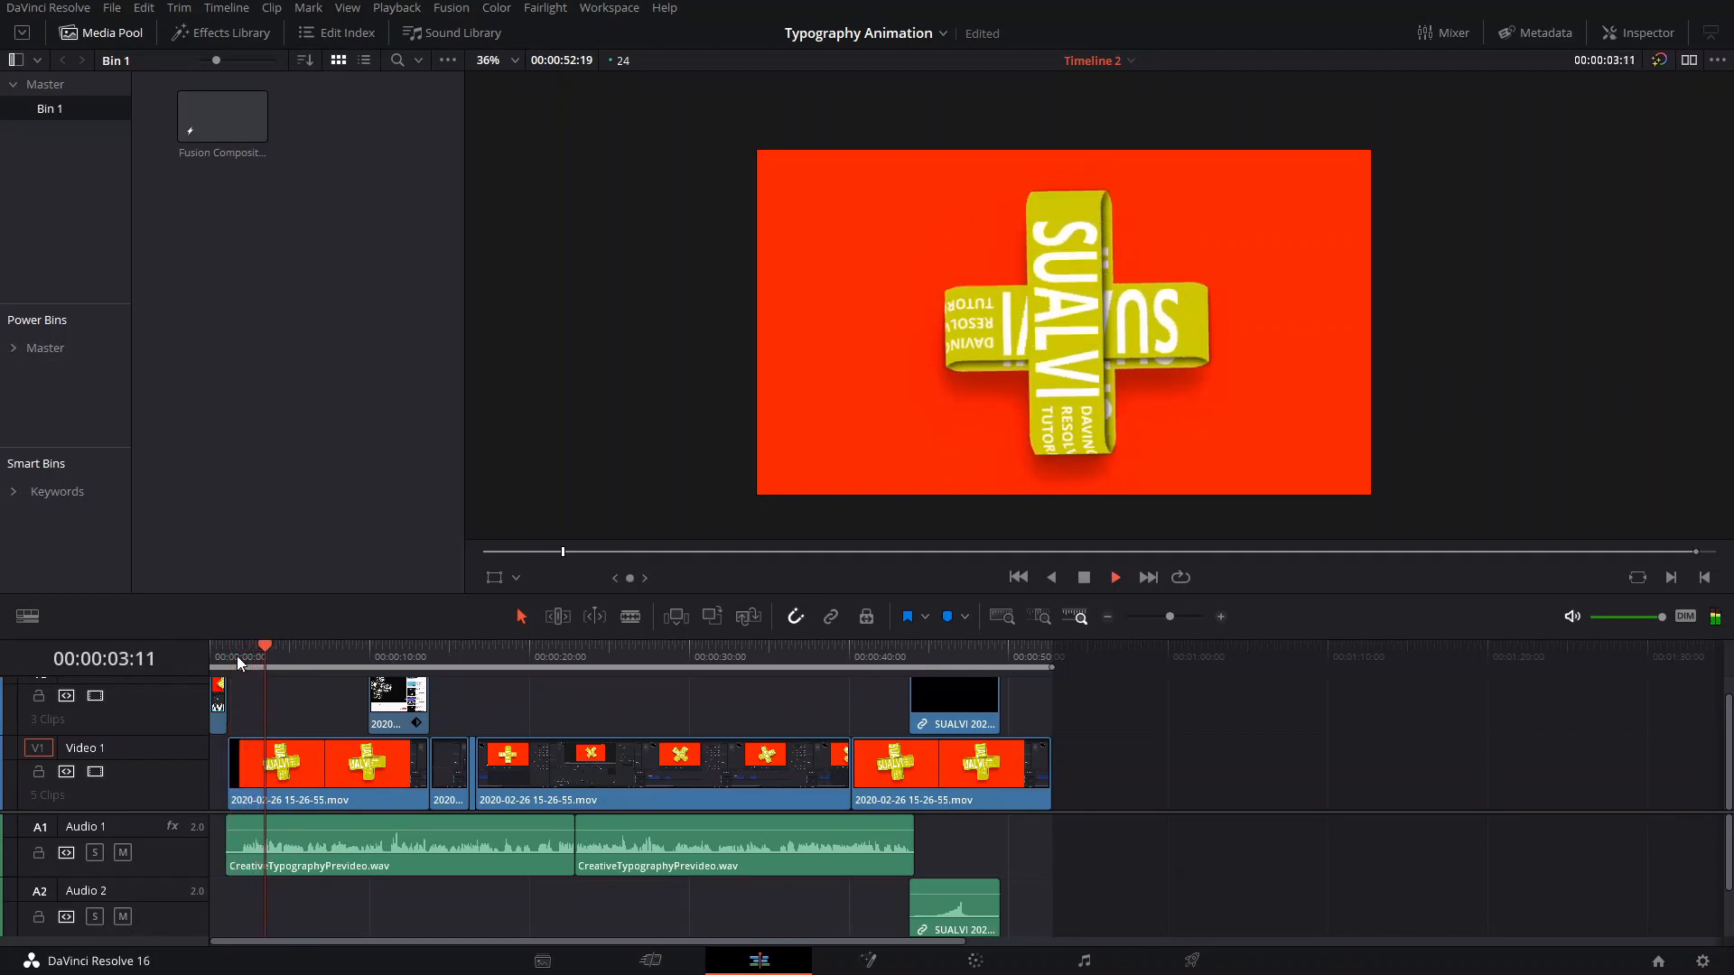
Preview the finished cross-shaped typography animation near the start of the timeline.
key(space)
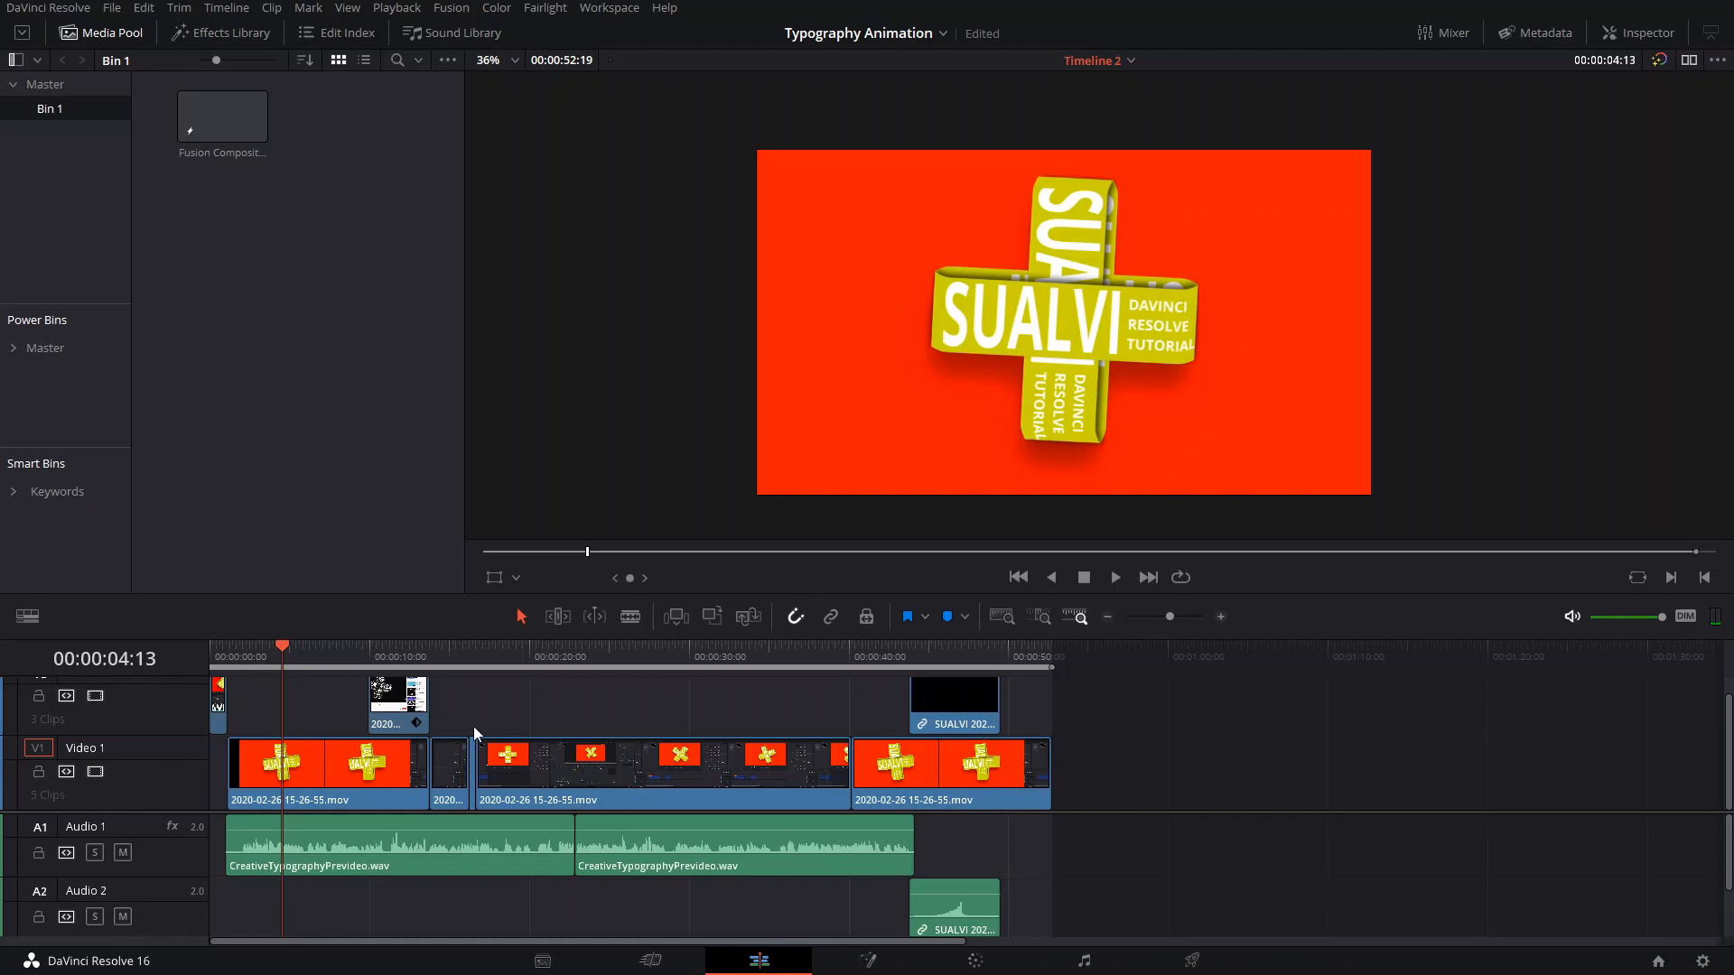
drag(318, 646, 286, 695)
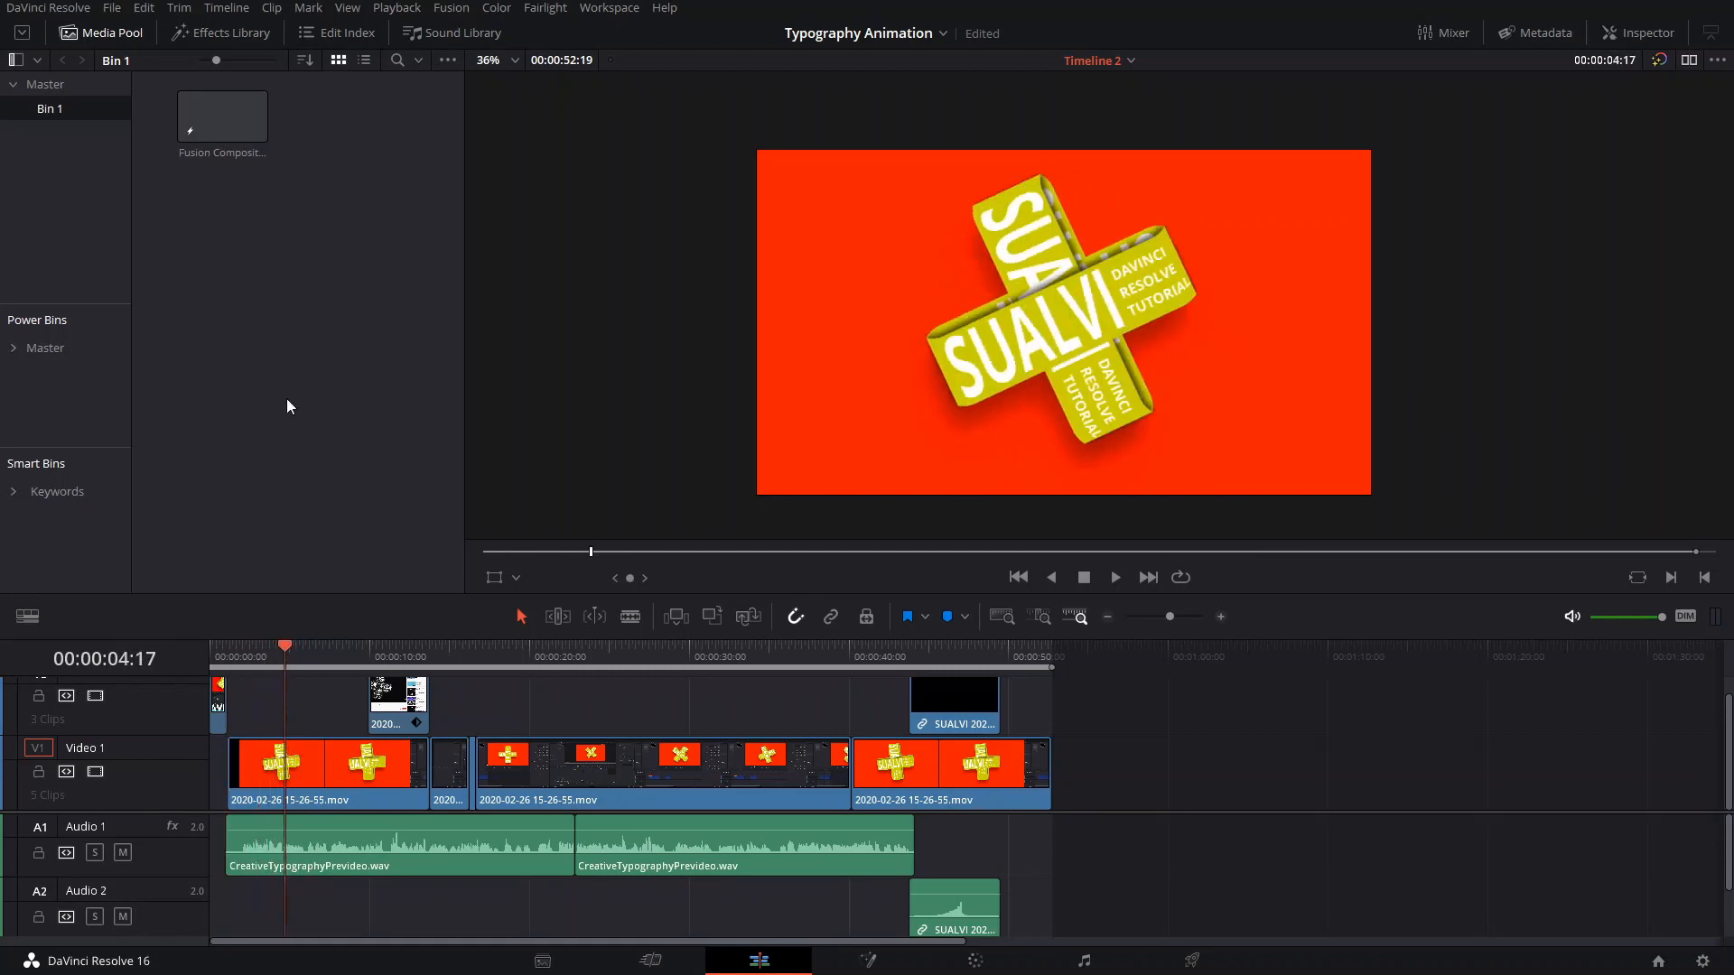
Create a 5-second, 24 fps clip named Fusion Composition 2 in Bin 1 and open it on the Fusion page.
click(224, 150)
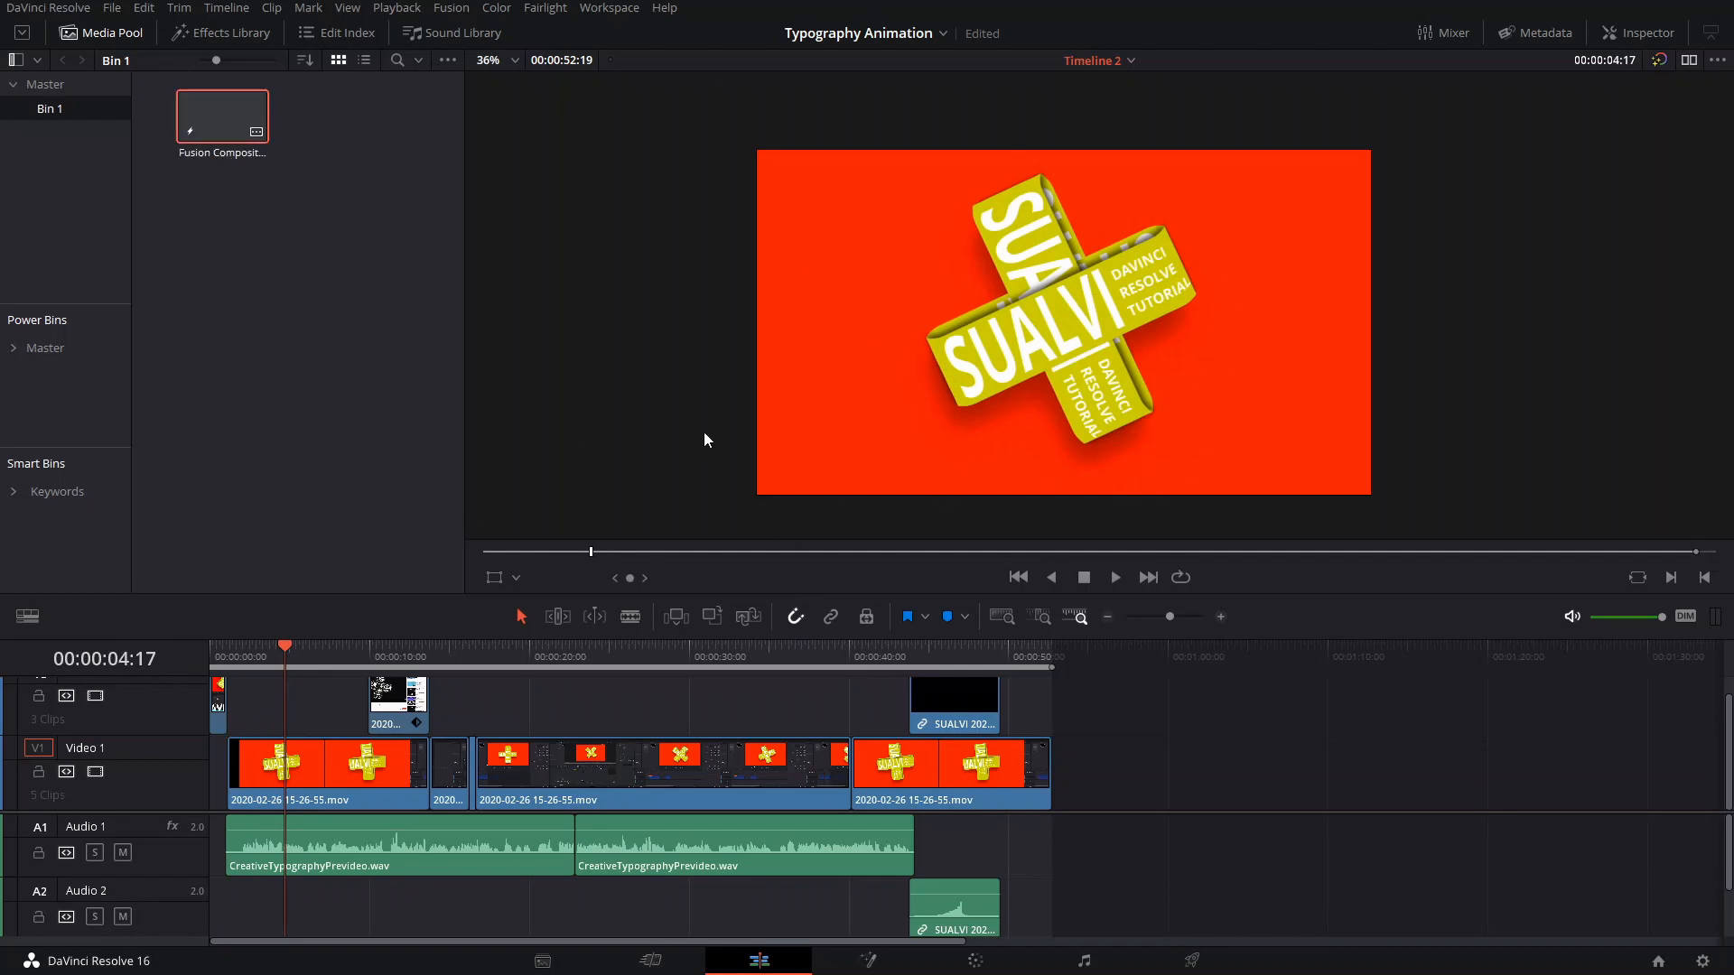
key(shift+5)
key(space)
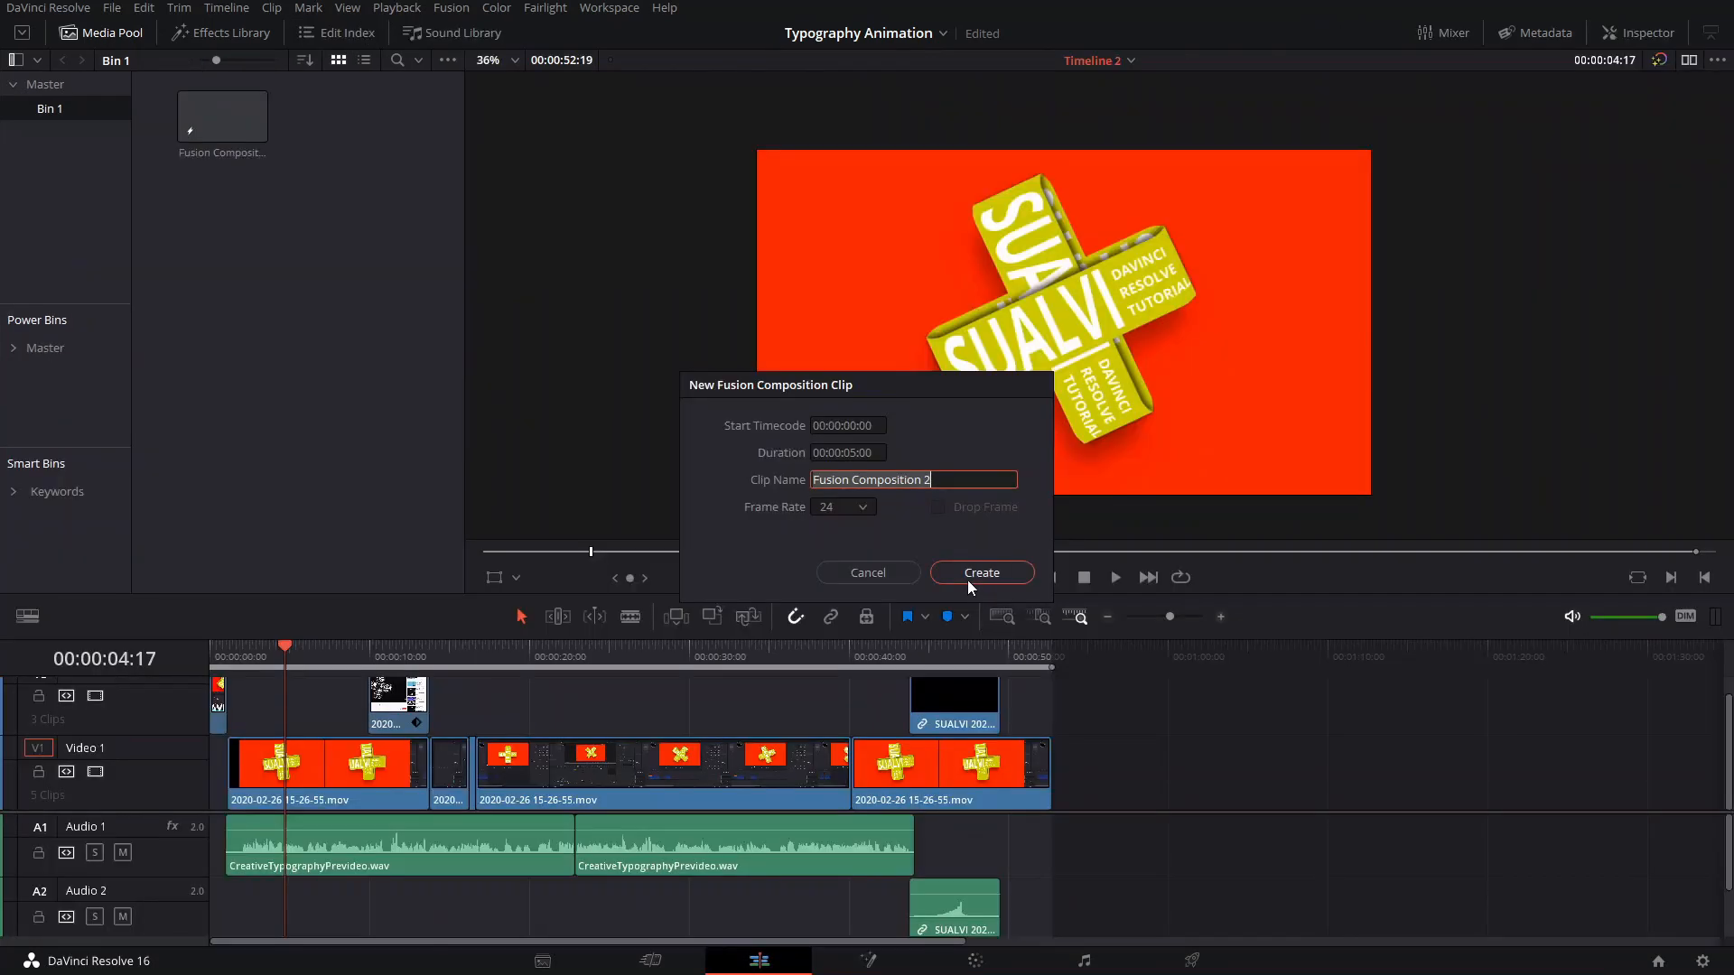
click(967, 578)
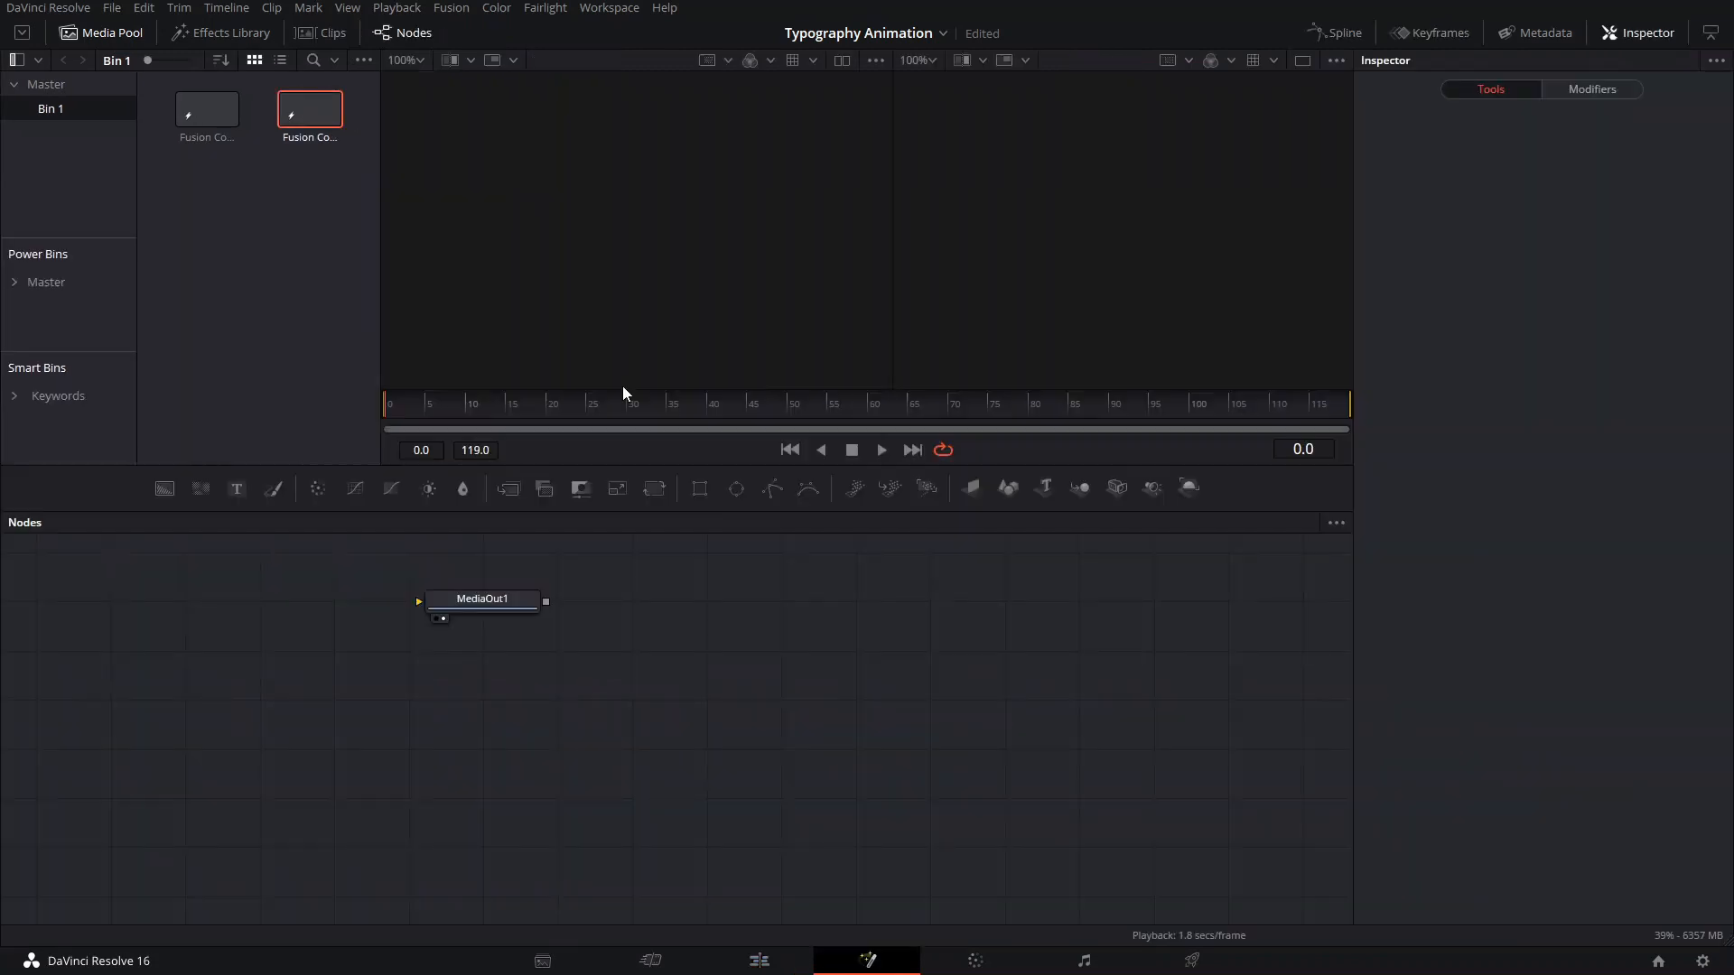
Move MediaOut1 aside and feed it a solid cyan Background node with hue 0.488 and value 1.0.
drag(492, 594, 871, 683)
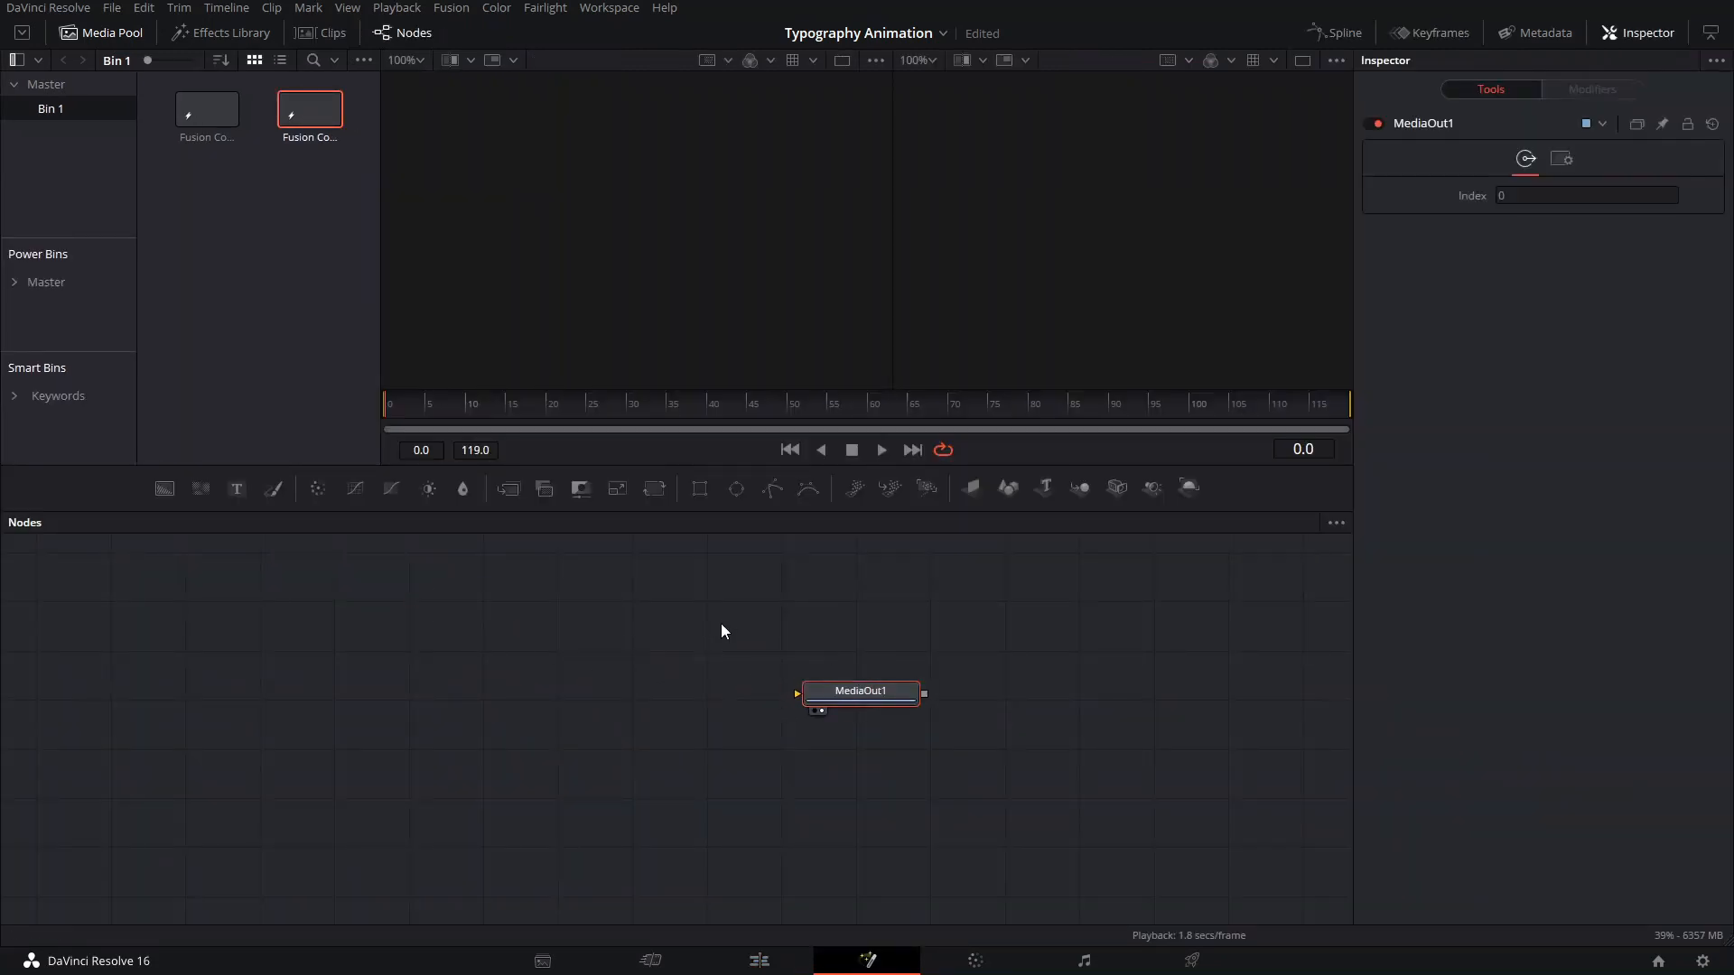
click(618, 656)
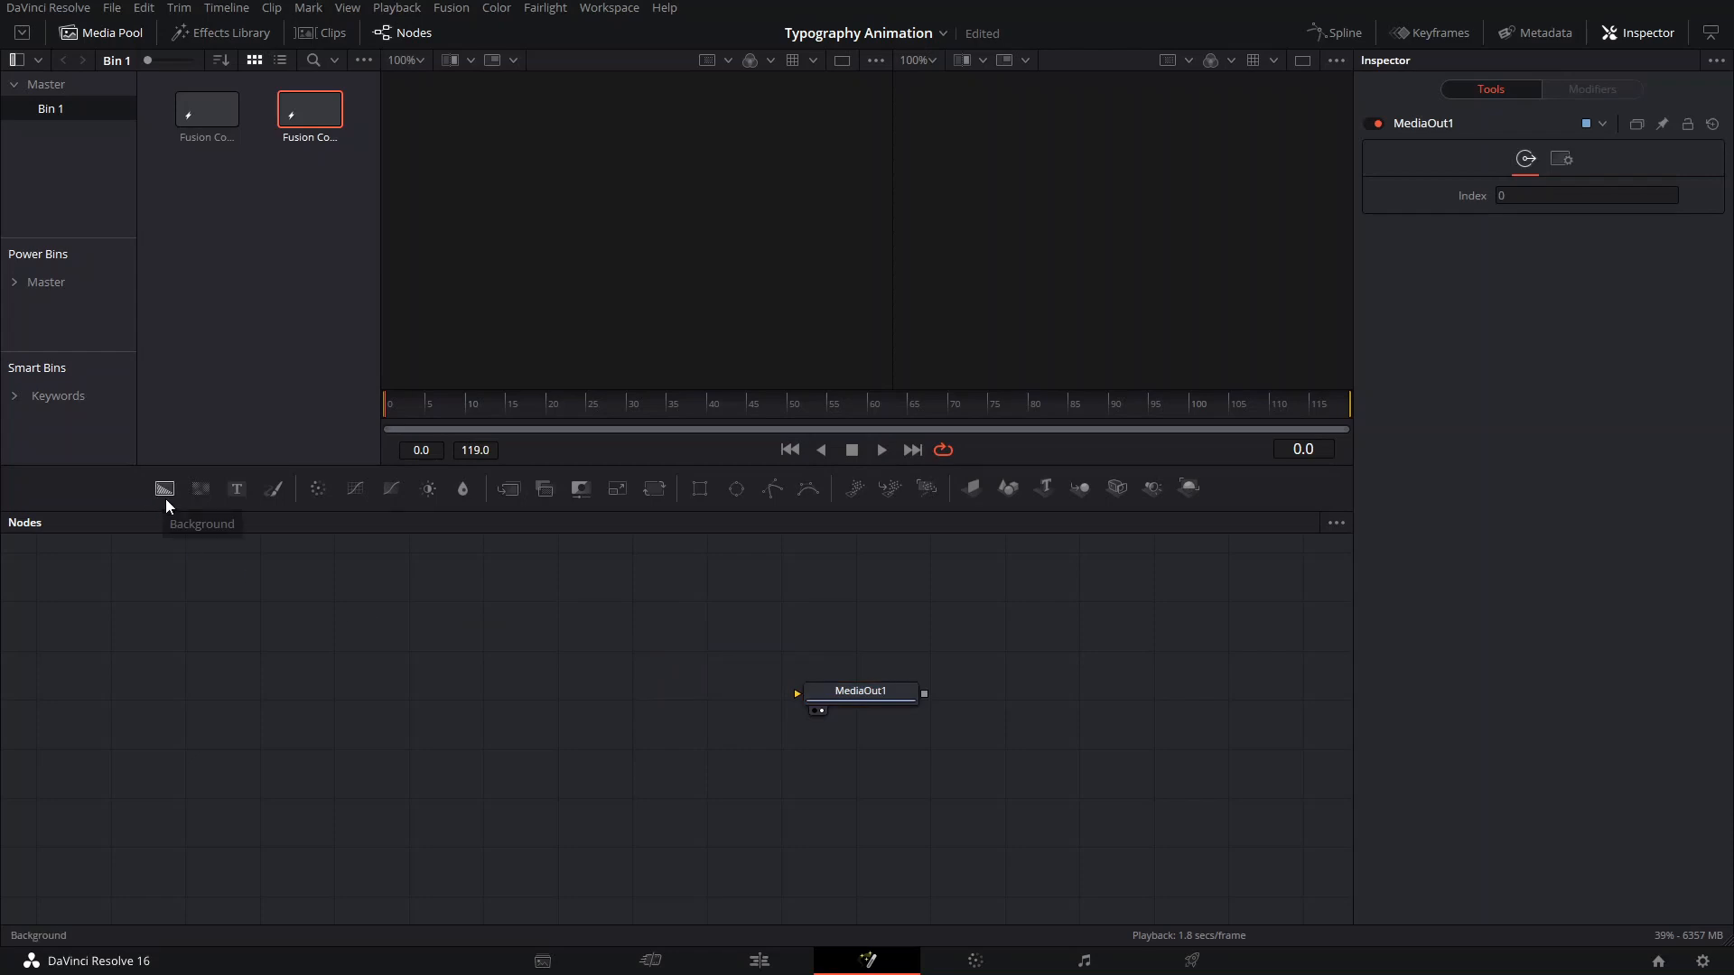
click(166, 500)
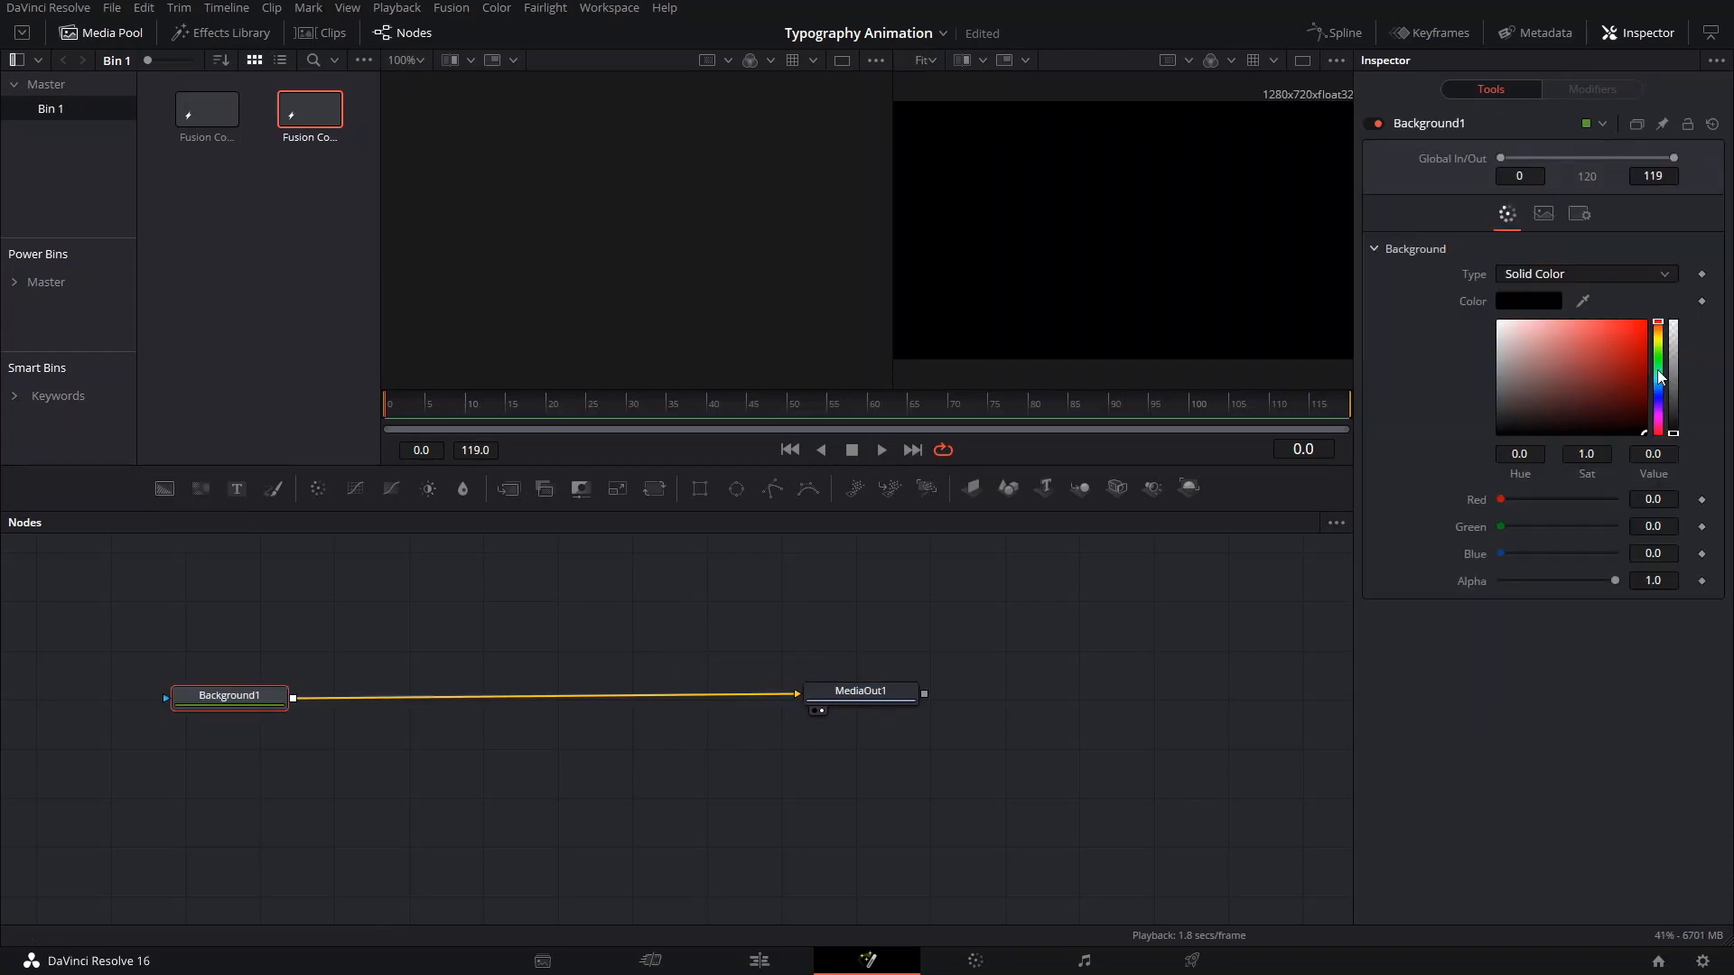
drag(1656, 370, 1661, 375)
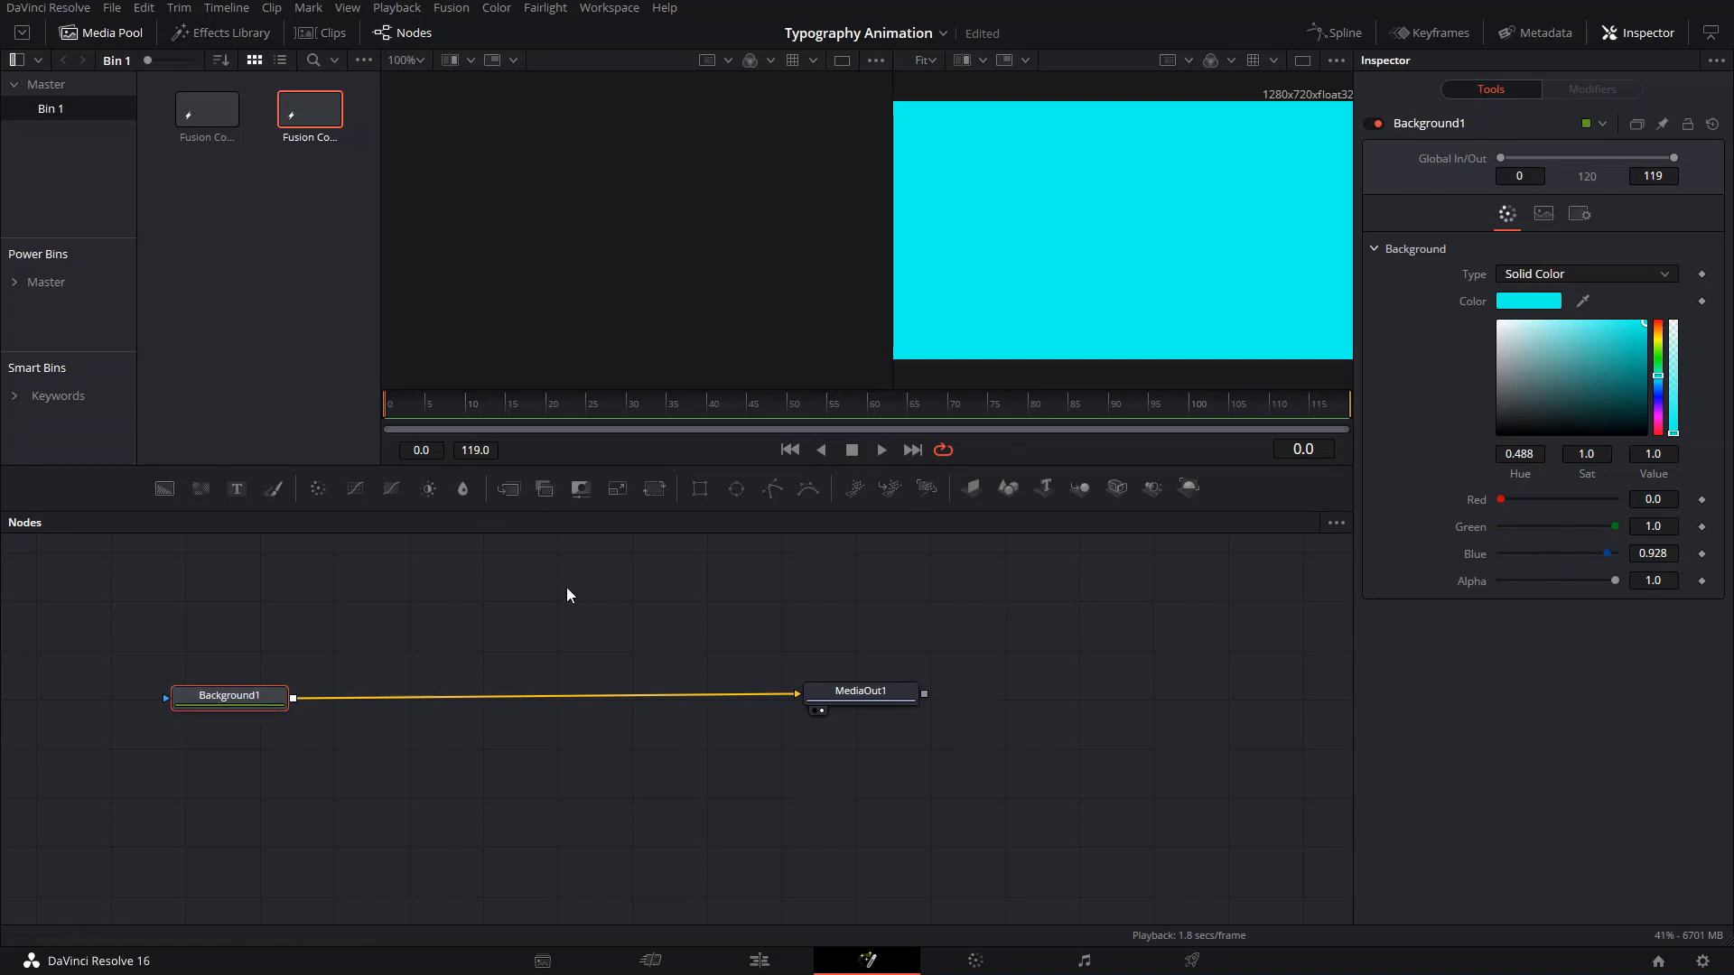
click(305, 654)
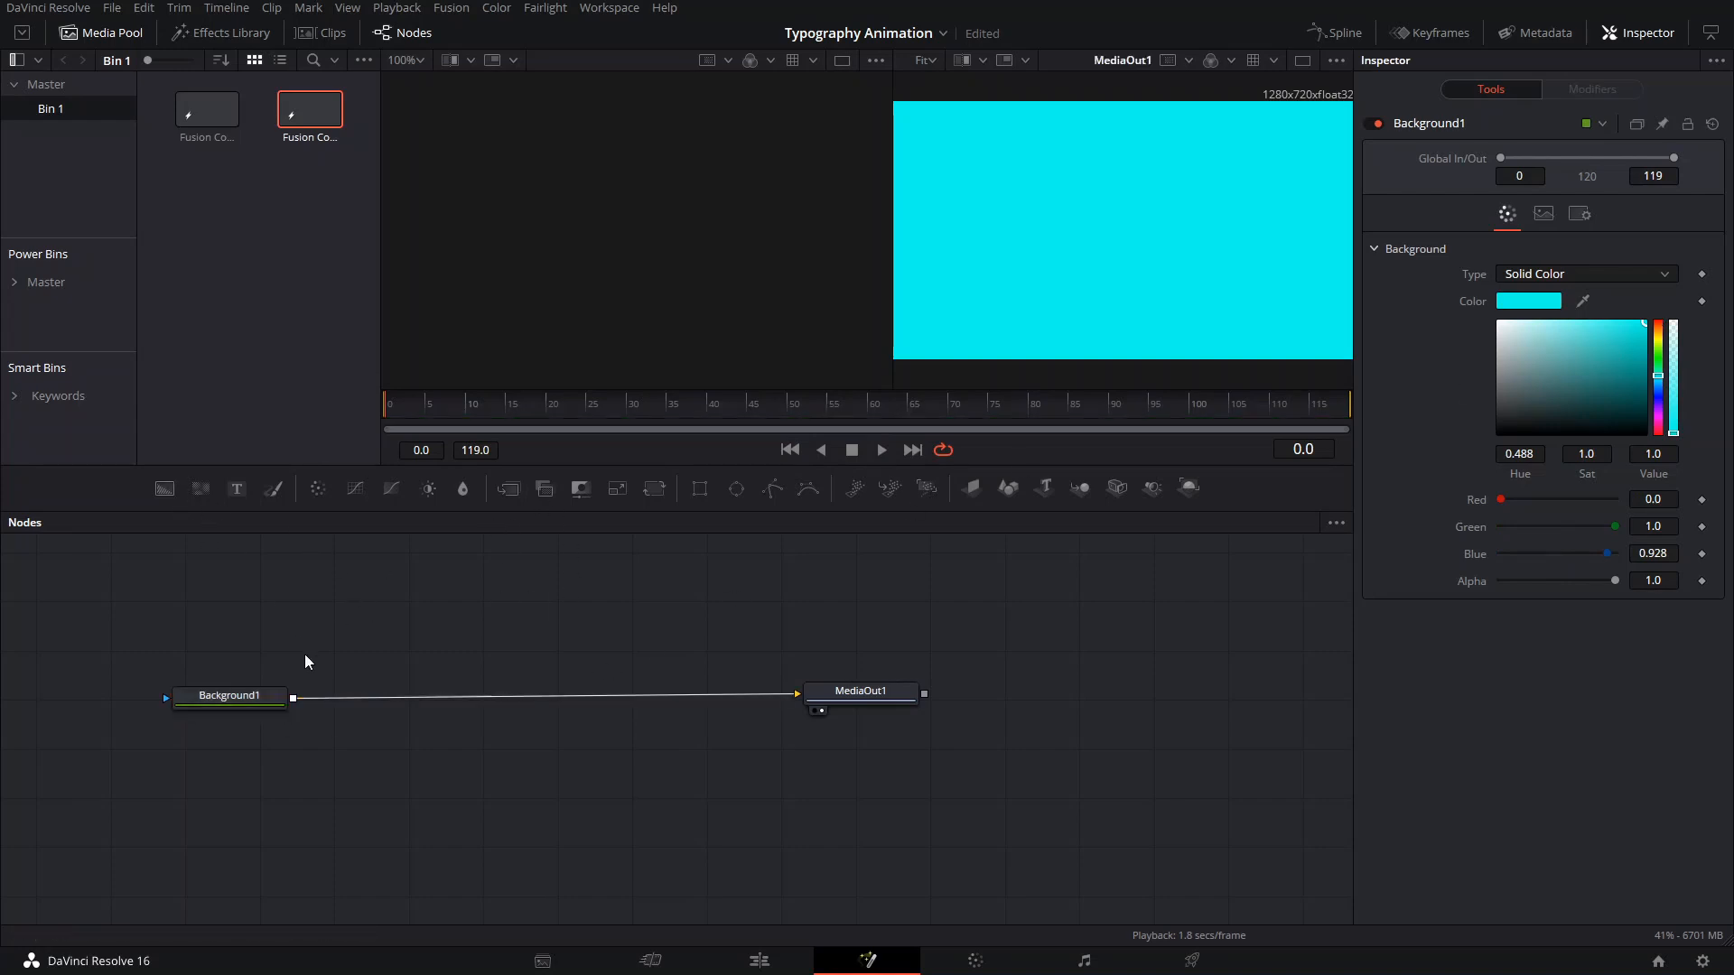
Insert a Merge node between Background1 and MediaOut1 and space it away from Background1.
click(245, 697)
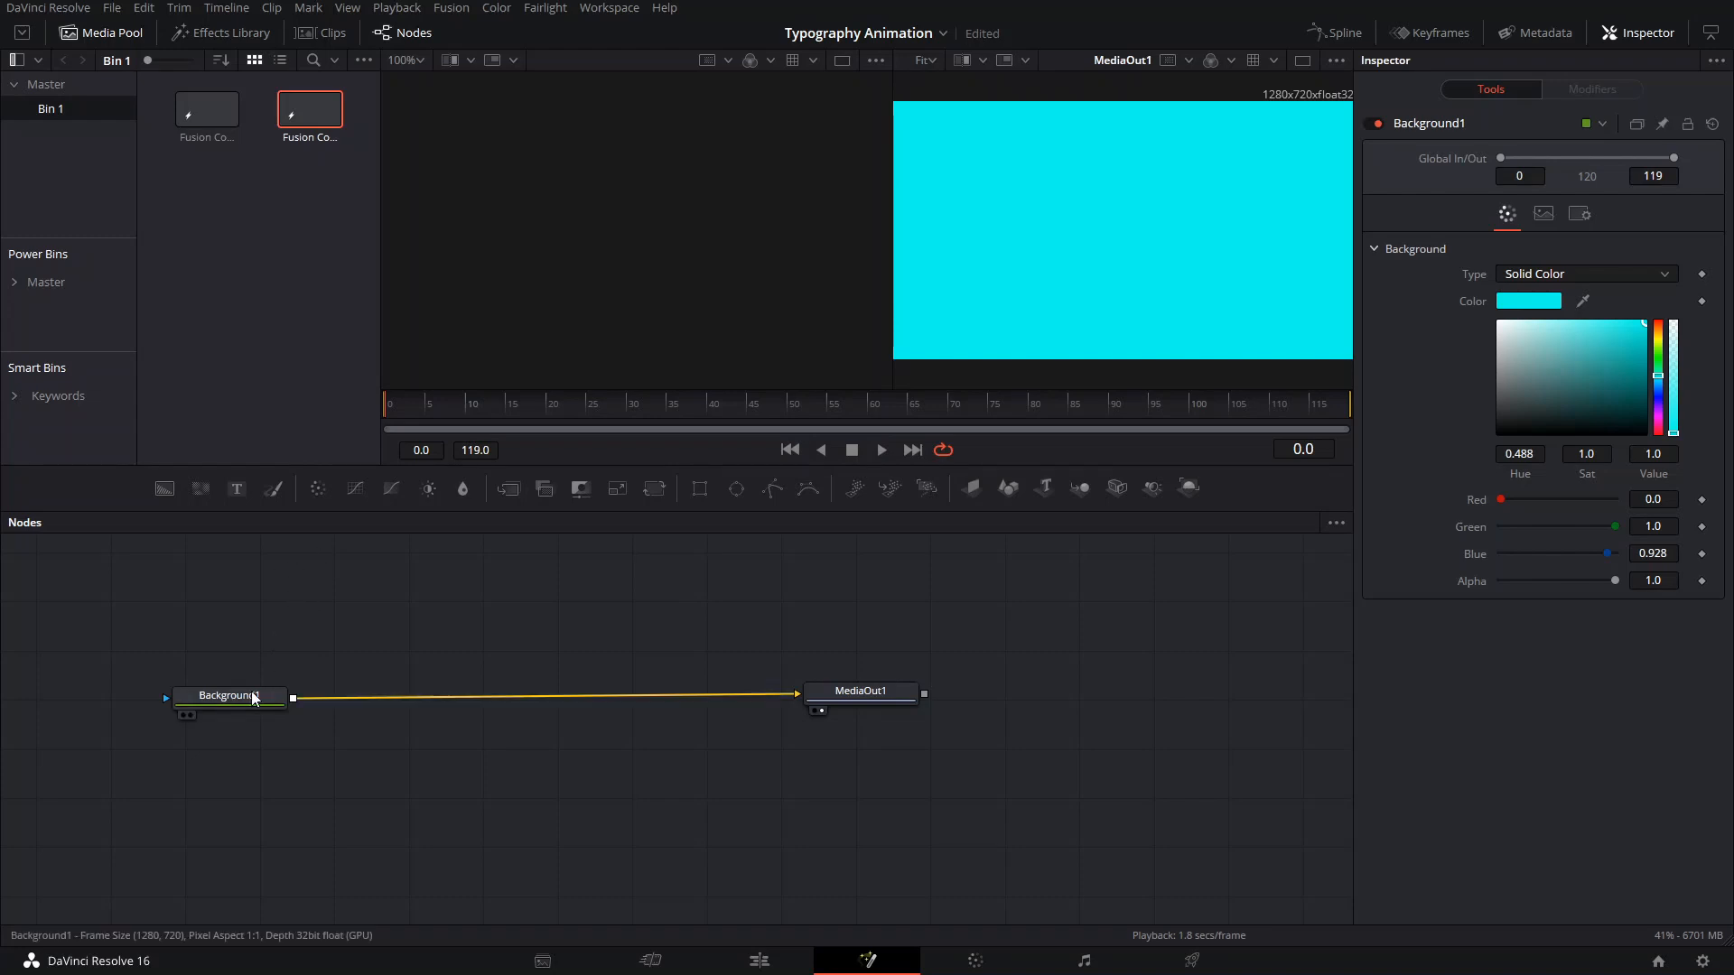
click(509, 495)
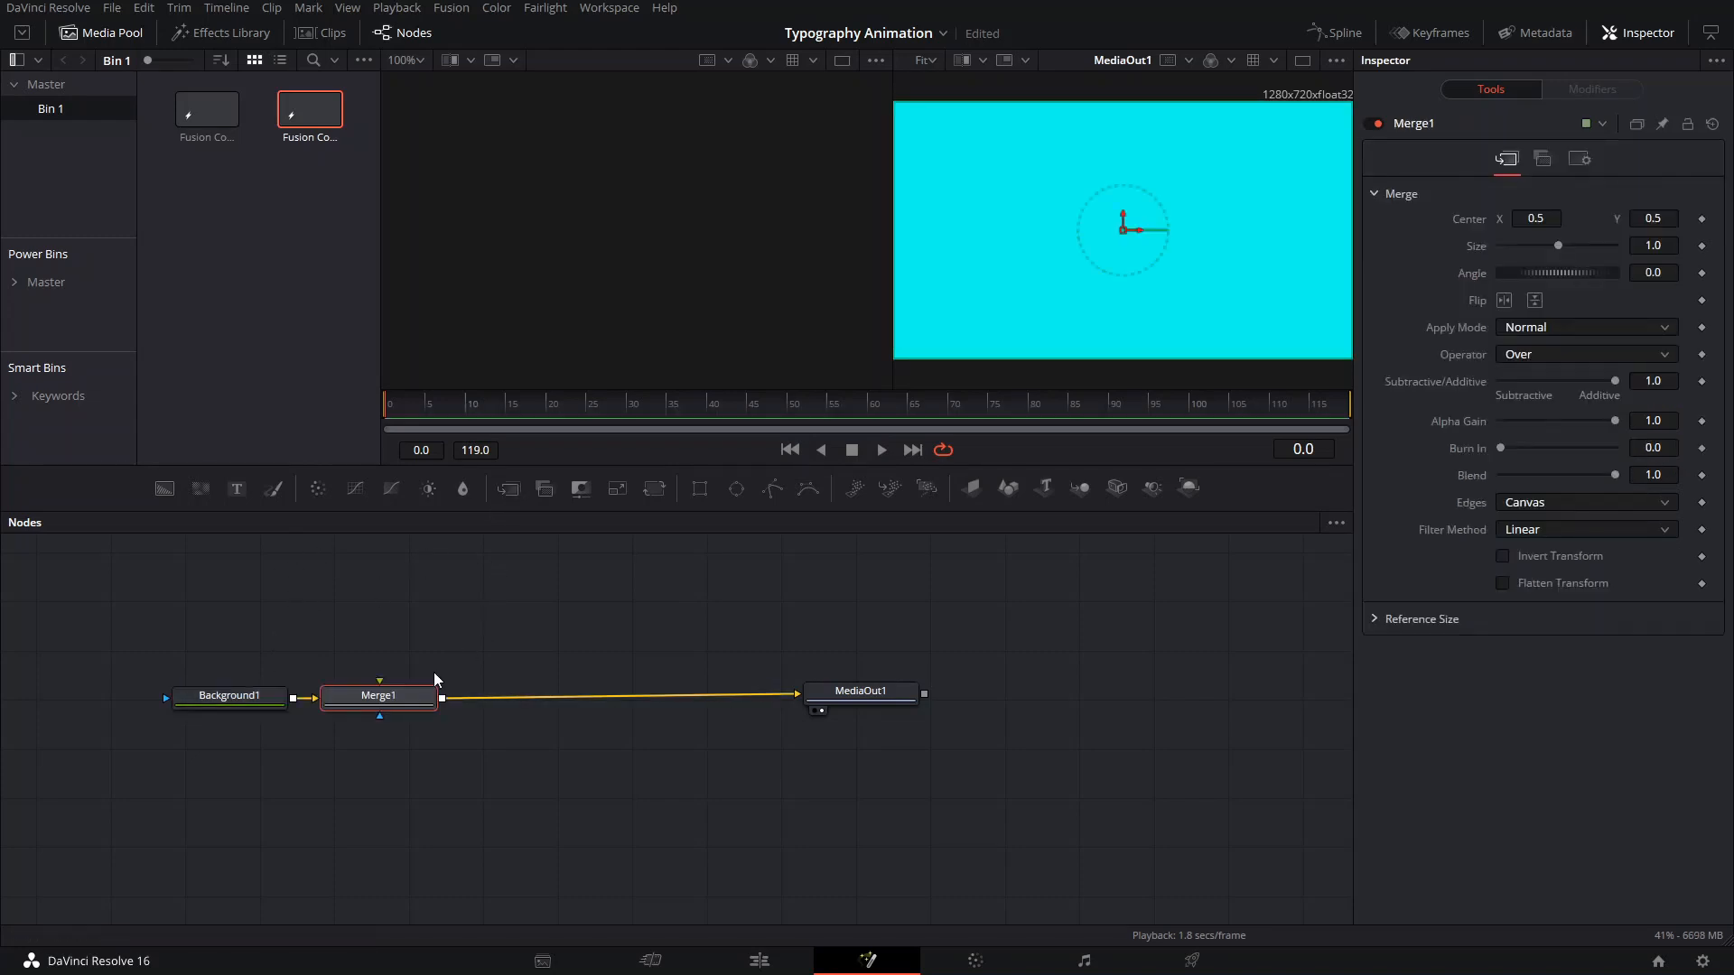
drag(436, 694, 467, 689)
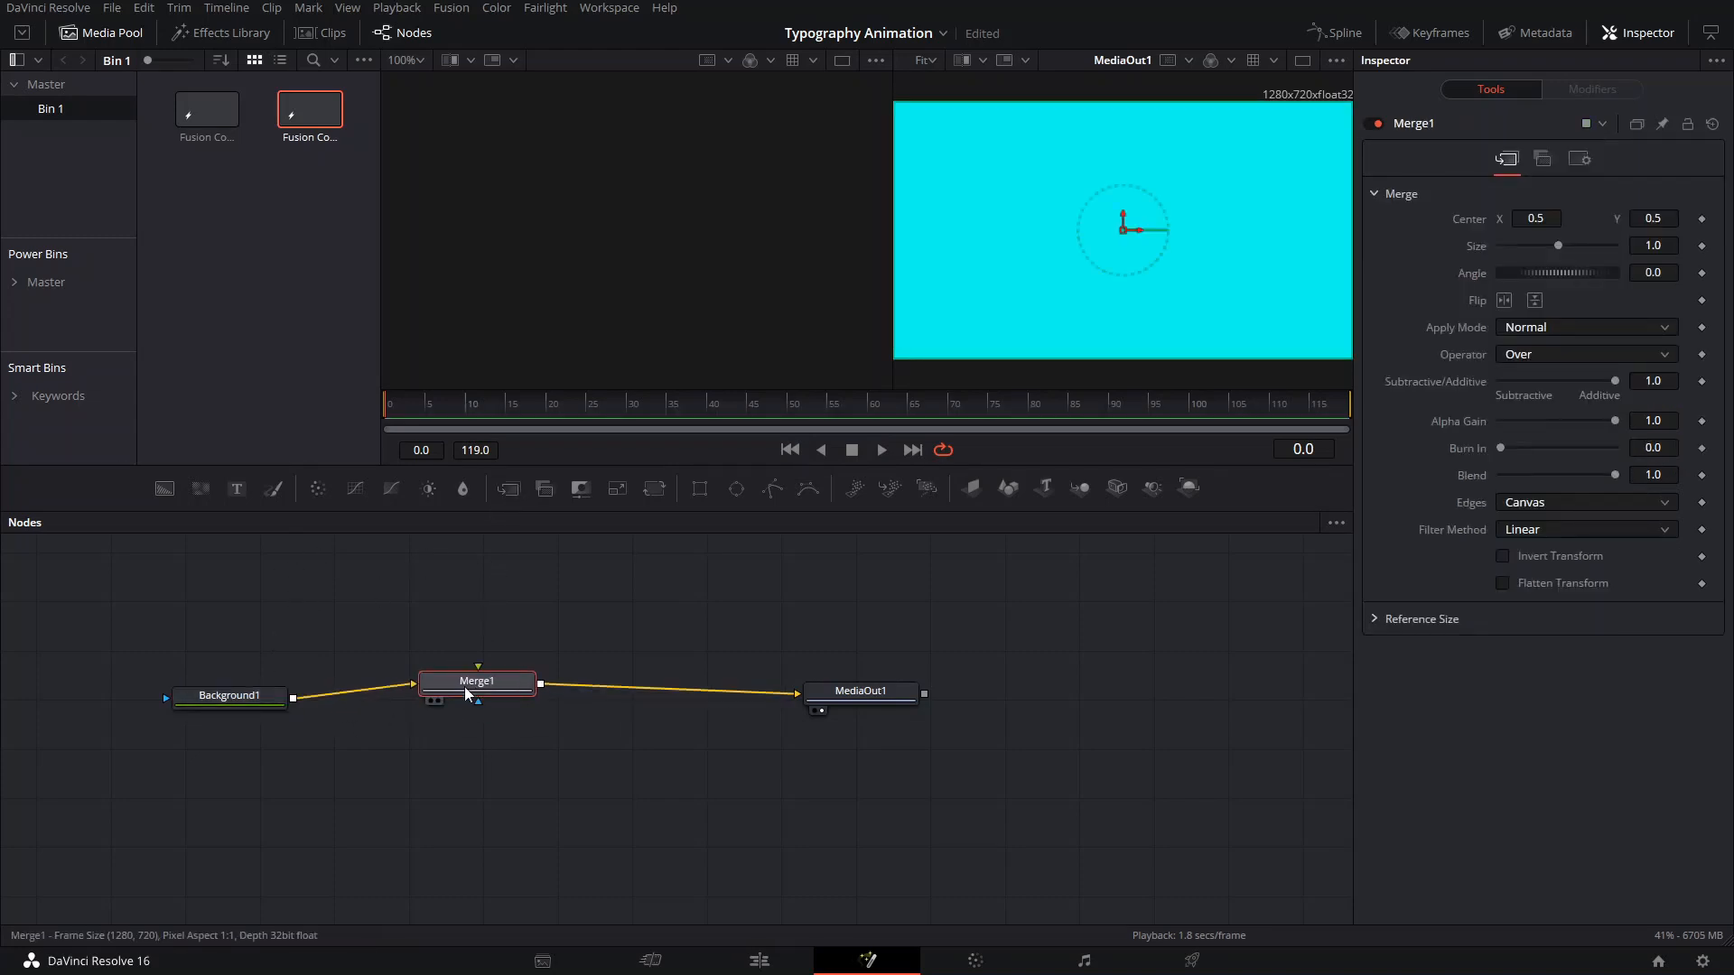
click(455, 614)
drag(455, 614, 582, 781)
Add a second Background node as Merge1's foreground and color it purple with hue 0.784 and value 0.984.
click(168, 491)
drag(393, 615, 332, 614)
click(1658, 369)
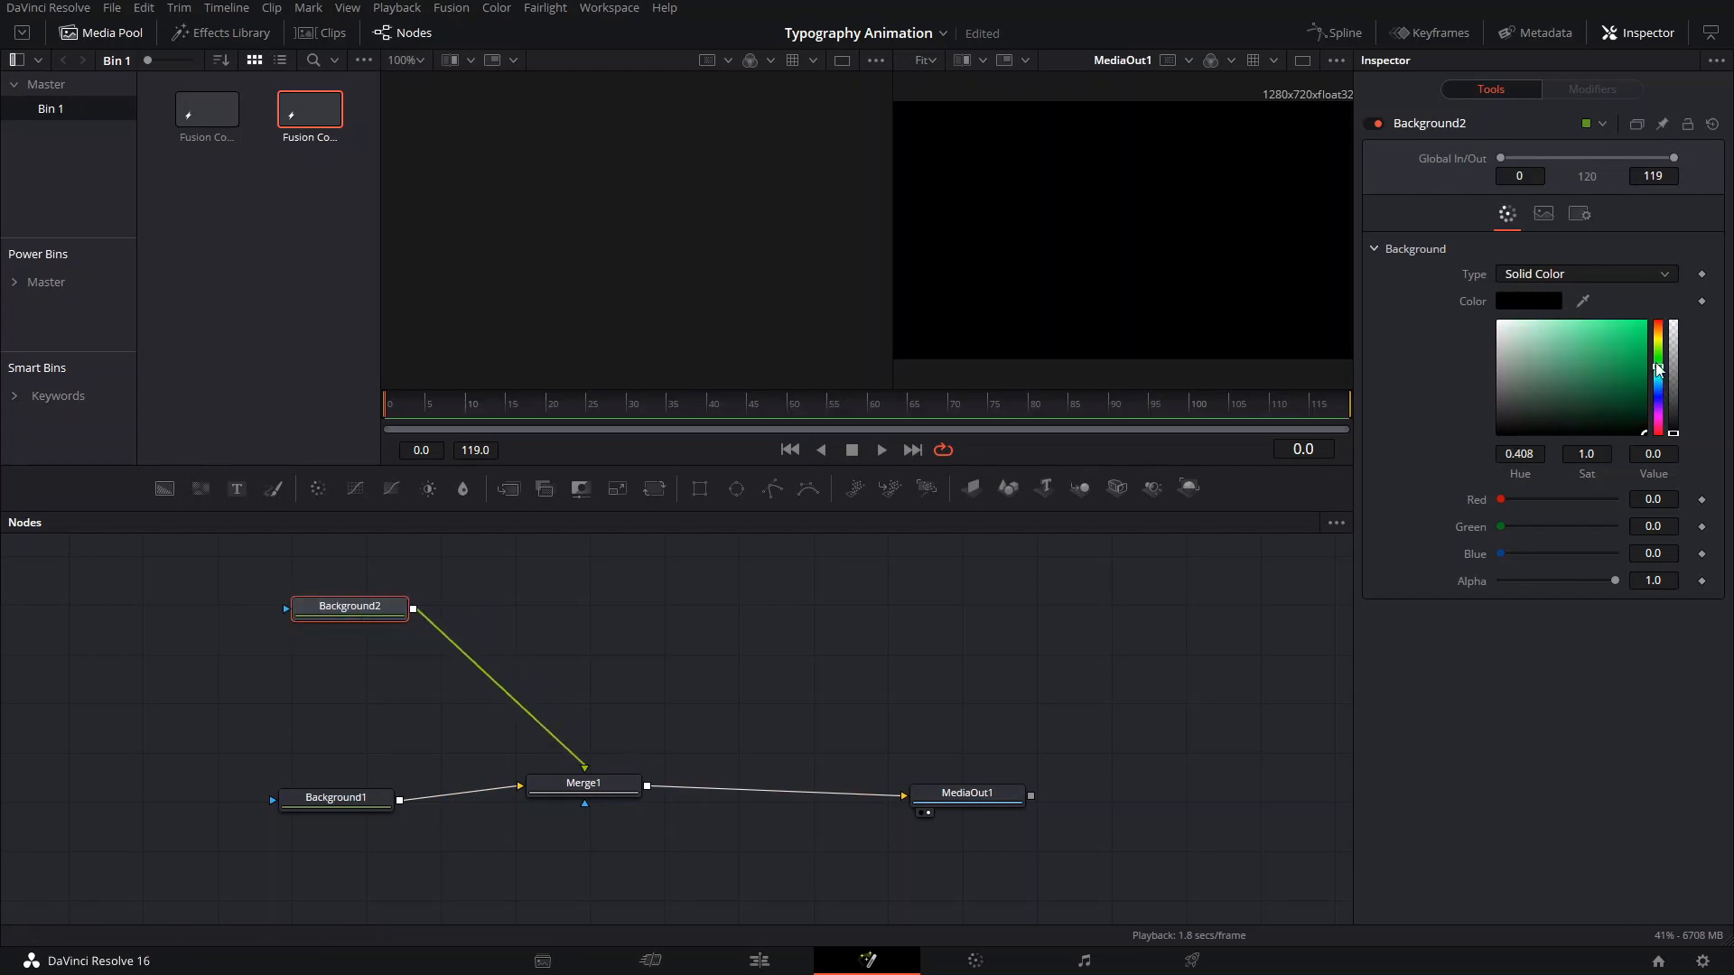
drag(1656, 365, 1657, 340)
click(1644, 323)
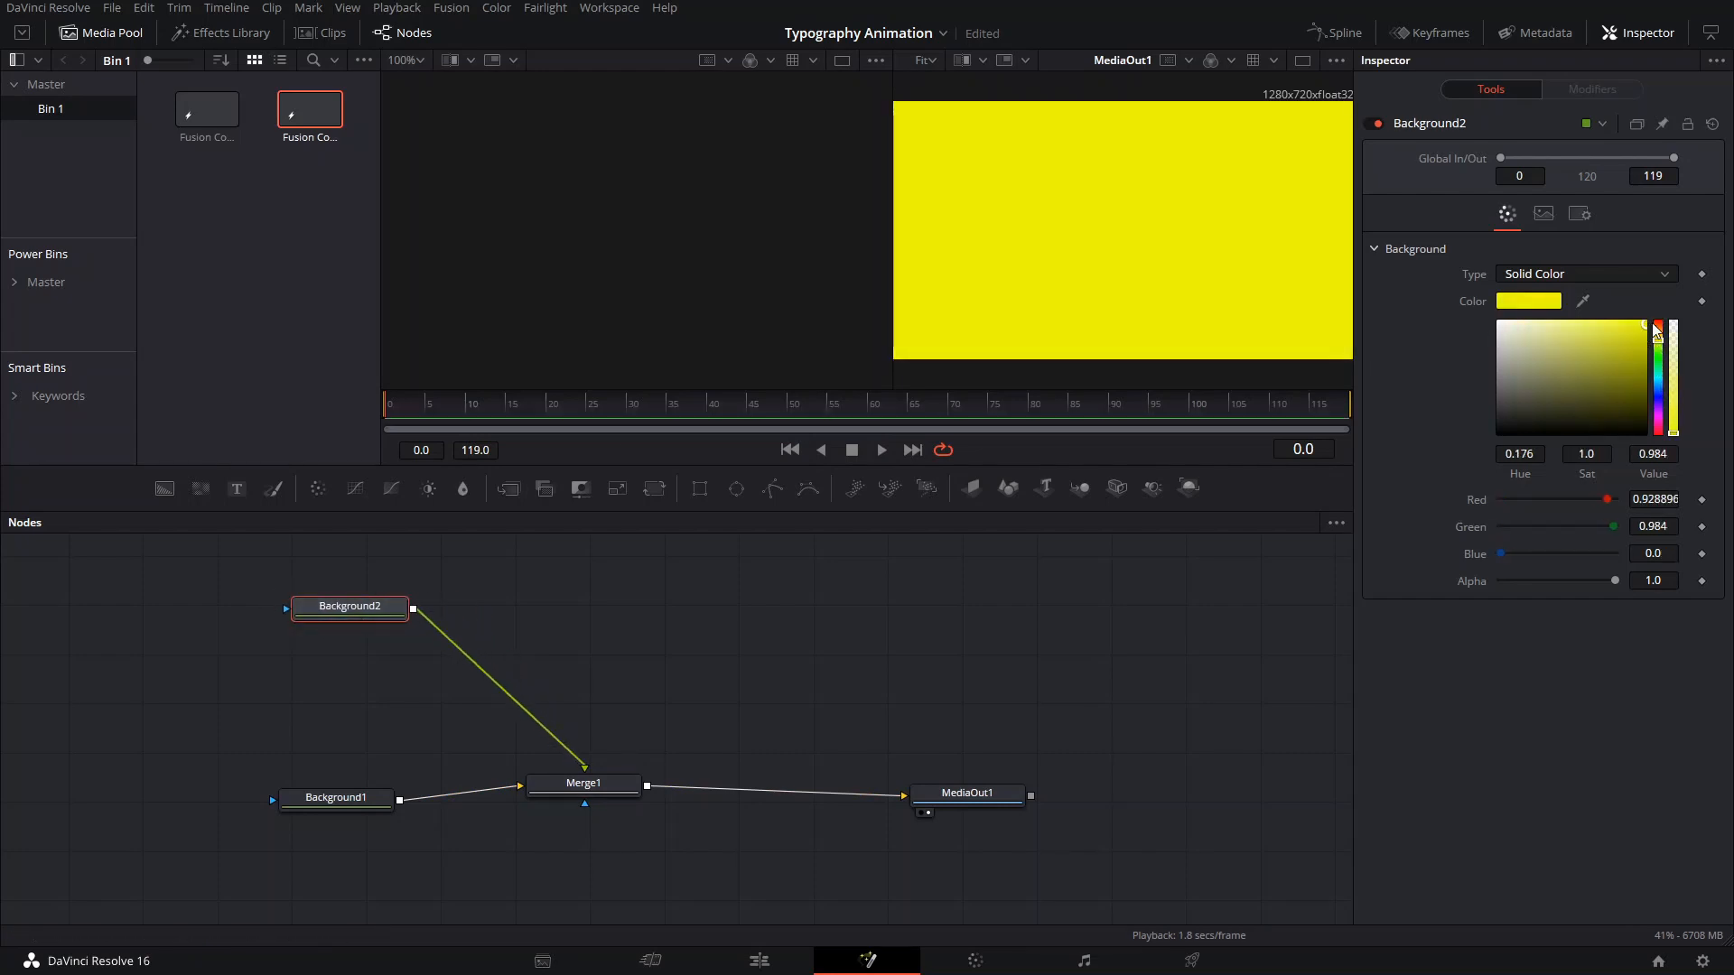
drag(1658, 336, 1660, 416)
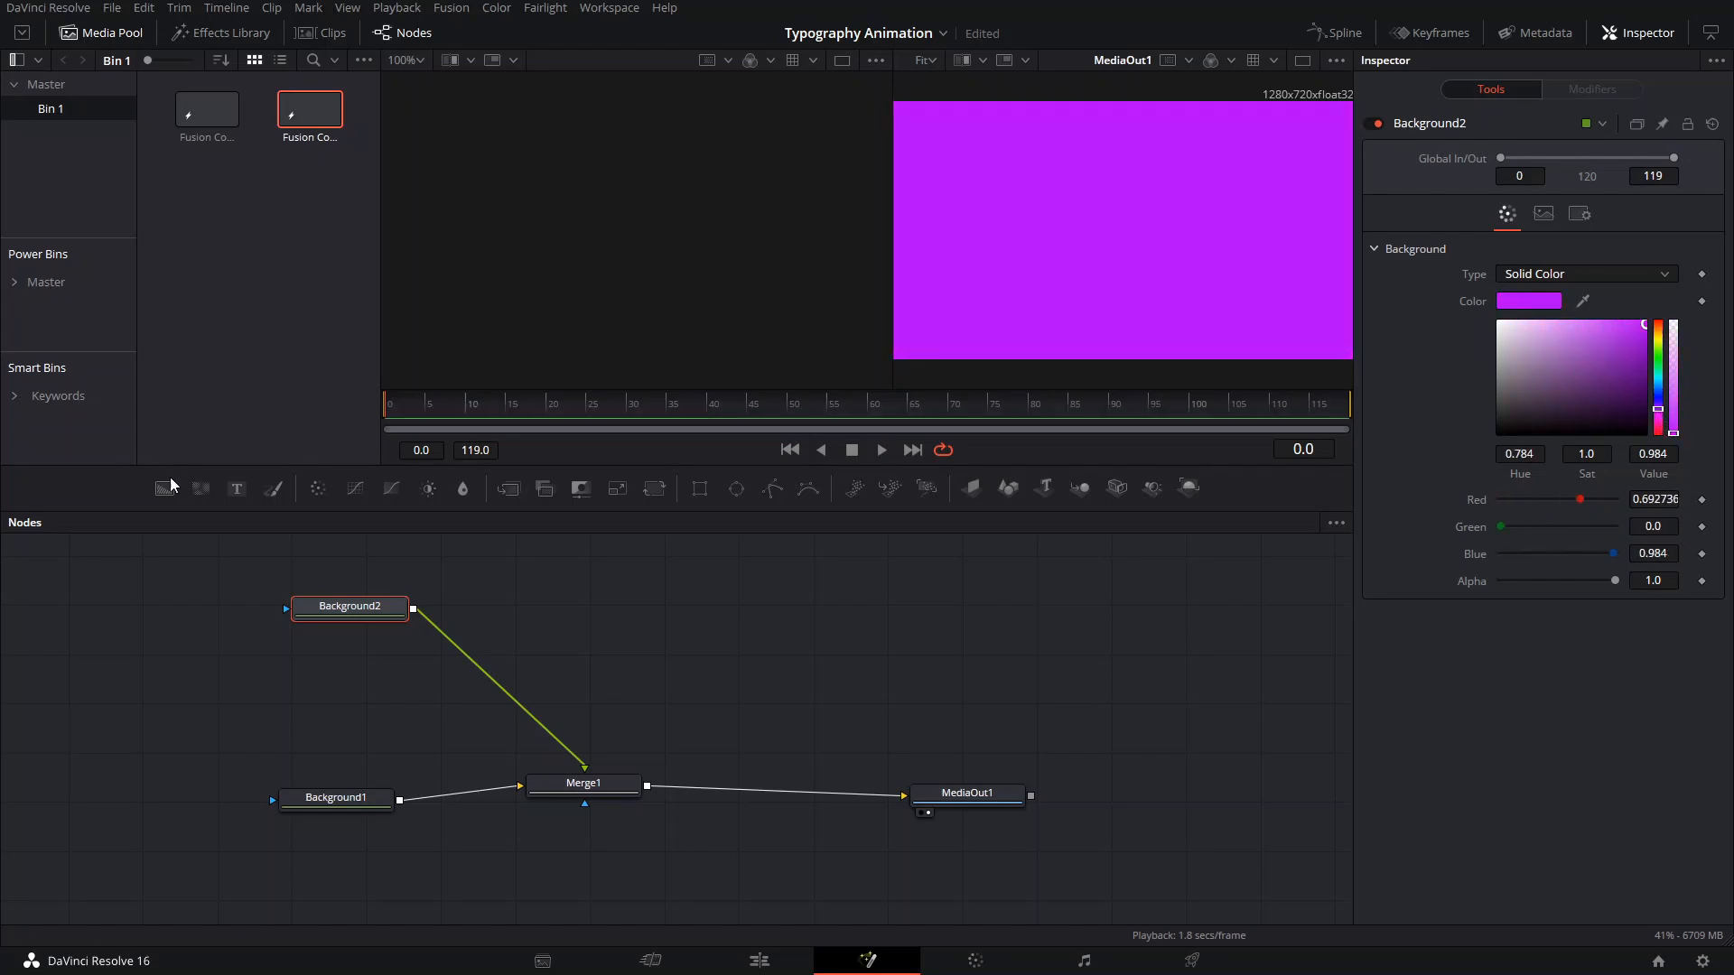
Mask Background2 with a Rectangle and set the mask's width to 0.732.
click(700, 488)
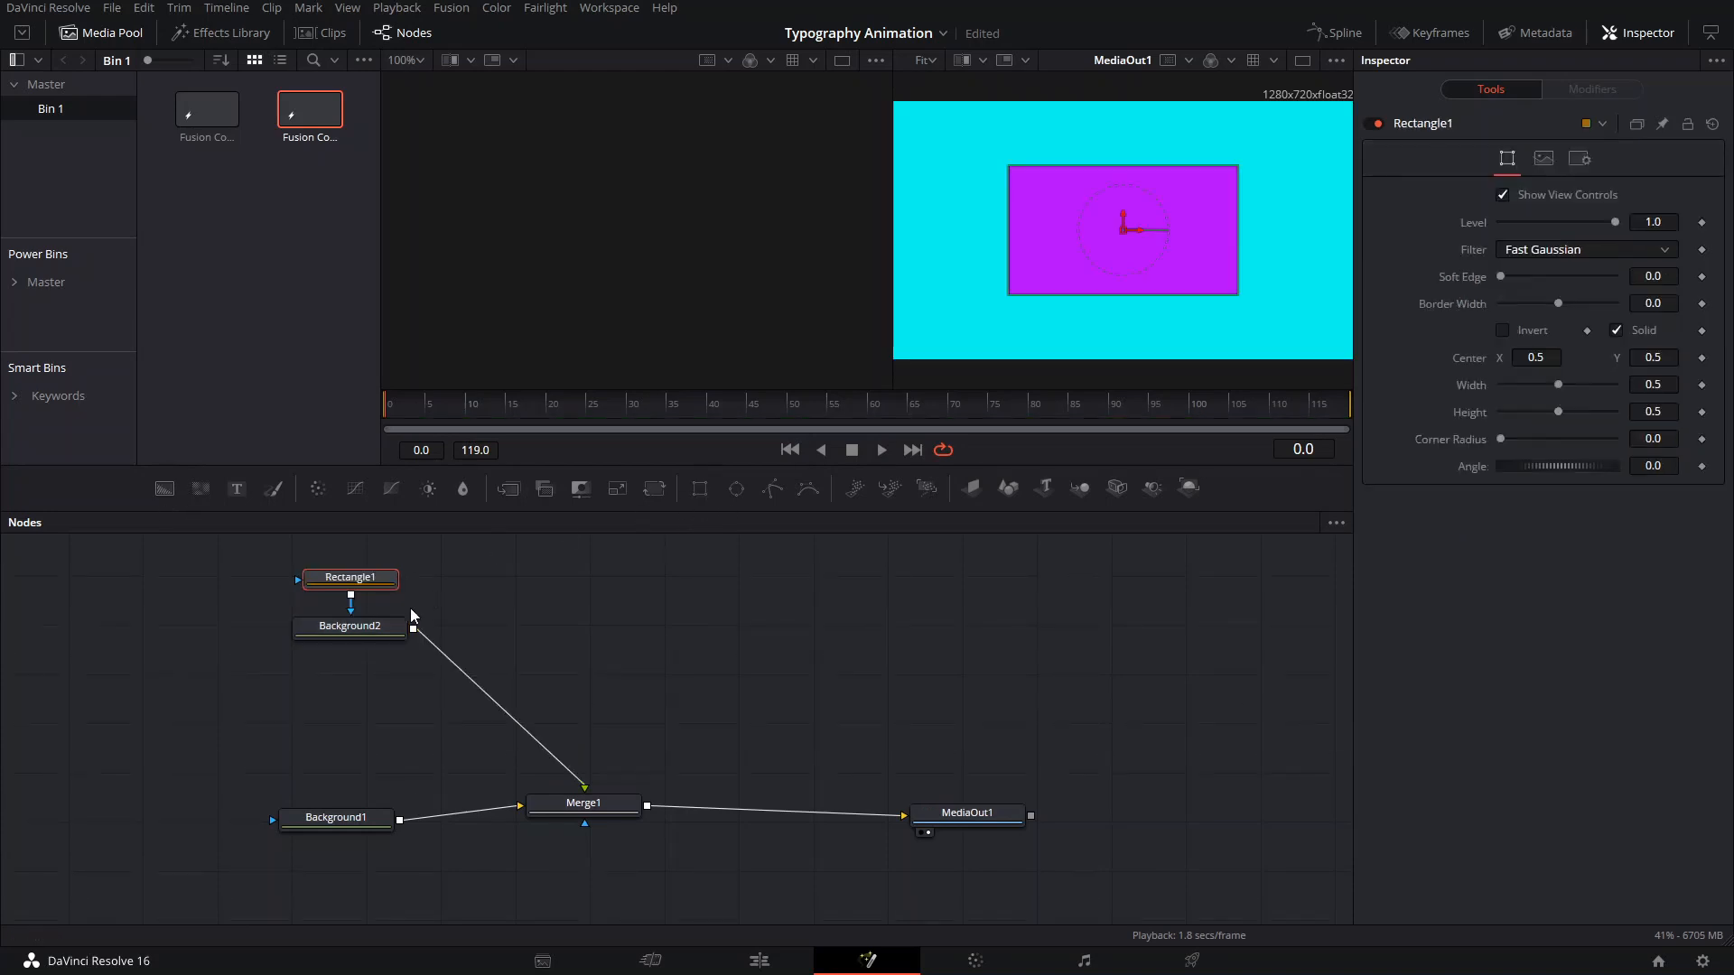
mouse_move(1562, 386)
mouse_down()
mouse_move(1606, 397)
mouse_move(1591, 399)
mouse_up()
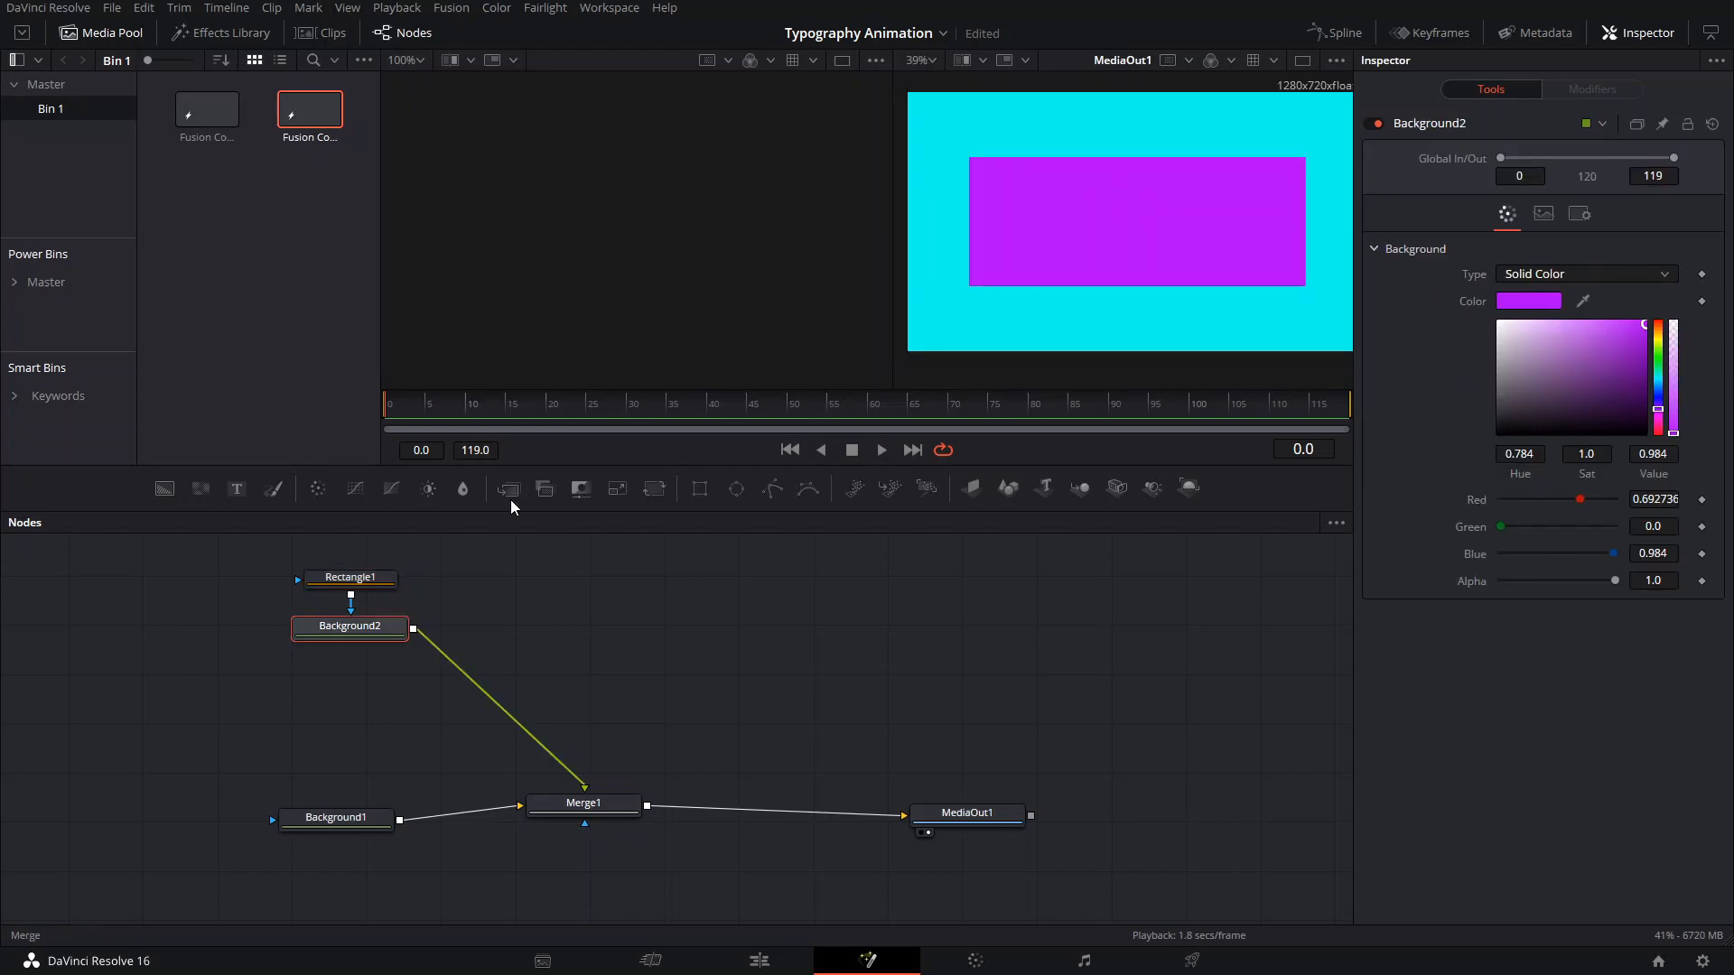
Insert a Merge node between Background2 and Merge1 and arrange it in the node graph.
click(510, 494)
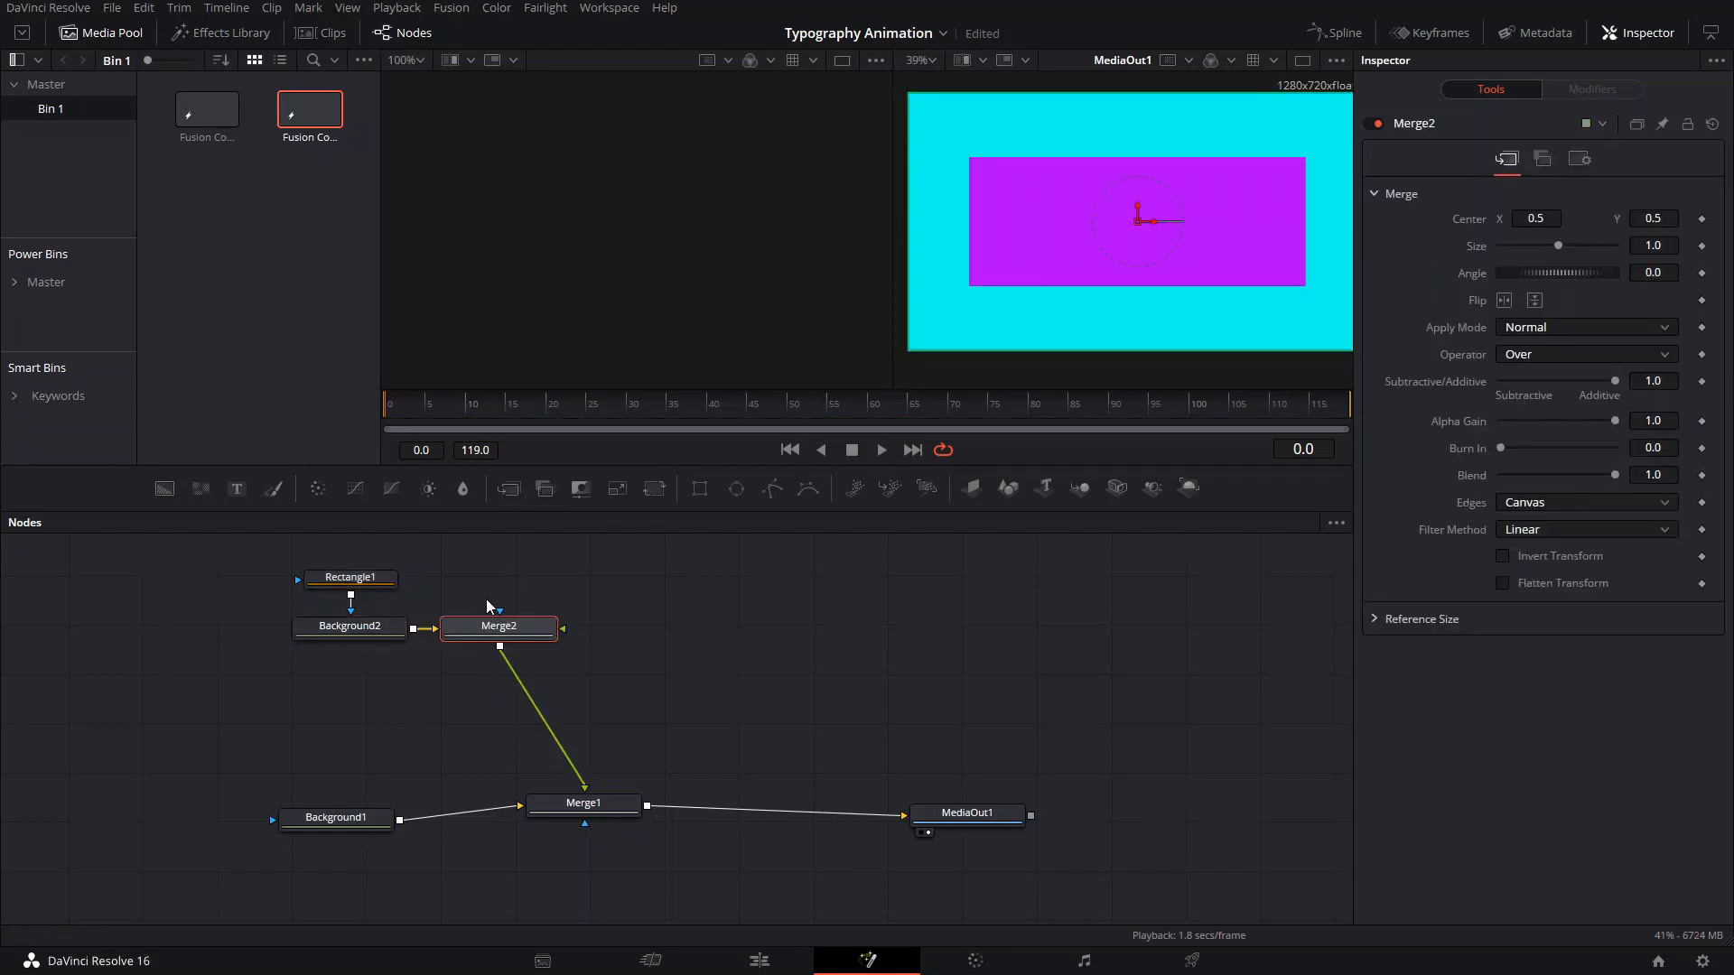
drag(512, 623, 585, 675)
click(506, 620)
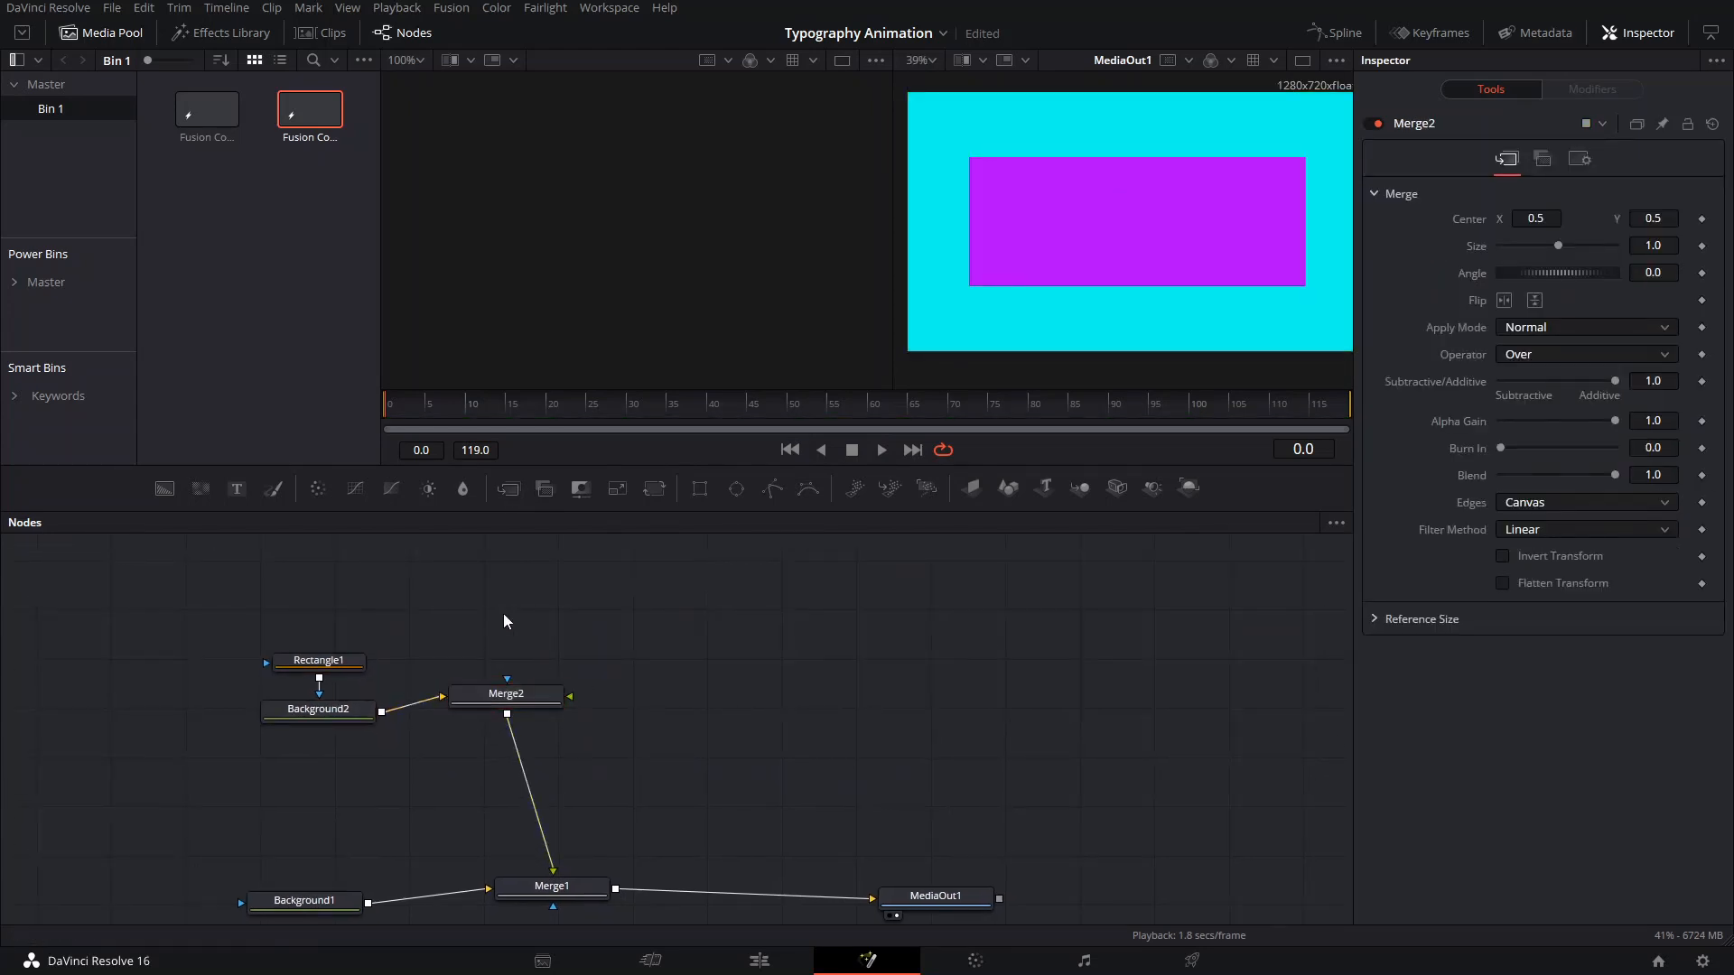
Add two Text nodes combined by a new Merge node and connect that merge to Merge2 as its foreground.
click(234, 492)
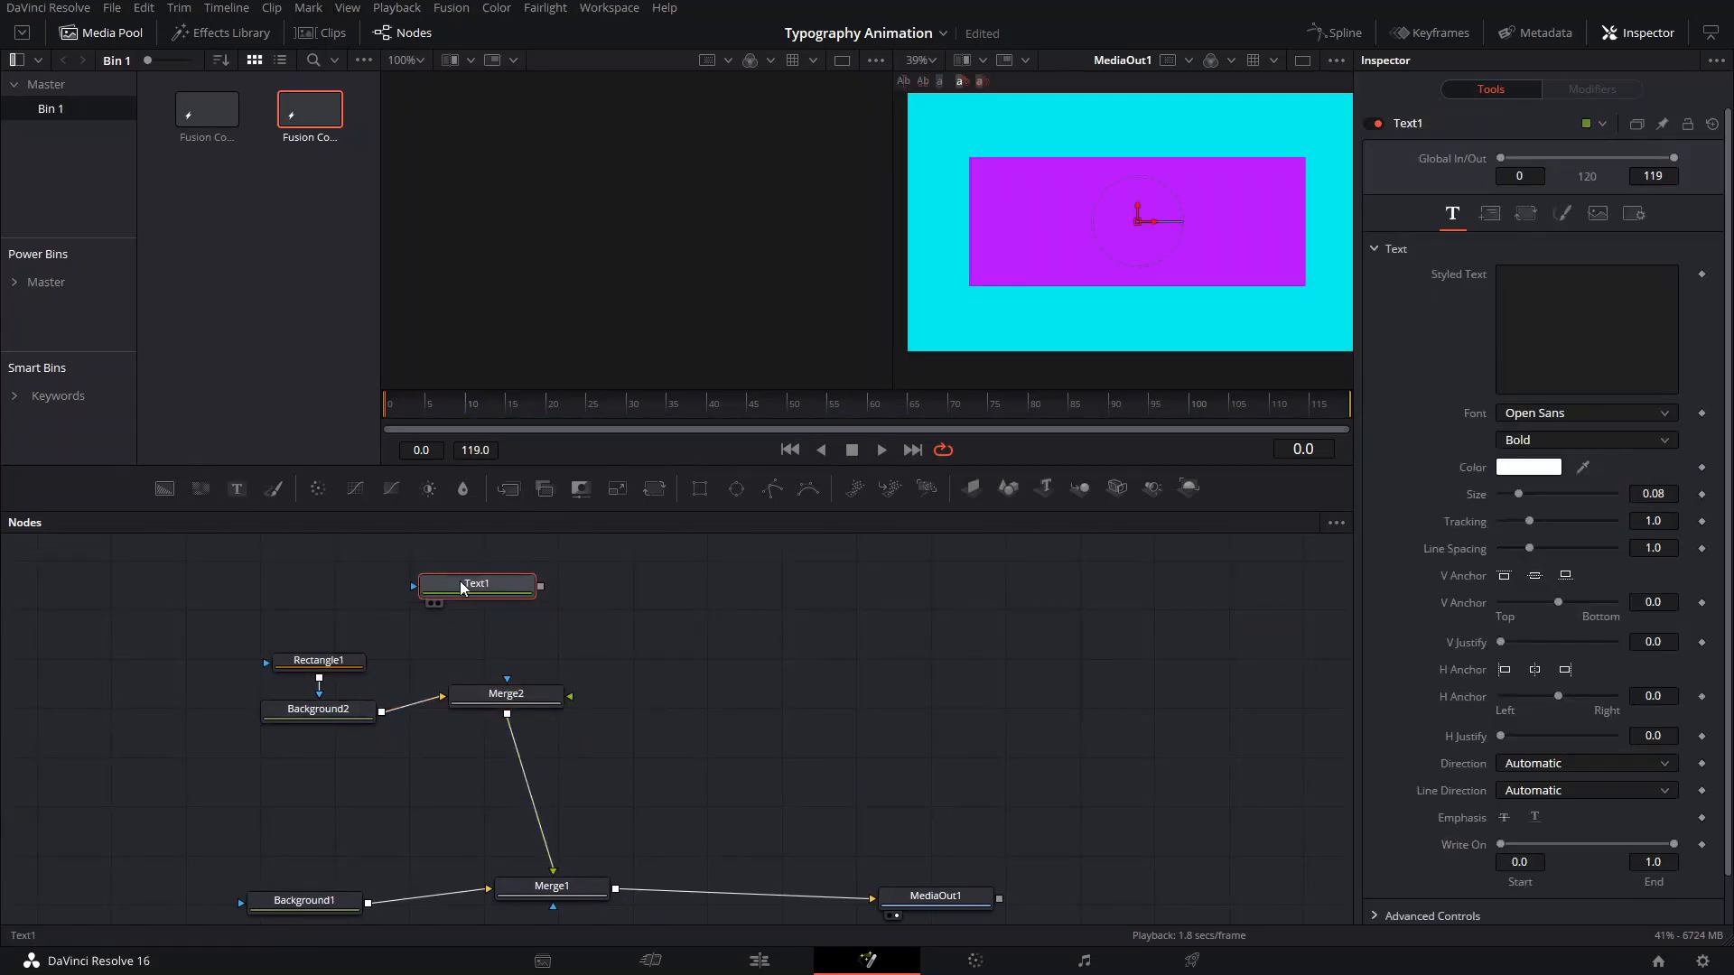
click(242, 492)
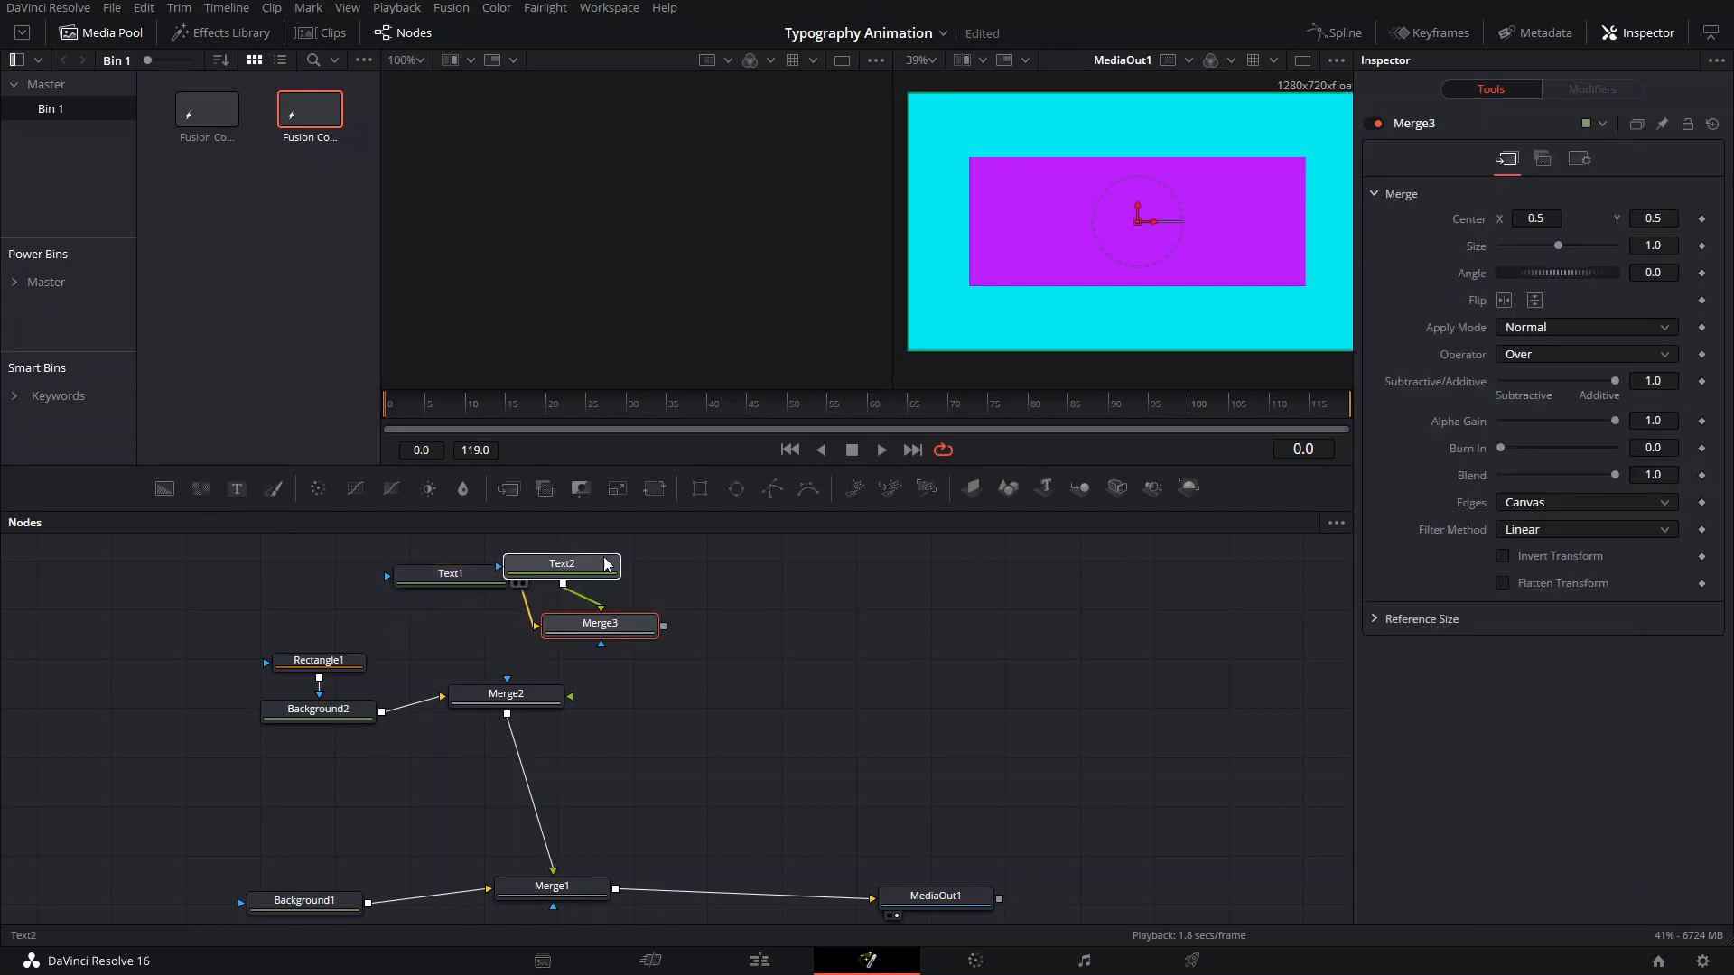
drag(608, 593, 613, 548)
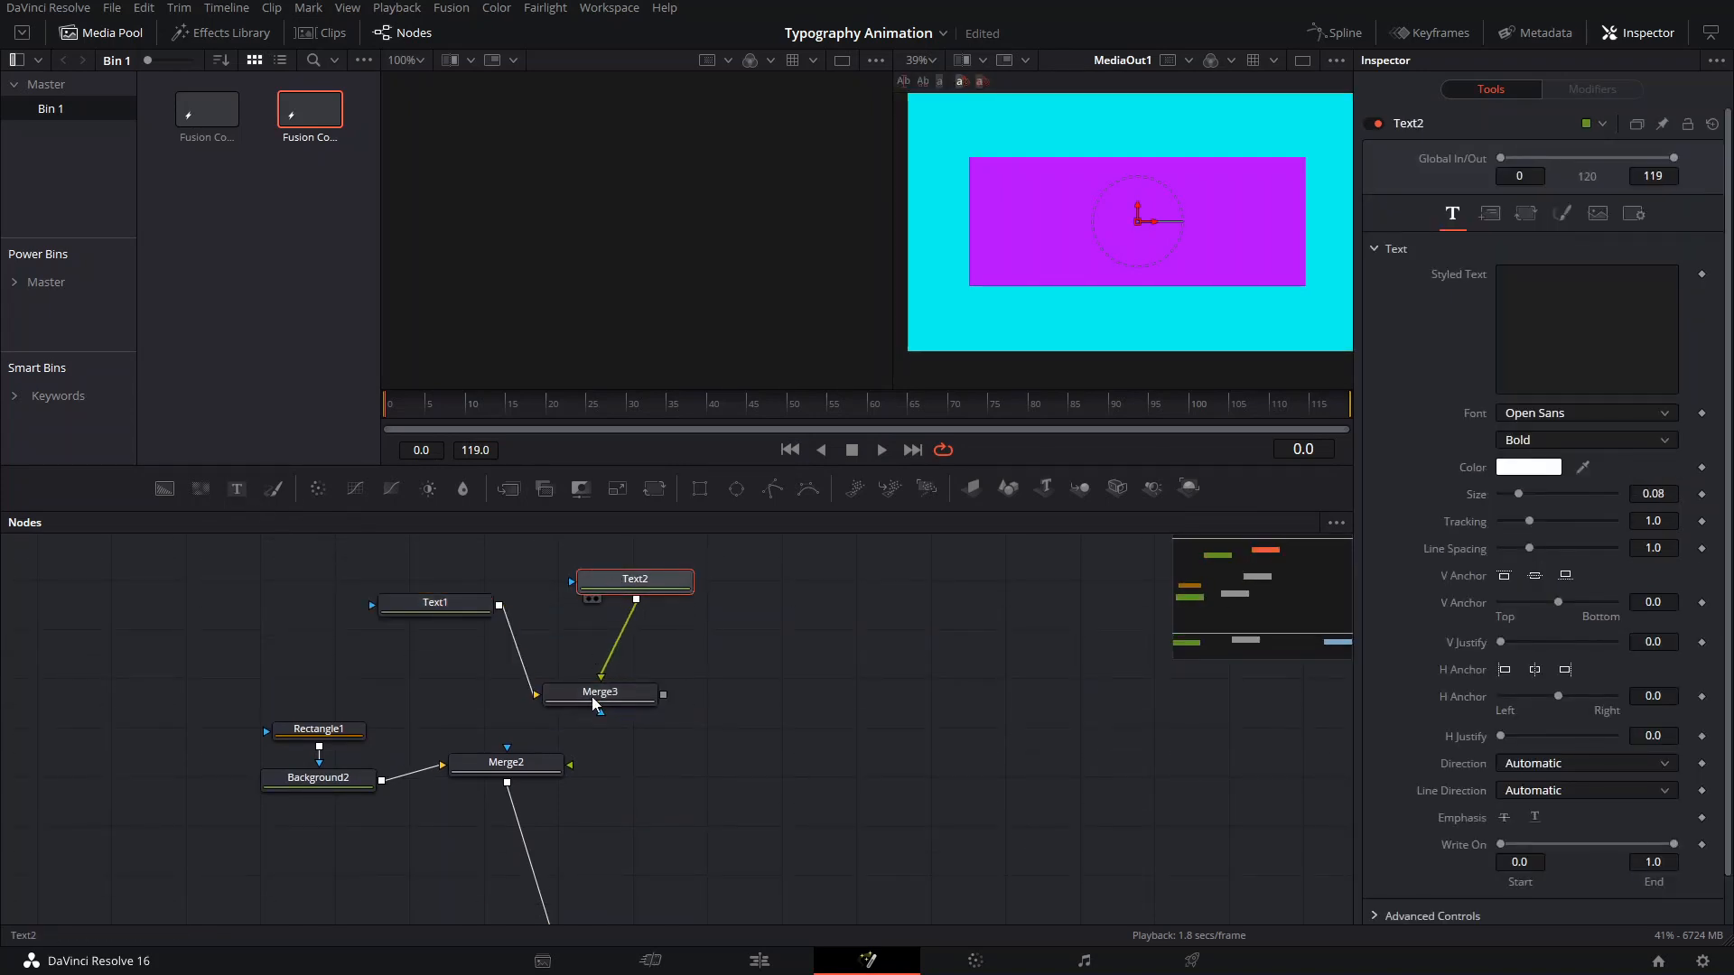
drag(594, 696, 530, 774)
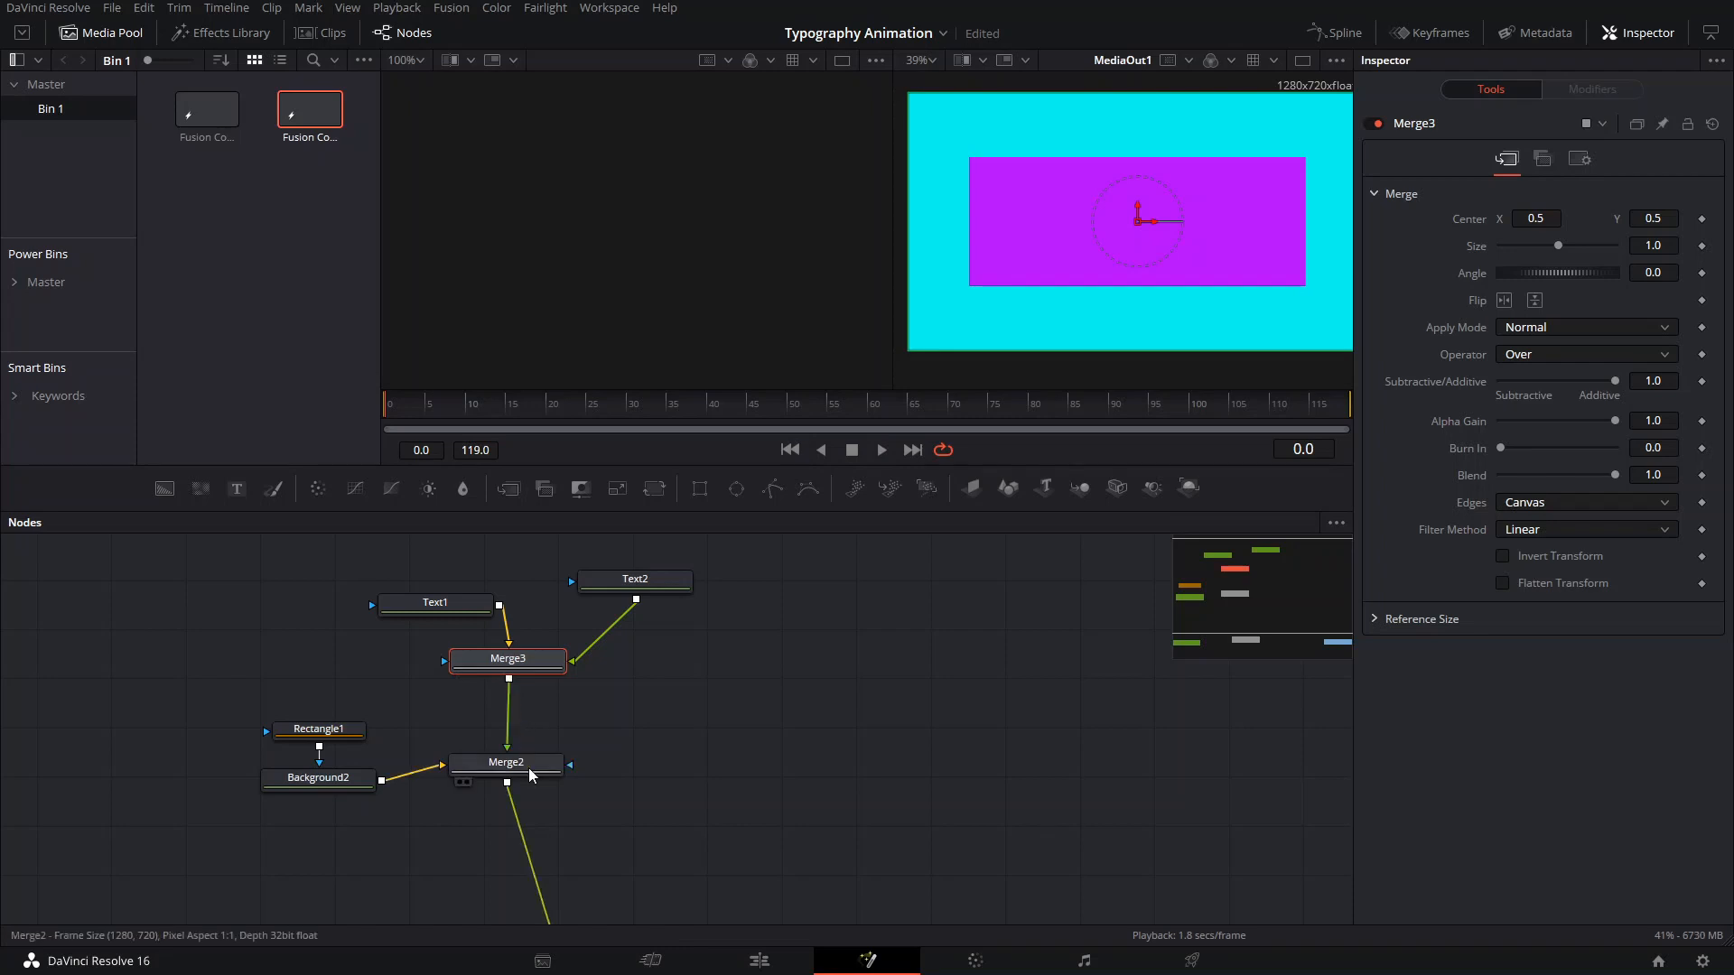
Duplicate Rectangle1 as the effect mask of Merge2 and place the copy below that merge.
click(317, 729)
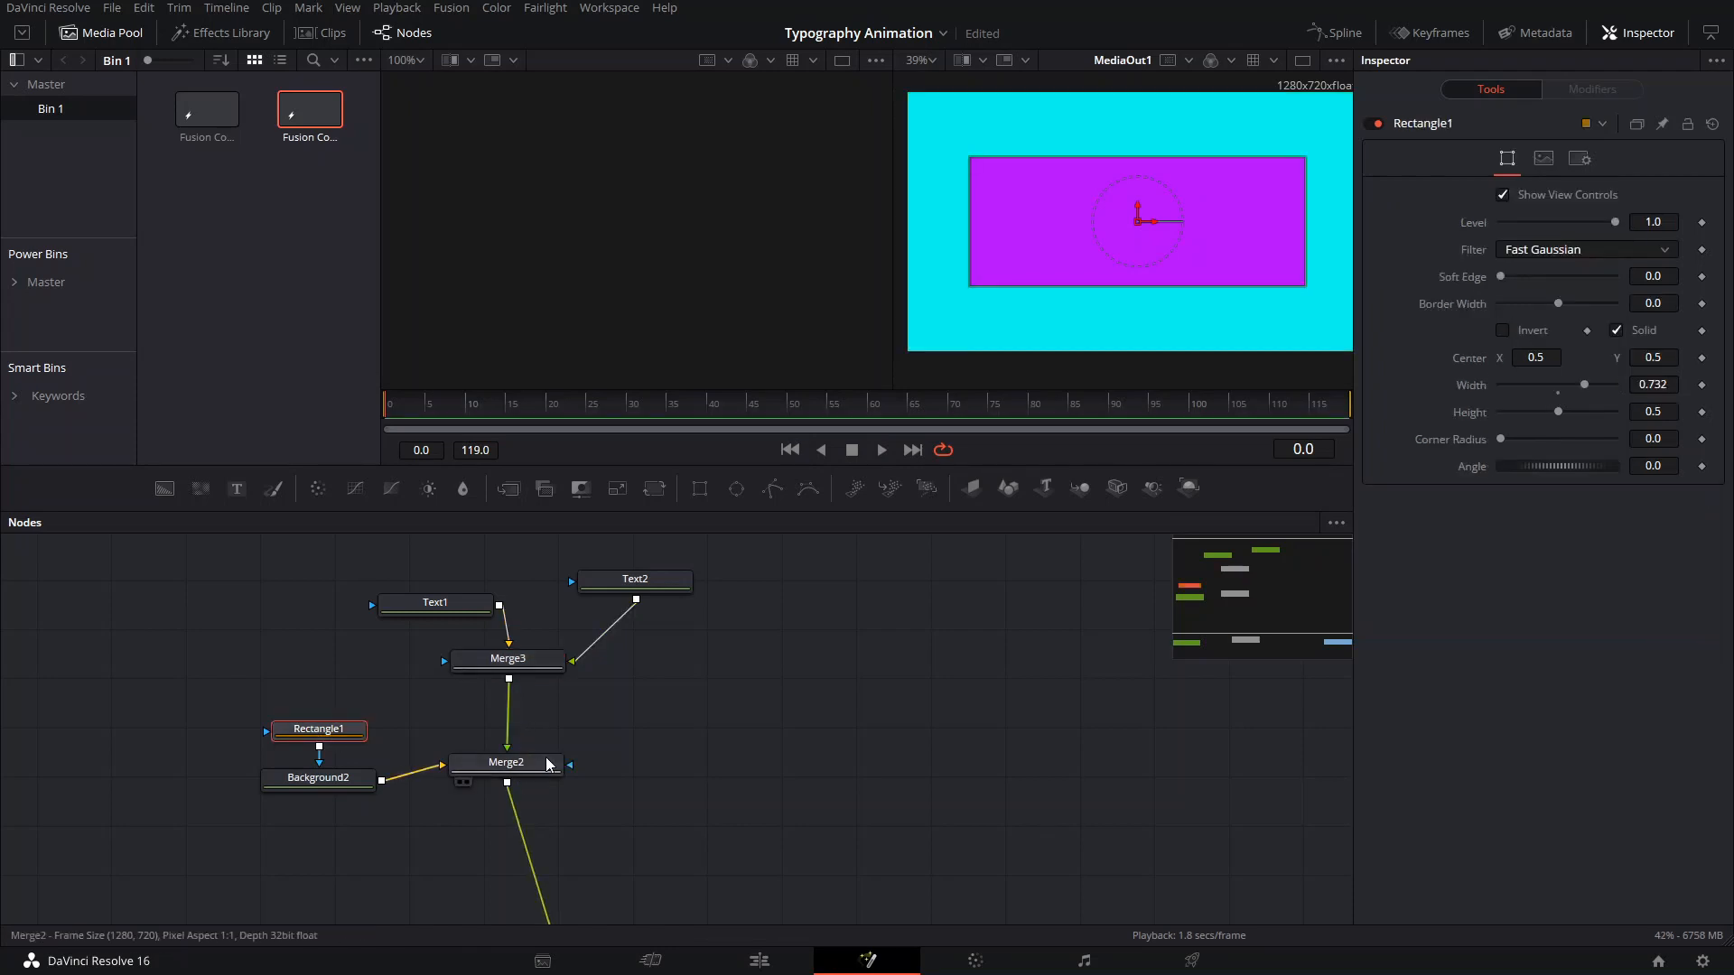
click(535, 760)
key(ctrl+v)
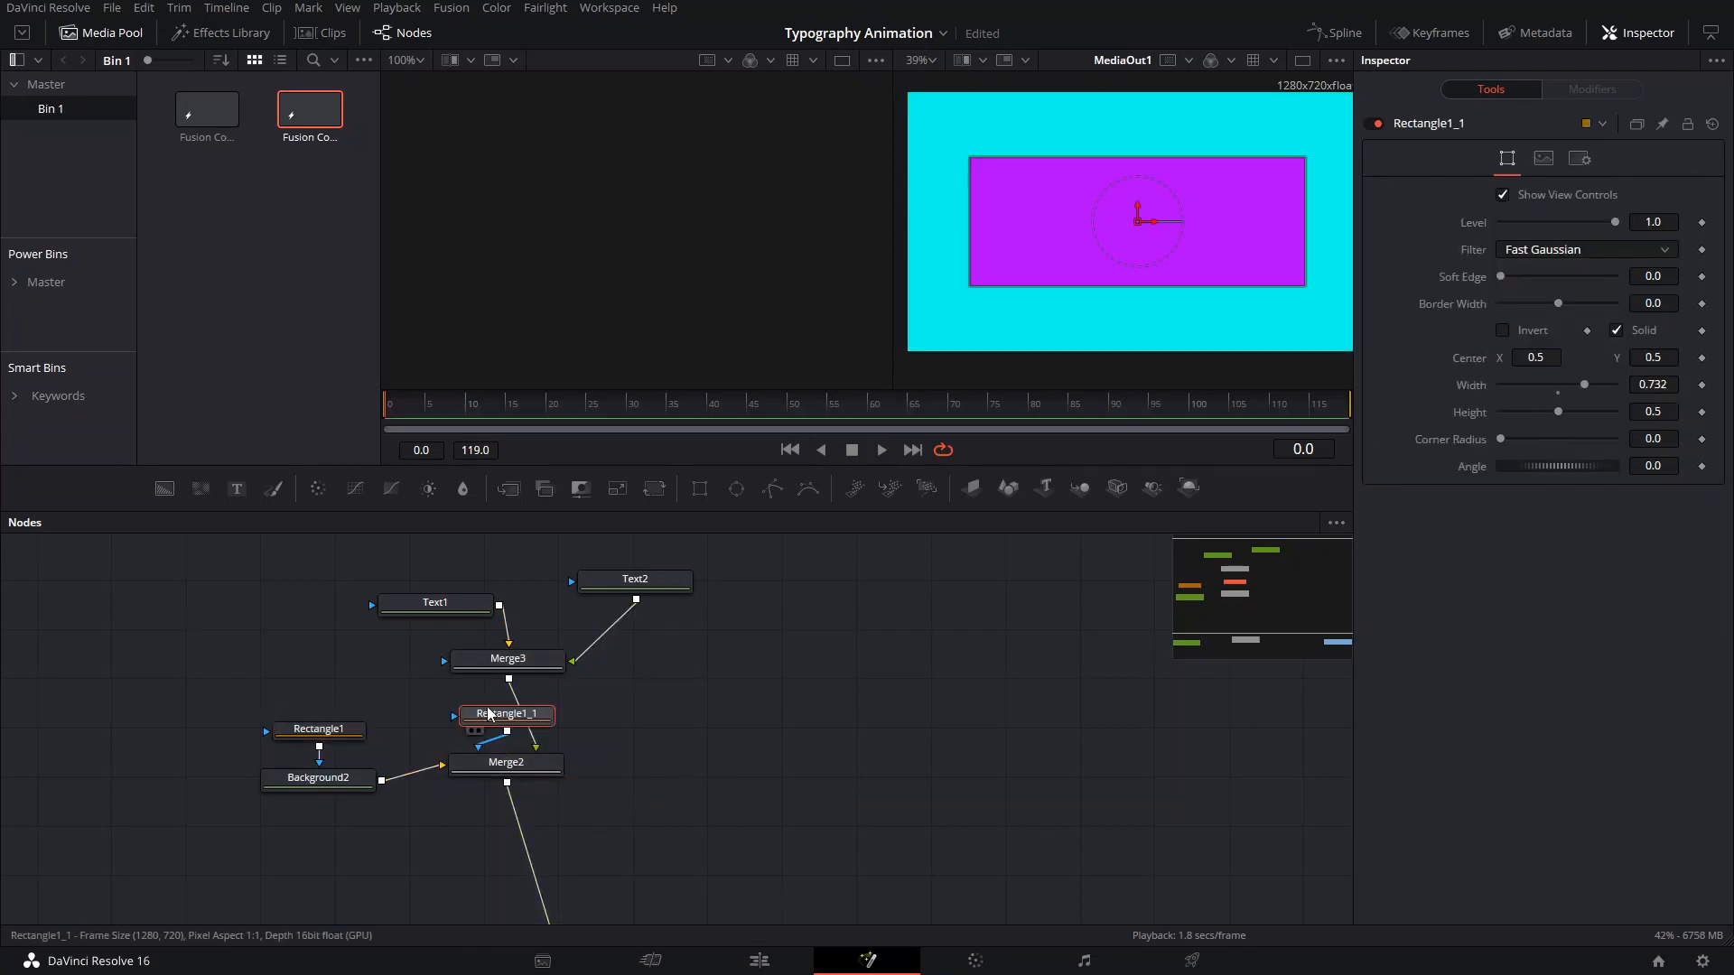
drag(488, 715, 493, 825)
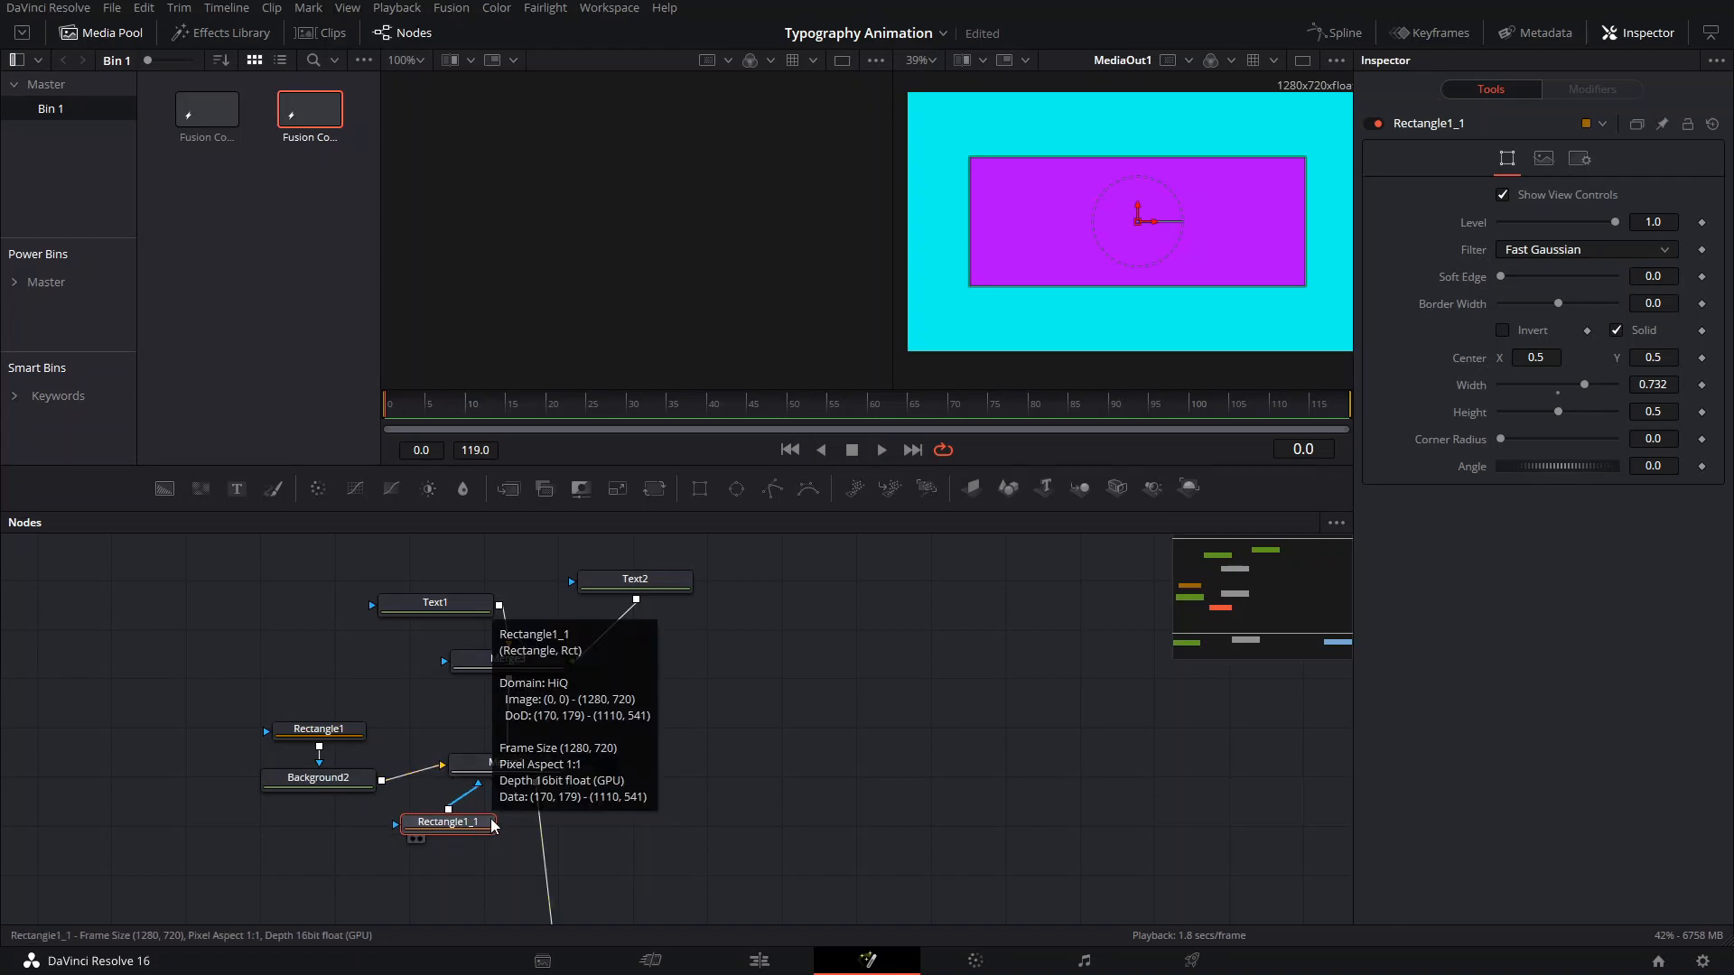
click(506, 764)
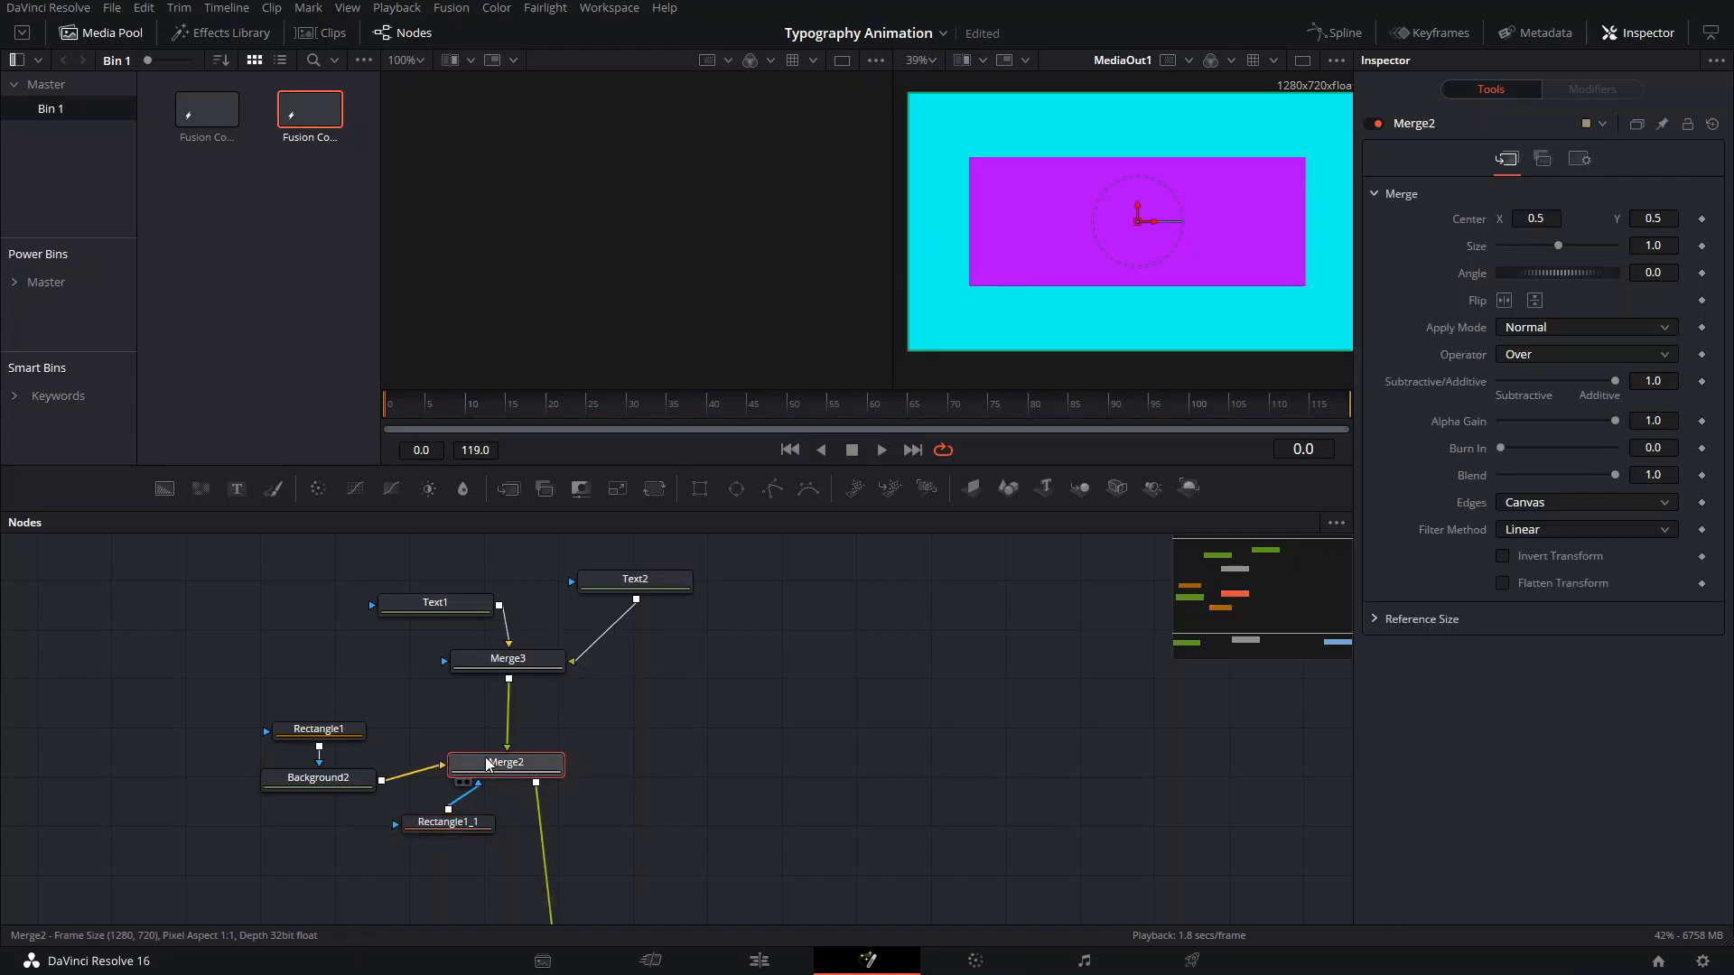
Enter SUALVI as the text of Text1 and set its size to 0.23.
click(425, 605)
click(1530, 309)
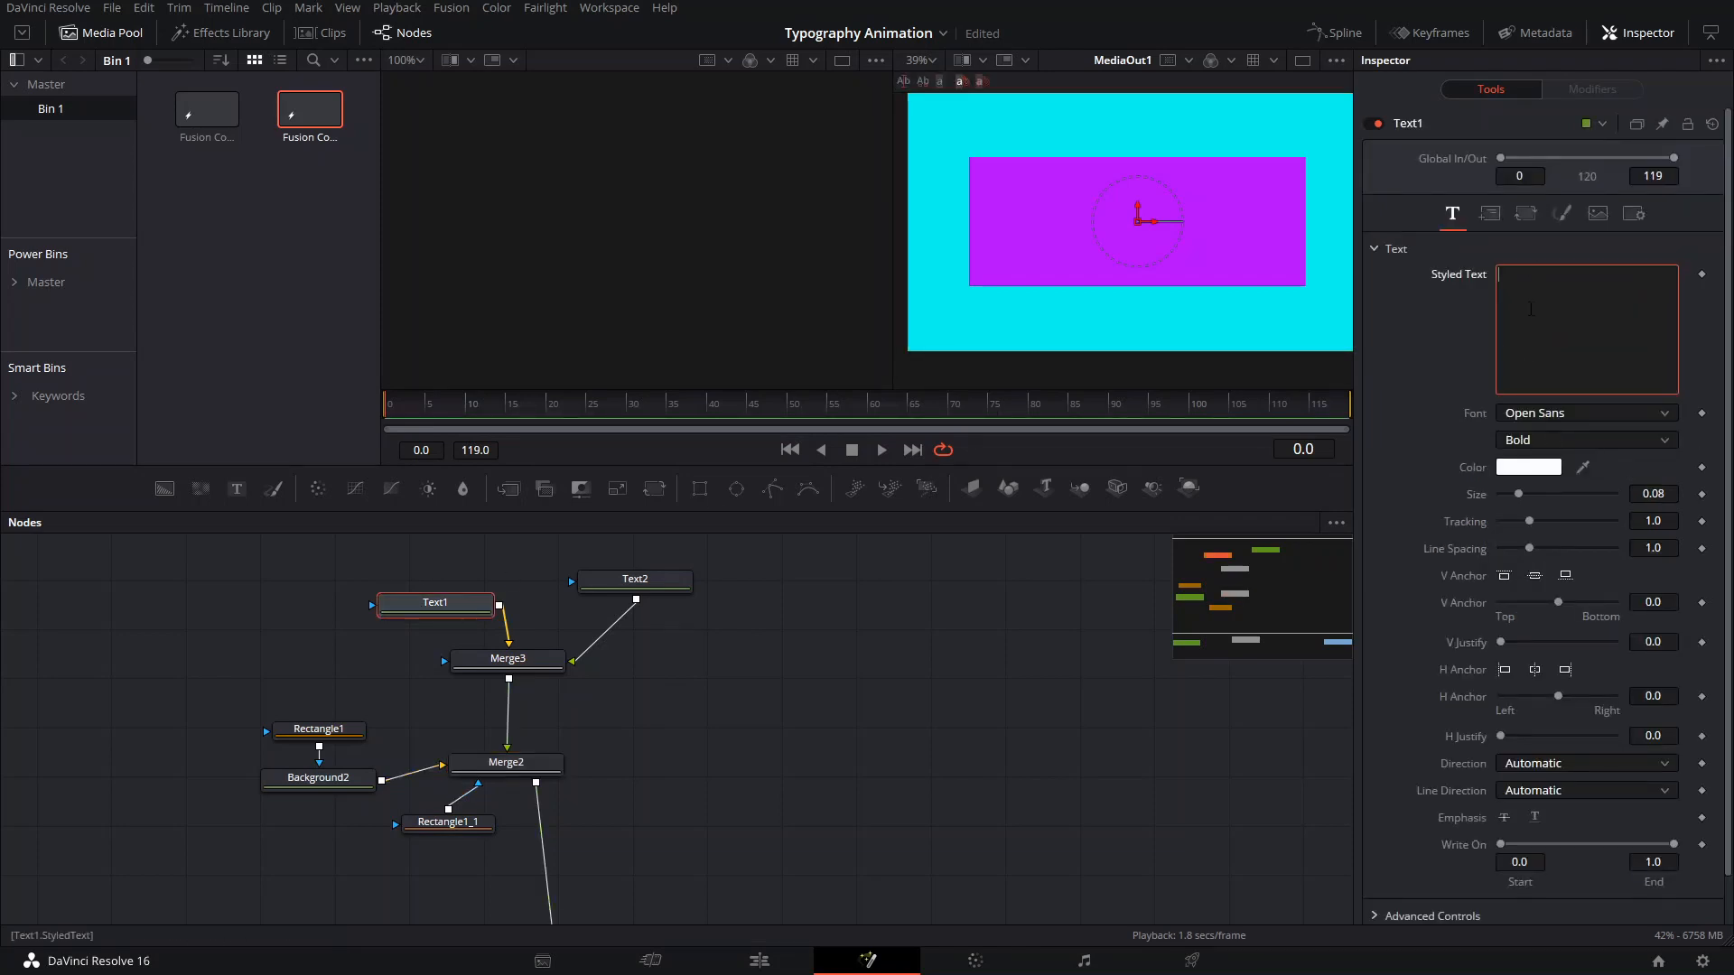
text(SUALVI)
drag(1519, 495, 1562, 500)
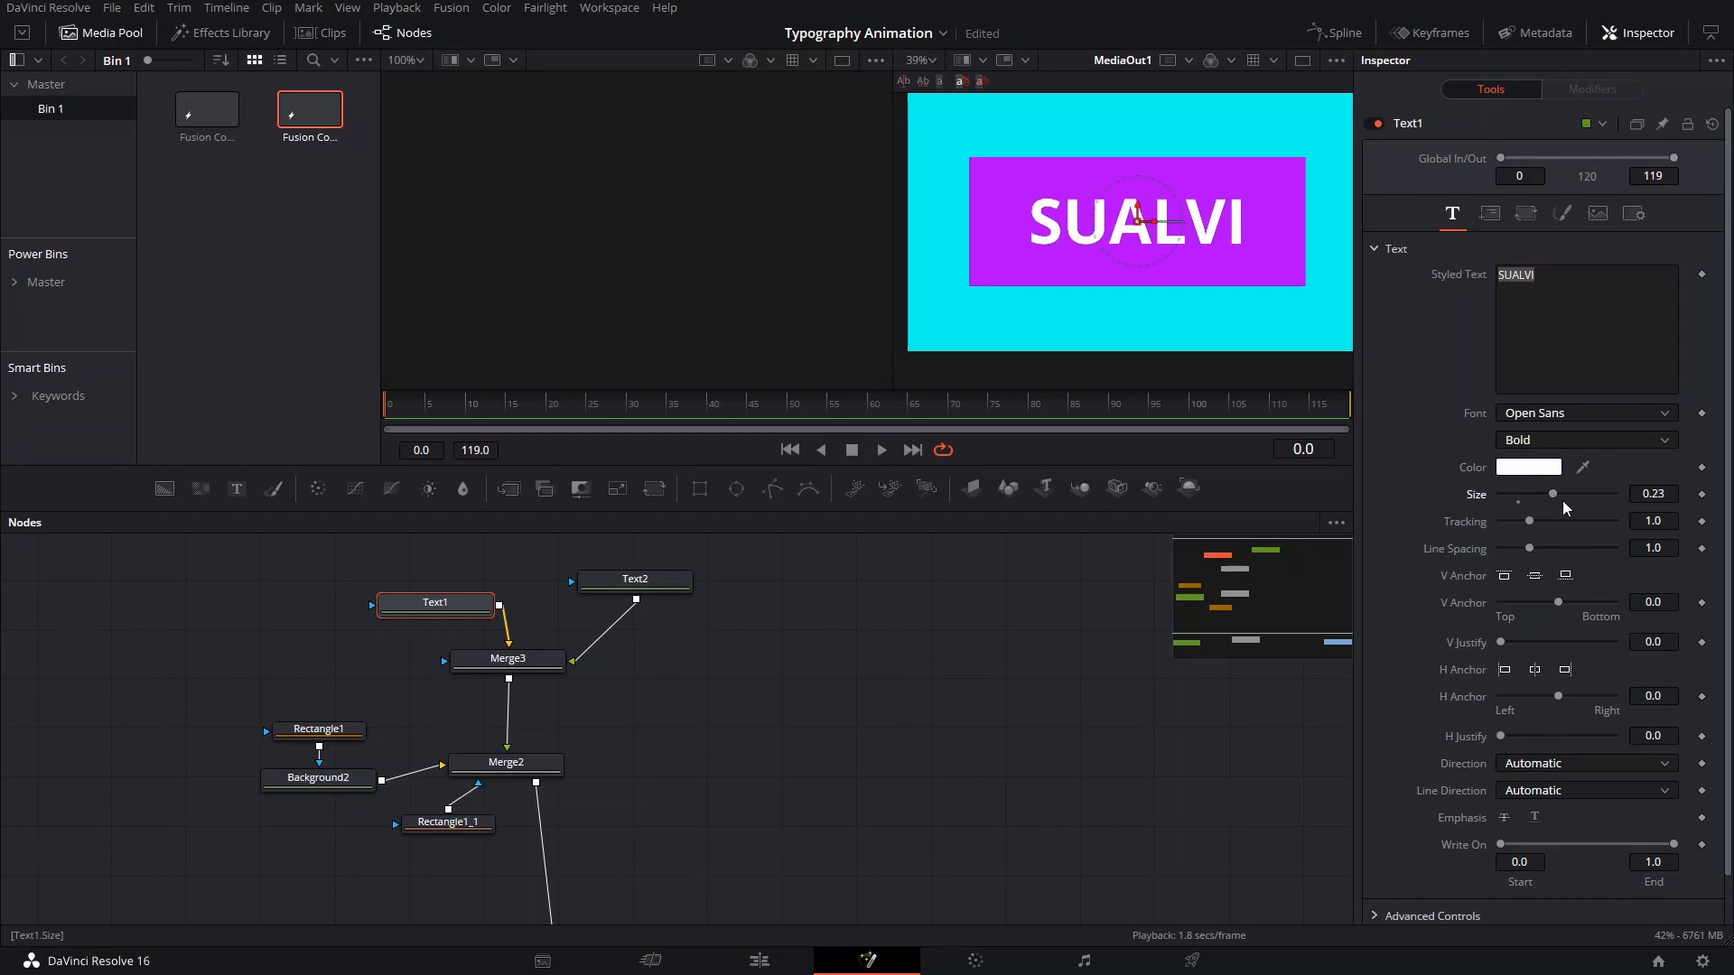
Stretch the SUALVI characters to a Y size of 2.6459 and move the text to the purple rectangle's left side.
click(1525, 215)
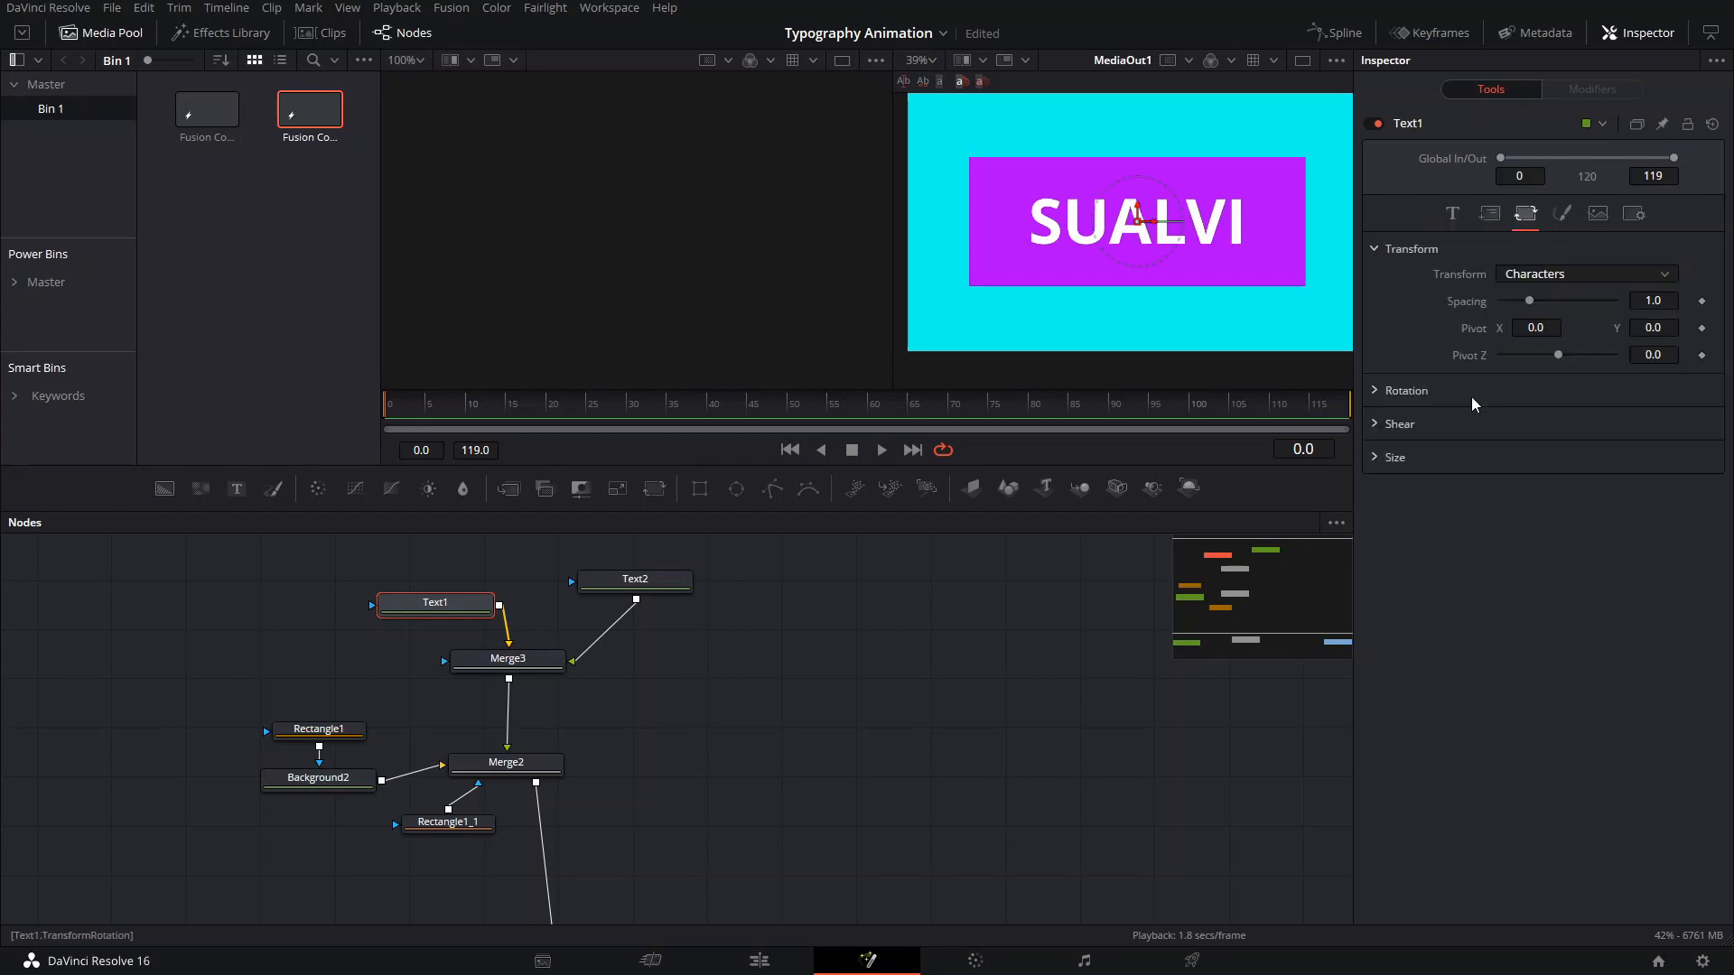
click(1378, 459)
drag(1542, 511, 1562, 511)
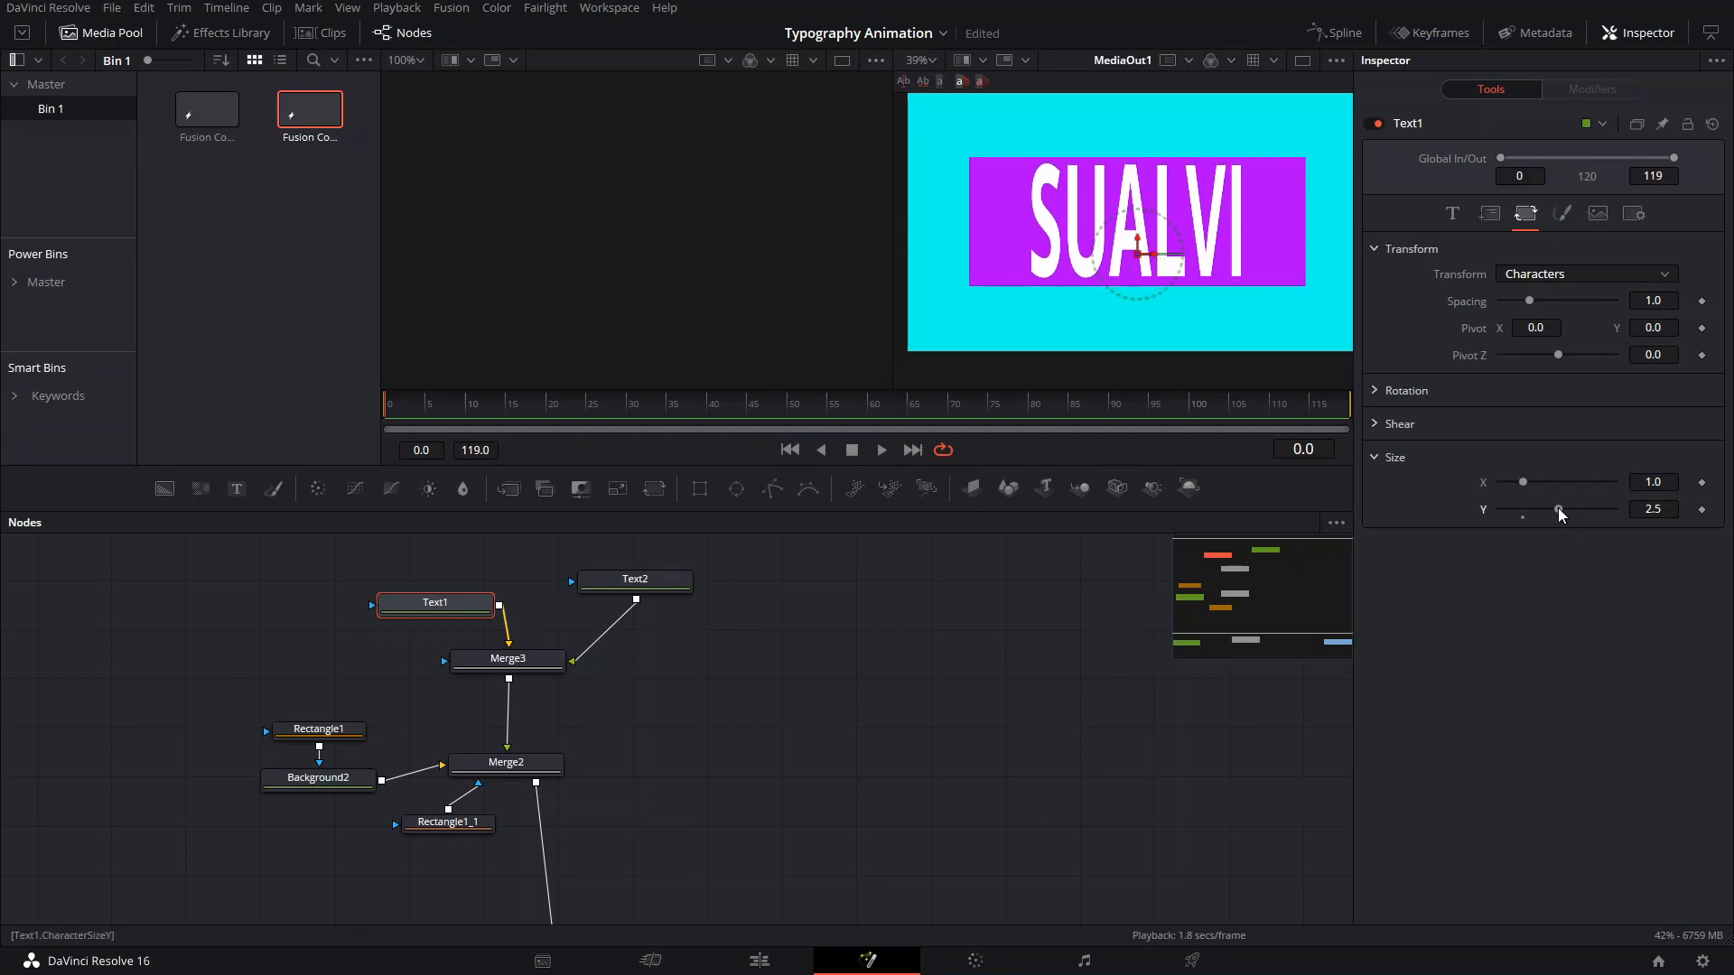
drag(1557, 509, 1562, 508)
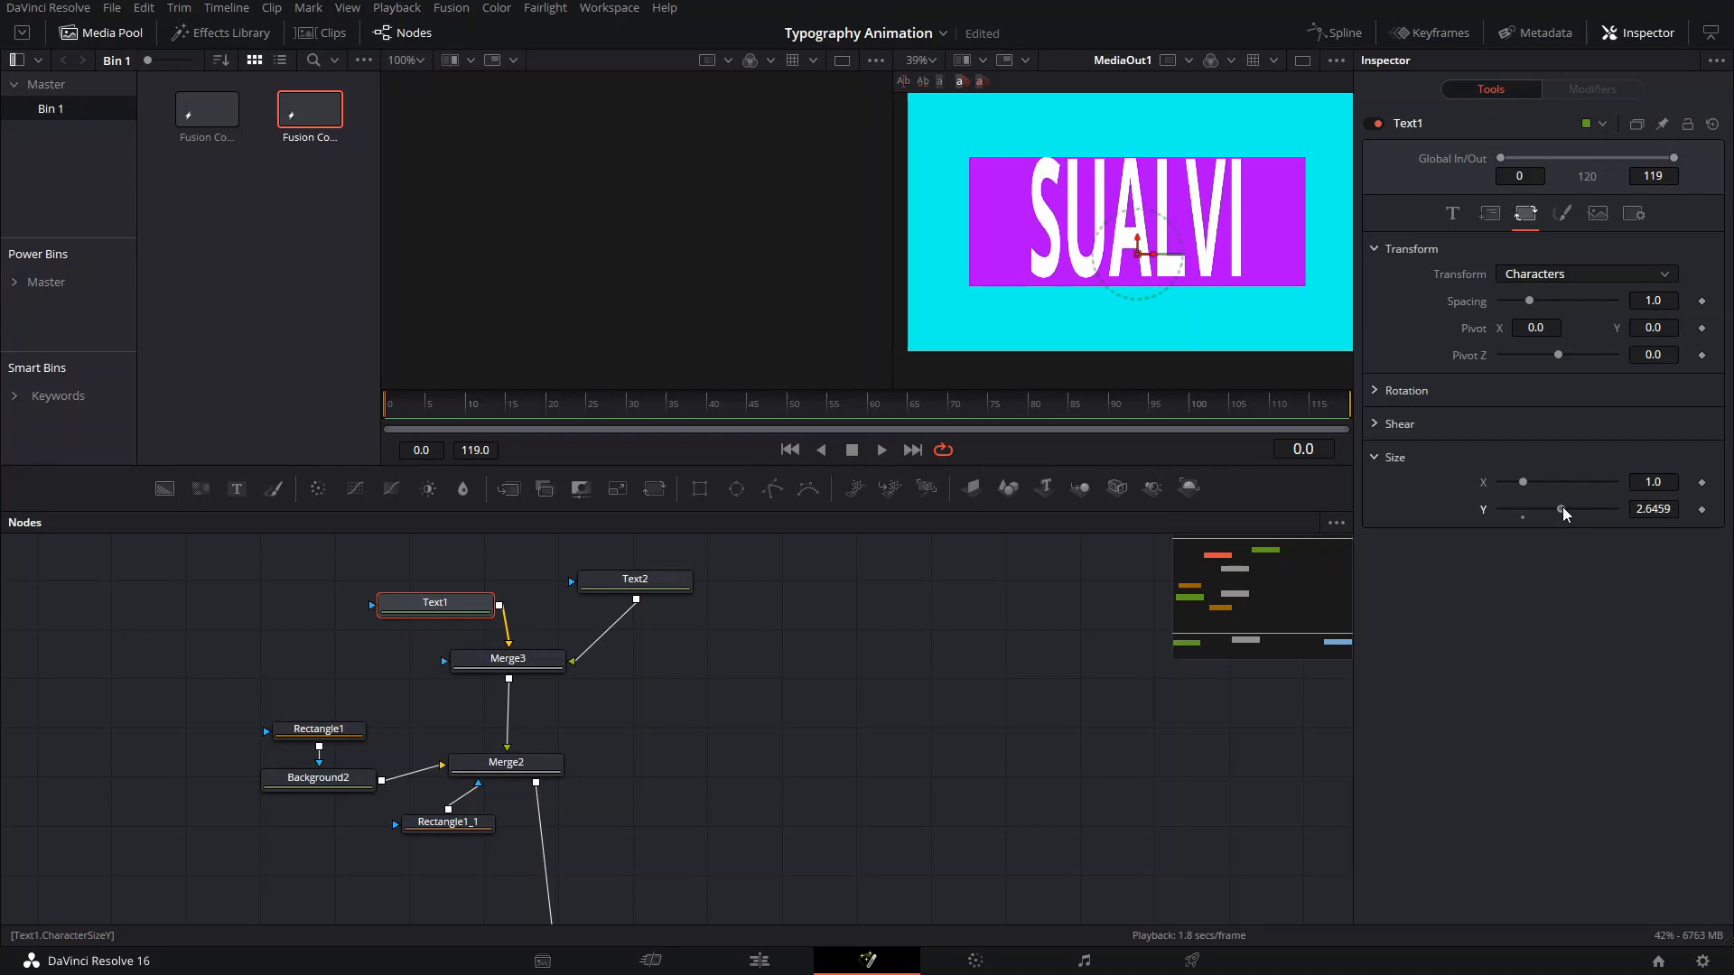
drag(1141, 245, 1100, 272)
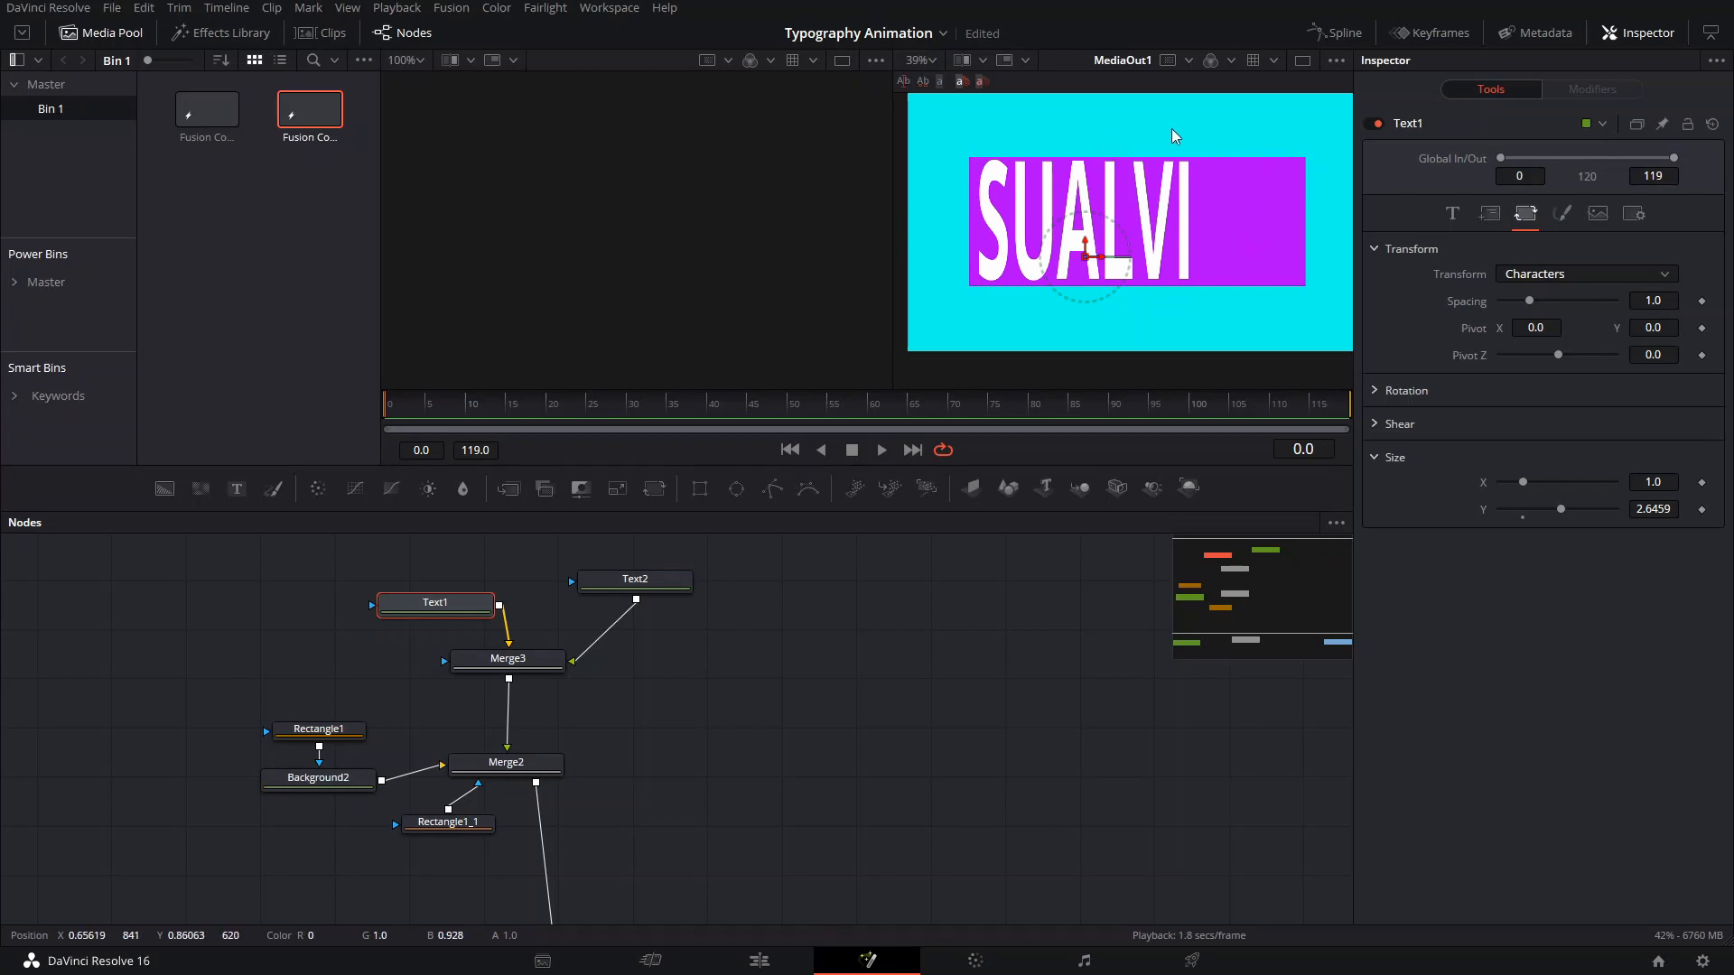
Restyle the SUALVI text with the NEXT ART font in black at size 0.189.
click(1454, 214)
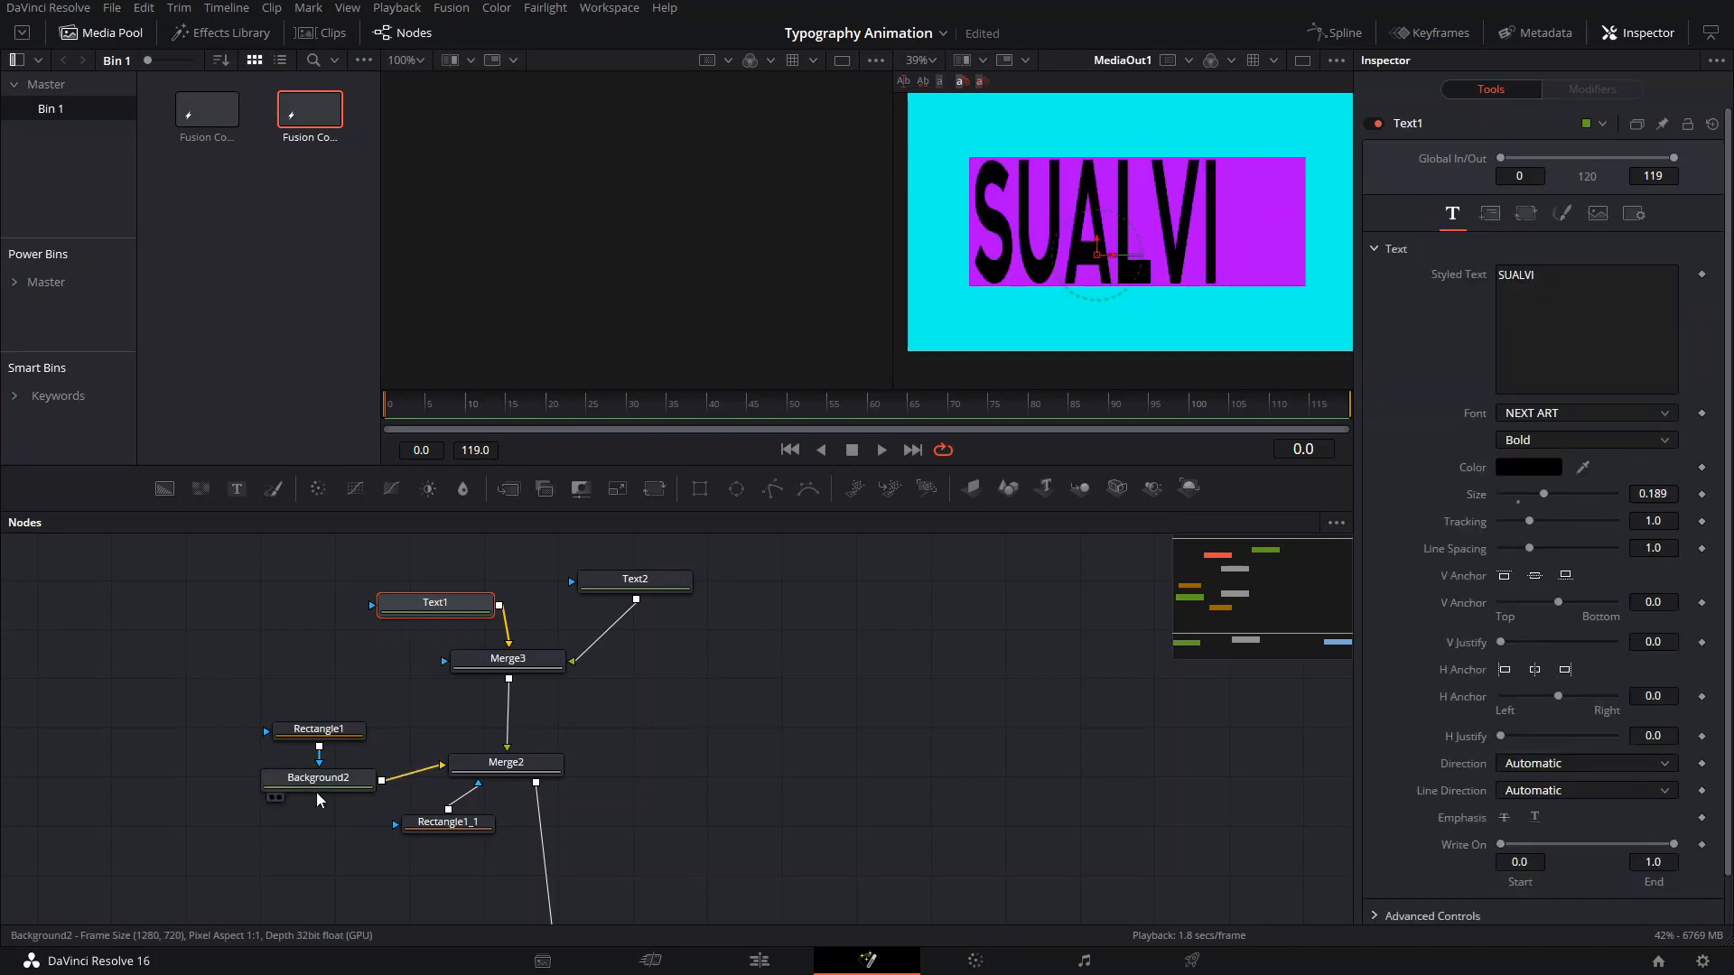
Recolour Background2 to bright pink with red 0.984, green 0.0 and blue about 0.85.
click(316, 791)
drag(1658, 409, 1692, 430)
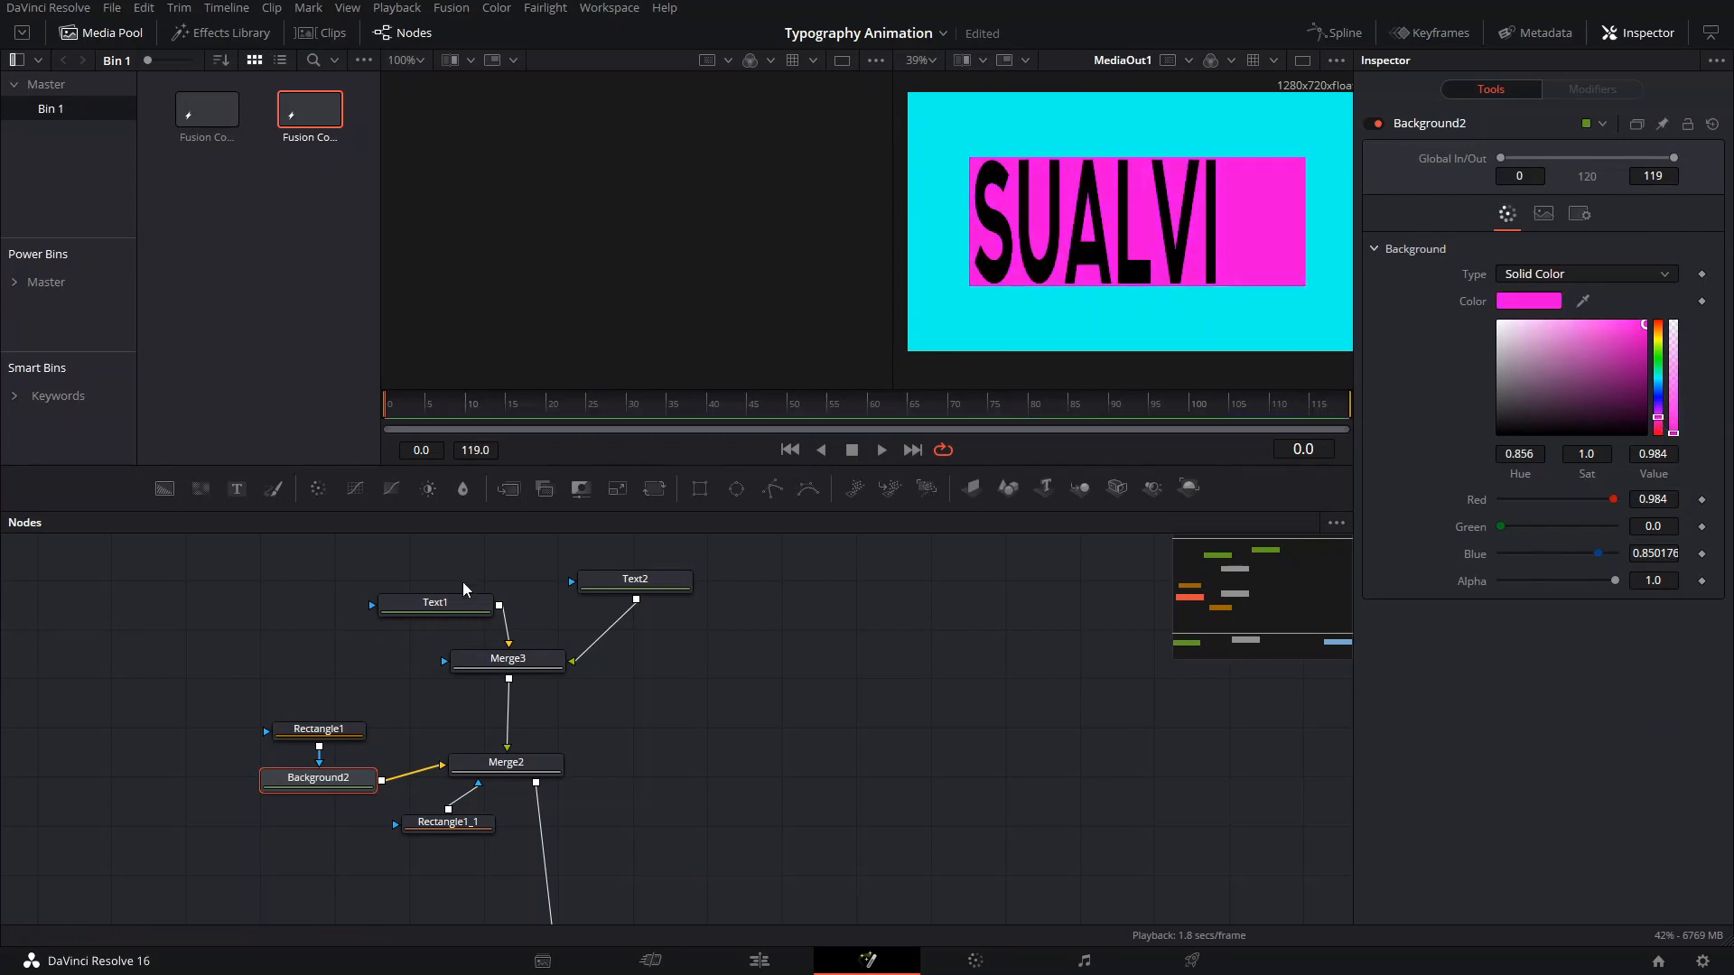
click(505, 764)
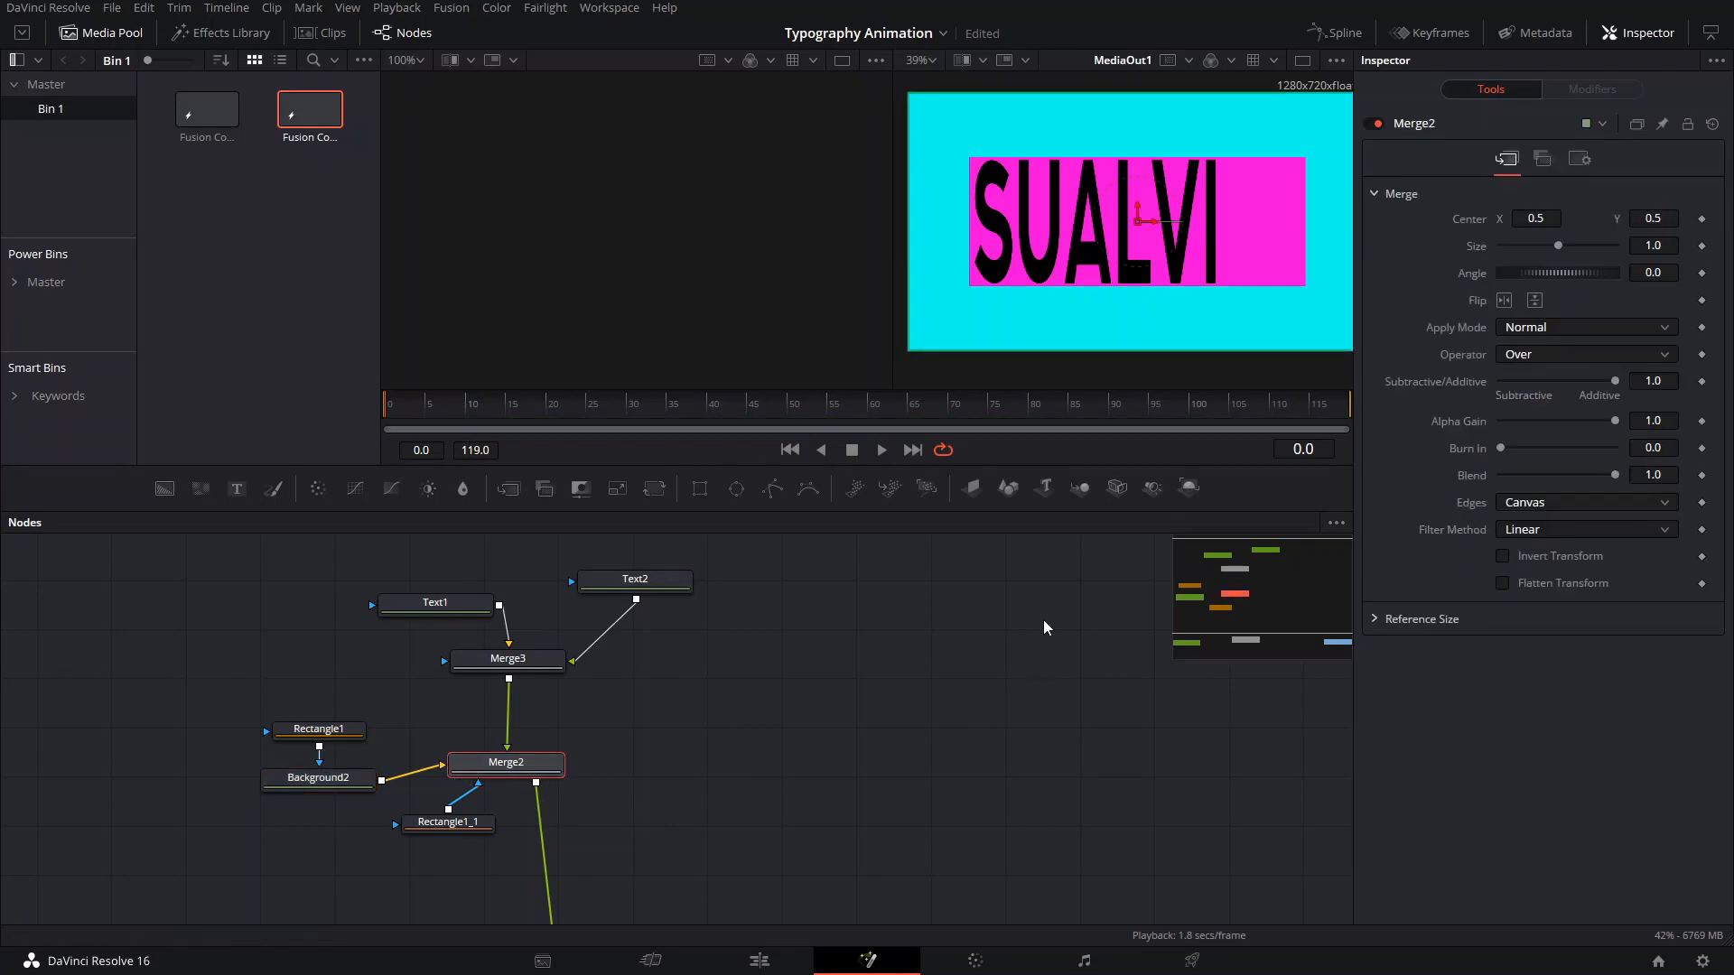
Enter LIKE, COM and SUBS on three separate lines as the text of Text2.
click(601, 585)
click(1559, 312)
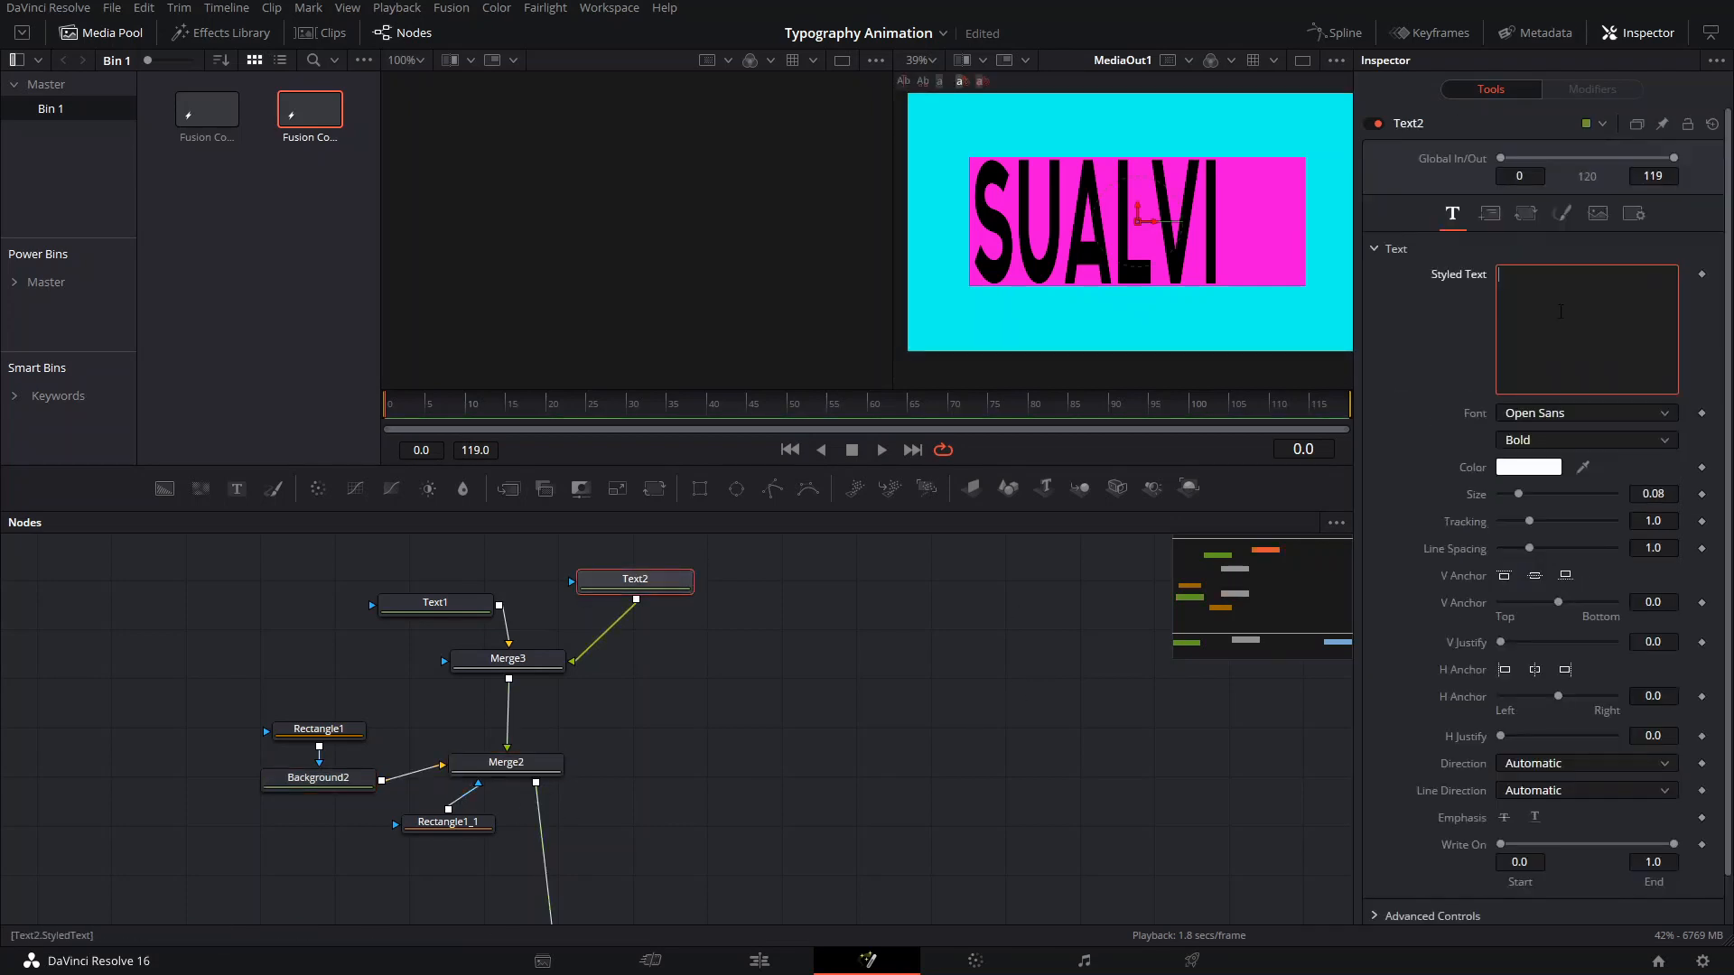
text(LIKE)
key(Return)
text(COMM)
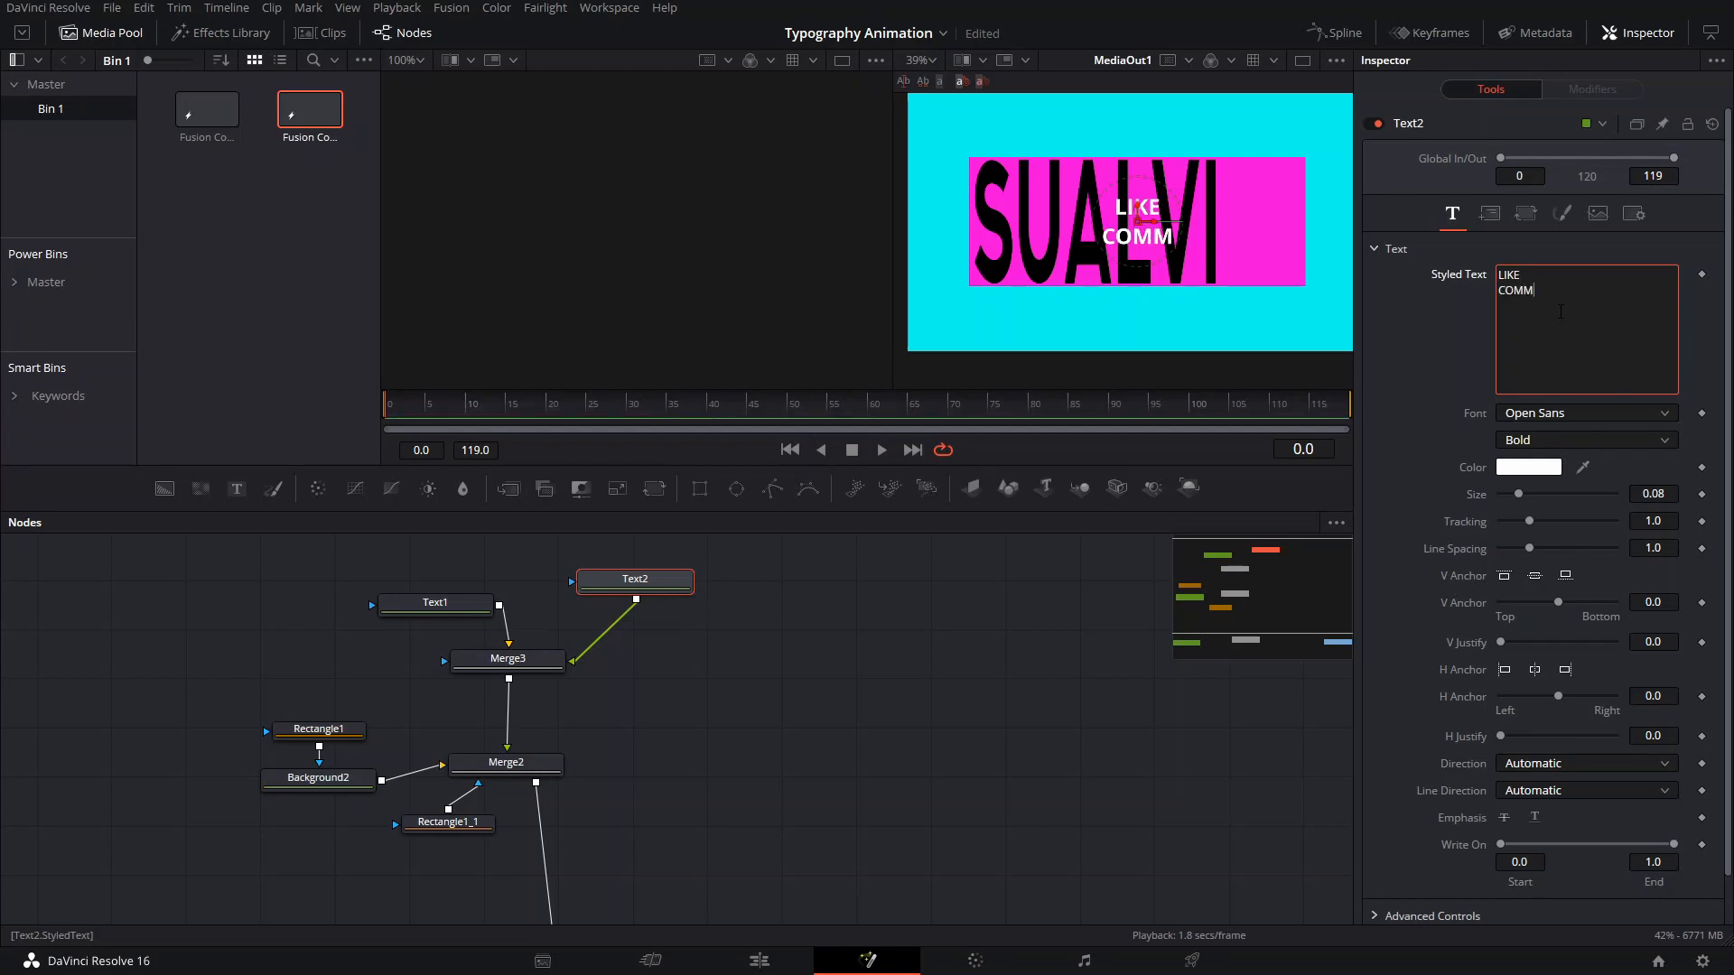
key(BackSpace)
key(Return)
text(SH)
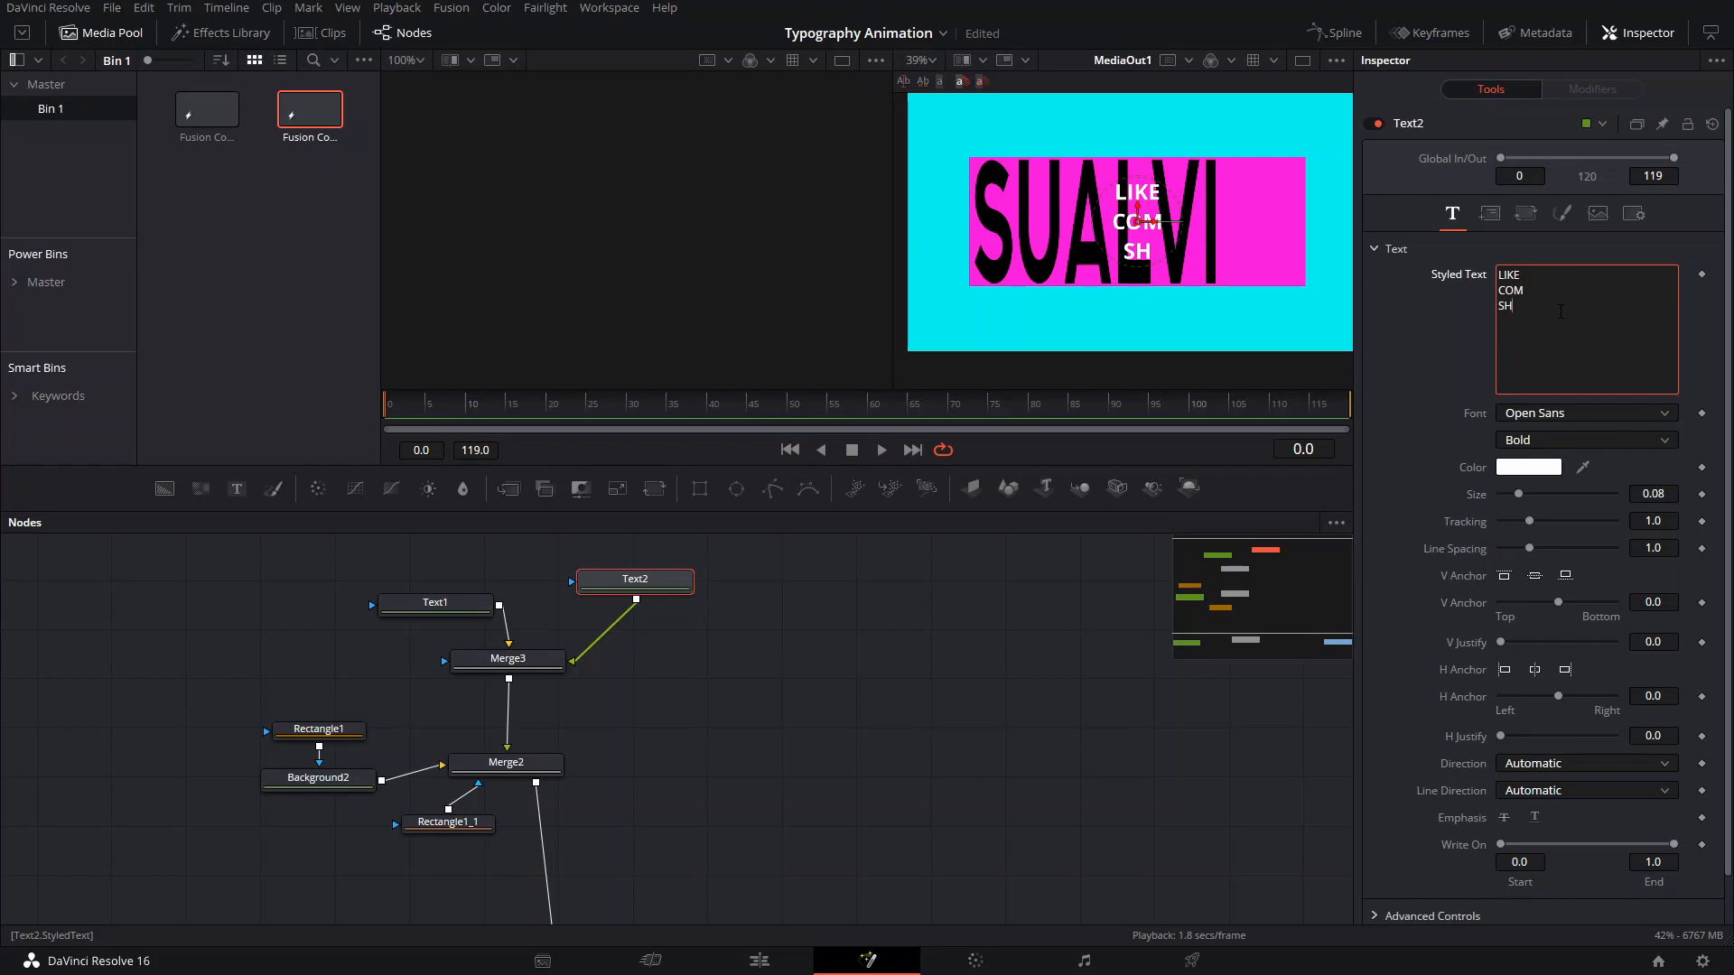
key(BackSpace)
key(BackSpace)
text(SUBS)
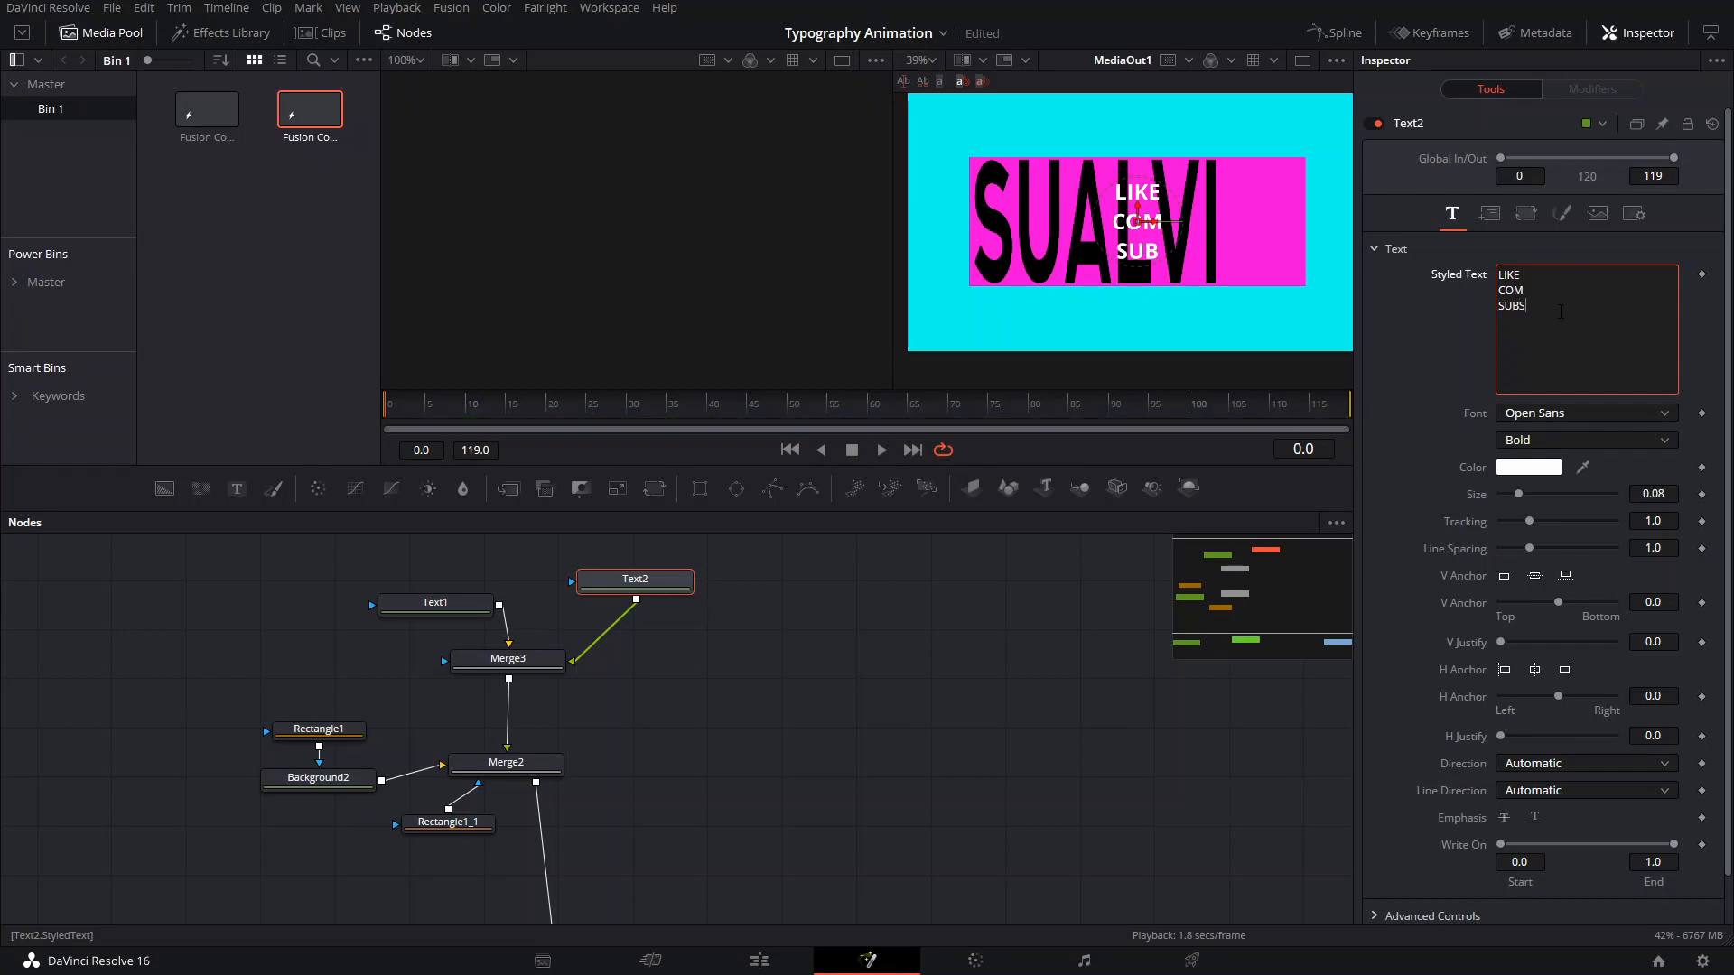
Fit the Text2 lines in the pink space right of SUALVI, left-anchored at size 0.1181 with line spacing 1.071.
drag(1147, 221, 1277, 235)
mouse_move(1529, 549)
mouse_down()
mouse_move(1546, 548)
mouse_move(1531, 497)
mouse_move(1531, 549)
mouse_up()
click(1526, 494)
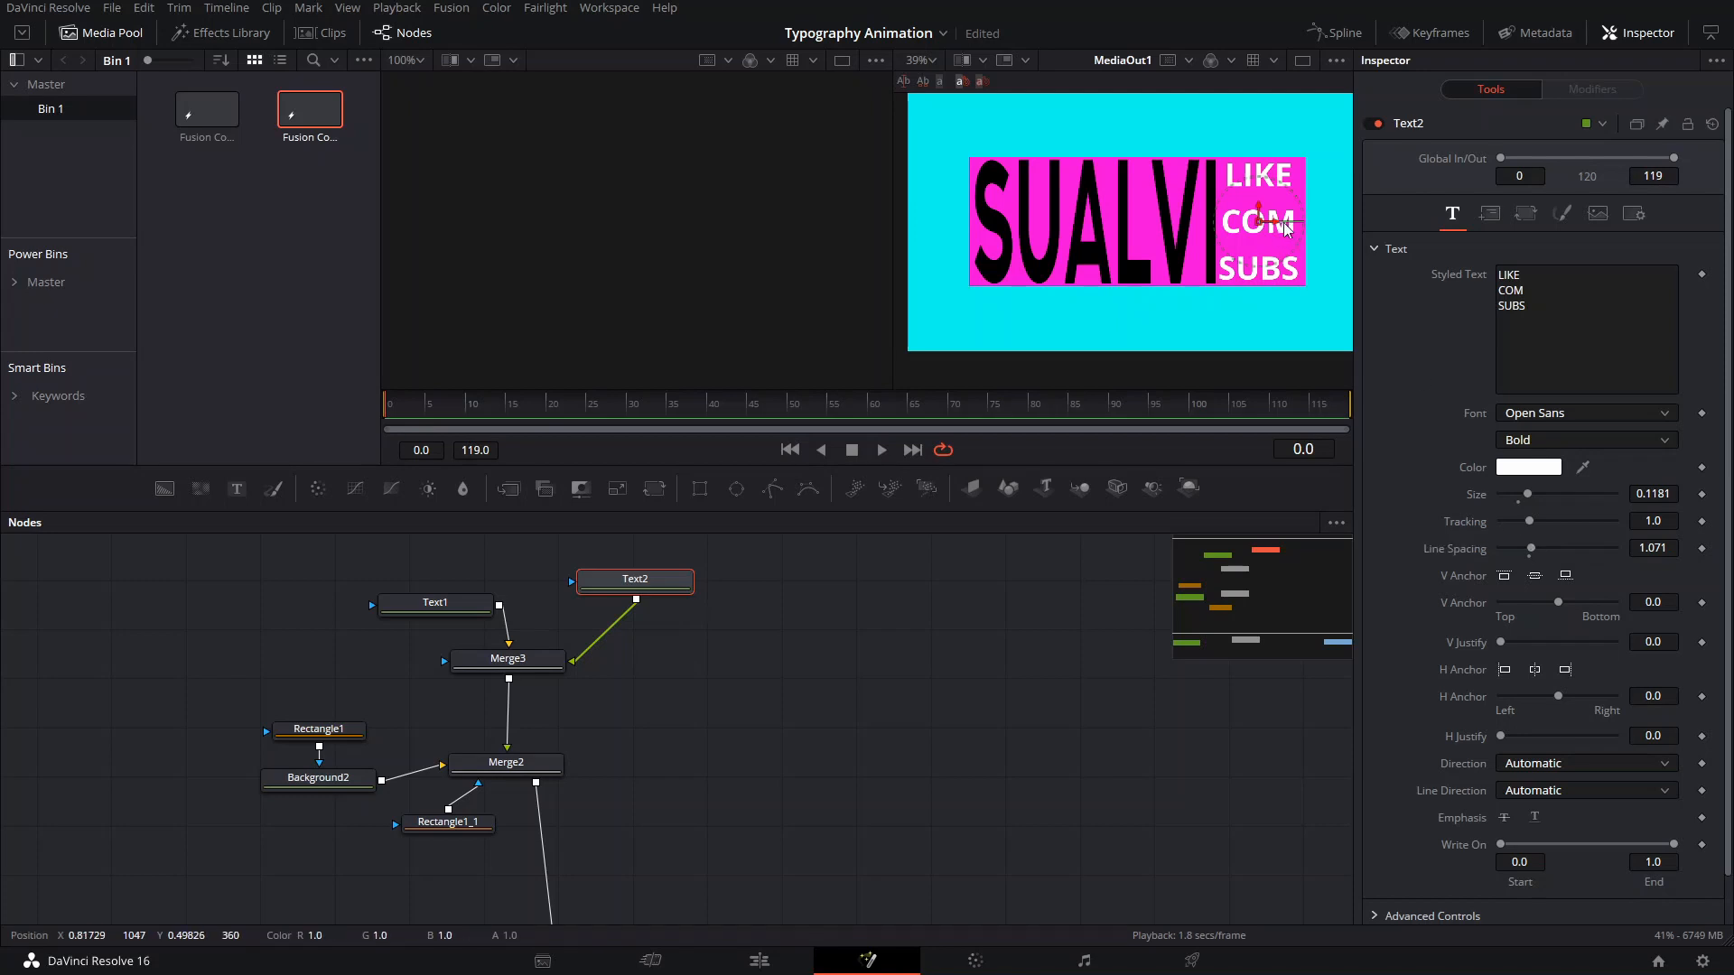
drag(1278, 221, 1260, 211)
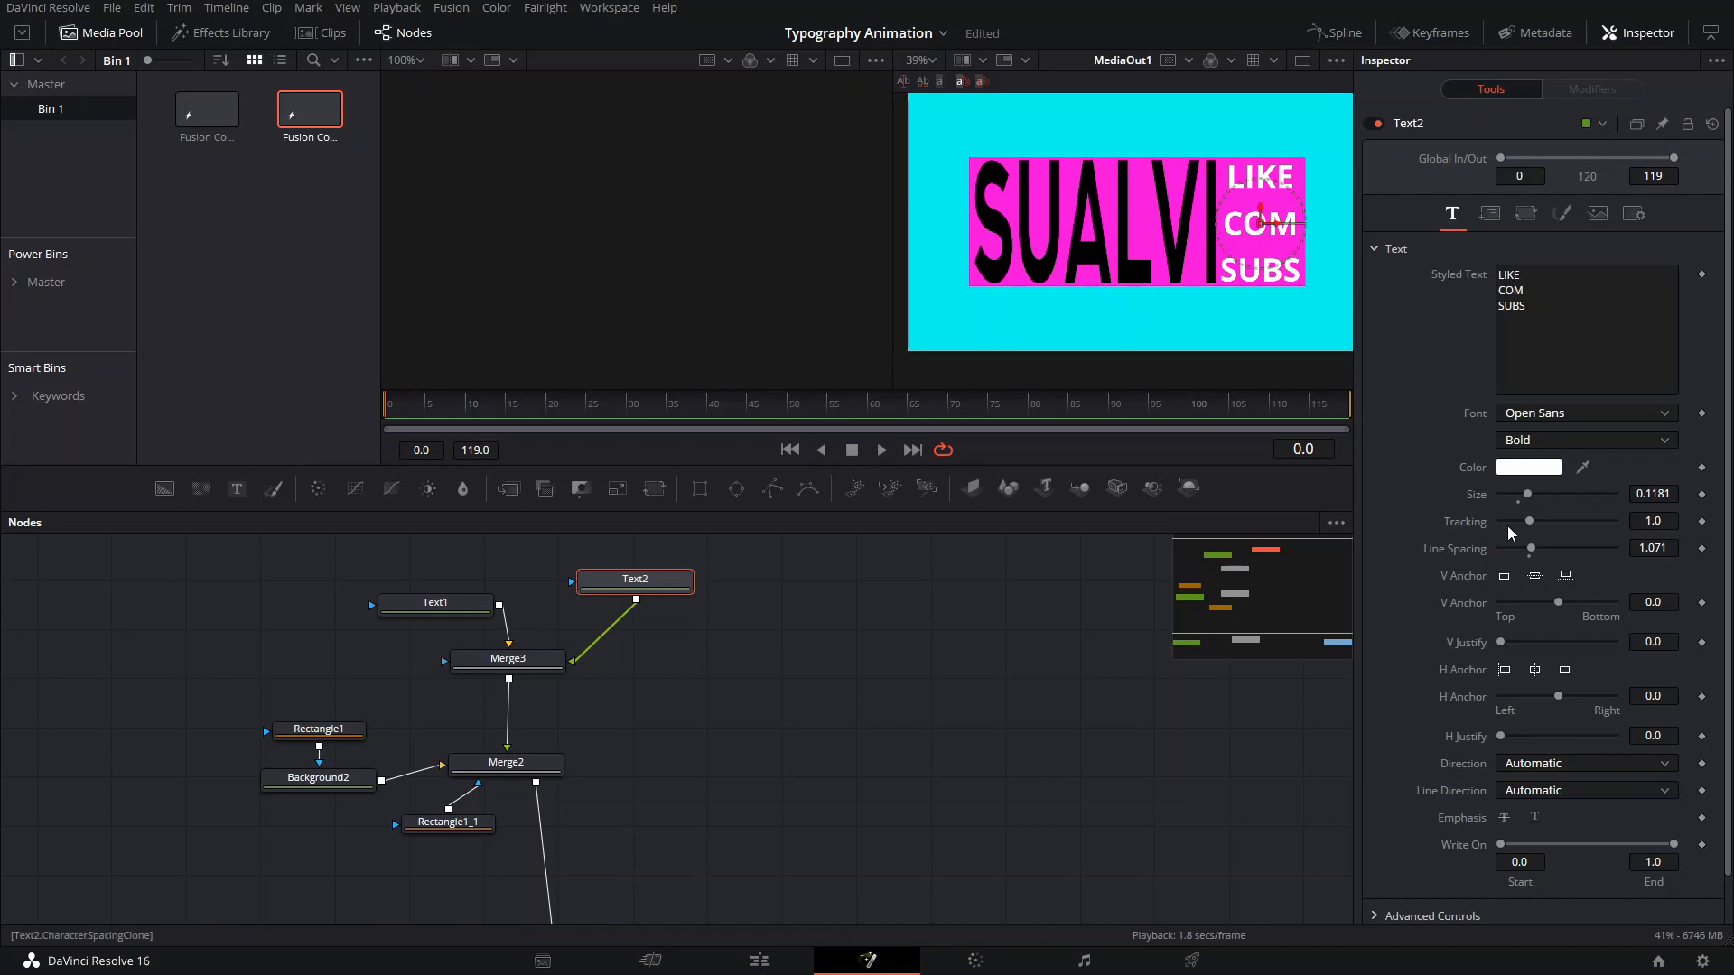
click(1503, 670)
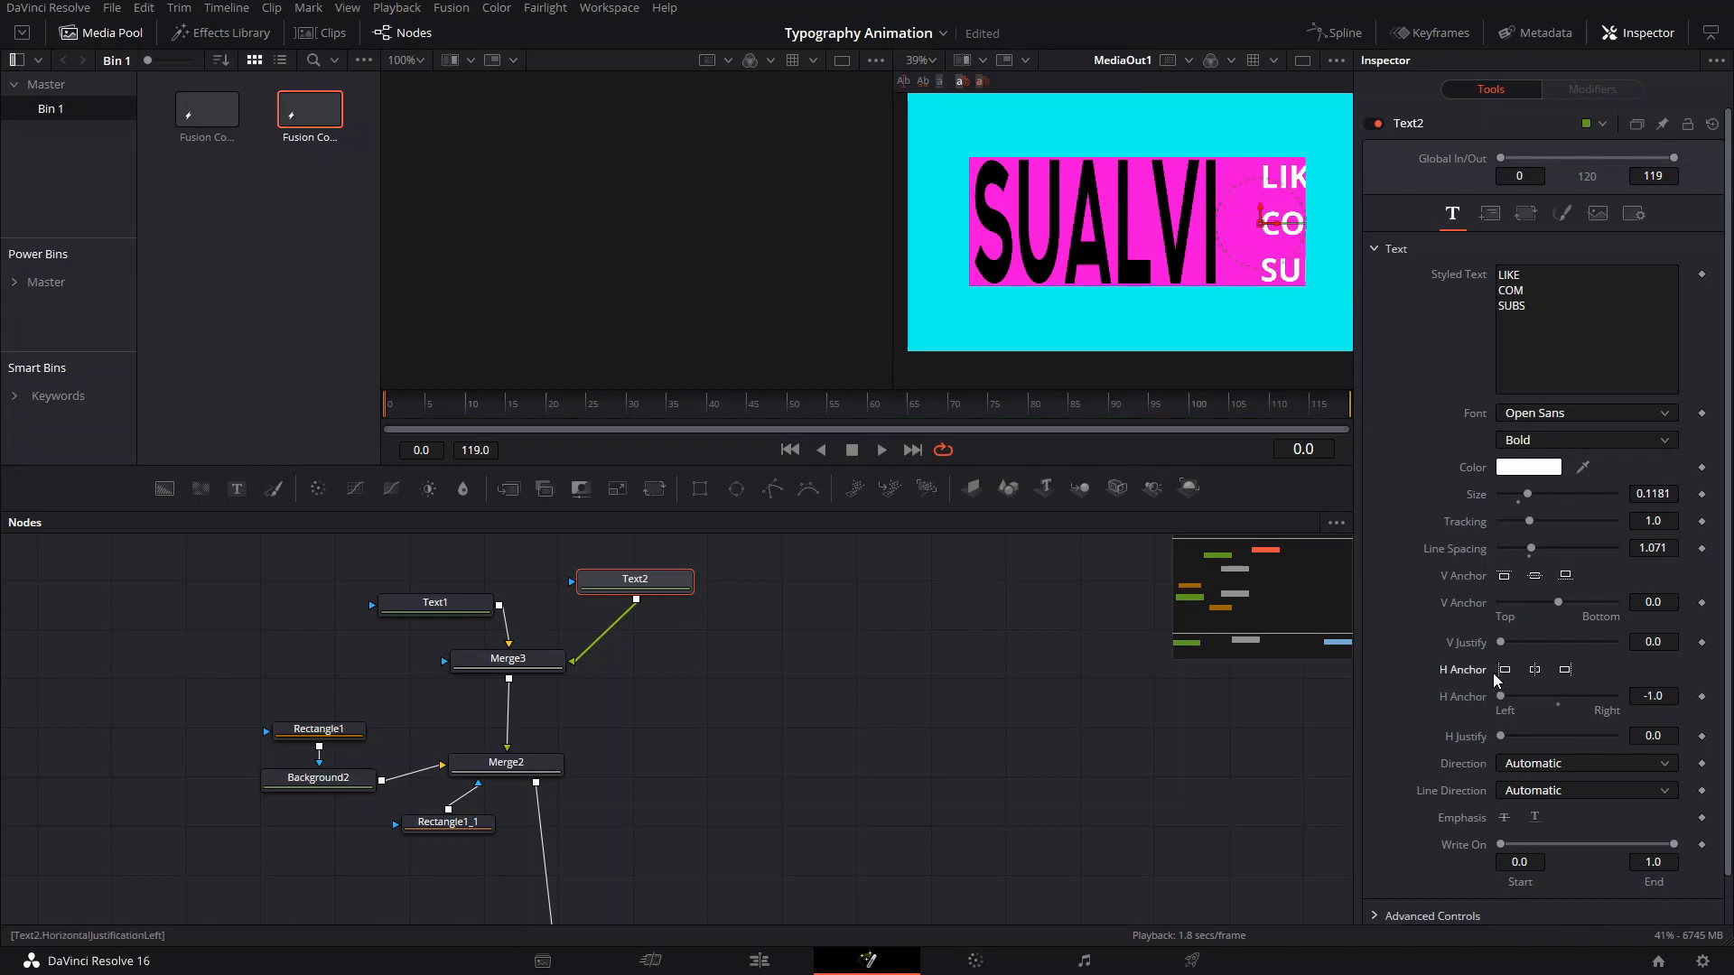
drag(1275, 231, 1239, 233)
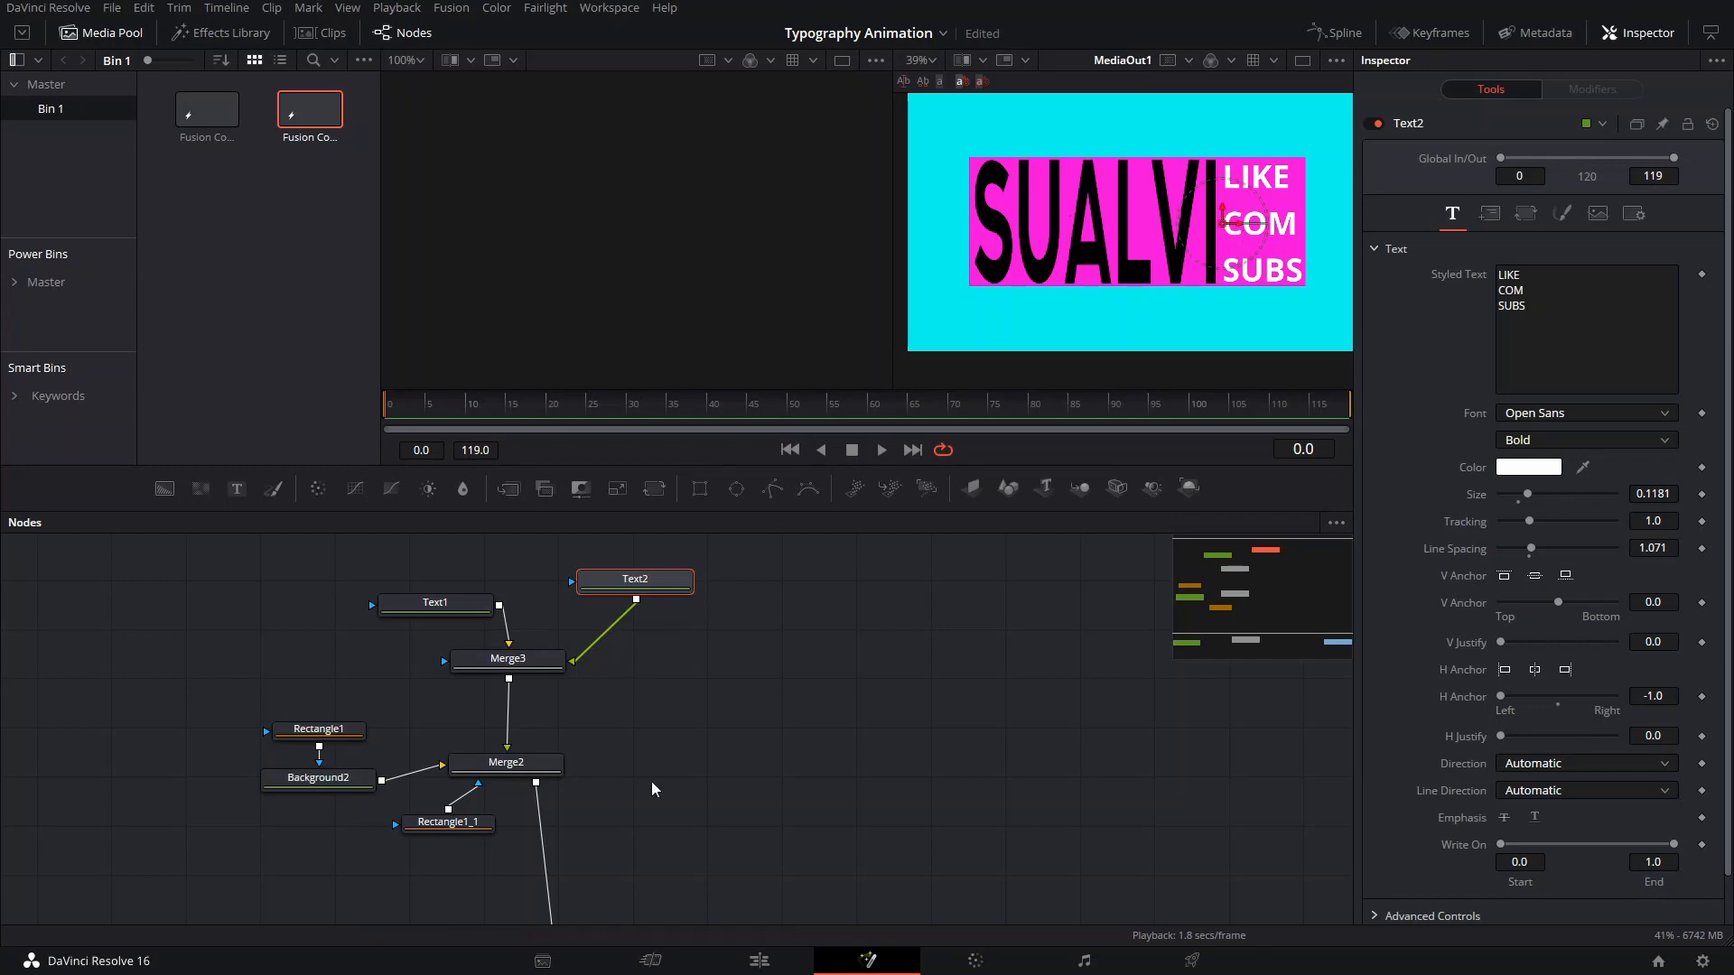
Animate Merge2's center, keyframing X 0.5 at frame 5 and X 1.5 at frame 20.
click(503, 764)
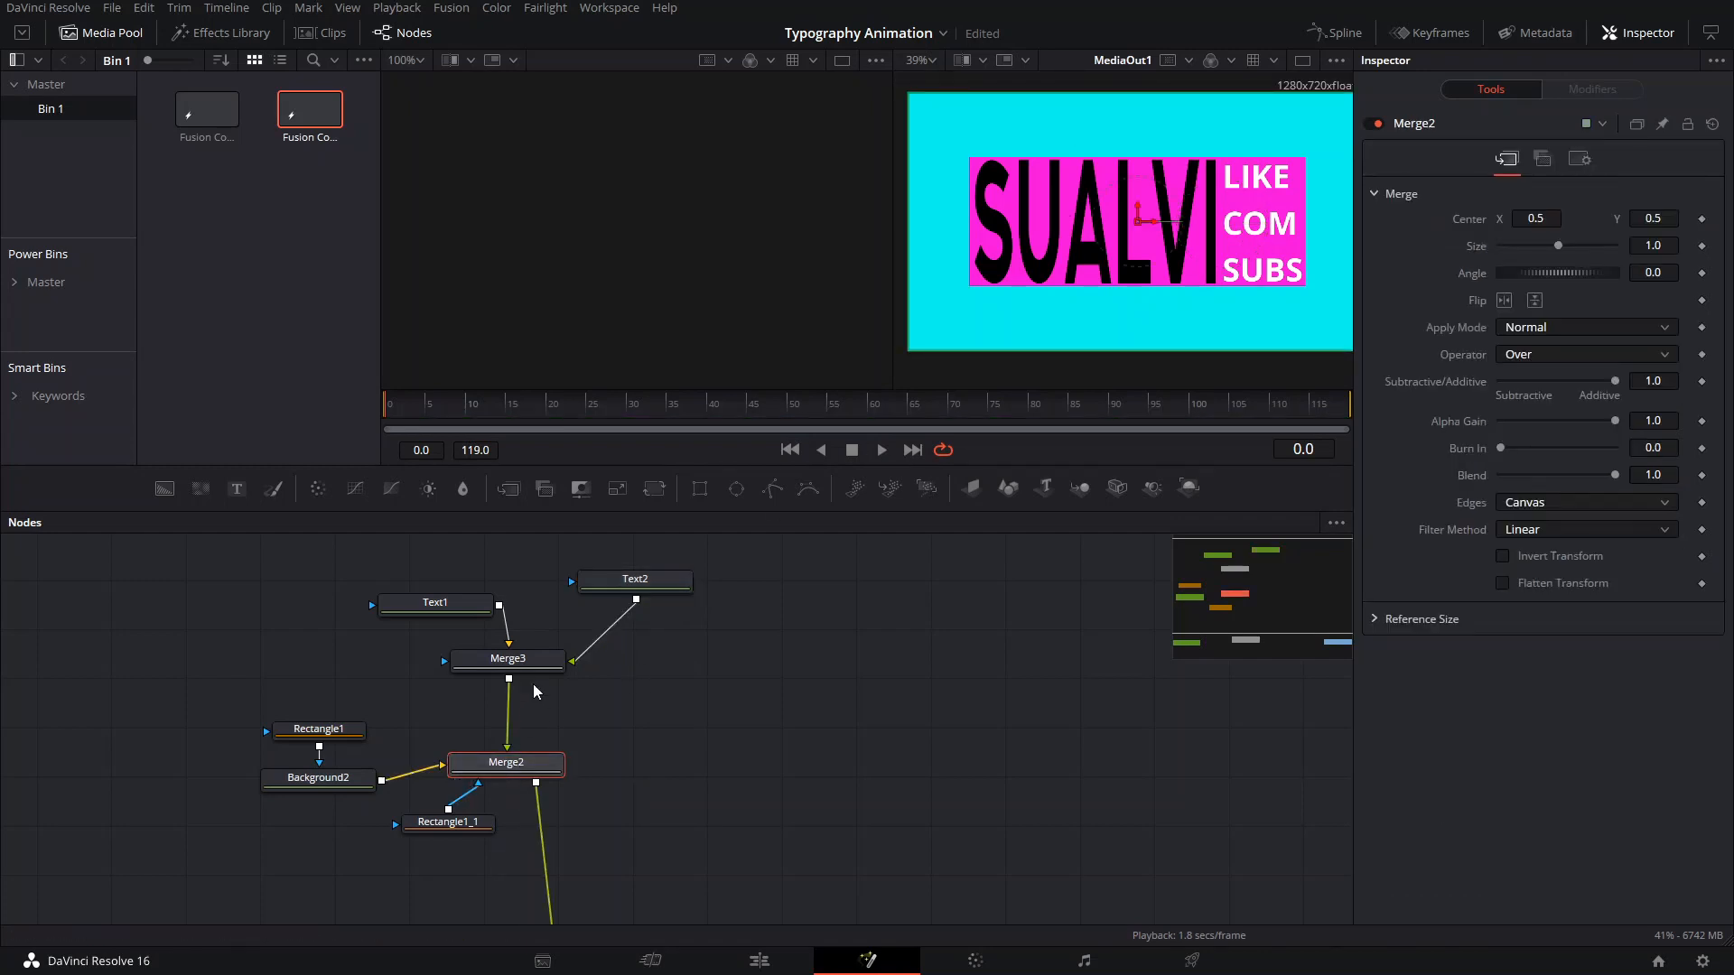
scroll(1132, 217, down, 2)
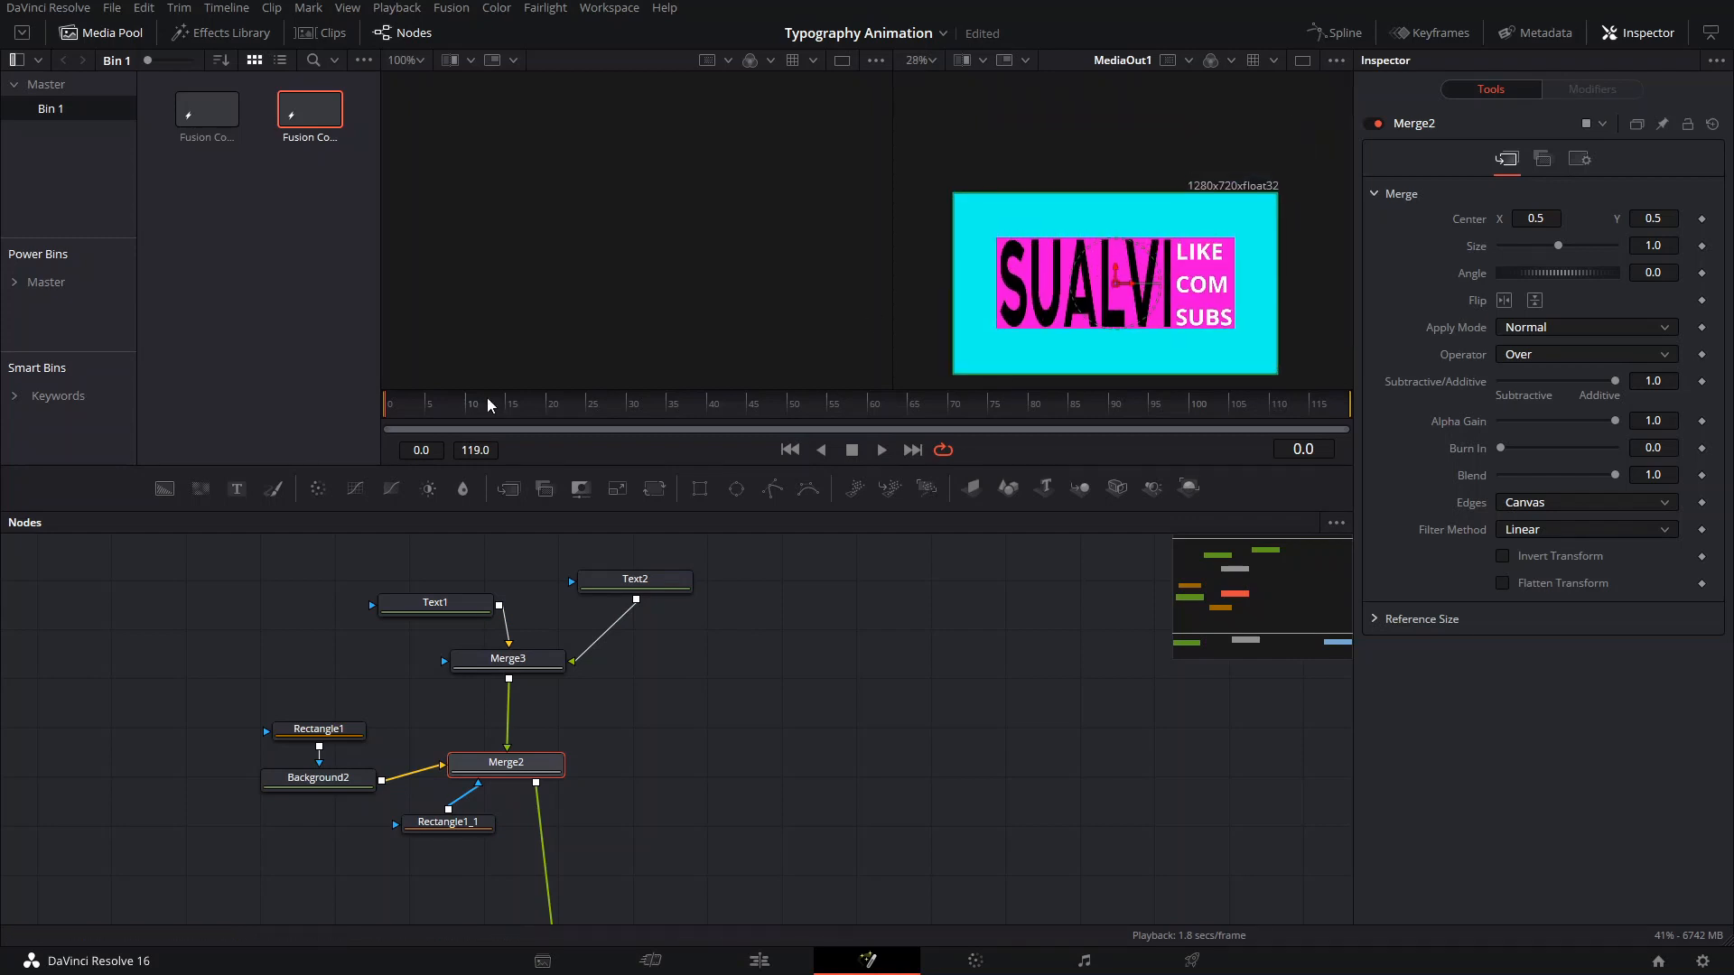
click(1701, 219)
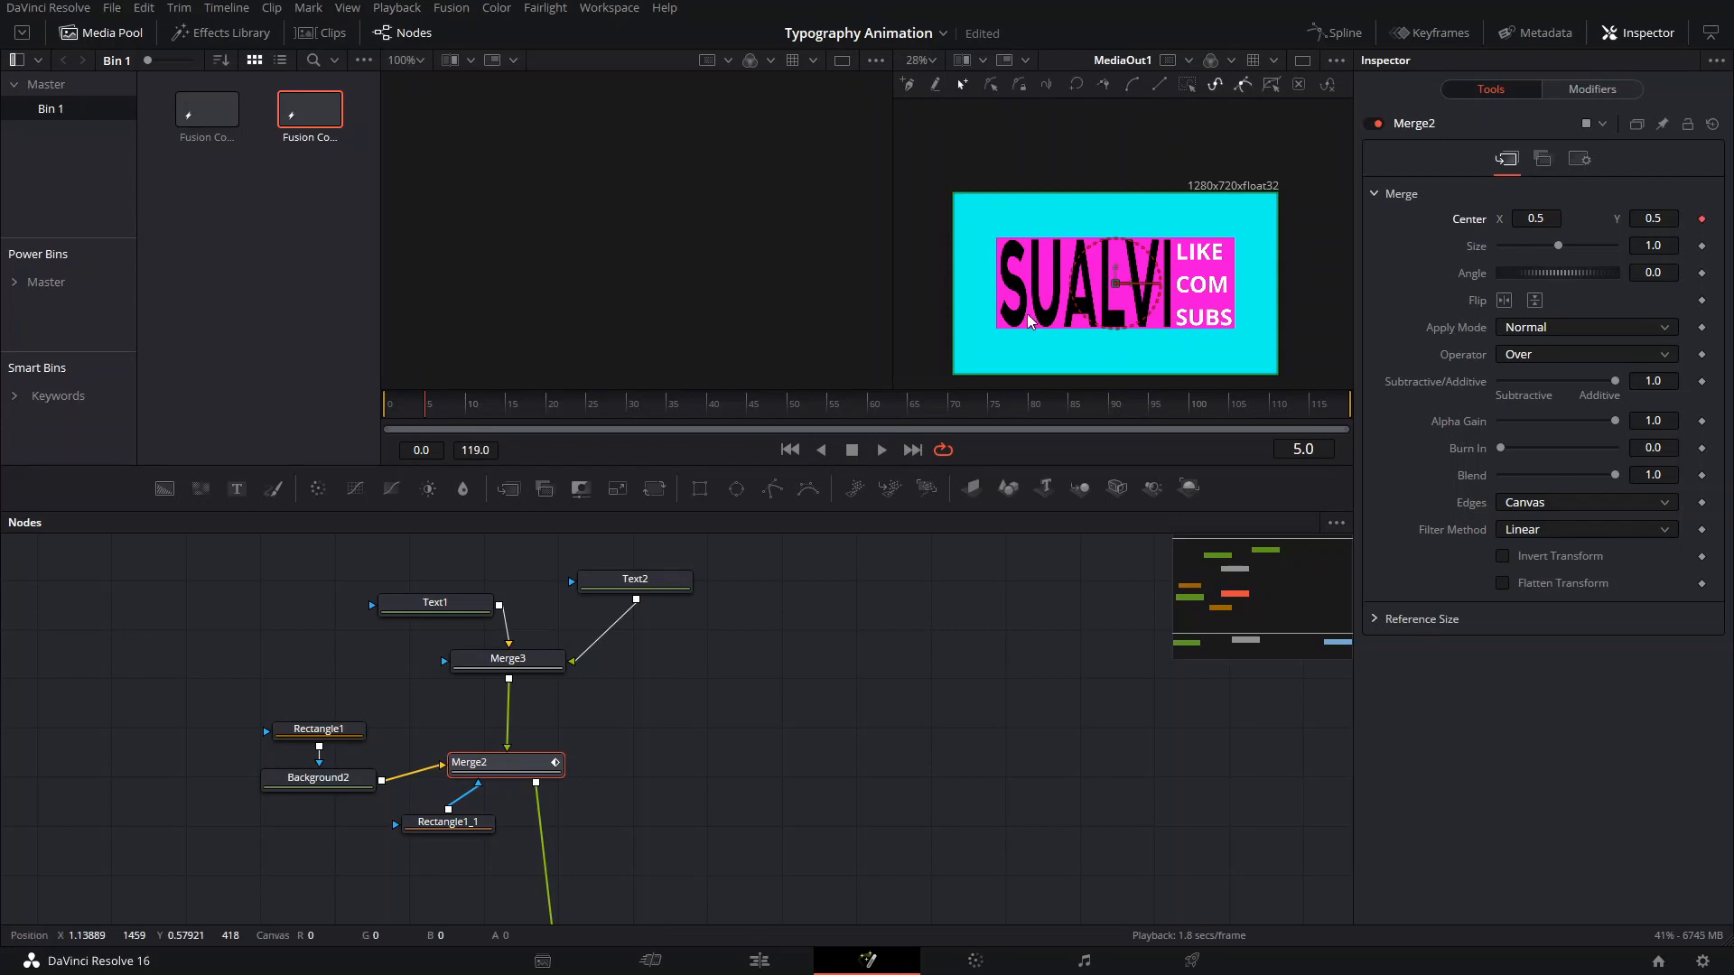
click(515, 408)
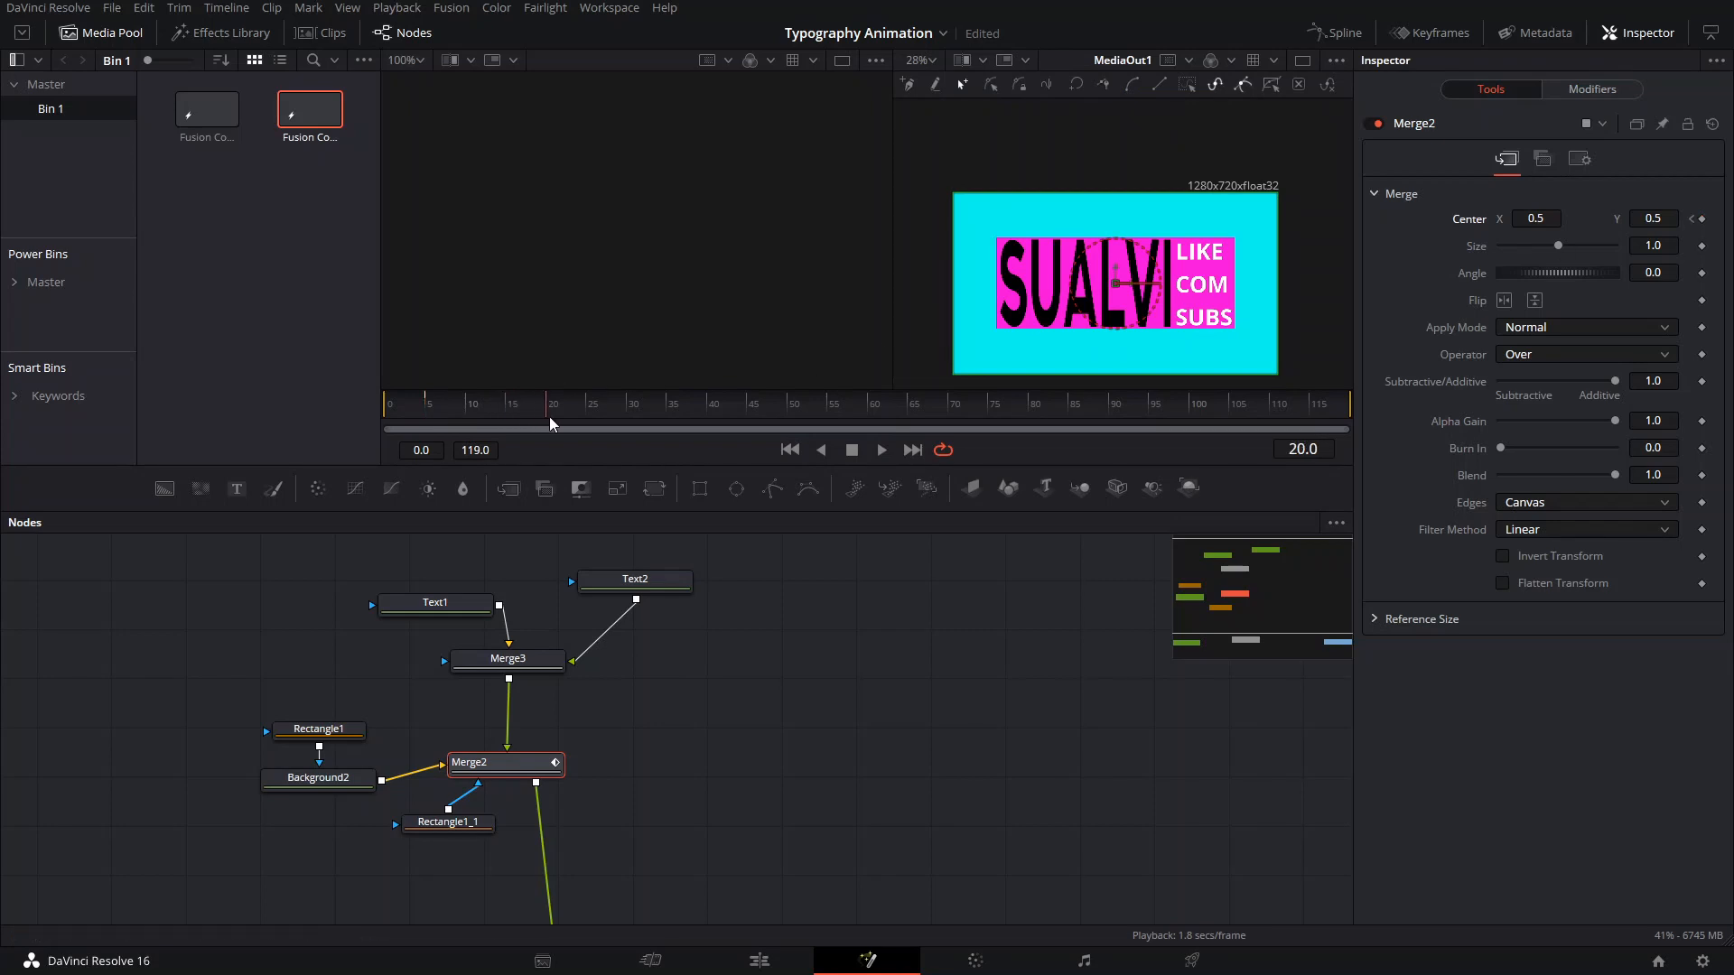
double_click(1540, 219)
text(1.5)
key(Tab)
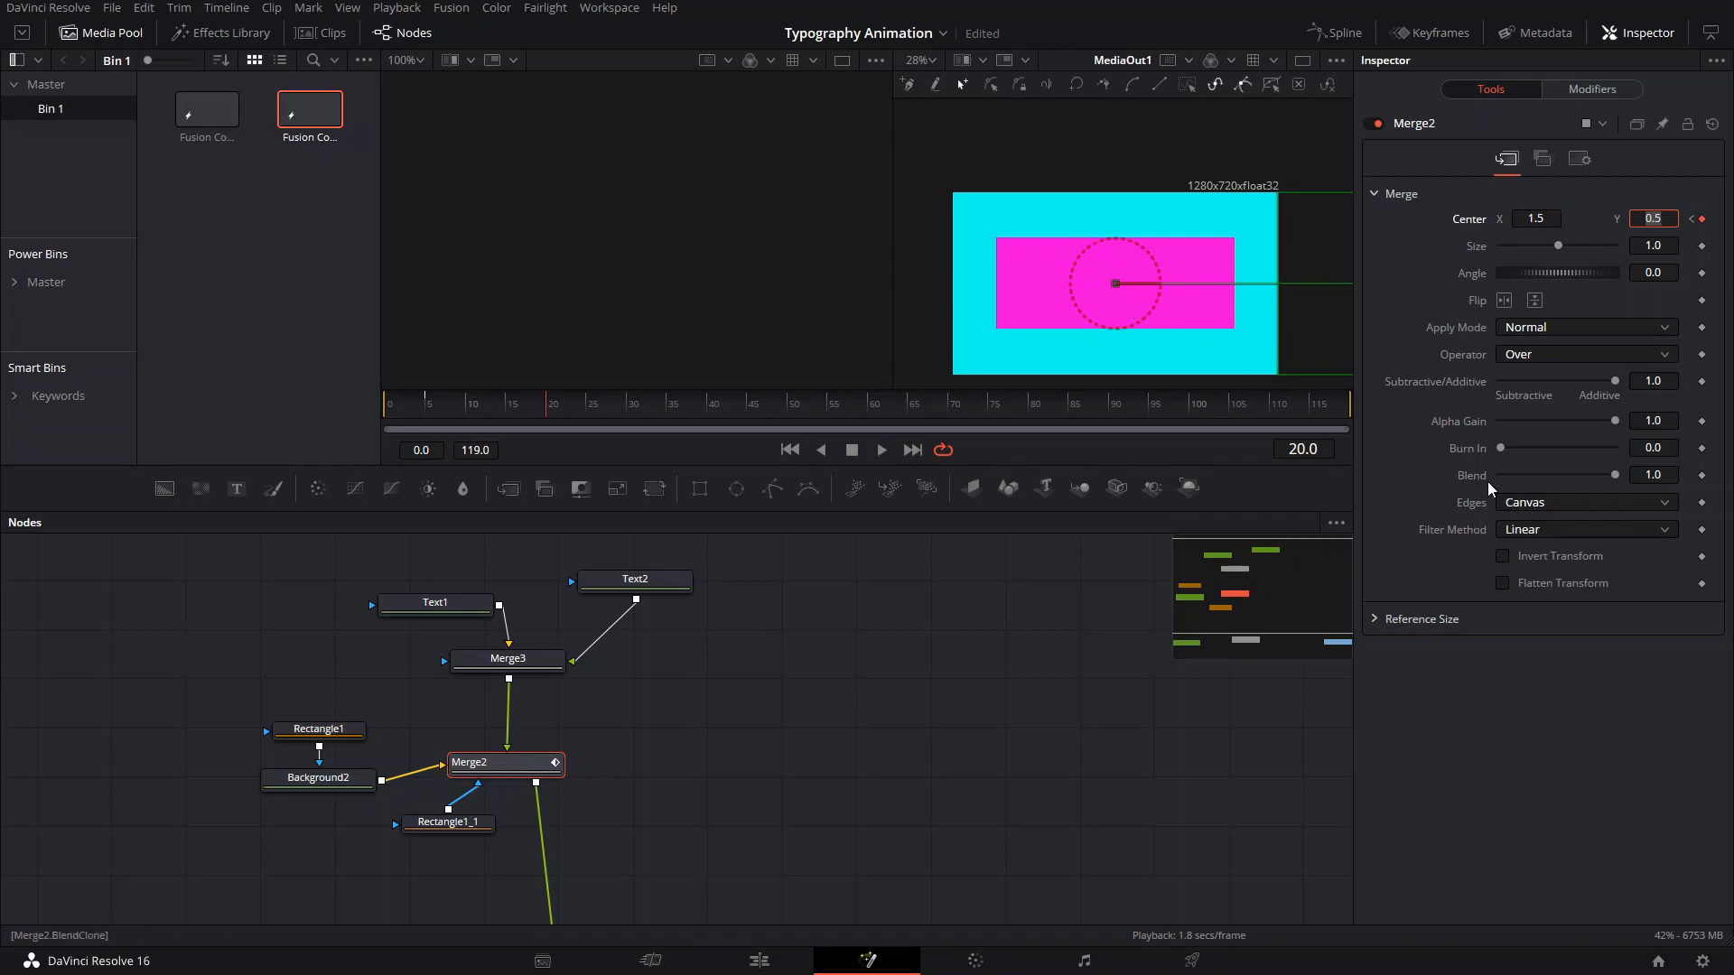
Set Merge2's edges to Wrap and scrub to frame 26 to preview the looping text.
click(1517, 502)
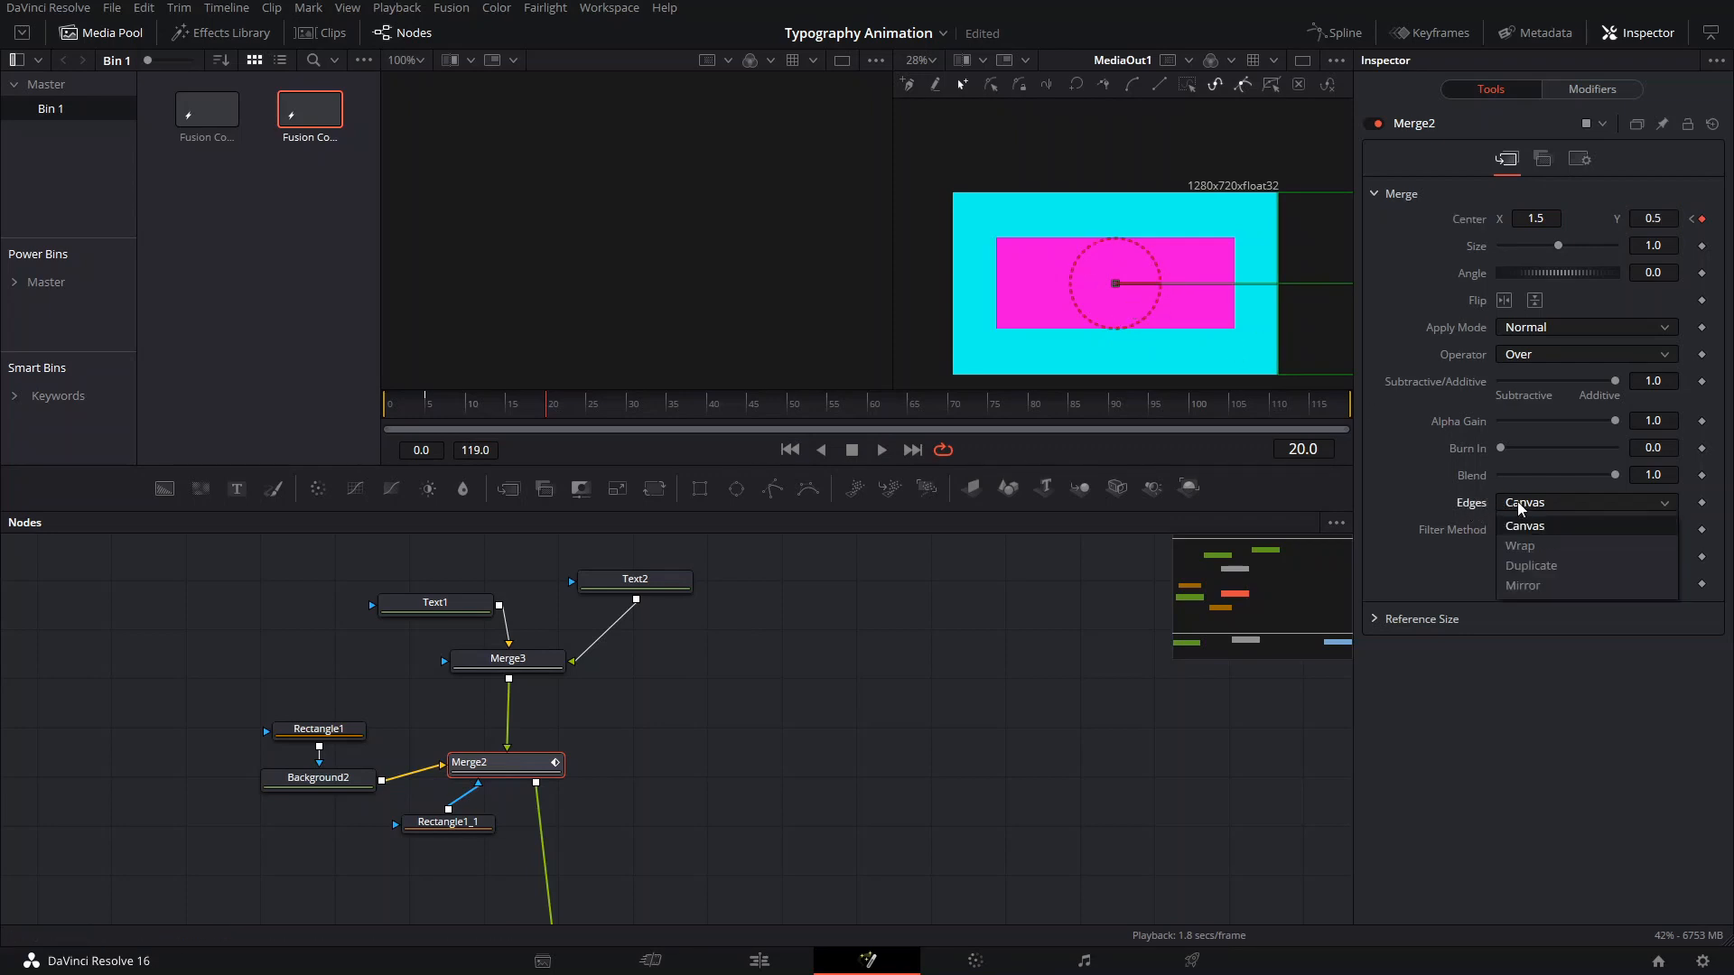
click(1530, 549)
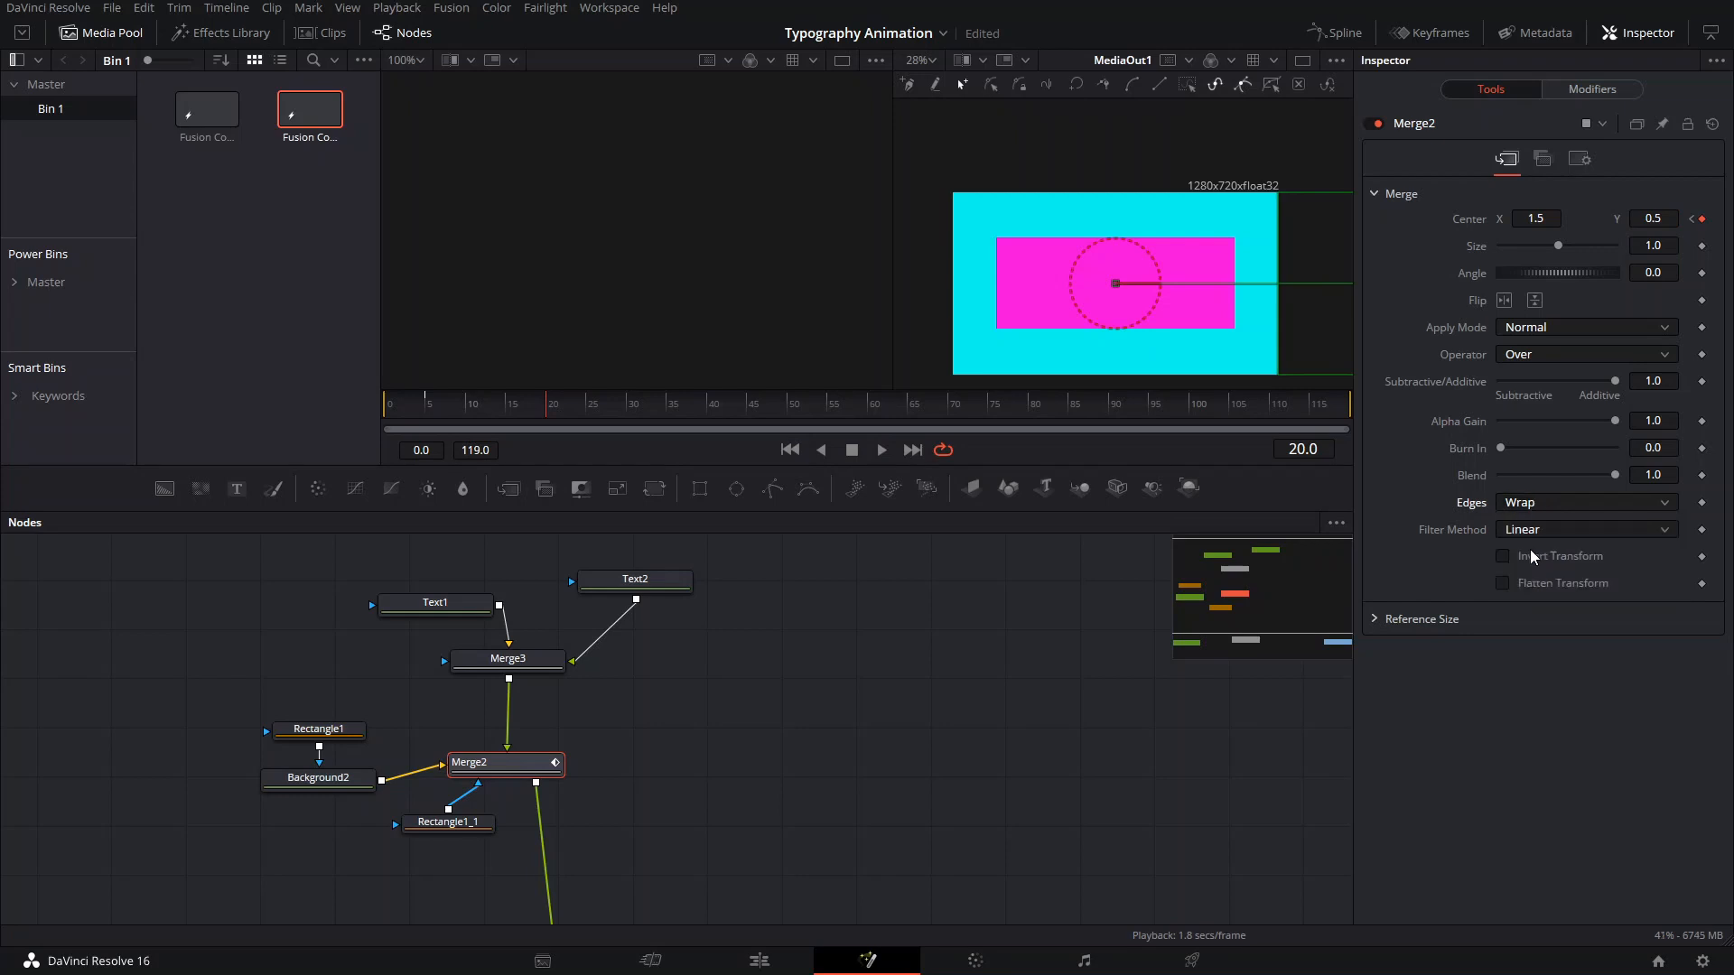
drag(529, 395, 591, 435)
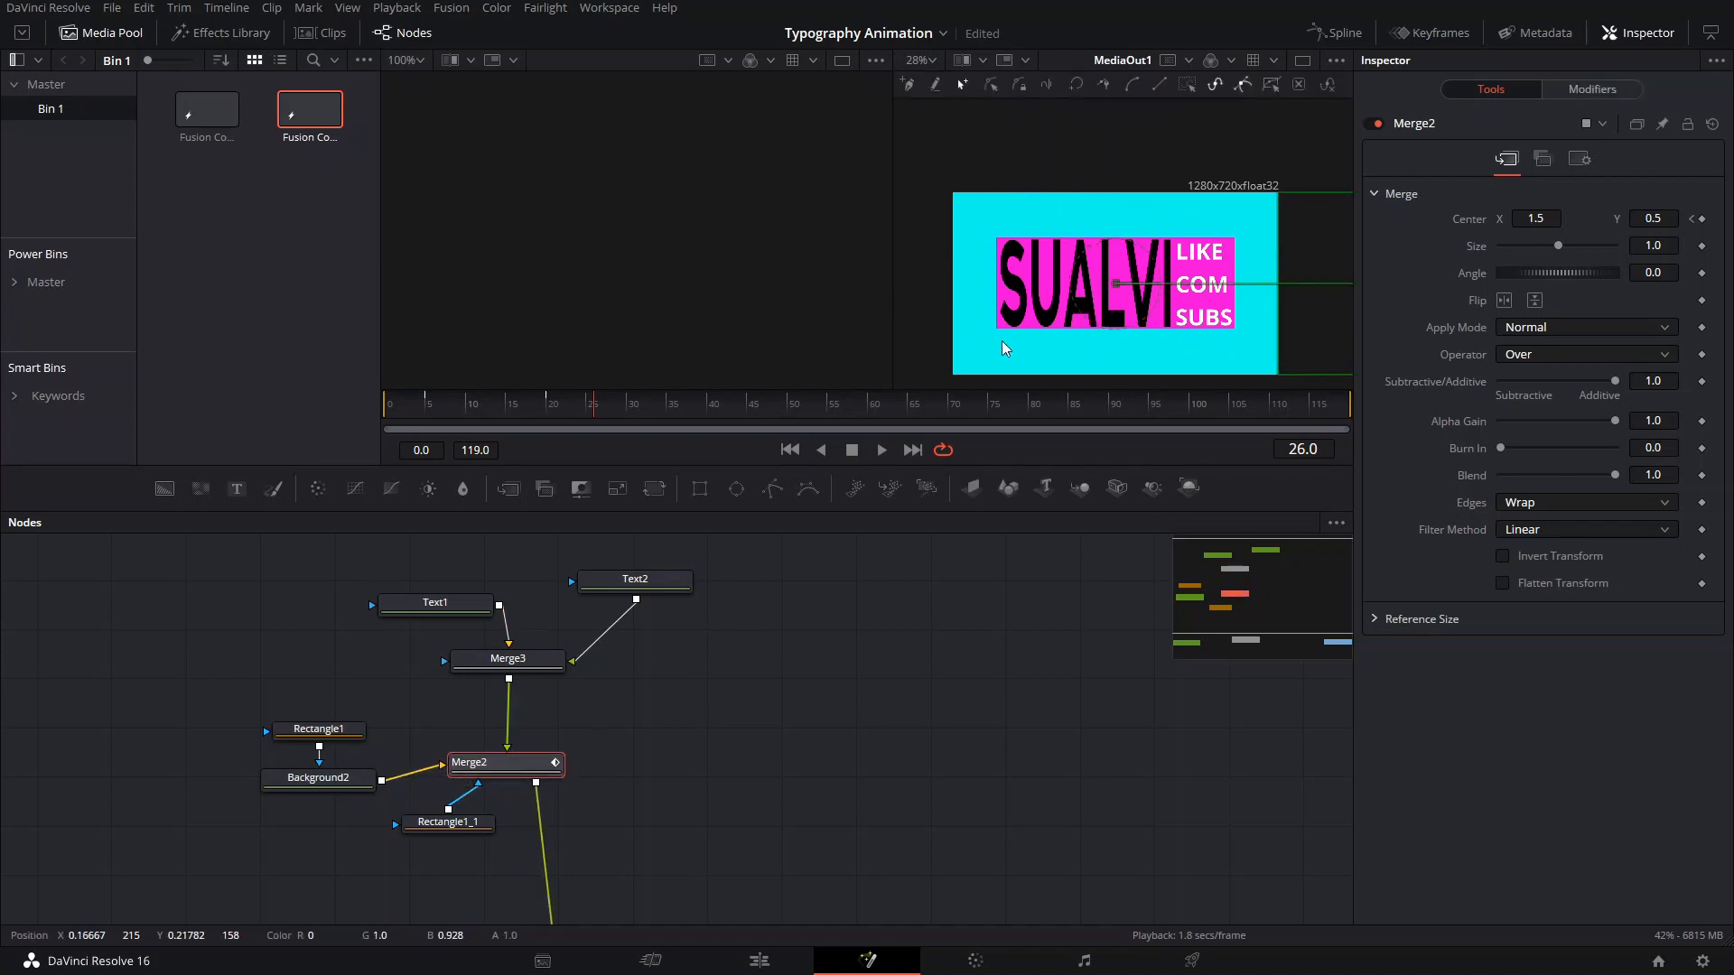
Add a Grid Warp node after Merge2 and place it to the right of that merge.
key(shift+space)
text(GR)
key(BackSpace)
key(BackSpace)
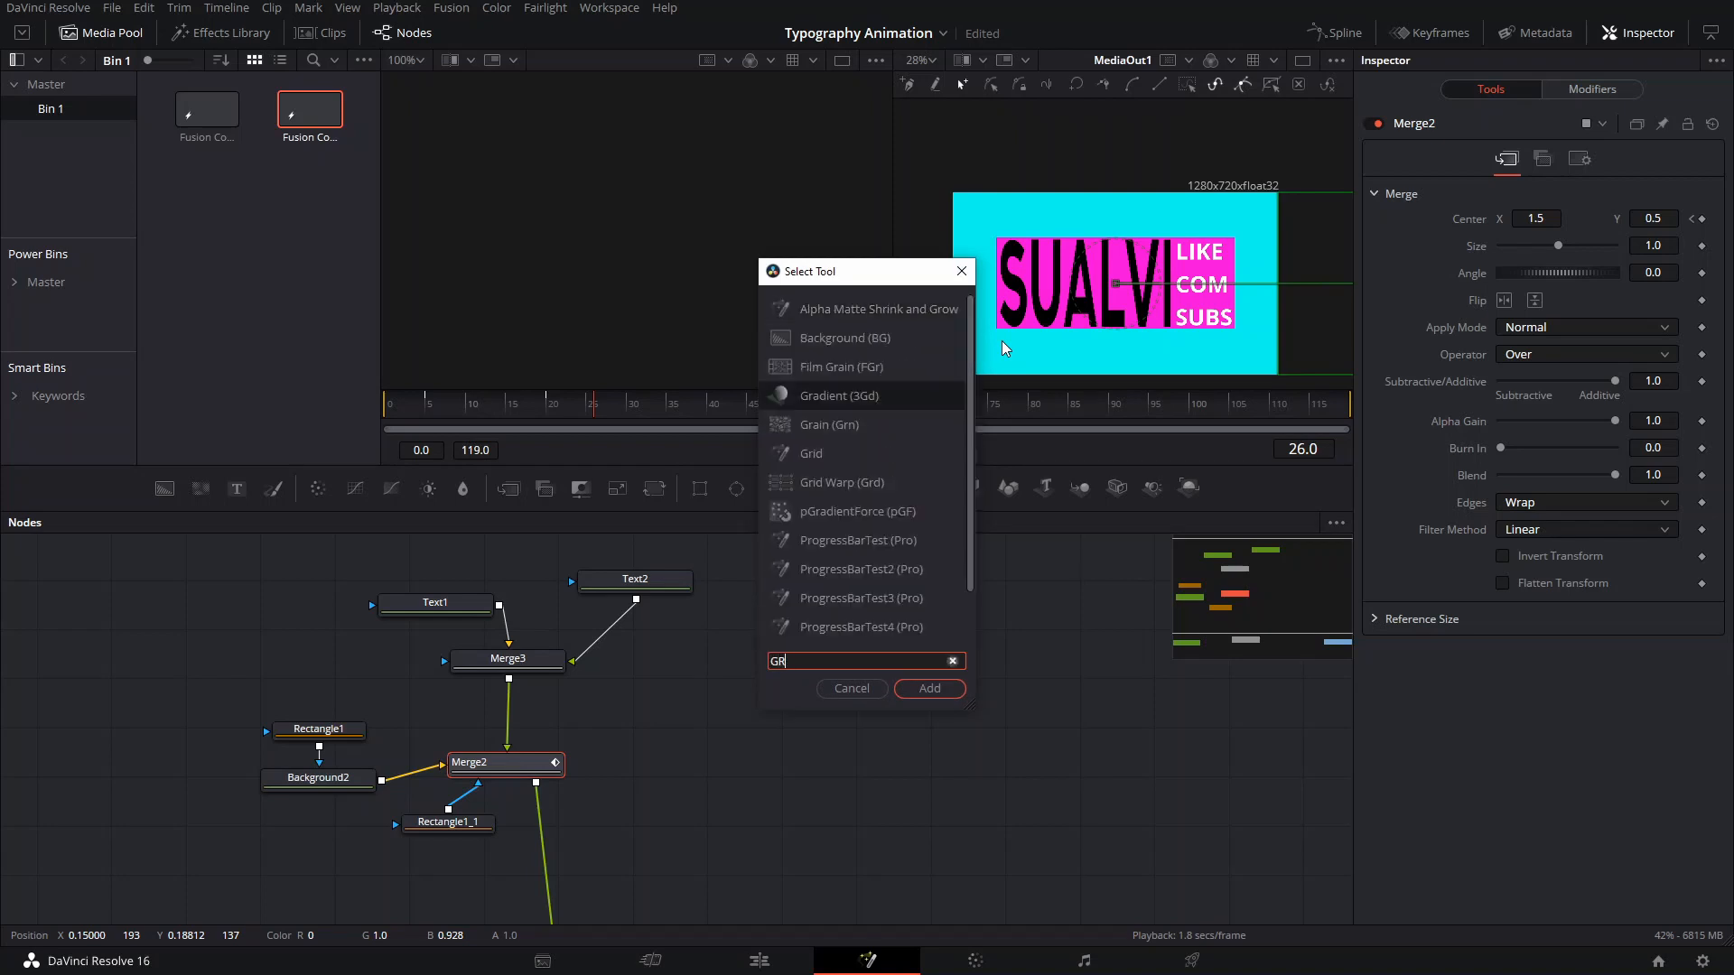
text(warp)
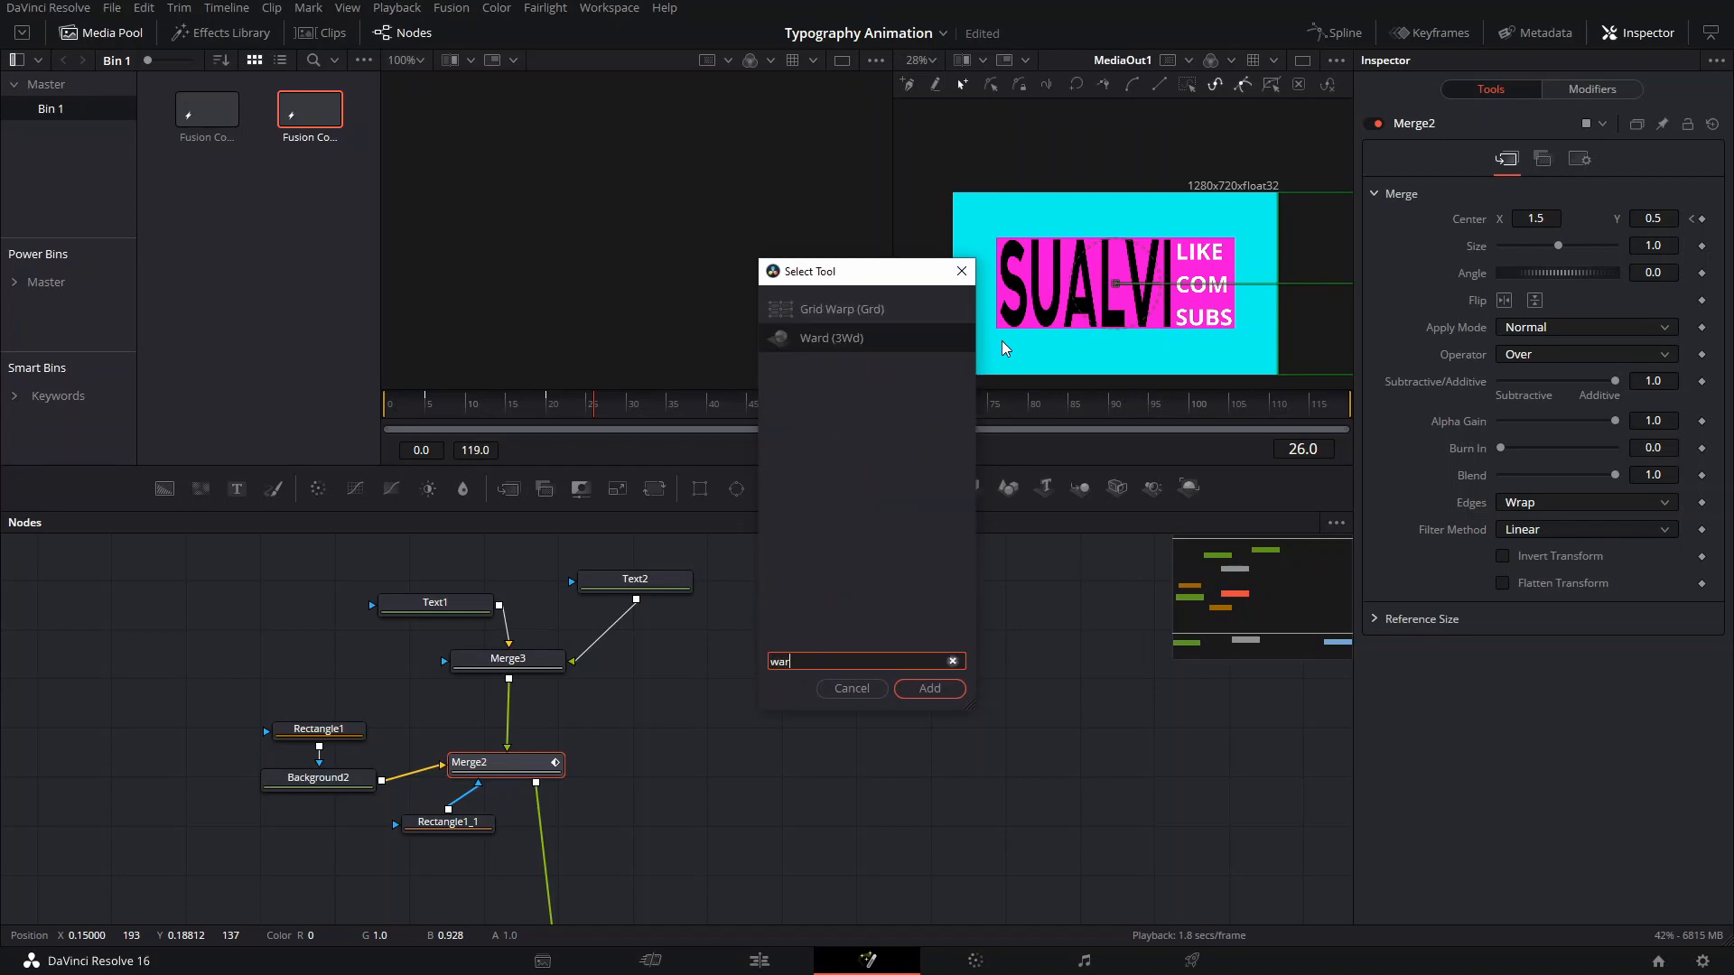
key(Return)
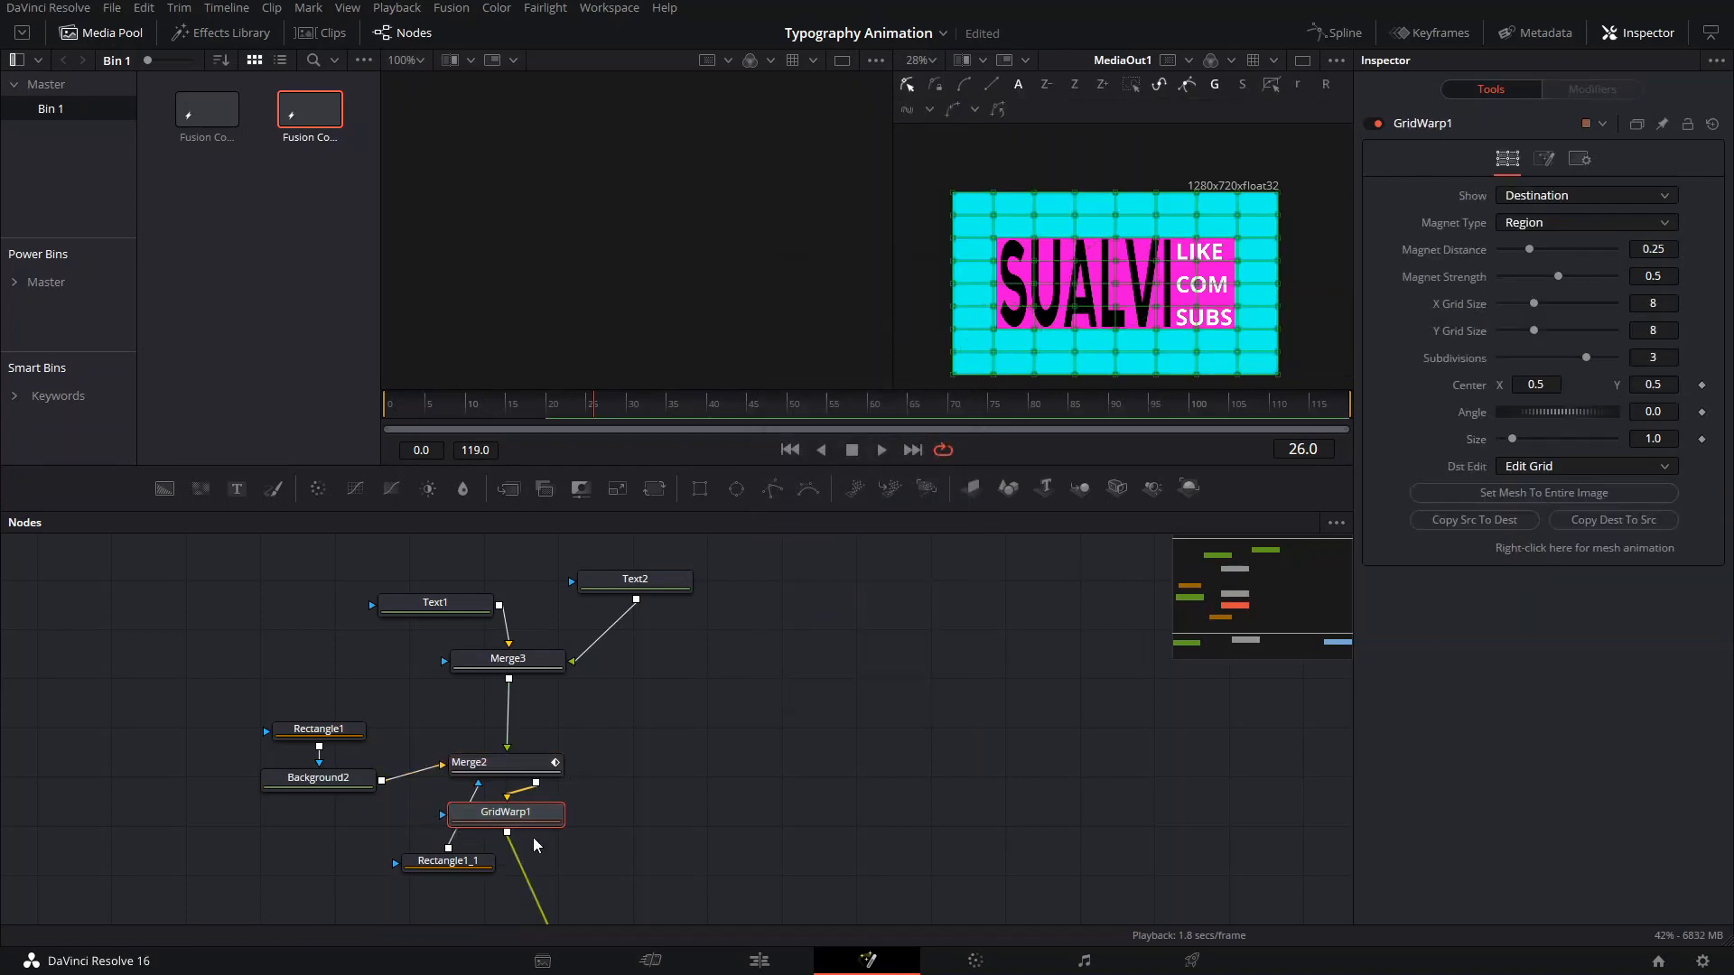
drag(532, 837, 707, 781)
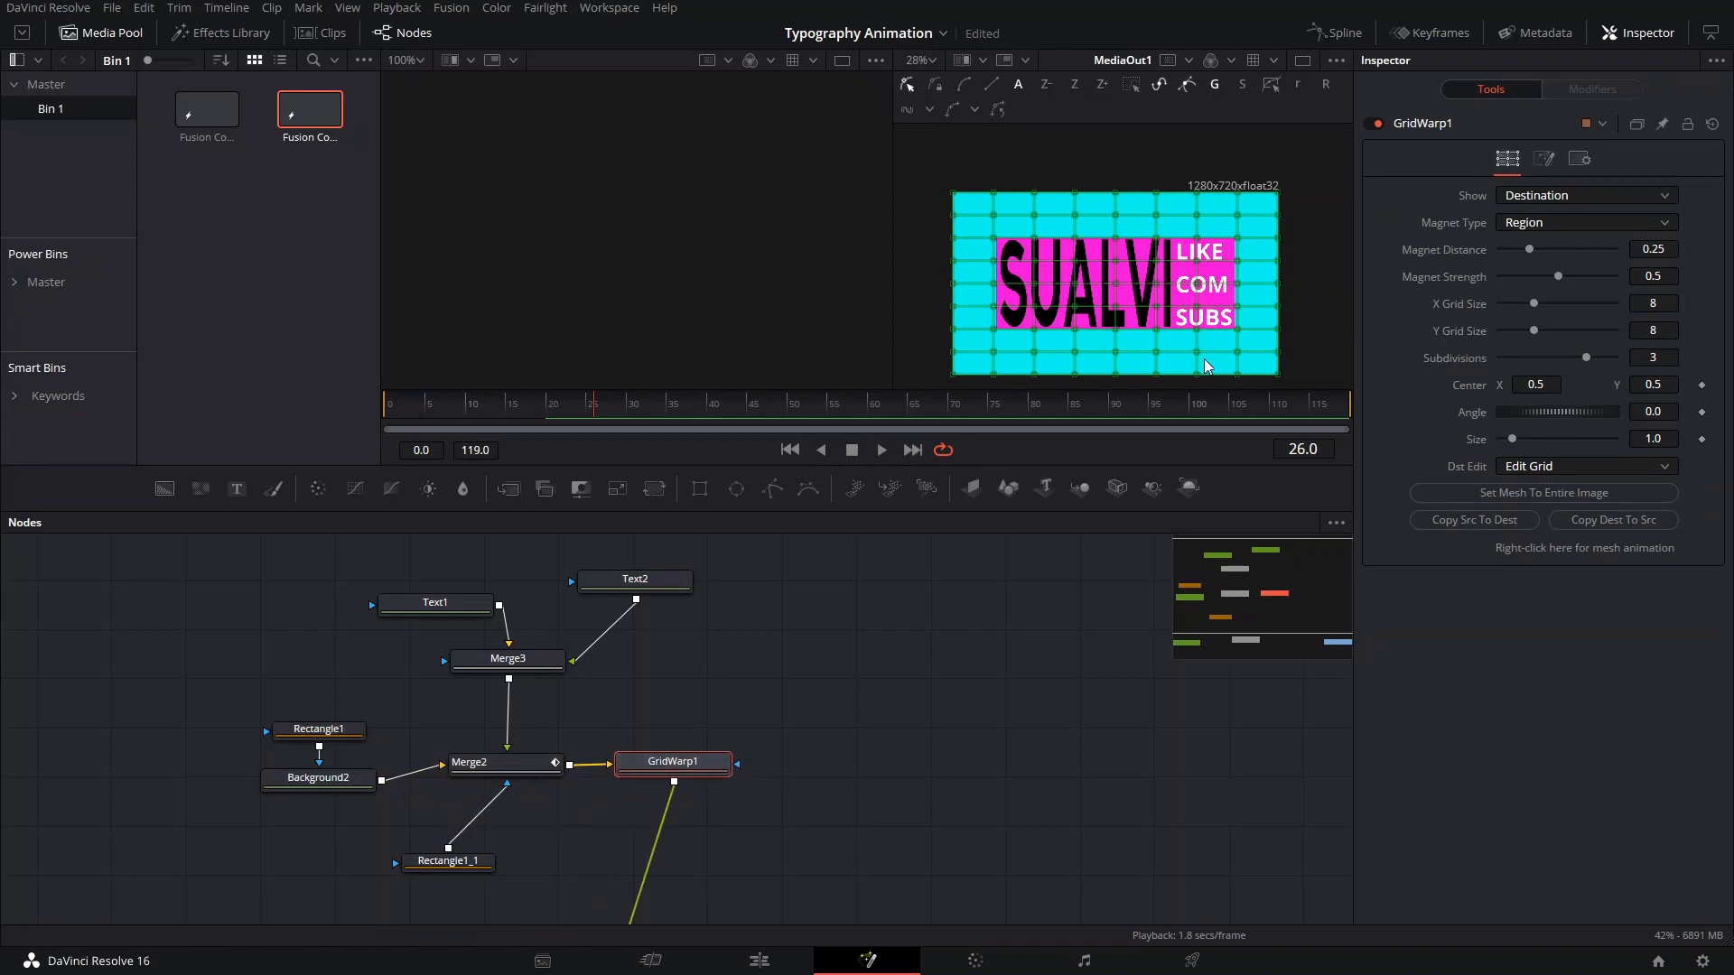
Set GridWarp1's Y Grid Size to 4.
scroll(1210, 298, up, 2)
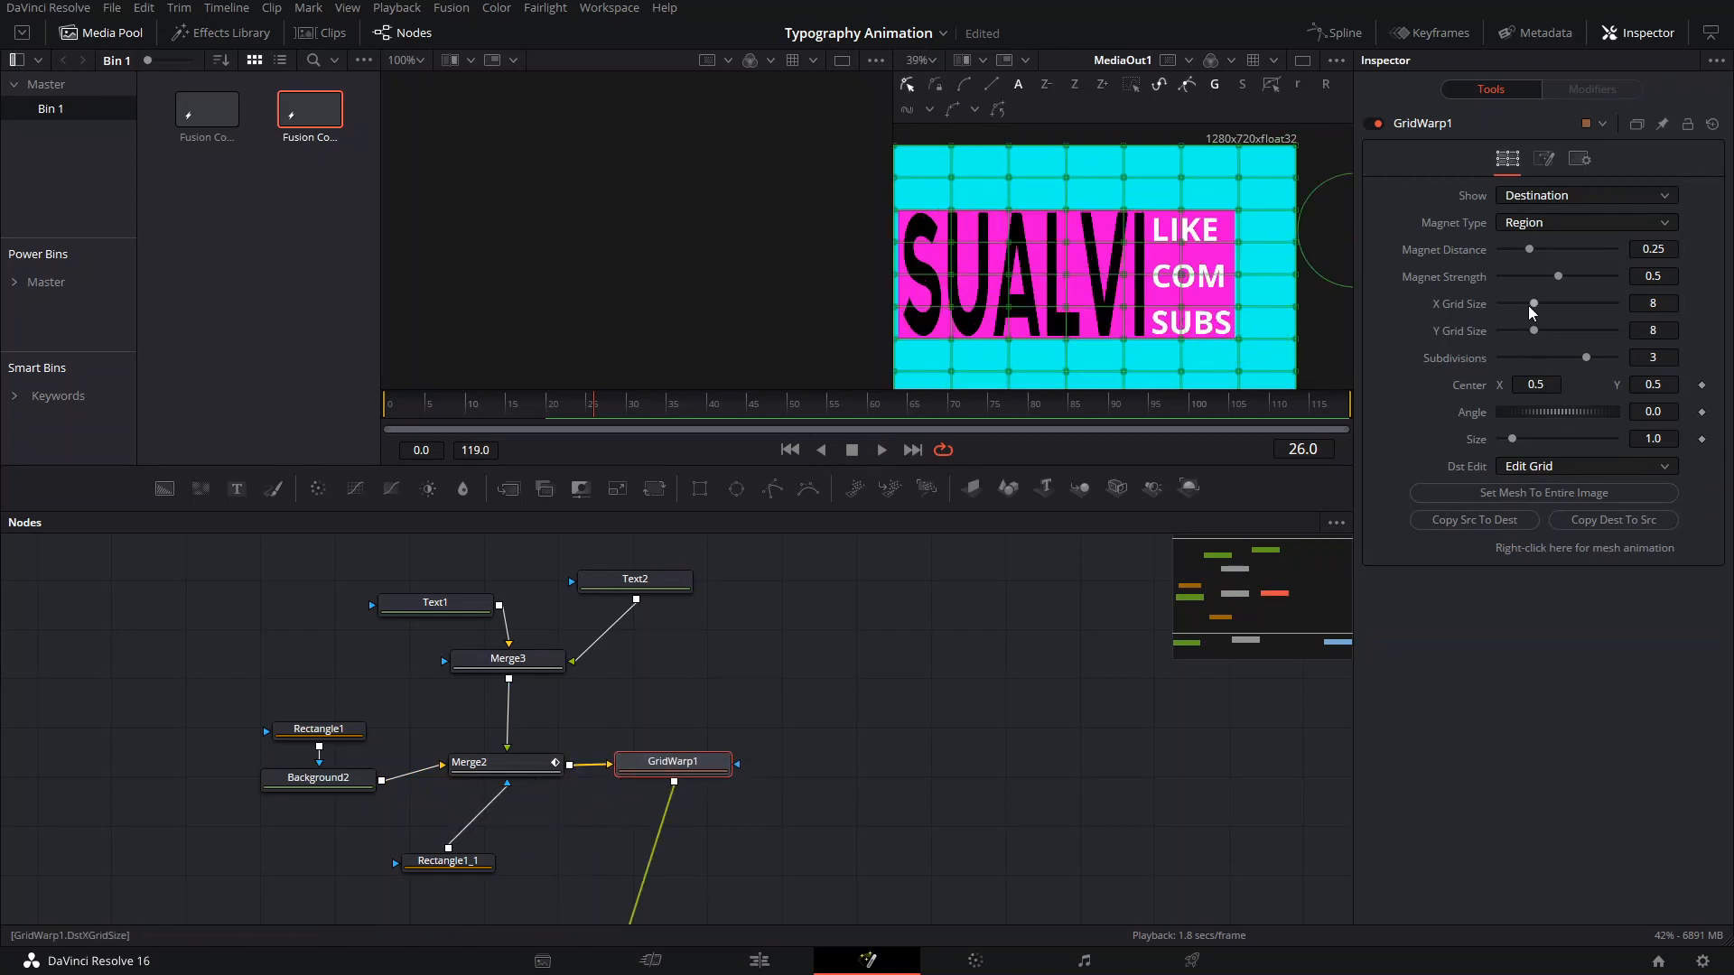
drag(1532, 330, 1517, 341)
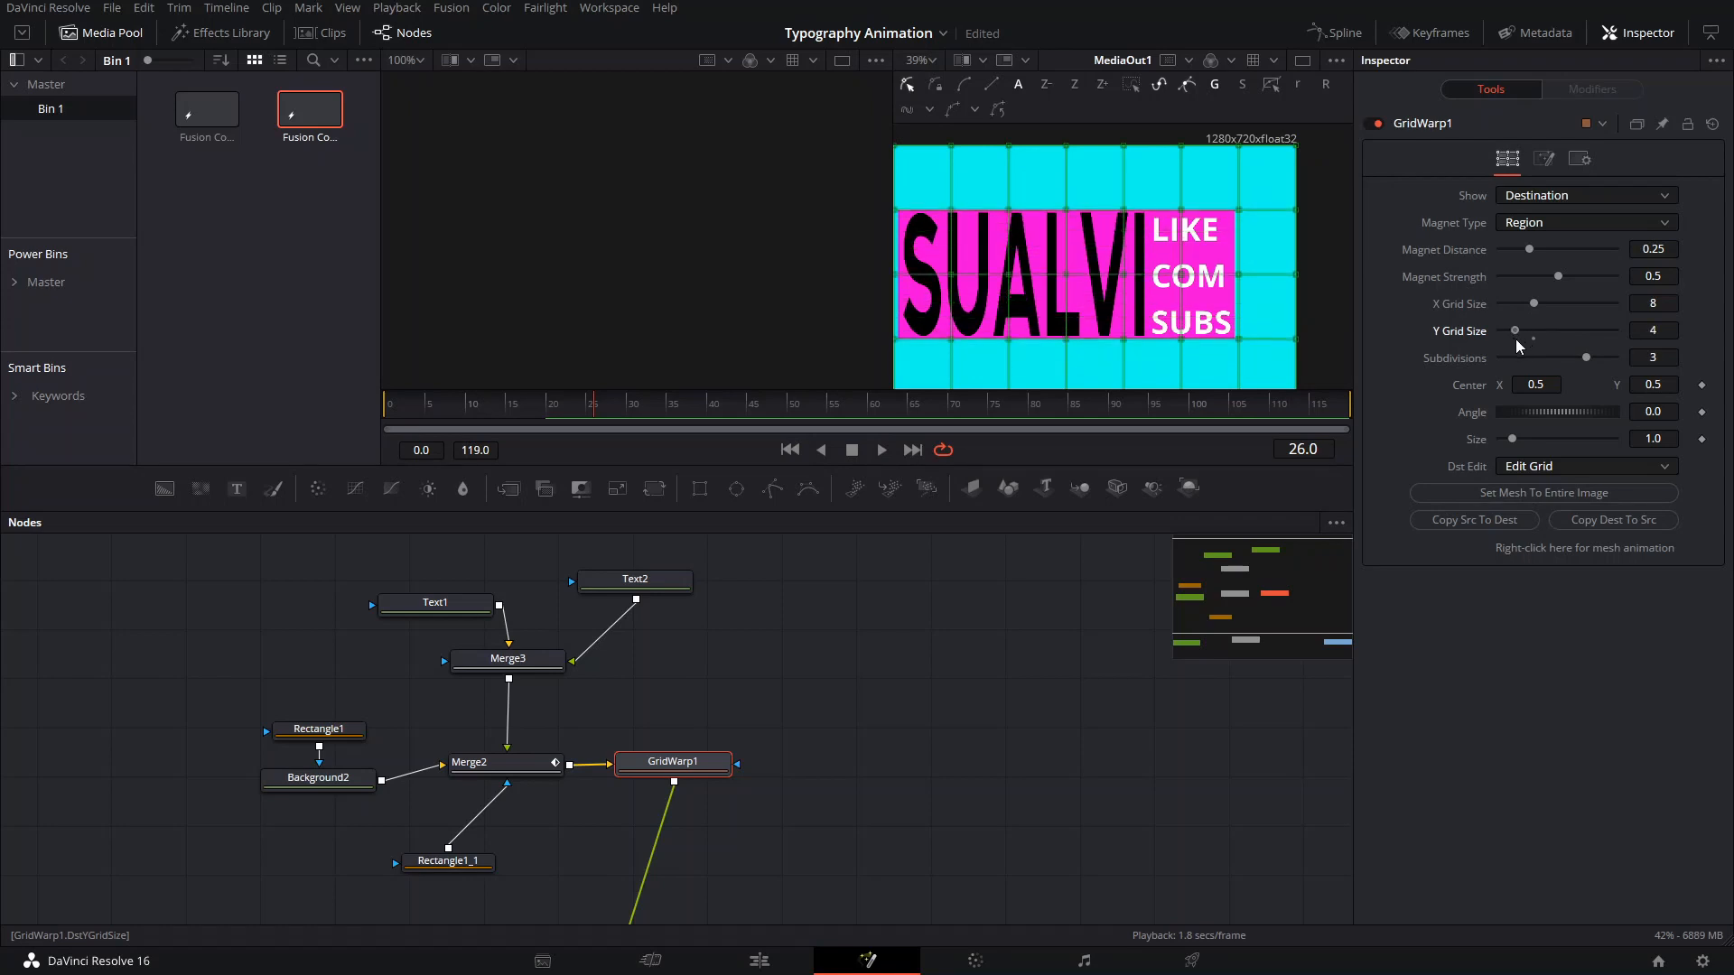
mouse_move(1165, 335)
mouse_down()
mouse_move(1163, 280)
mouse_move(1235, 317)
mouse_move(1184, 305)
mouse_move(1177, 319)
mouse_move(1274, 346)
mouse_move(1162, 338)
mouse_move(1187, 349)
mouse_up()
scroll(1212, 309, down, 3)
scroll(1184, 305, up, 3)
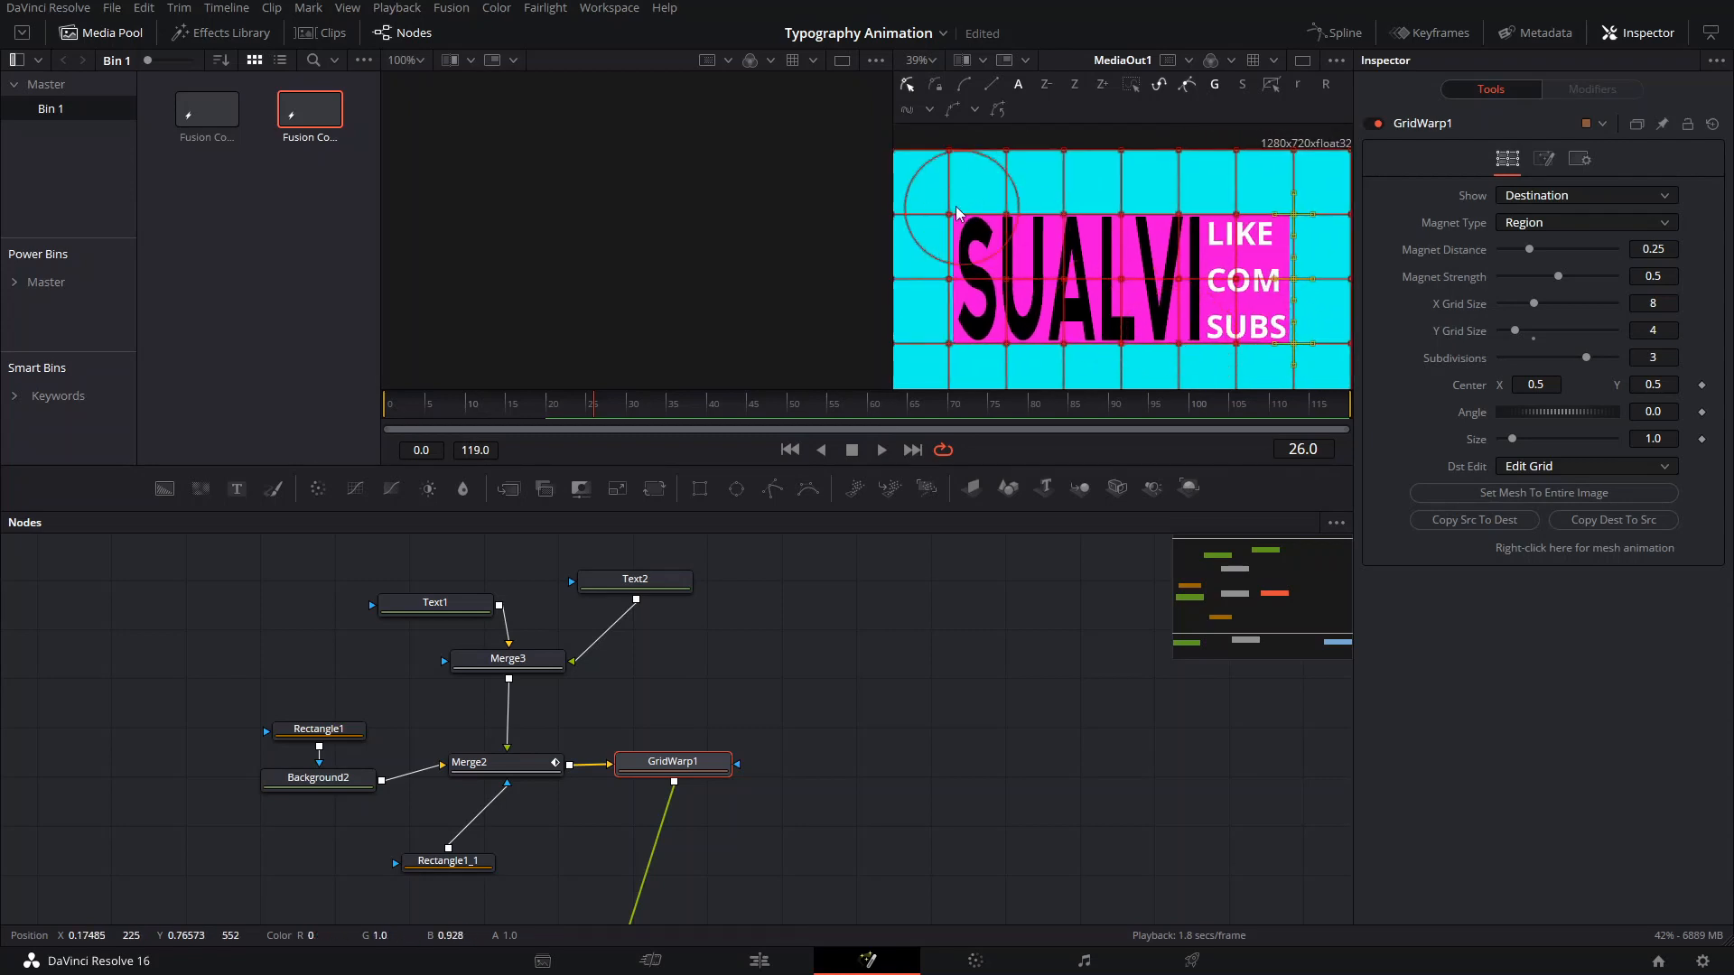
Try to select the warp grid points at both ends of the pink banner with the Region magnet type.
drag(925, 196, 975, 352)
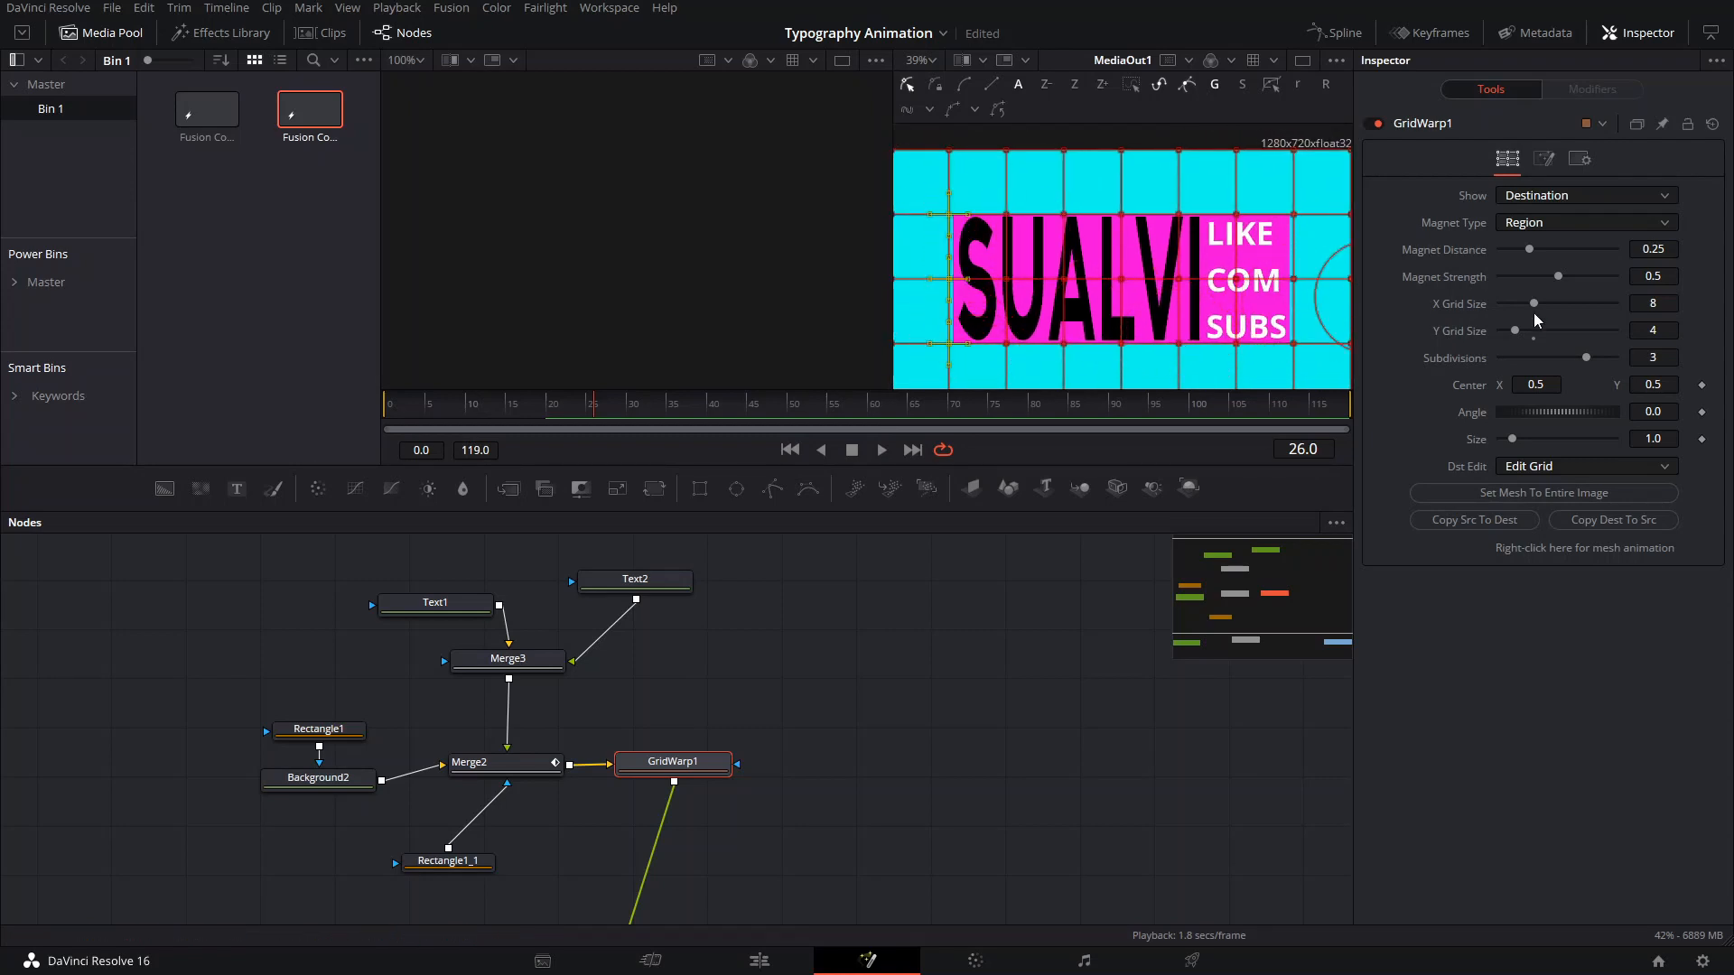
drag(1284, 177, 1309, 352)
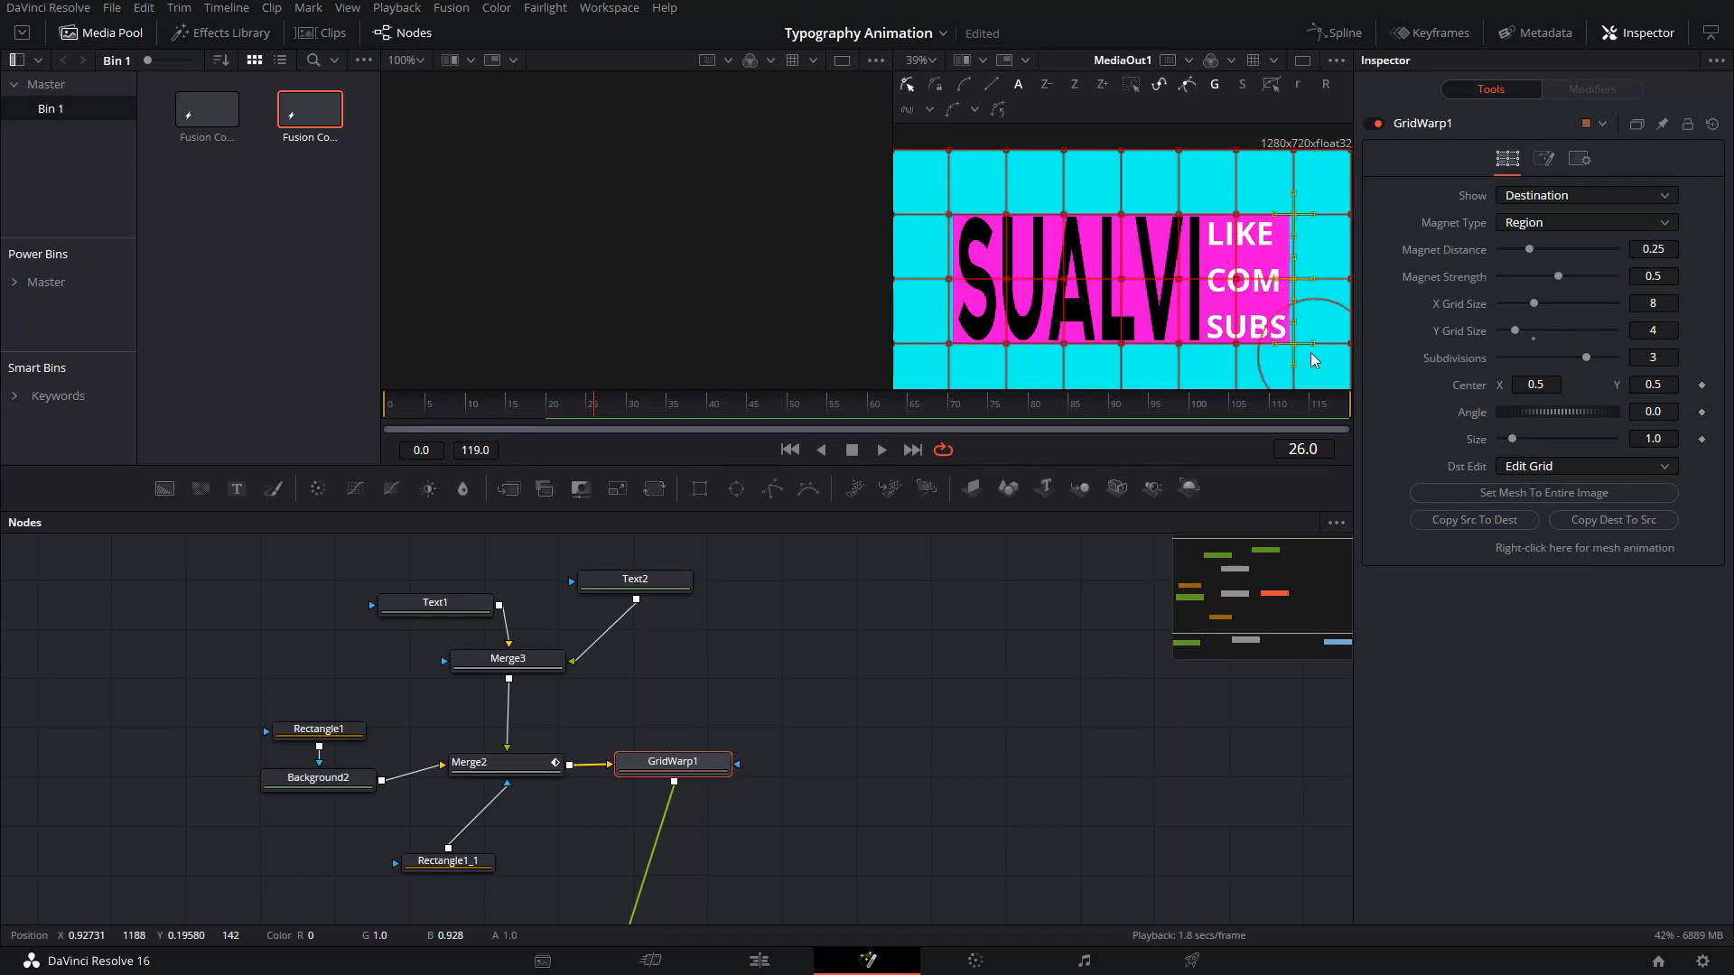
drag(926, 192, 1010, 408)
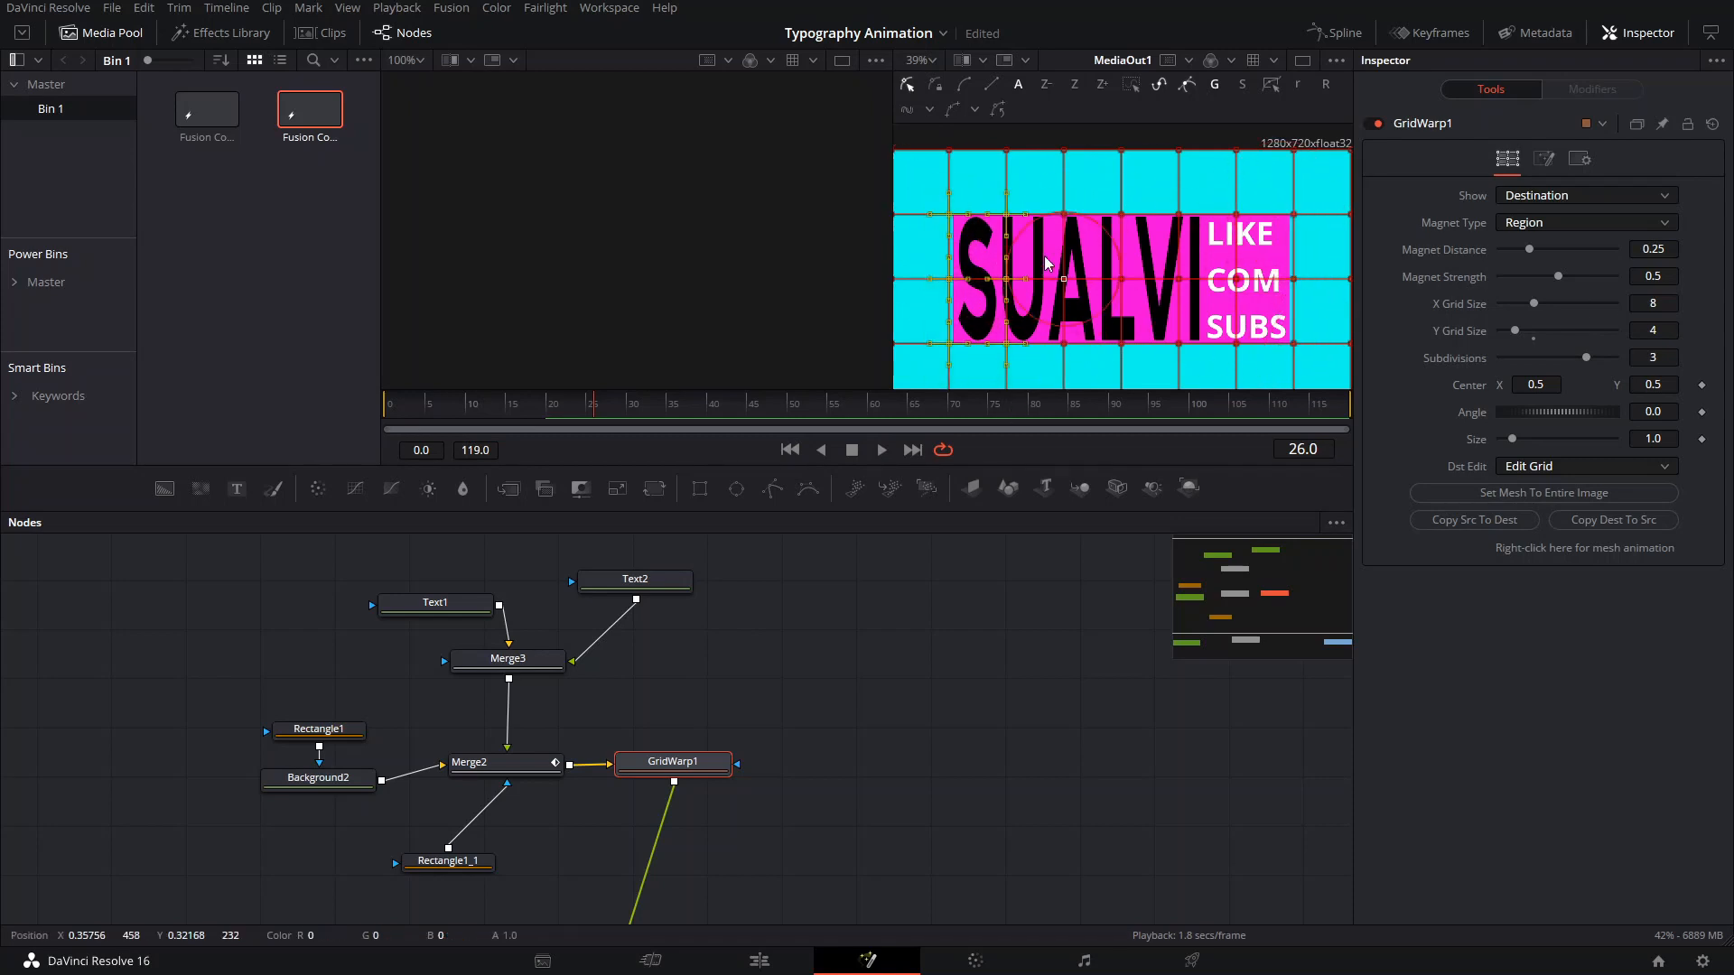
click(1325, 208)
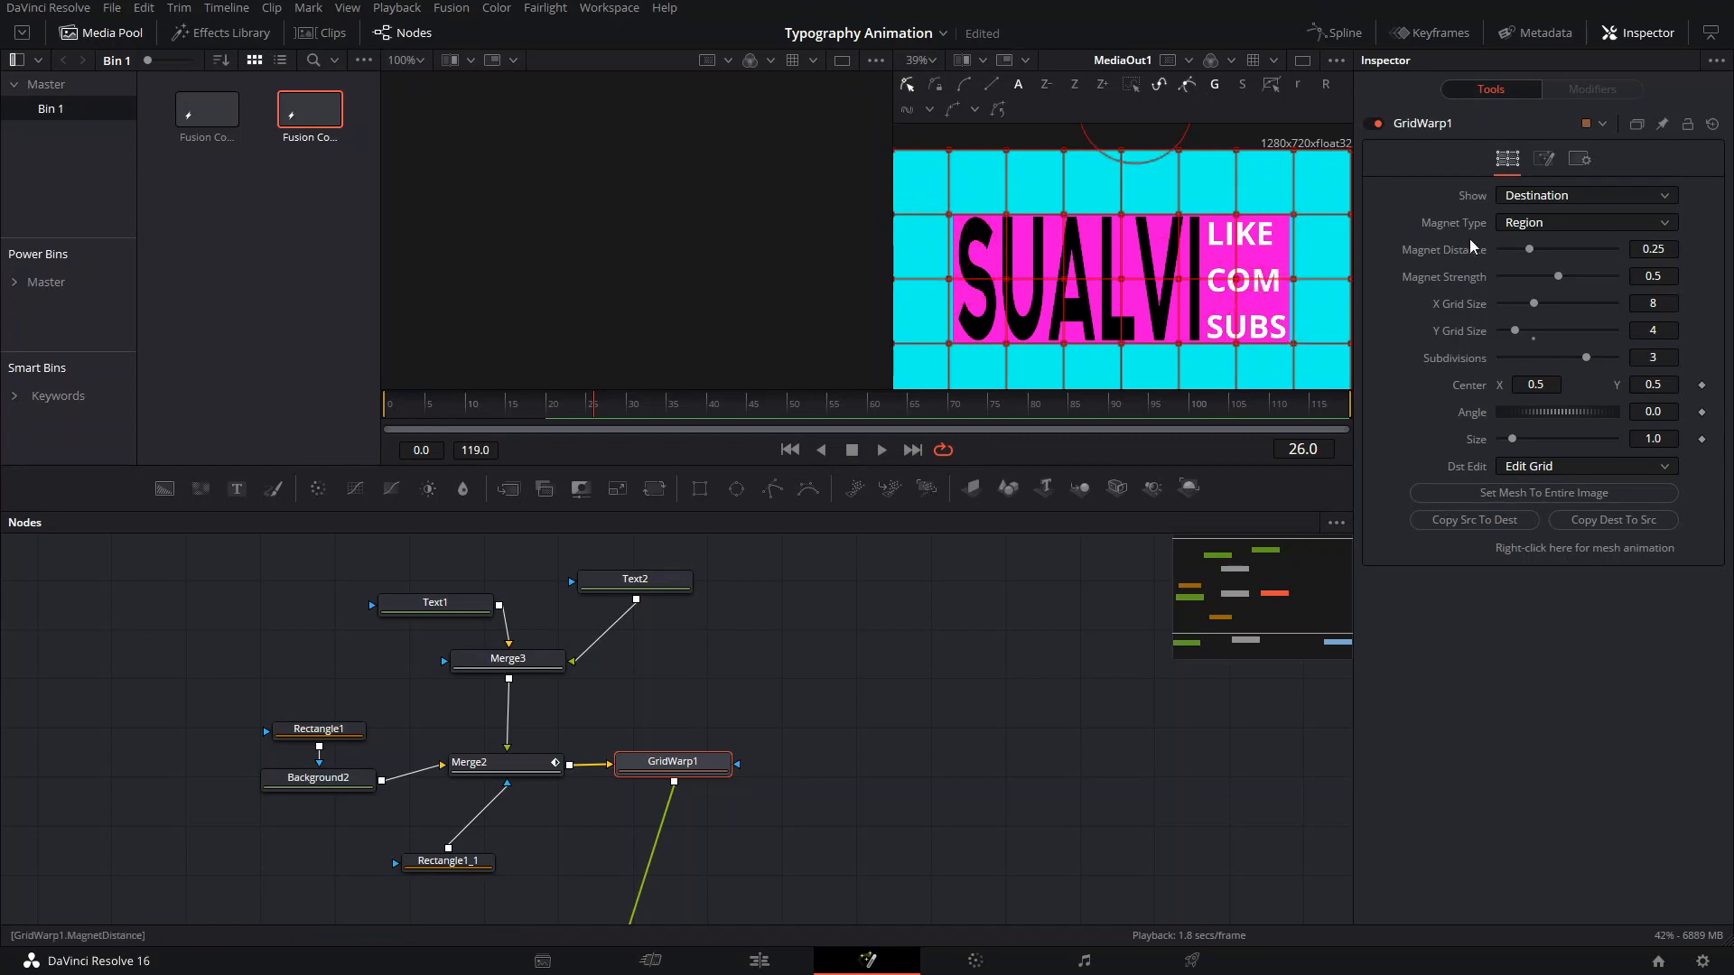
Set GridWarp1's Magnet Type to Selected and practise selecting grid points around the pink banner's ends.
click(1524, 224)
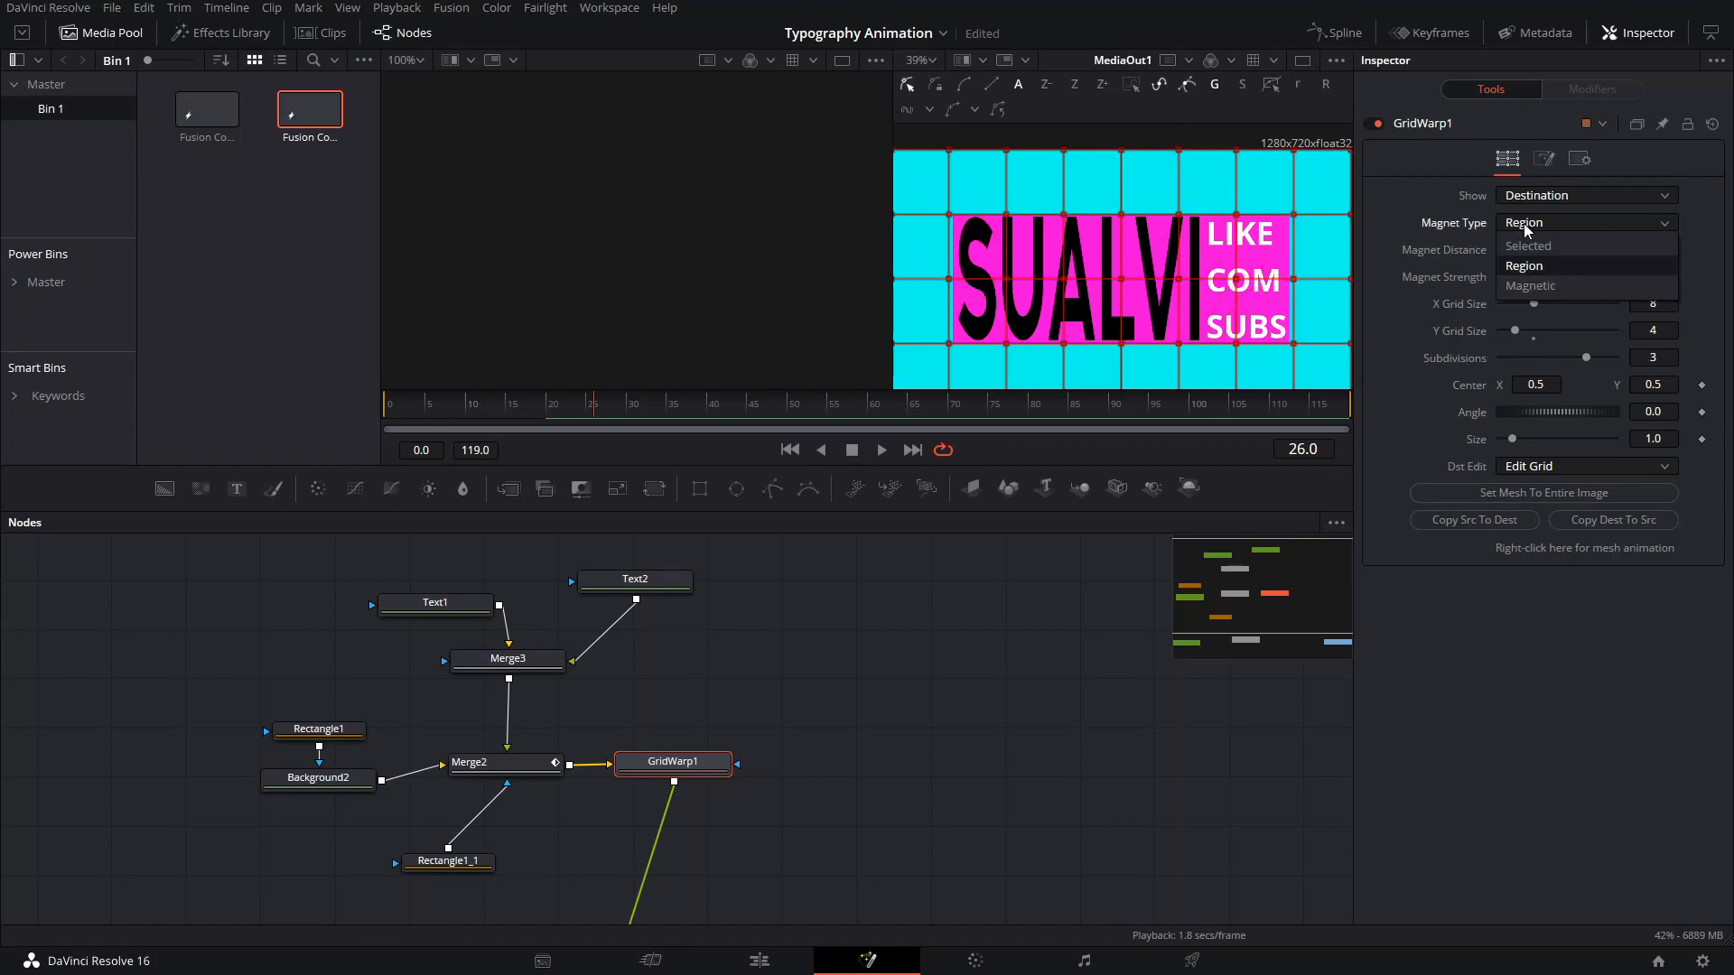
click(1522, 245)
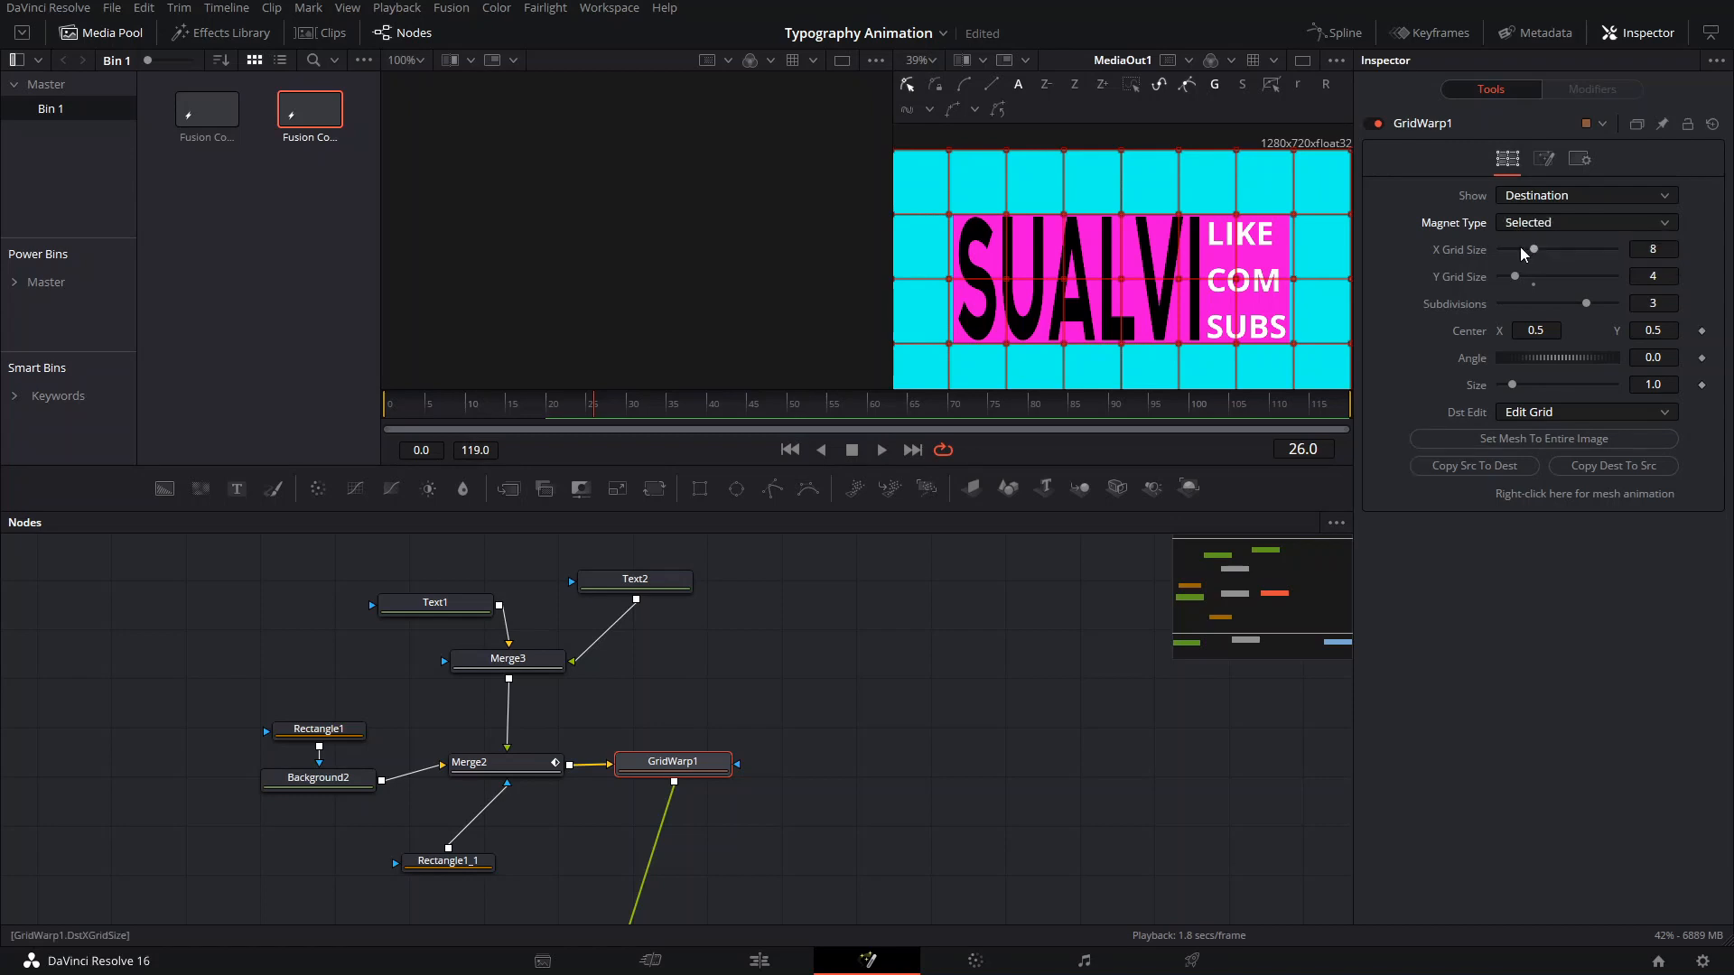
drag(1329, 214, 1271, 354)
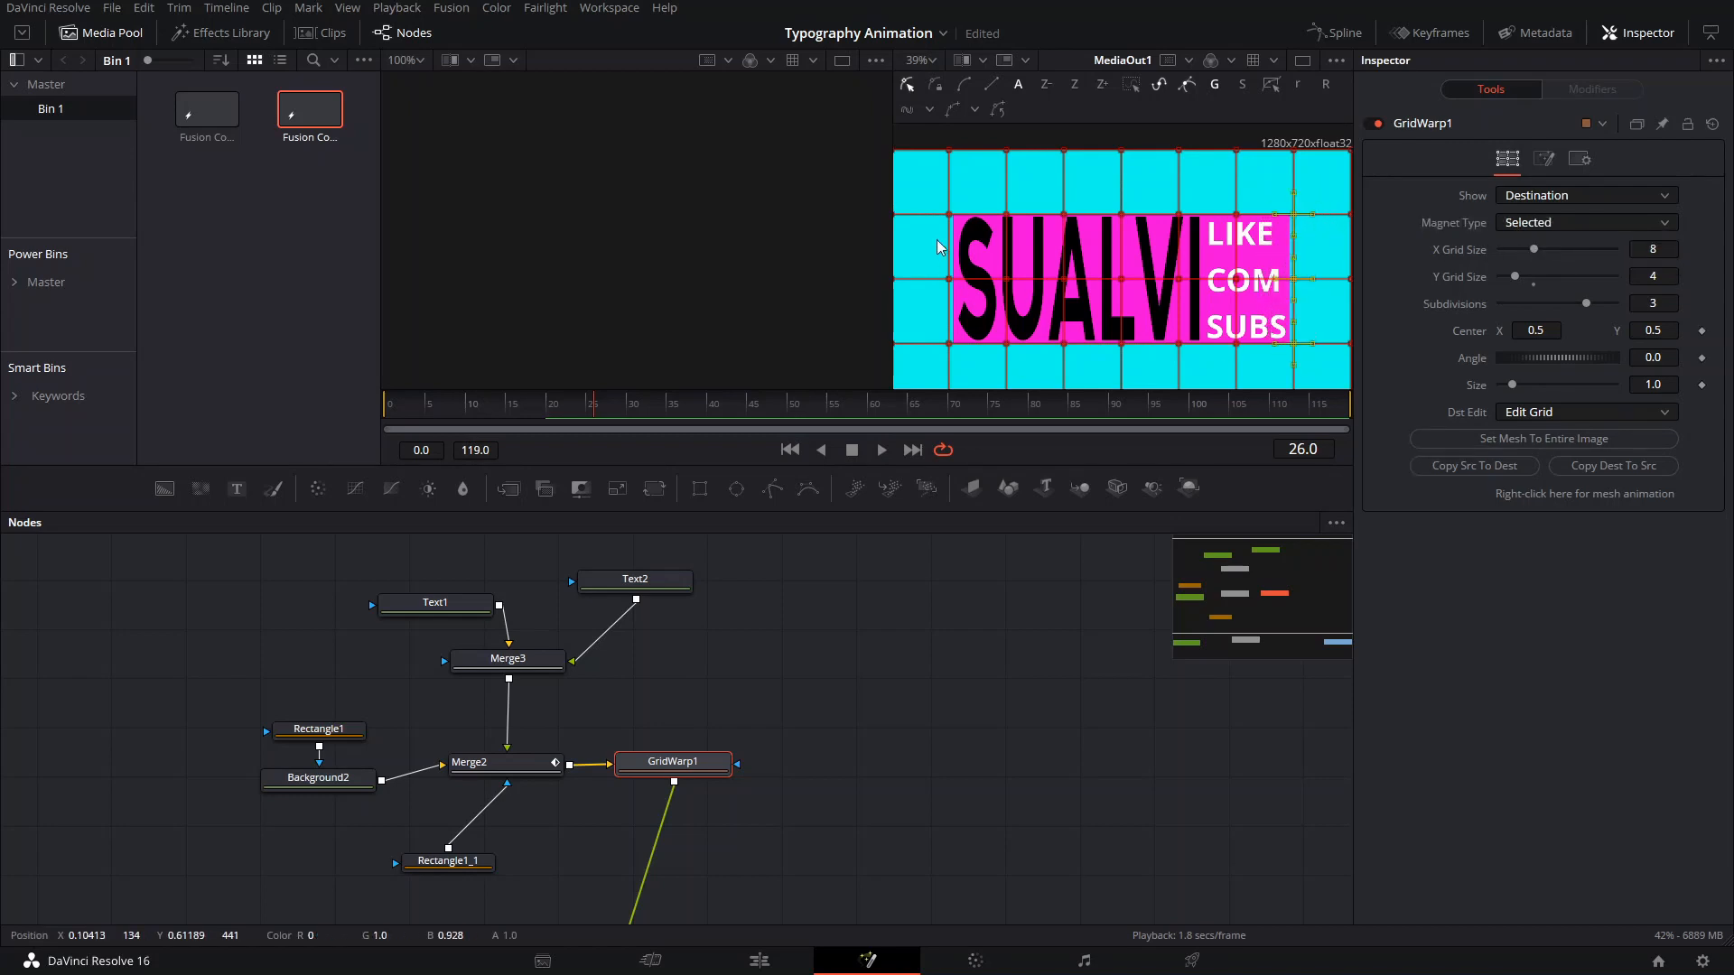
drag(959, 278, 968, 354)
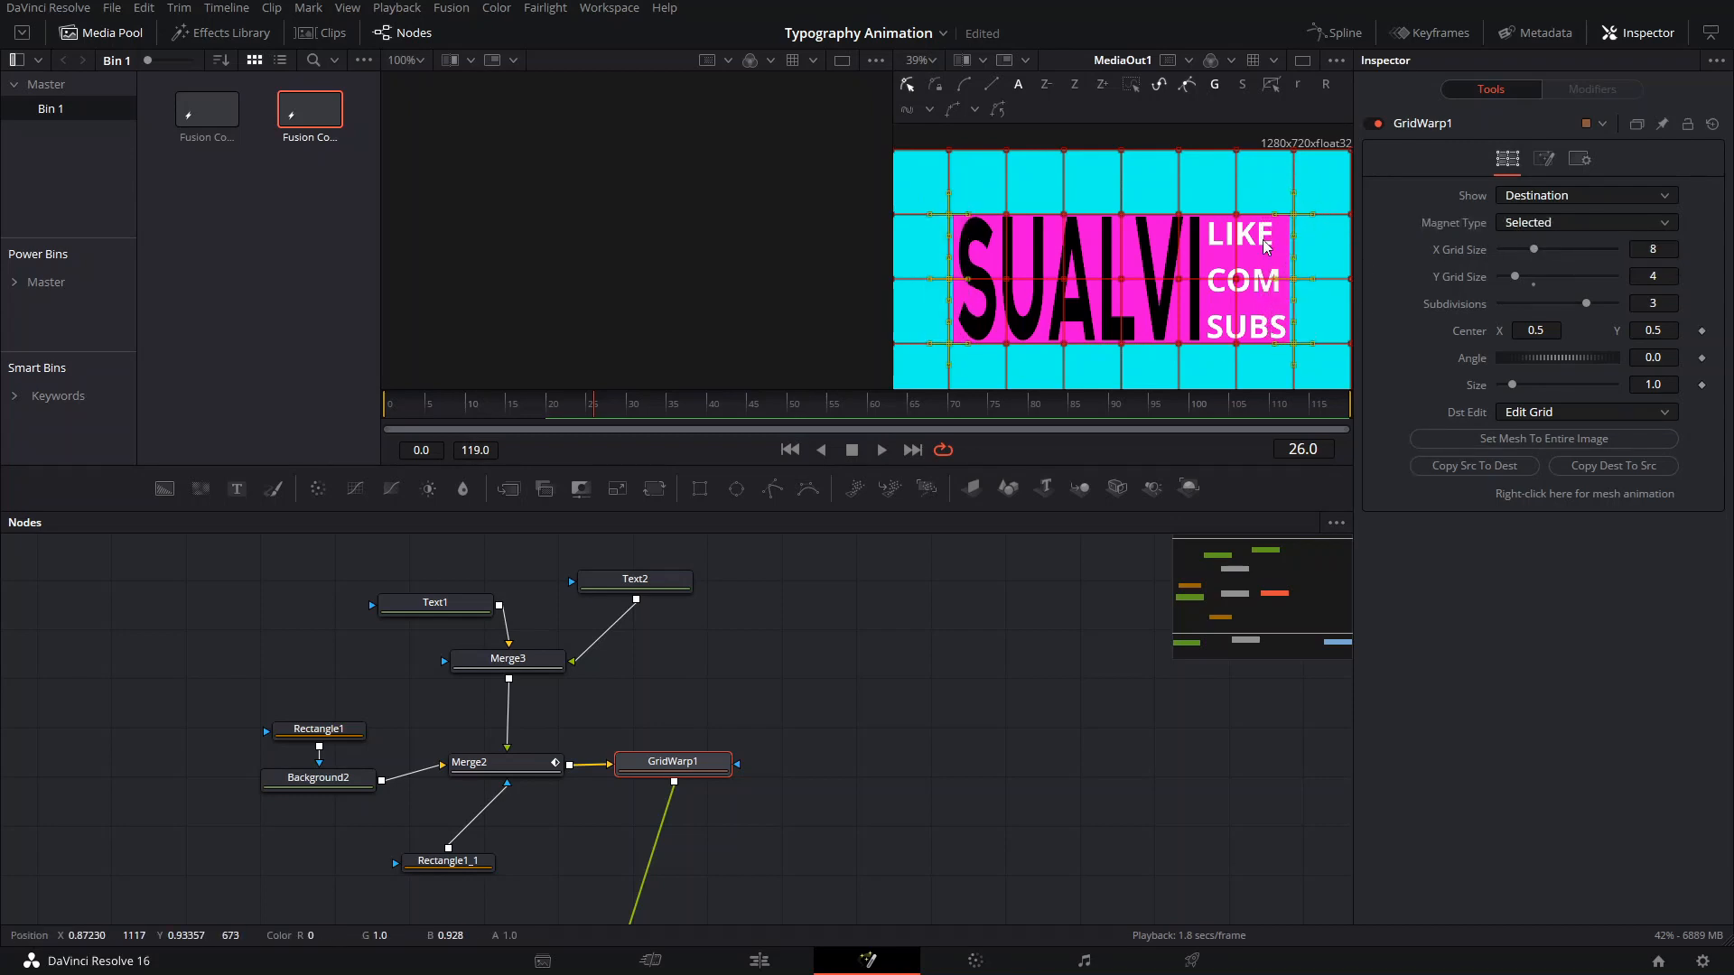
shift+click(948, 344)
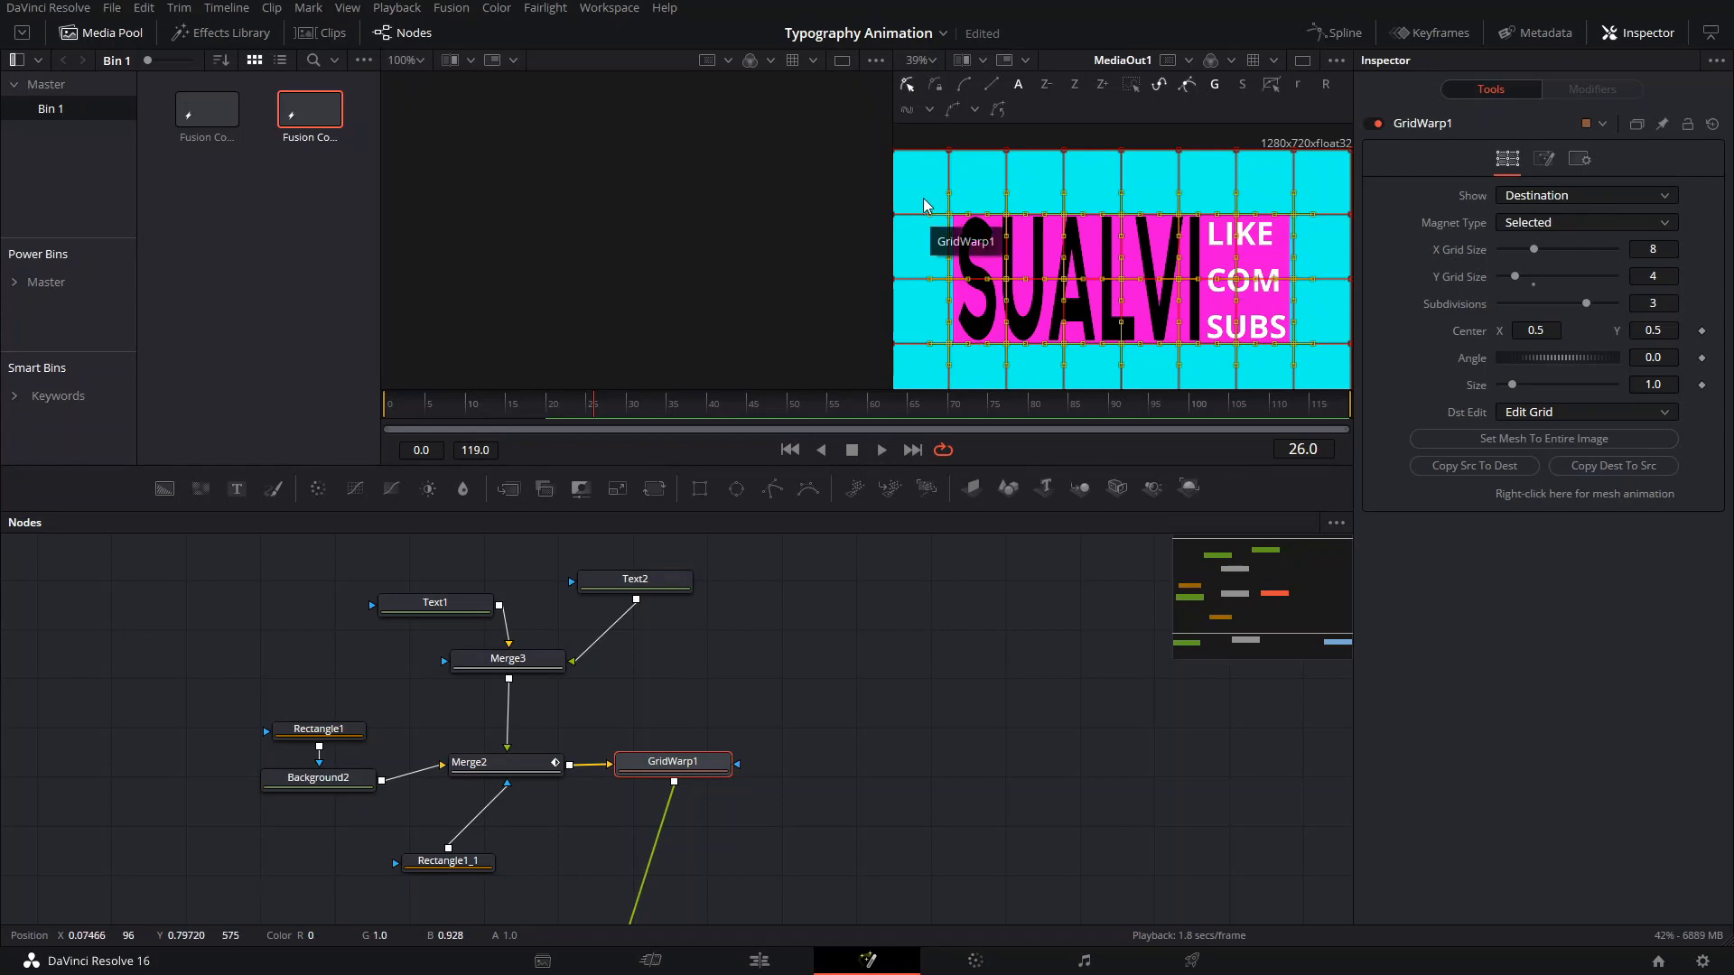
Select the warp grid points along both ends of the pink banner and raise them slightly to bend it.
drag(920, 186, 968, 365)
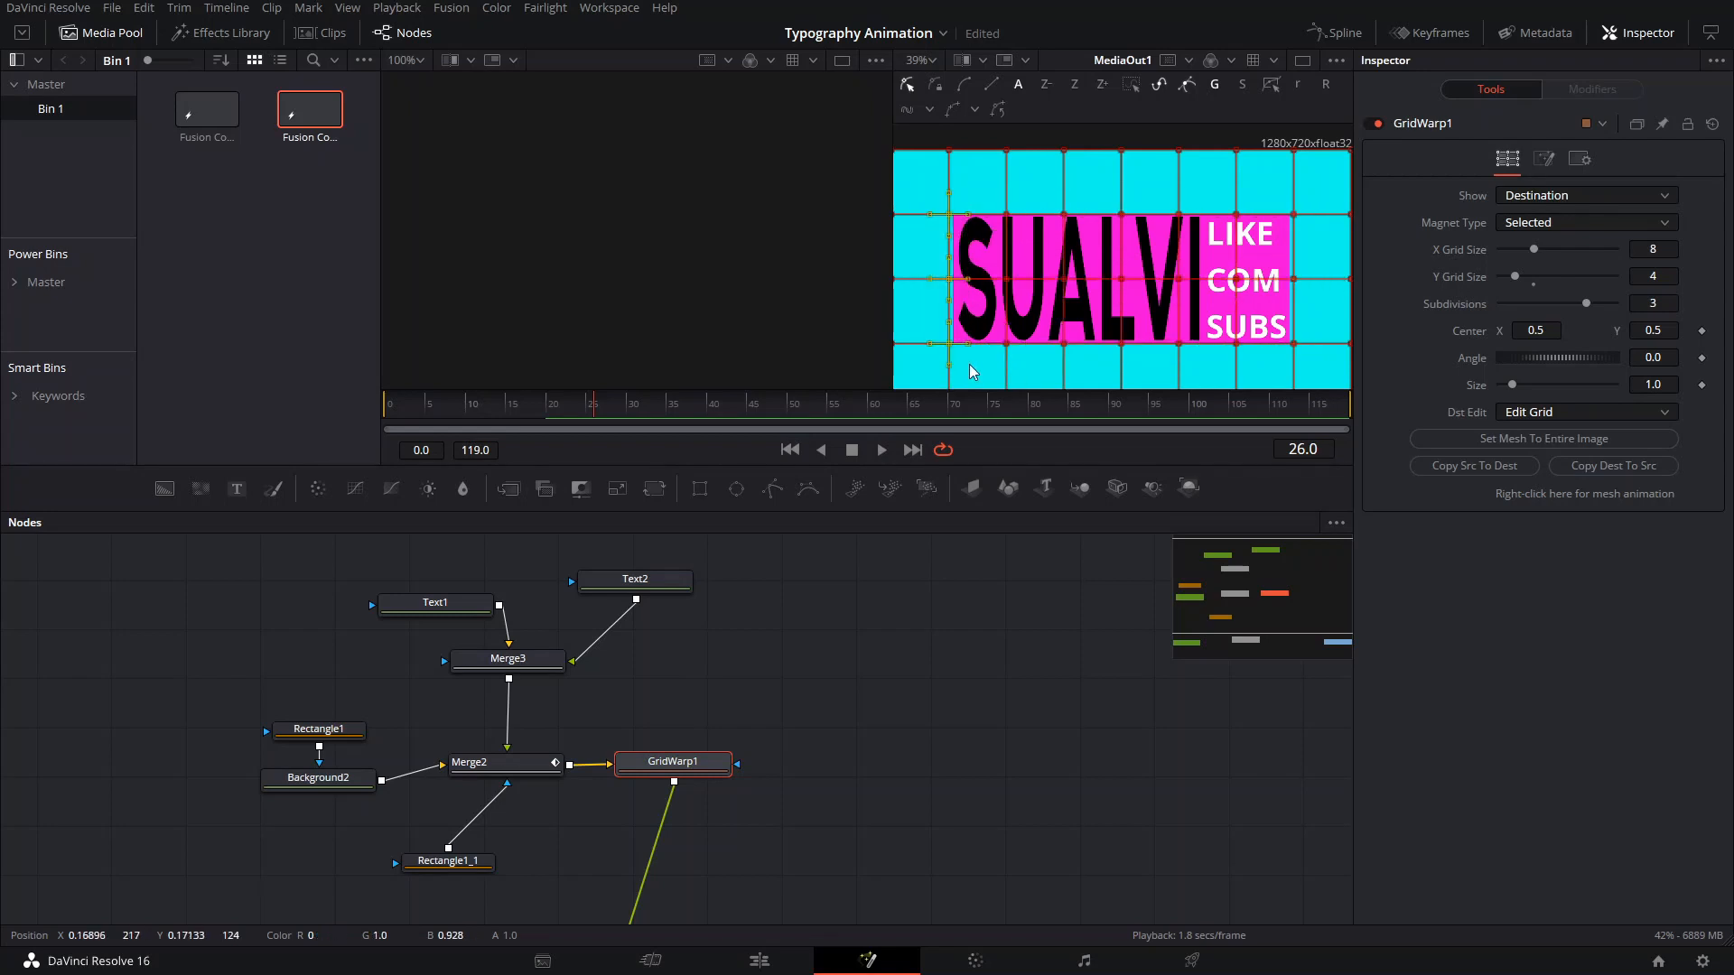
drag(1331, 186, 1275, 350)
drag(948, 214, 956, 198)
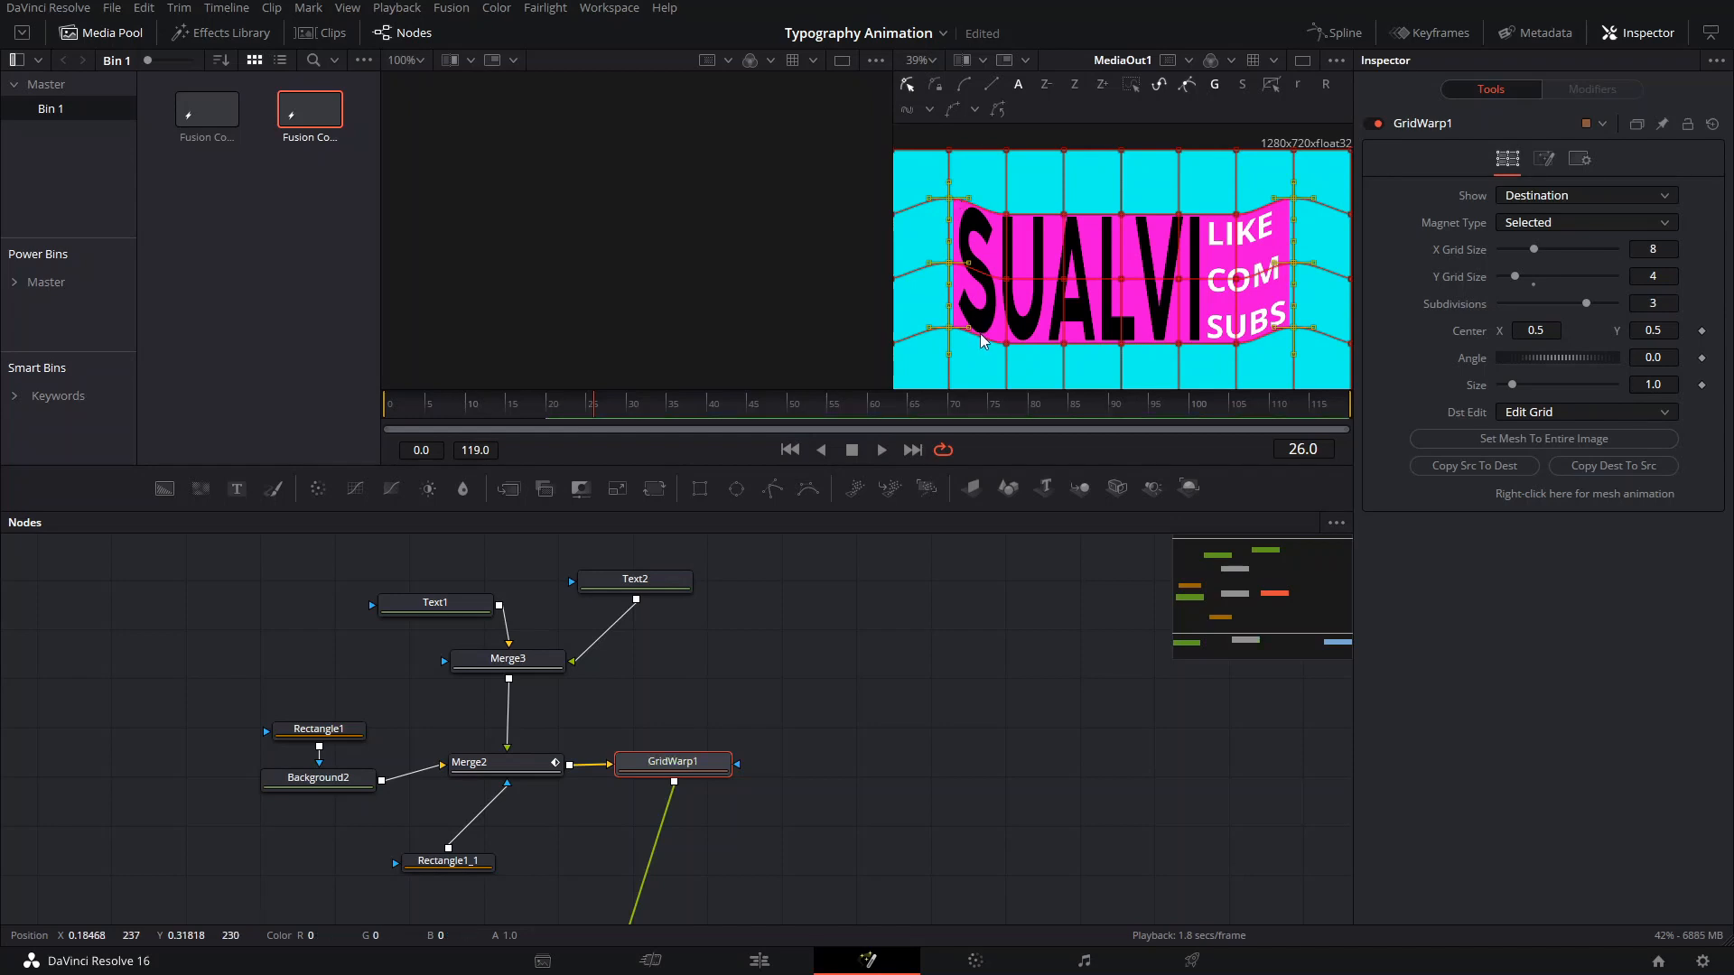
Tilt the curve handles of the grid points at the SUALVI end of the banner to shape its bend.
scroll(951, 330, up, 5)
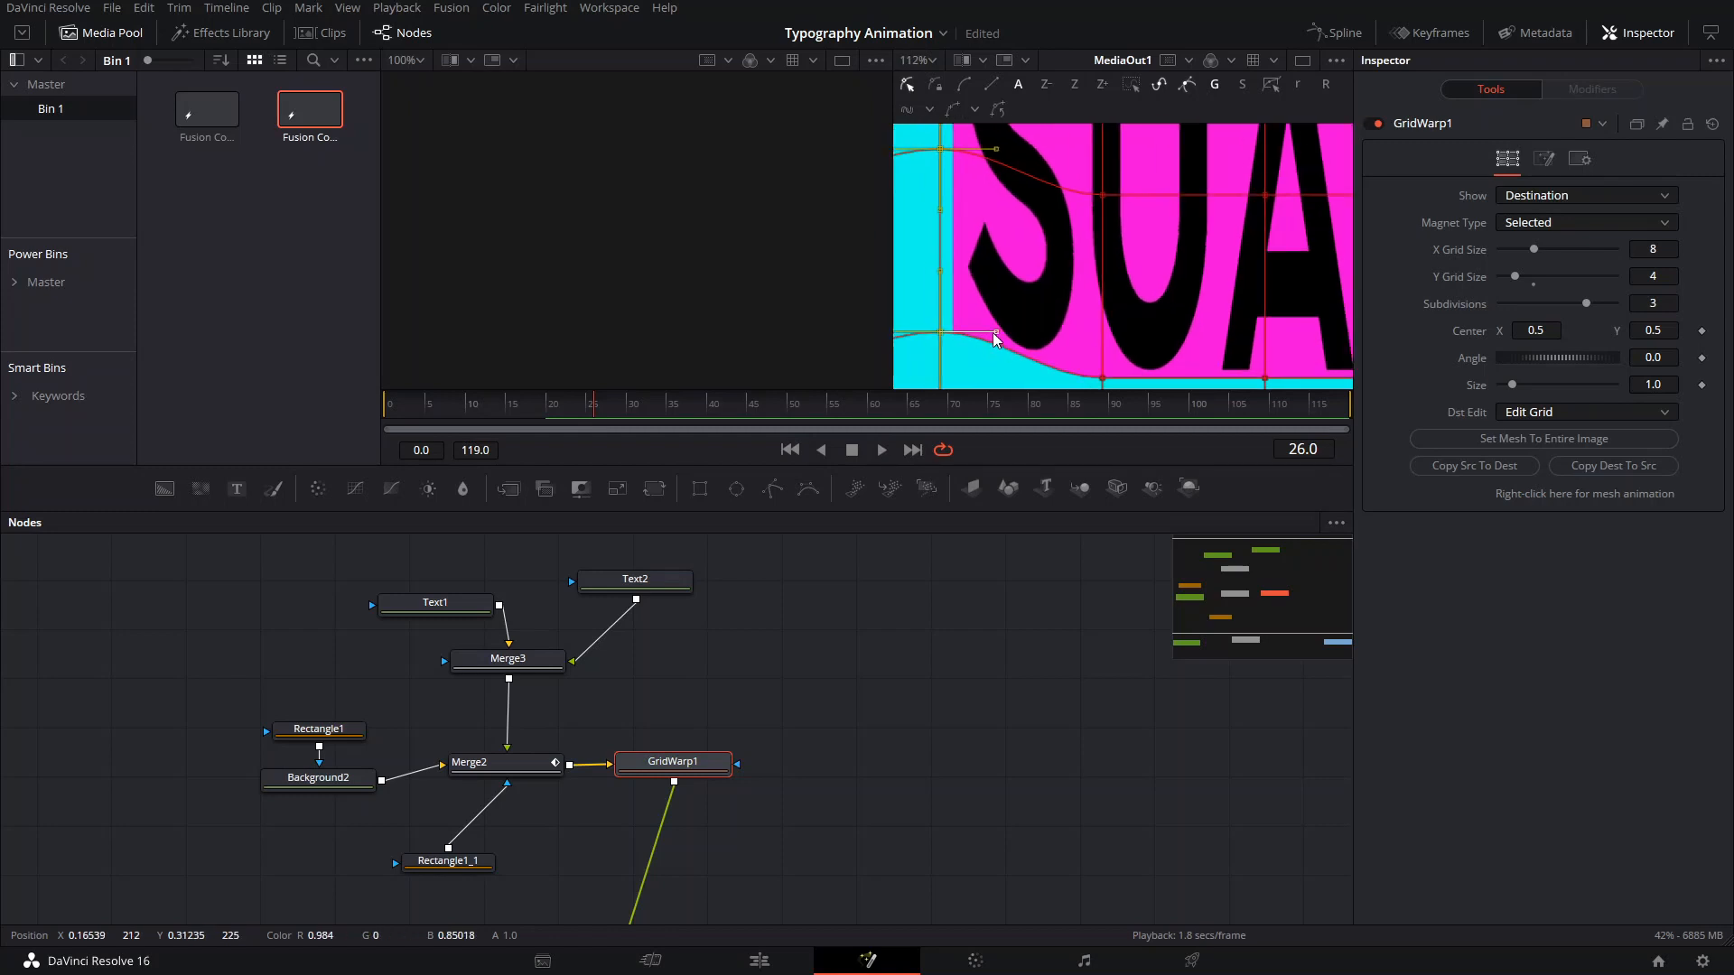
drag(994, 332, 995, 353)
drag(996, 153, 997, 244)
drag(996, 240, 997, 257)
mouse_move(993, 212)
mouse_down()
mouse_move(978, 356)
mouse_move(982, 231)
mouse_up()
scroll(1006, 318, down, 2)
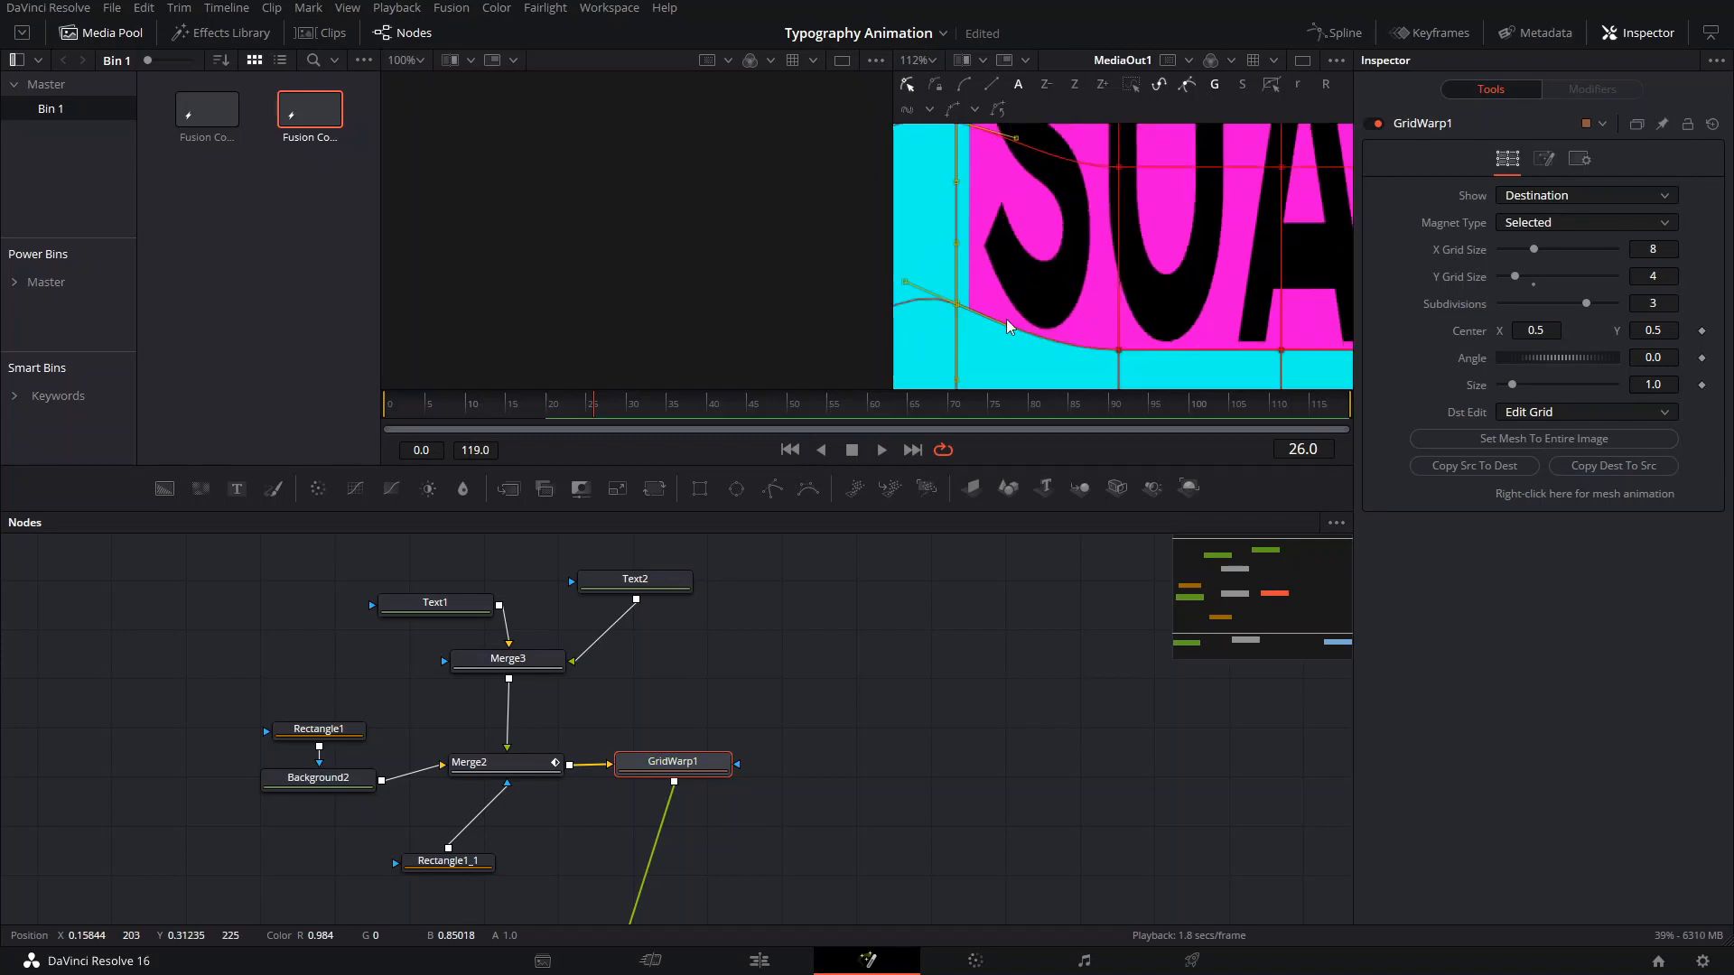
scroll(1111, 262, down, 4)
Tilt the curve handles of the grid points at the LIKE COM SUBS end to match the opposite bend.
drag(1264, 253, 957, 293)
scroll(1153, 240, up, 2)
drag(1153, 240, 1036, 372)
drag(1111, 197, 1157, 289)
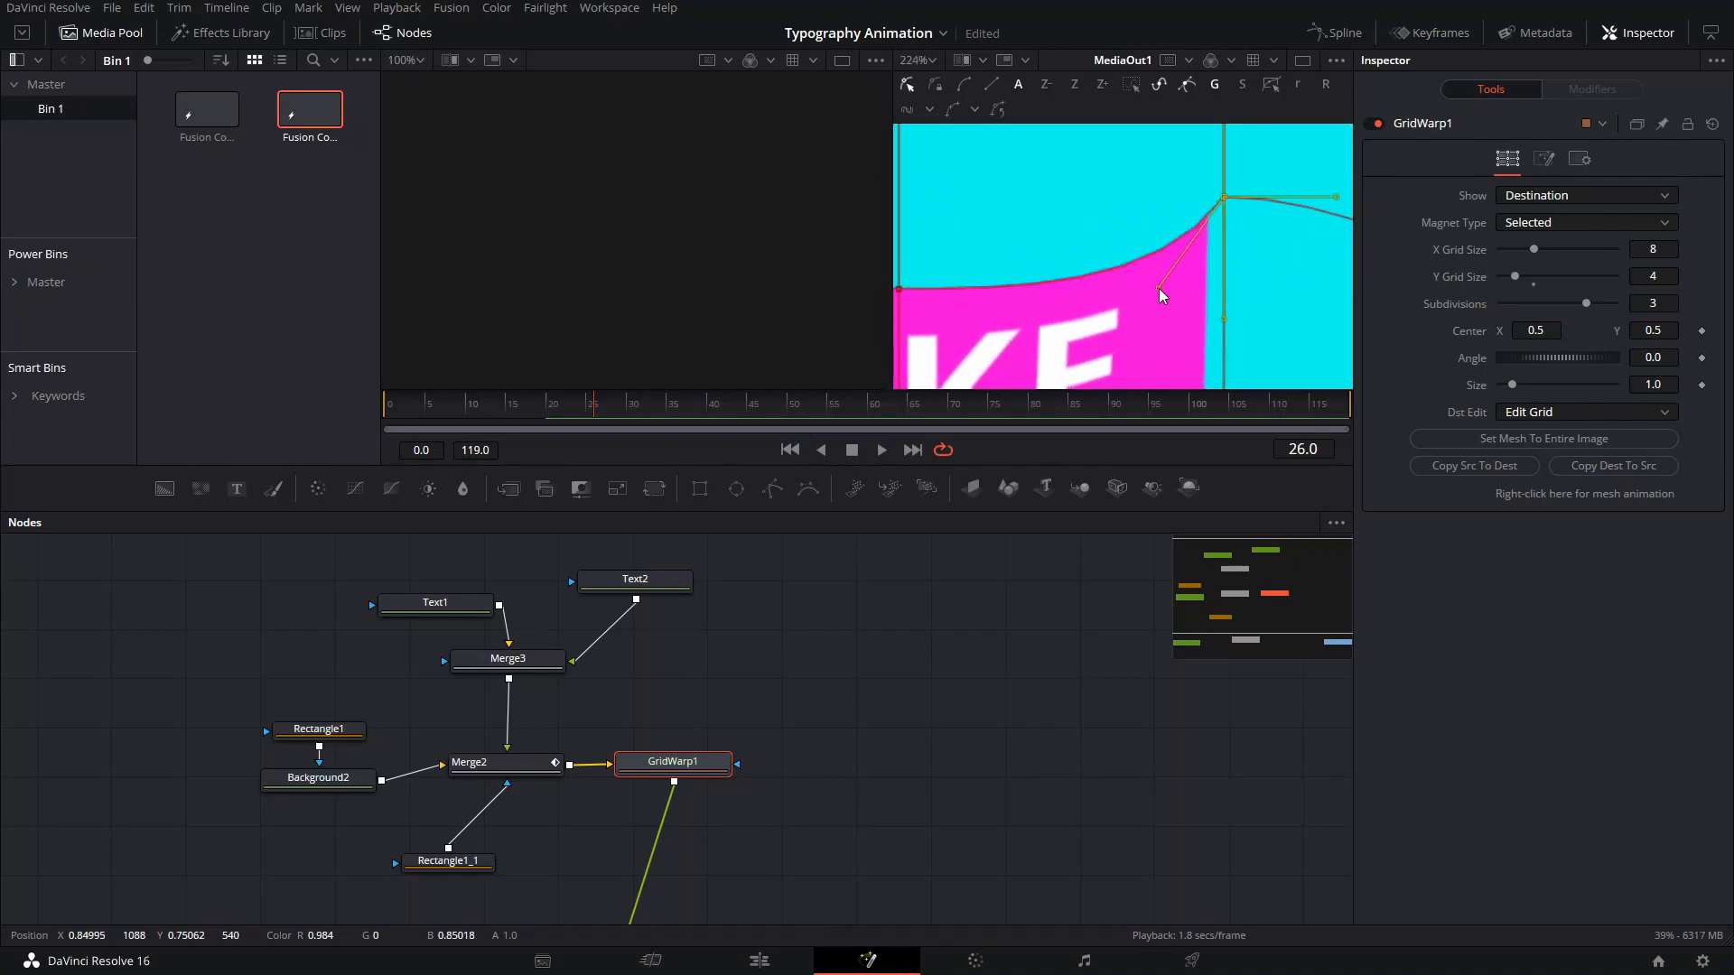
scroll(1158, 289, down, 3)
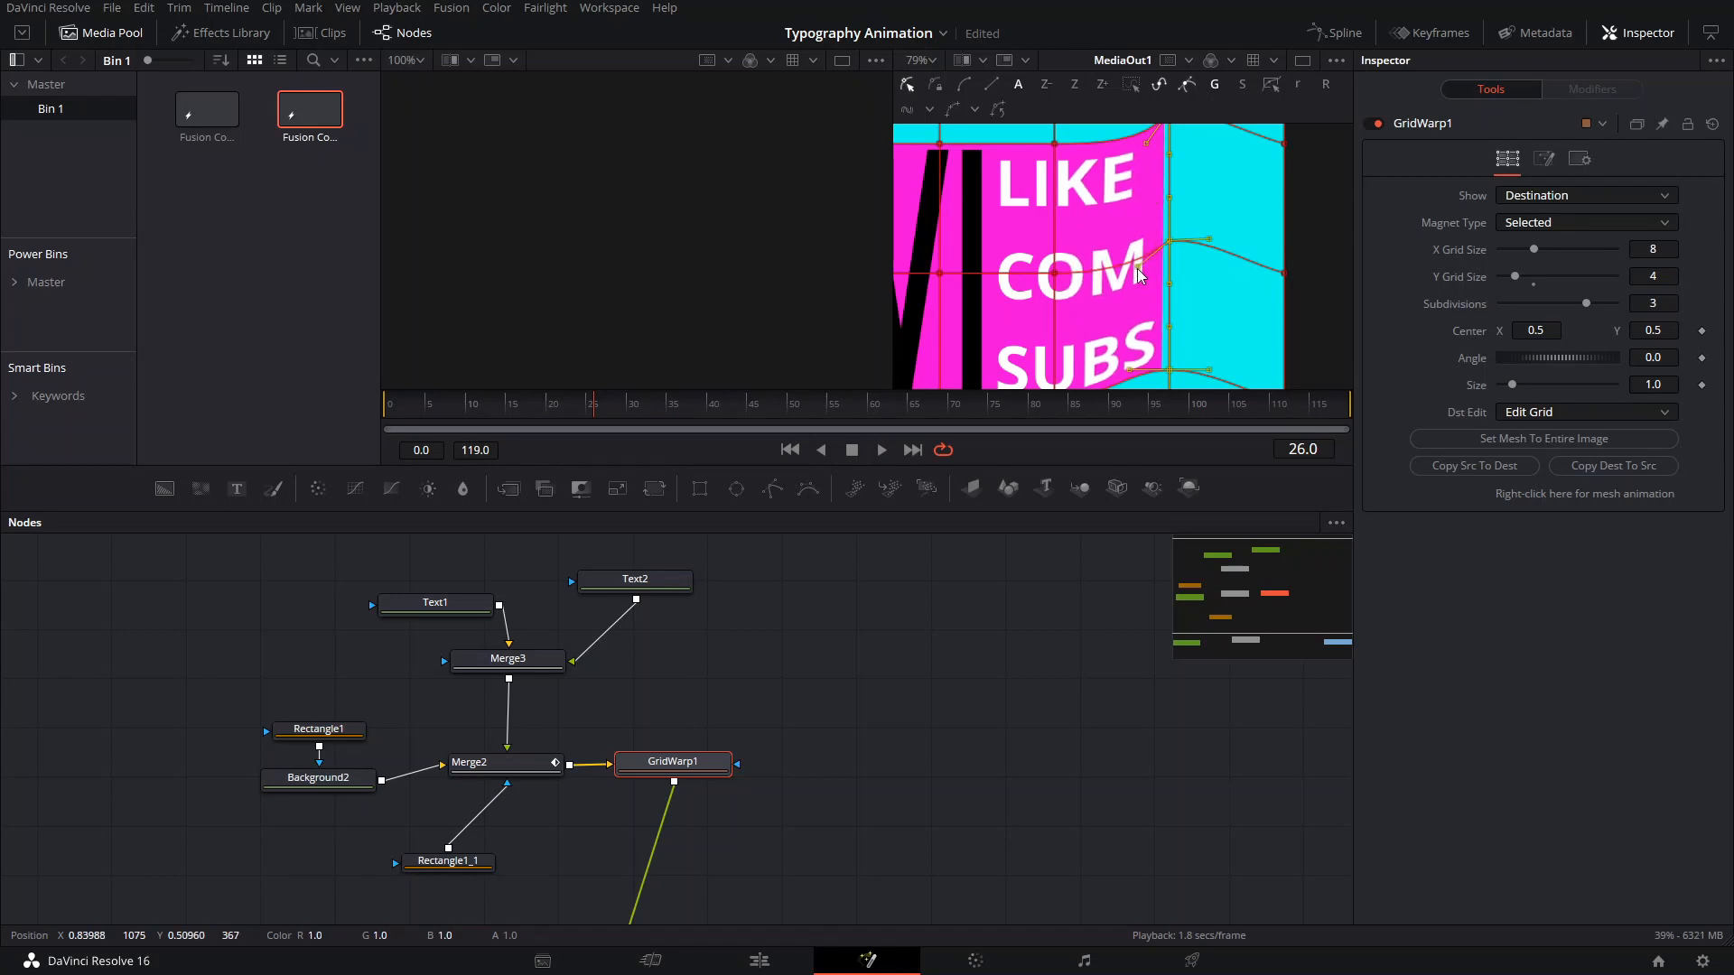
scroll(1141, 263, down, 2)
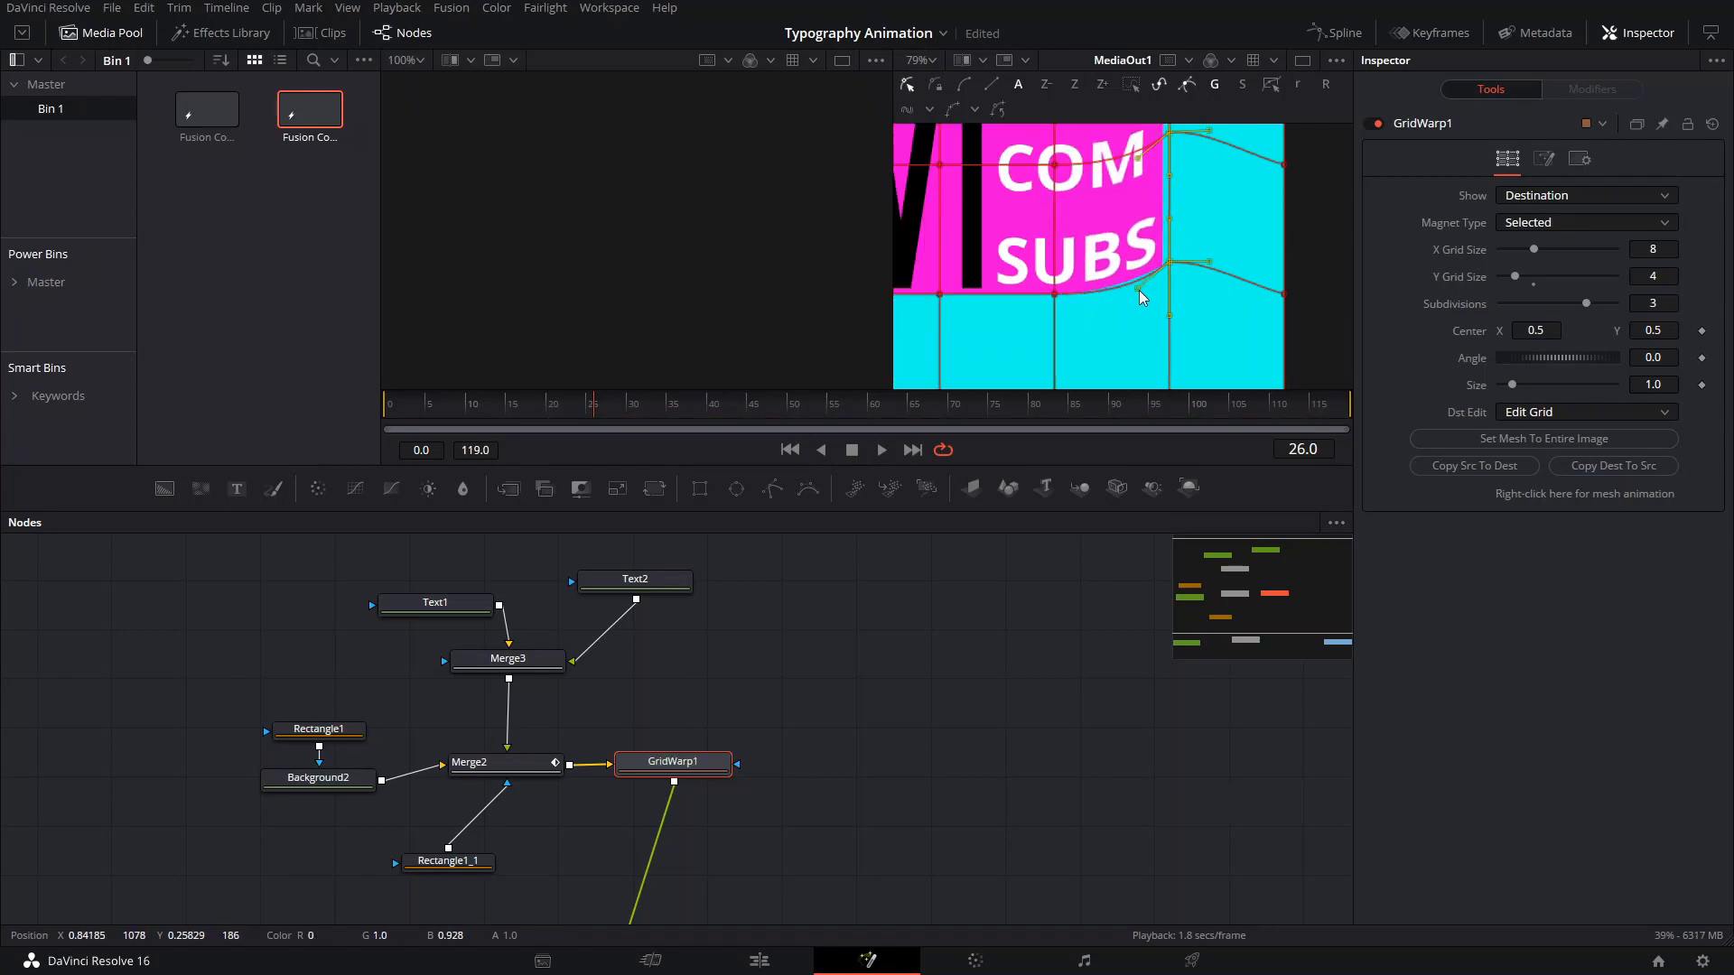
Examine the curved edges at both ends of the warped banner.
scroll(1166, 314, left, 5)
scroll(1167, 314, left, 5)
scroll(1085, 261, up, 4)
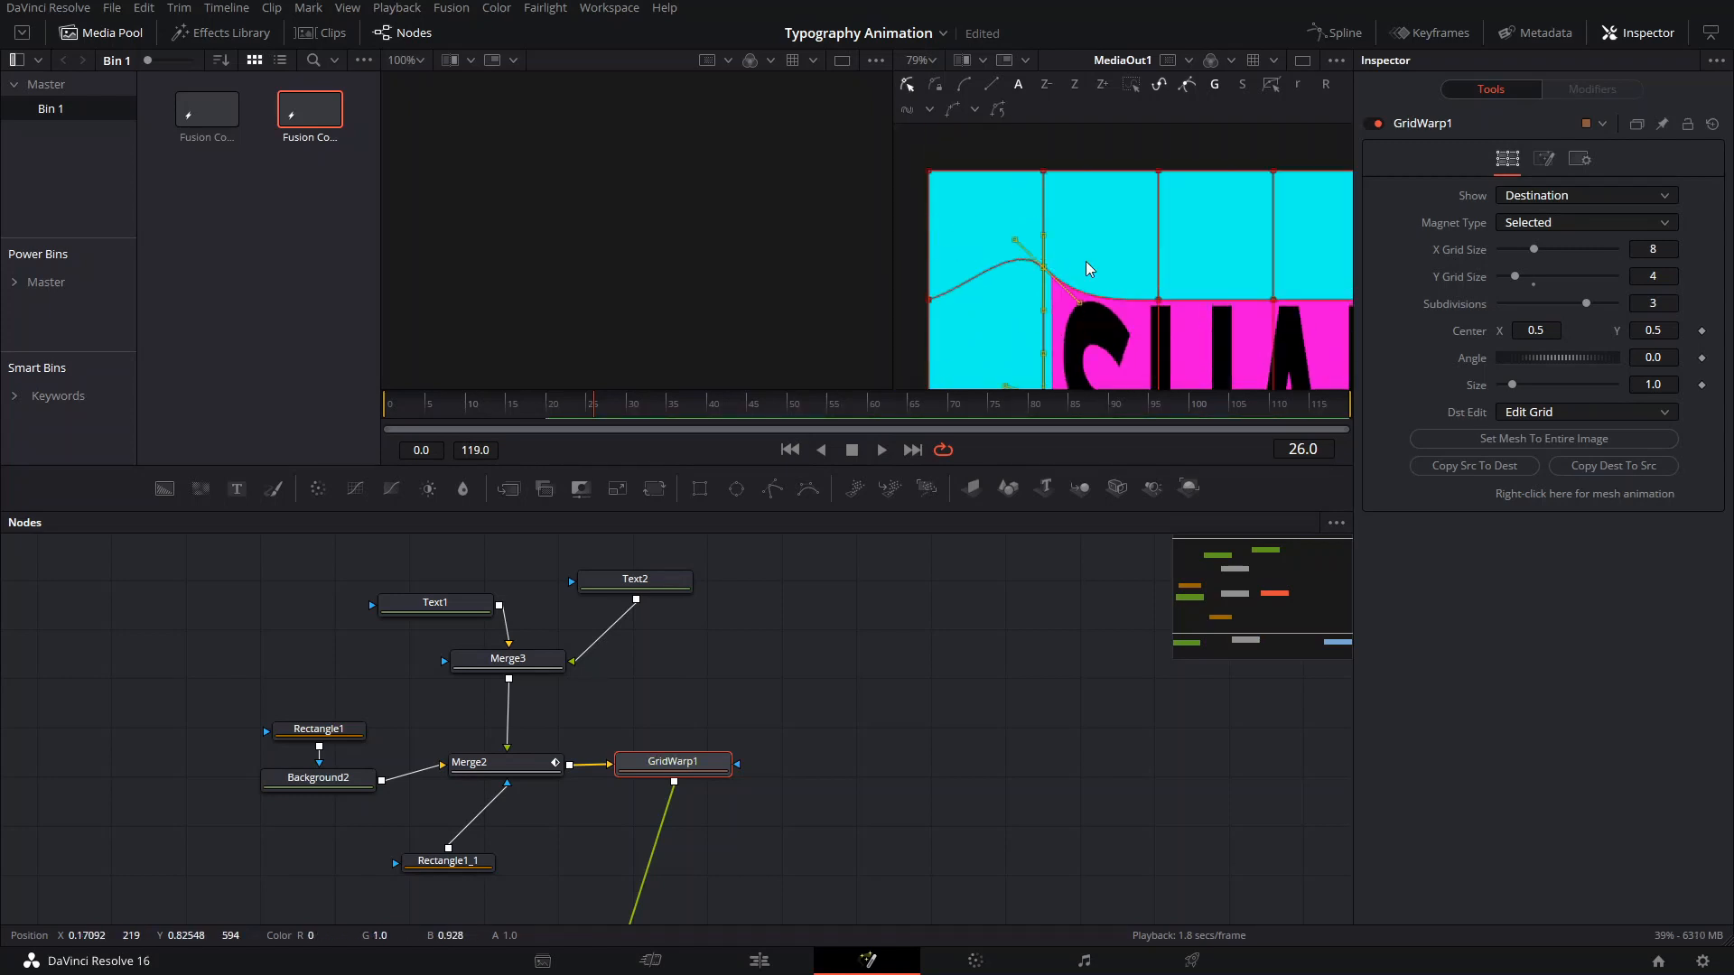
scroll(1085, 264, down, 4)
scroll(1067, 269, right, 1)
scroll(1068, 269, up, 4)
scroll(1057, 271, right, 1)
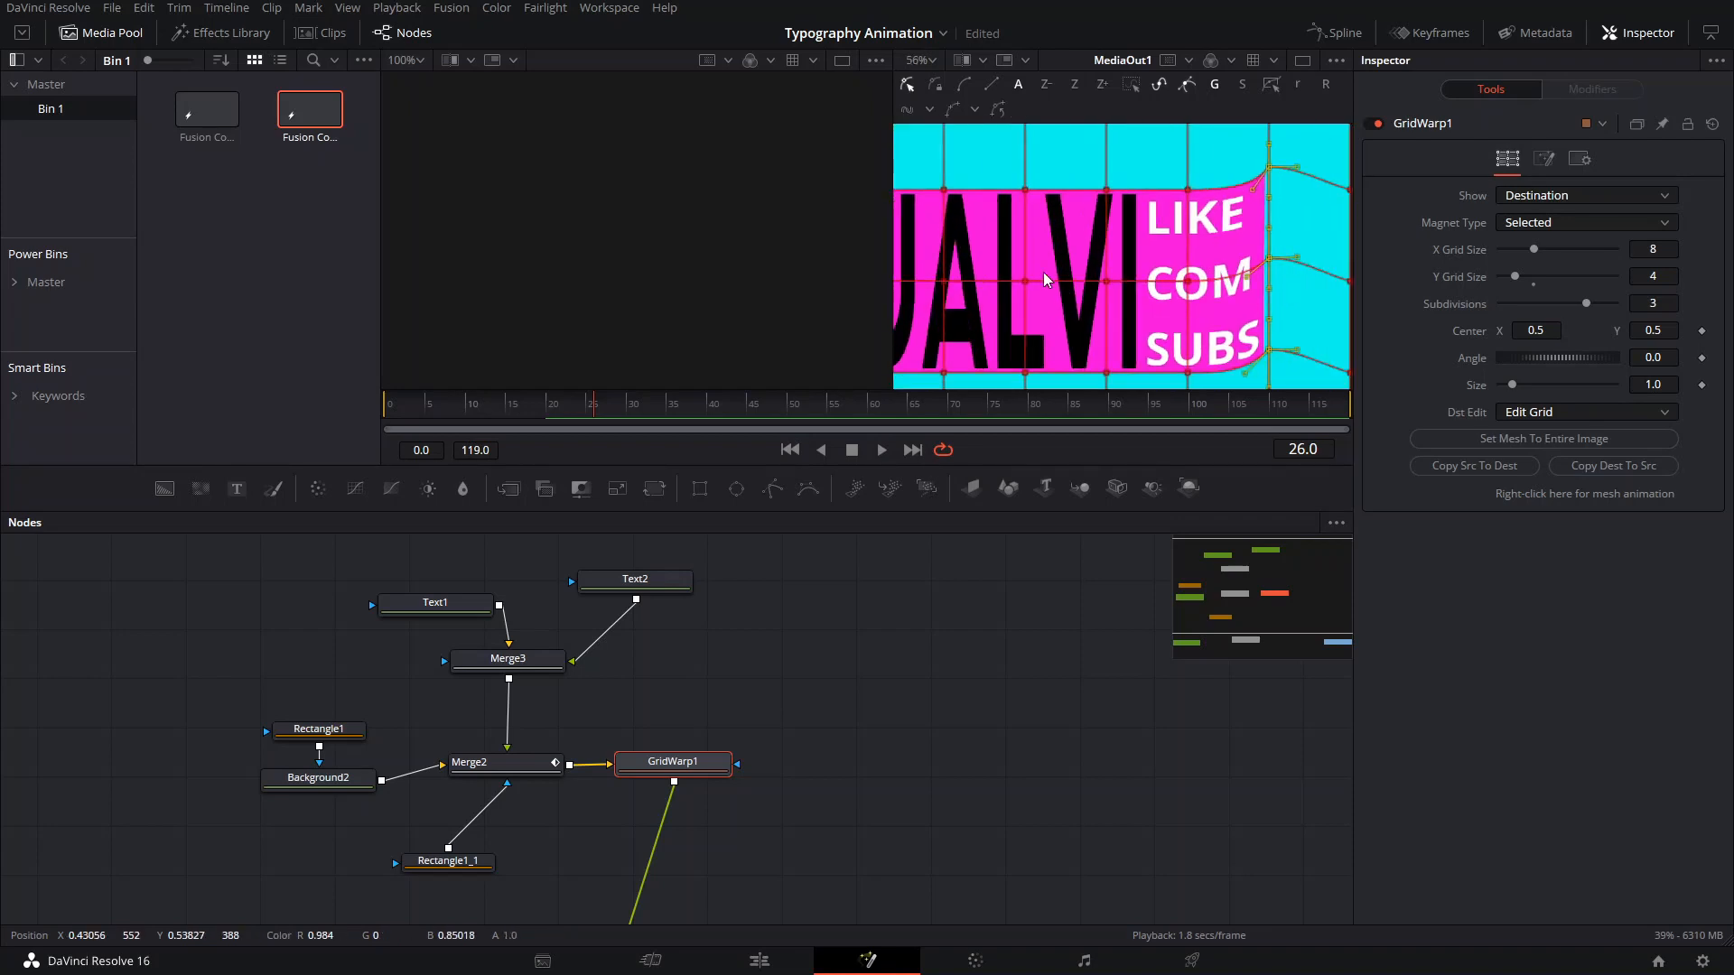
scroll(1043, 273, down, 3)
scroll(1094, 393, up, 2)
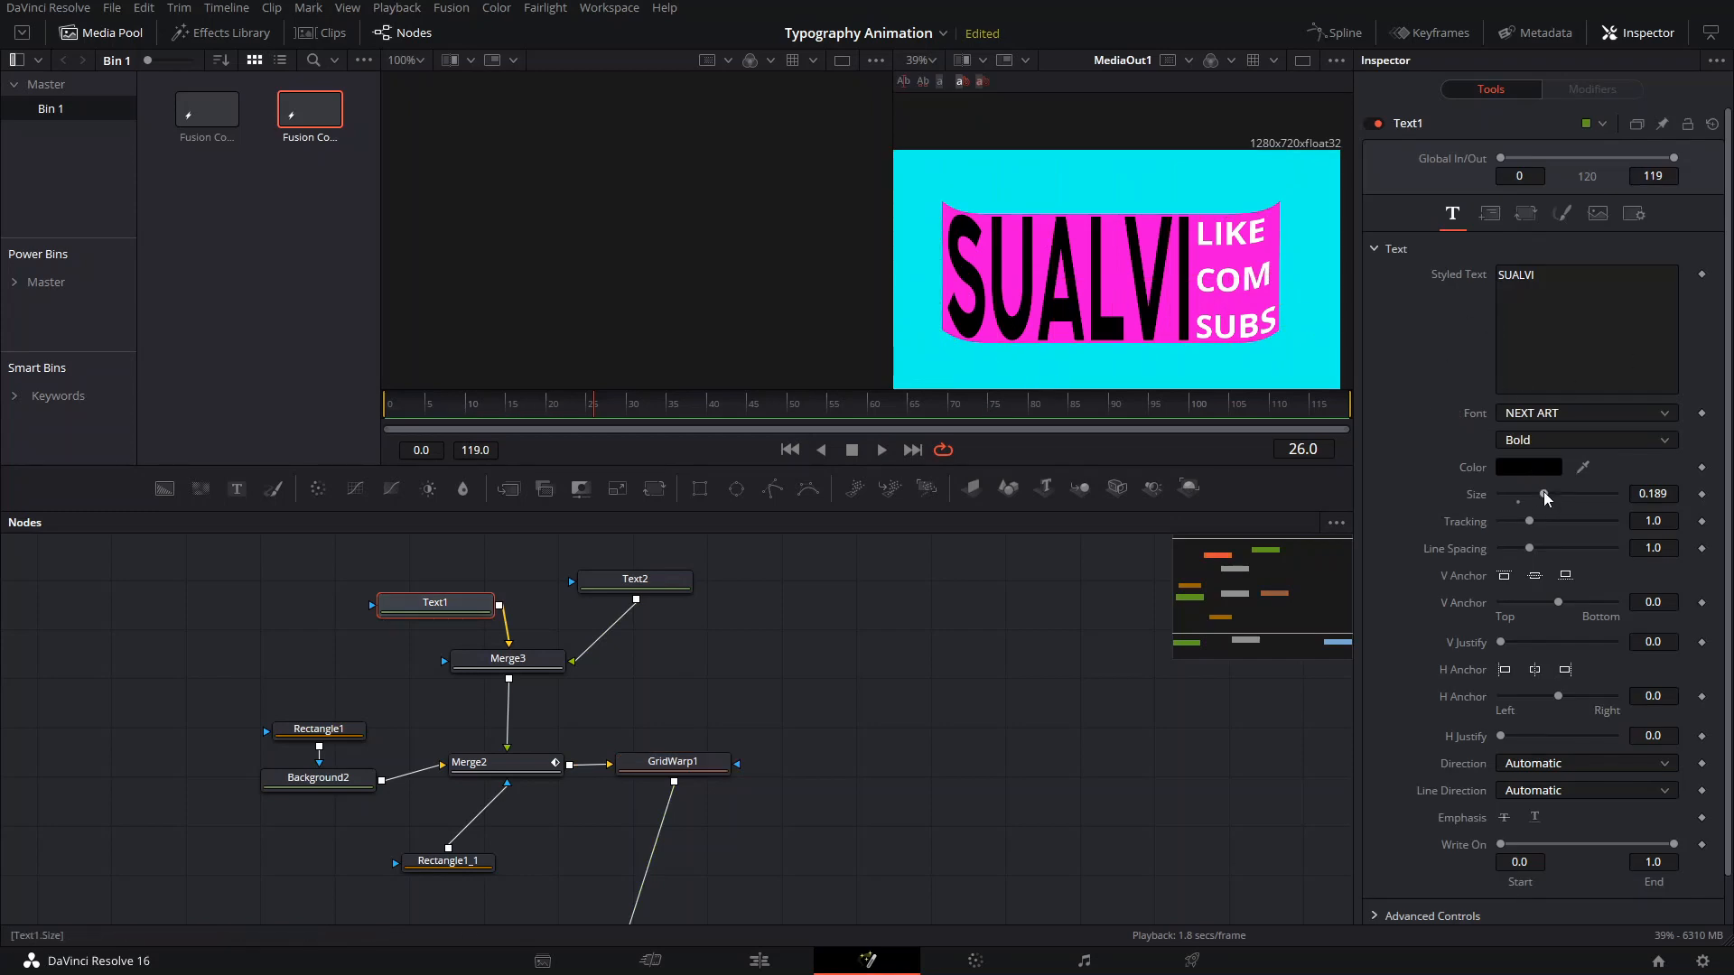
Reduce the SUALVI text size to about 0.176 and the LIKE COM SUBS text size to about 0.11.
drag(1542, 493, 1511, 535)
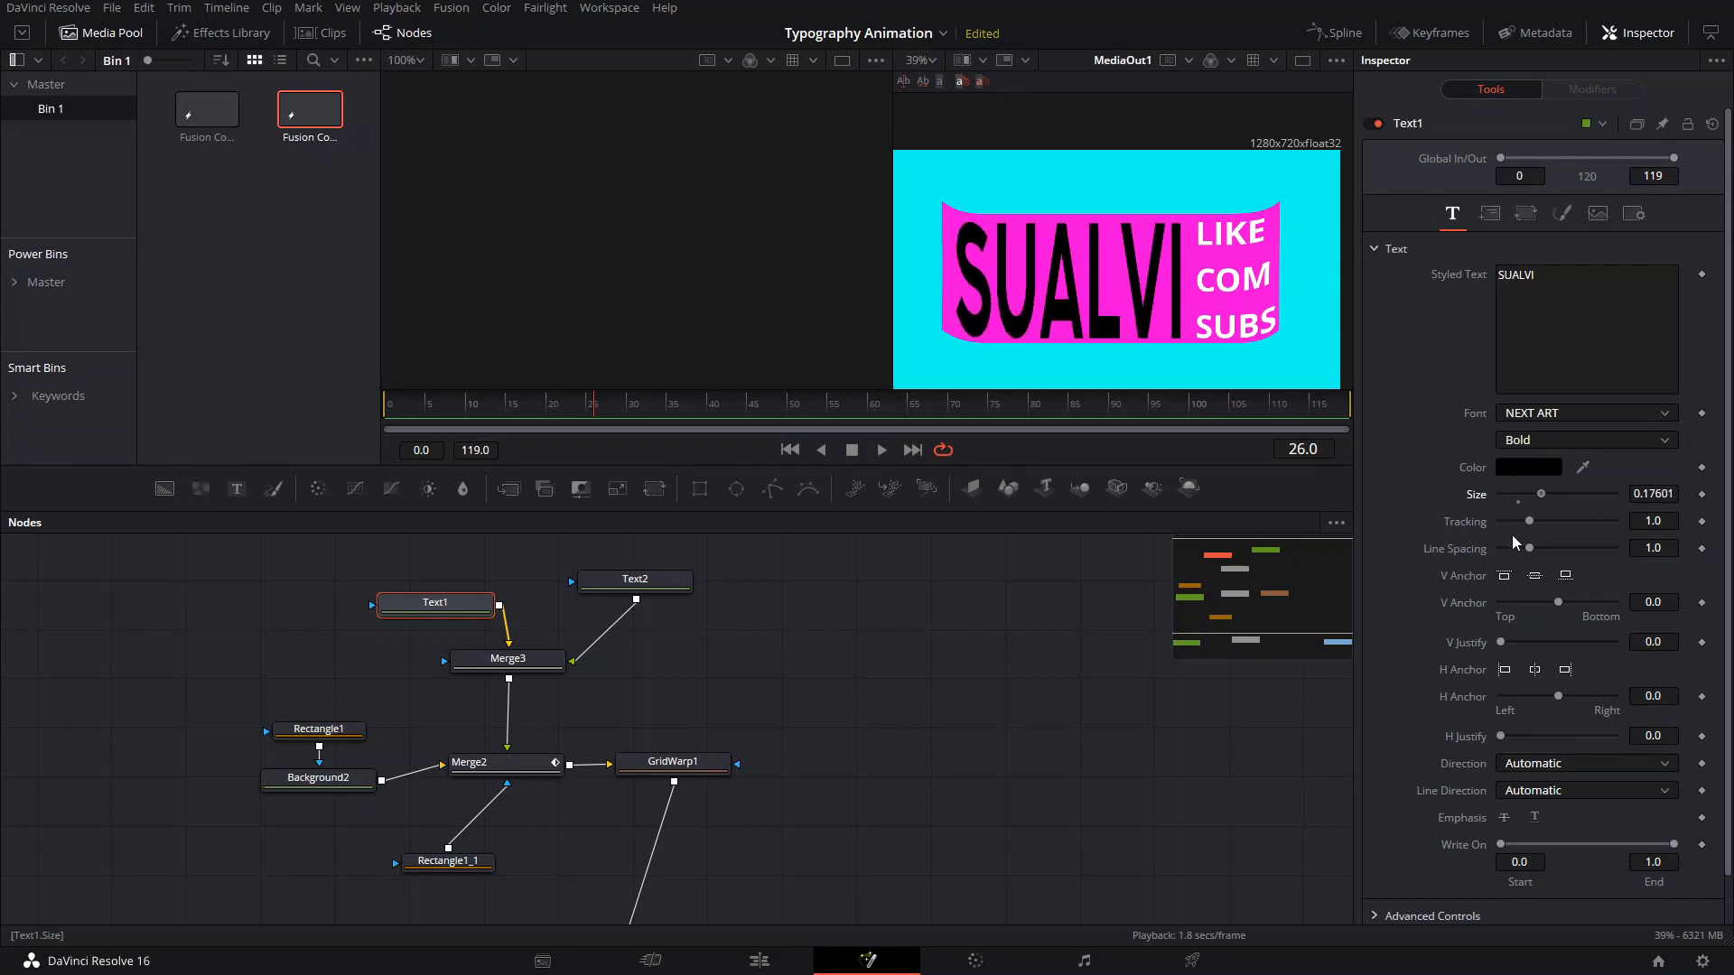
click(623, 579)
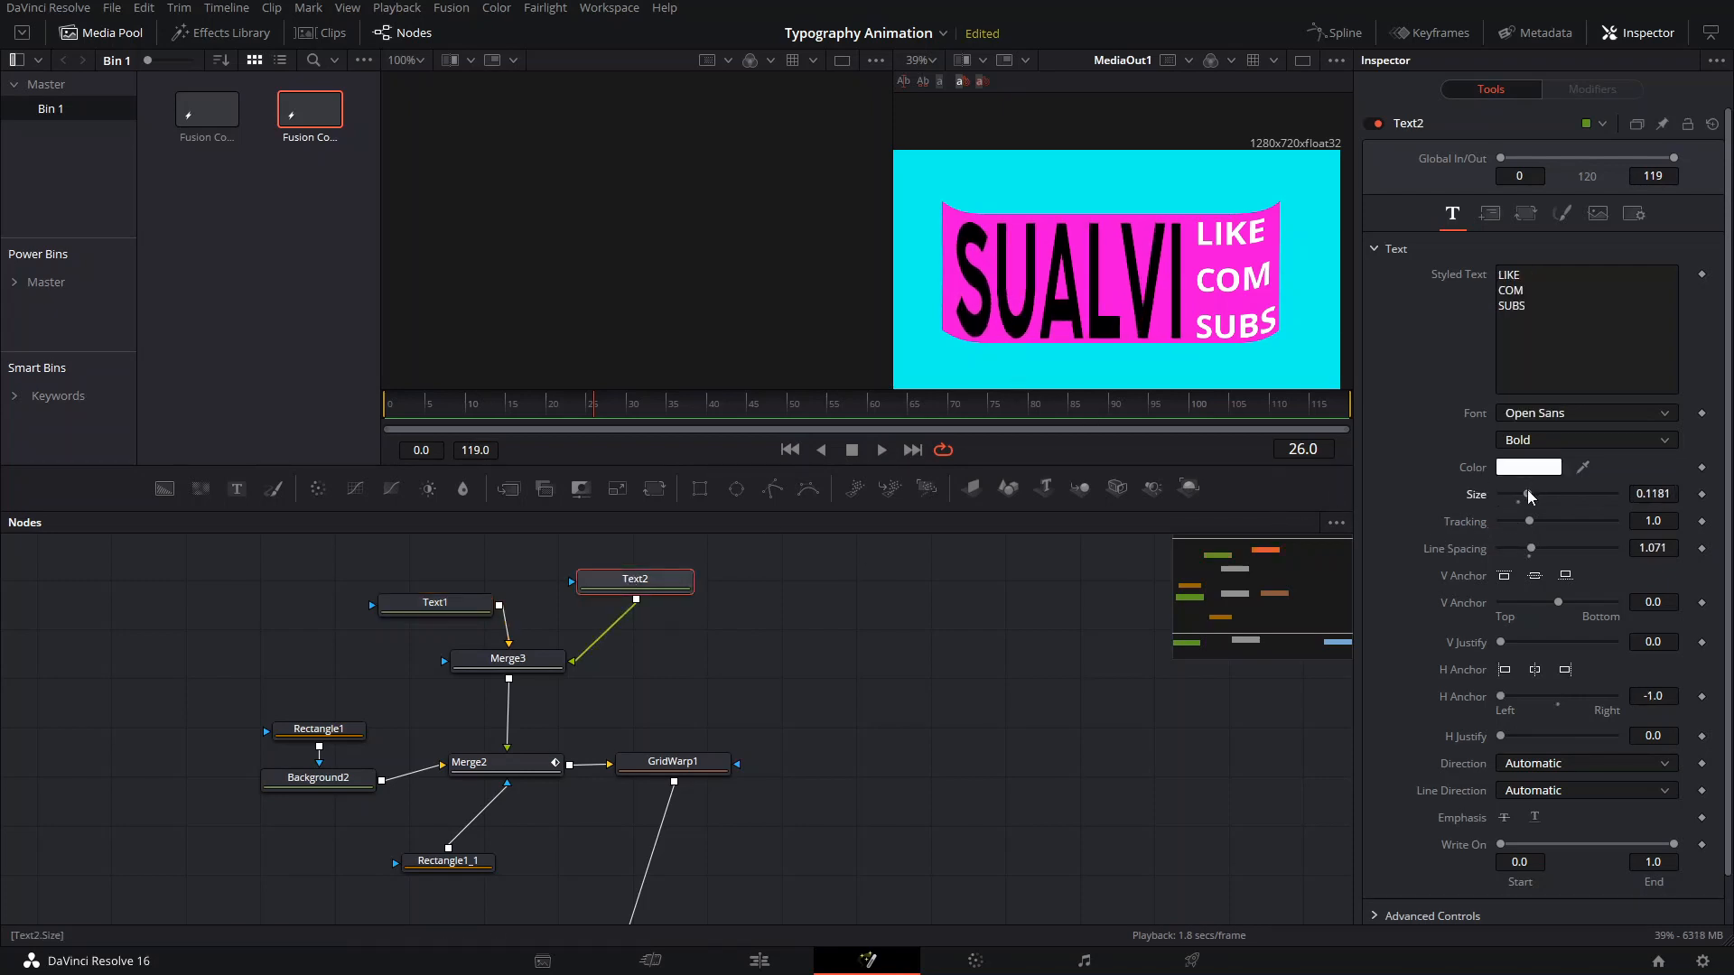
drag(1530, 496, 1513, 503)
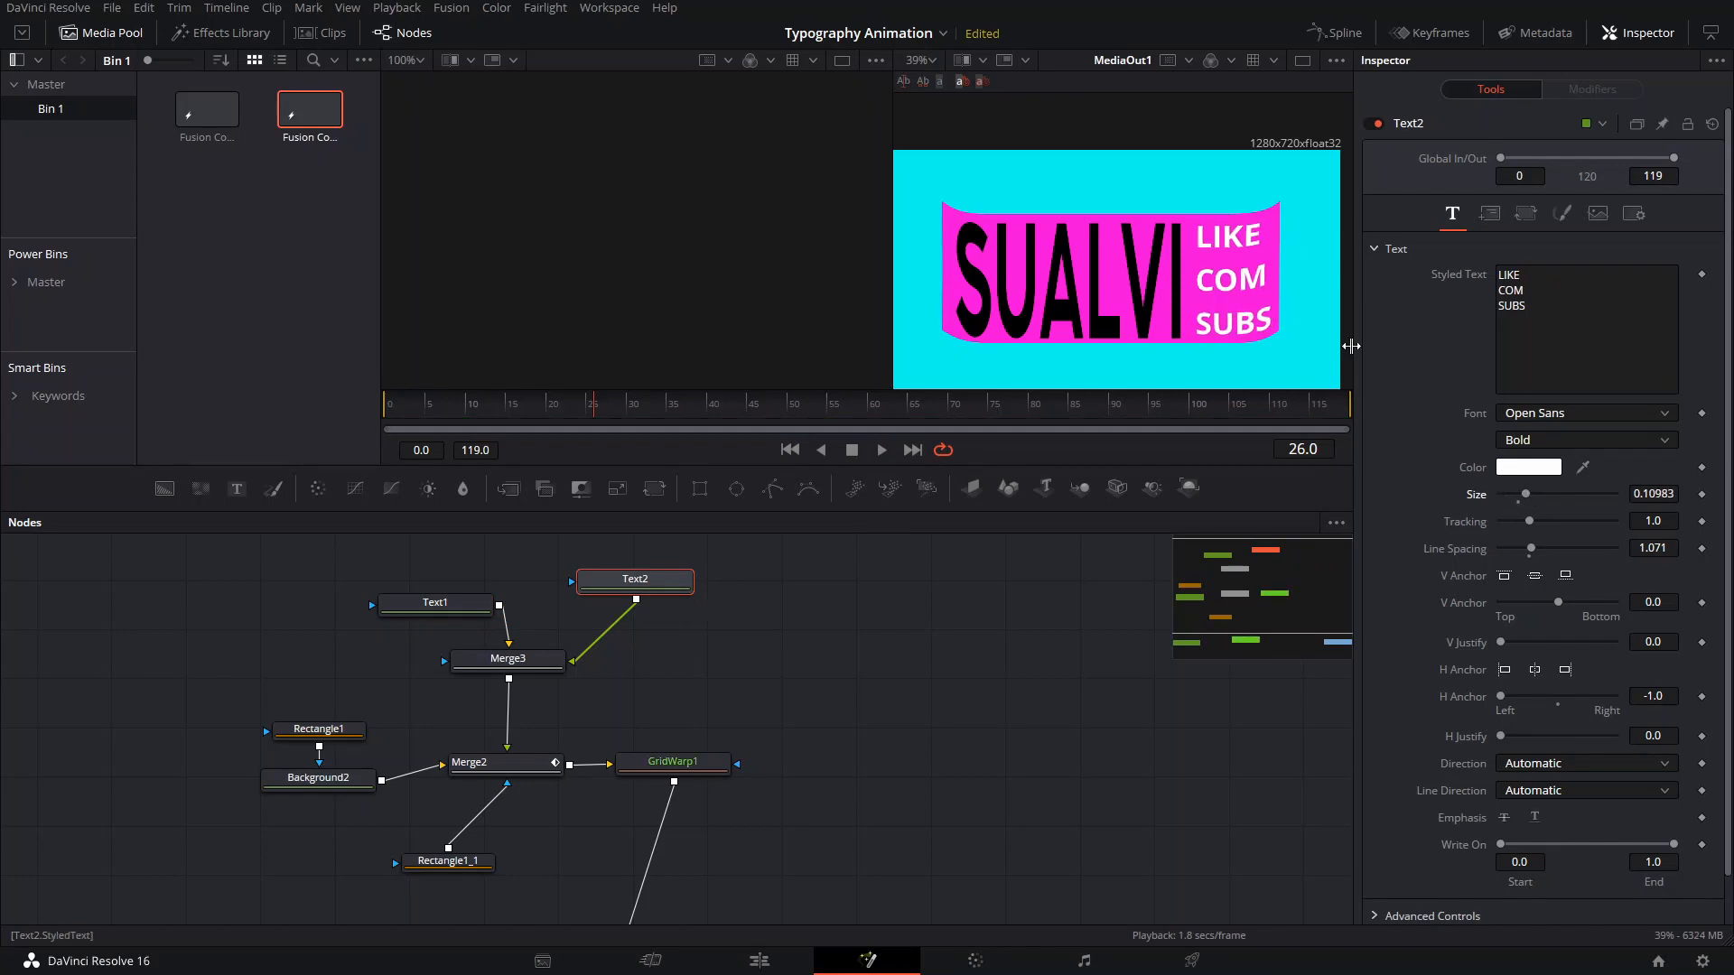
Select Merge2 and scrub back to frame 6 to preview how the resized text scrolls.
click(506, 763)
click(498, 407)
drag(498, 408, 441, 491)
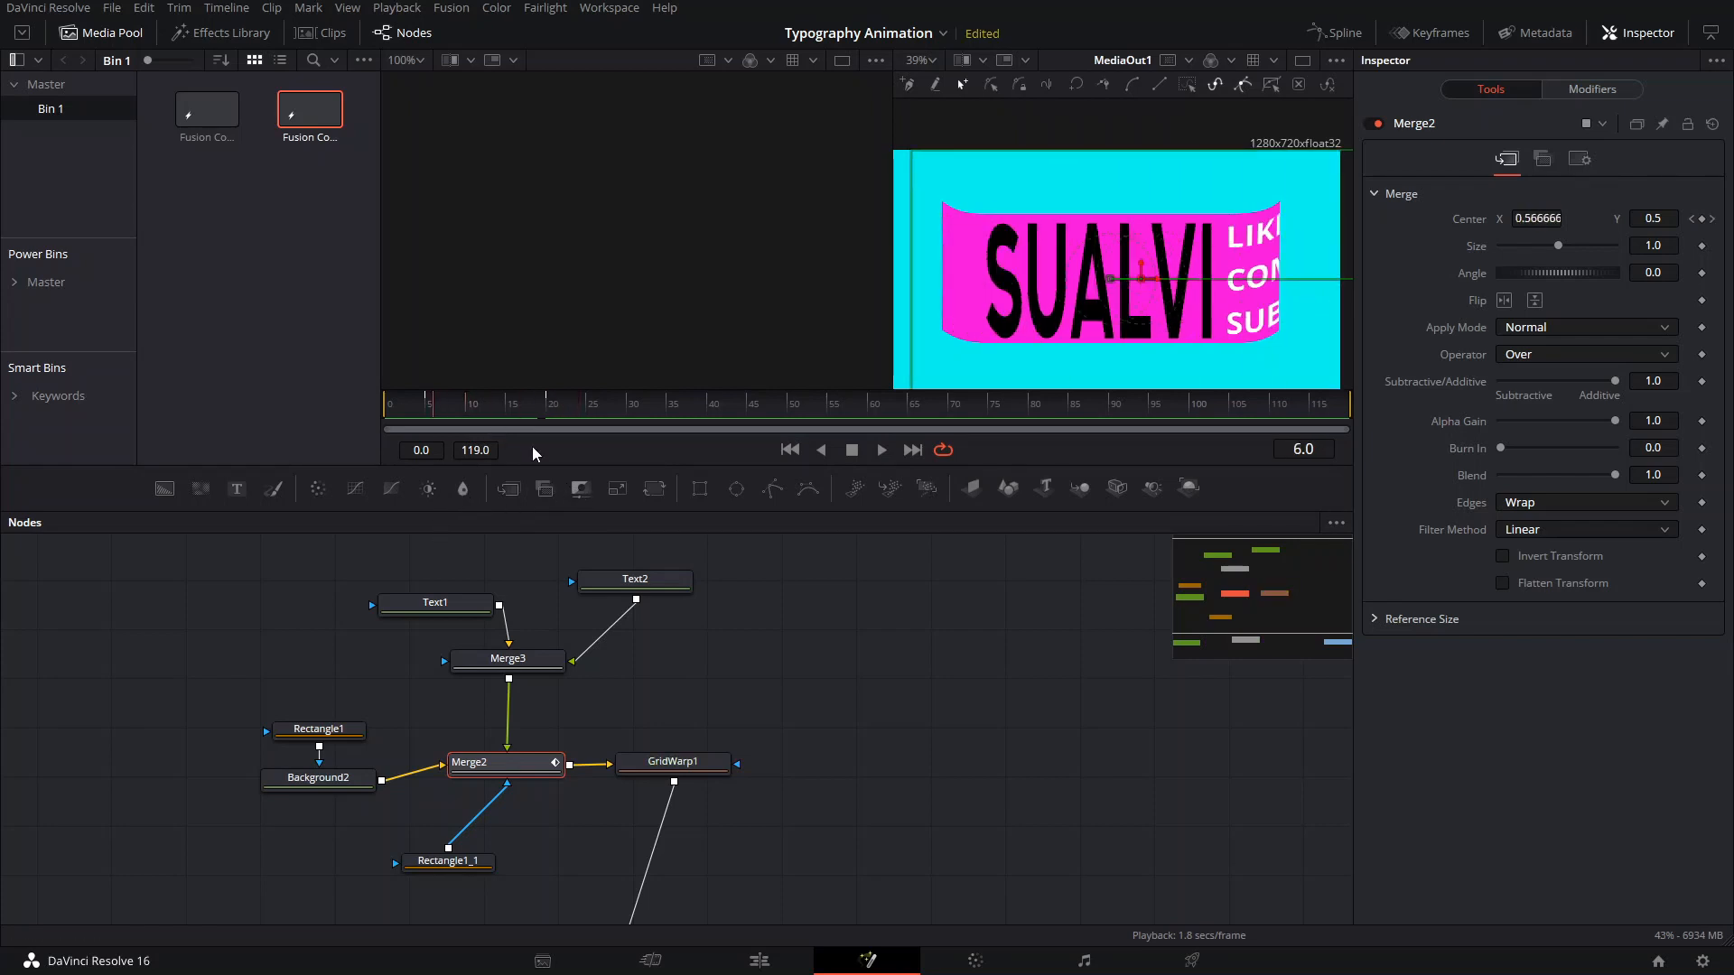
Hold Merge2's Center X at 1.5 with a keyframe shortly after frame 20, and set it to 2.5 at frame 40.
click(569, 408)
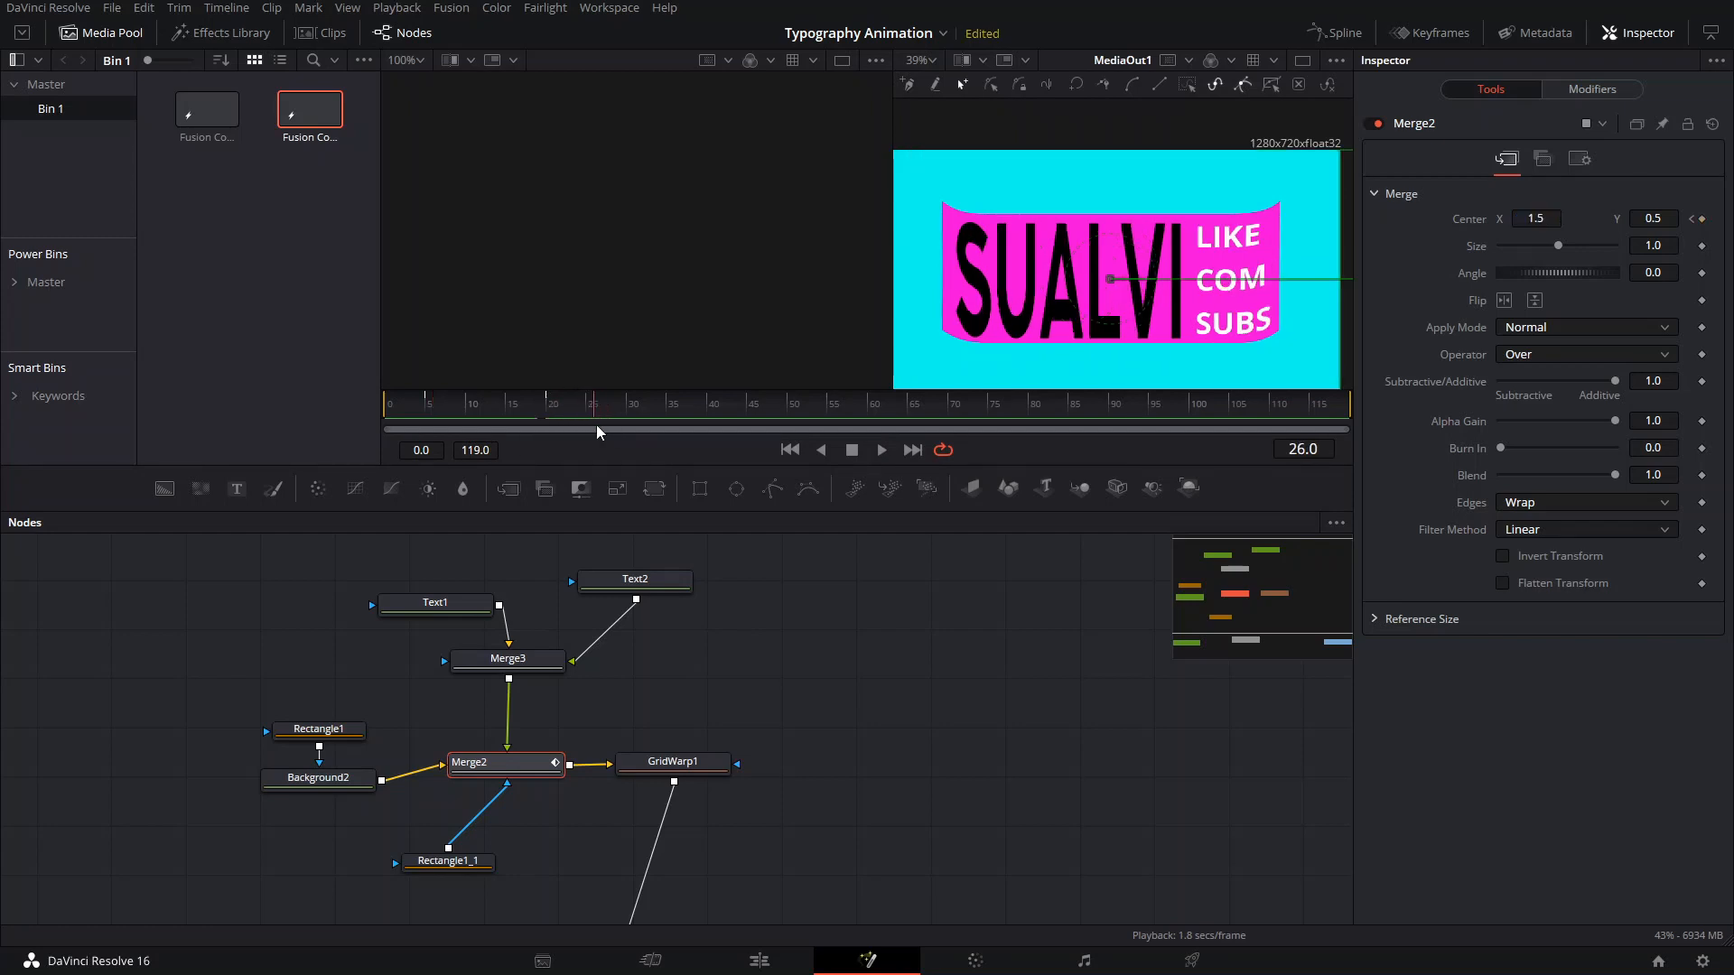
click(1702, 219)
click(1535, 219)
text(2.)
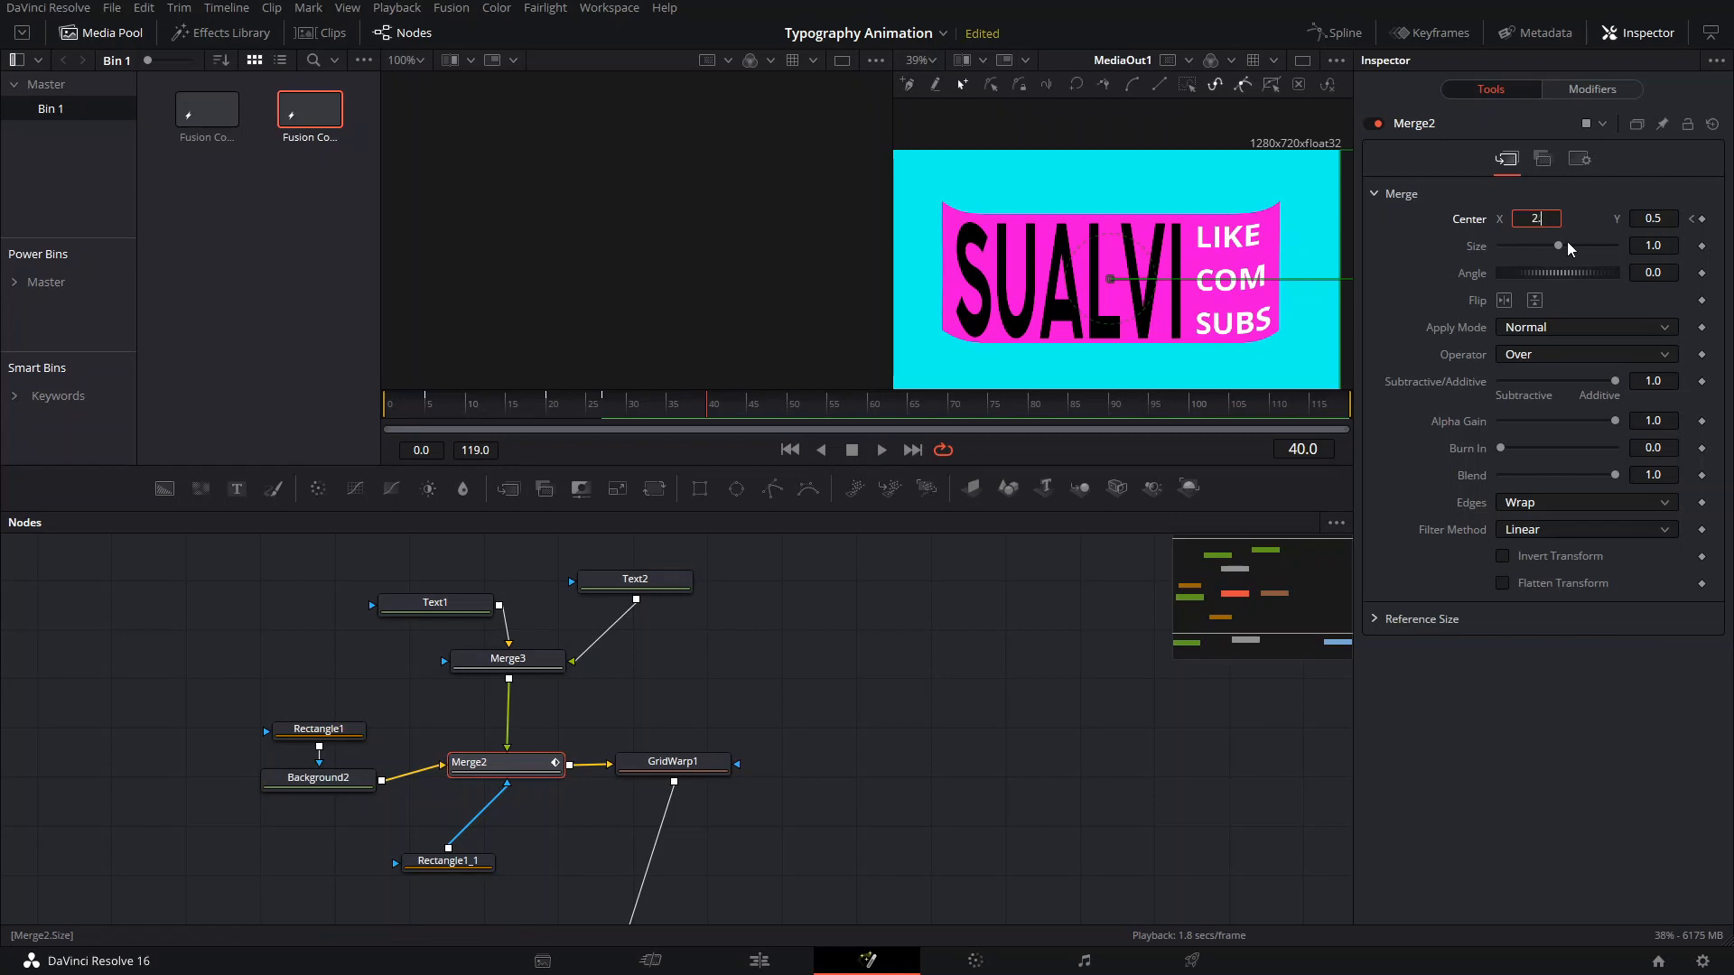
text(5)
key(Return)
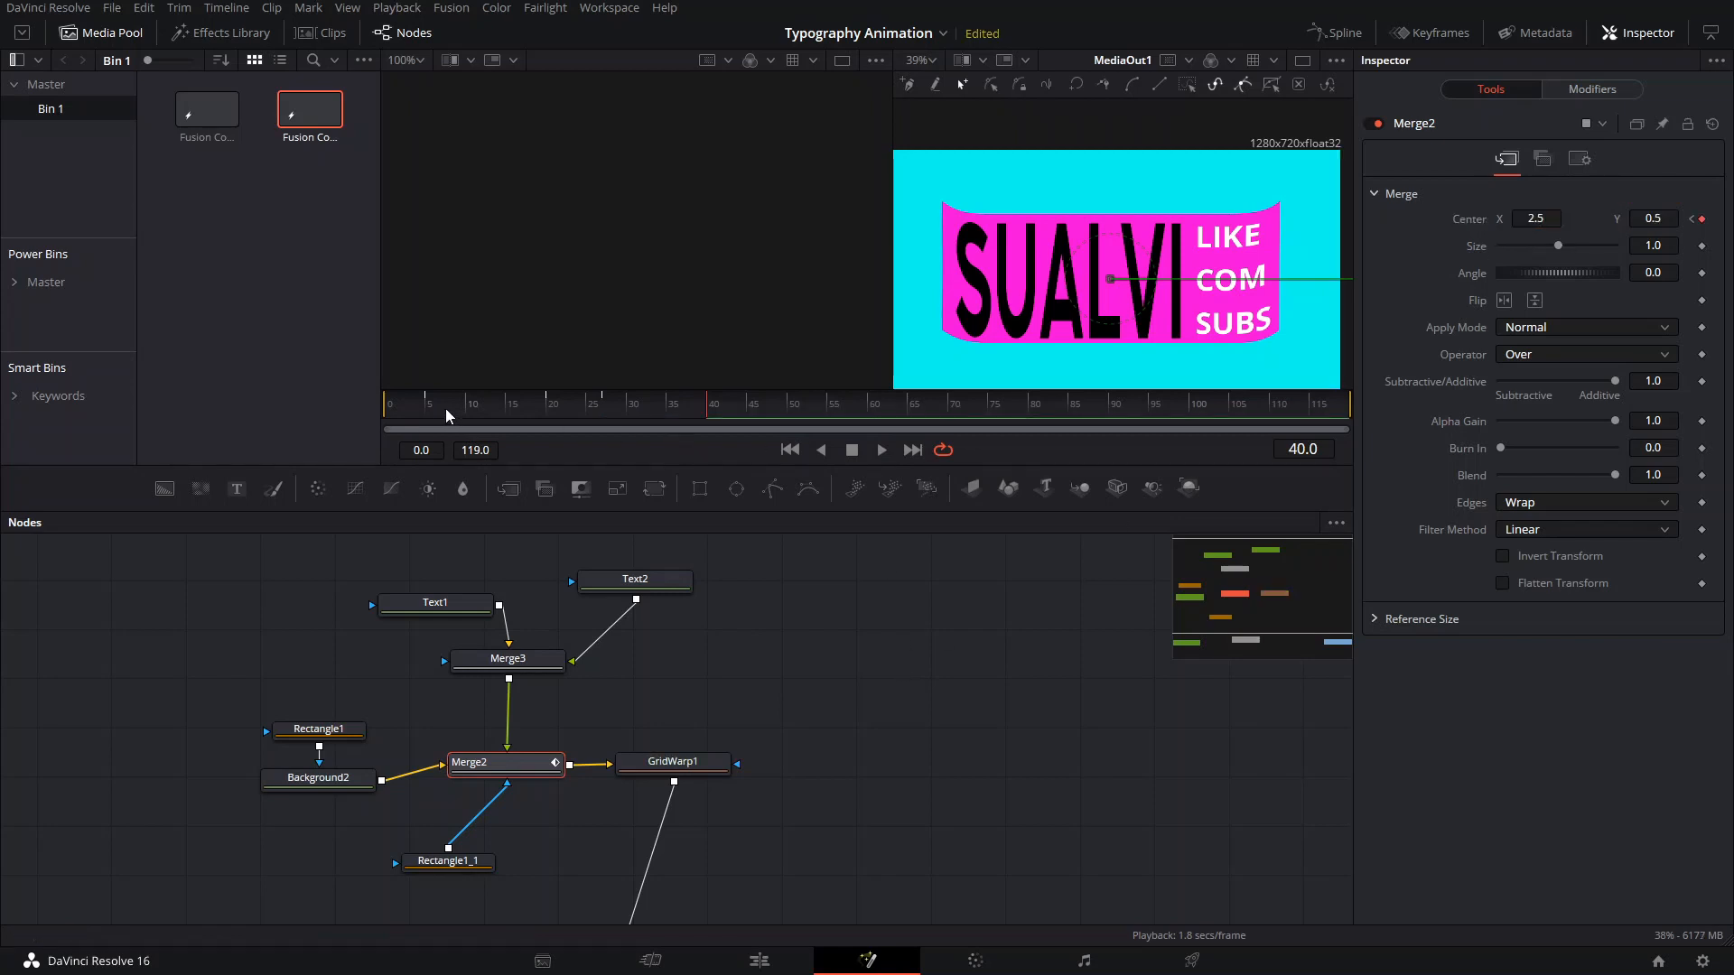
Scrub through the second text scroll and limit the render range to frames 0 to 41.
drag(446, 411, 690, 420)
click(952, 692)
drag(502, 416, 468, 416)
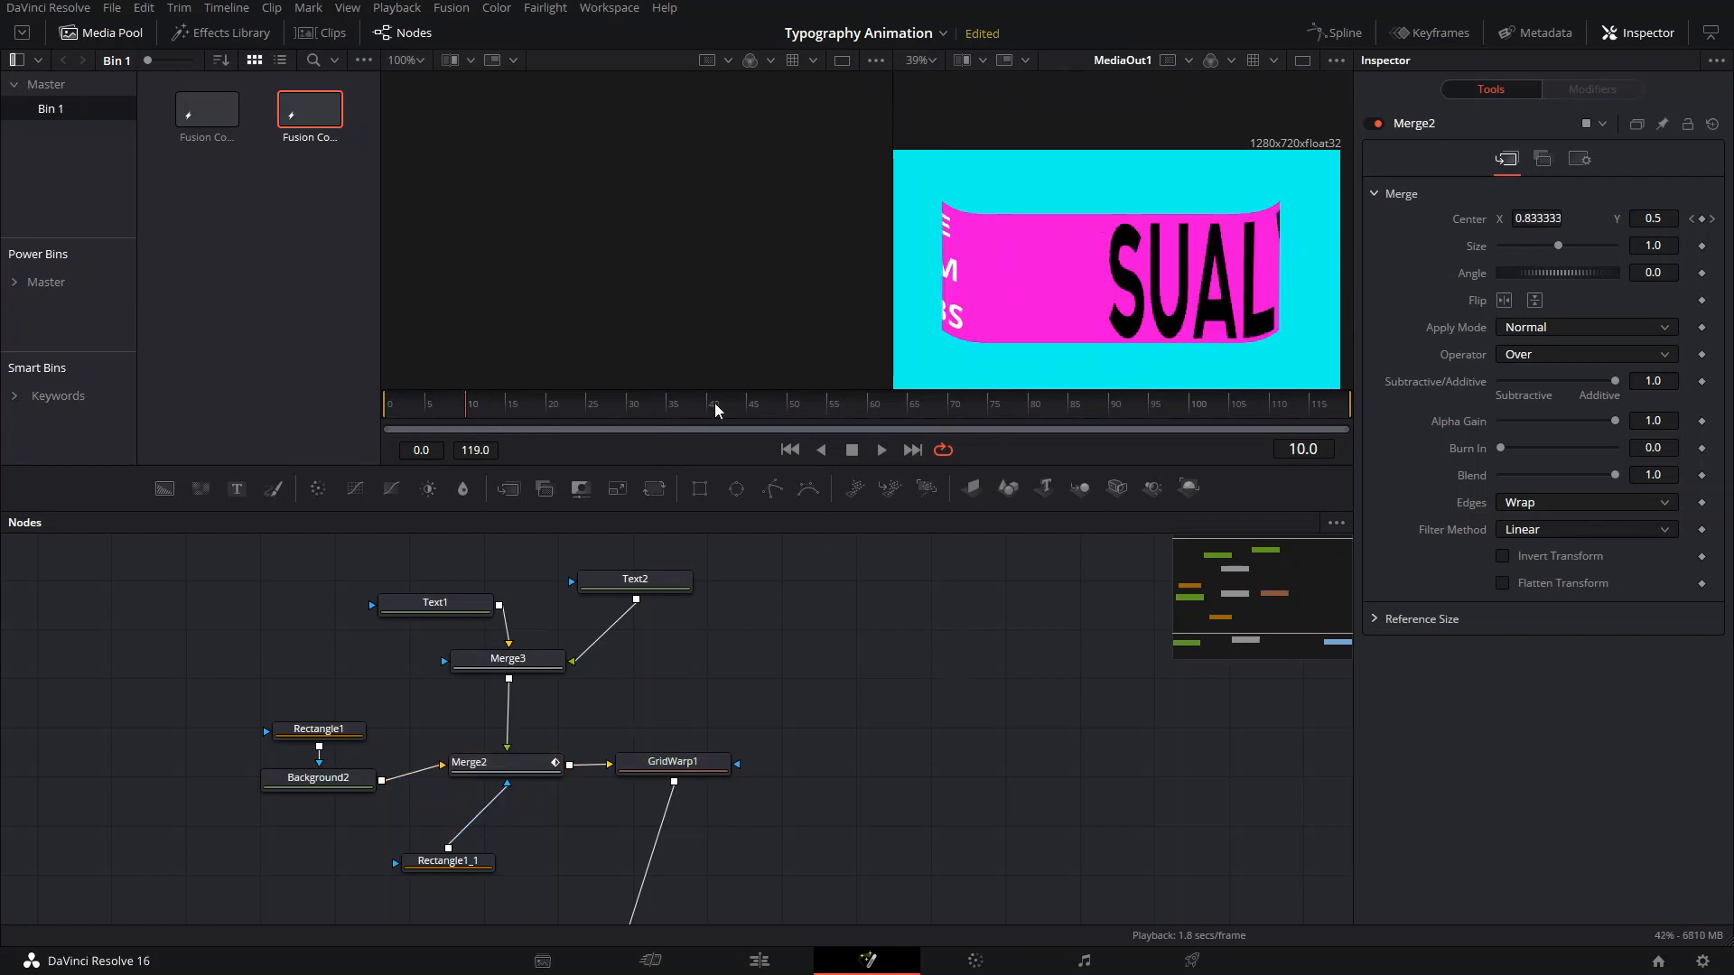
drag(721, 404, 358, 434)
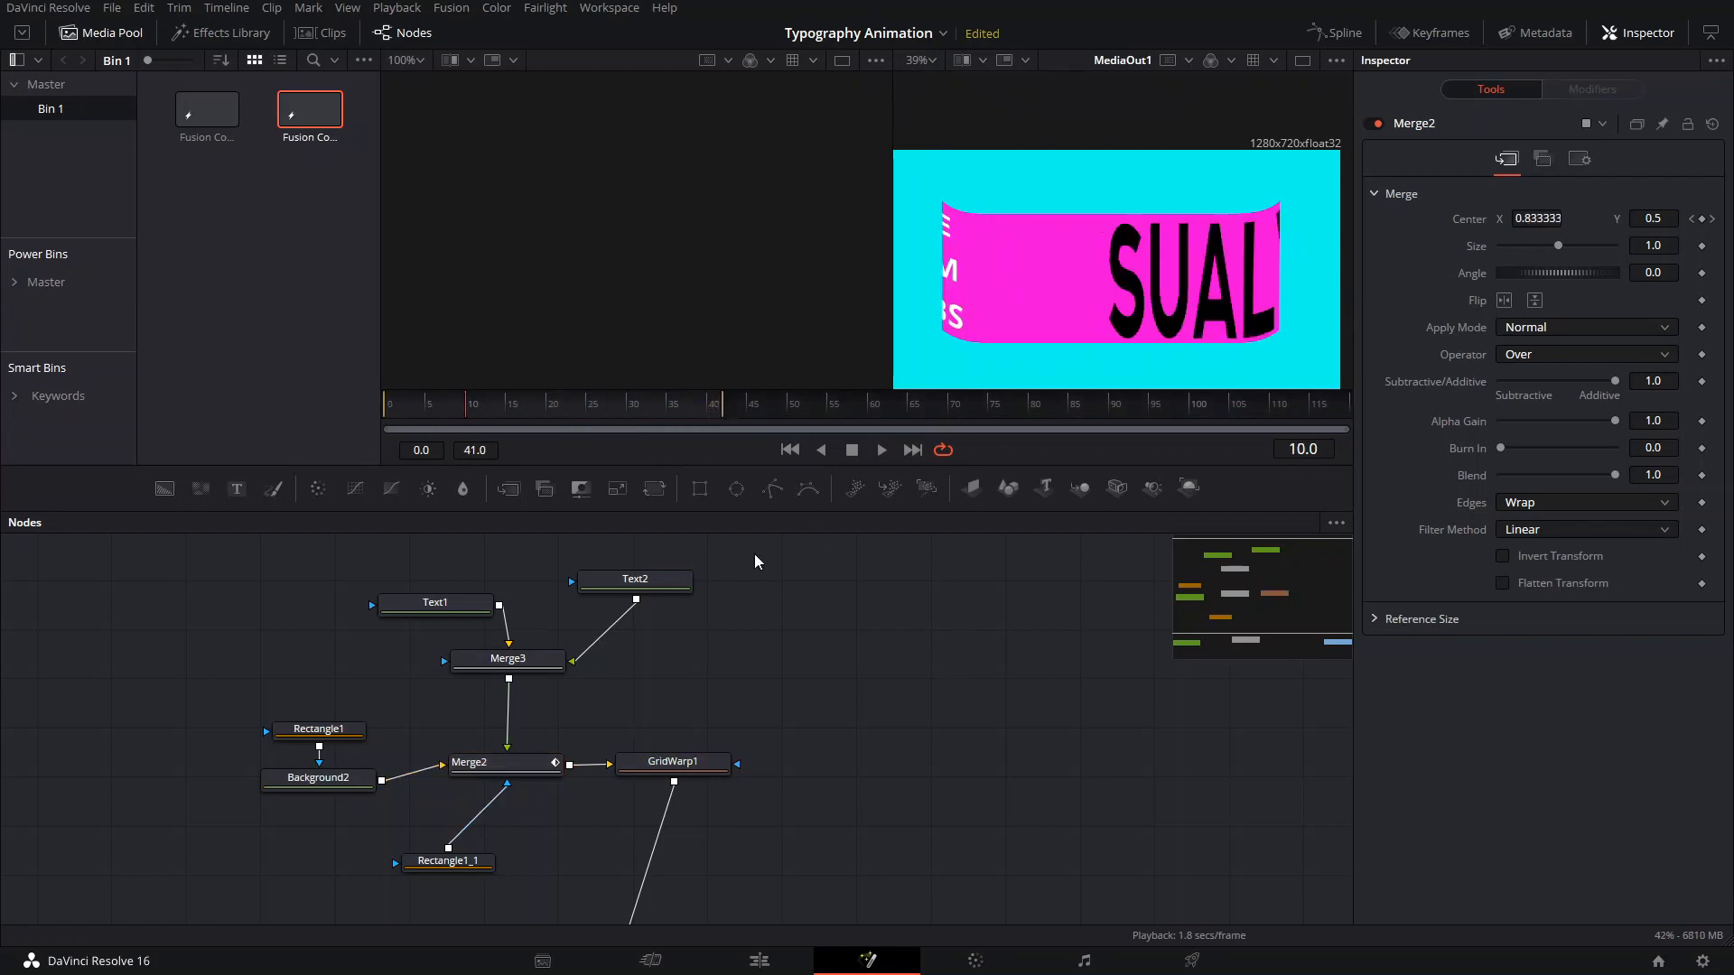
Play the looping banner animation in the viewer and save the project.
key(space)
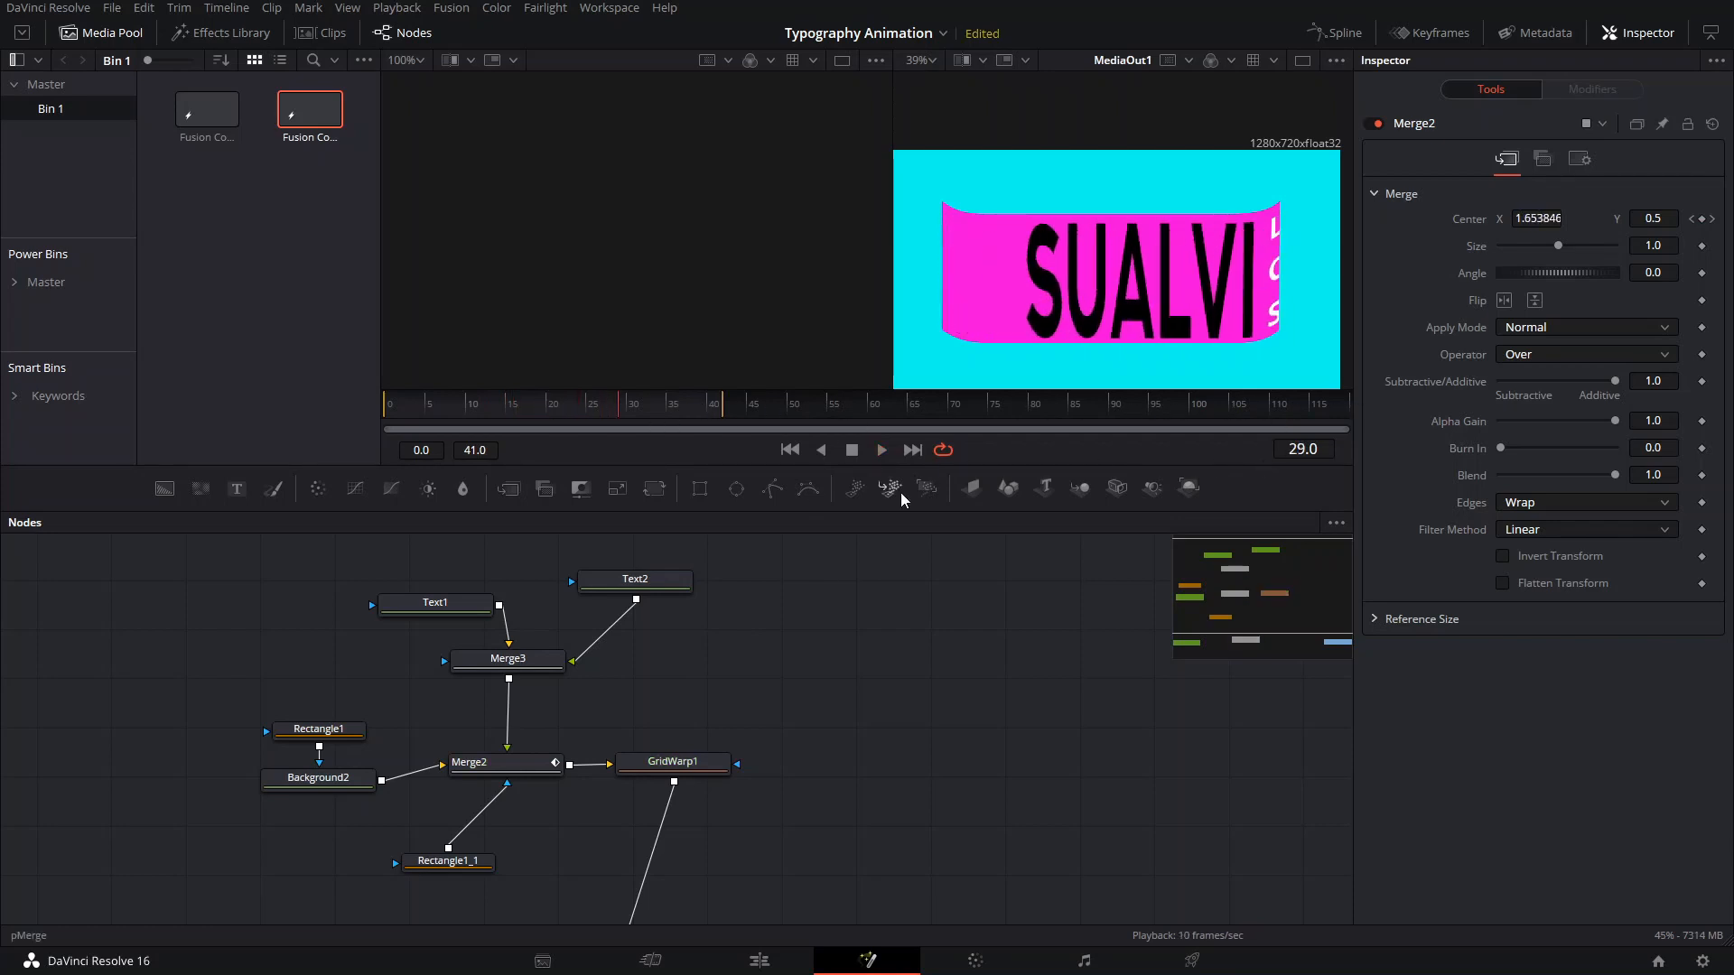
key(ctrl+s)
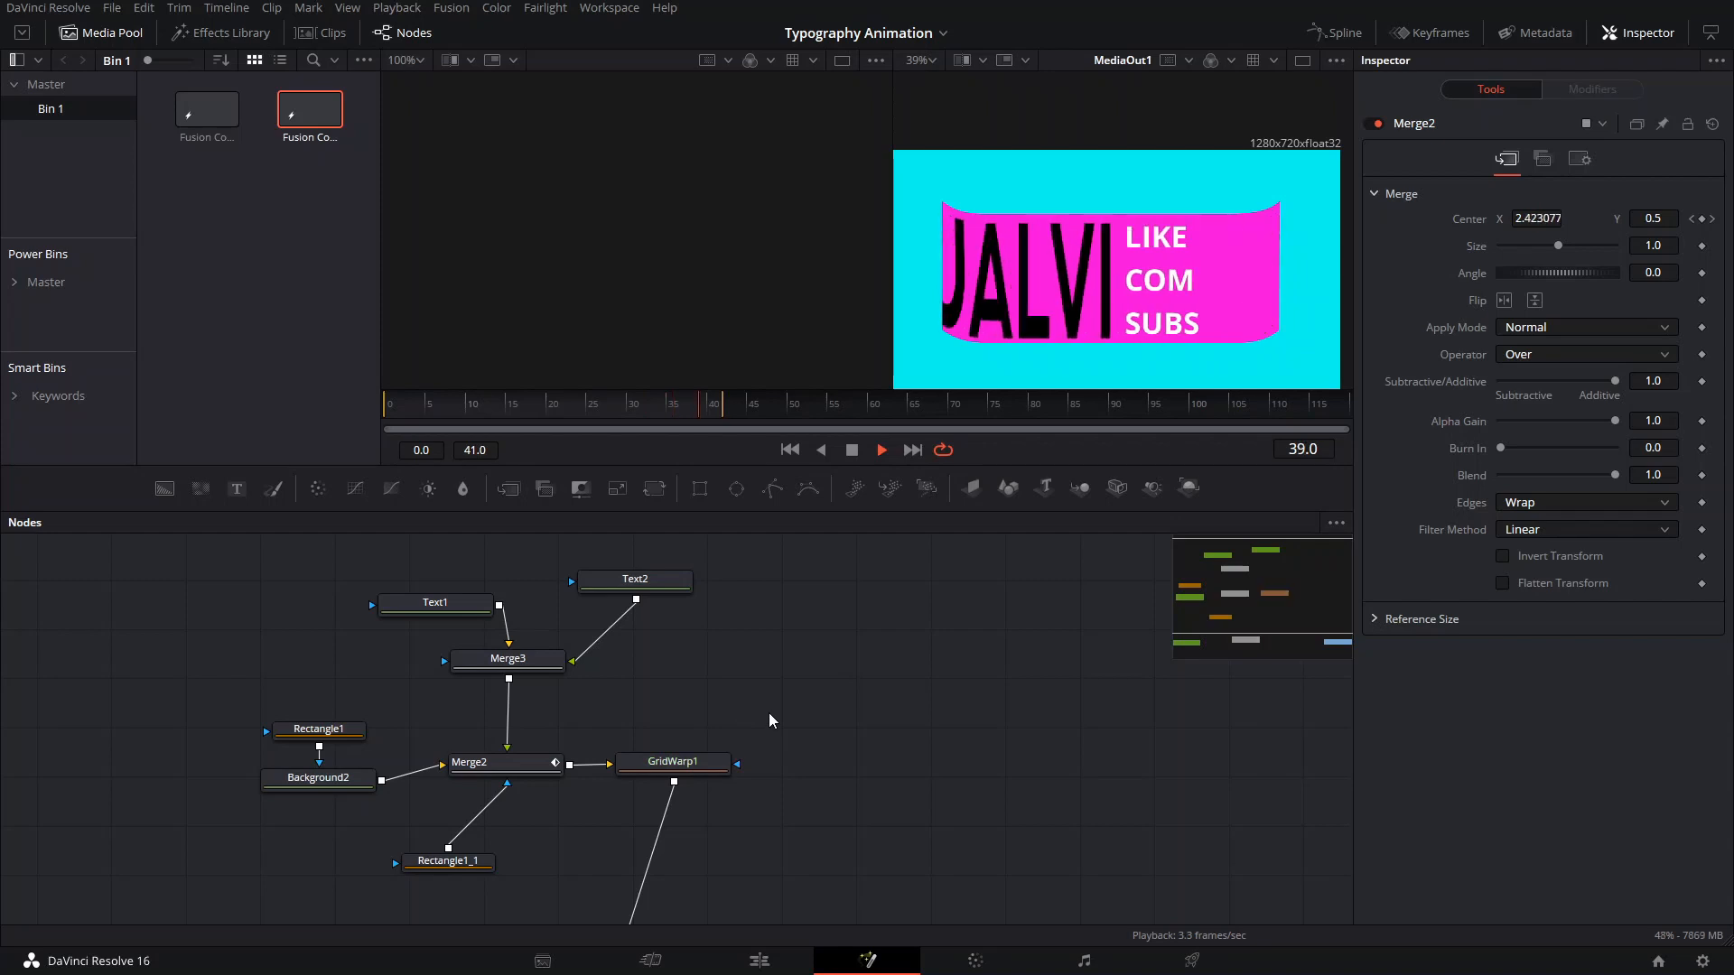
key(space)
scroll(1041, 354, down, 3)
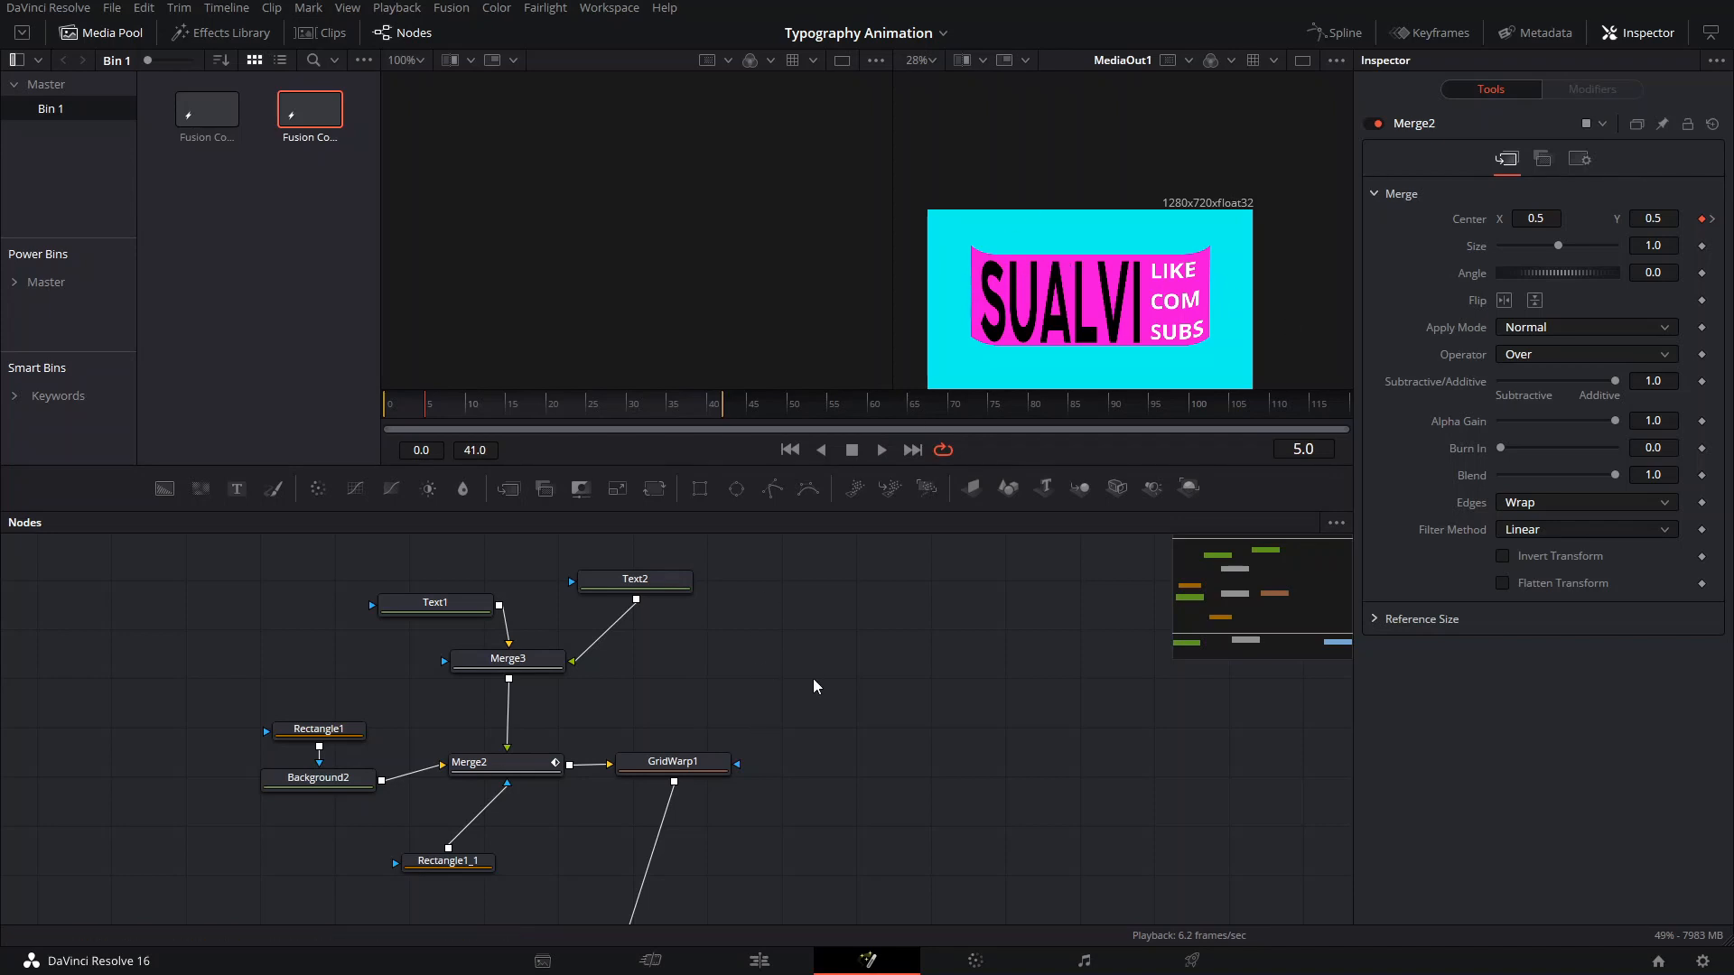
Select all banner nodes from Text1 to GridWarp1 and move the group aside to free space in the node graph.
drag(242, 567, 621, 867)
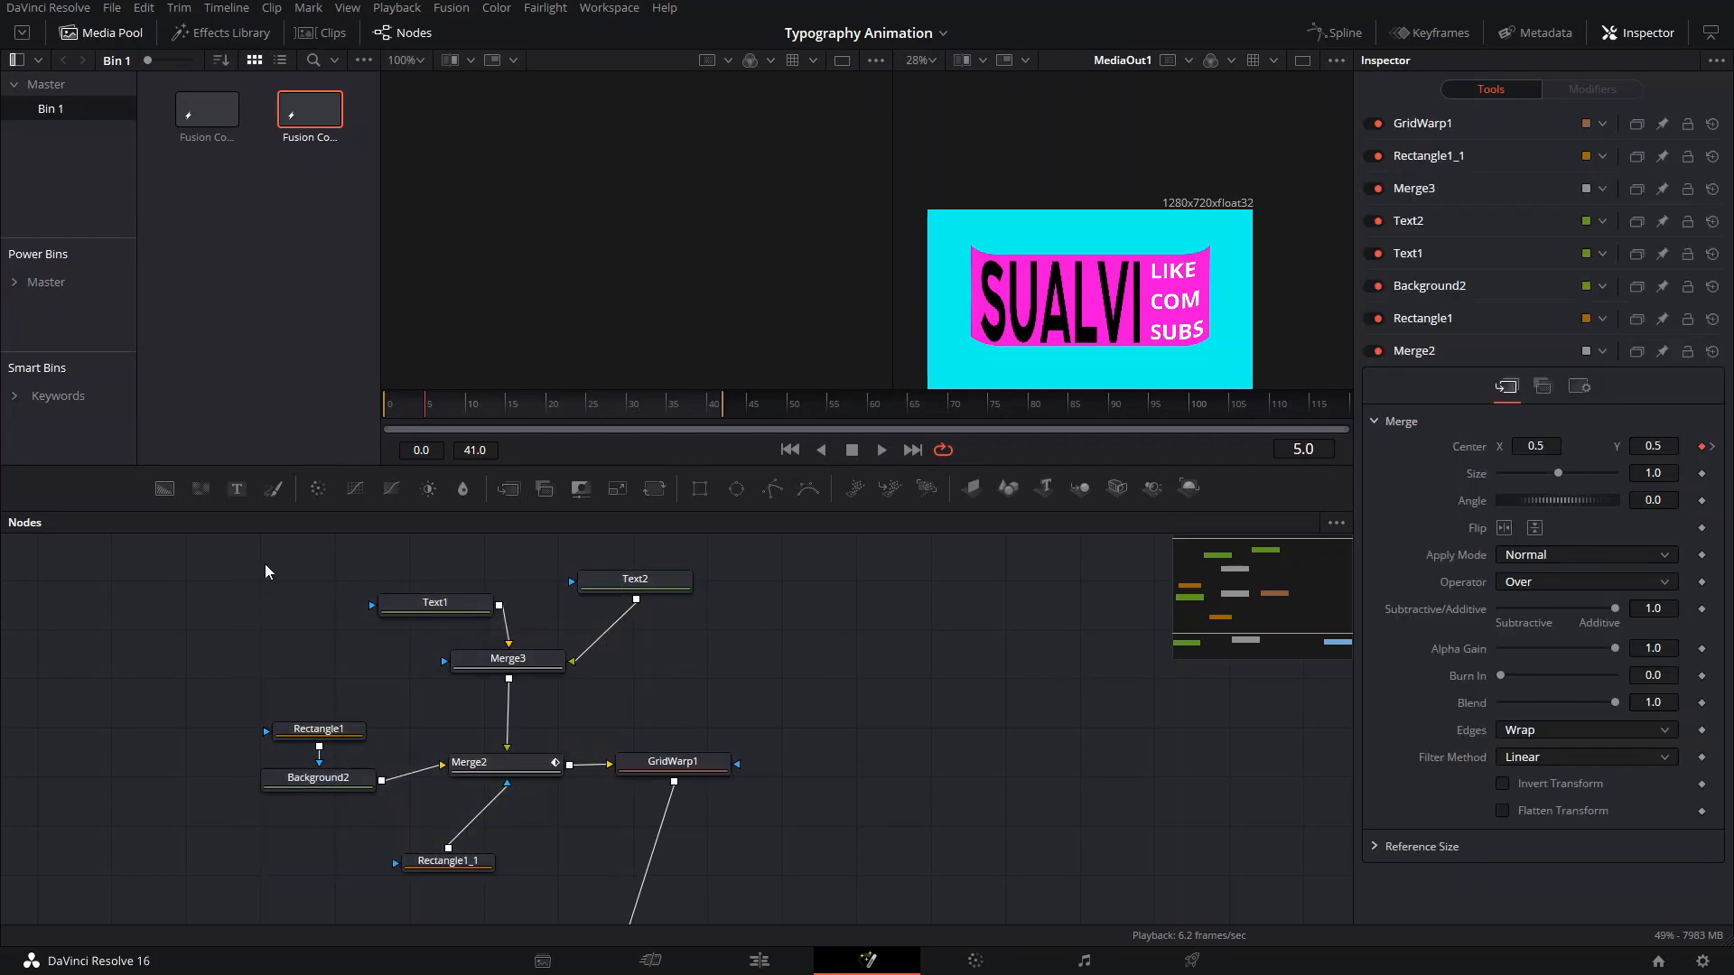
drag(273, 551, 648, 875)
click(649, 773)
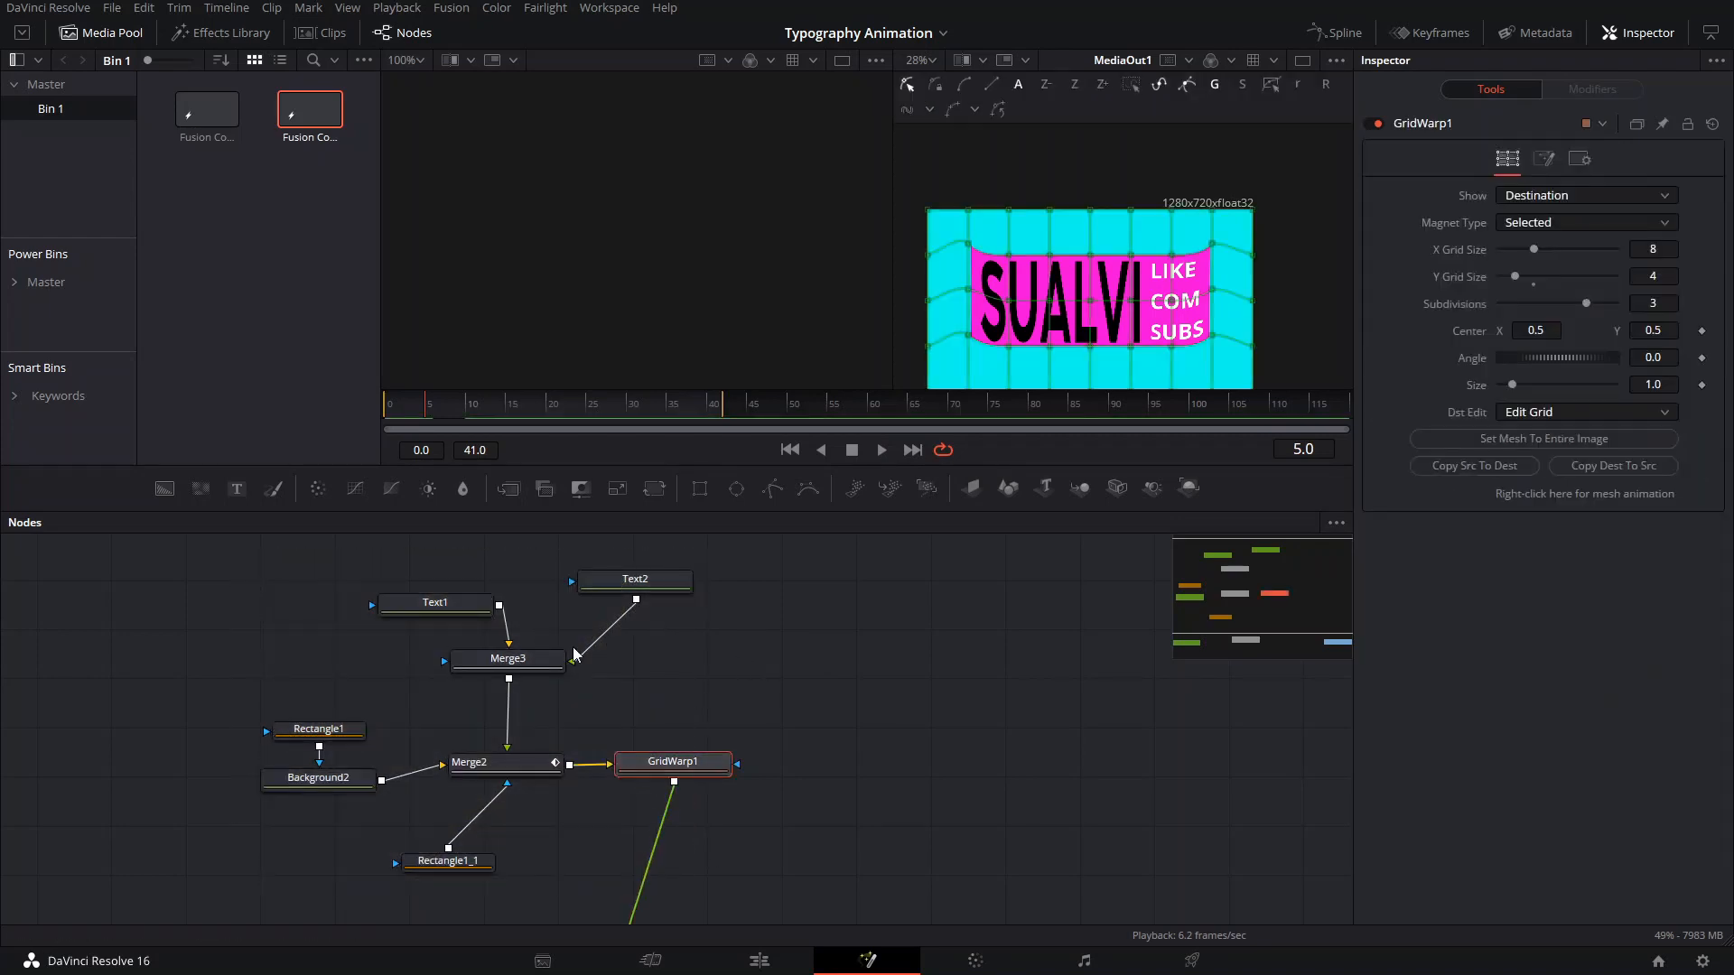
drag(278, 572, 636, 873)
drag(630, 771, 362, 746)
drag(664, 683, 856, 676)
click(870, 620)
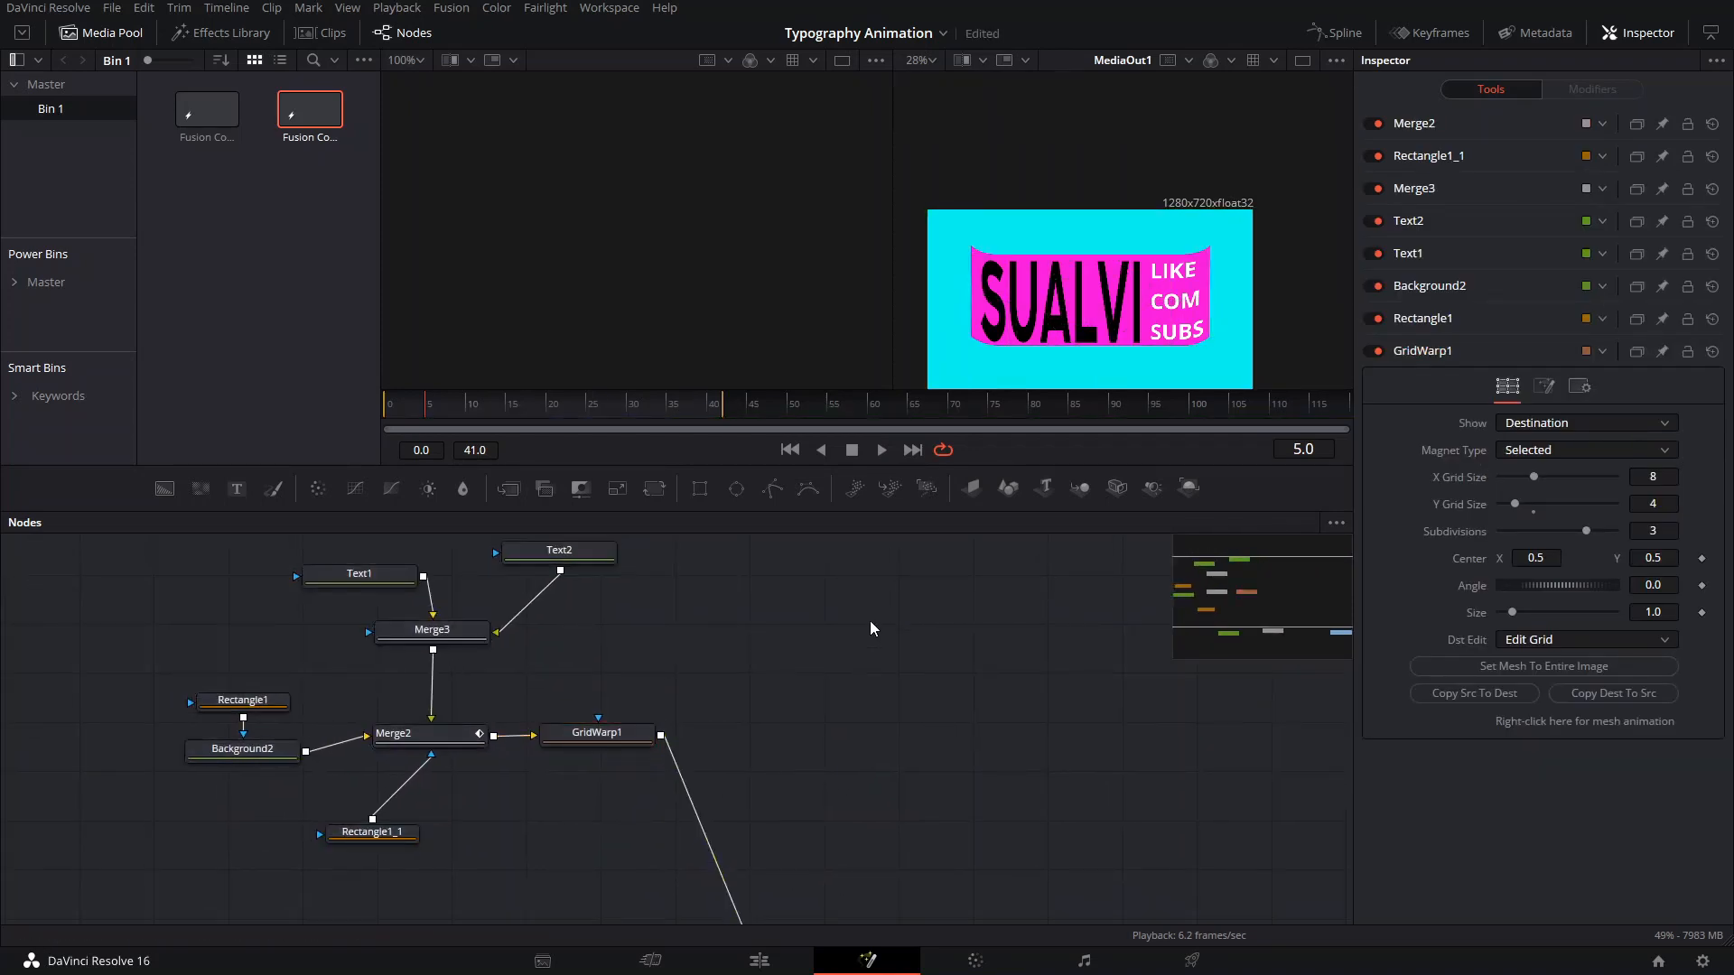
Duplicate the complete banner node group, from the text nodes through GridWarp1, and place the copy beside the original.
drag(252, 561, 617, 894)
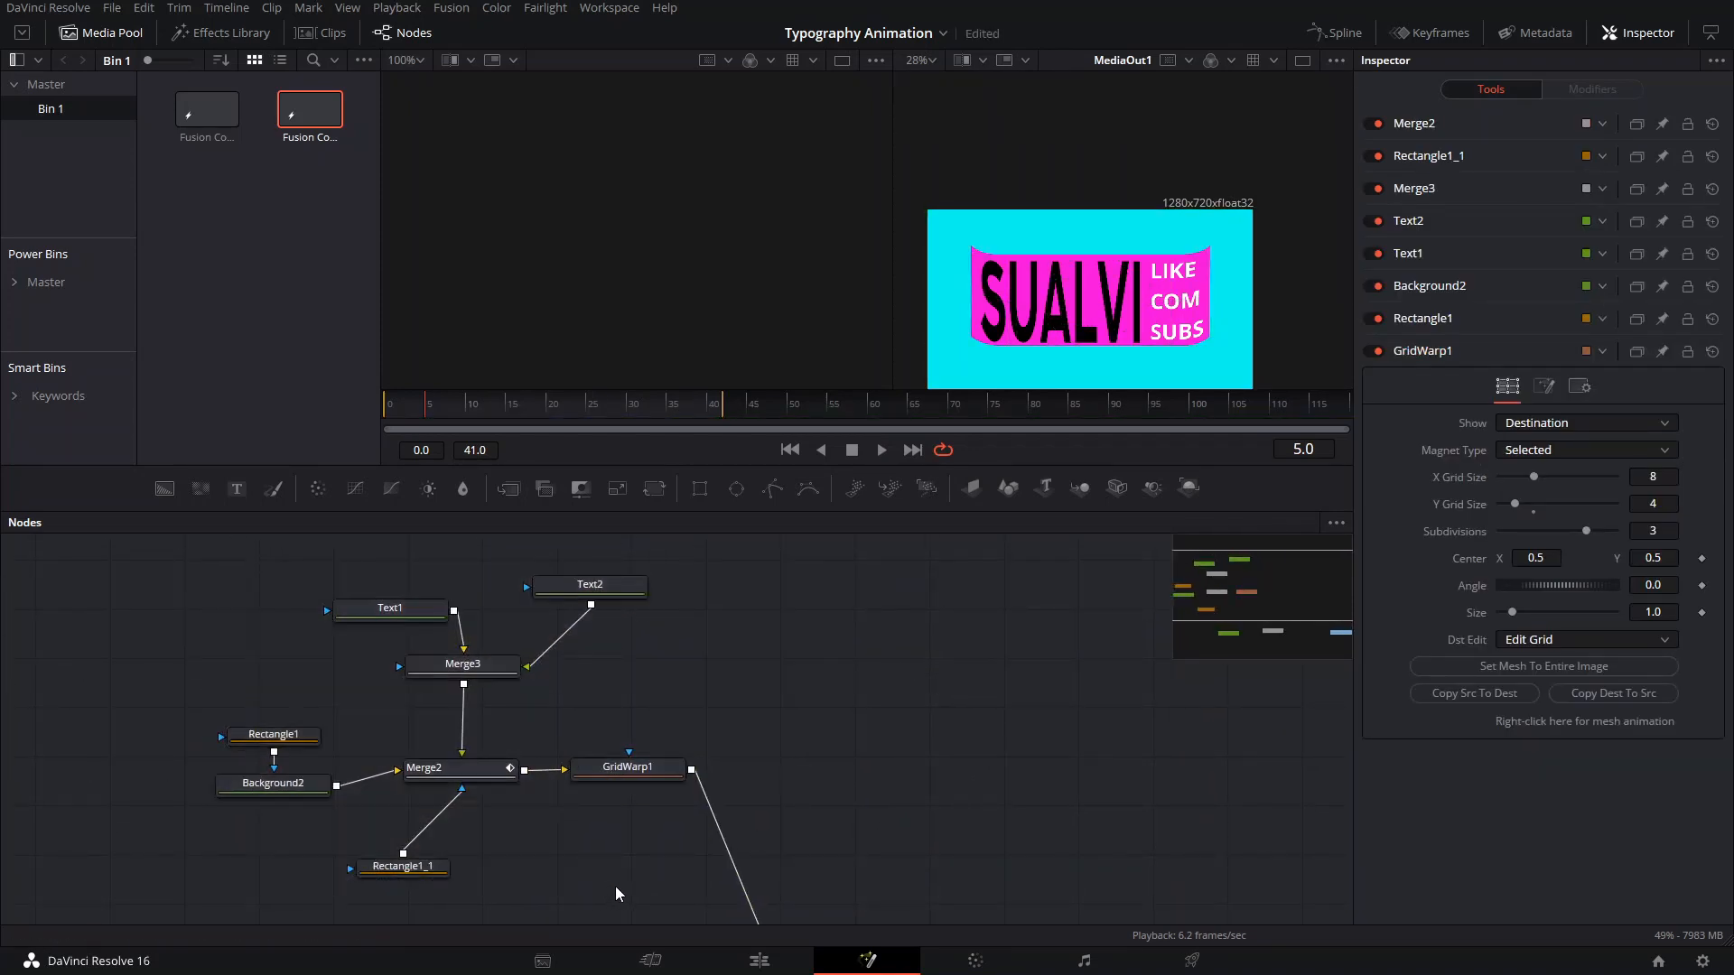
drag(252, 555, 637, 877)
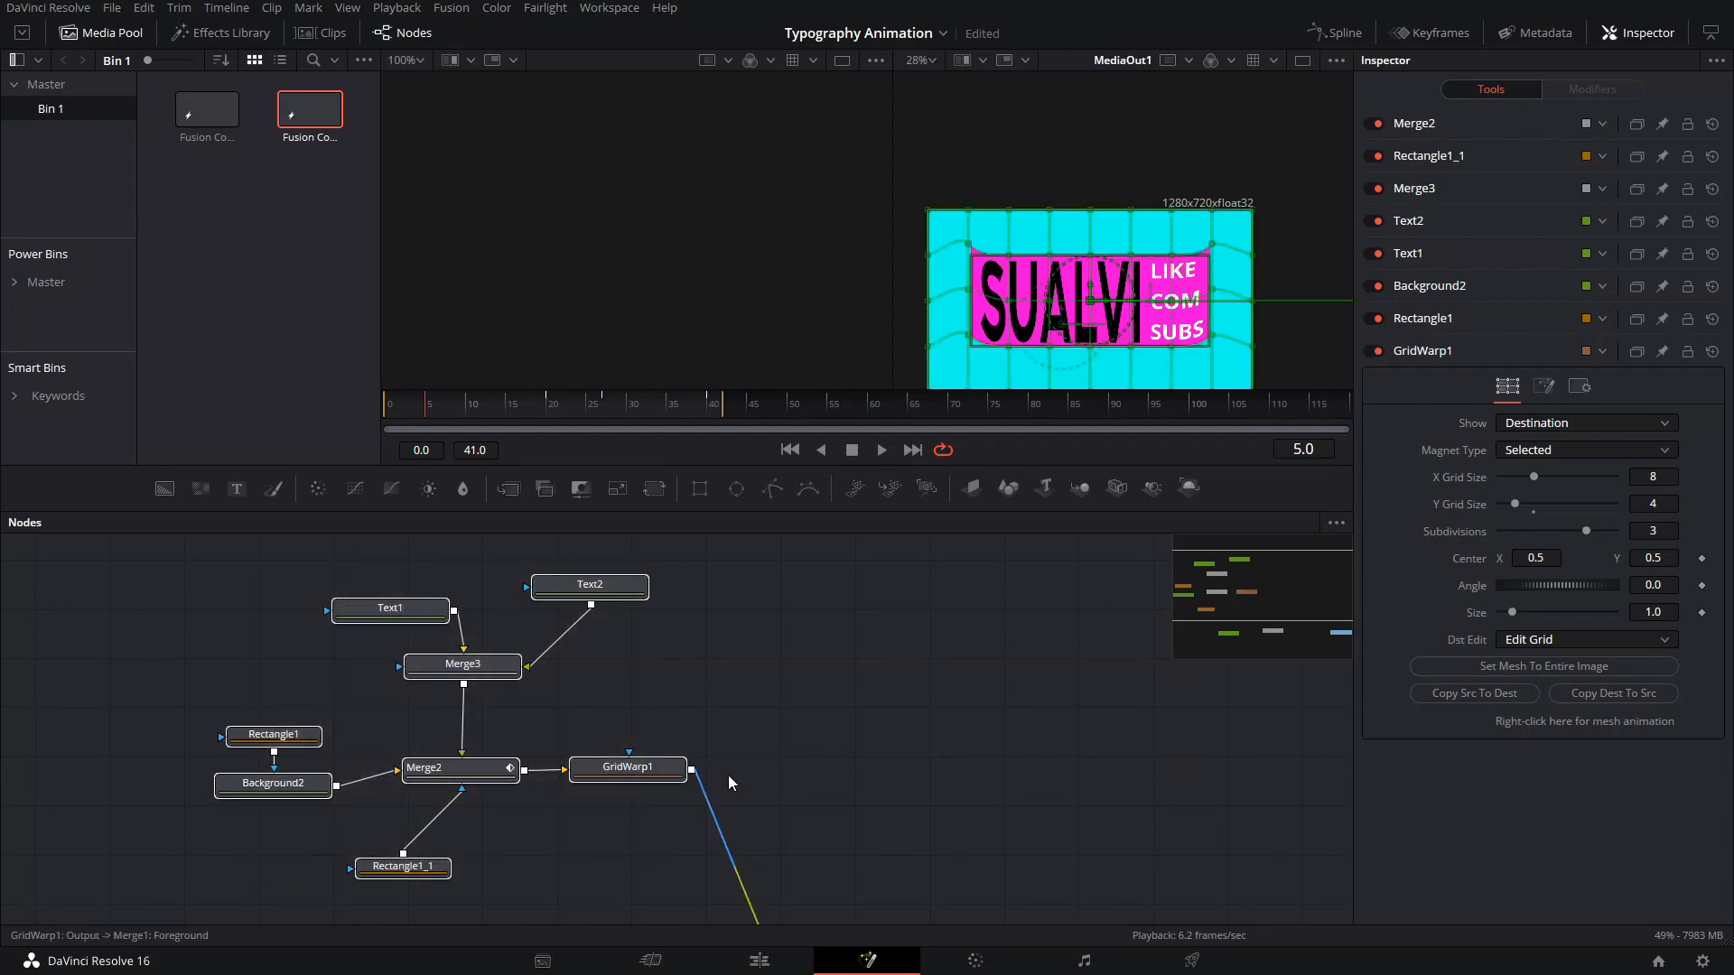
drag(782, 677, 663, 841)
click(826, 737)
drag(793, 728, 653, 590)
key(ctrl+v)
key(ctrl+z)
drag(626, 623, 703, 622)
mouse_move(686, 757)
mouse_down()
mouse_move(697, 697)
mouse_move(710, 774)
mouse_up()
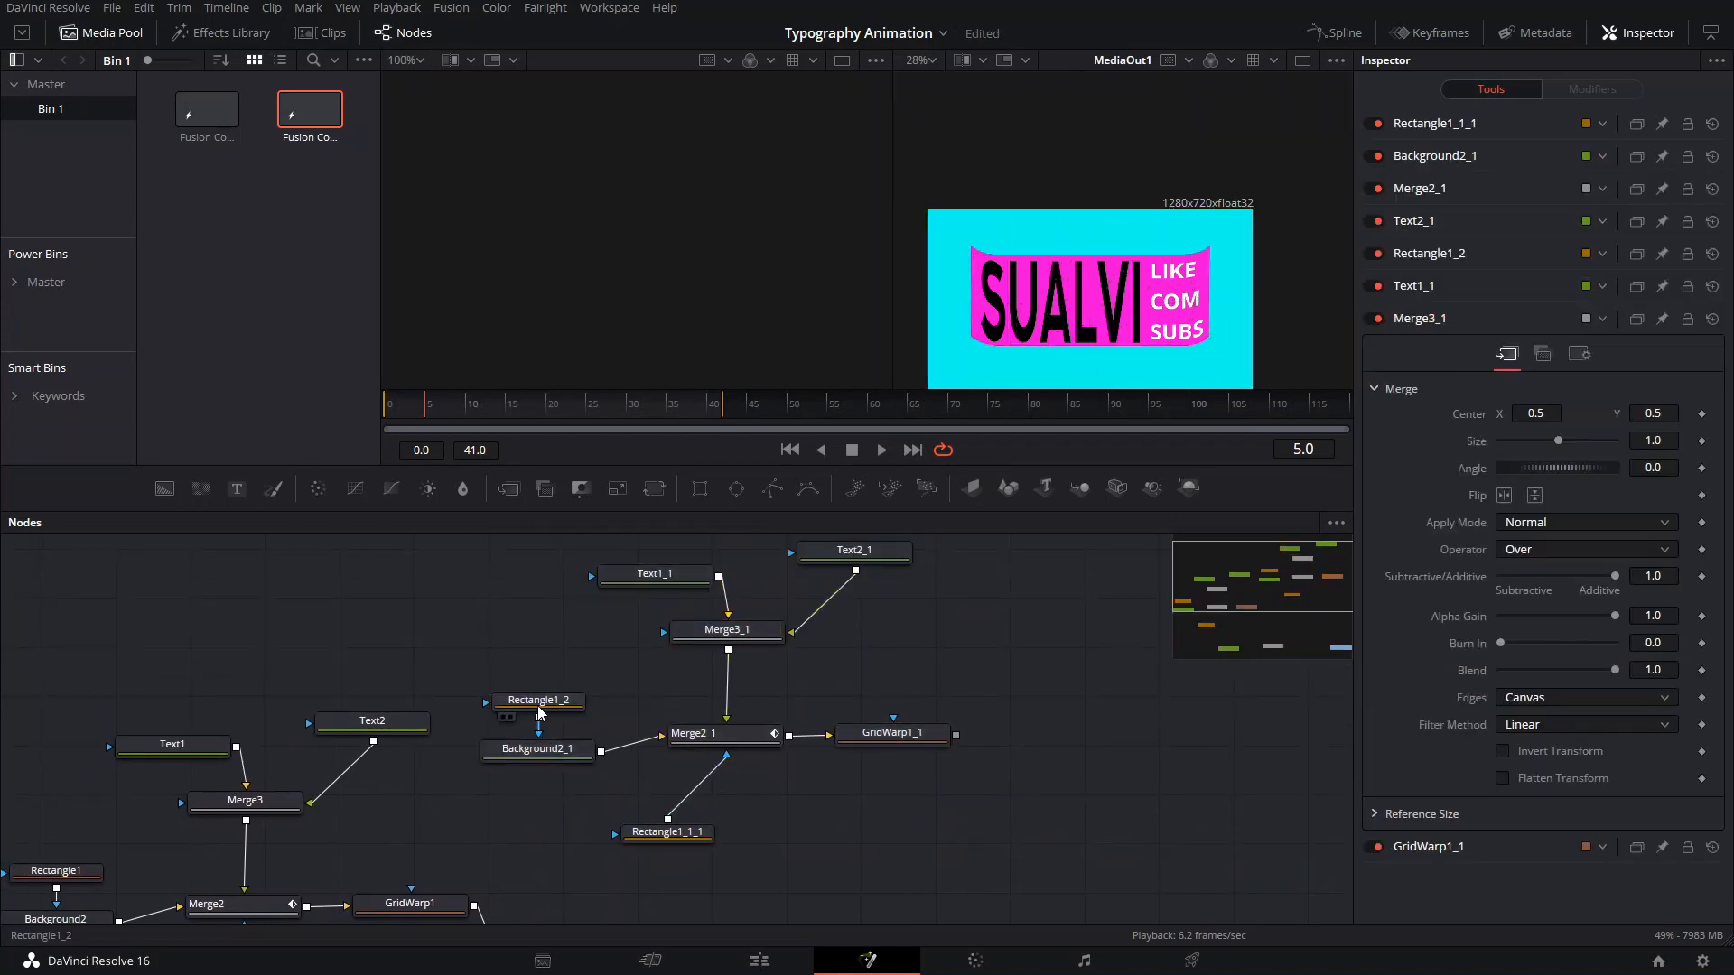
Arrange the duplicated banner nodes compactly, stacking Merge3_1, Merge2_1 and GridWarp1_1 with their text, background and mask nodes beside them.
drag(538, 700, 526, 597)
drag(578, 749, 569, 650)
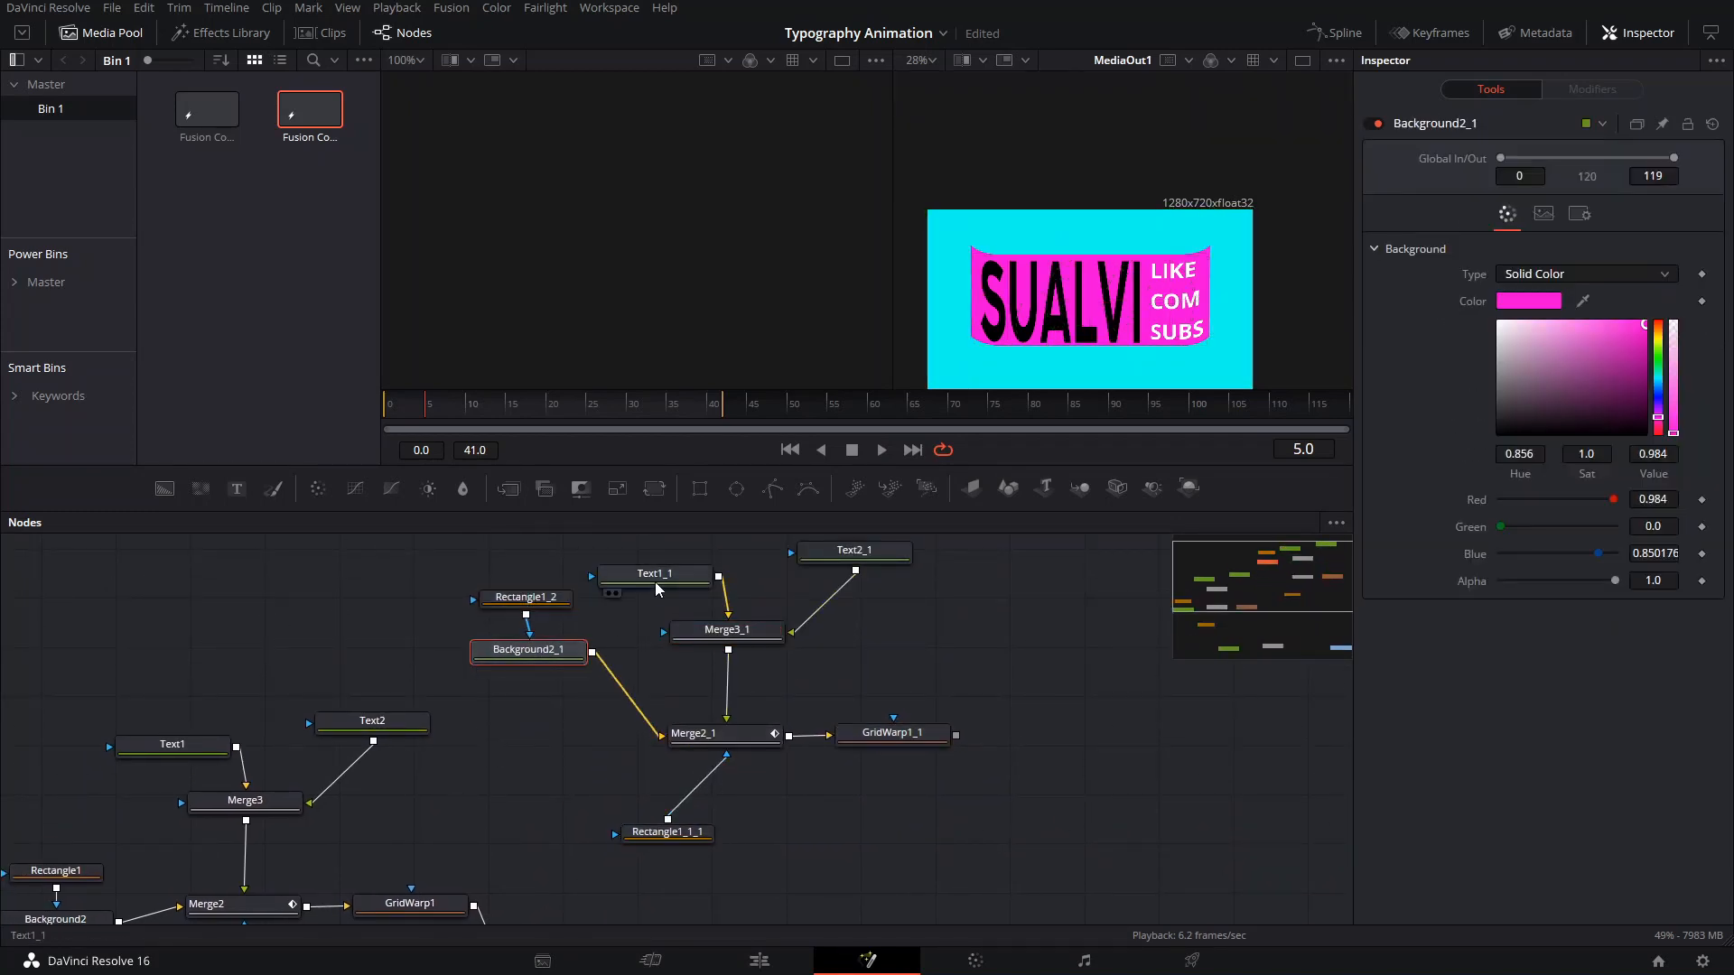
drag(654, 575, 673, 695)
drag(831, 554, 811, 622)
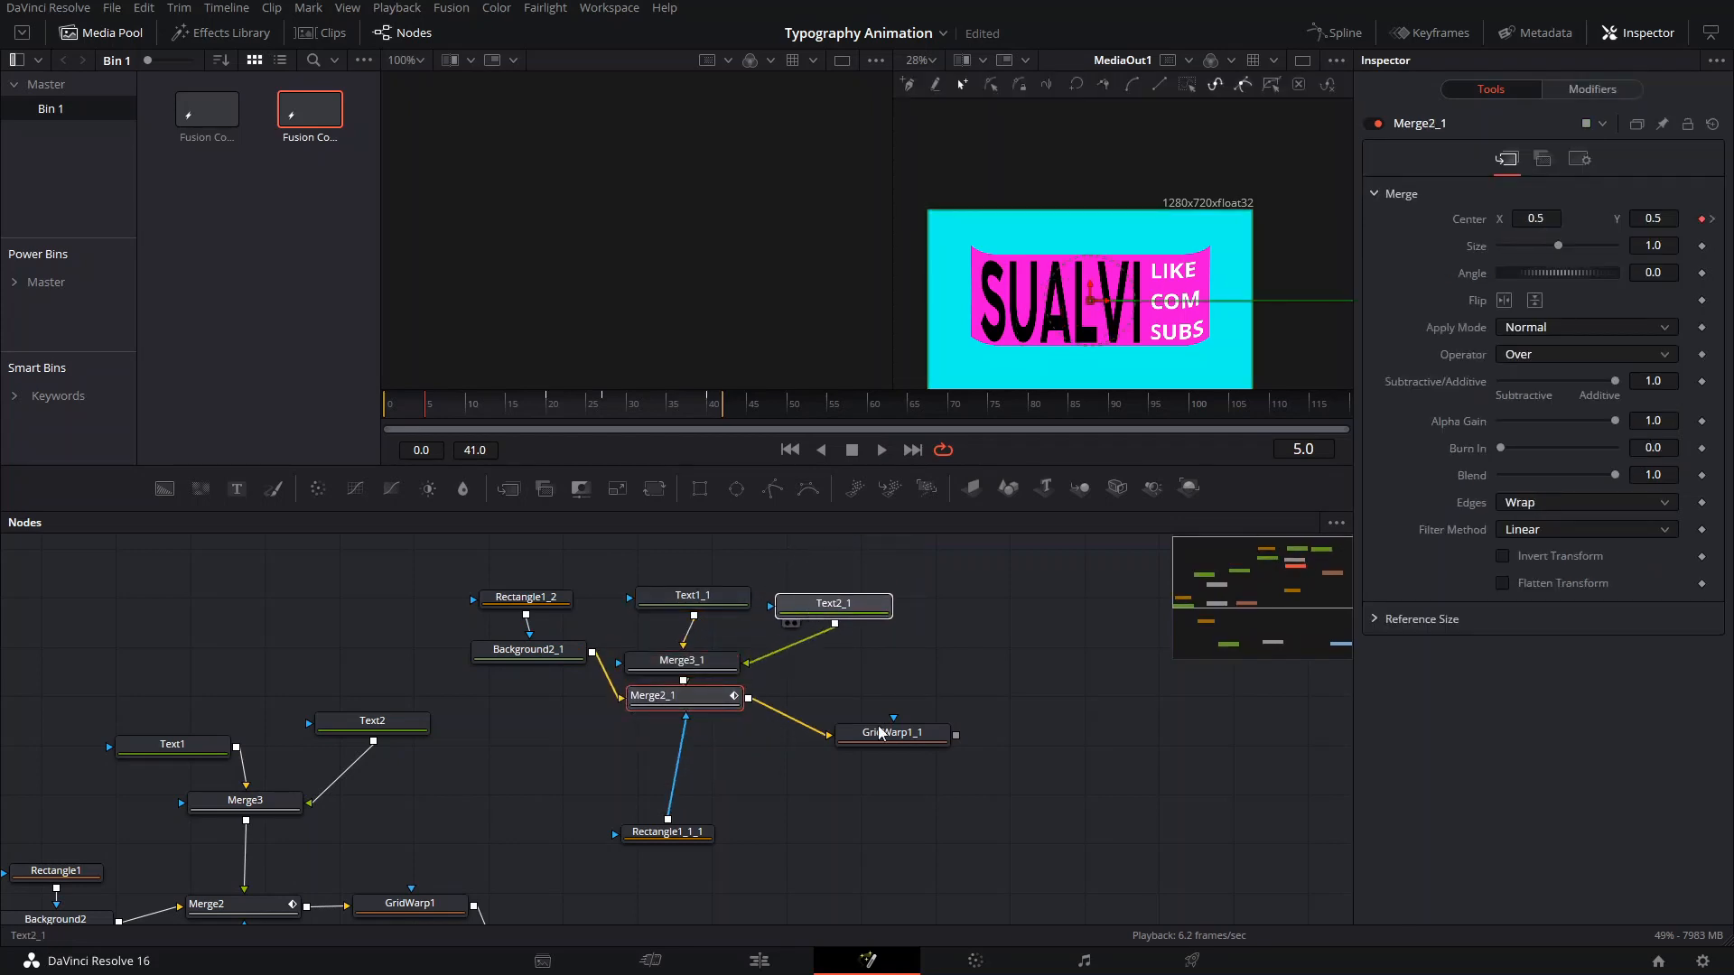
drag(879, 729, 814, 694)
drag(665, 840, 815, 710)
Merge the output of GridWarp1_1 with GridWarp1 and position the new merge node below the duplicated banner group.
drag(705, 754, 528, 848)
click(861, 775)
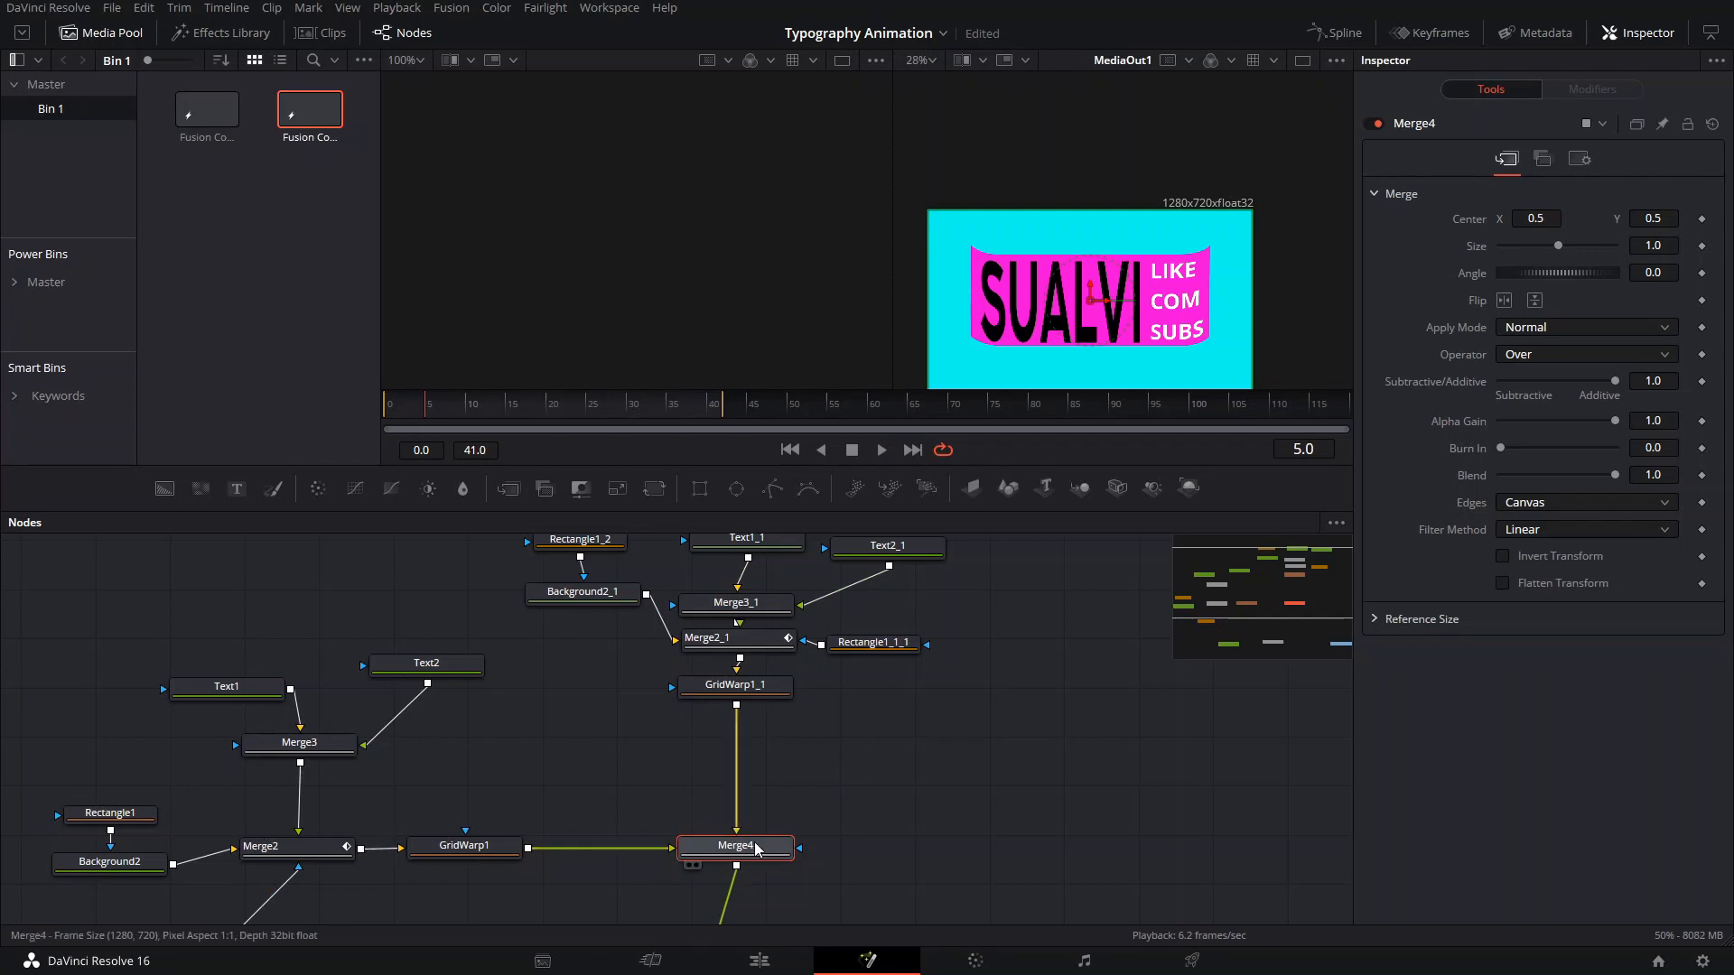
drag(785, 774, 726, 854)
Add a Transform node between GridWarp1_1 and Merge4.
click(698, 775)
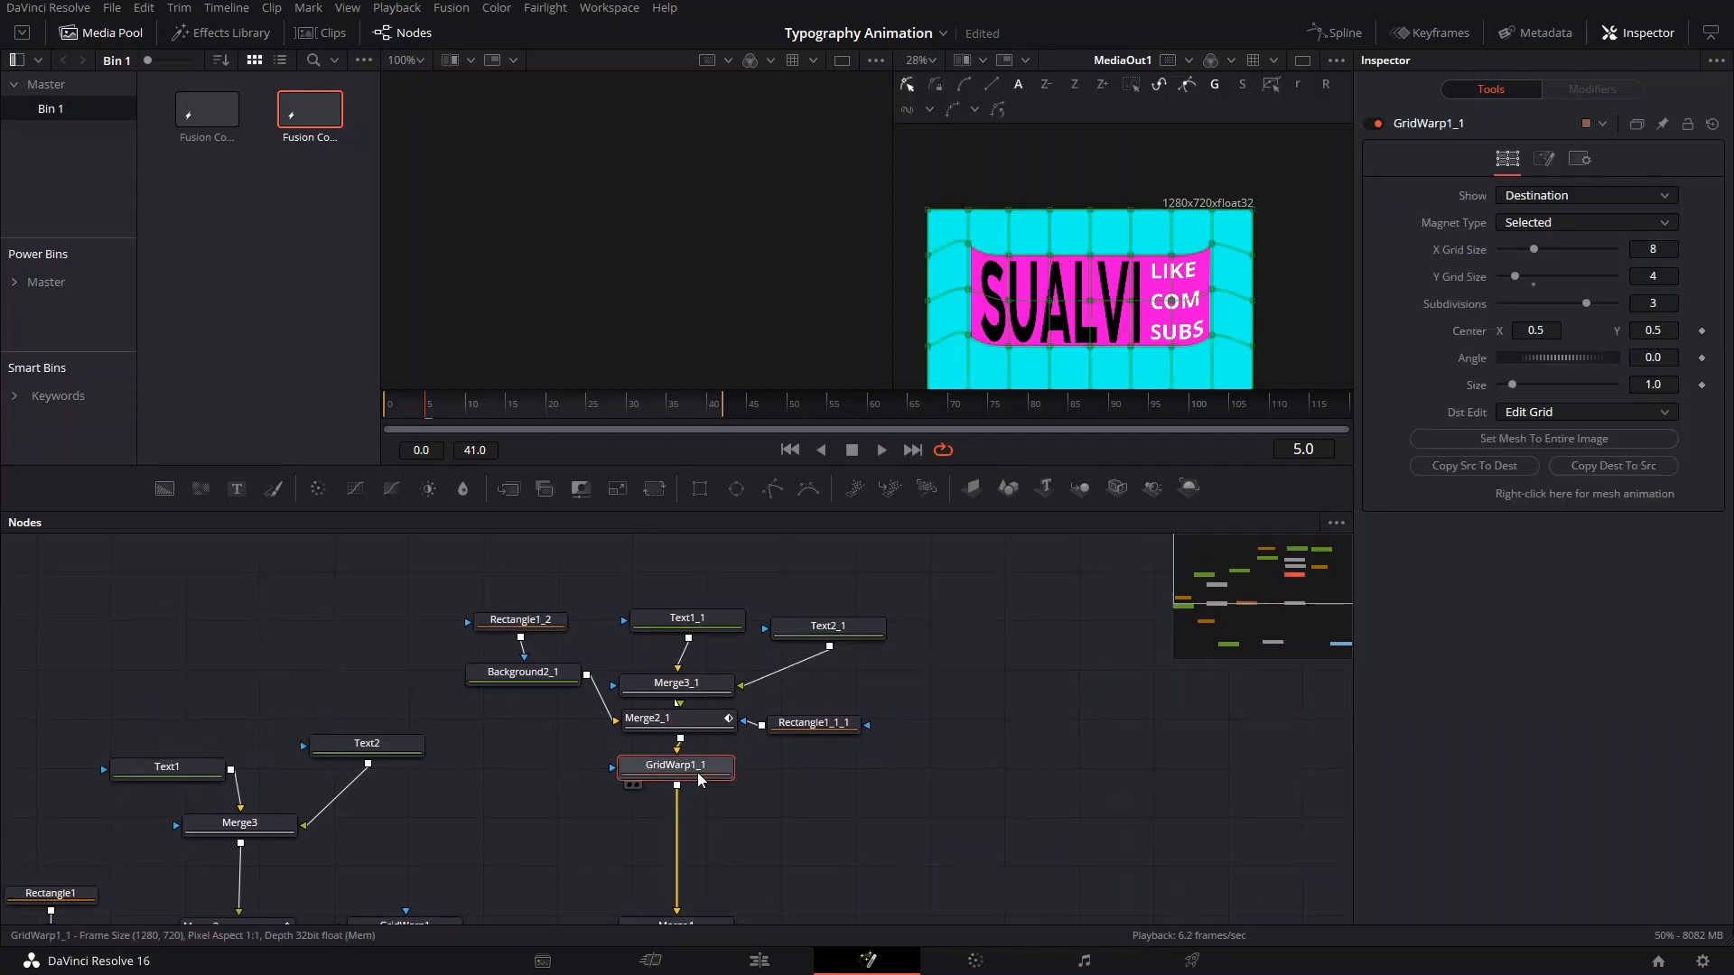
key(shift+space)
text(trans)
key(Return)
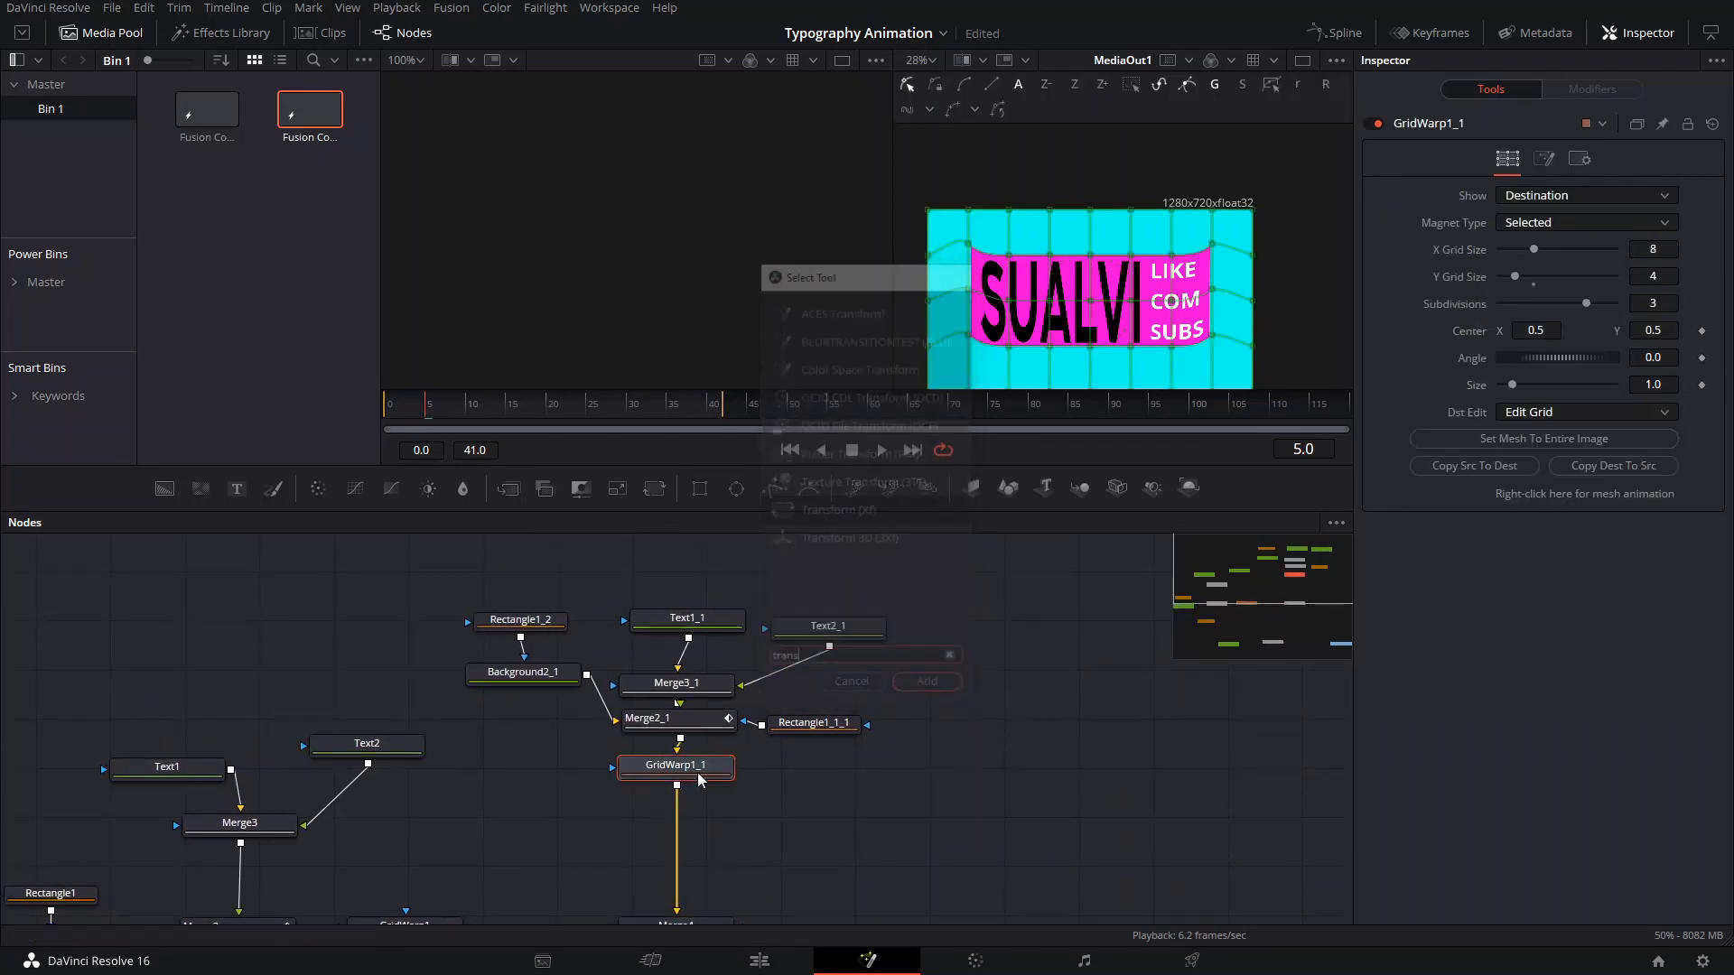
scroll(428, 767, down, 3)
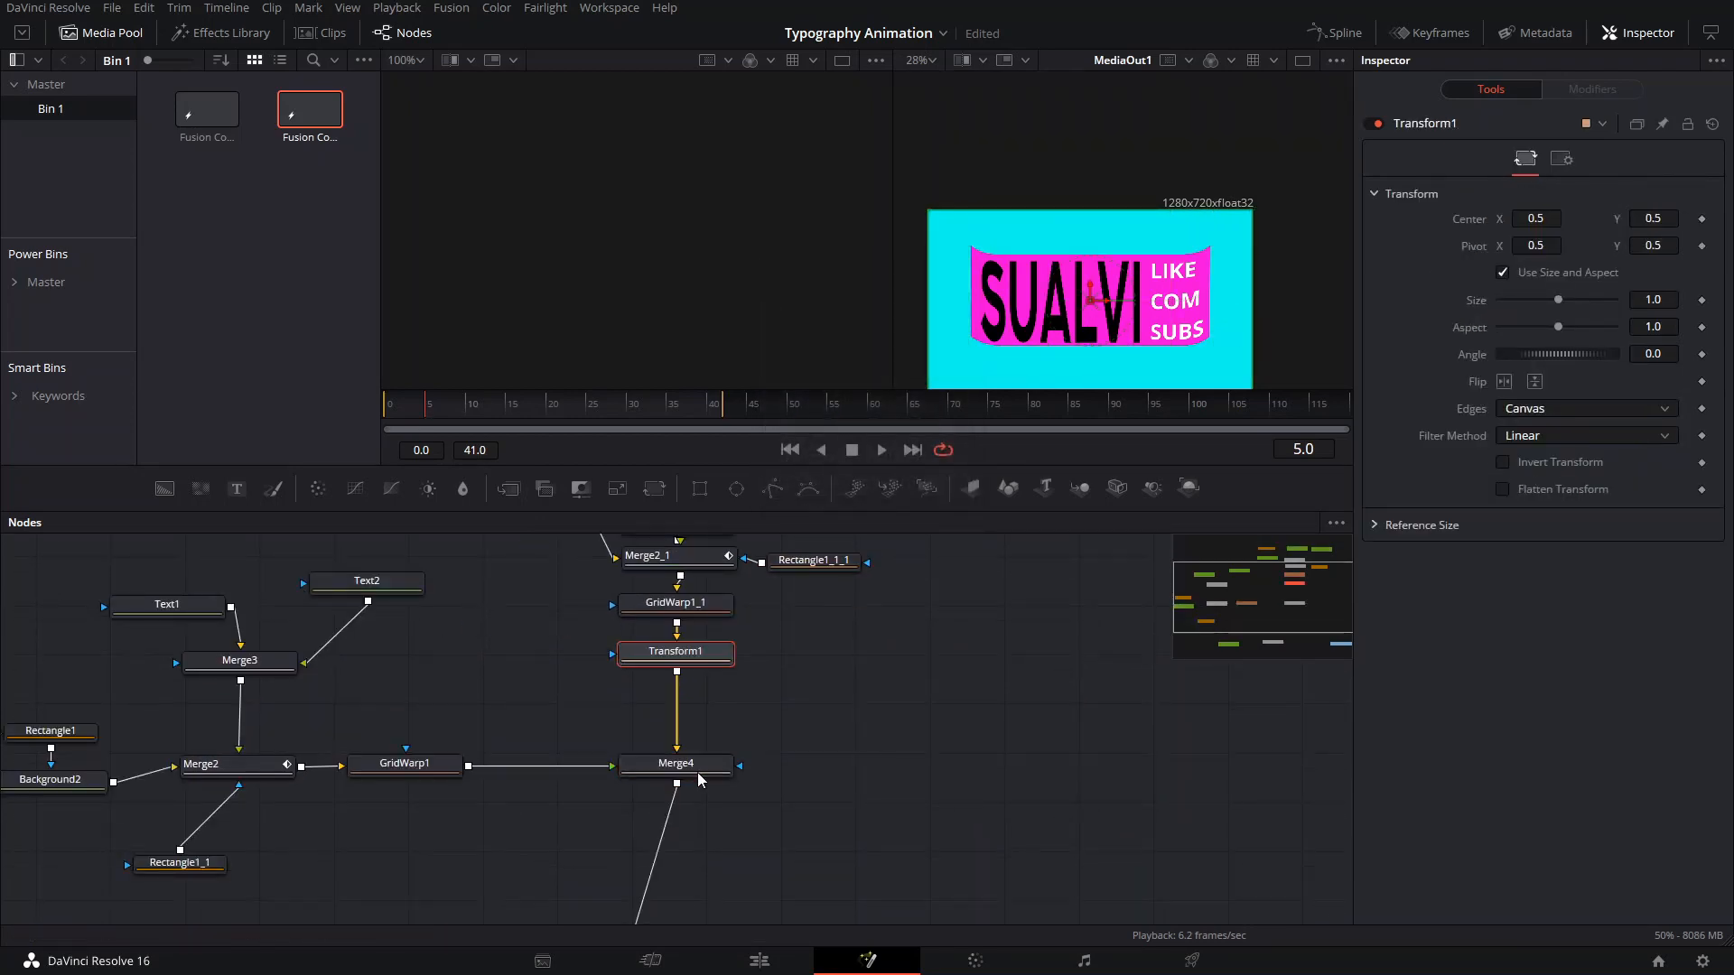
Add a Transform node between GridWarp1 and Merge4, placing it just below GridWarp1 and realigning Merge4.
click(429, 768)
key(shift+space)
text(tra)
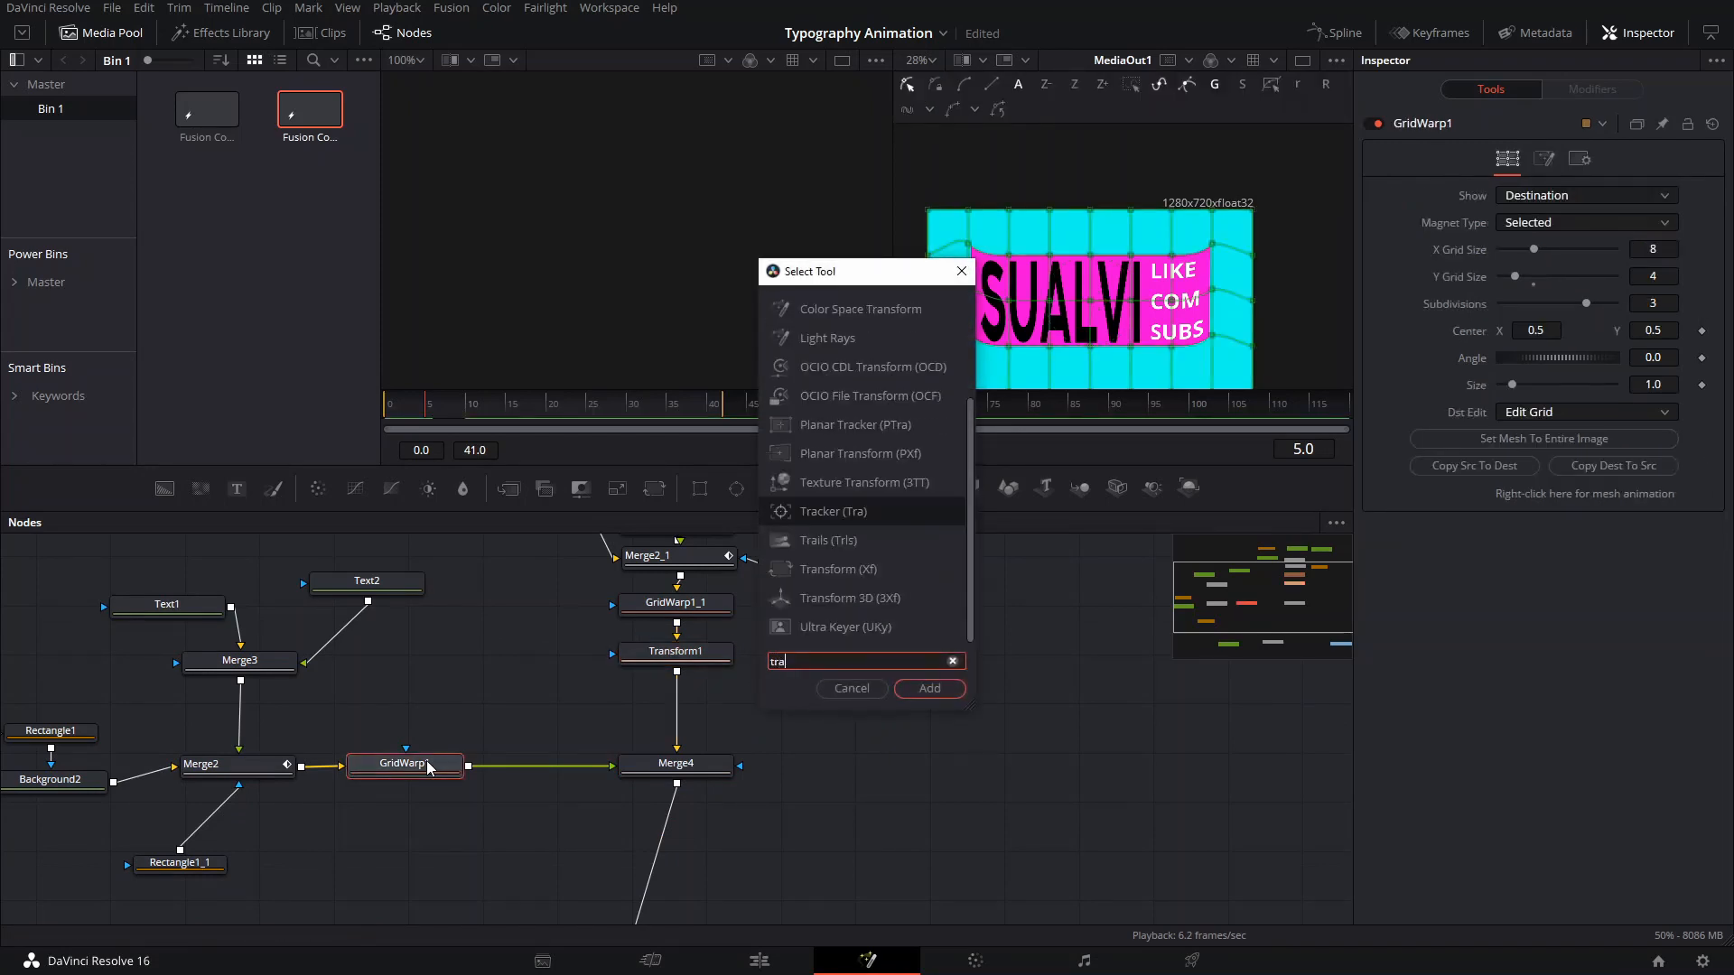
text(ns)
key(Return)
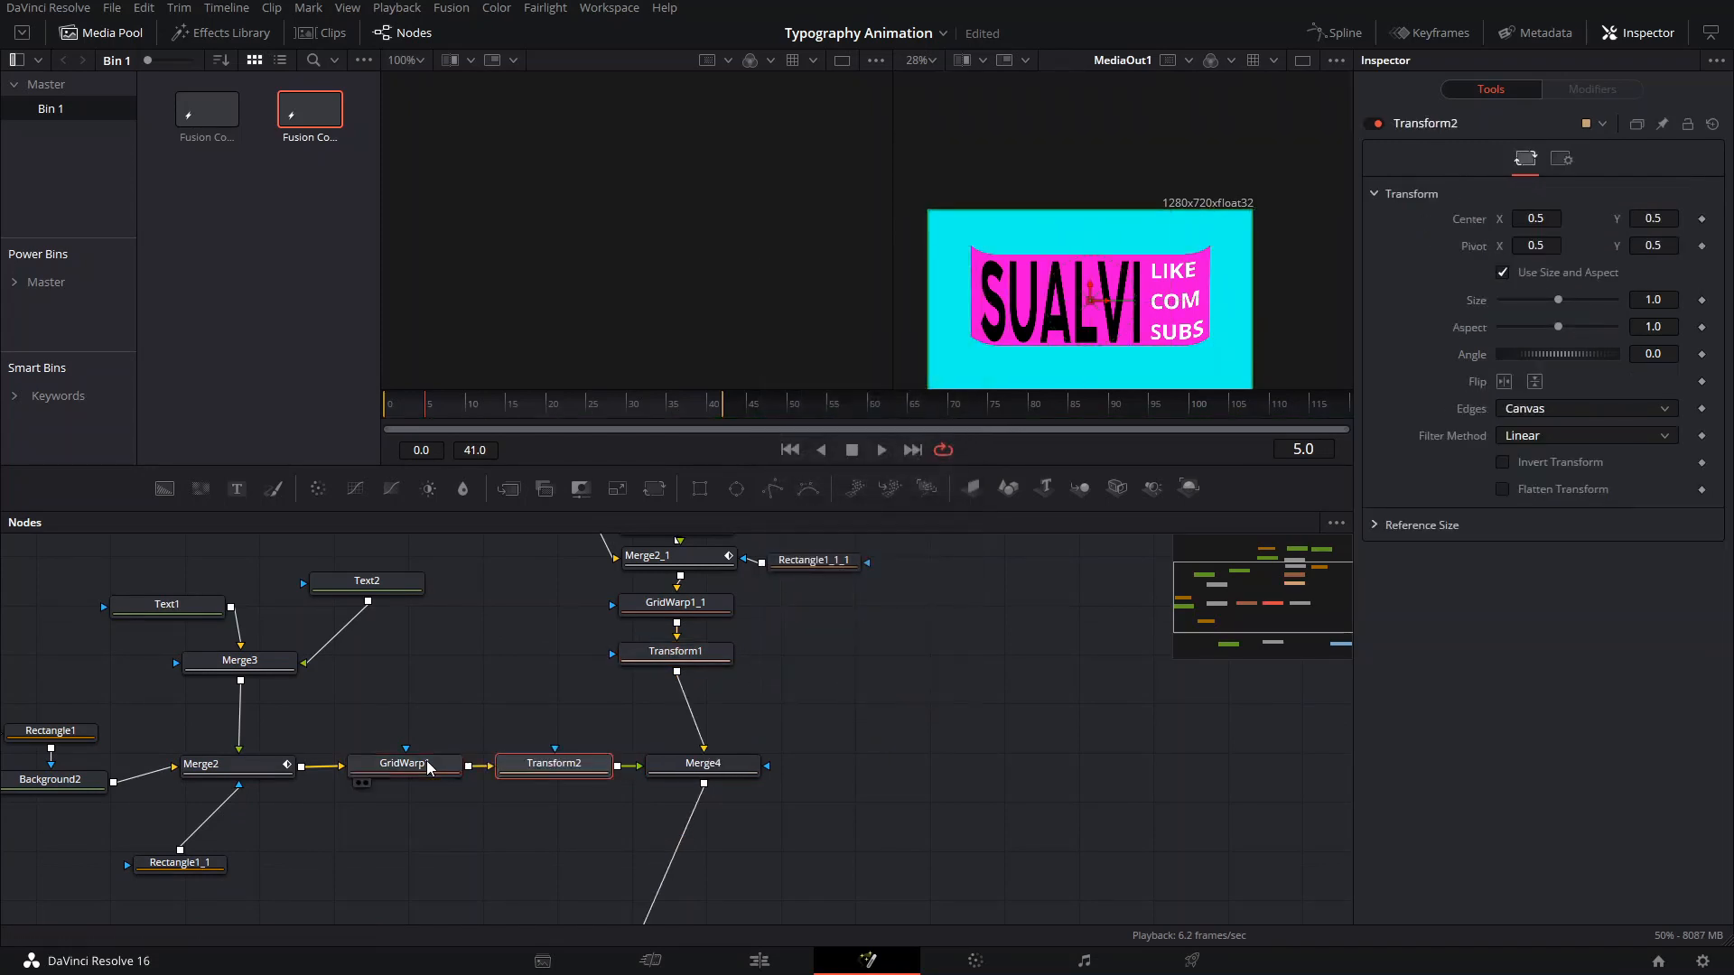
drag(551, 767, 435, 817)
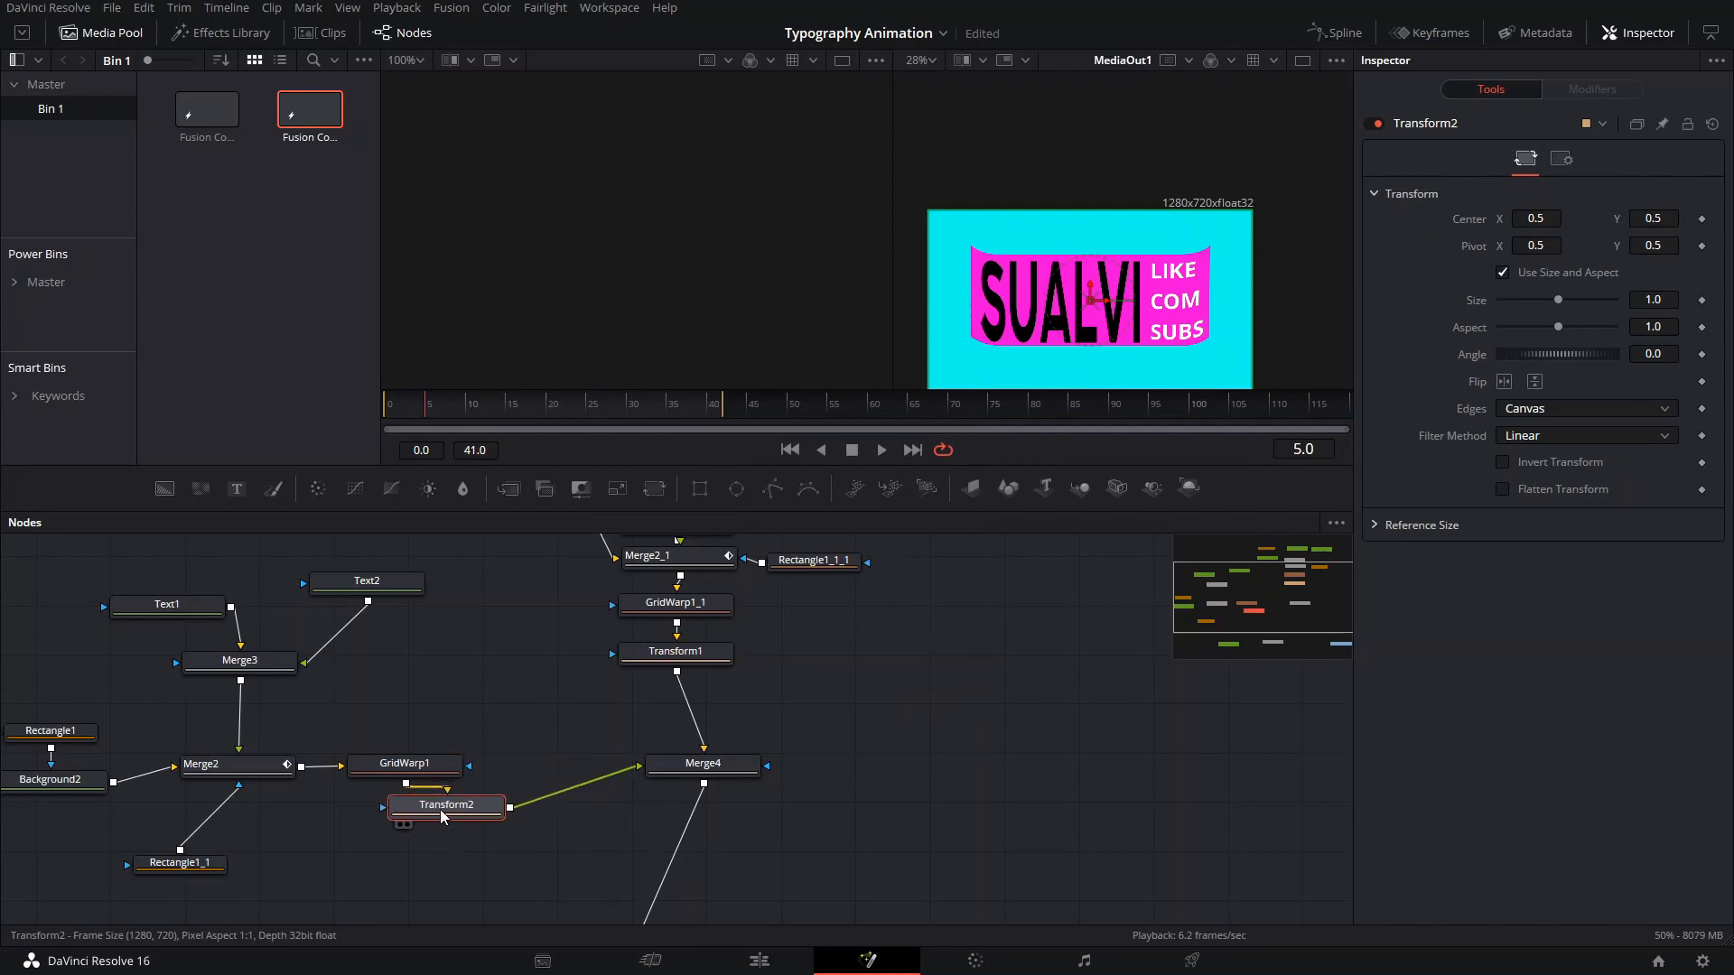
drag(703, 766, 684, 772)
Raise the duplicated banner with Transform1 to a center Y of about 0.64 and flip it horizontally.
click(722, 656)
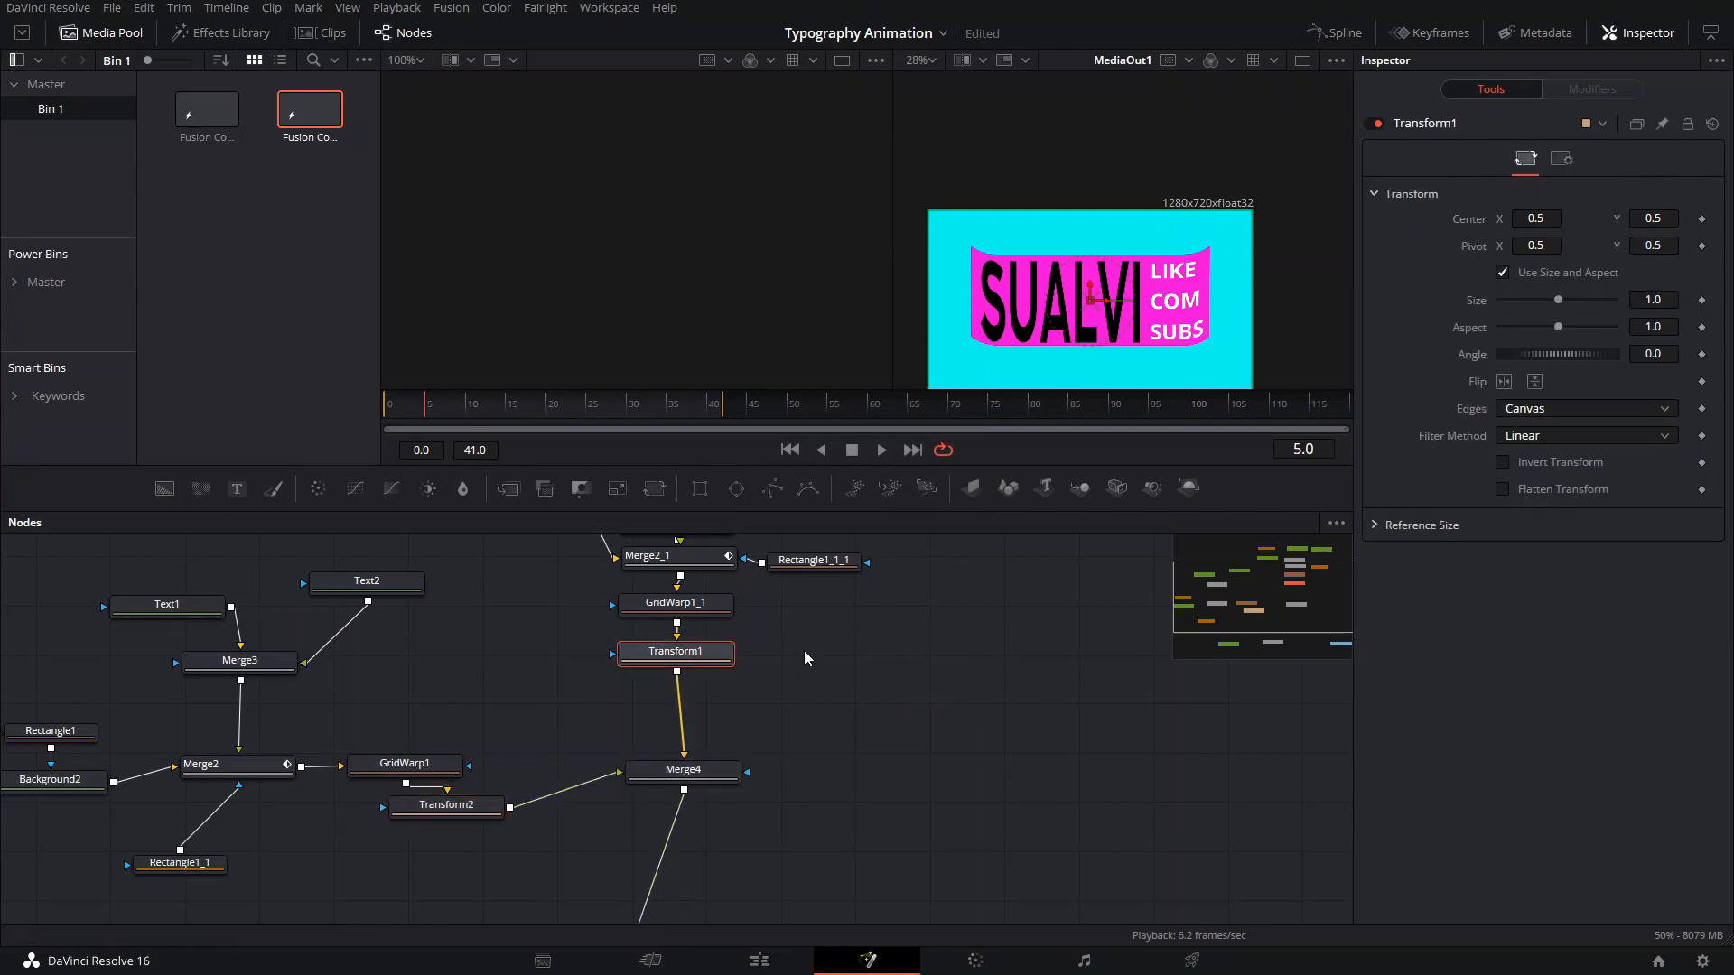
drag(1091, 293, 1070, 267)
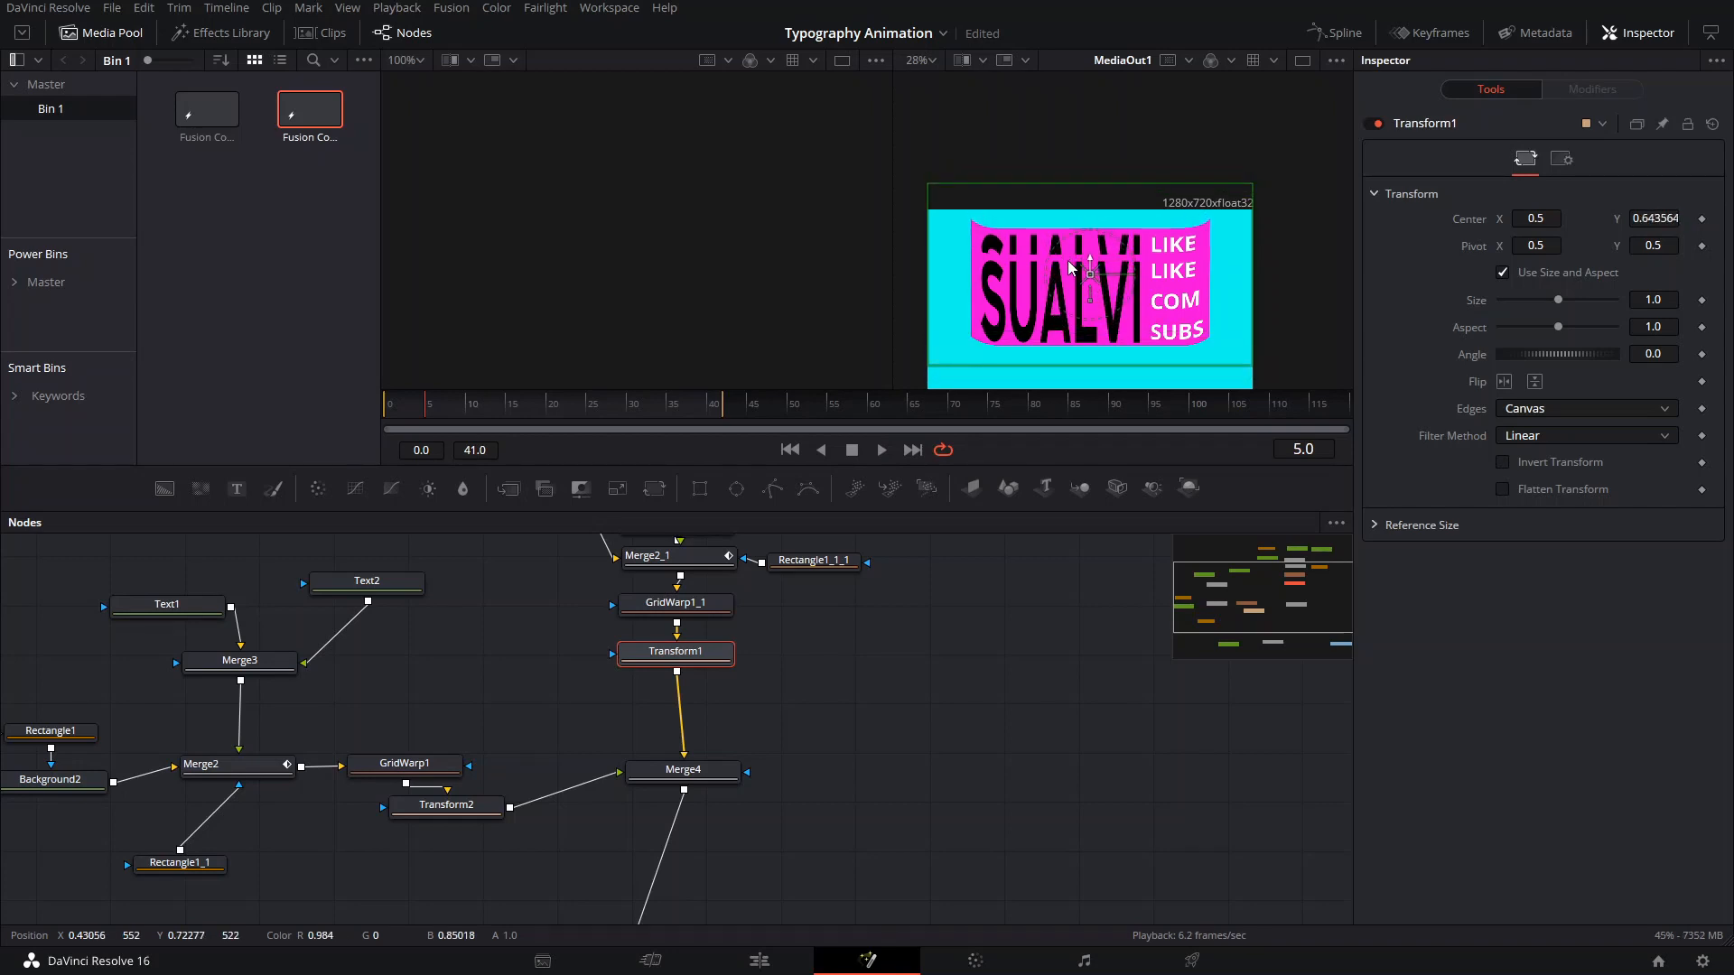
click(1510, 381)
scroll(1084, 300, up, 3)
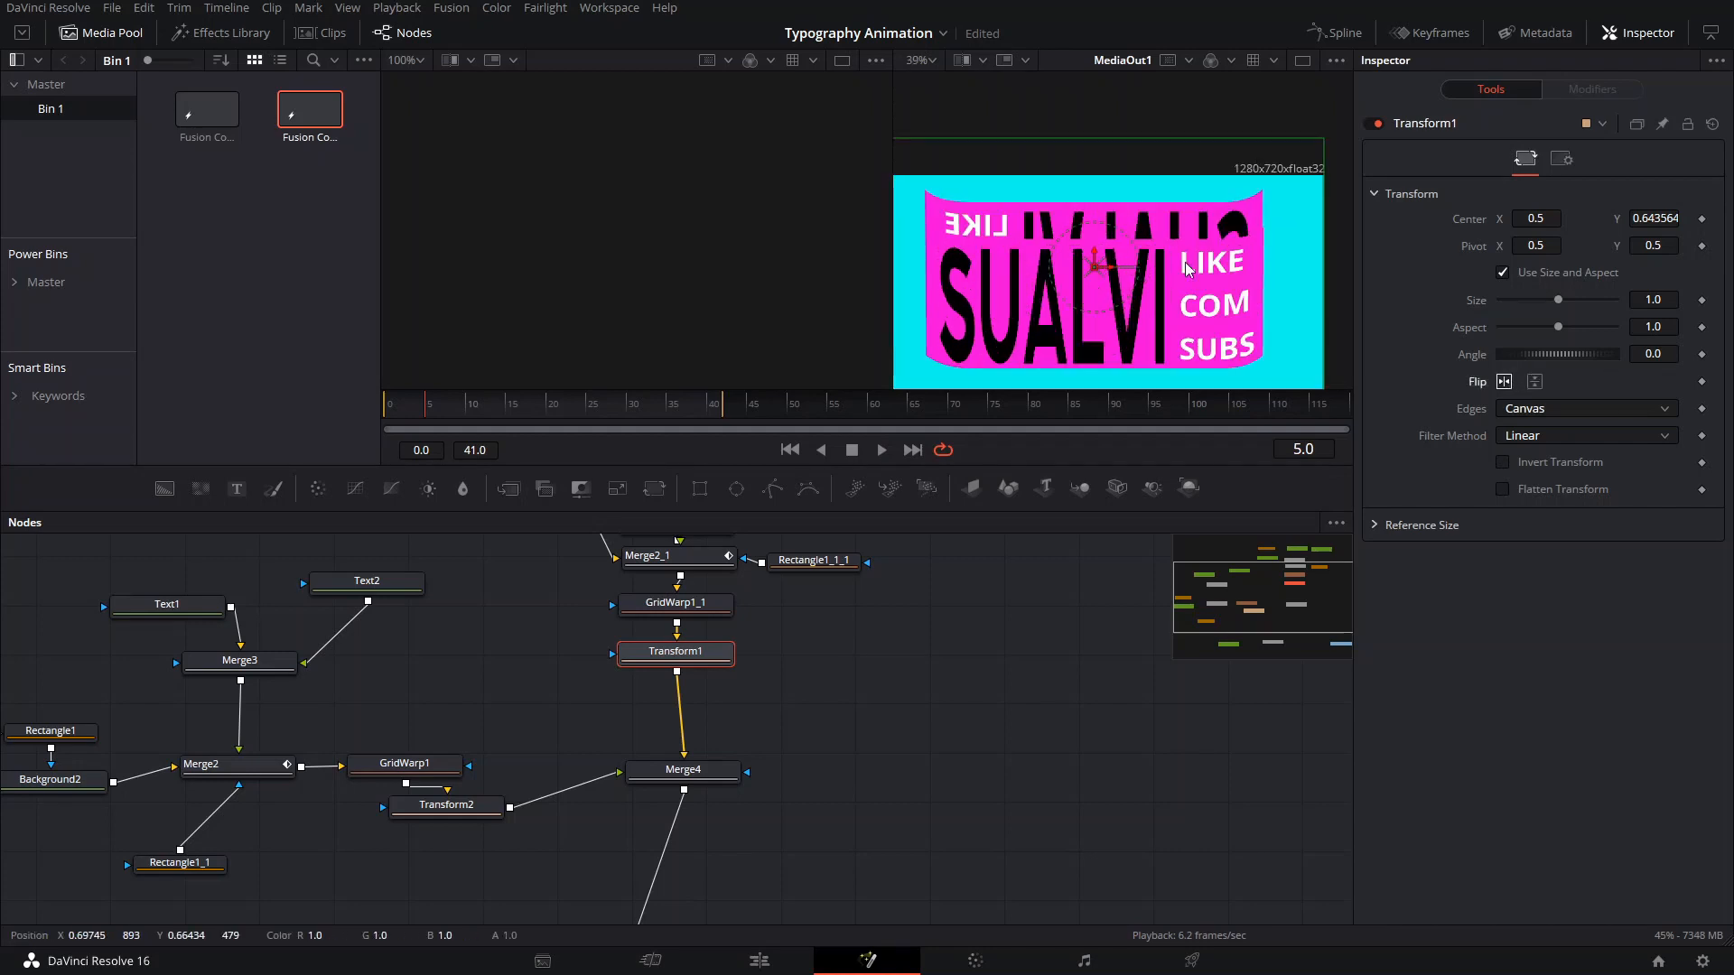
Move the outer grid points of GridWarp1_1 down so the rear banner curves opposite to the front one.
click(708, 605)
drag(1231, 226, 1237, 361)
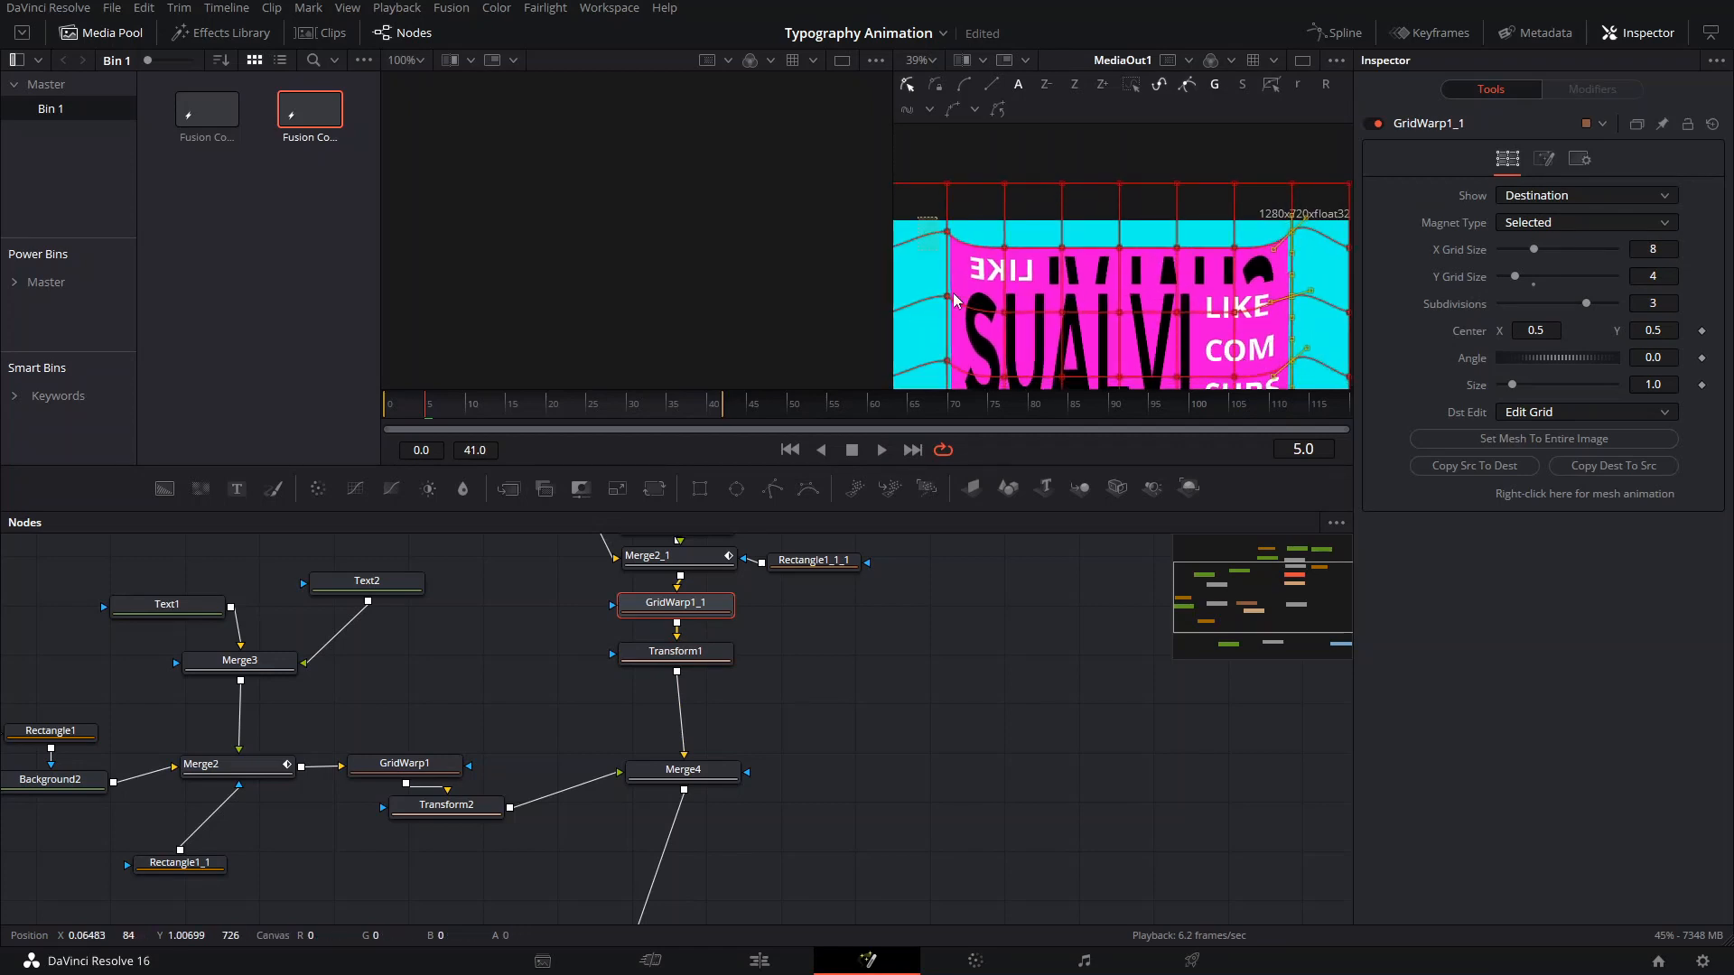
scroll(955, 300, down, 3)
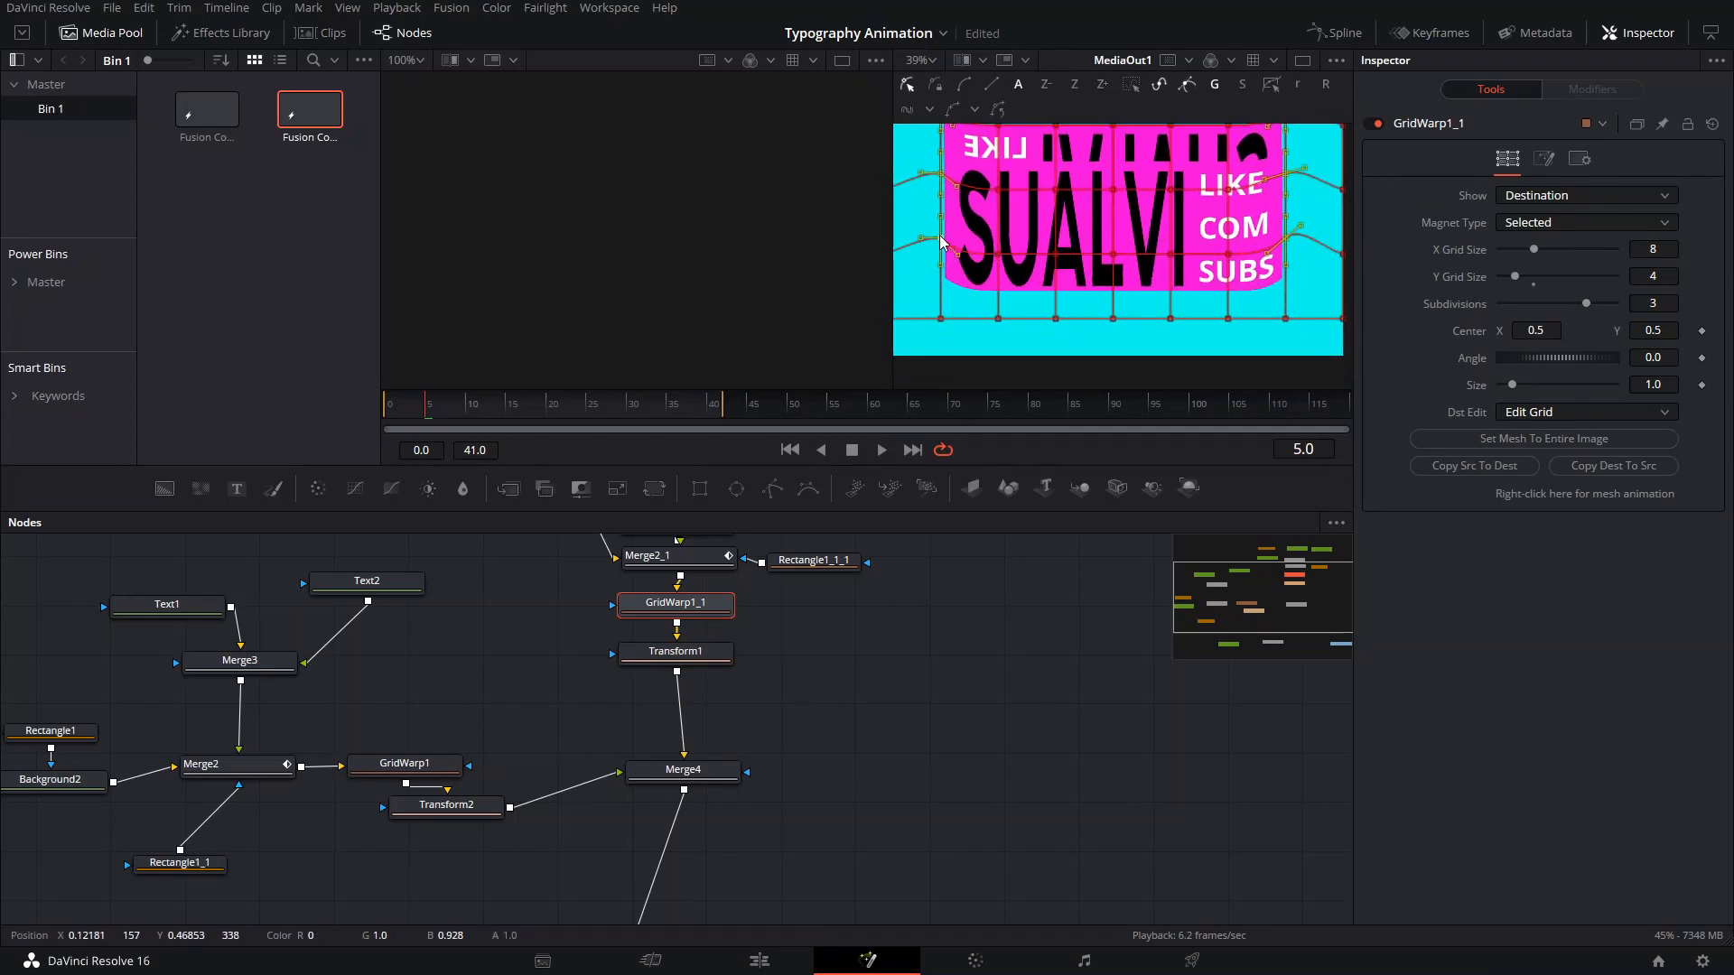
drag(940, 237, 943, 269)
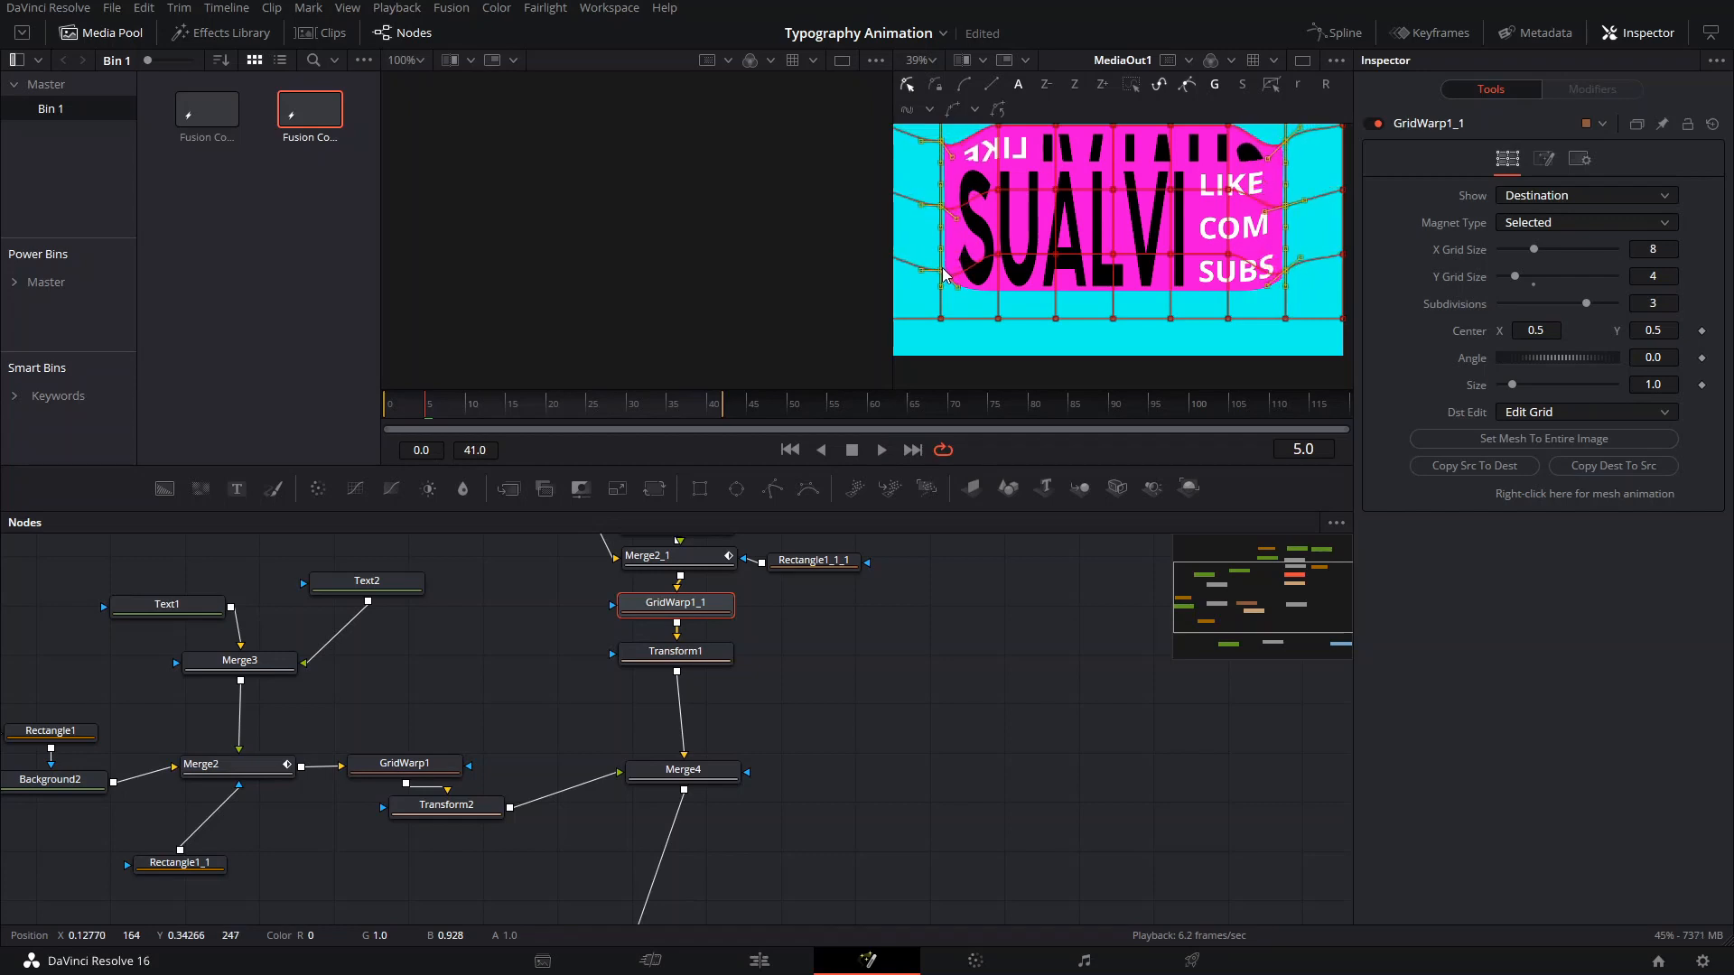
drag(952, 176, 931, 232)
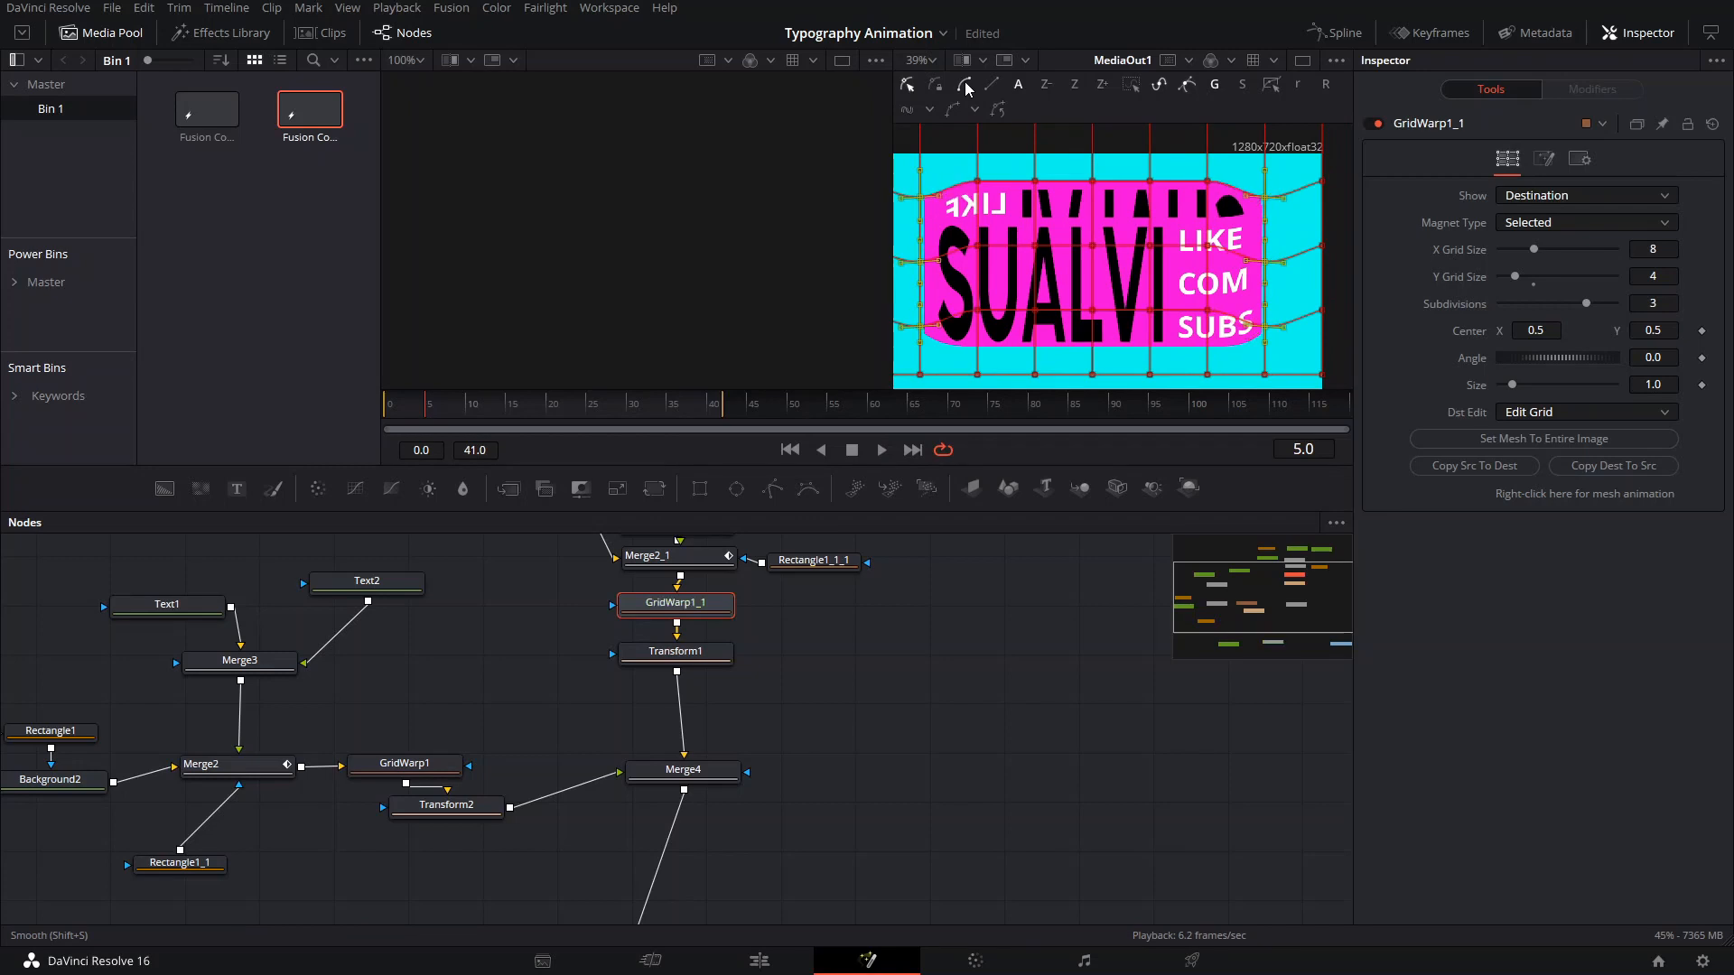
Adjust the curve handles of GridWarp1_1's outer grid points on both sides to round the rear banner's ends smoothly.
scroll(957, 185, up, 3)
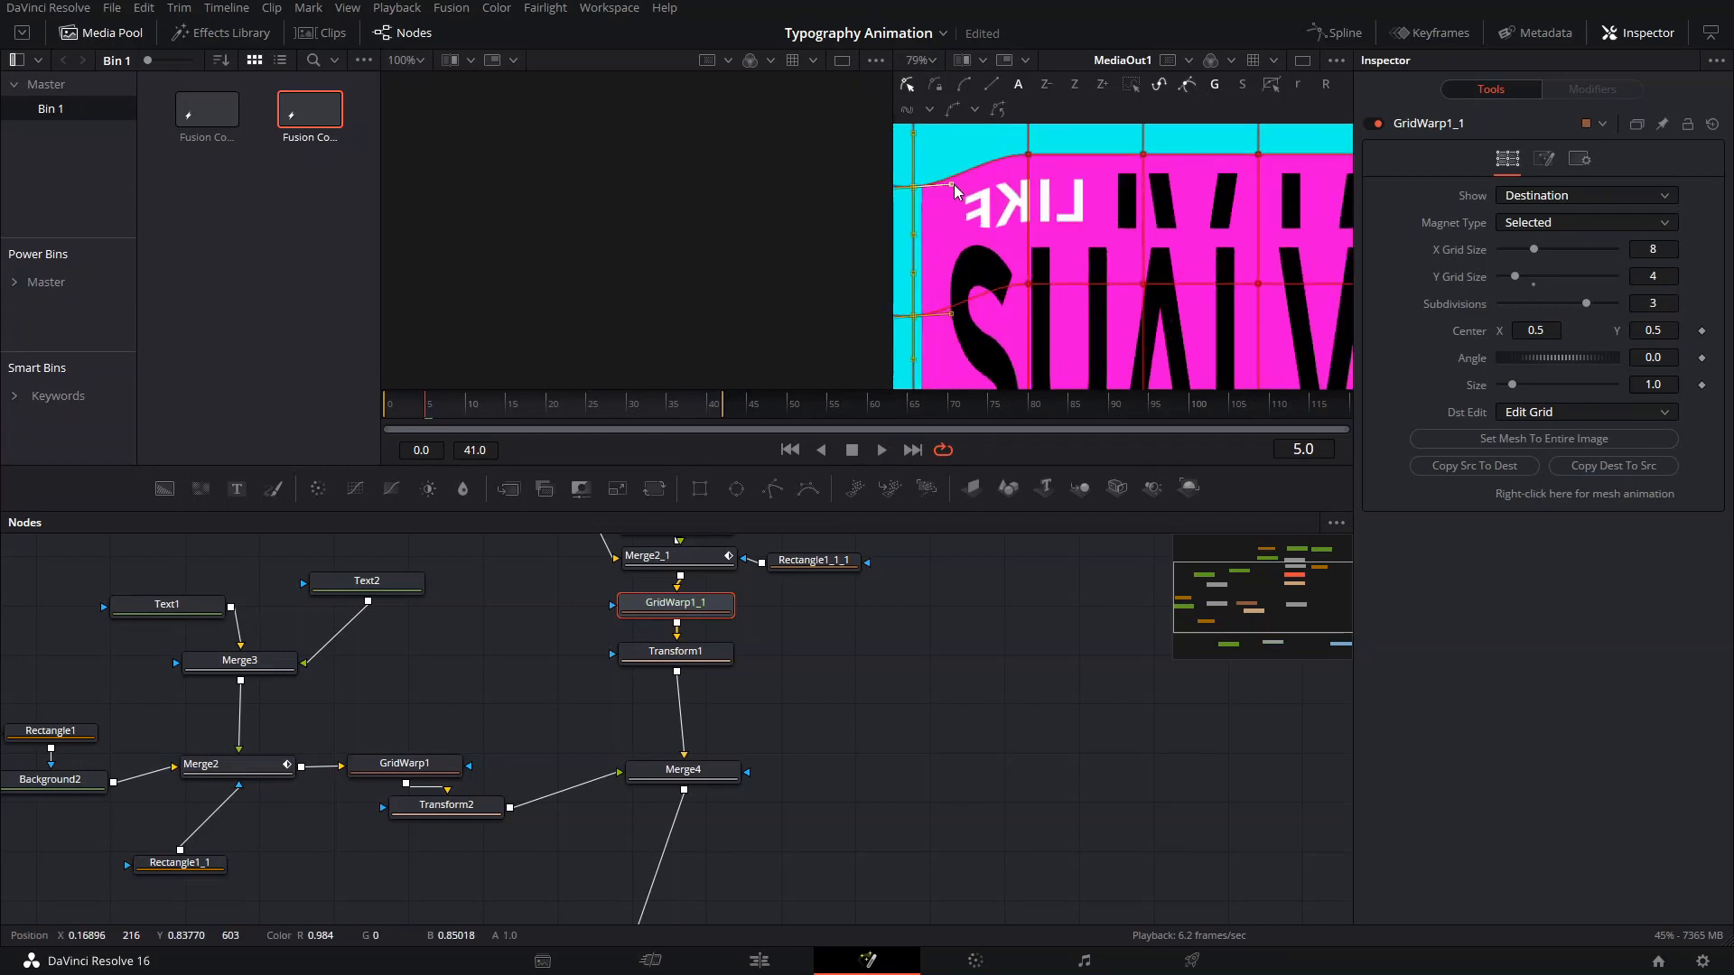
drag(954, 191, 963, 215)
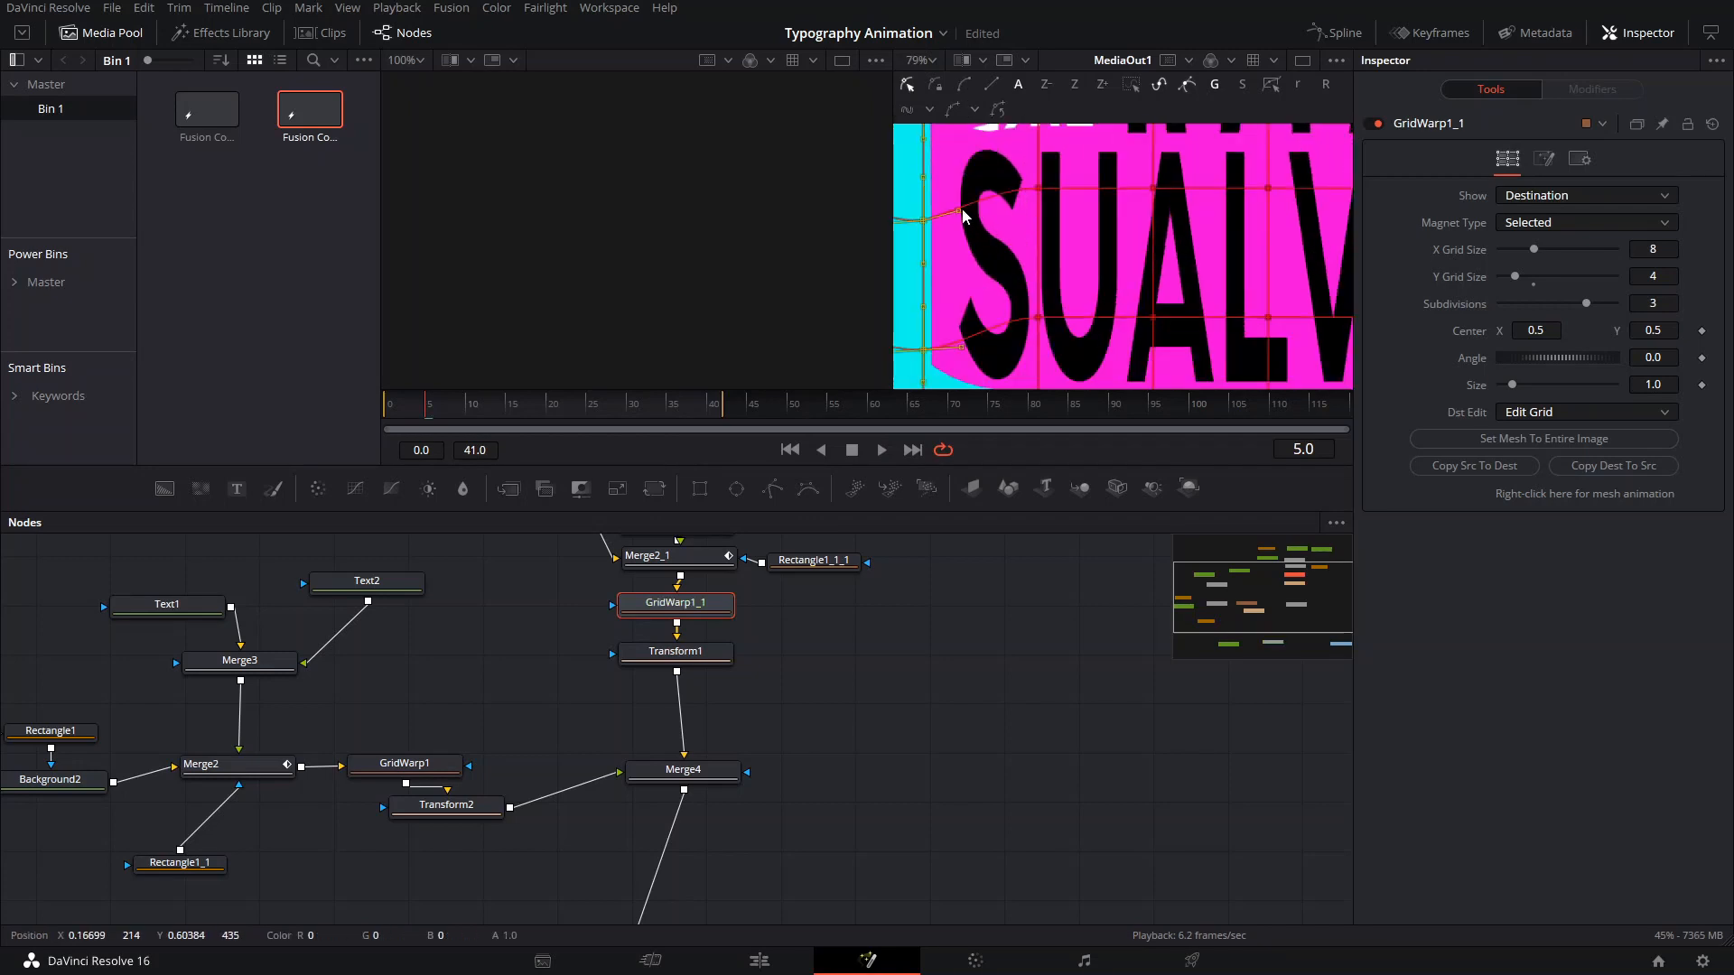
drag(963, 345, 964, 287)
drag(963, 286, 967, 271)
drag(1108, 332, 858, 376)
drag(1324, 337, 1129, 347)
drag(1129, 349, 1133, 336)
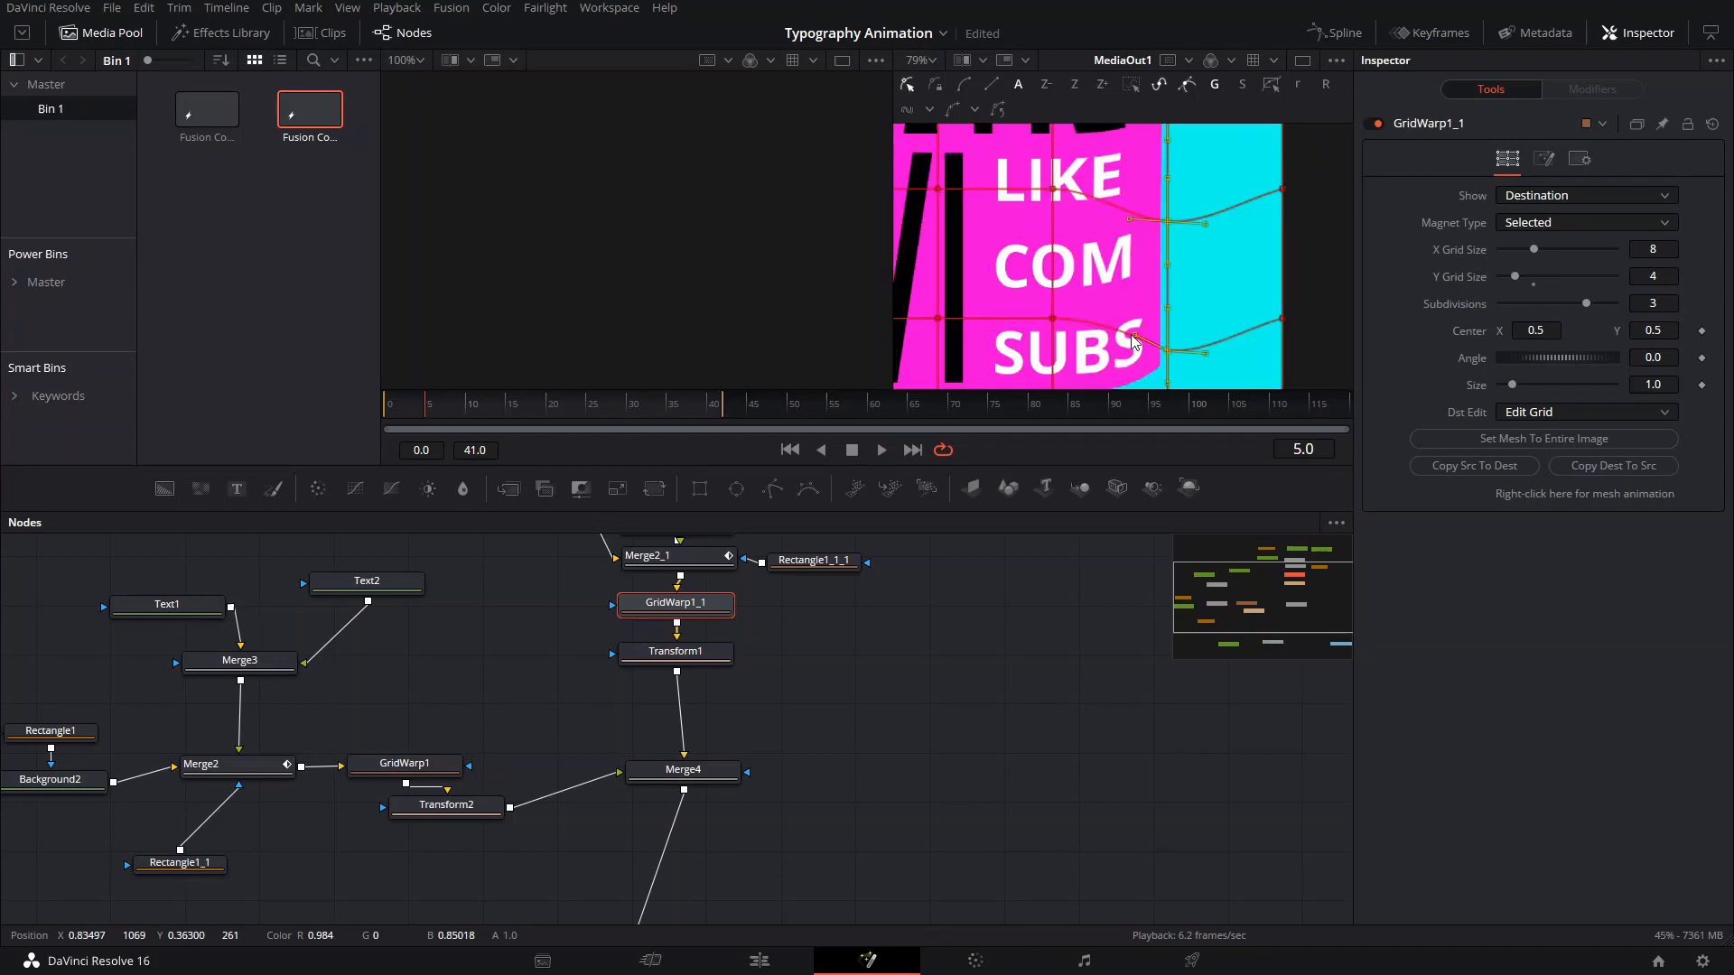
drag(1129, 212, 1133, 186)
drag(1138, 128, 1259, 339)
scroll(1129, 297, down, 1)
scroll(1219, 336, up, 1)
drag(1150, 364, 1134, 398)
scroll(1171, 231, down, 1)
click(987, 661)
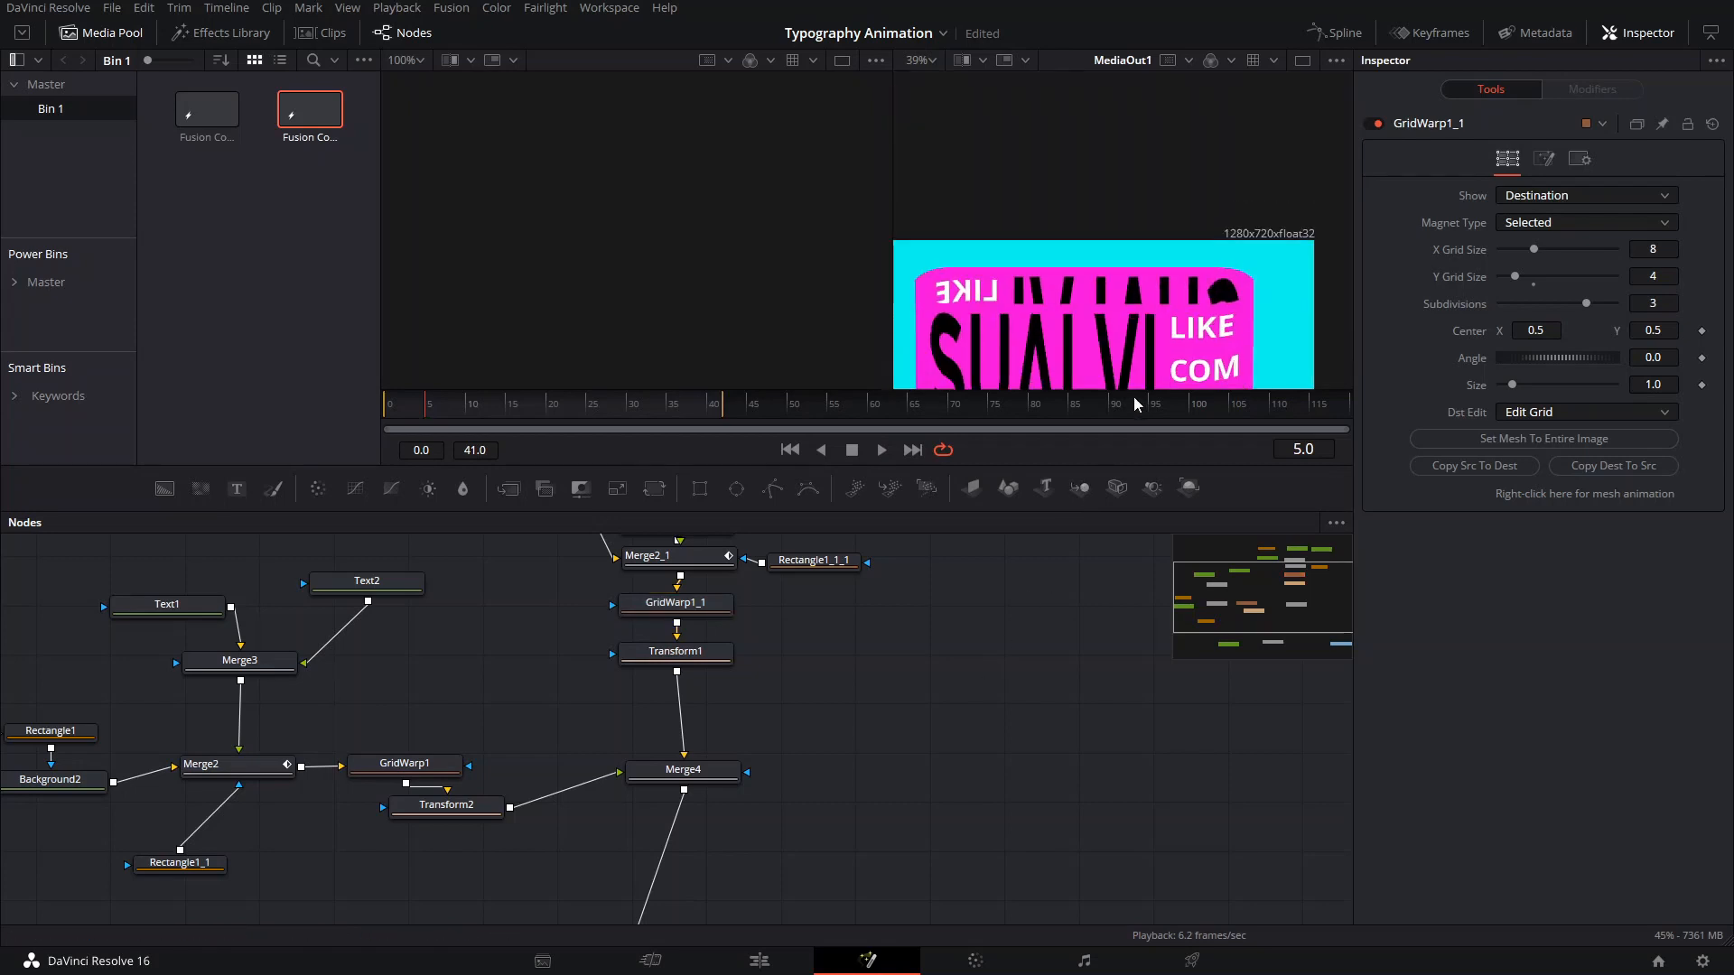
Lower the rear banner with Transform1 to center Y 0.626112 so its edges meet the front banner, and save the project.
click(707, 654)
scroll(940, 356, up, 3)
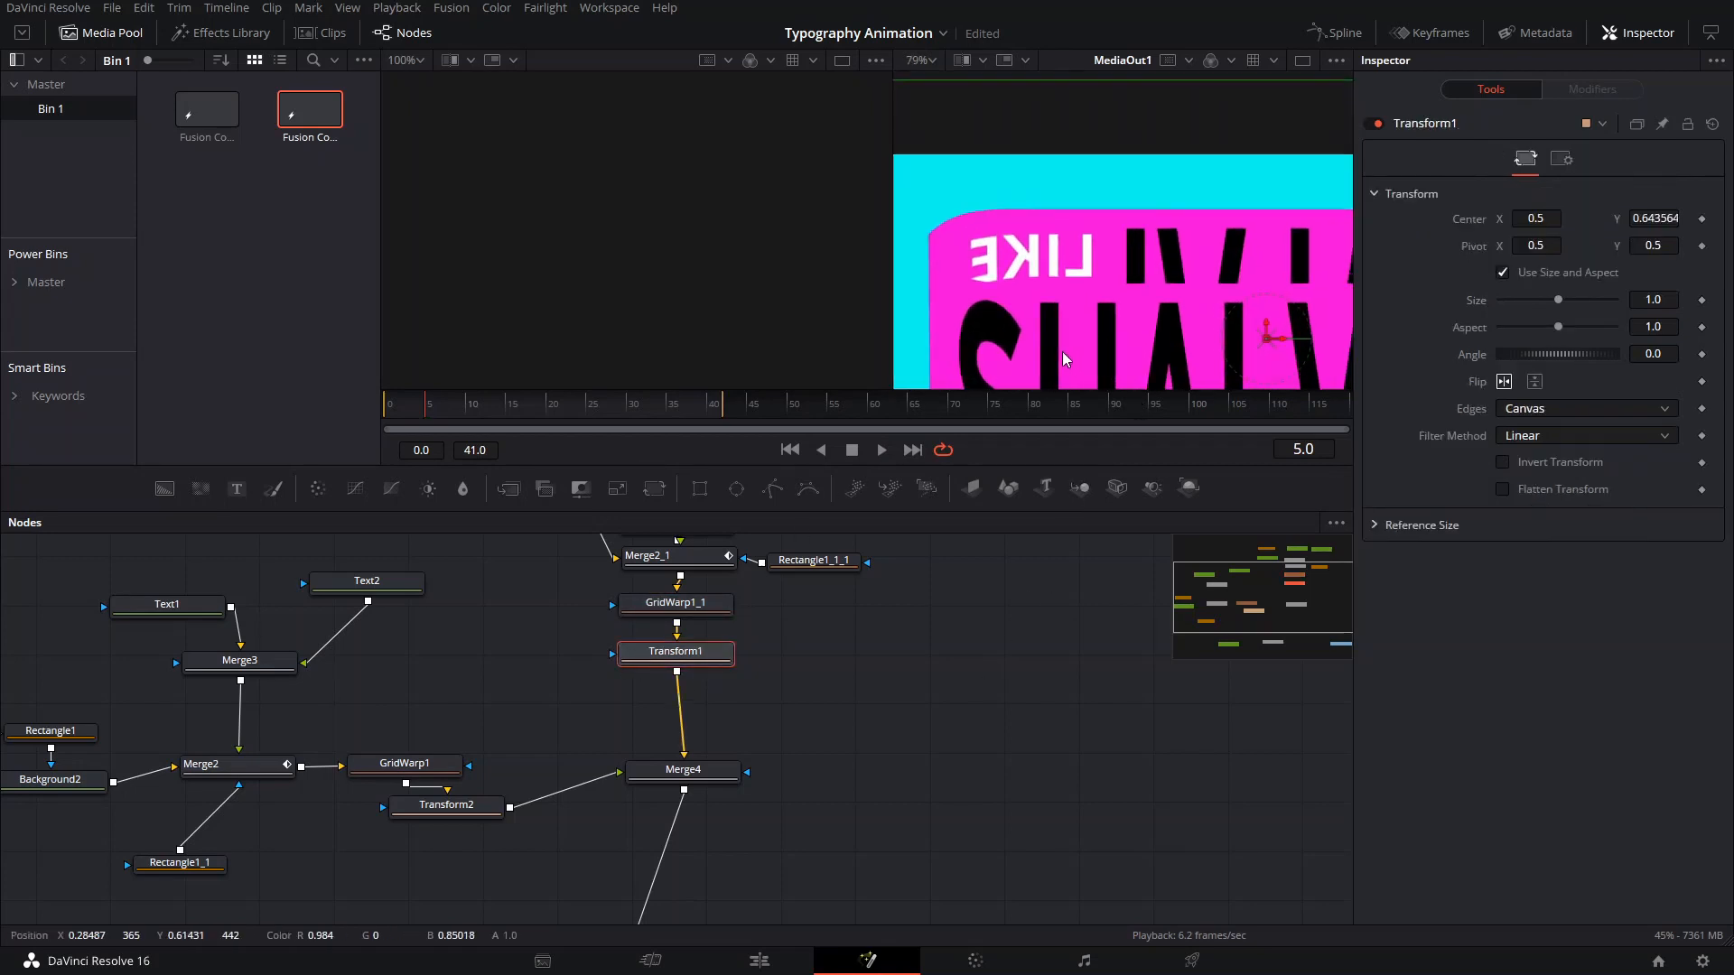
mouse_move(1246, 321)
mouse_down()
mouse_move(1247, 349)
mouse_move(1251, 303)
mouse_move(1262, 355)
mouse_move(1259, 322)
mouse_up()
scroll(950, 291, up, 2)
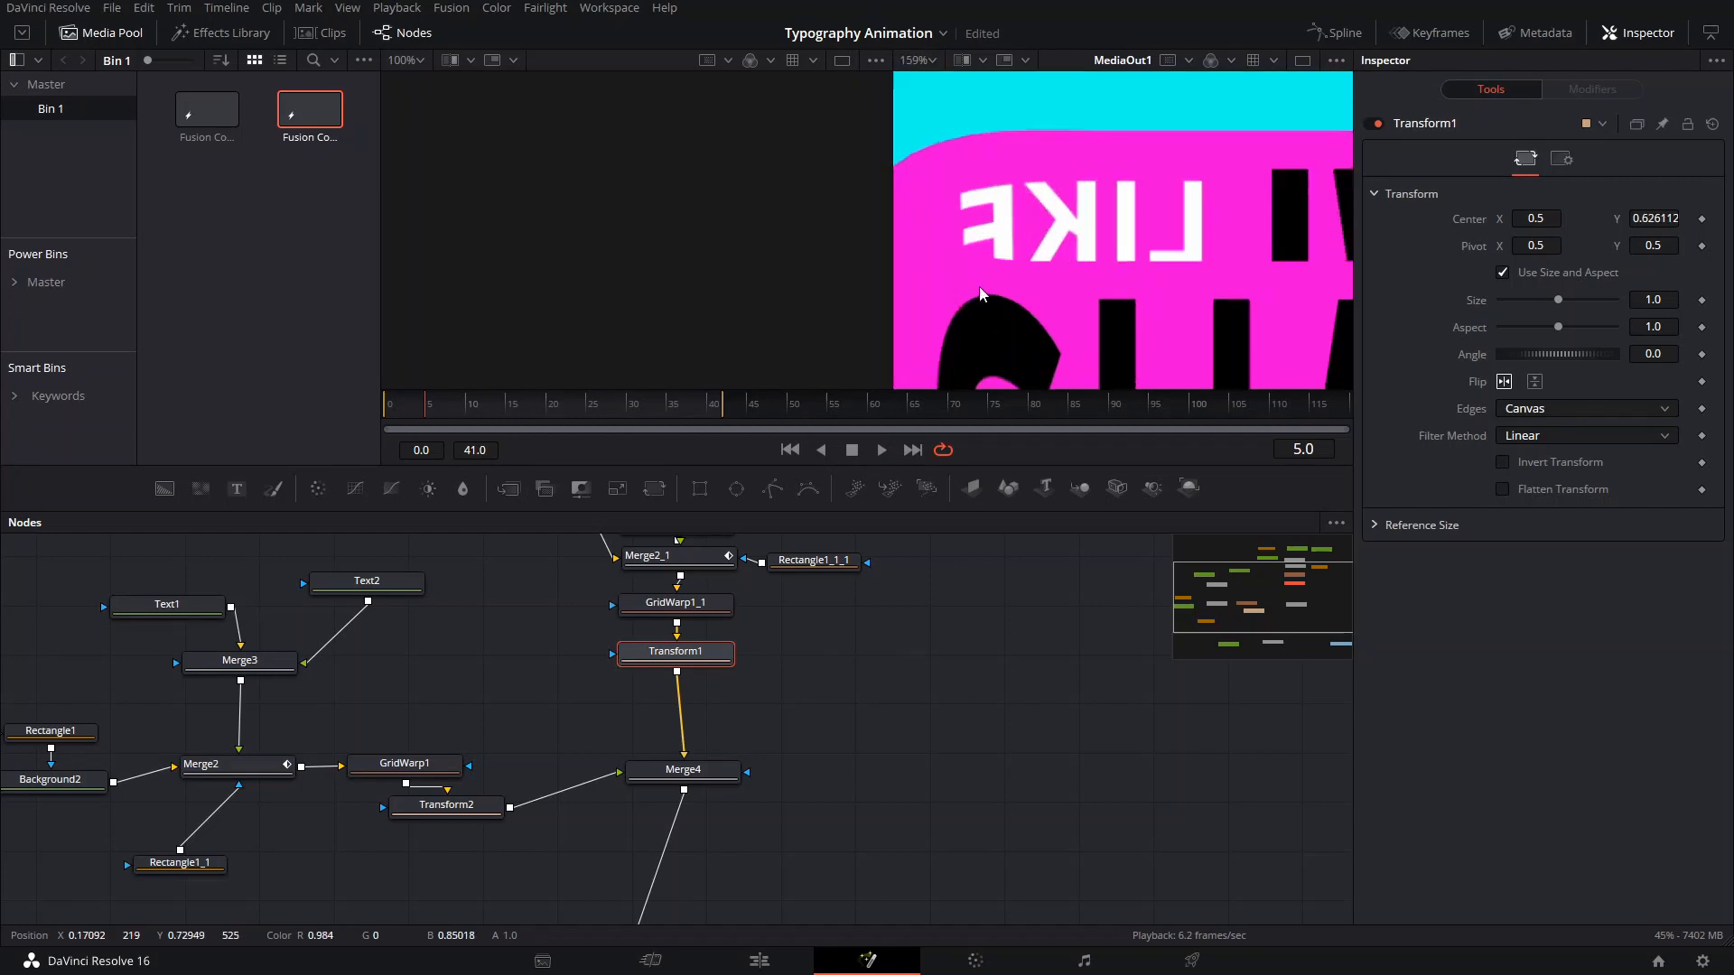
mouse_move(979, 291)
mouse_down()
mouse_move(1200, 325)
mouse_move(990, 307)
mouse_up()
scroll(1153, 268, down, 5)
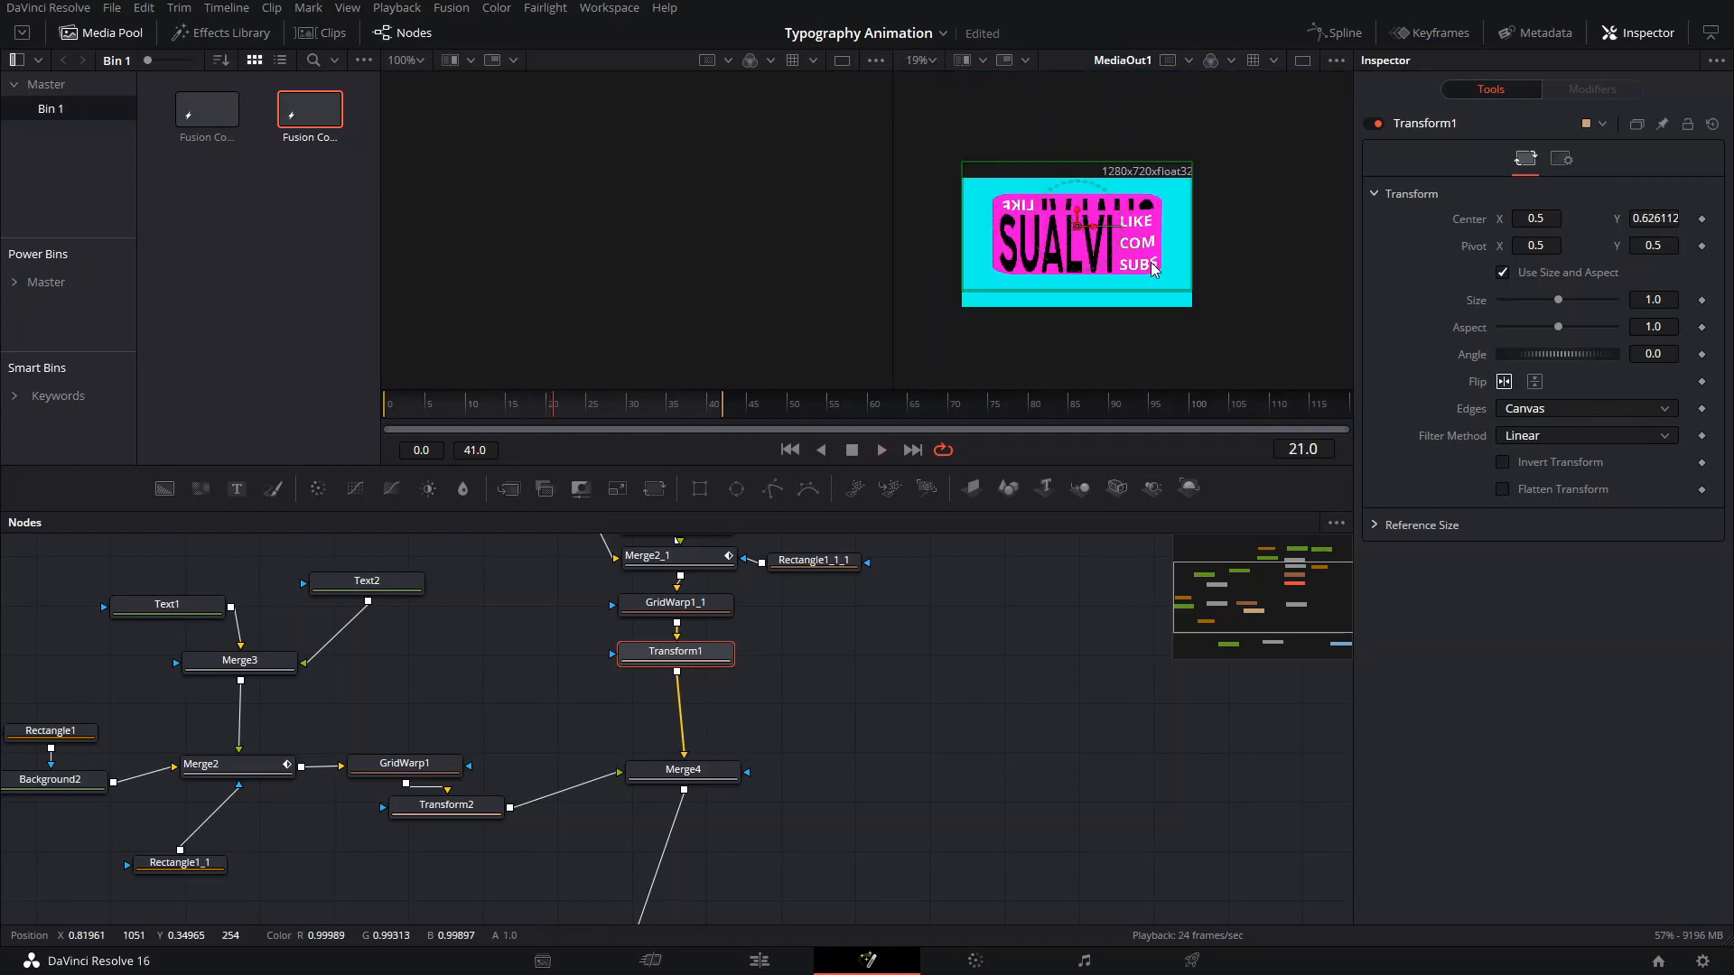
scroll(1119, 268, up, 1)
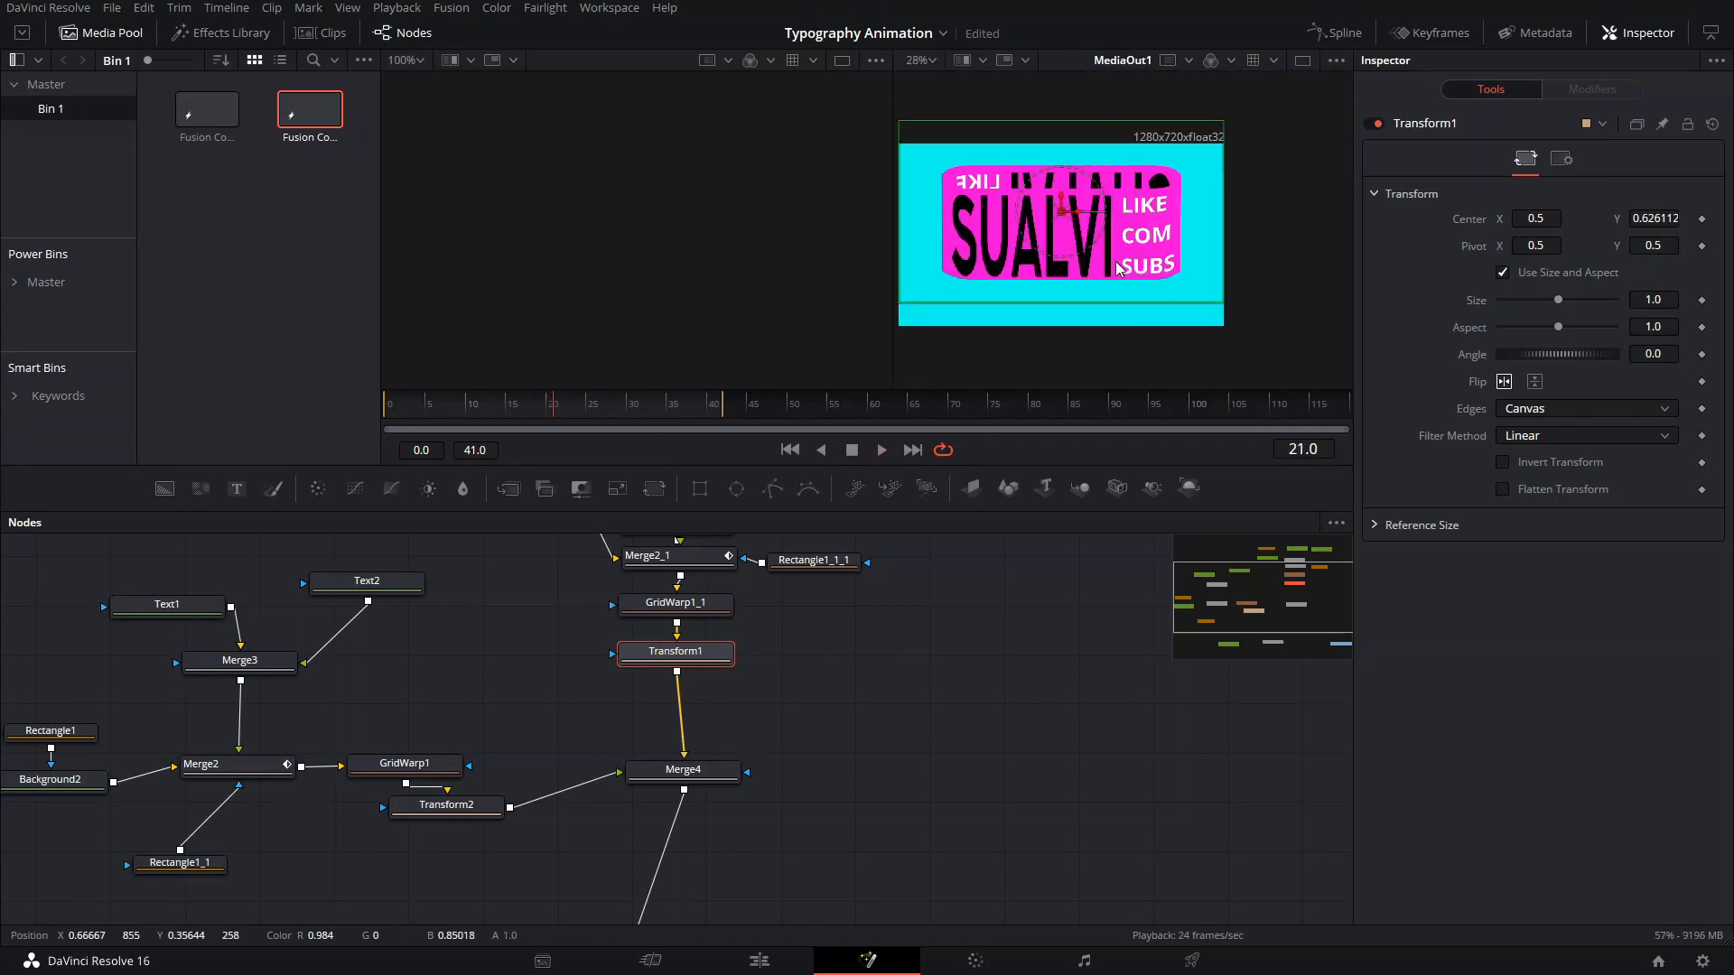
key(ctrl+s)
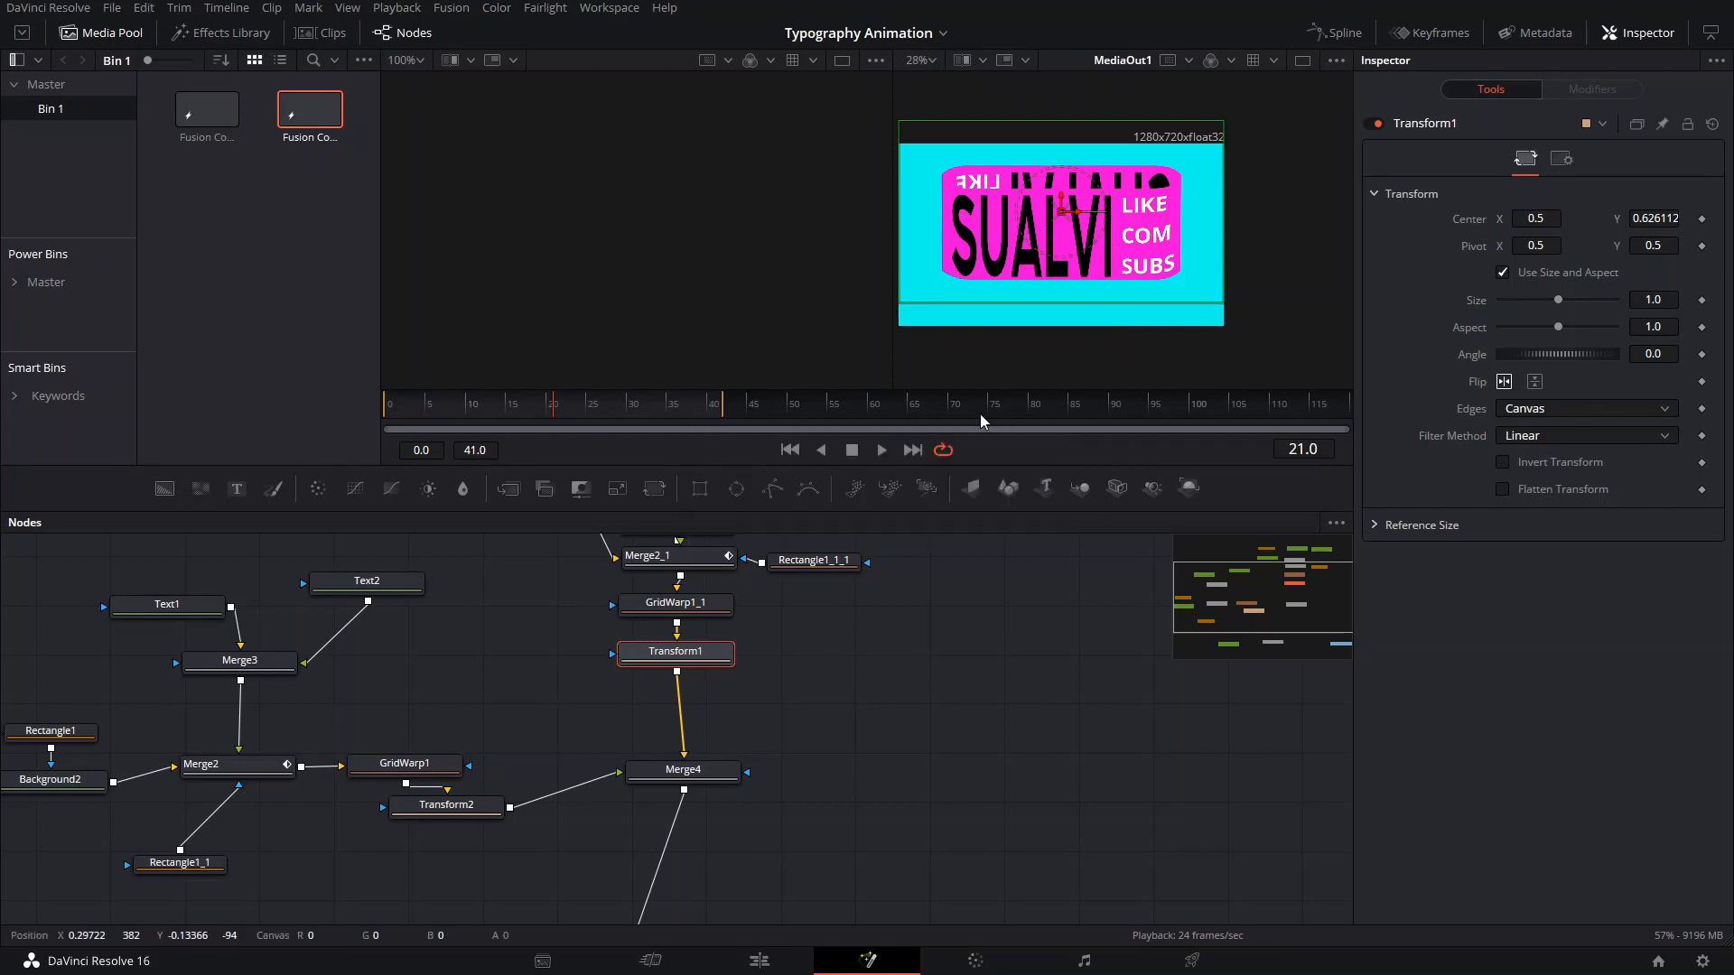
Make room between Transform2 and Merge4 and insert a Shadow node after Transform2.
click(1021, 737)
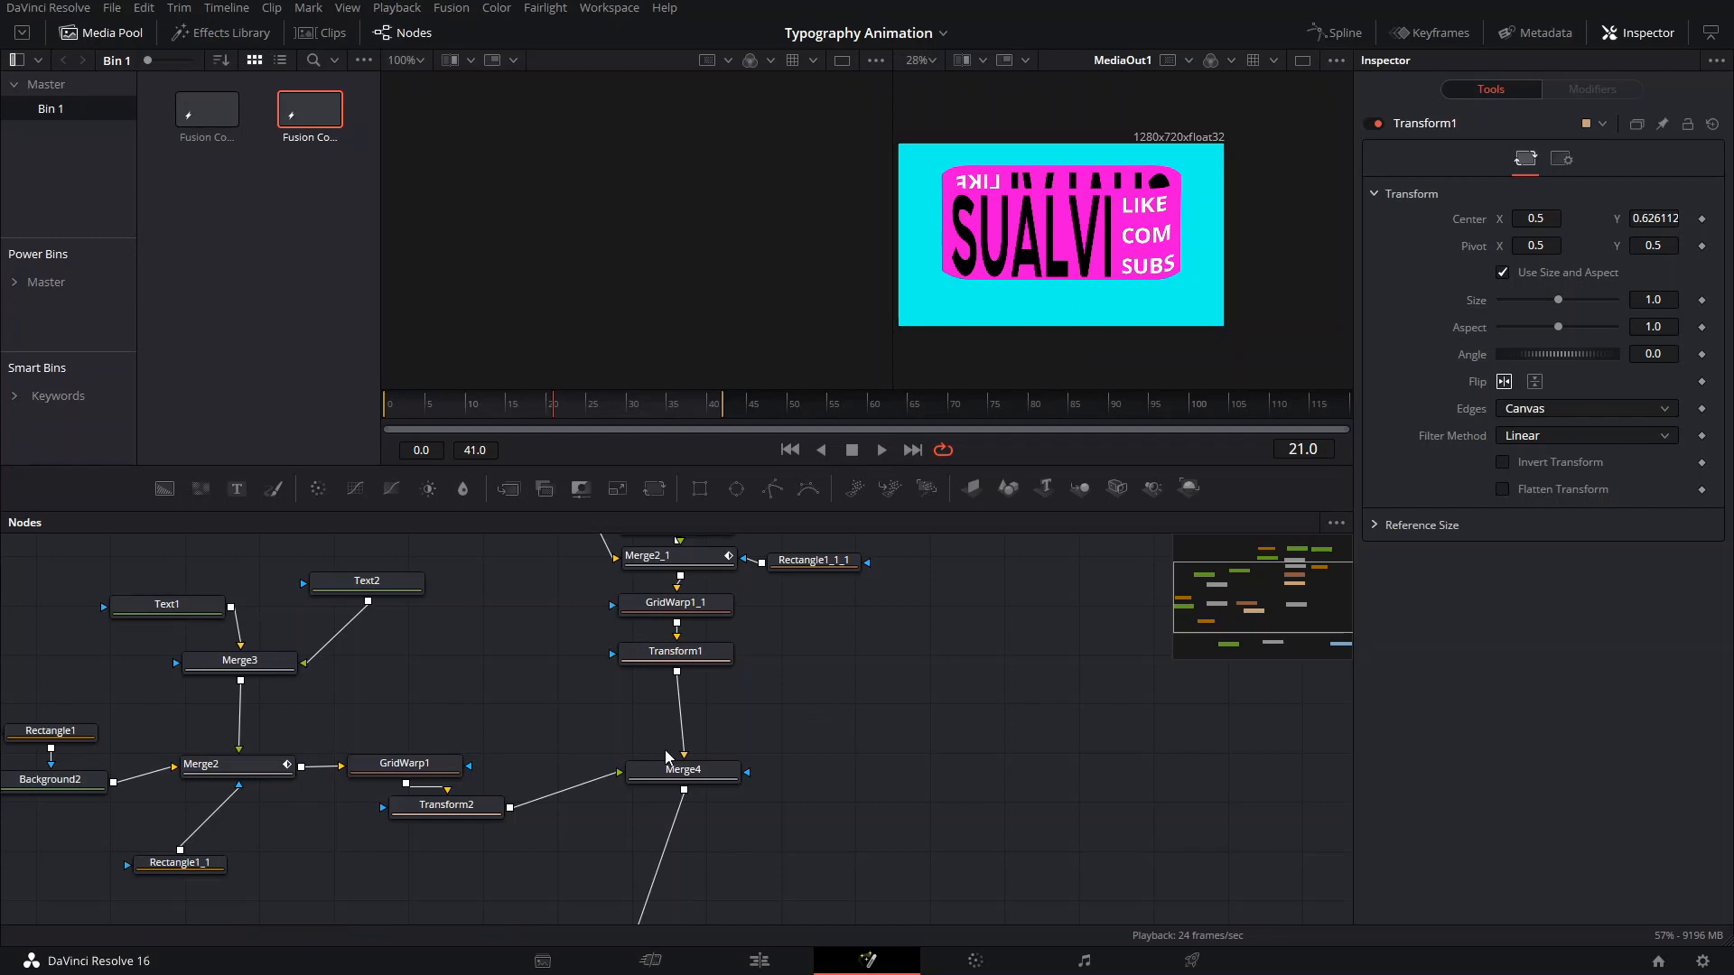
drag(465, 819, 467, 818)
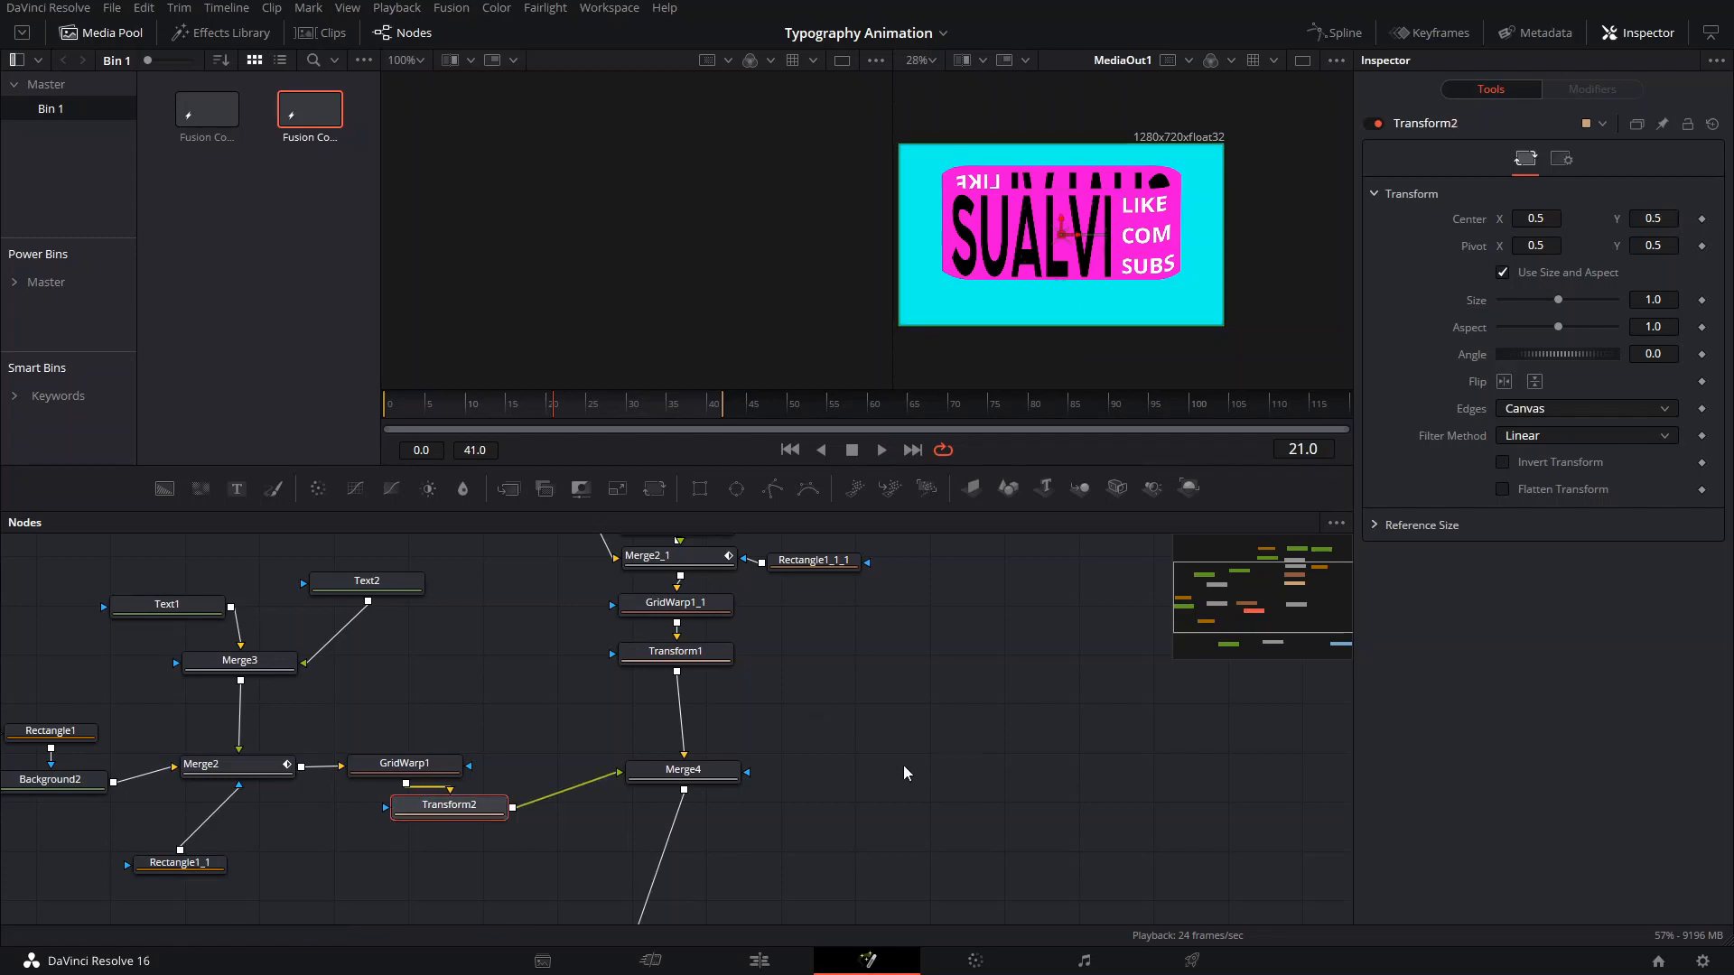
drag(685, 778, 705, 790)
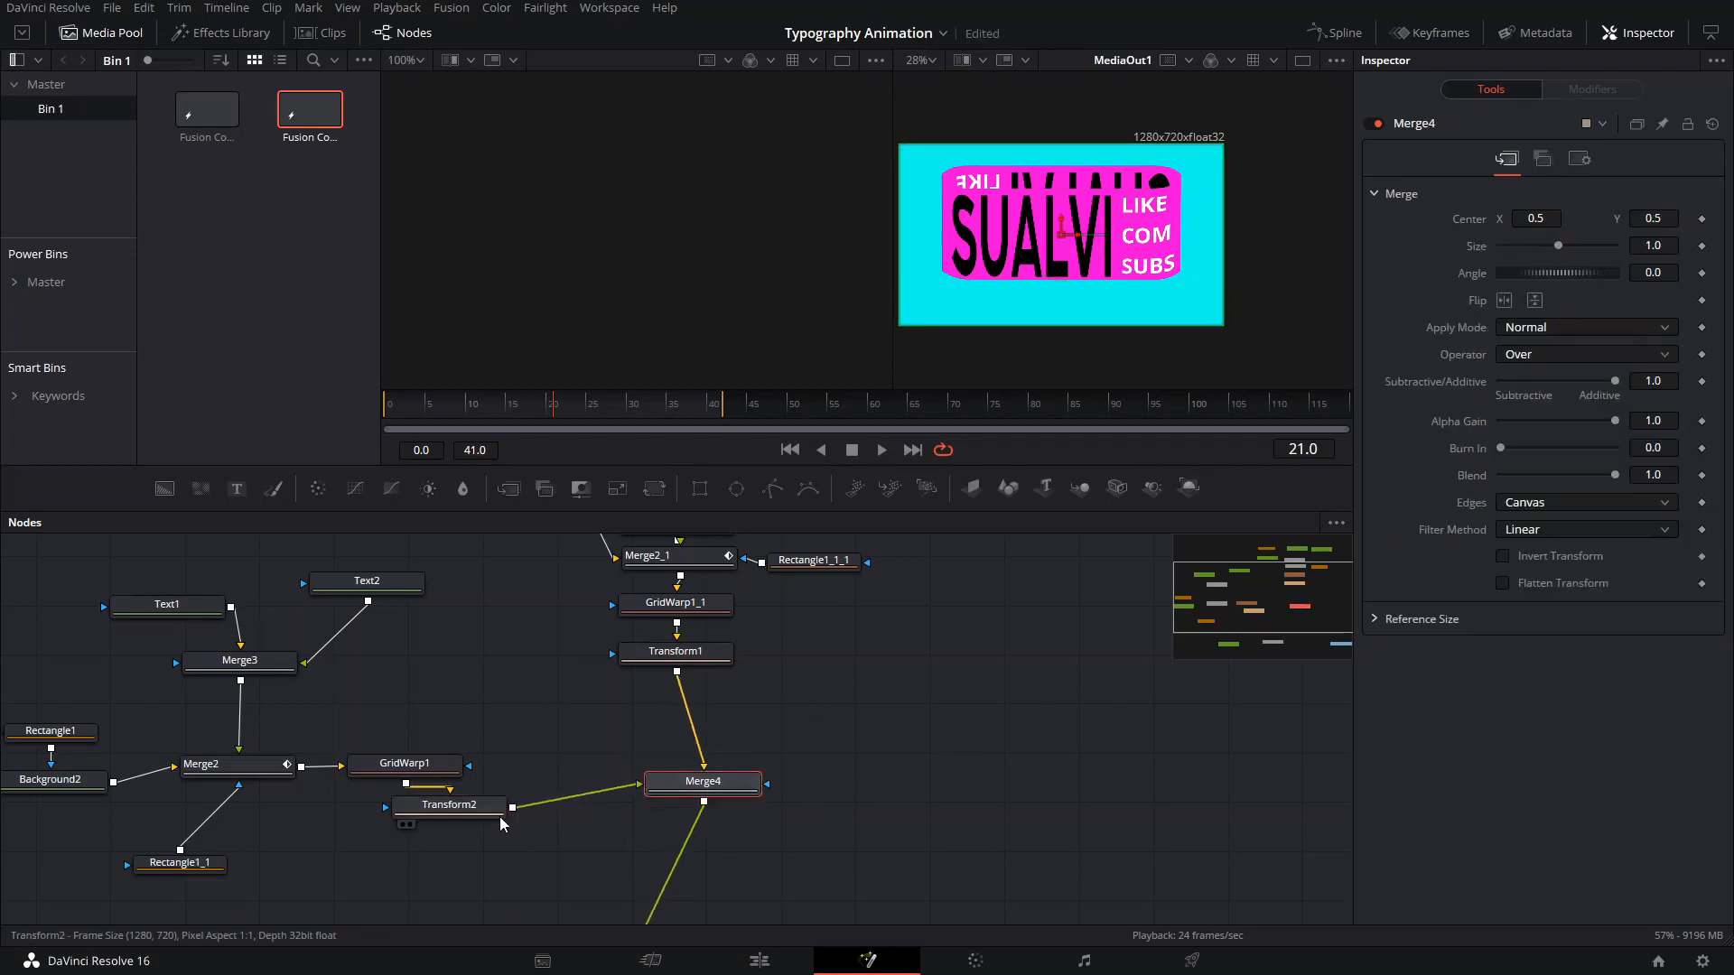
click(472, 819)
key(shift+space)
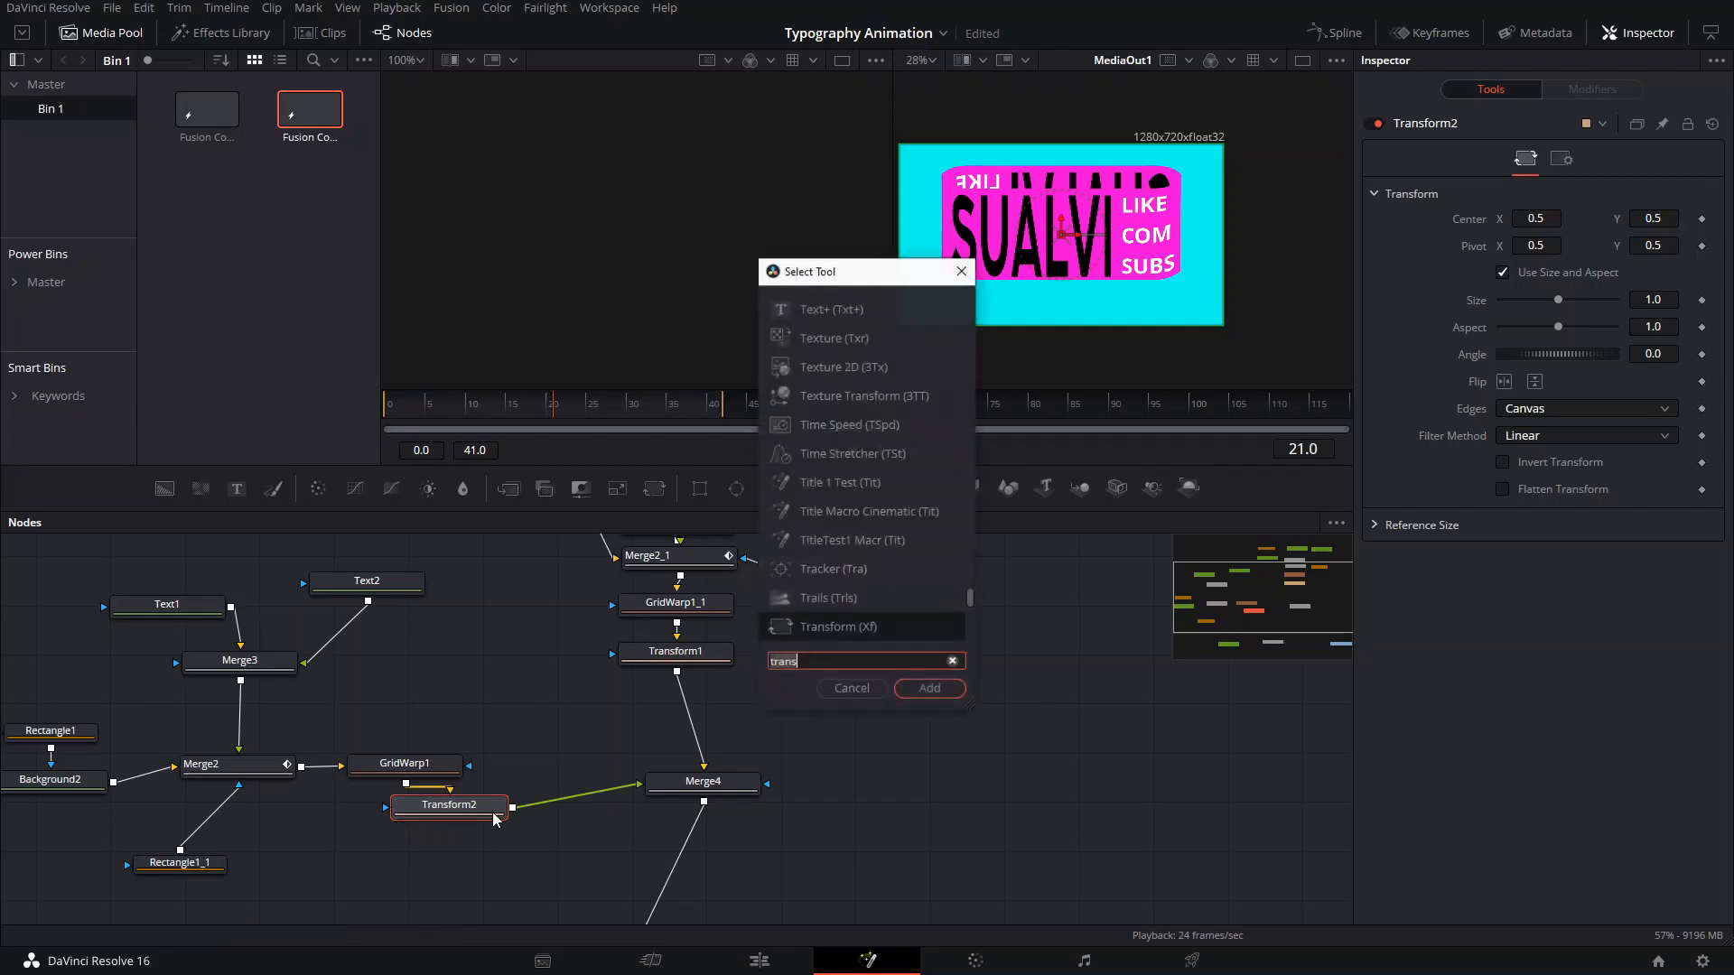
text(shda)
key(BackSpace)
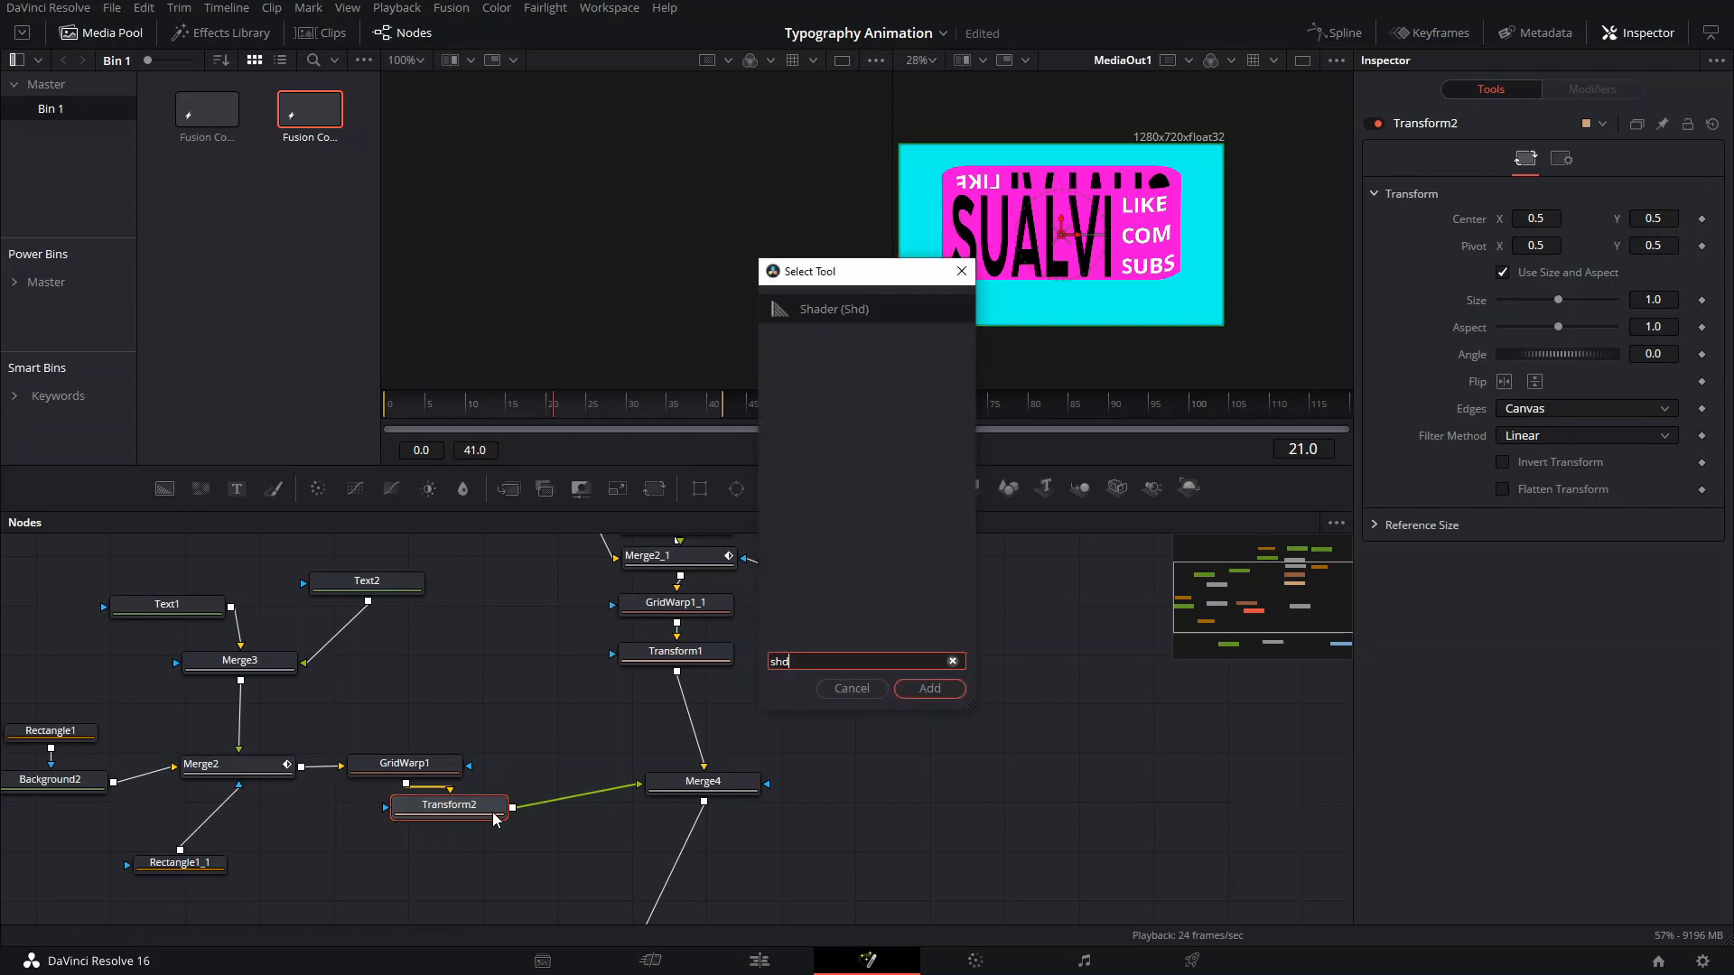
key(BackSpace)
text(adow)
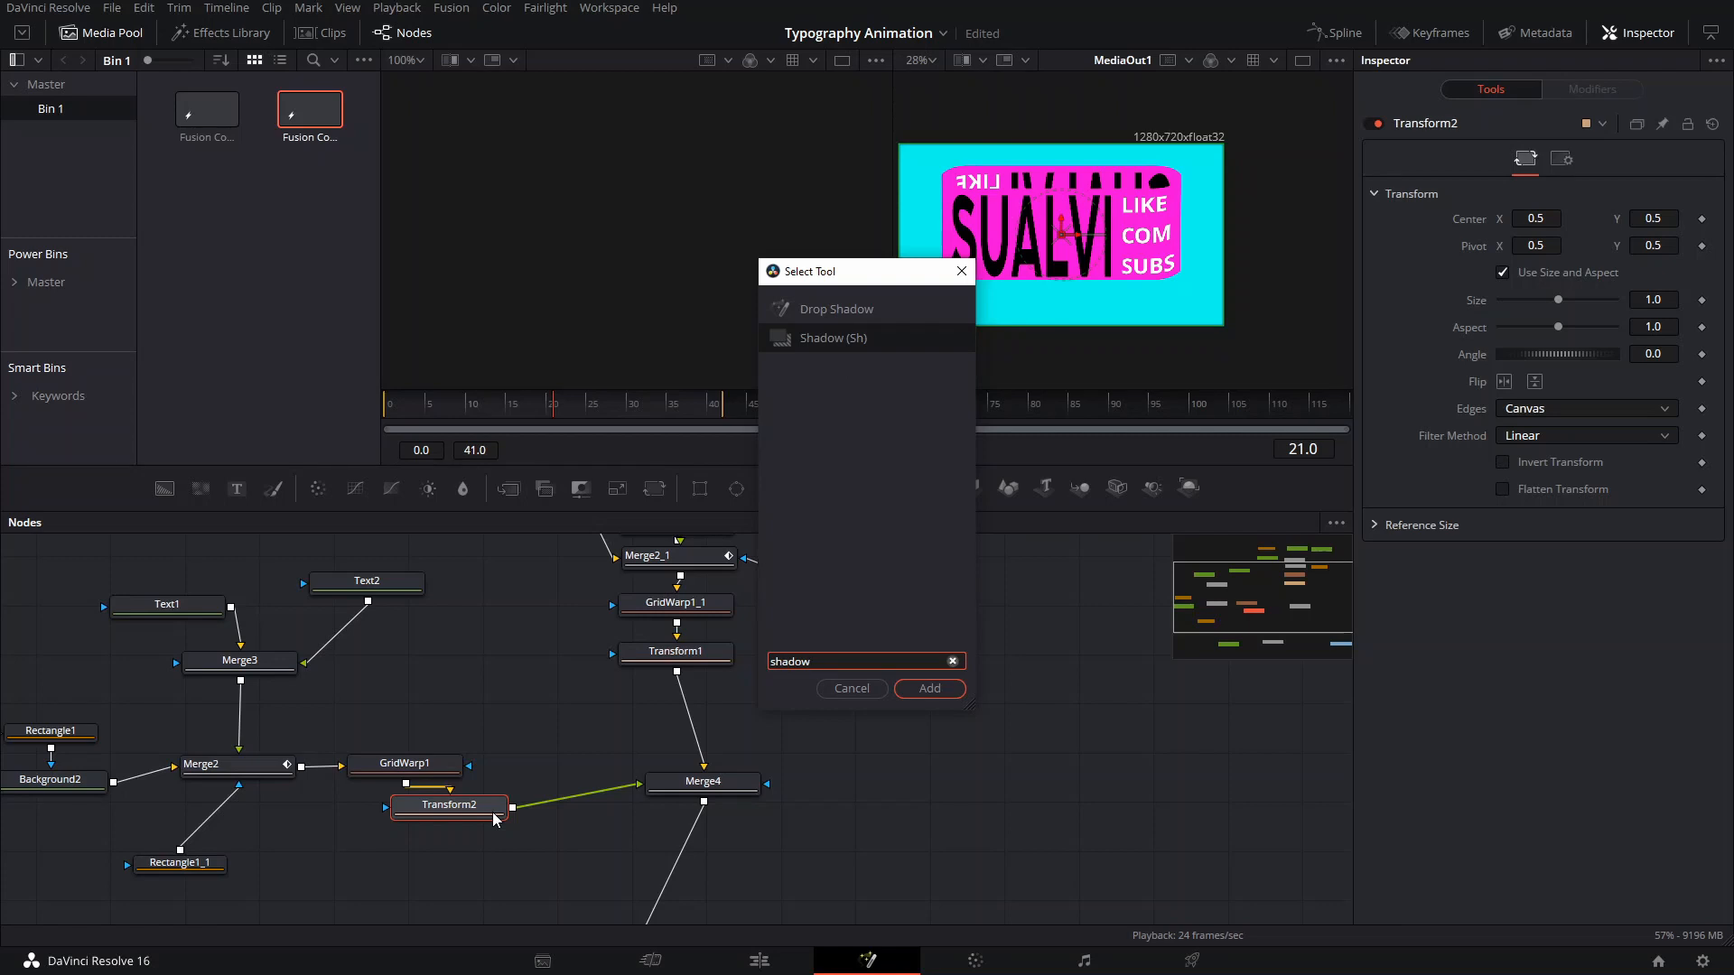
key(Return)
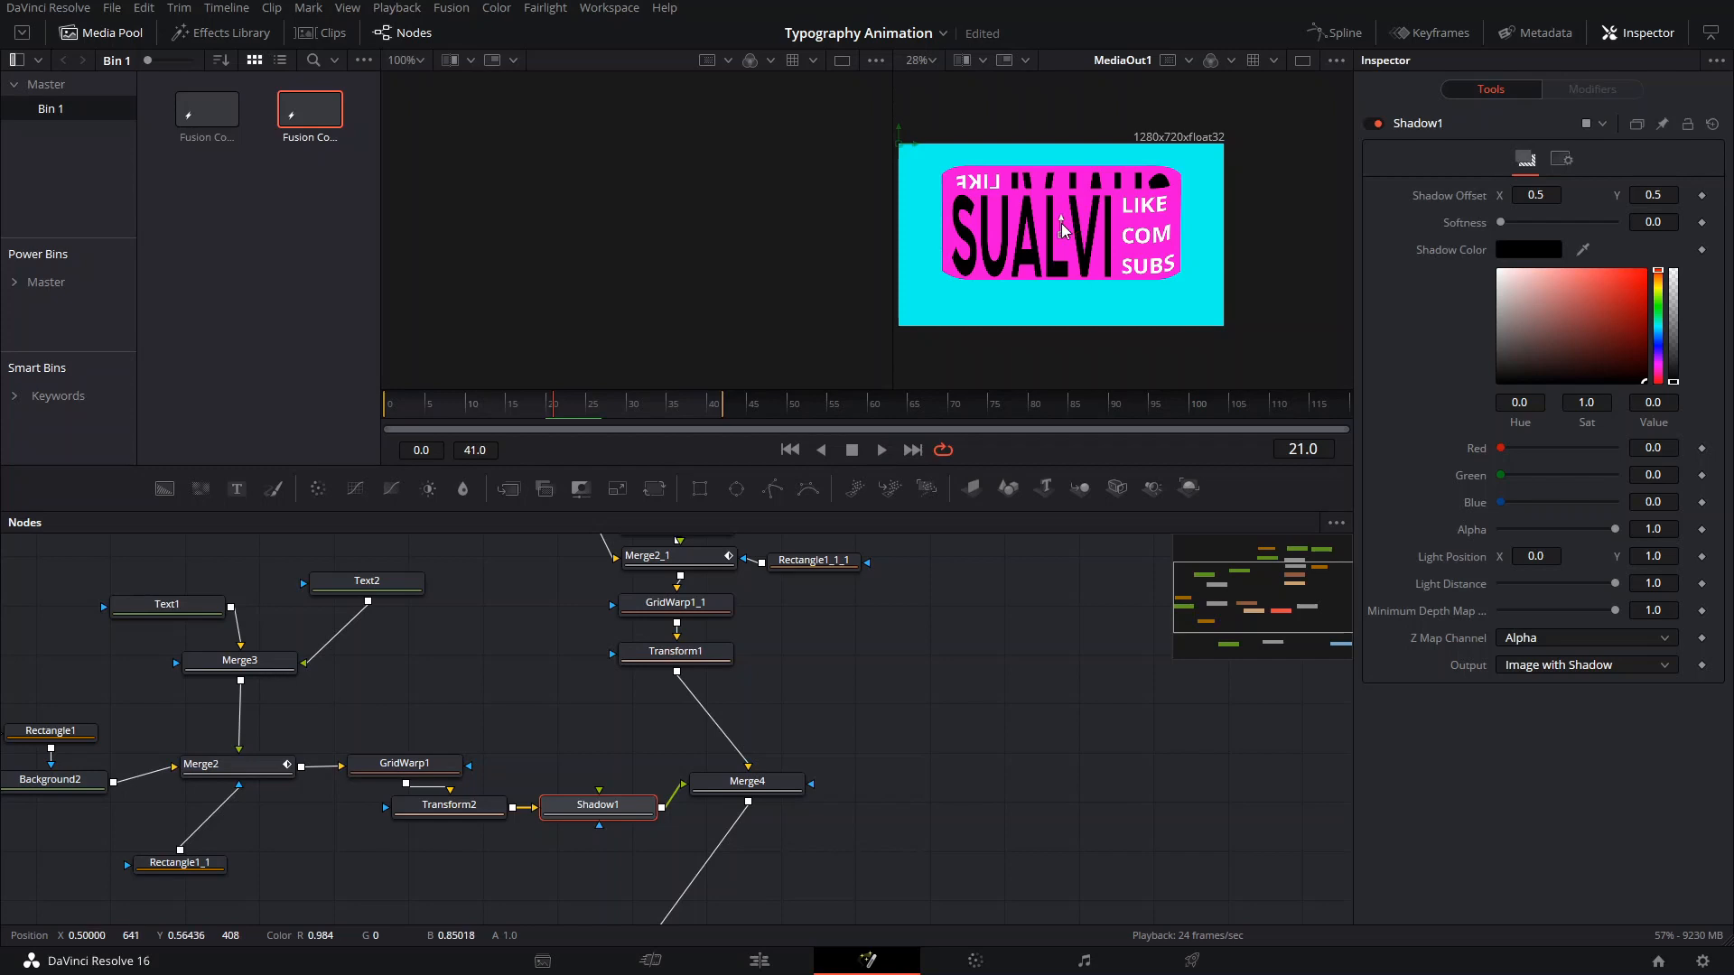
Raise Shadow1's offset to Y 0.538461, set its Softness to 0.02, and try a muted red shadow color.
drag(1062, 230, 1066, 225)
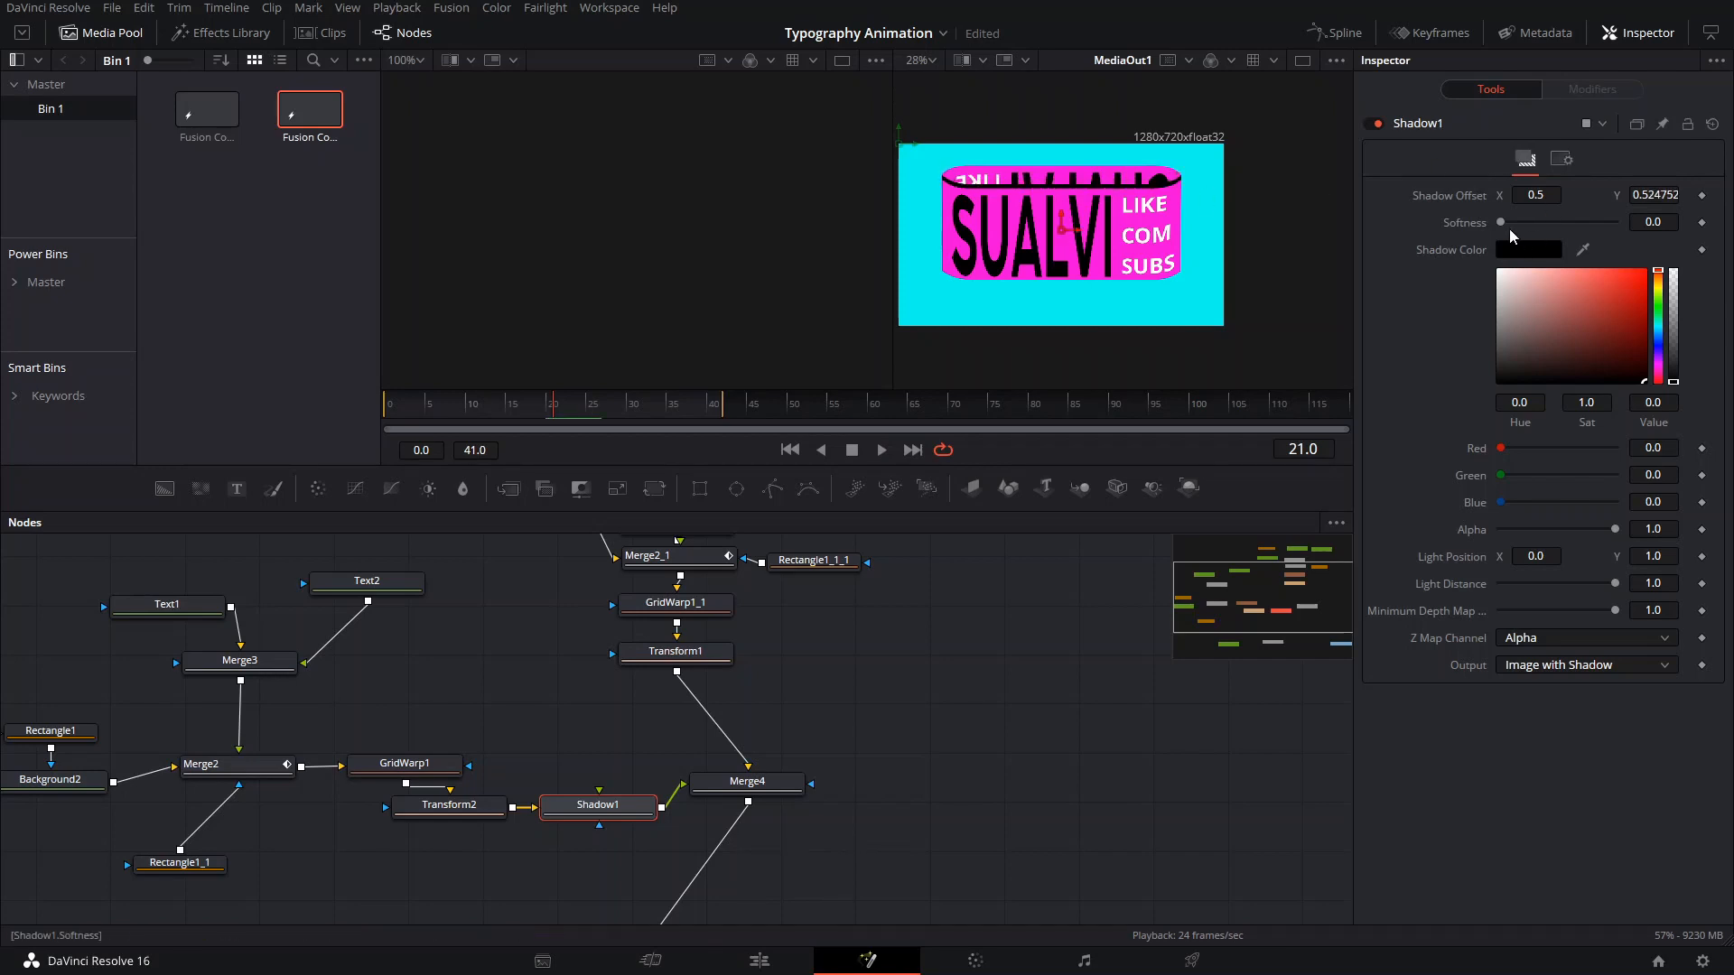
drag(1500, 222, 1603, 249)
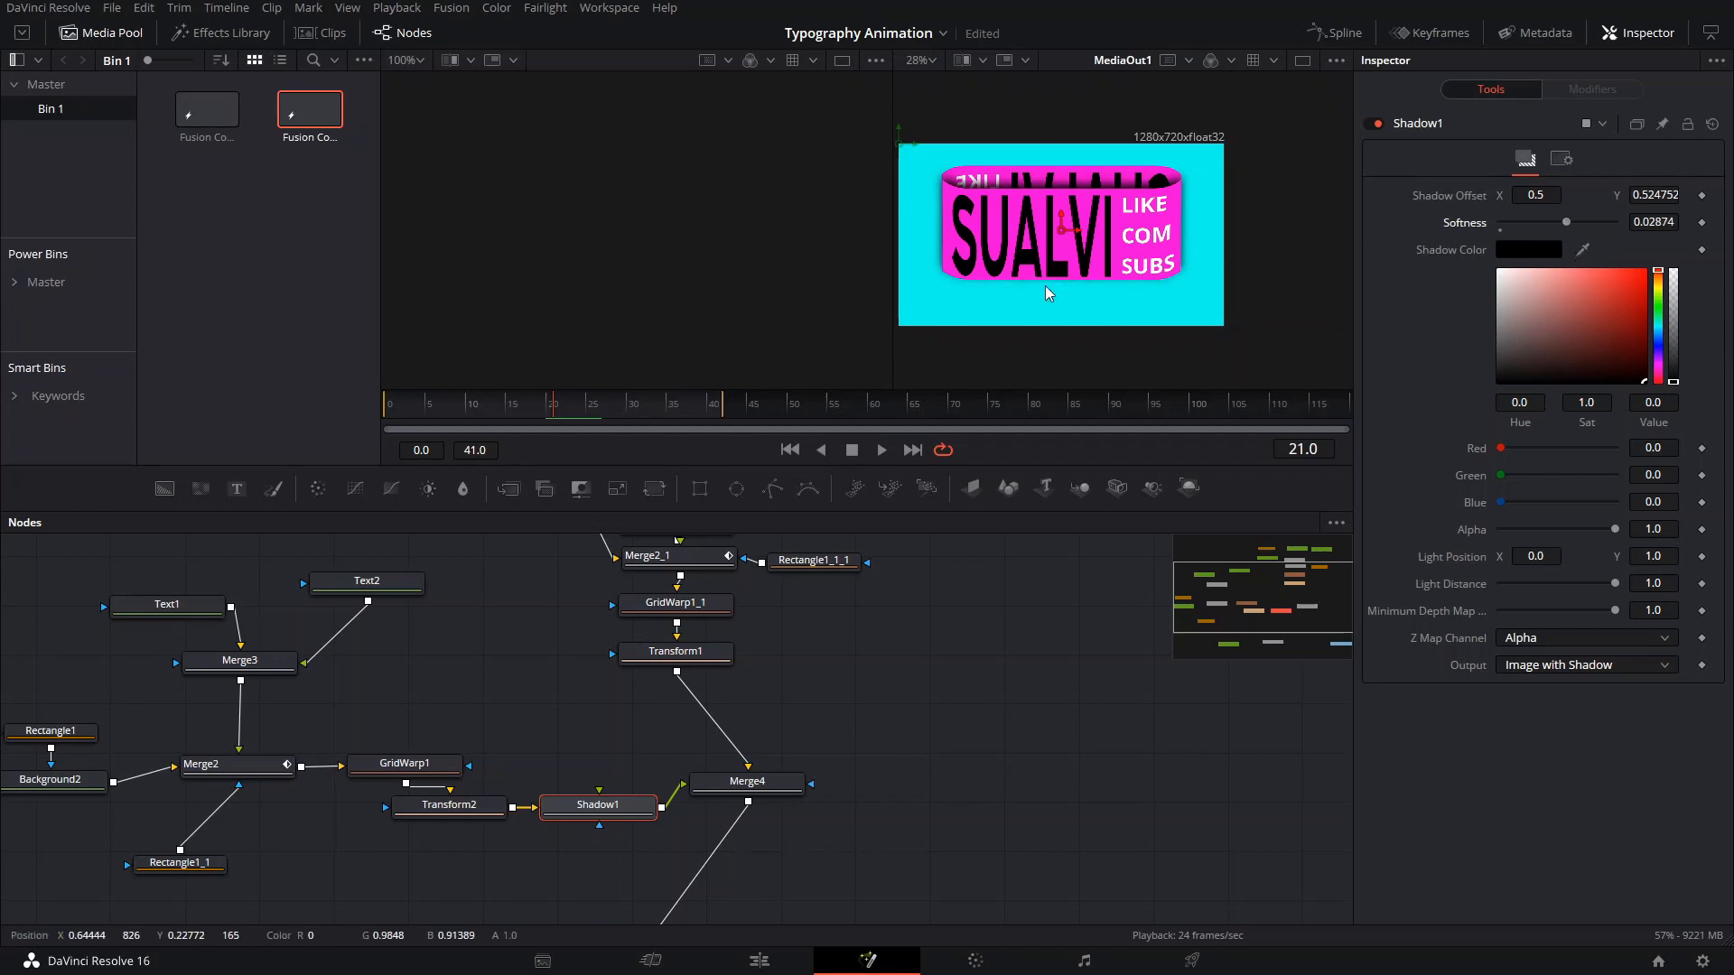
scroll(1171, 239, up, 3)
drag(1138, 220, 1424, 274)
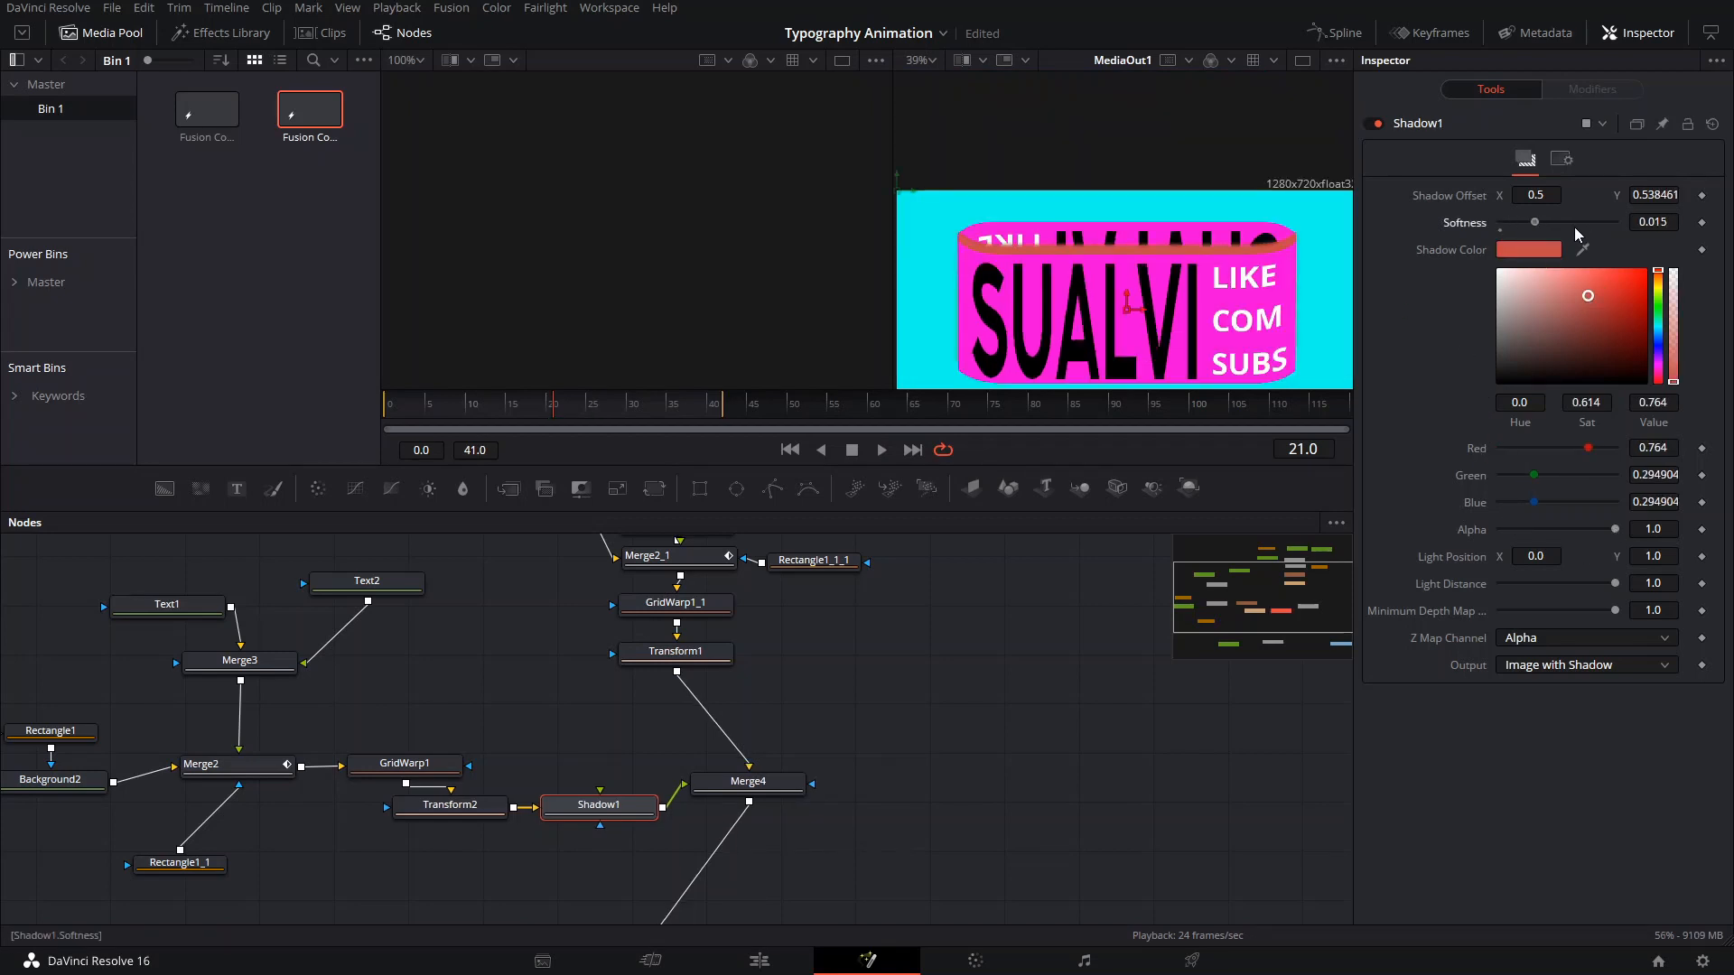
drag(1577, 233, 1591, 234)
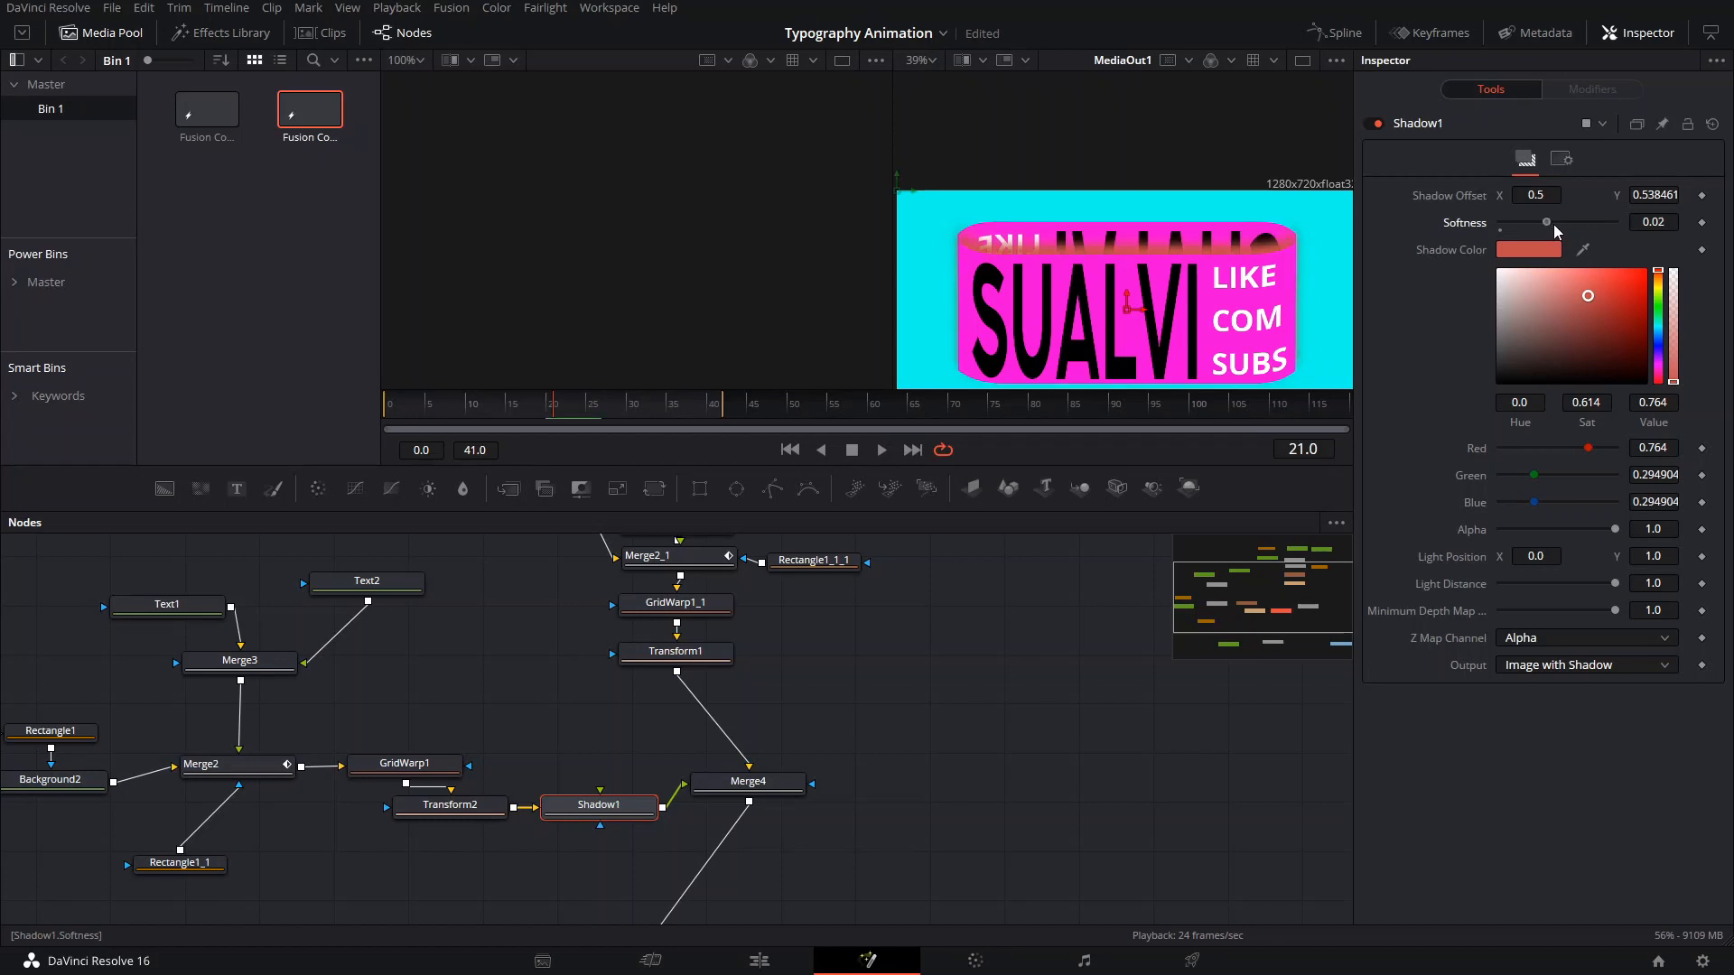
Try a semi-transparent yellow shadow color in Shadow1 at Alpha 0.457, and replace it with white at Alpha 1.0.
drag(1664, 323, 1660, 296)
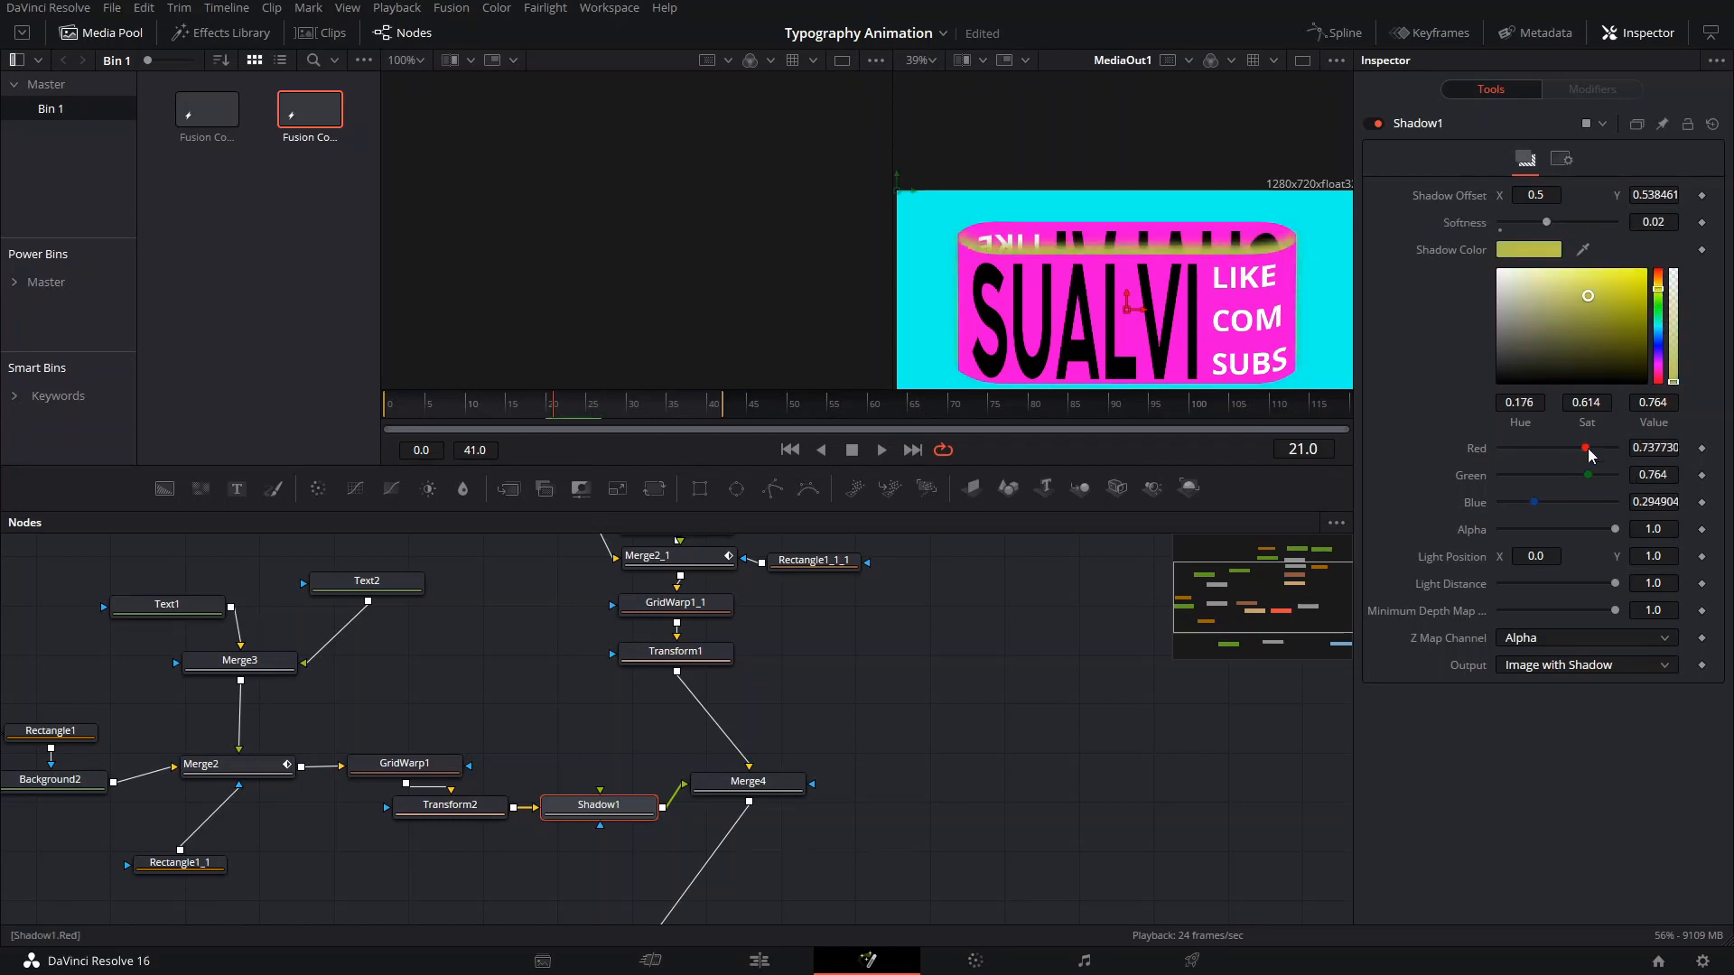
drag(1616, 533, 1558, 543)
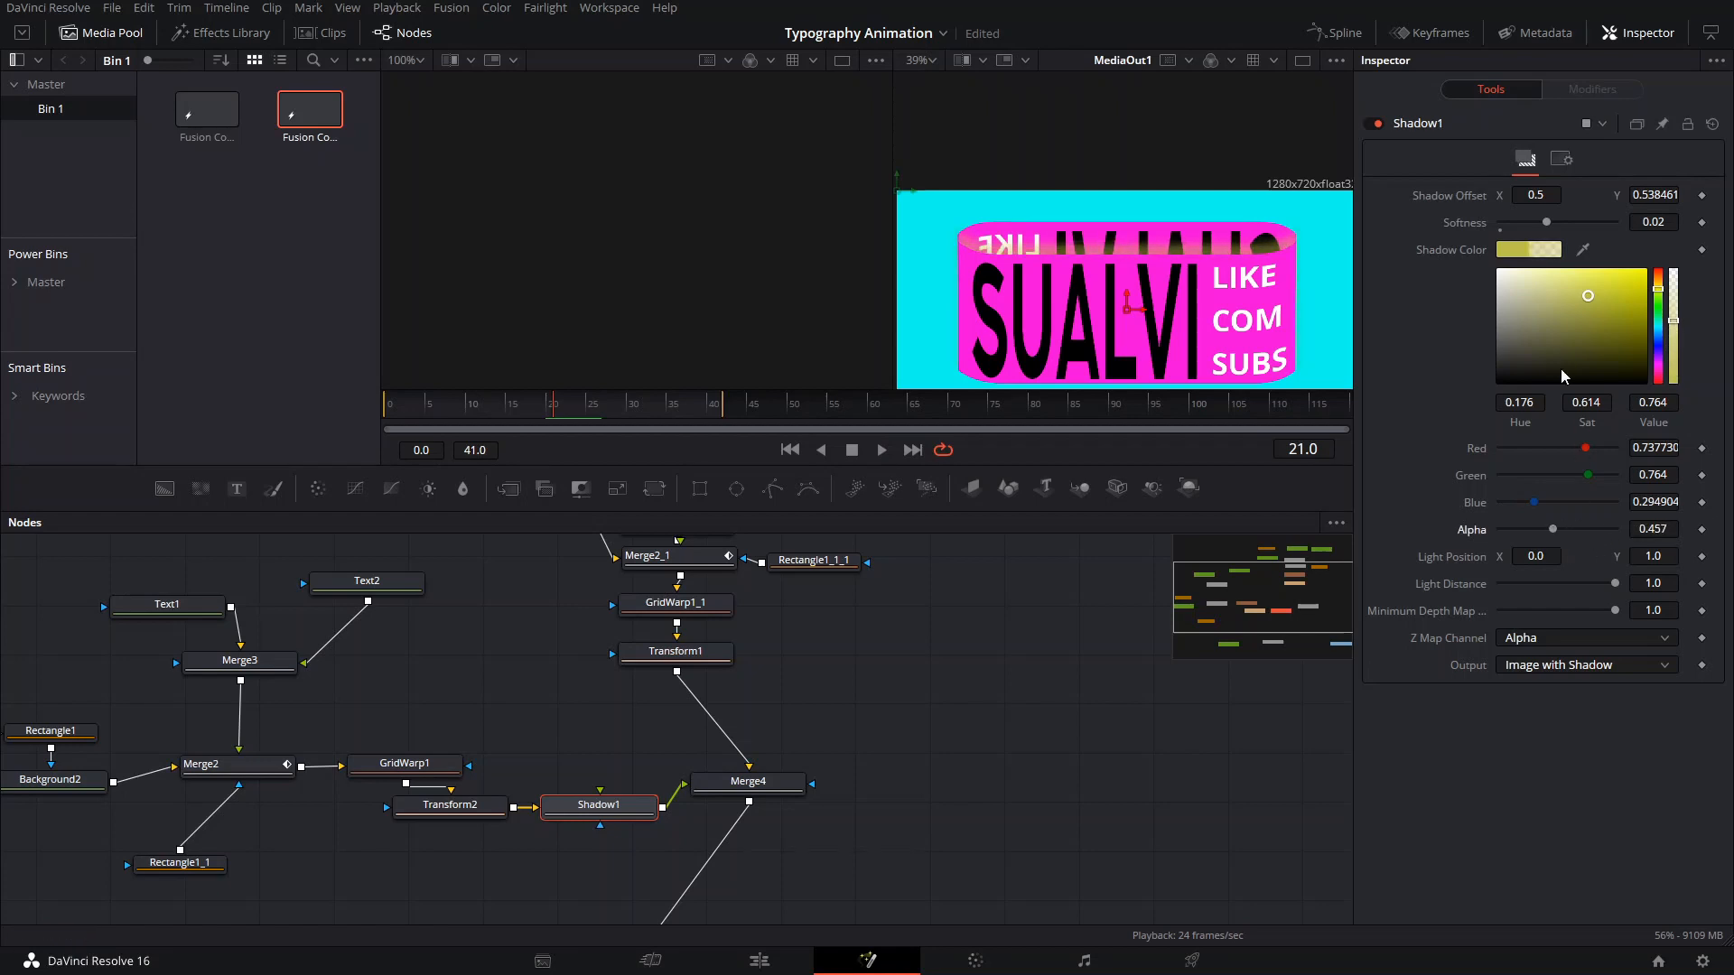
drag(1564, 376, 1492, 263)
drag(1672, 359, 1694, 413)
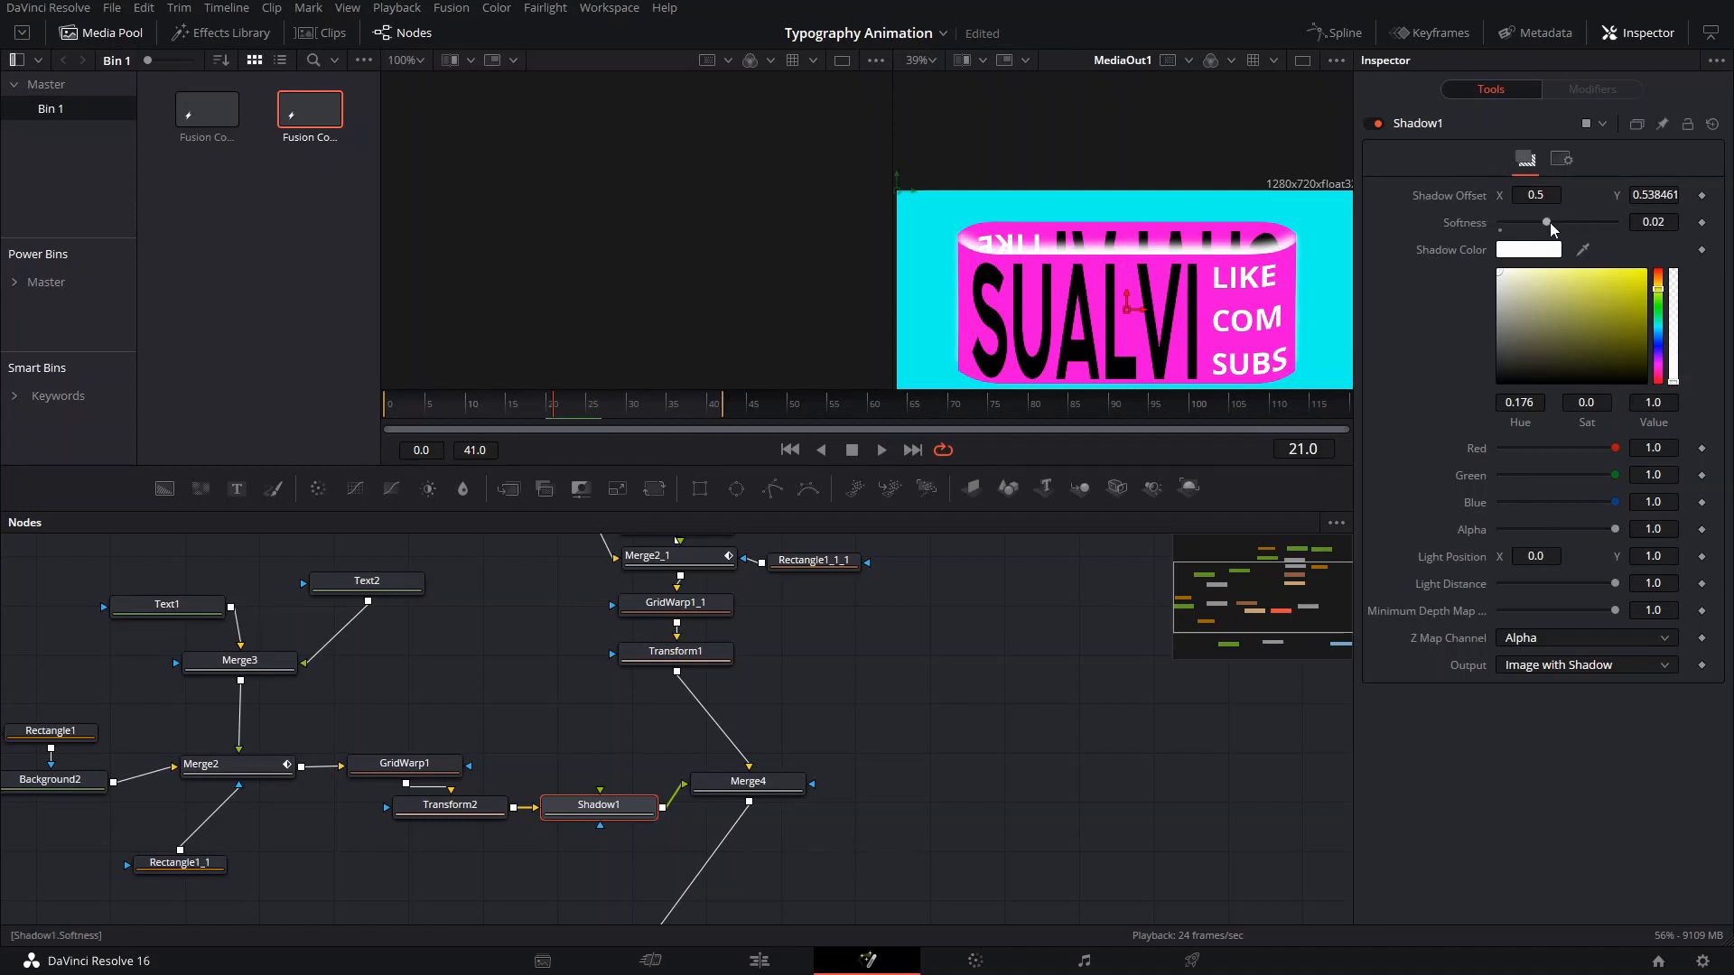
Set Shadow1's Softness to about 0.023 and its Alpha to about 0.5, and save the project.
drag(1553, 229, 1571, 235)
drag(1544, 230, 1556, 254)
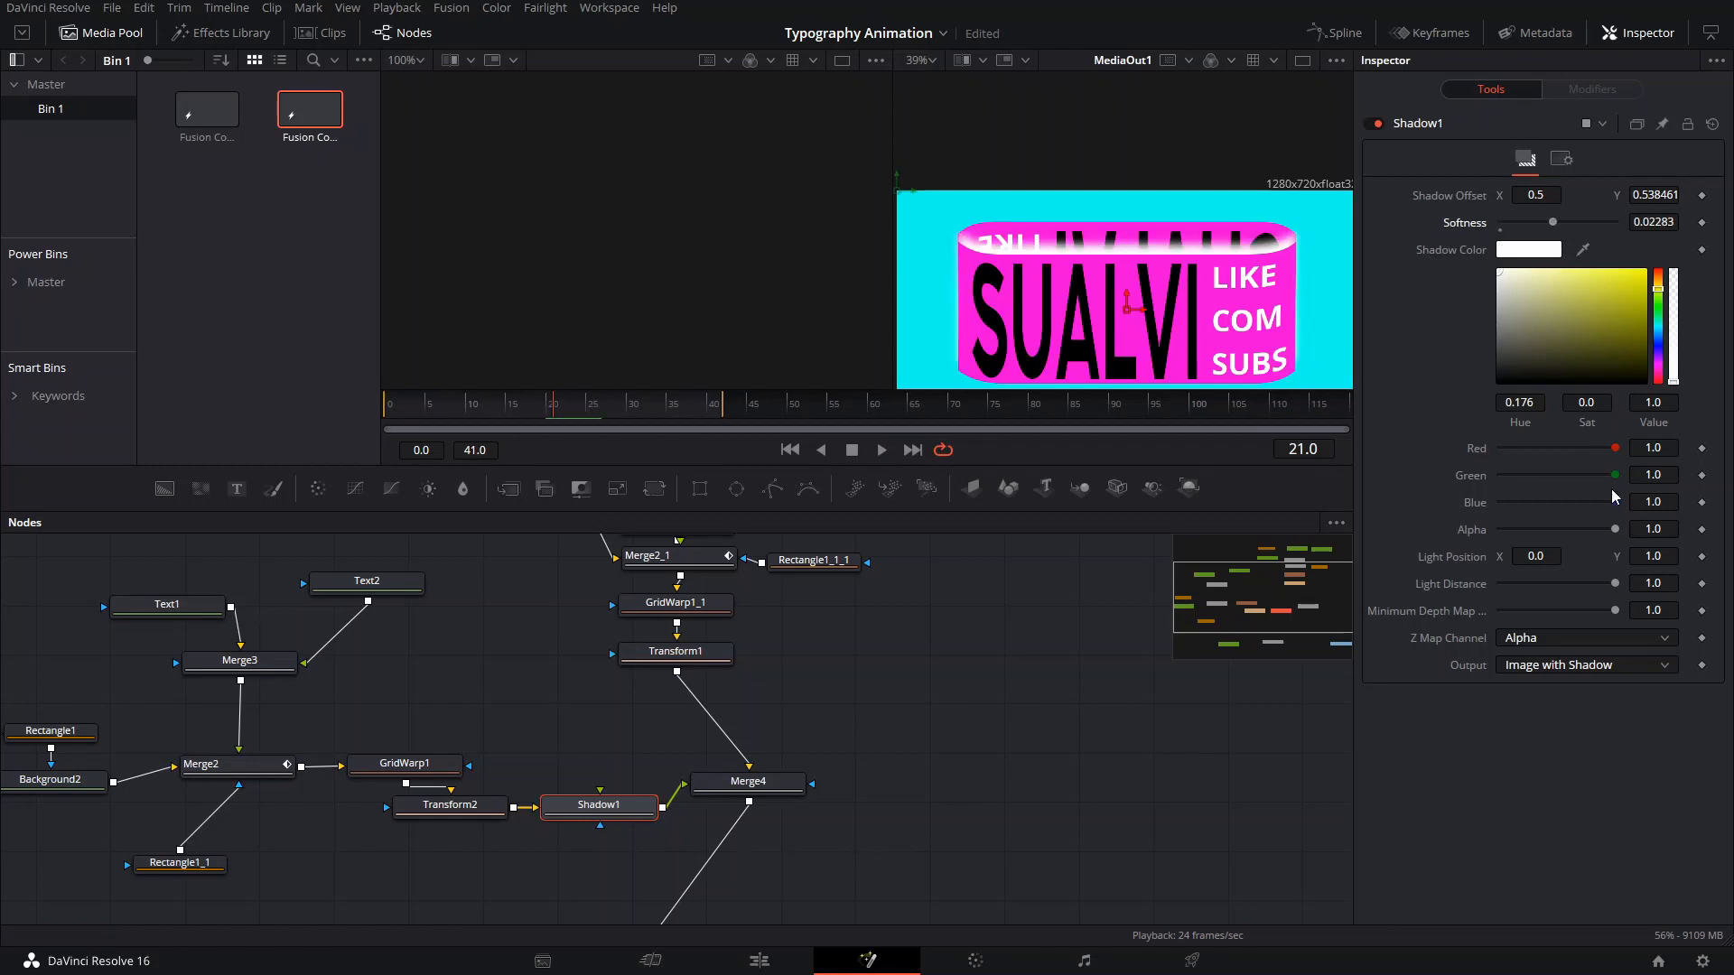
drag(1613, 533, 1566, 527)
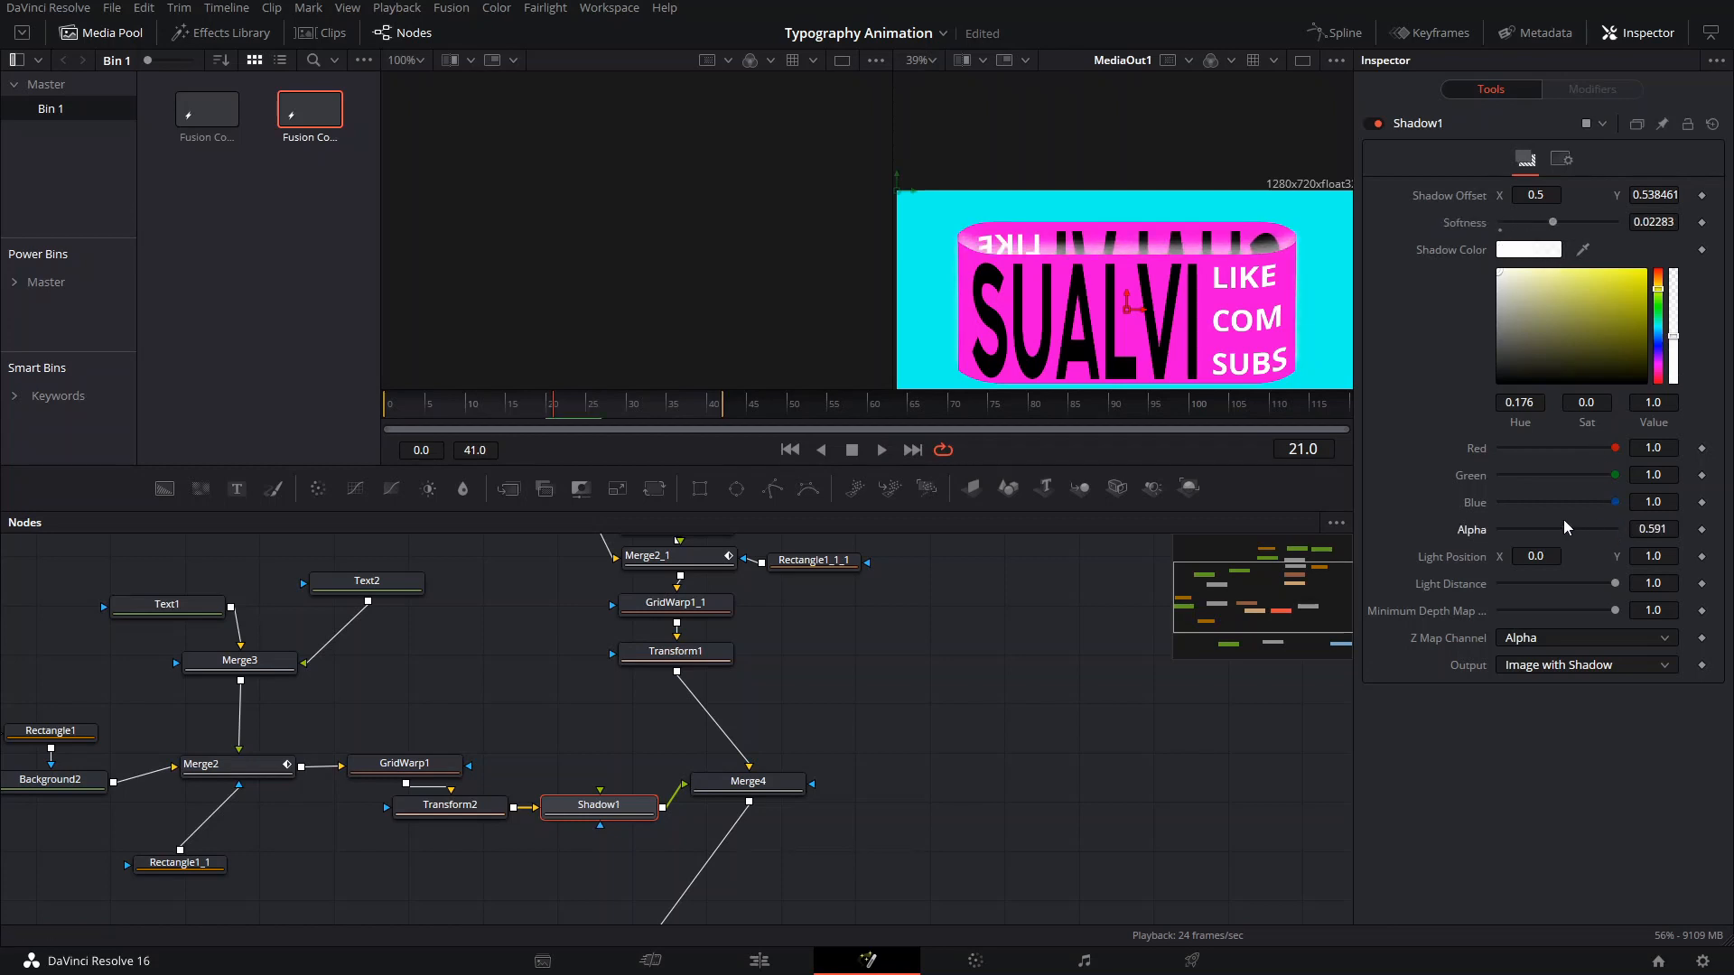
scroll(1111, 244, down, 4)
drag(1110, 244, 1100, 229)
scroll(1092, 240, up, 4)
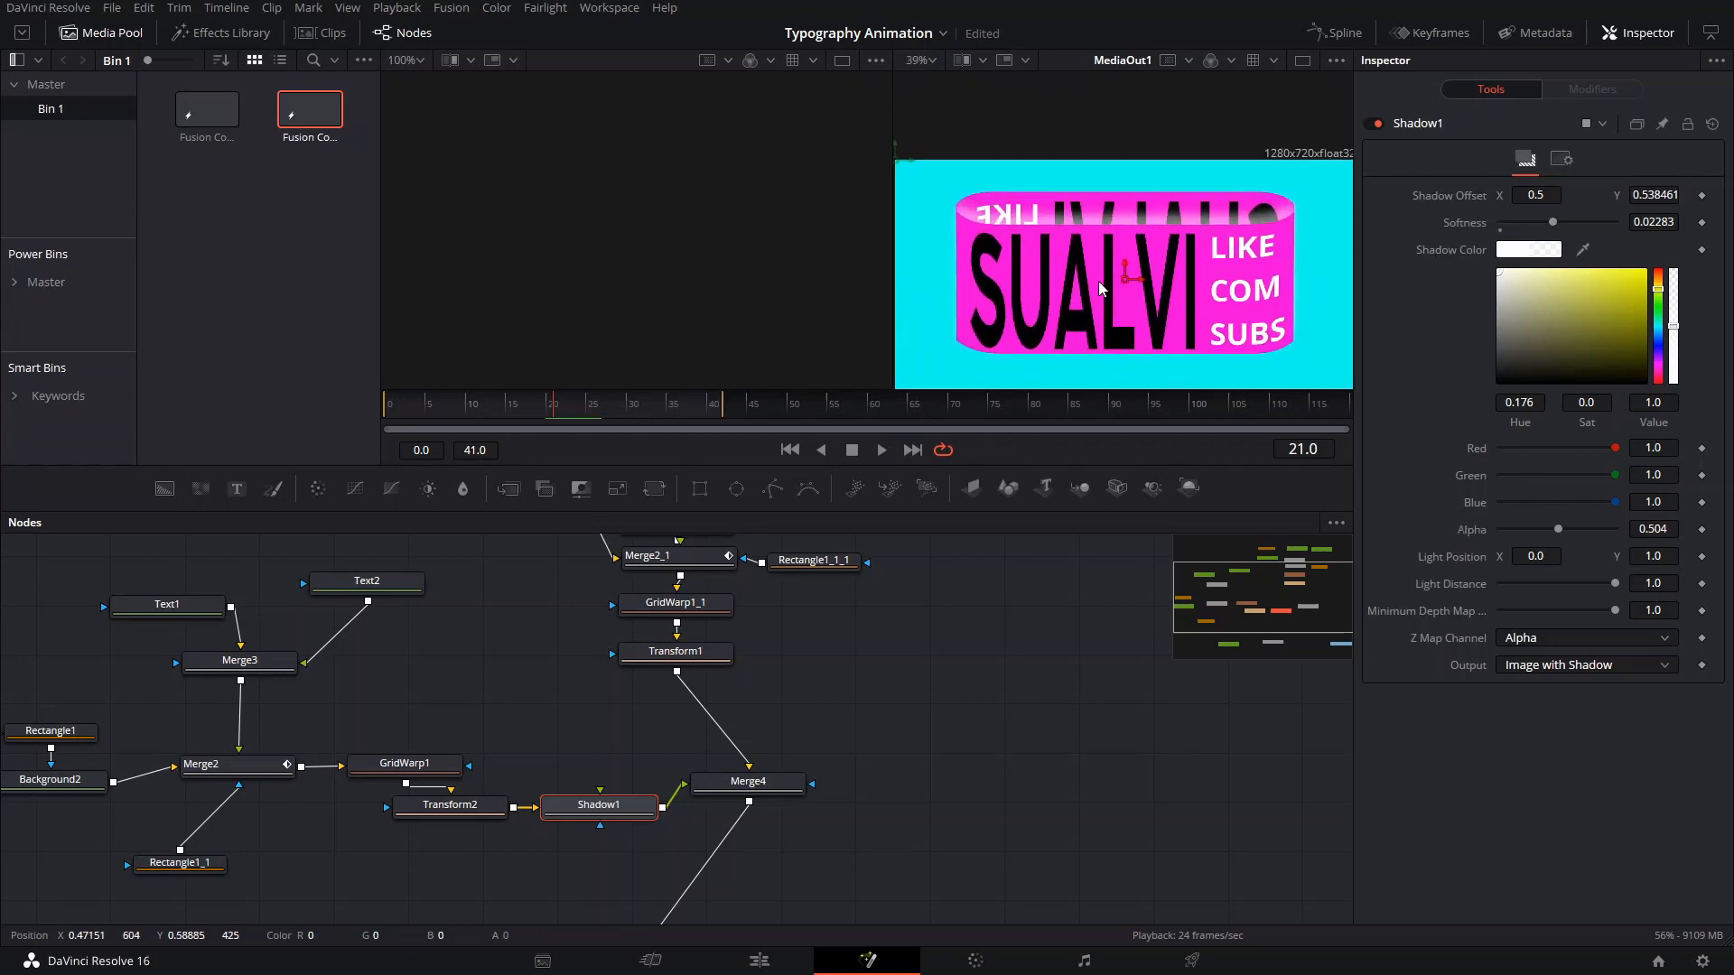
click(993, 705)
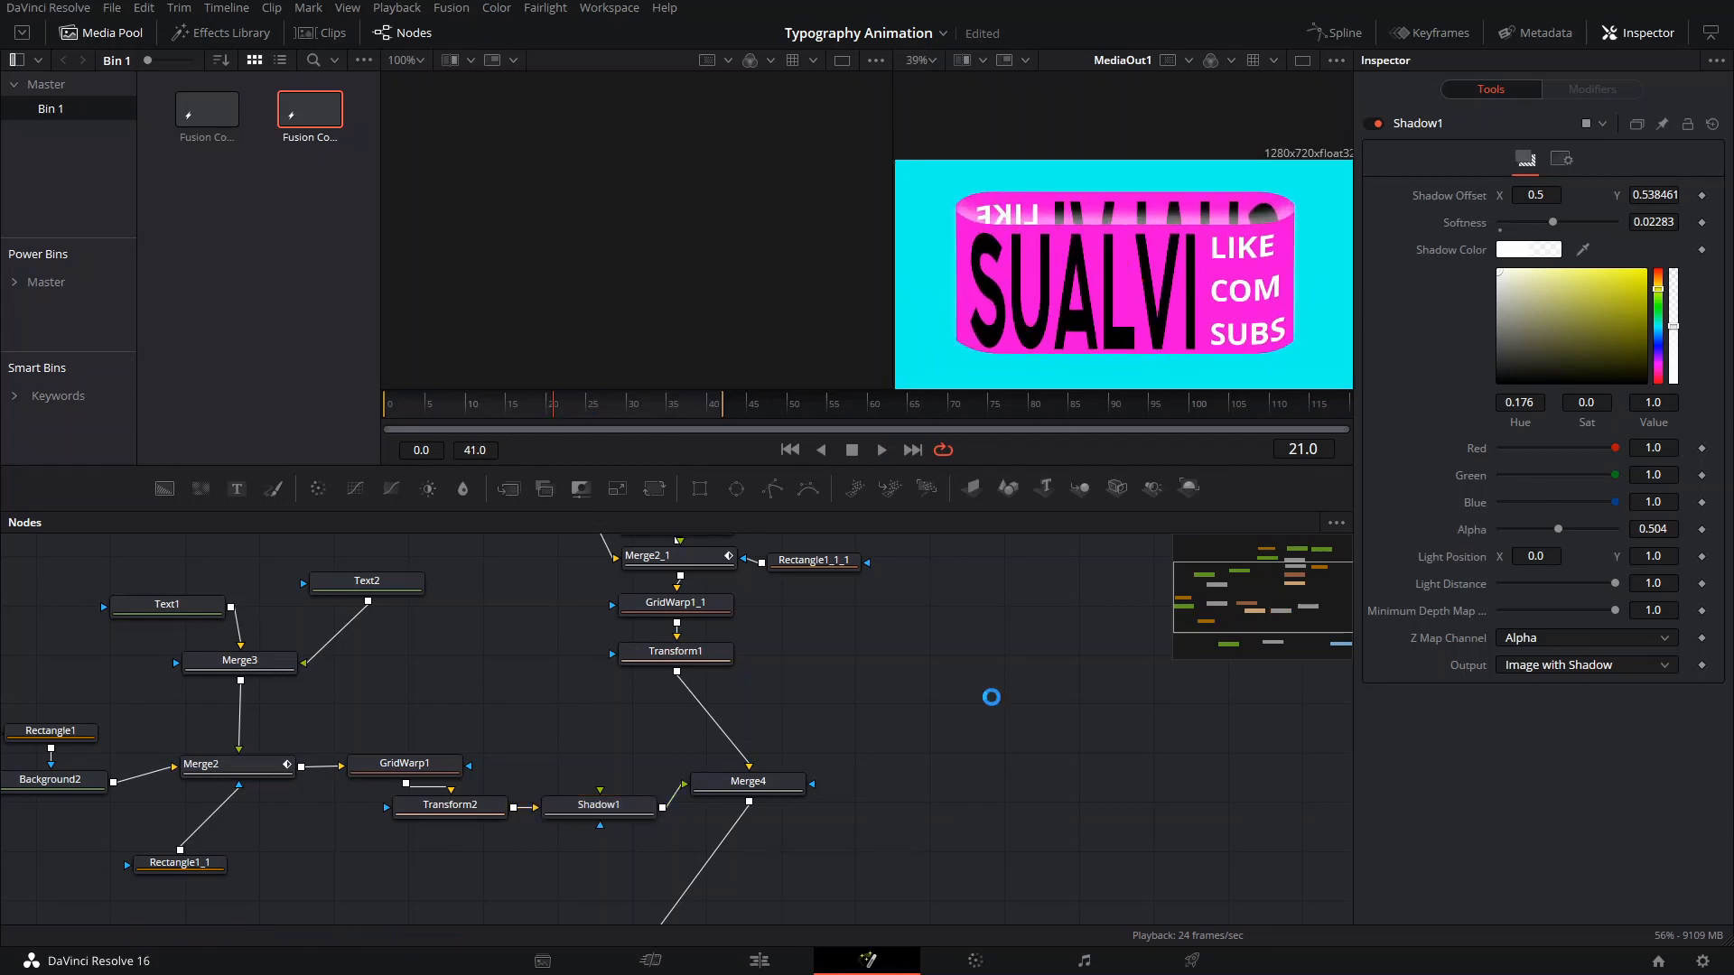
Move all of the rear banner's nodes down to Transform1 upward as a group, farther away from Merge4.
scroll(991, 697, down, 4)
scroll(983, 703, up, 4)
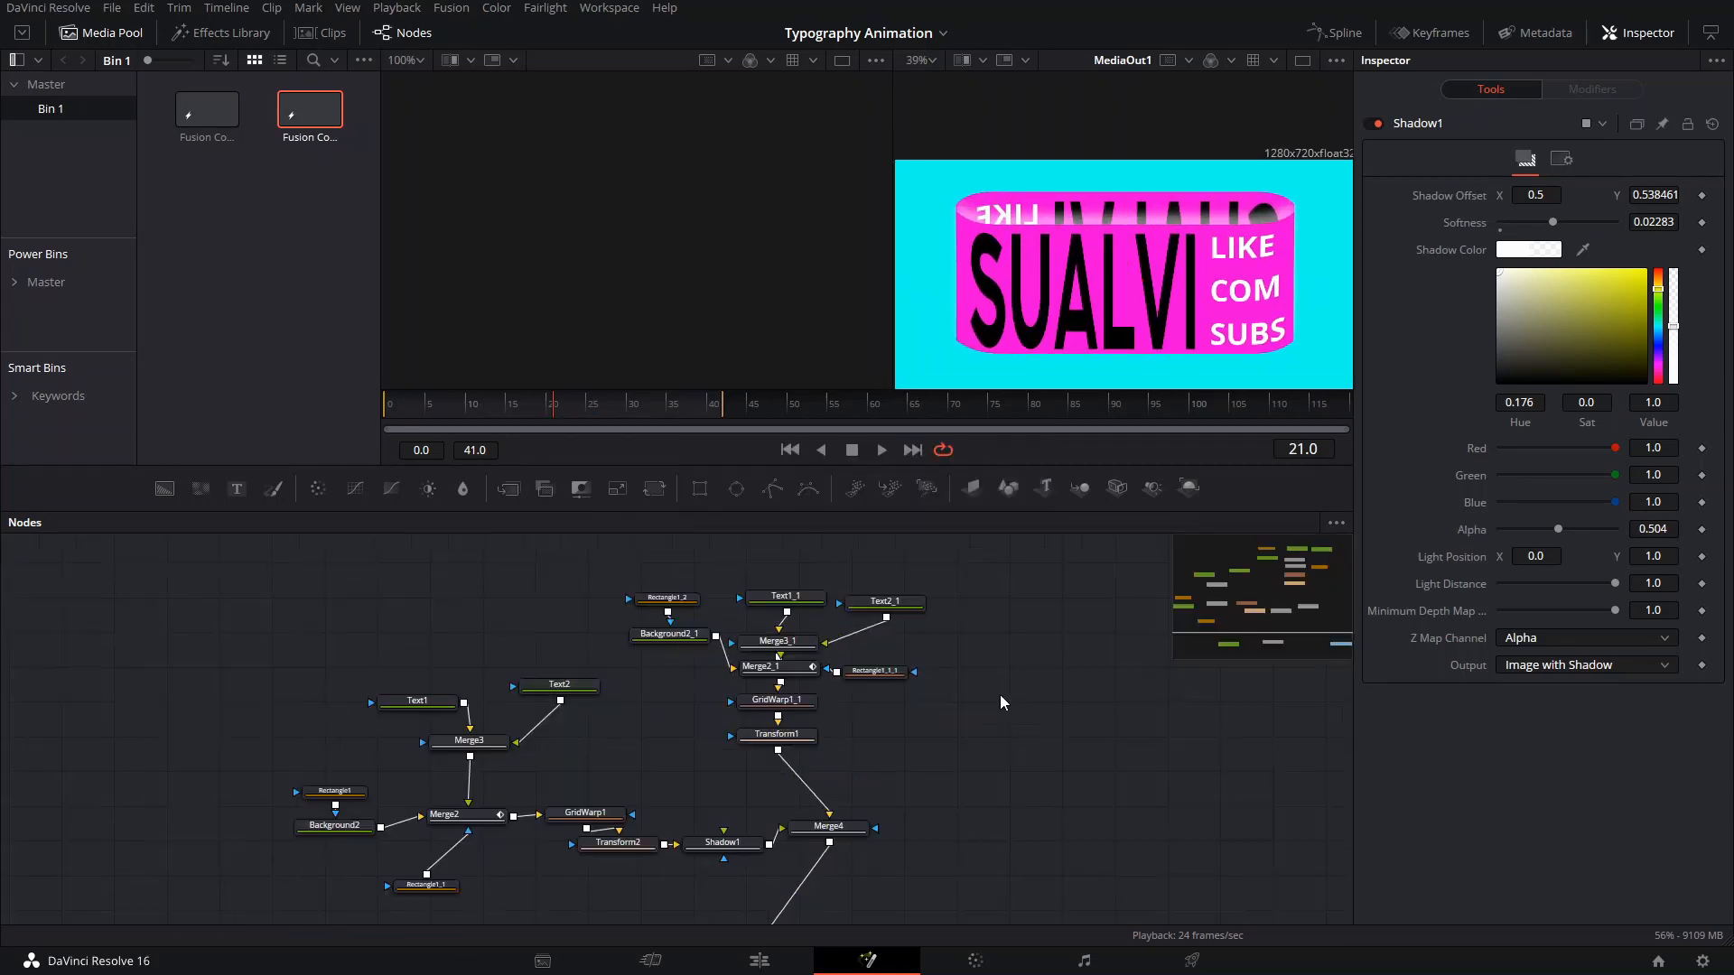
drag(628, 562, 929, 794)
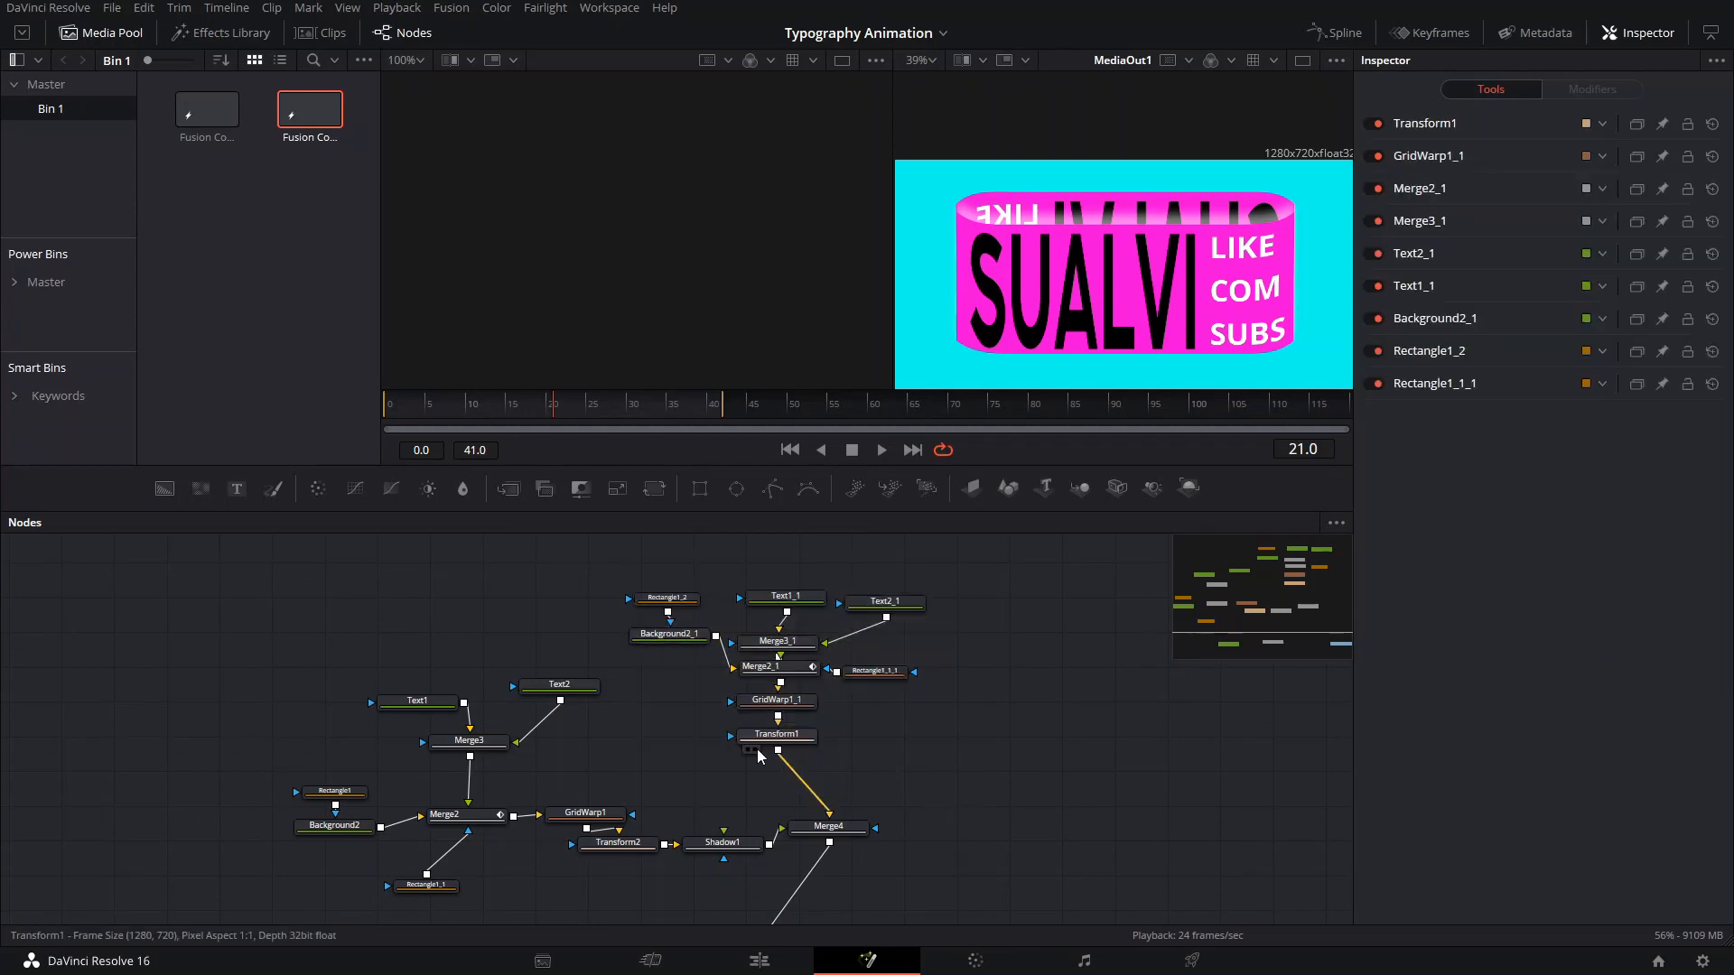
mouse_move(783, 735)
mouse_down()
mouse_move(805, 731)
mouse_move(784, 746)
mouse_up()
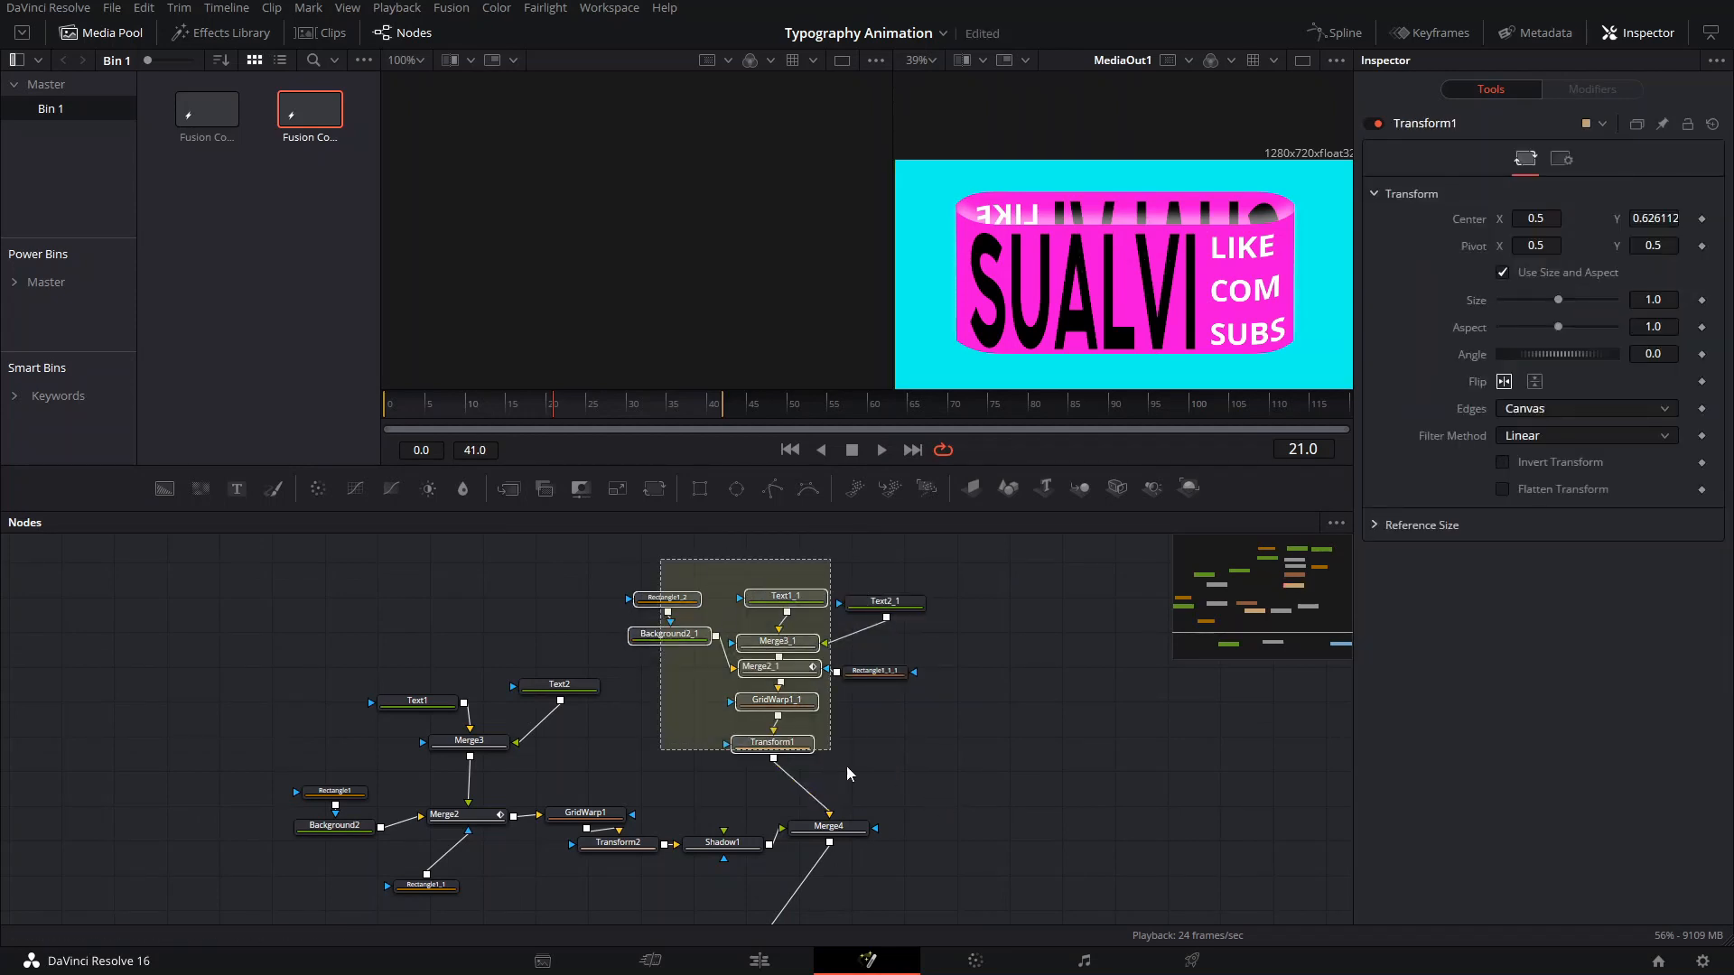
drag(964, 553, 661, 768)
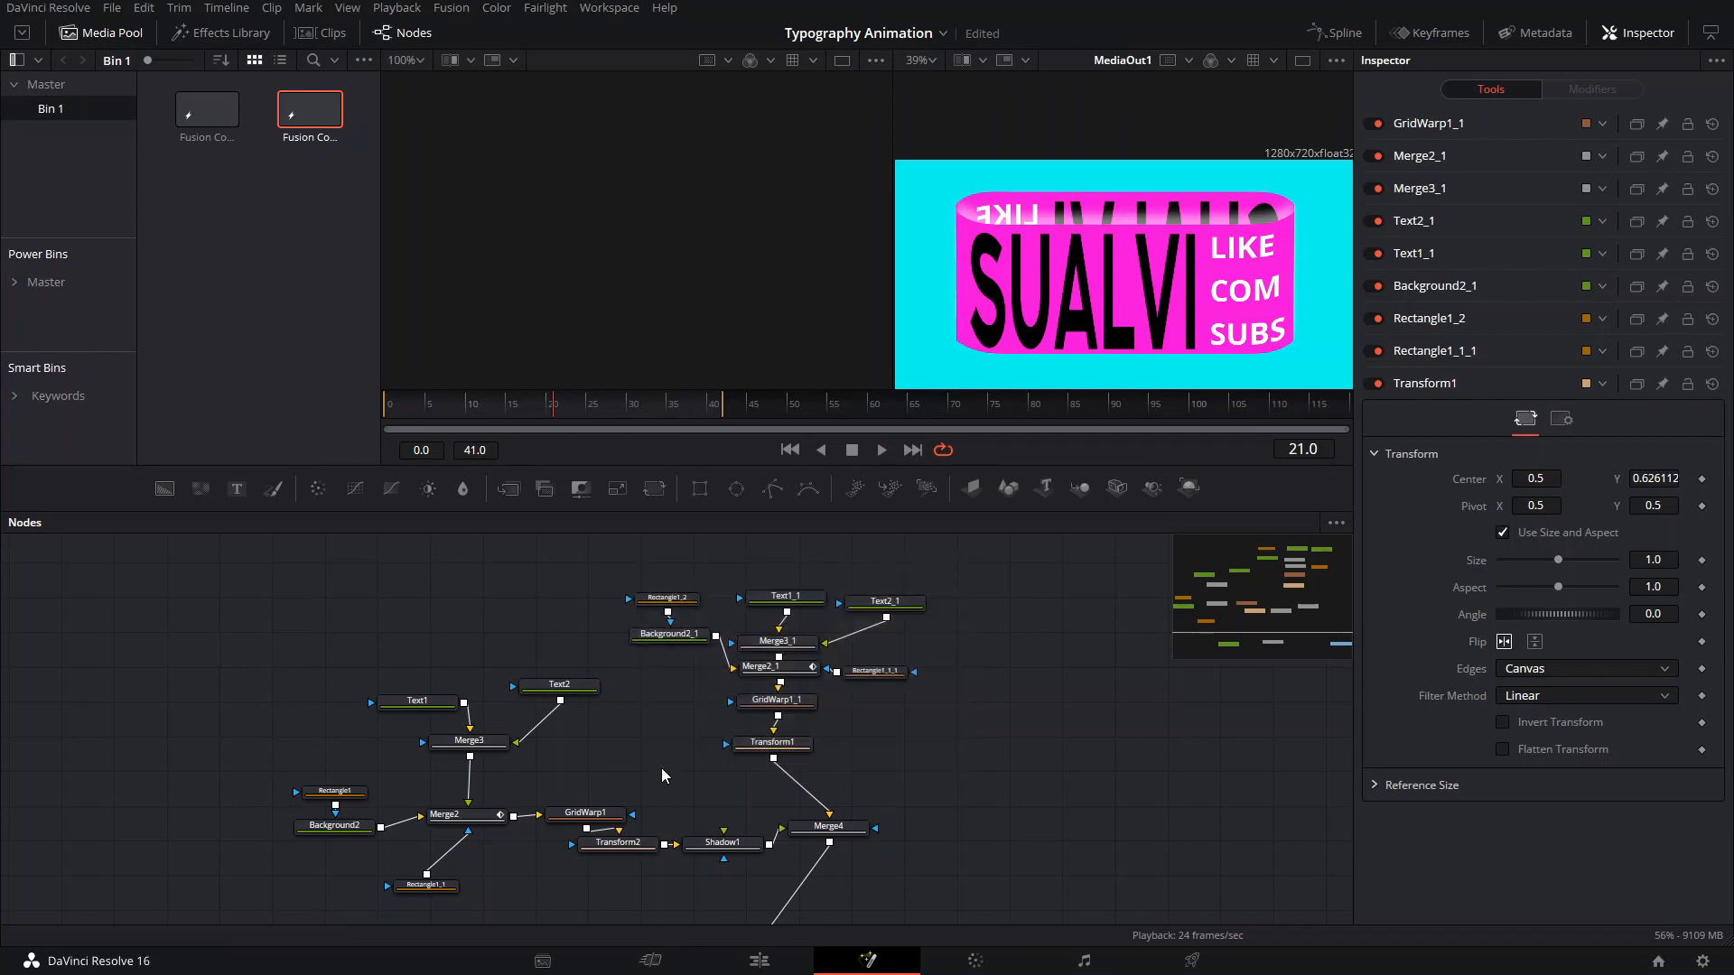
drag(632, 600, 965, 786)
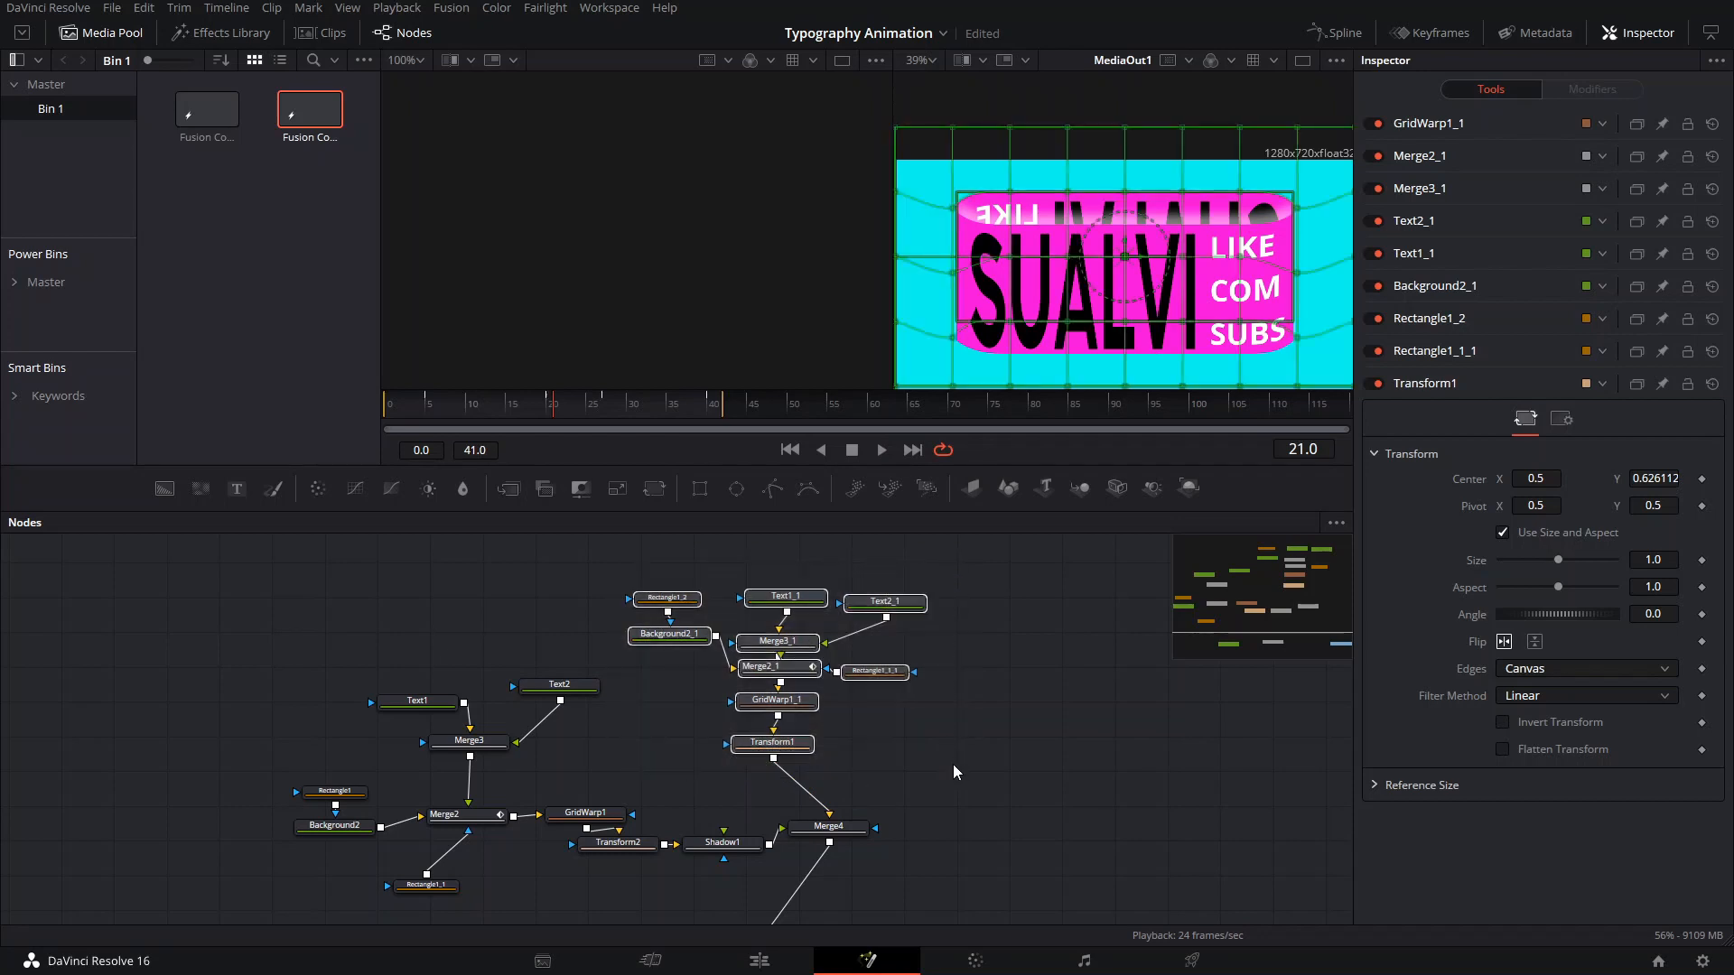
drag(803, 758, 800, 682)
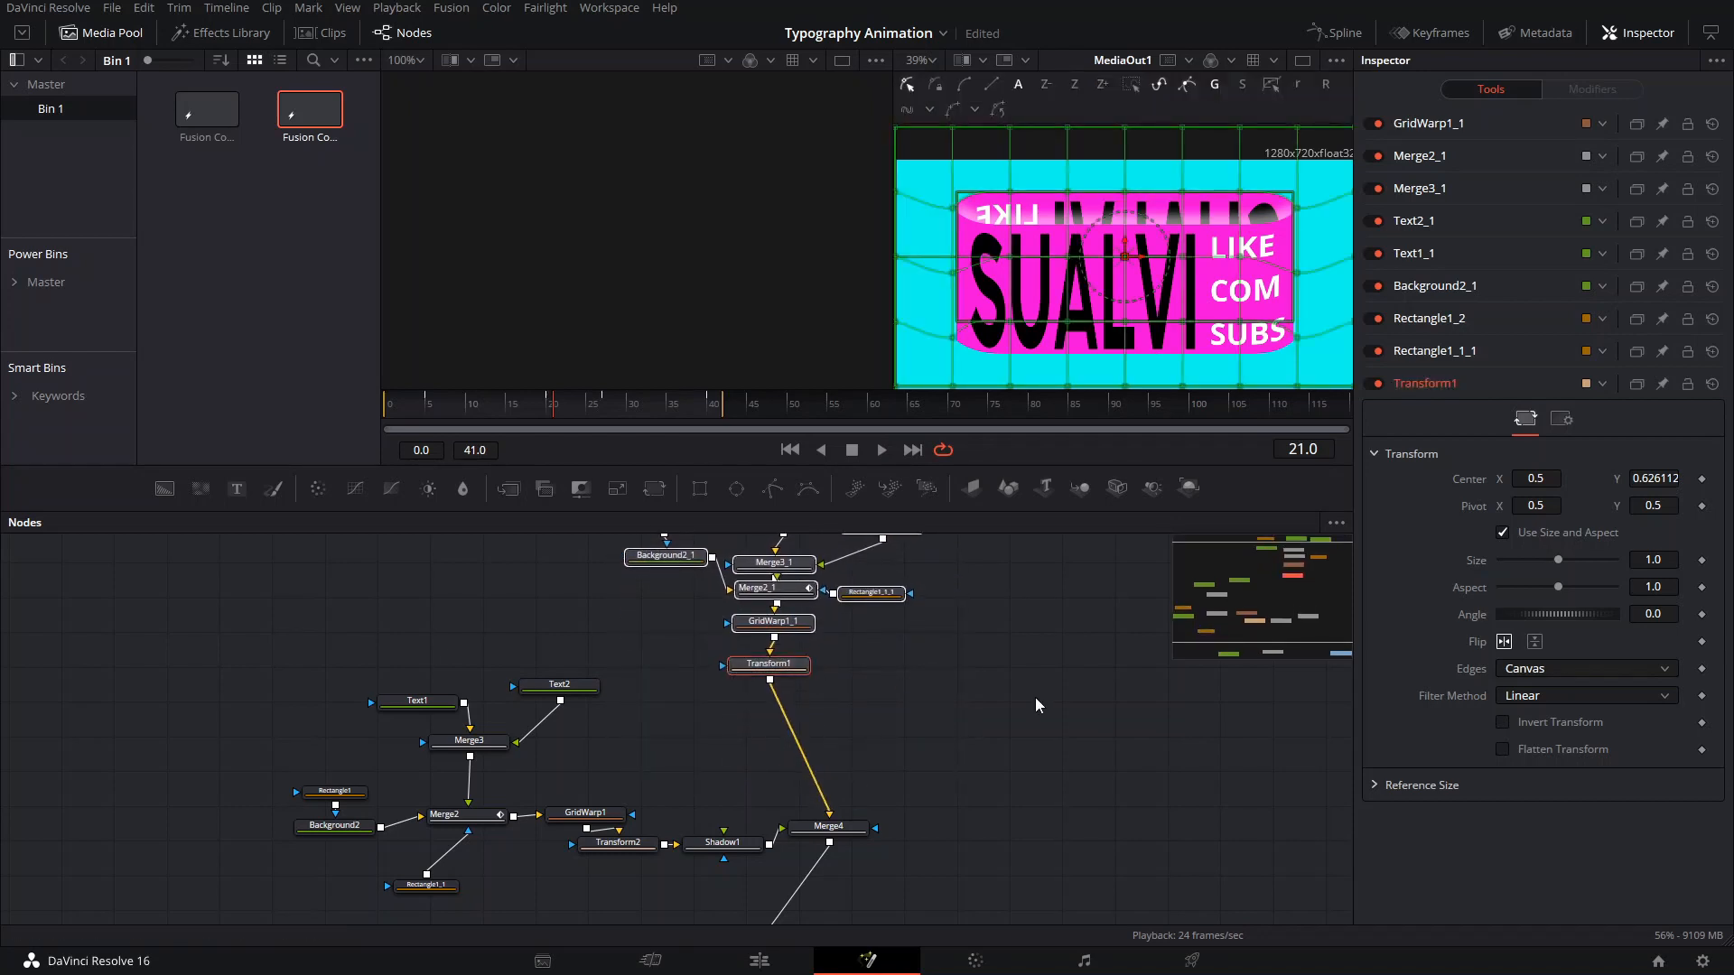
Duplicate the rear banner's nodes and place the unconnected copy in empty space beside the original node tree.
drag(1035, 698, 755, 802)
click(984, 766)
drag(985, 771, 979, 839)
key(ctrl+v)
drag(603, 754, 990, 760)
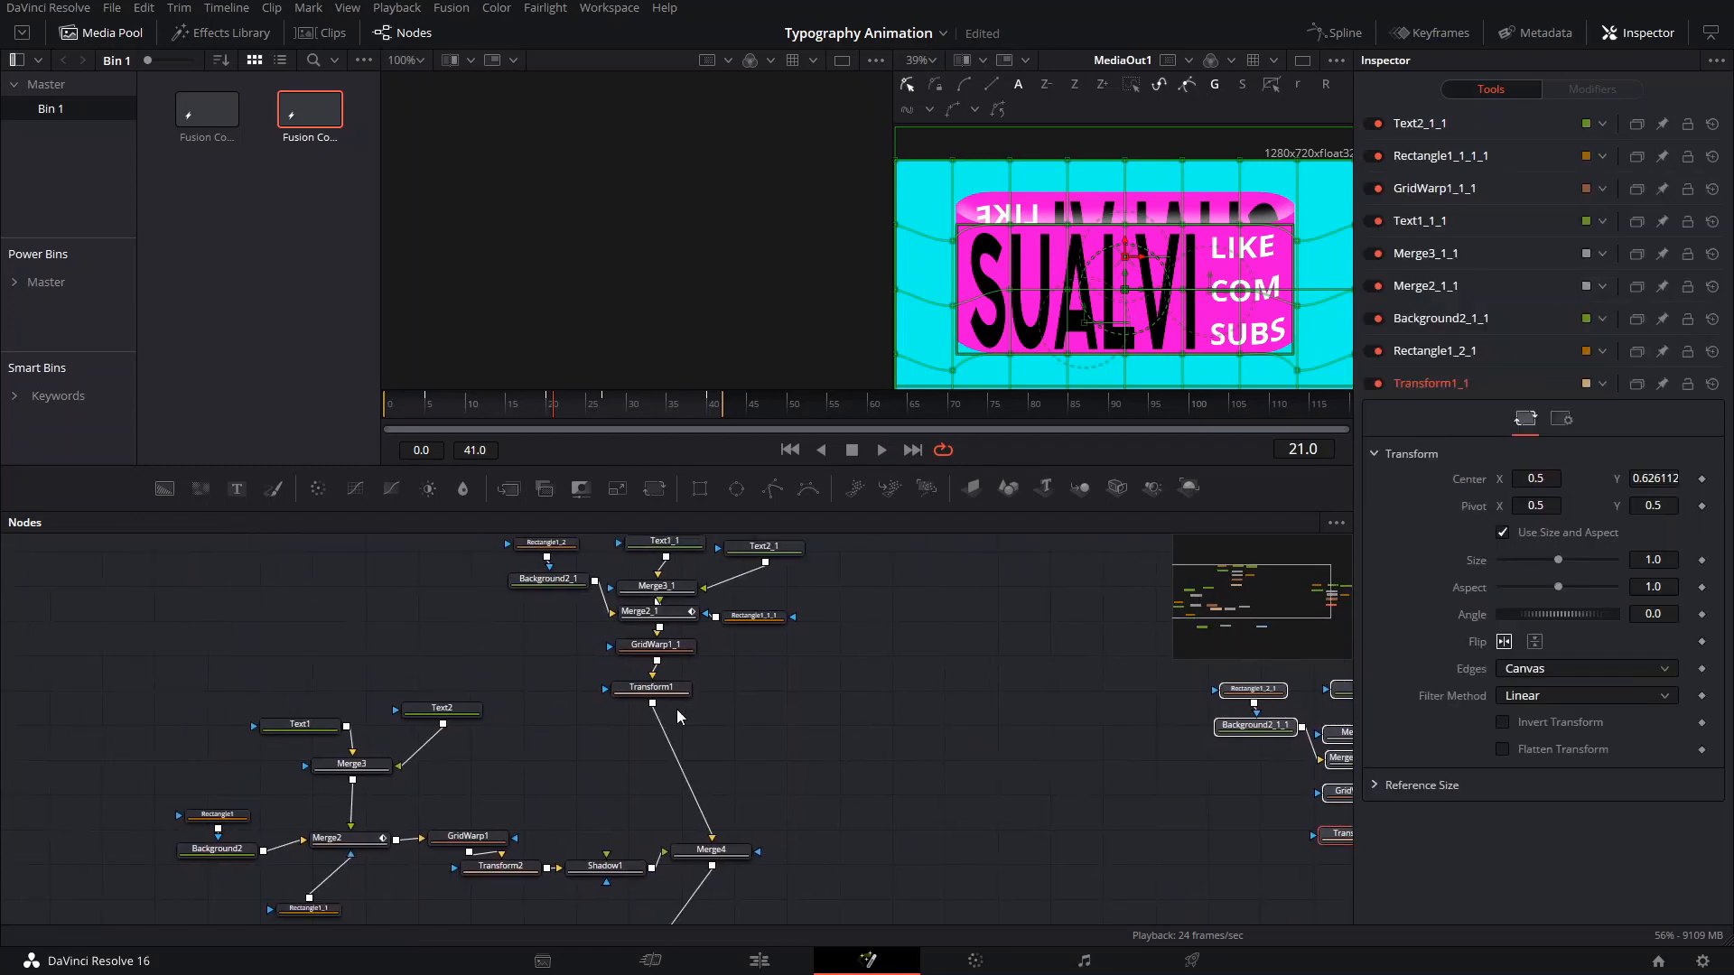
click(677, 710)
Tidy Transform2 and Shadow1 in the front banner's branch, and copy all of its nodes from Rectangle1 to Shadow1.
drag(828, 727, 929, 677)
drag(273, 638, 713, 804)
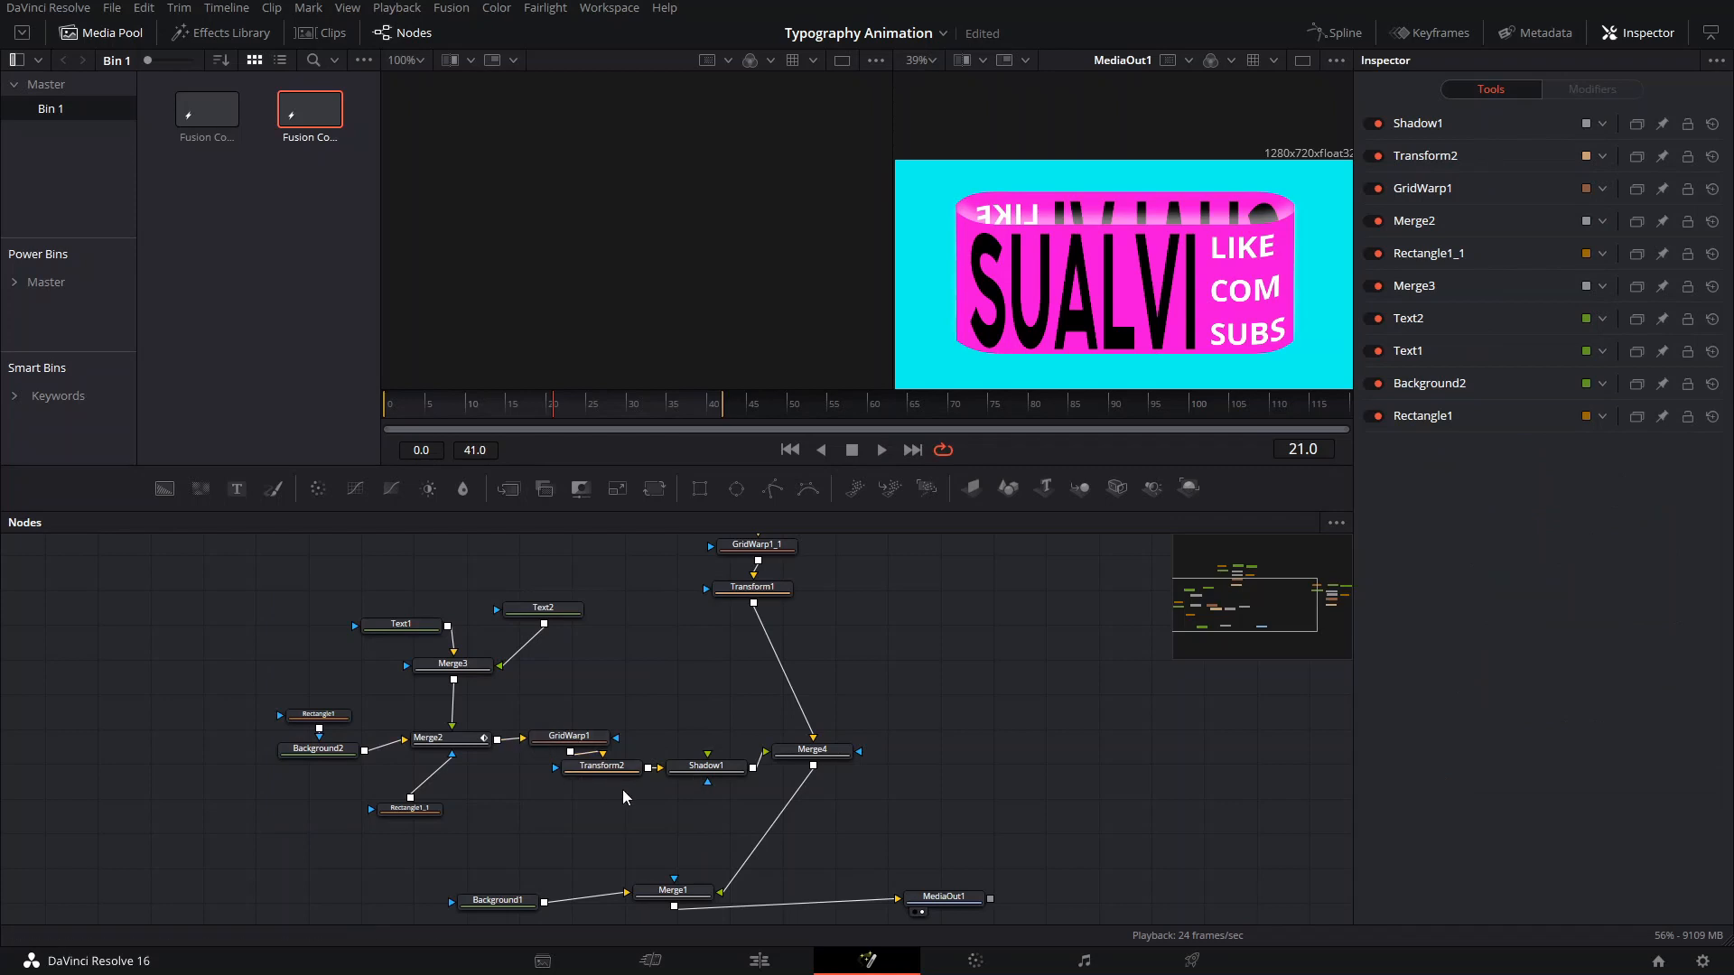
drag(600, 771, 560, 791)
drag(700, 772, 664, 755)
drag(295, 570, 678, 811)
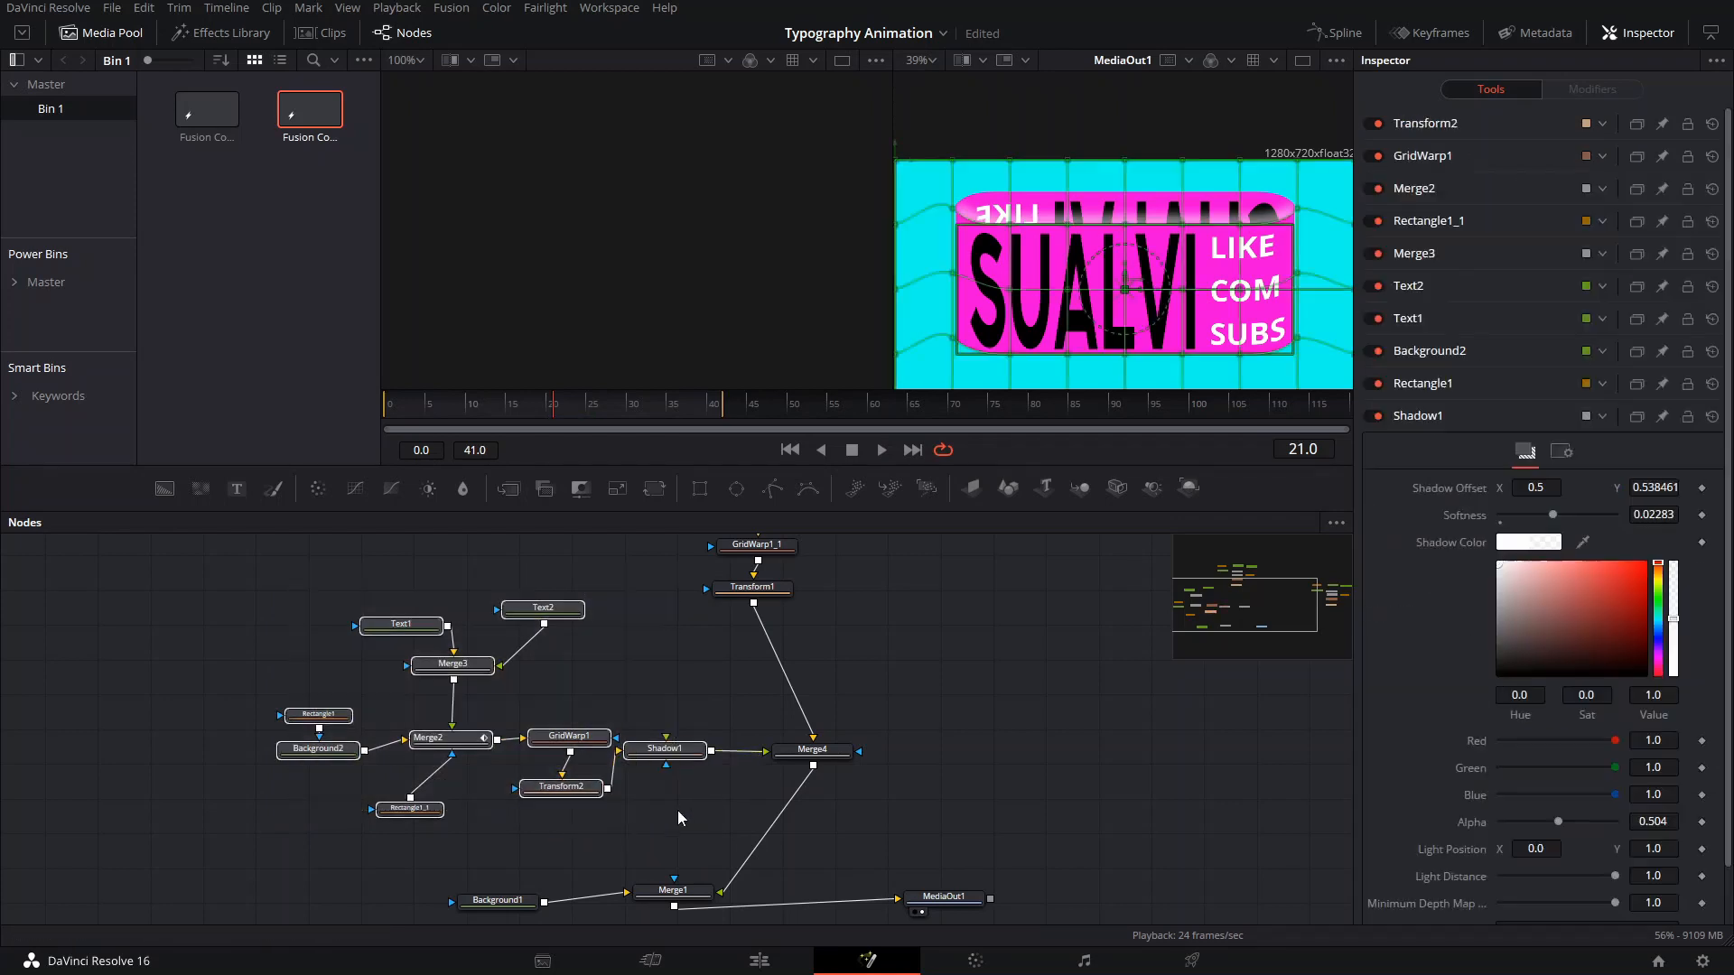
drag(935, 726, 694, 922)
click(940, 736)
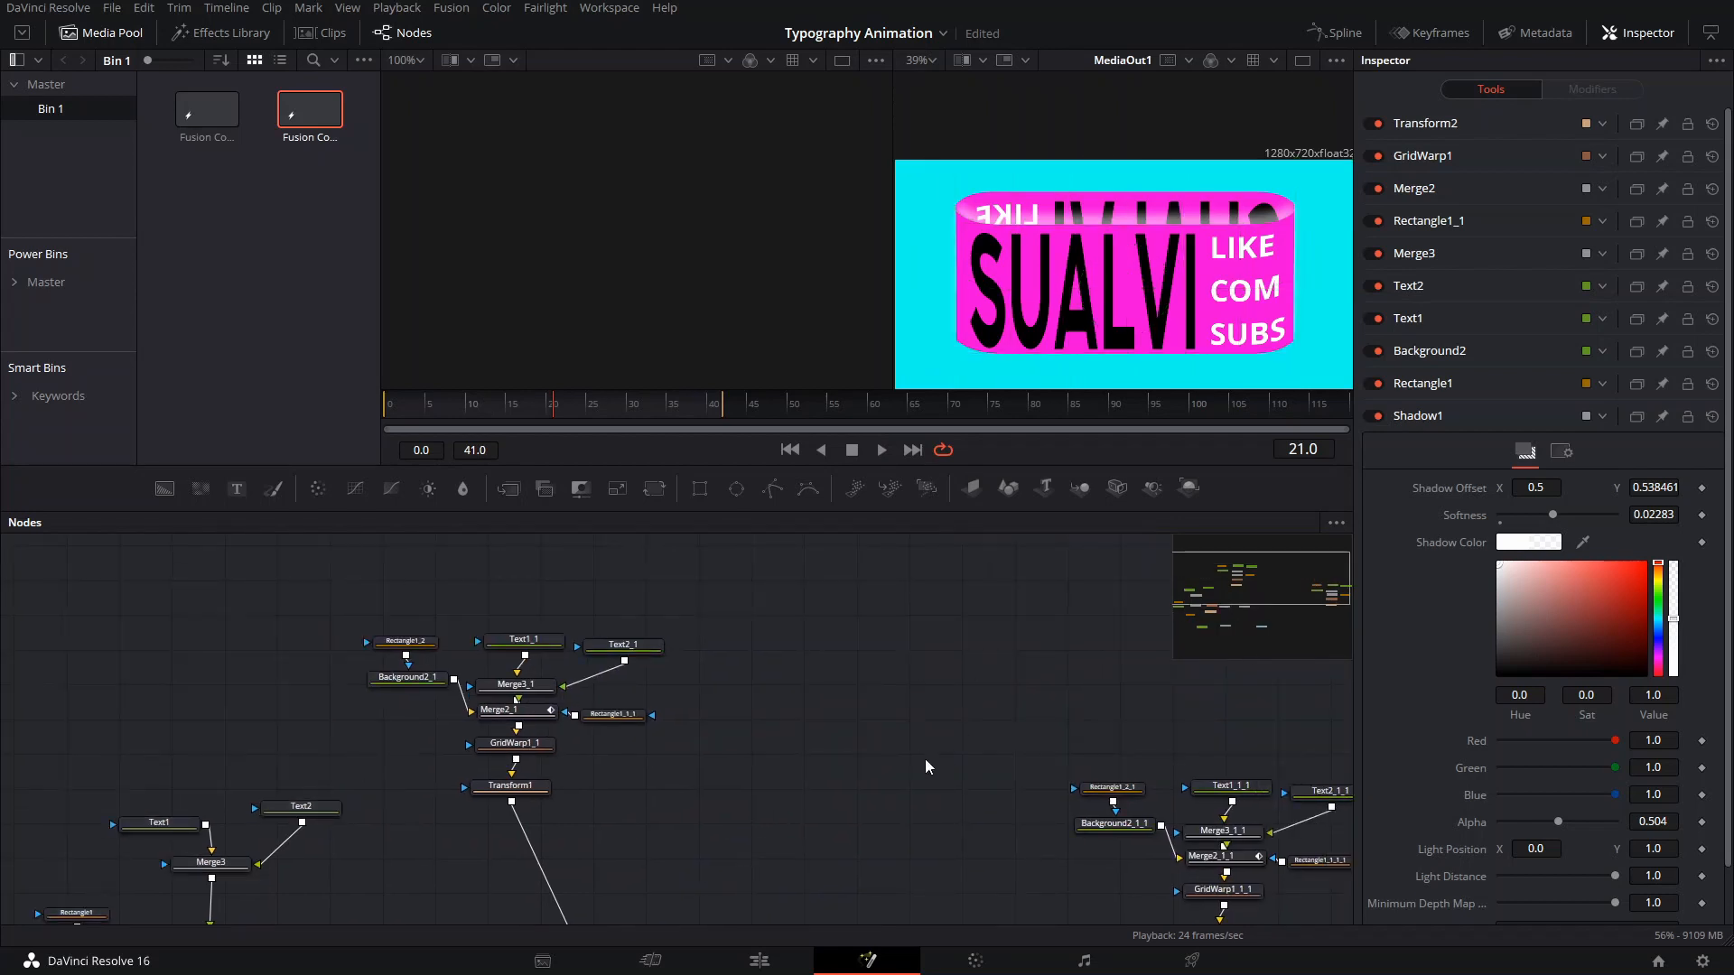
key(ctrl+v)
drag(1107, 837, 1156, 778)
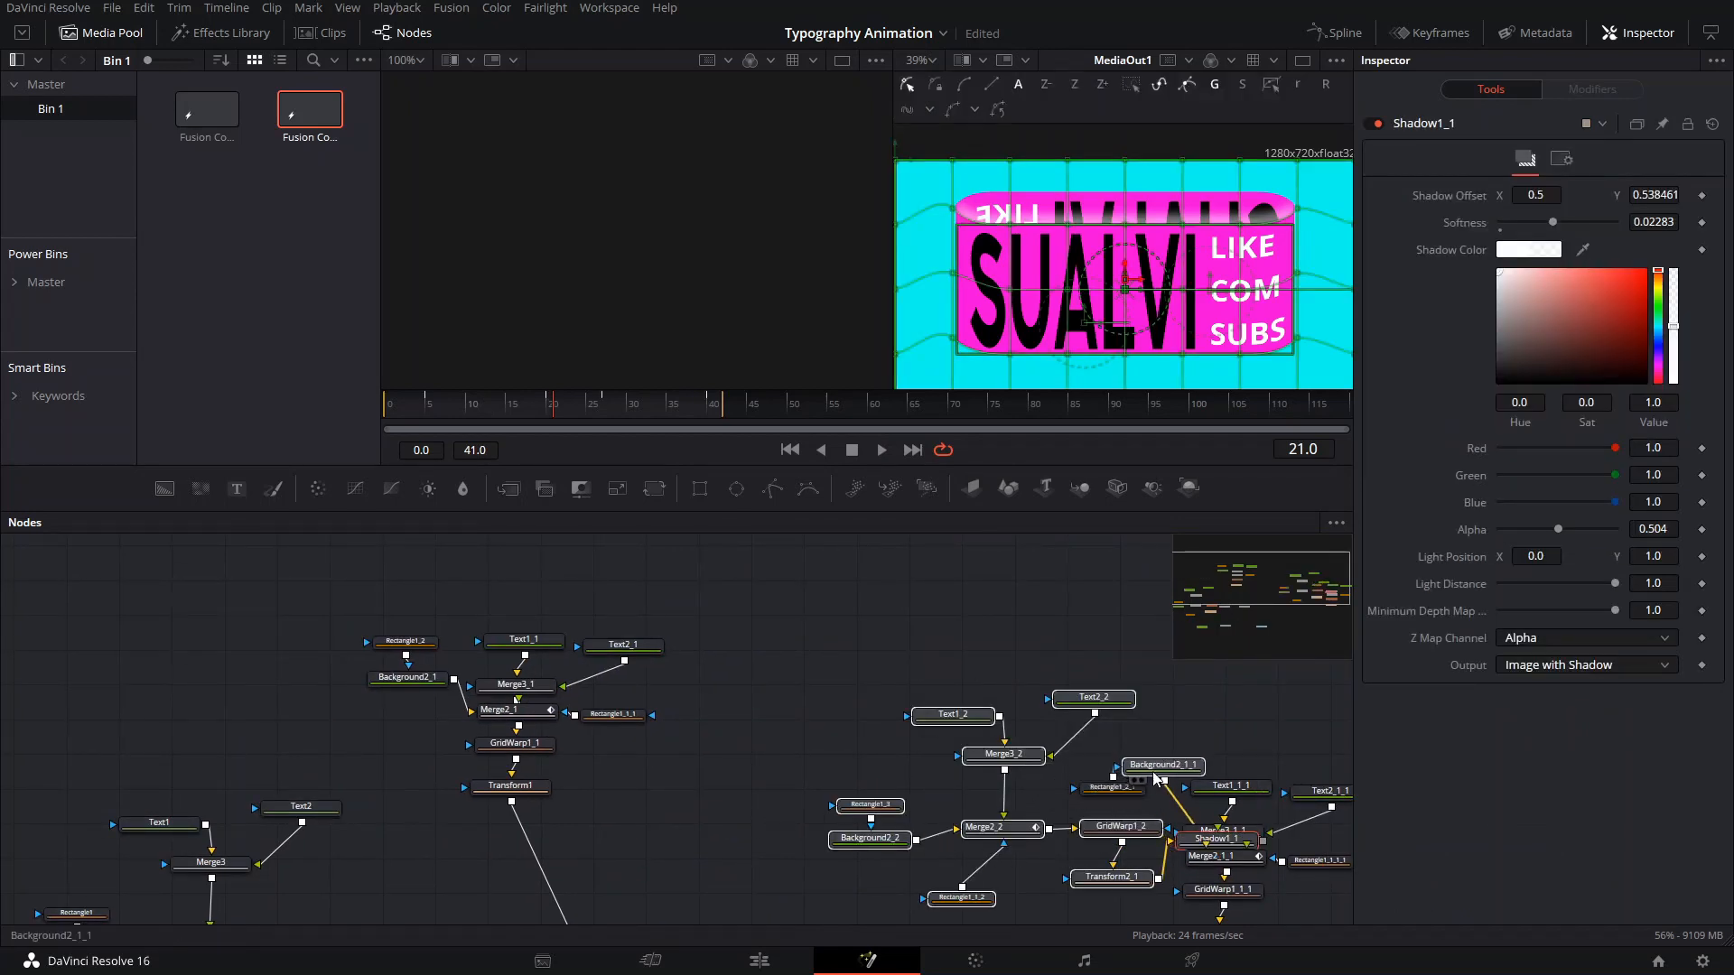
key(ctrl+z)
key(ctrl+z)
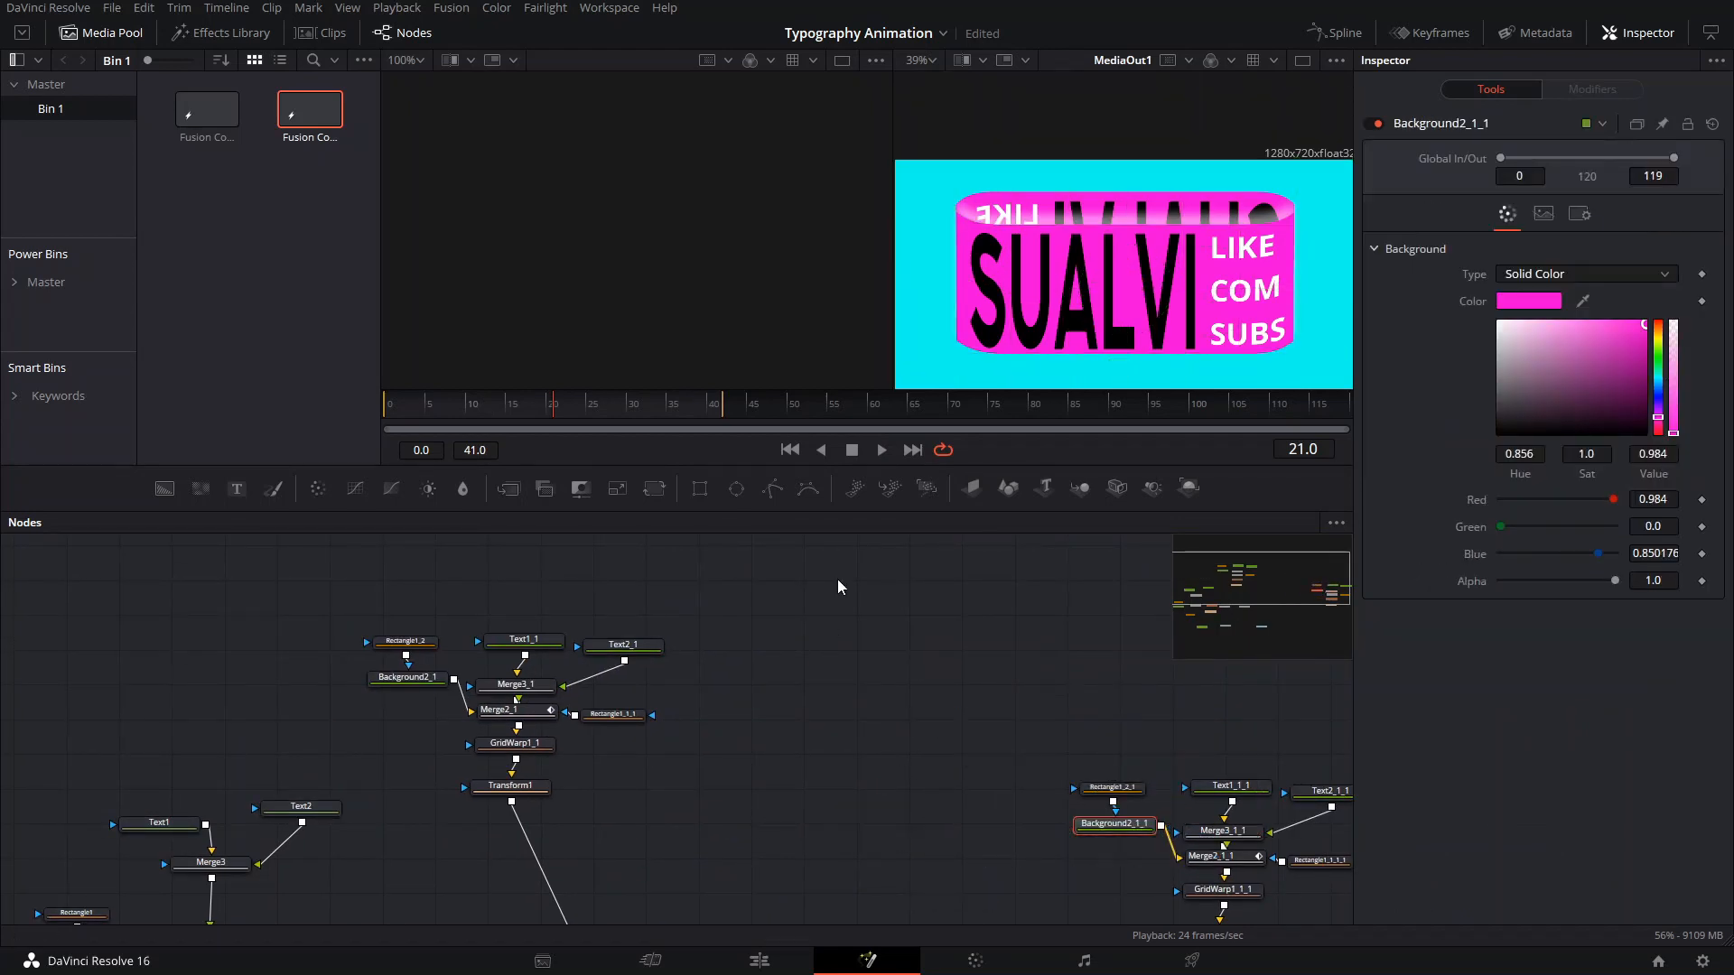
Paste the front banner's nodes into empty space and stack the copied Transform and Shadow nodes below GridWarp1_2.
click(933, 611)
key(ctrl+v)
drag(912, 693, 943, 611)
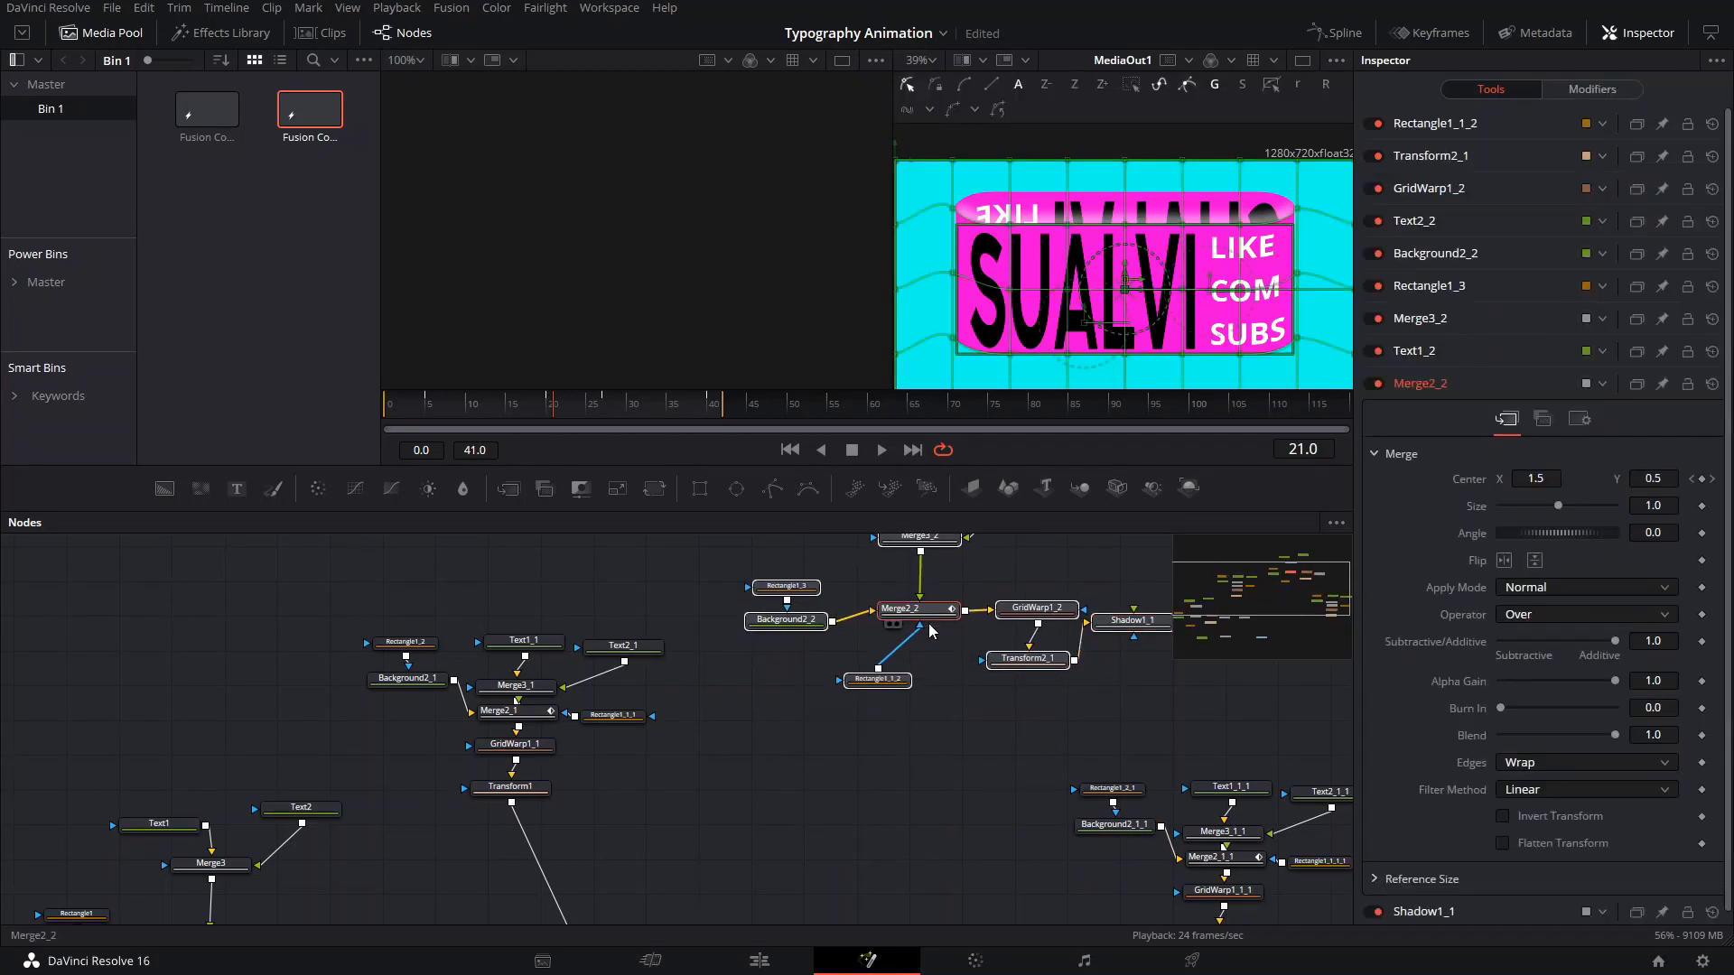
drag(1119, 622, 974, 739)
drag(831, 700, 871, 663)
drag(758, 646, 880, 592)
drag(1023, 714, 1018, 662)
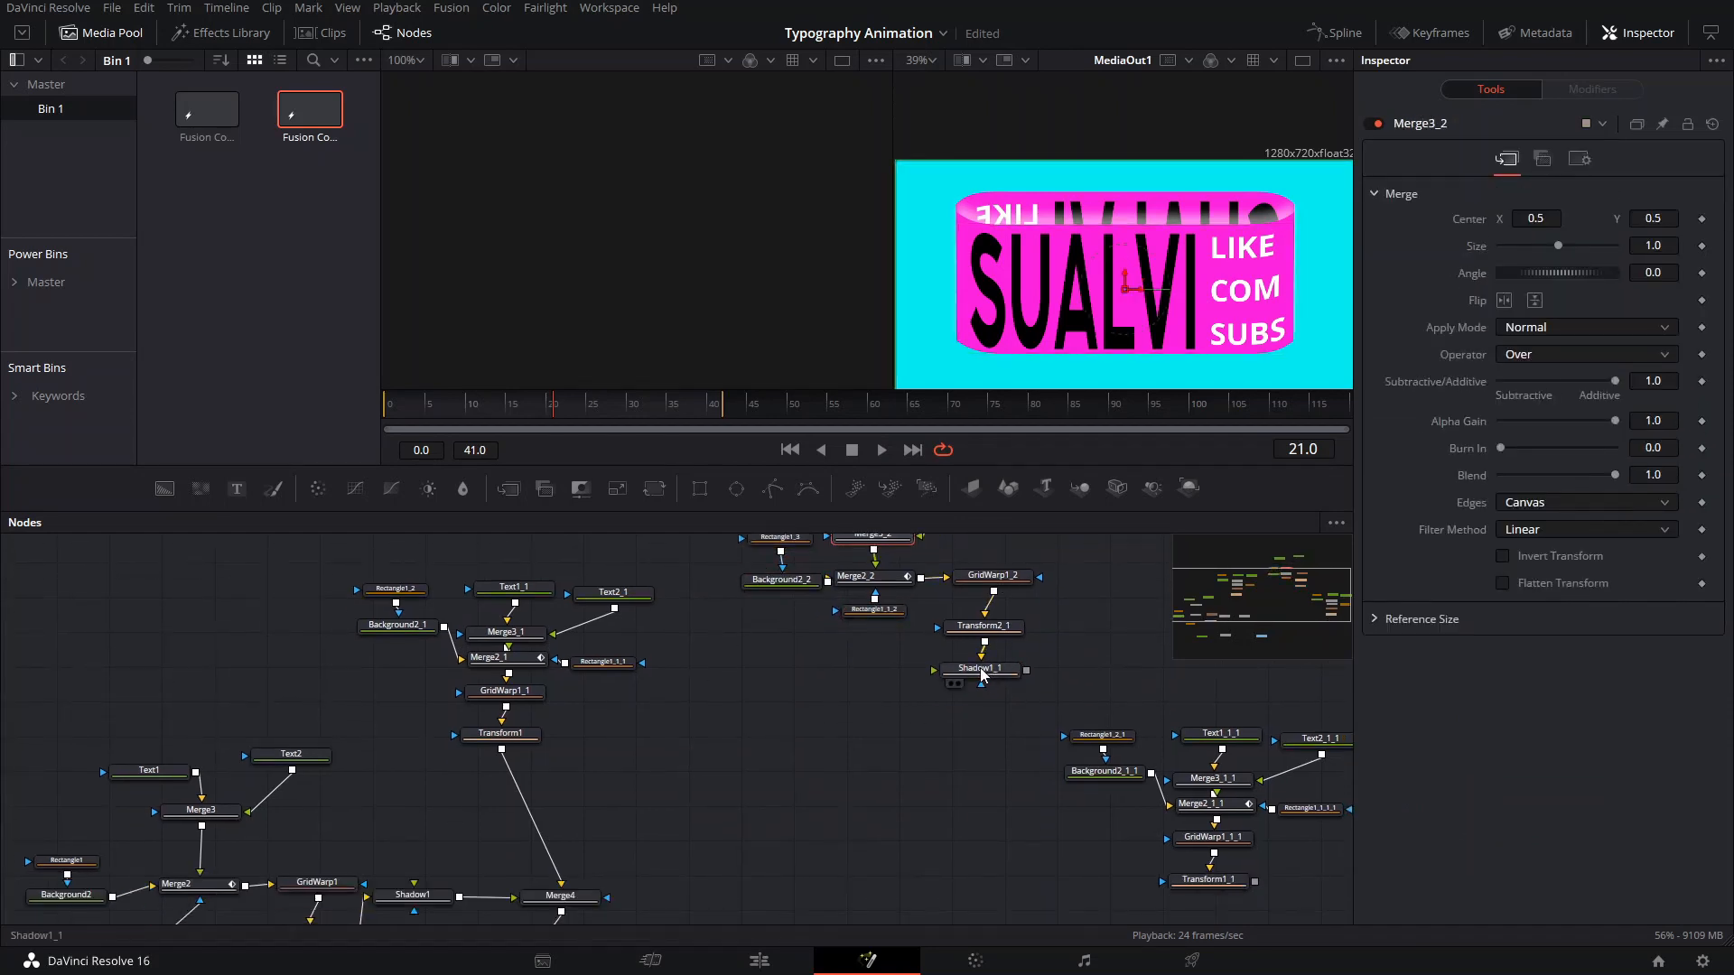
Merge Shadow1_1 with Transform1_1 so the front banner lies on top, and show the new merge in the empty viewer.
drag(1058, 722, 941, 679)
drag(1138, 838, 909, 629)
drag(911, 632, 910, 627)
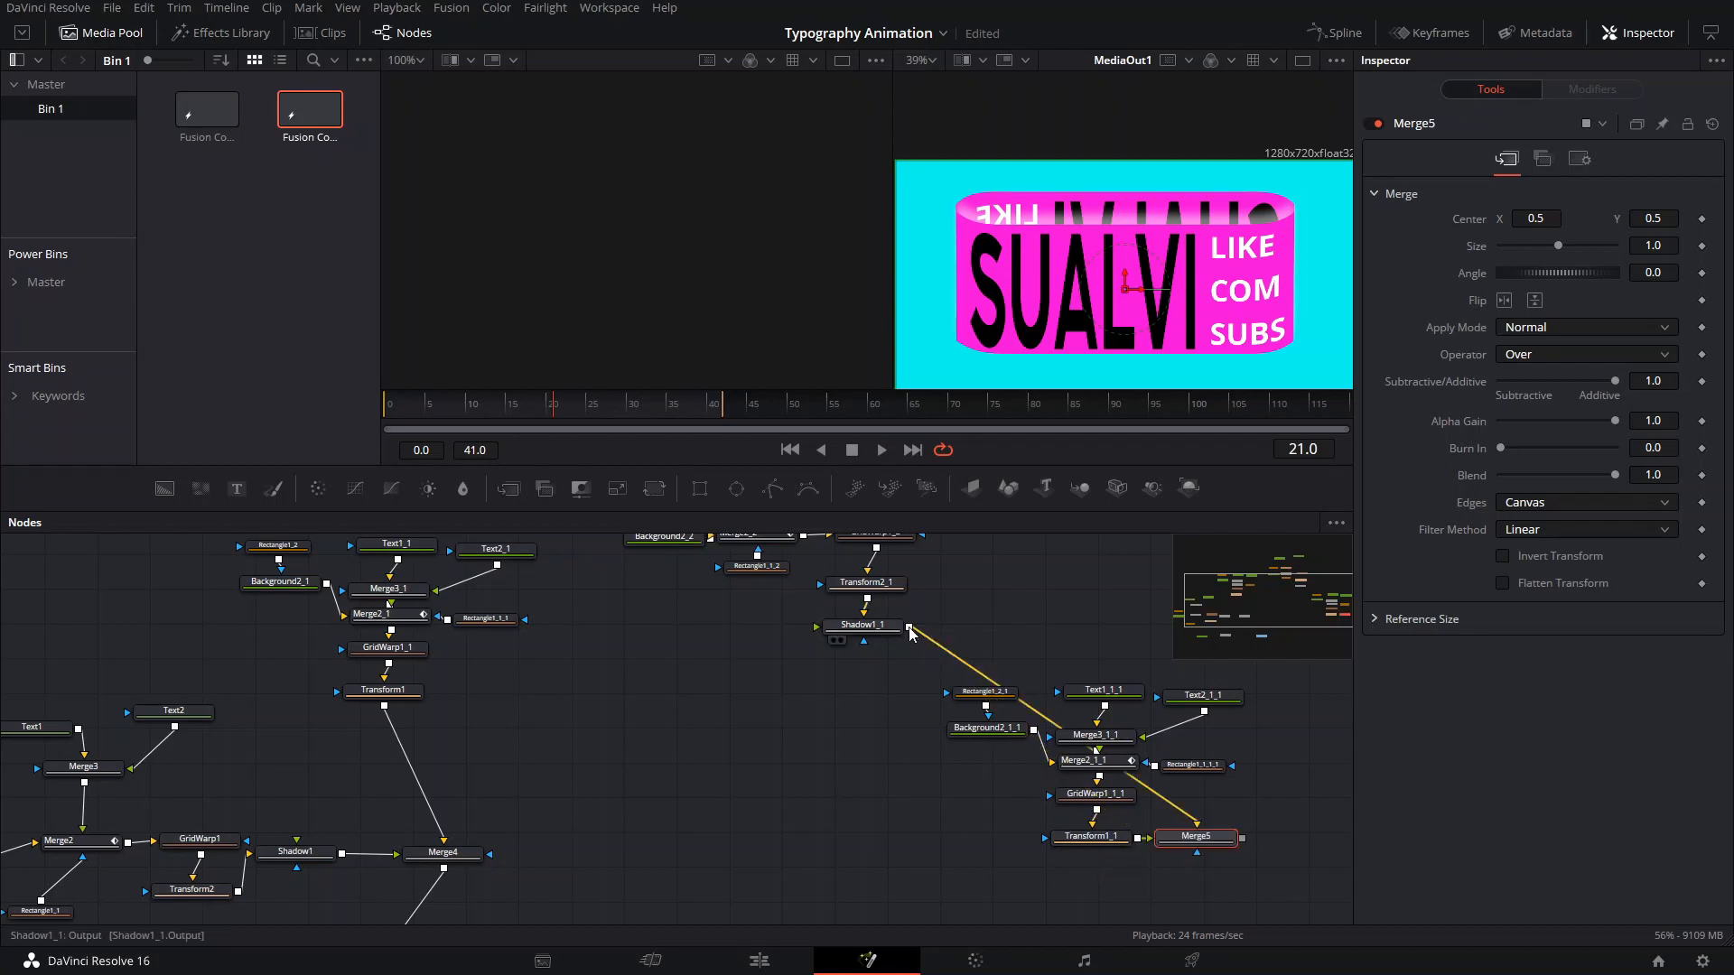
drag(1196, 852, 1119, 930)
drag(1217, 843, 853, 371)
key(ctrl+t)
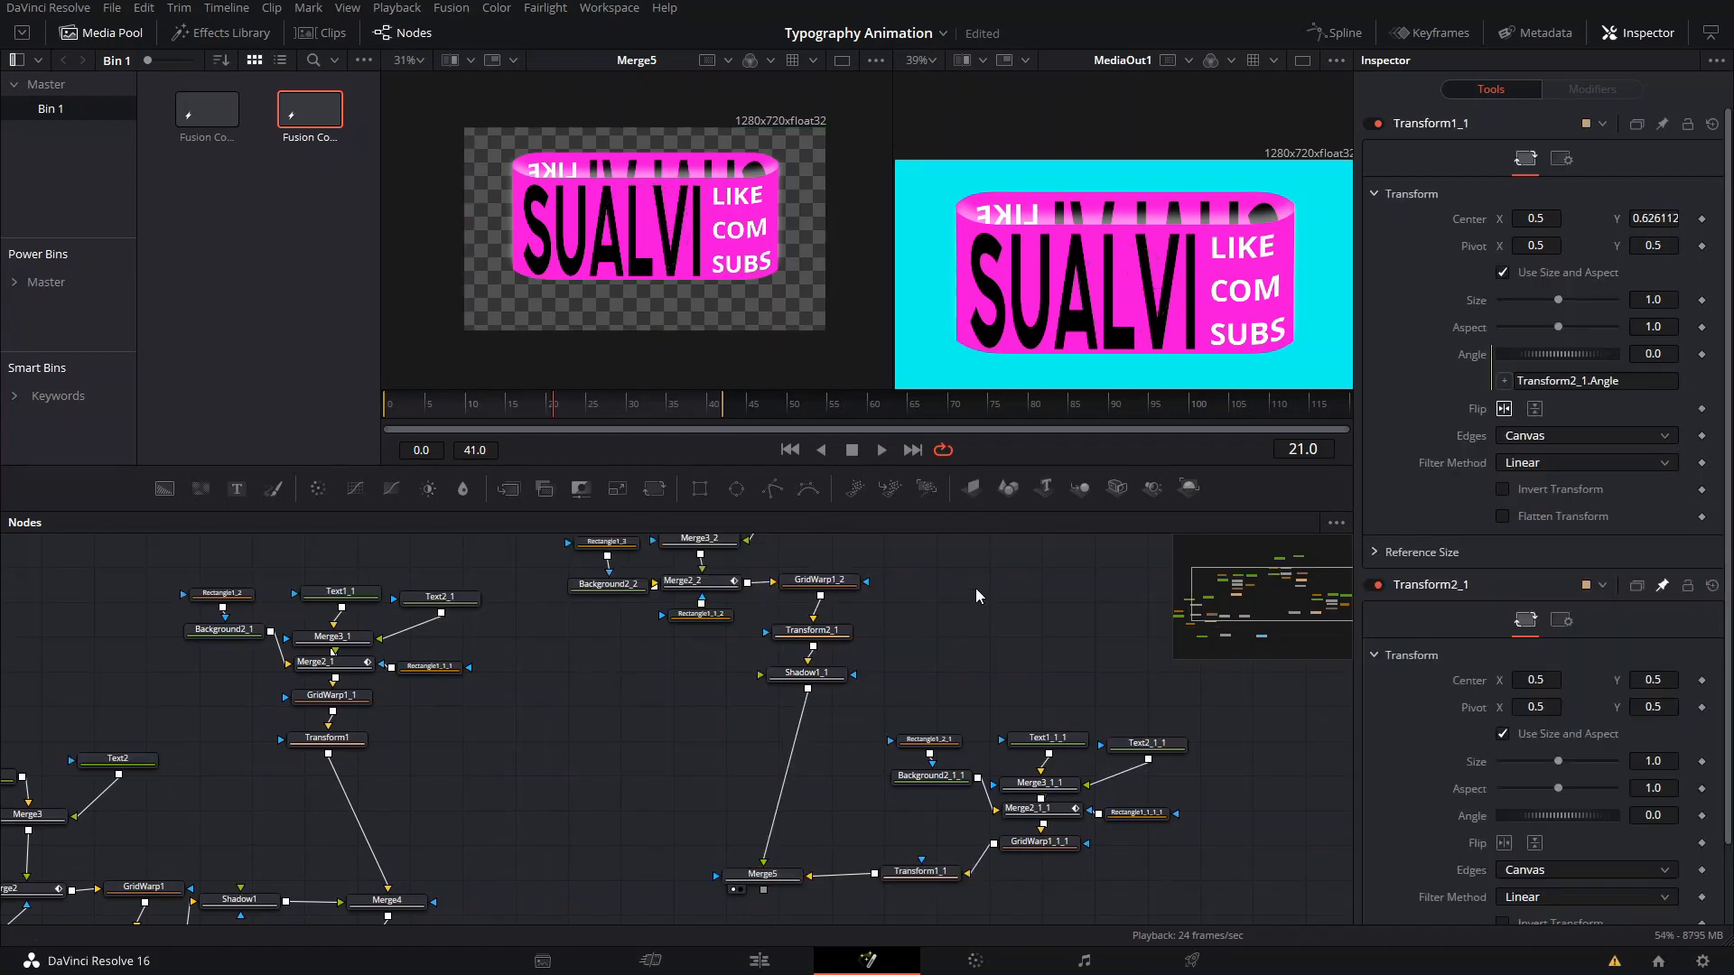
Unpin Transform2_1 and set its Angle to 90, rotating the linked Transform1_1 along with it.
click(907, 871)
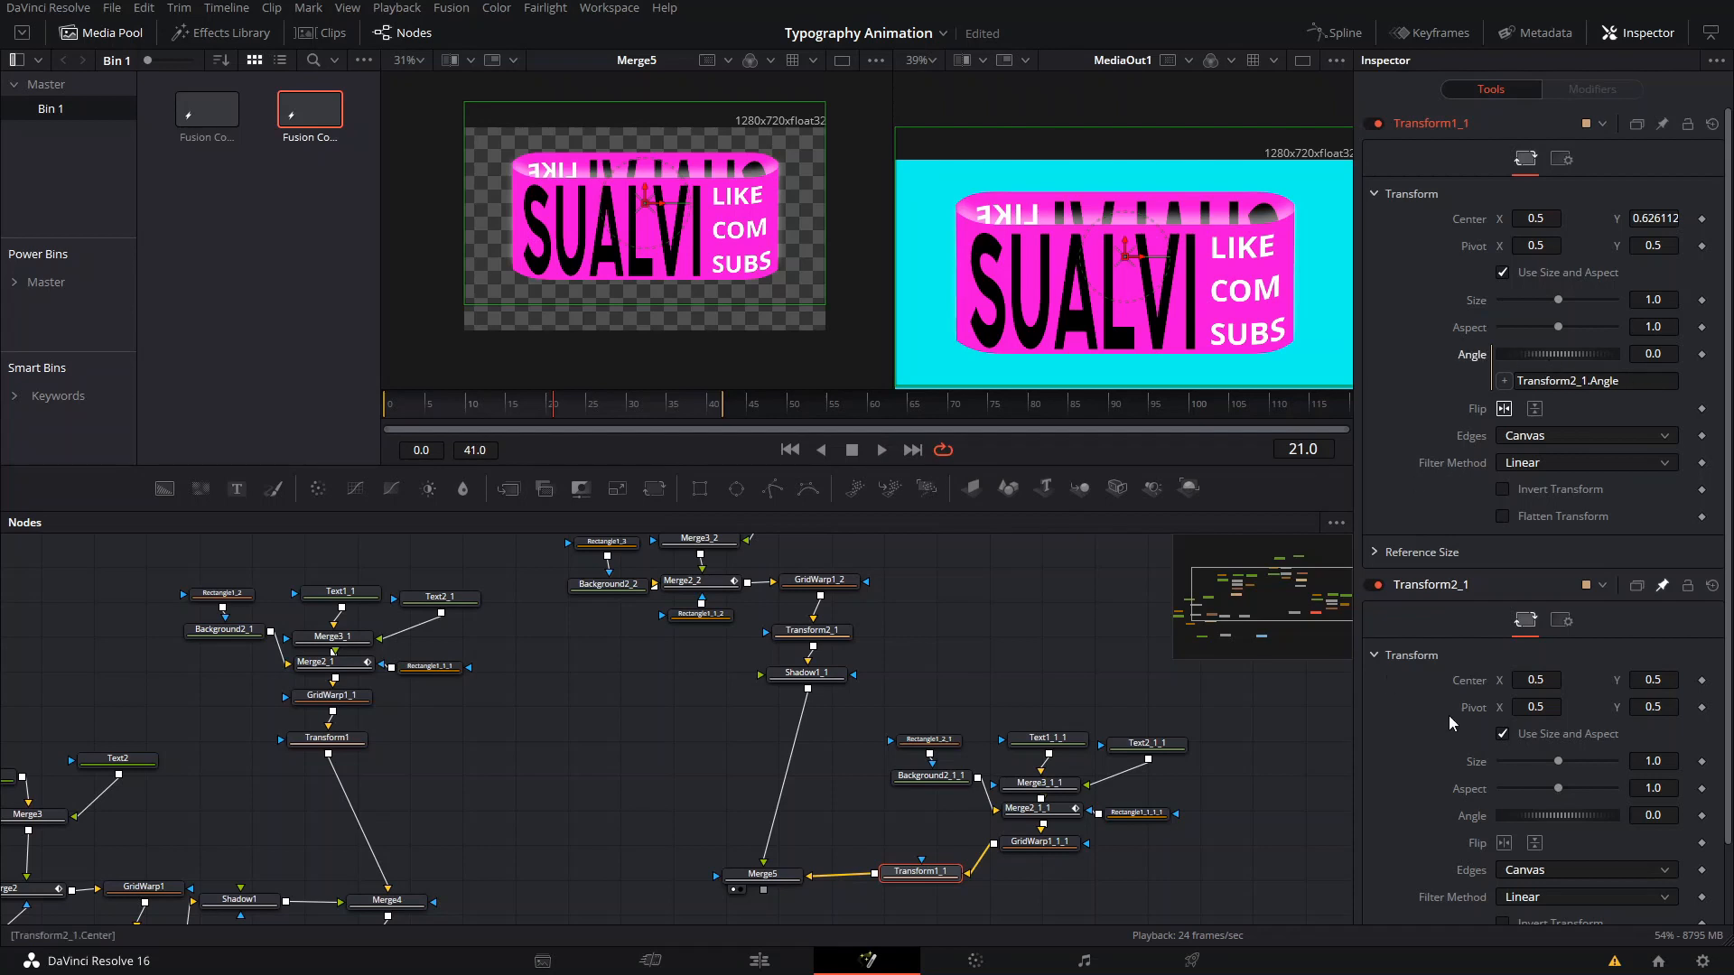
click(948, 610)
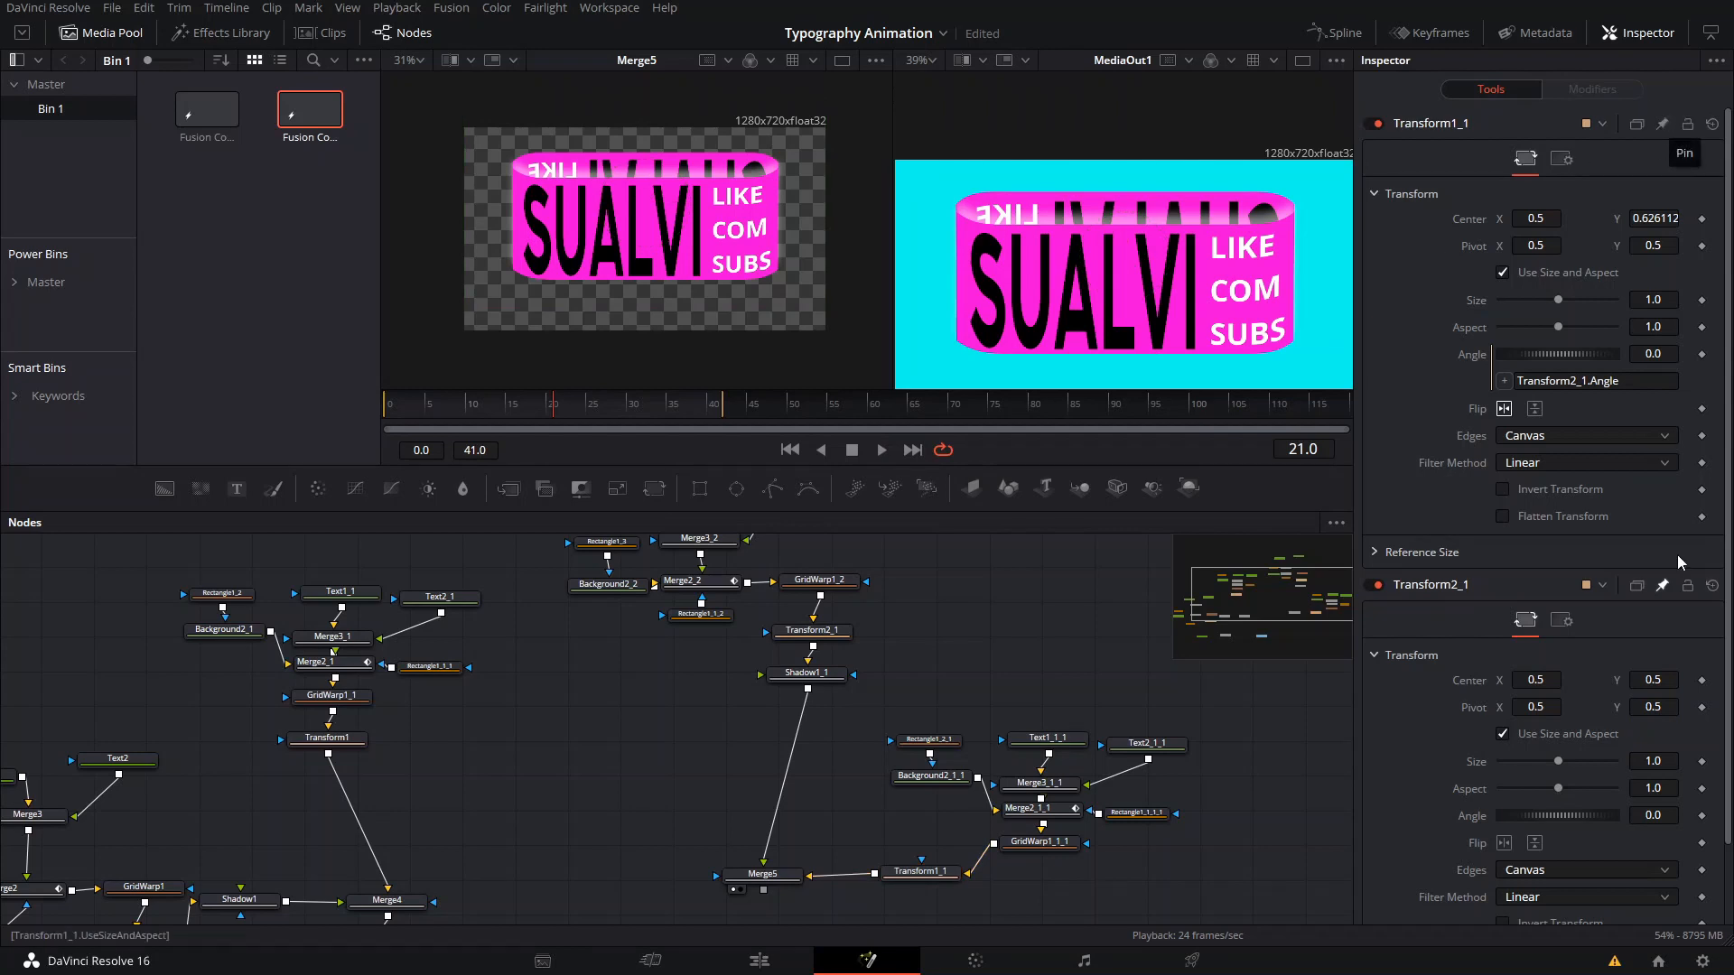
click(810, 630)
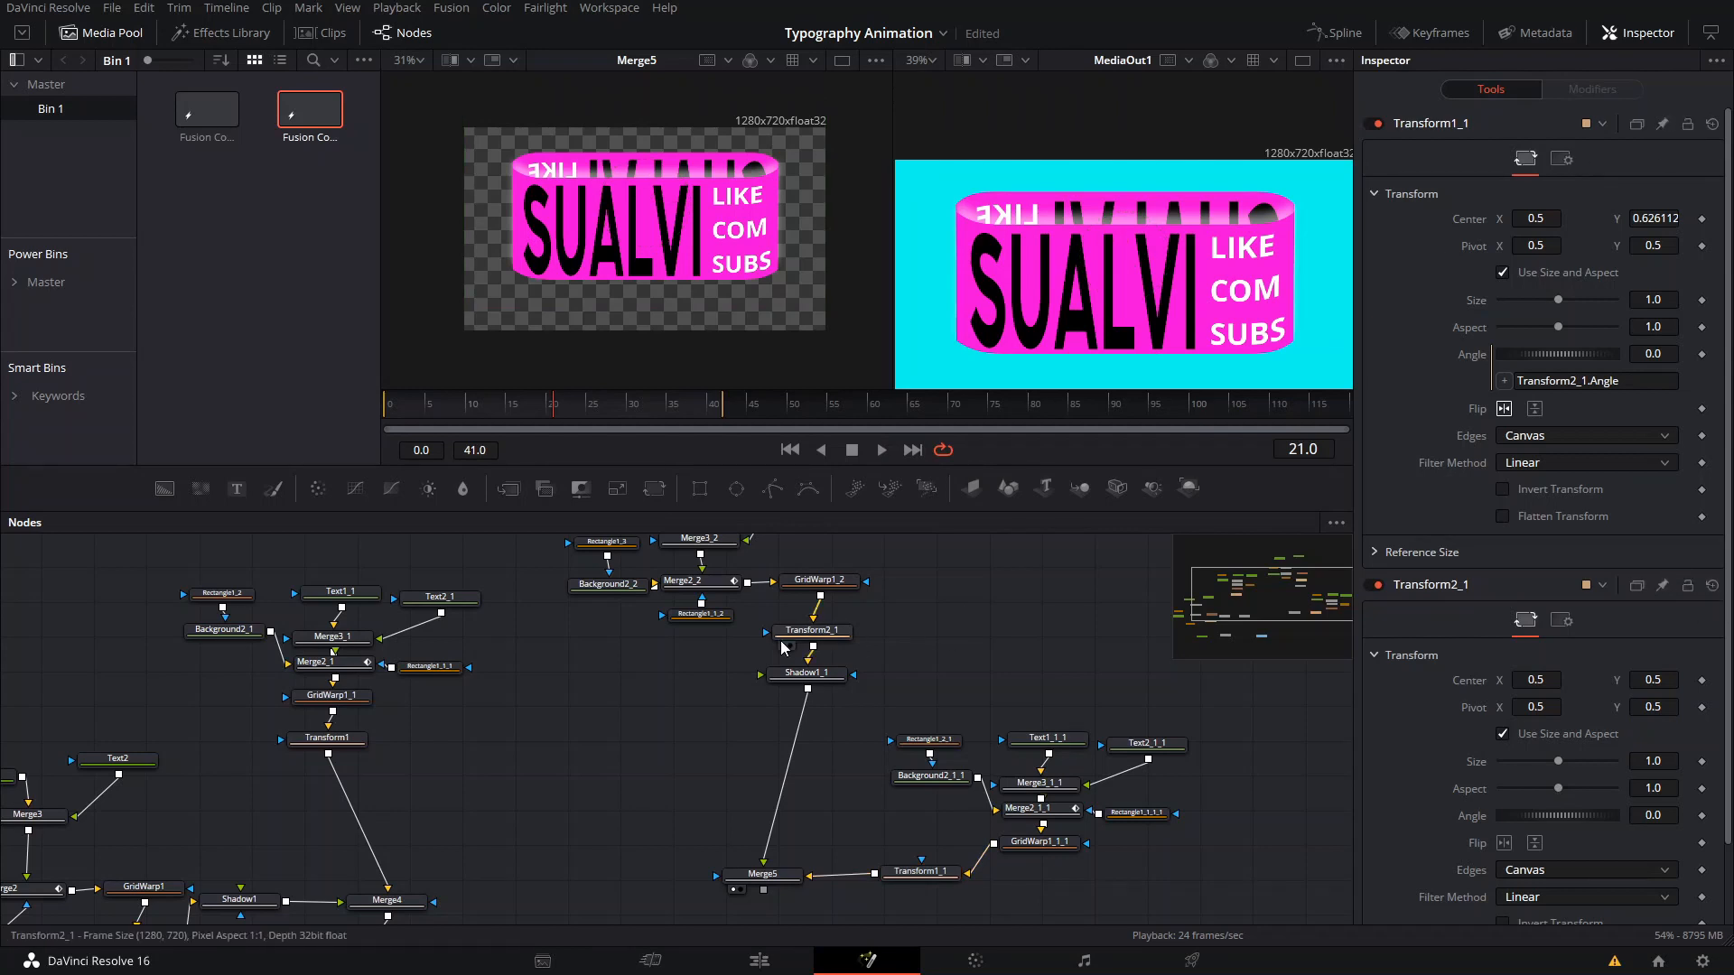
drag(1572, 354, 1599, 376)
double_click(1636, 359)
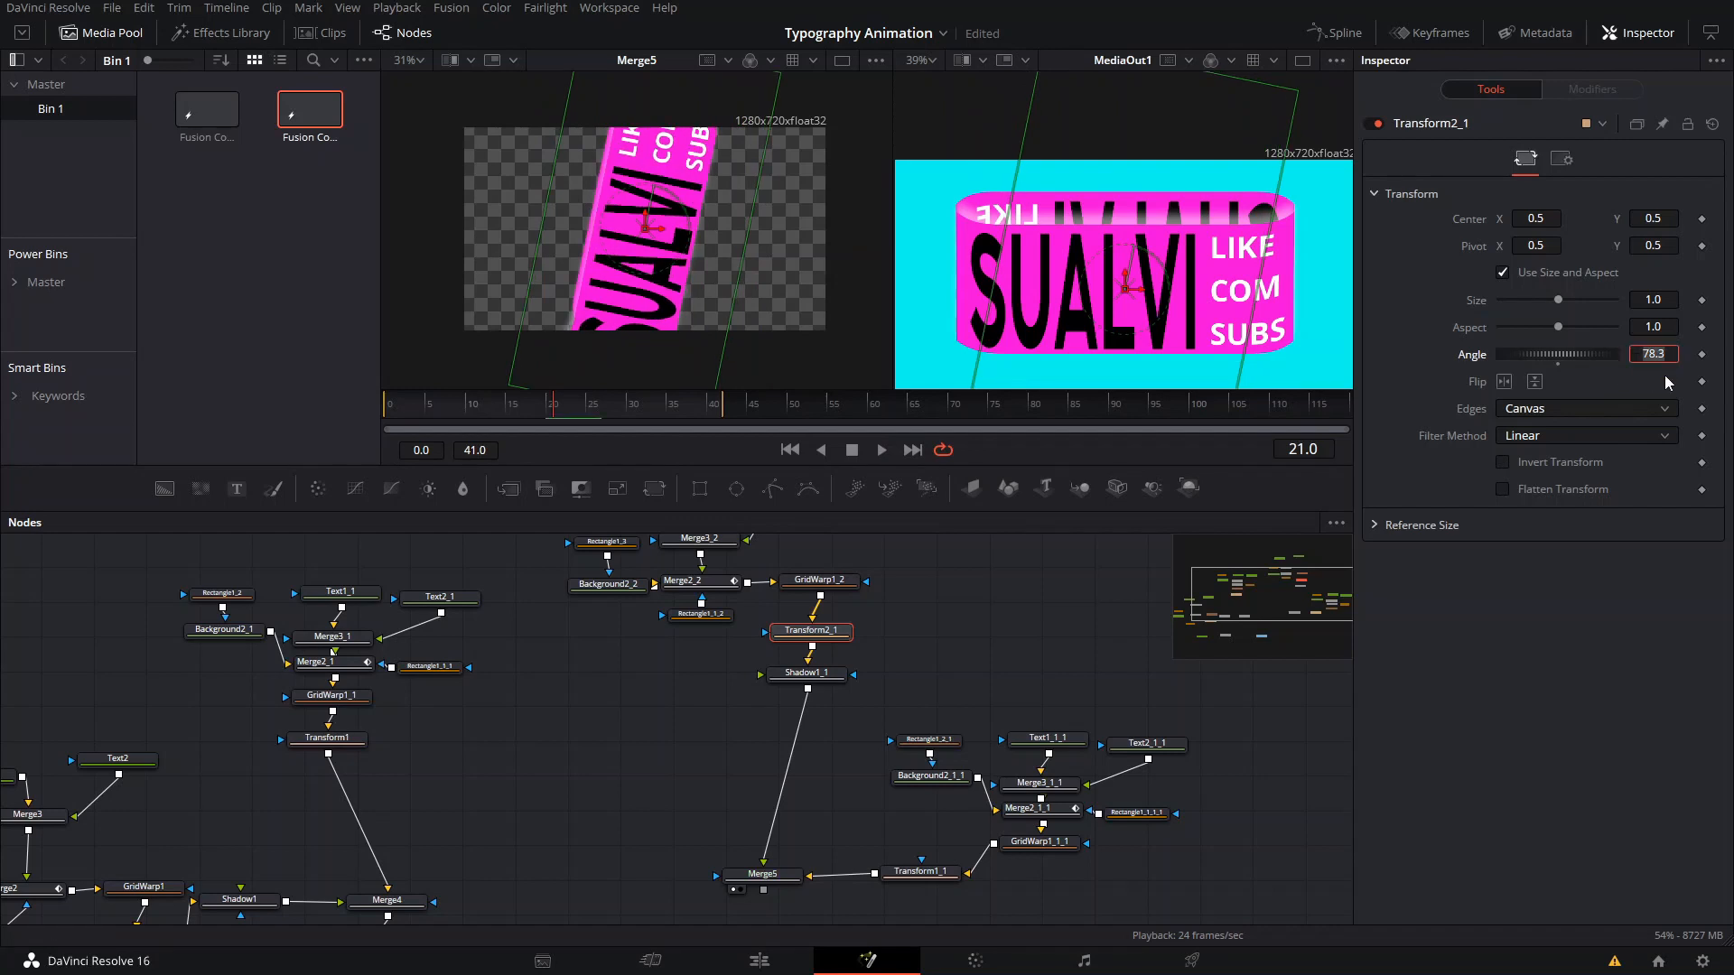
text(90)
key(Tab)
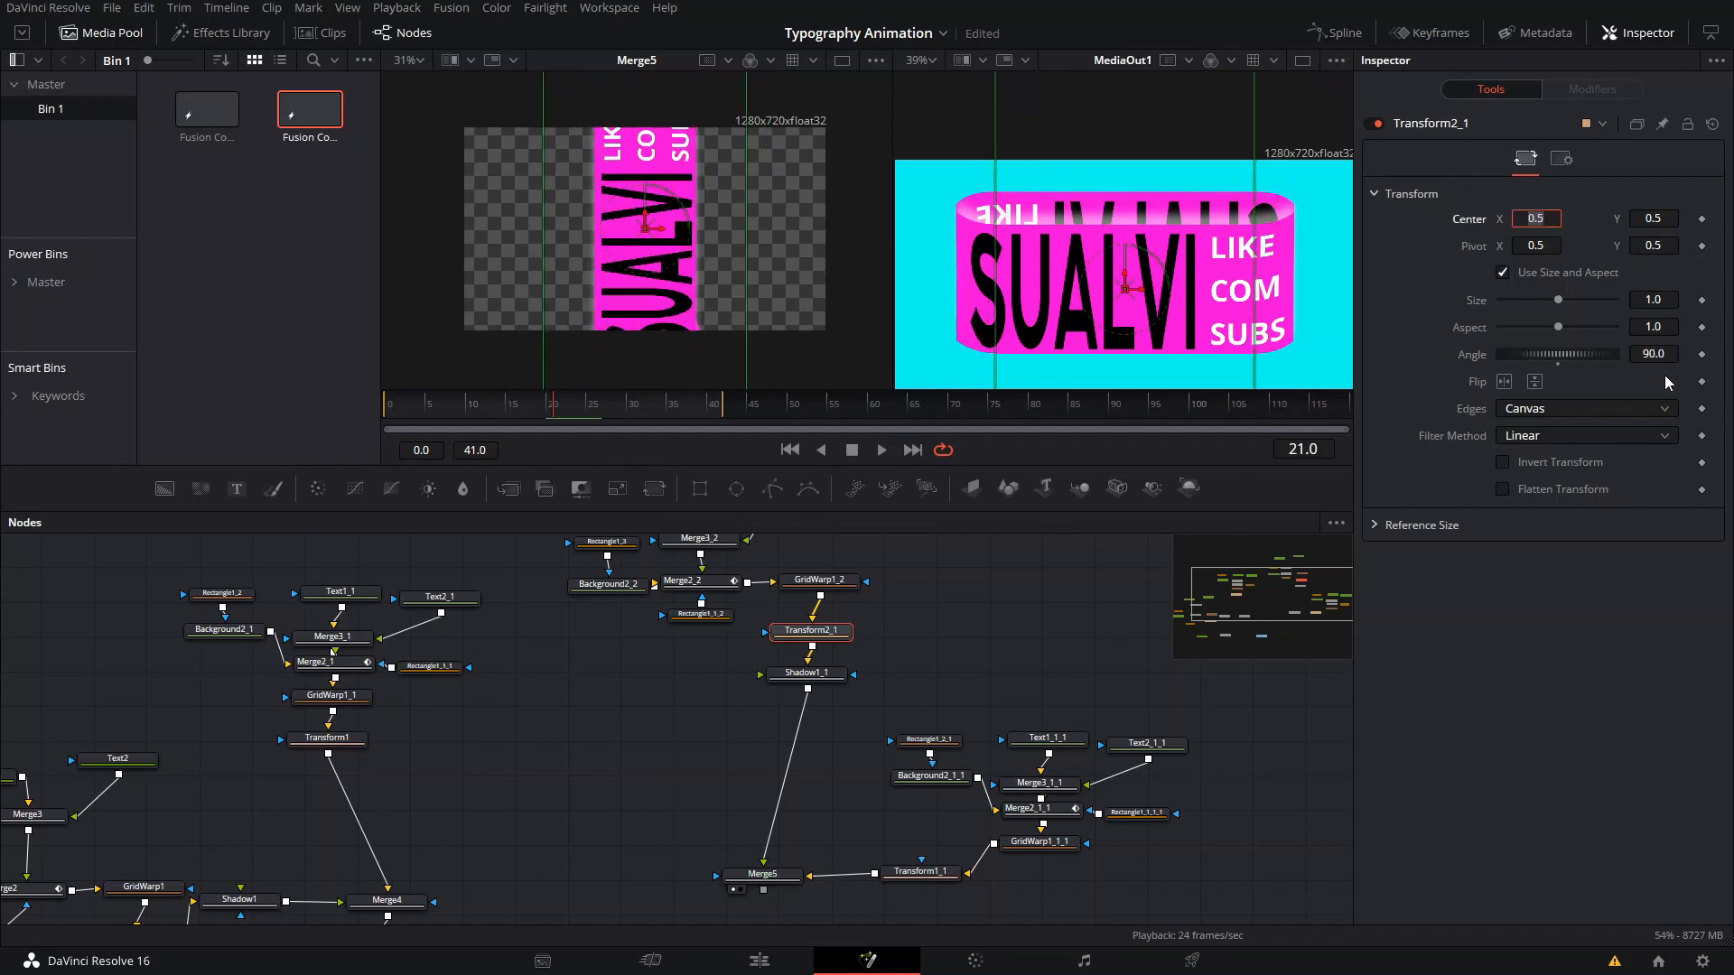
click(1044, 659)
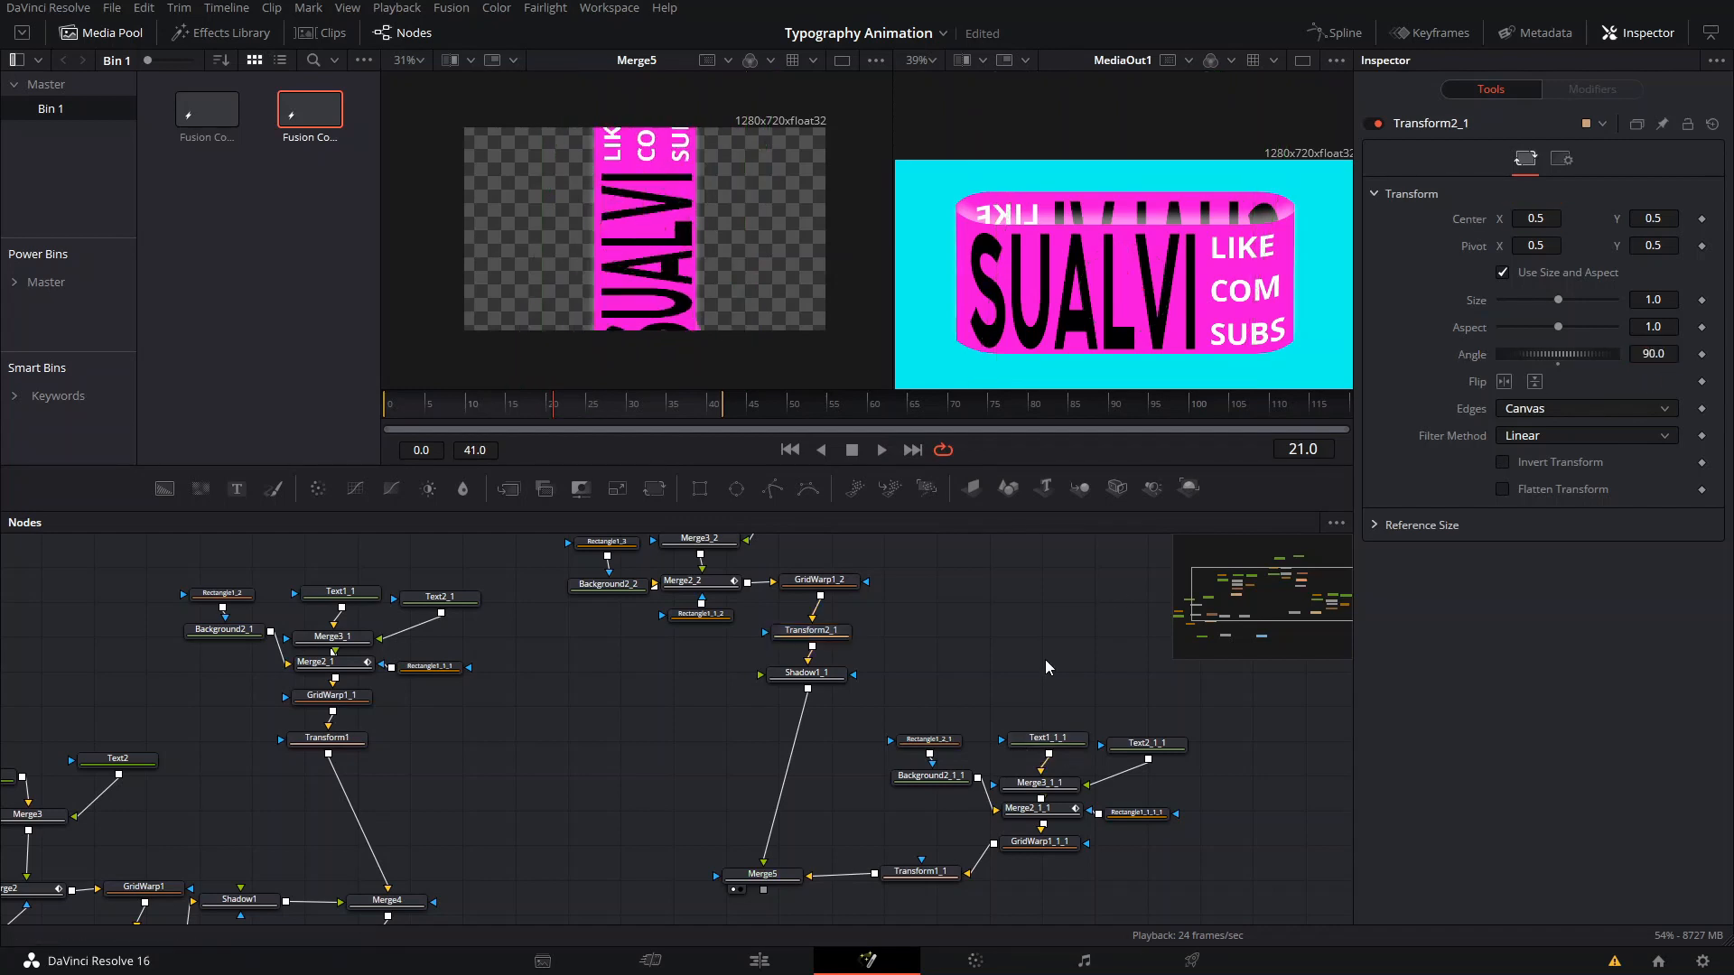
Move the rotated rear banner sideways by setting Transform1_1's Center X to 0.45.
click(918, 871)
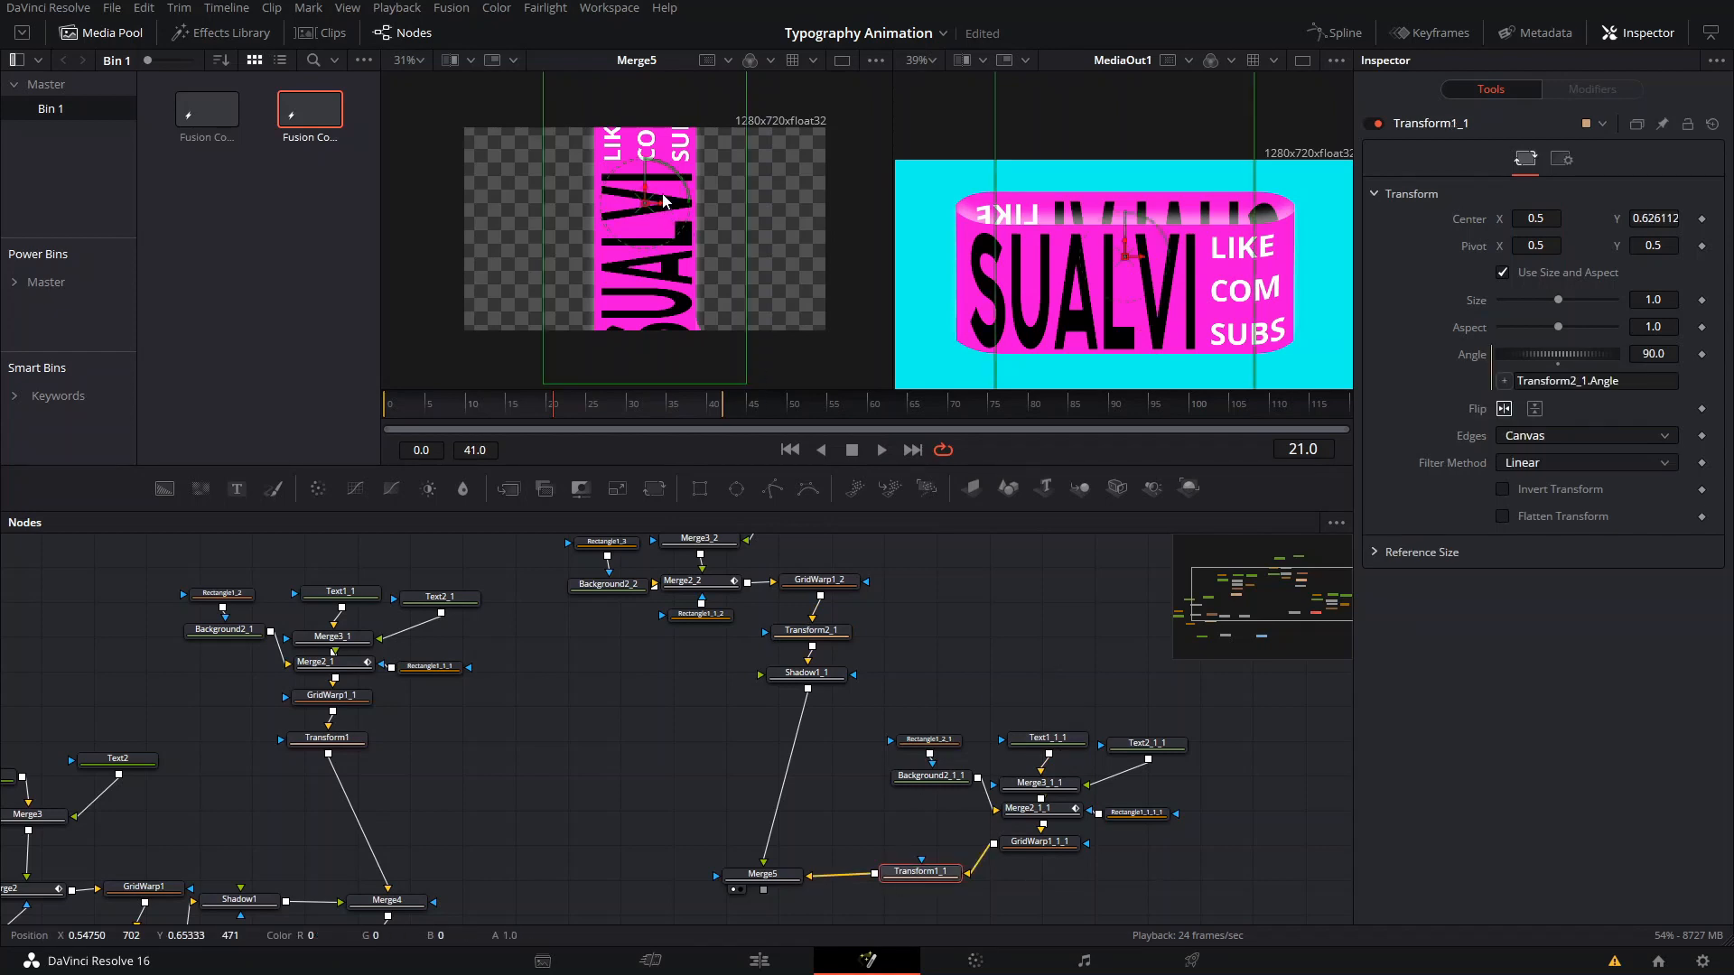
drag(659, 210, 641, 220)
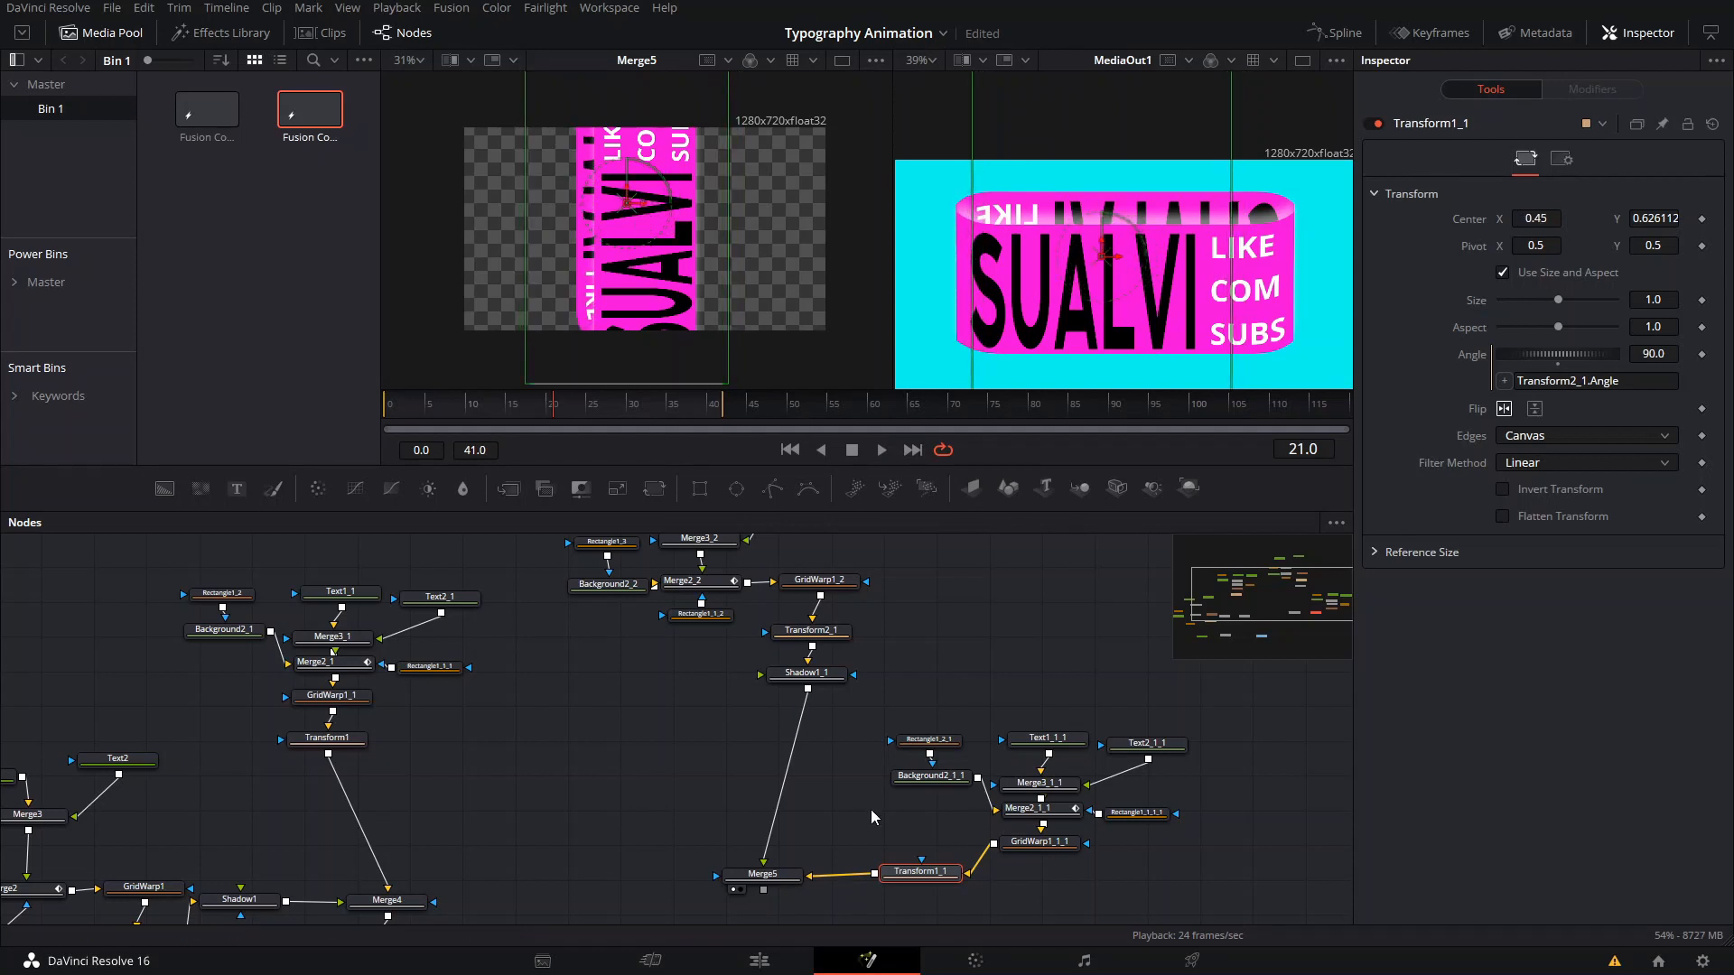
Shift the rotated front banner's shadow sideways by setting Shadow1_1's Shadow Offset X to 0.4775.
click(825, 676)
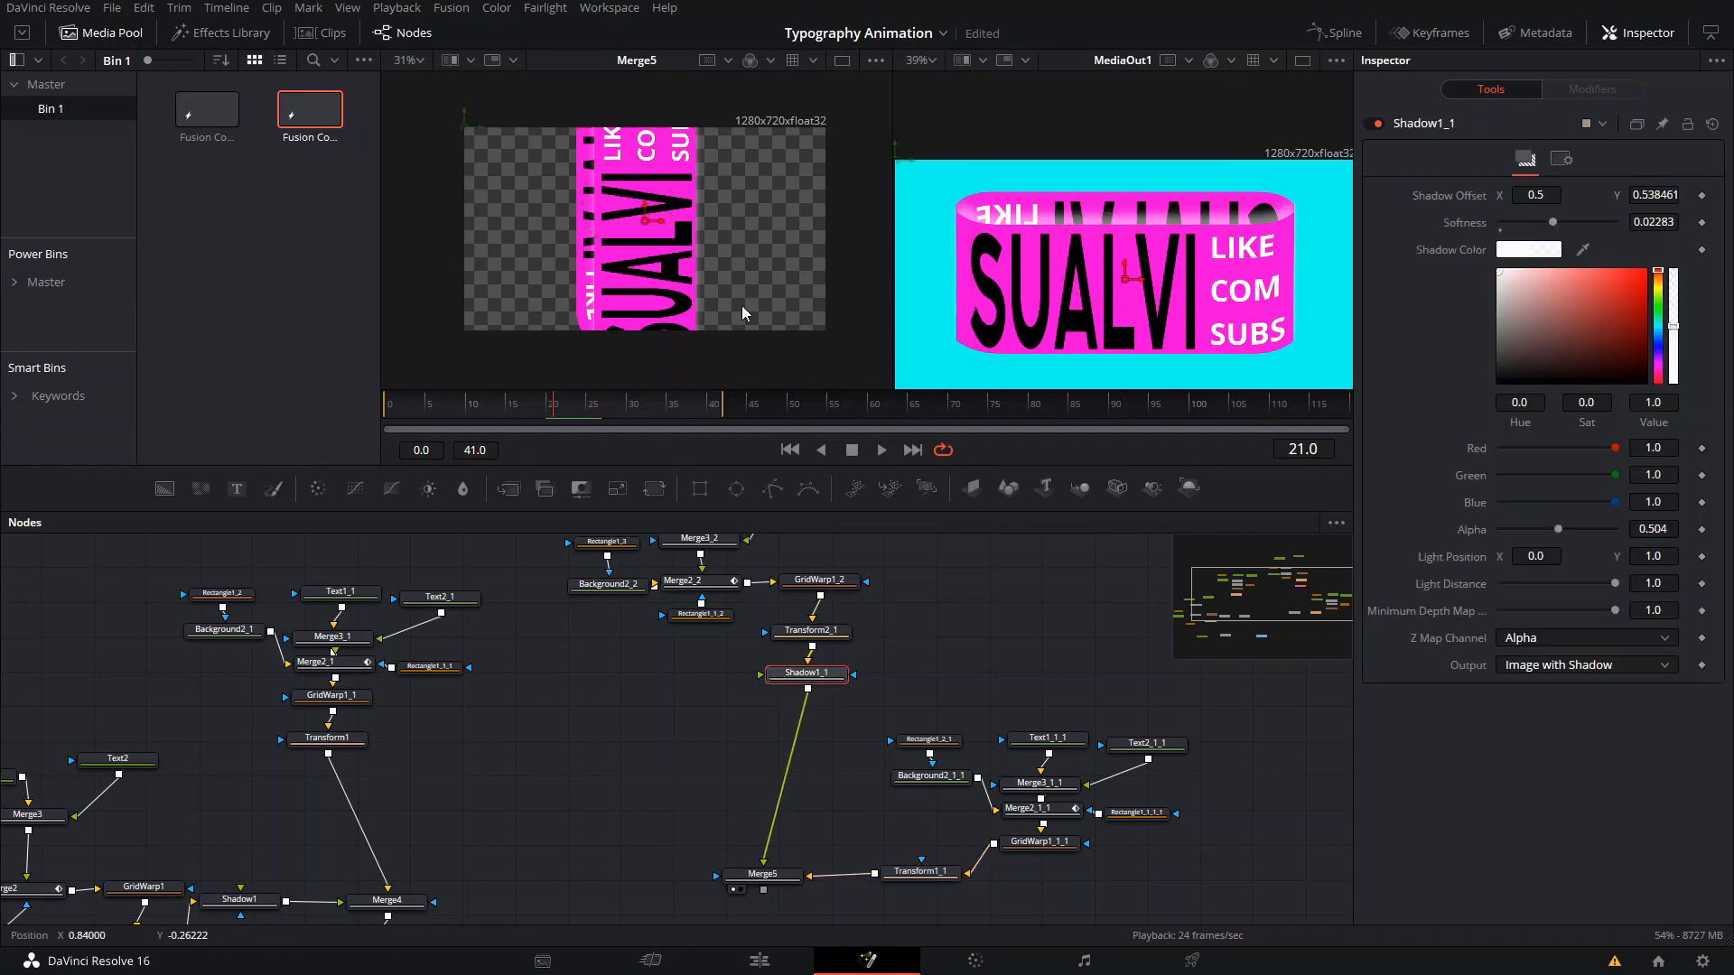
drag(665, 222, 655, 220)
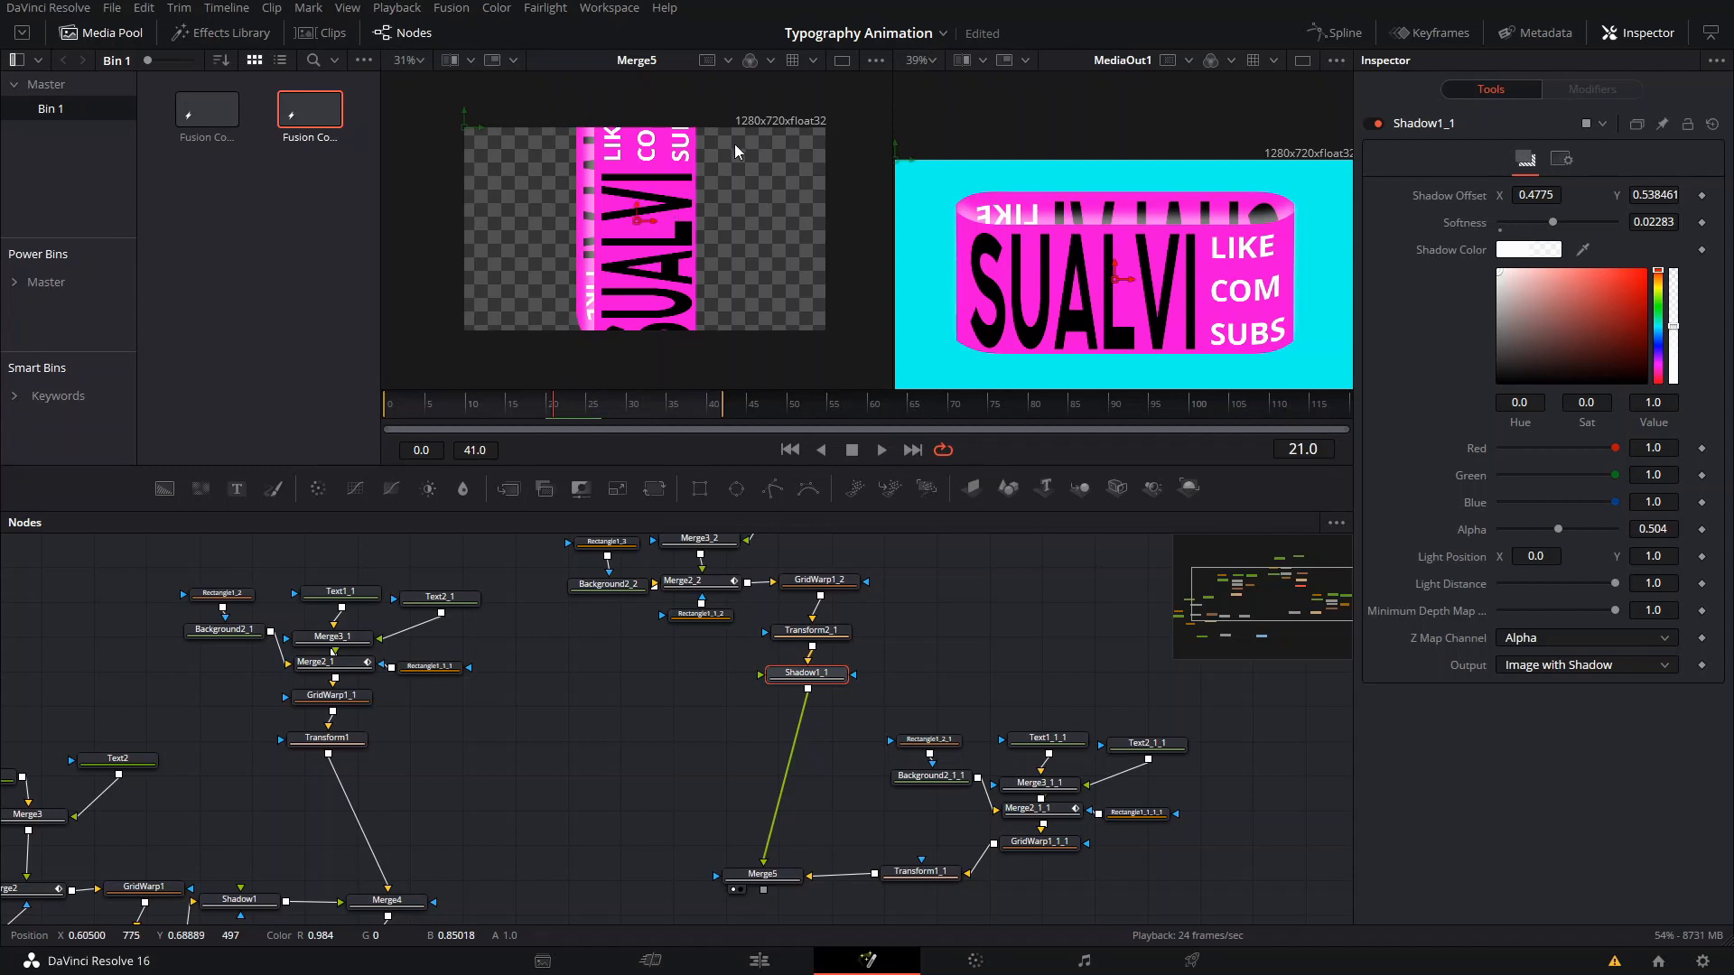
scroll(1167, 312, down, 2)
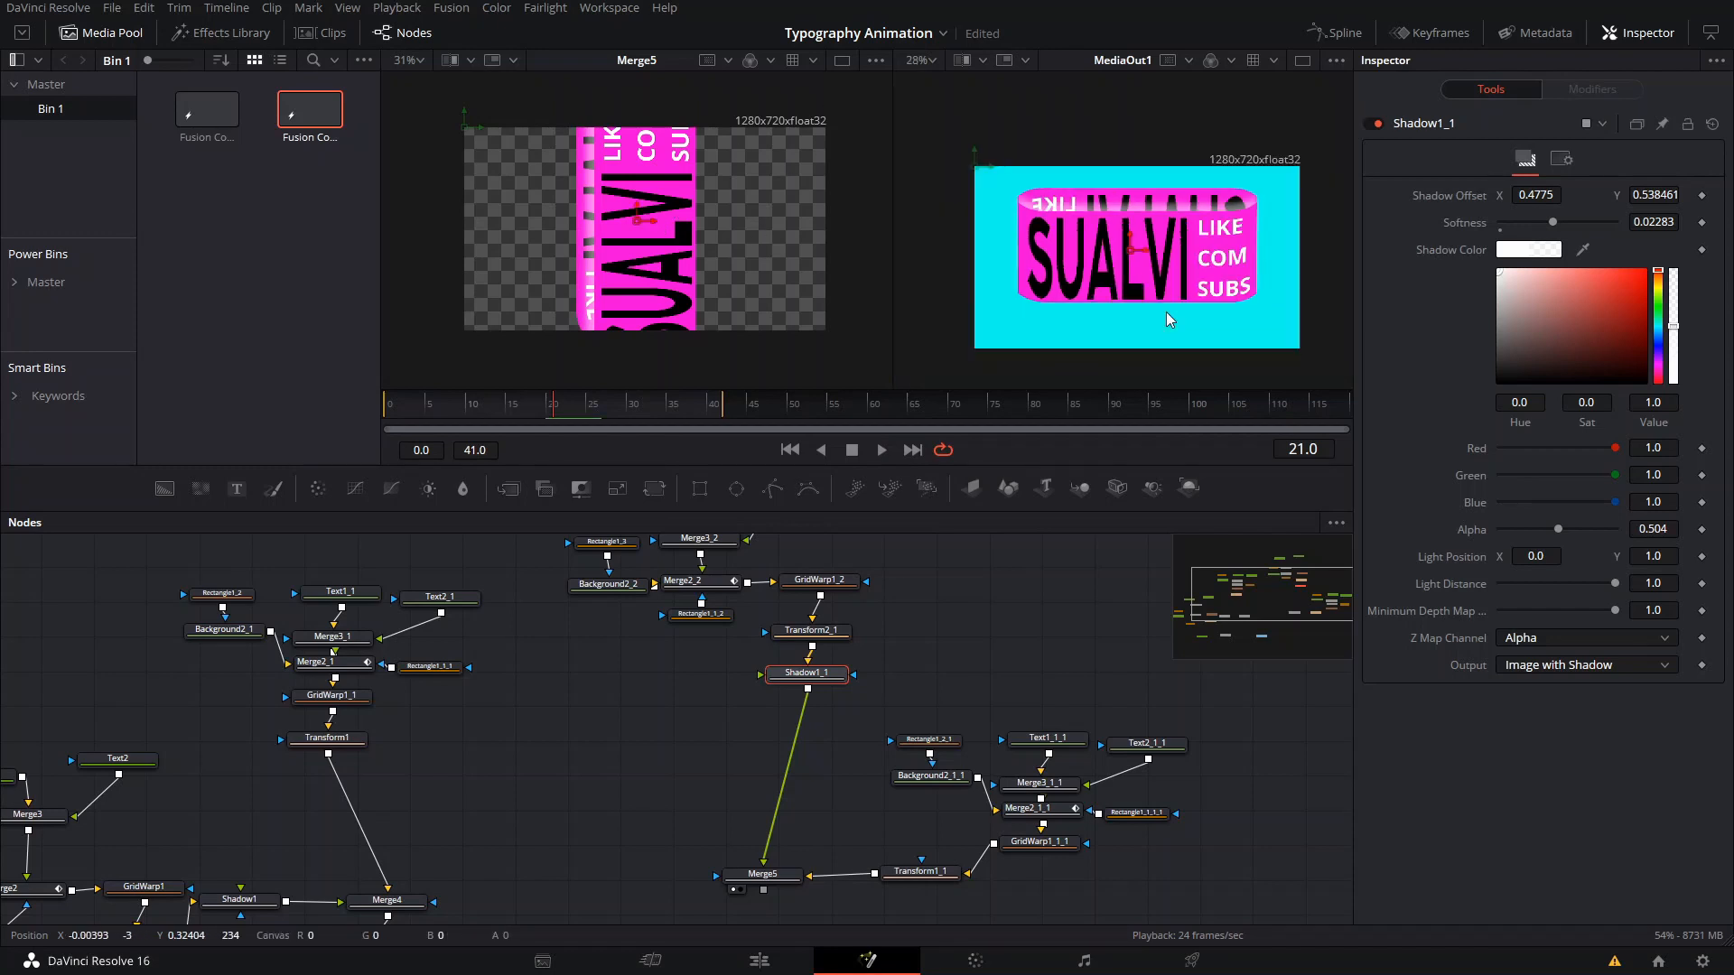
scroll(673, 160, down, 2)
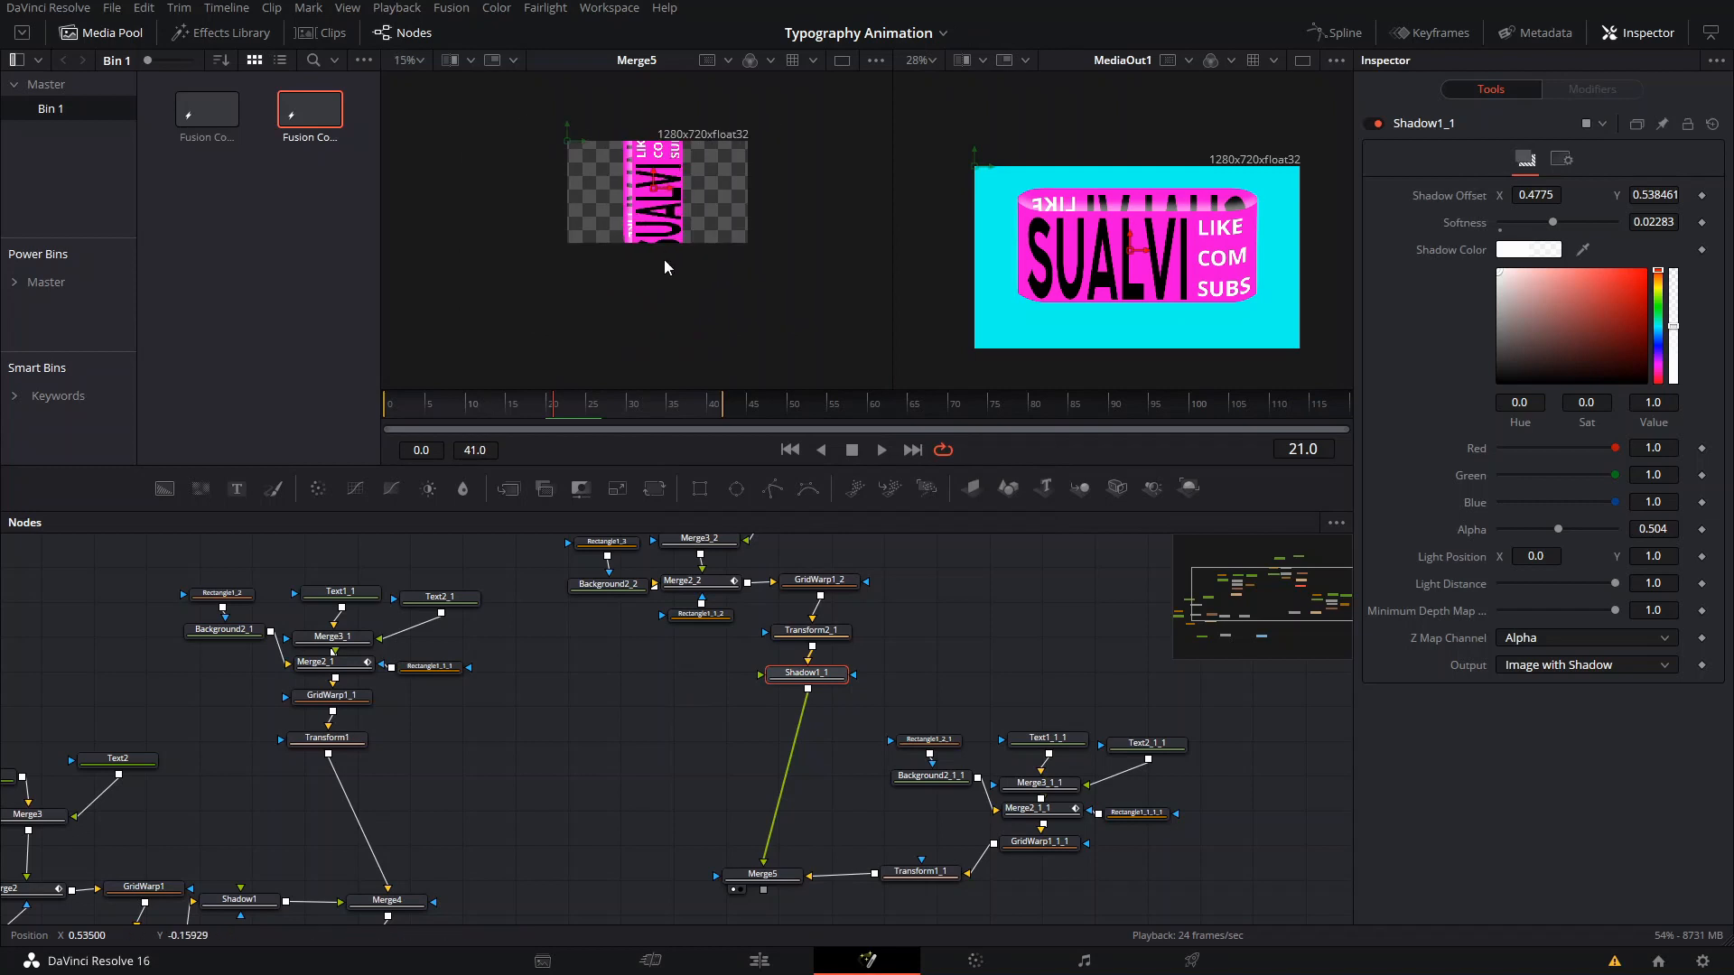
Try to shrink the banner by lowering the Size on Merge5, and undo the change.
click(760, 873)
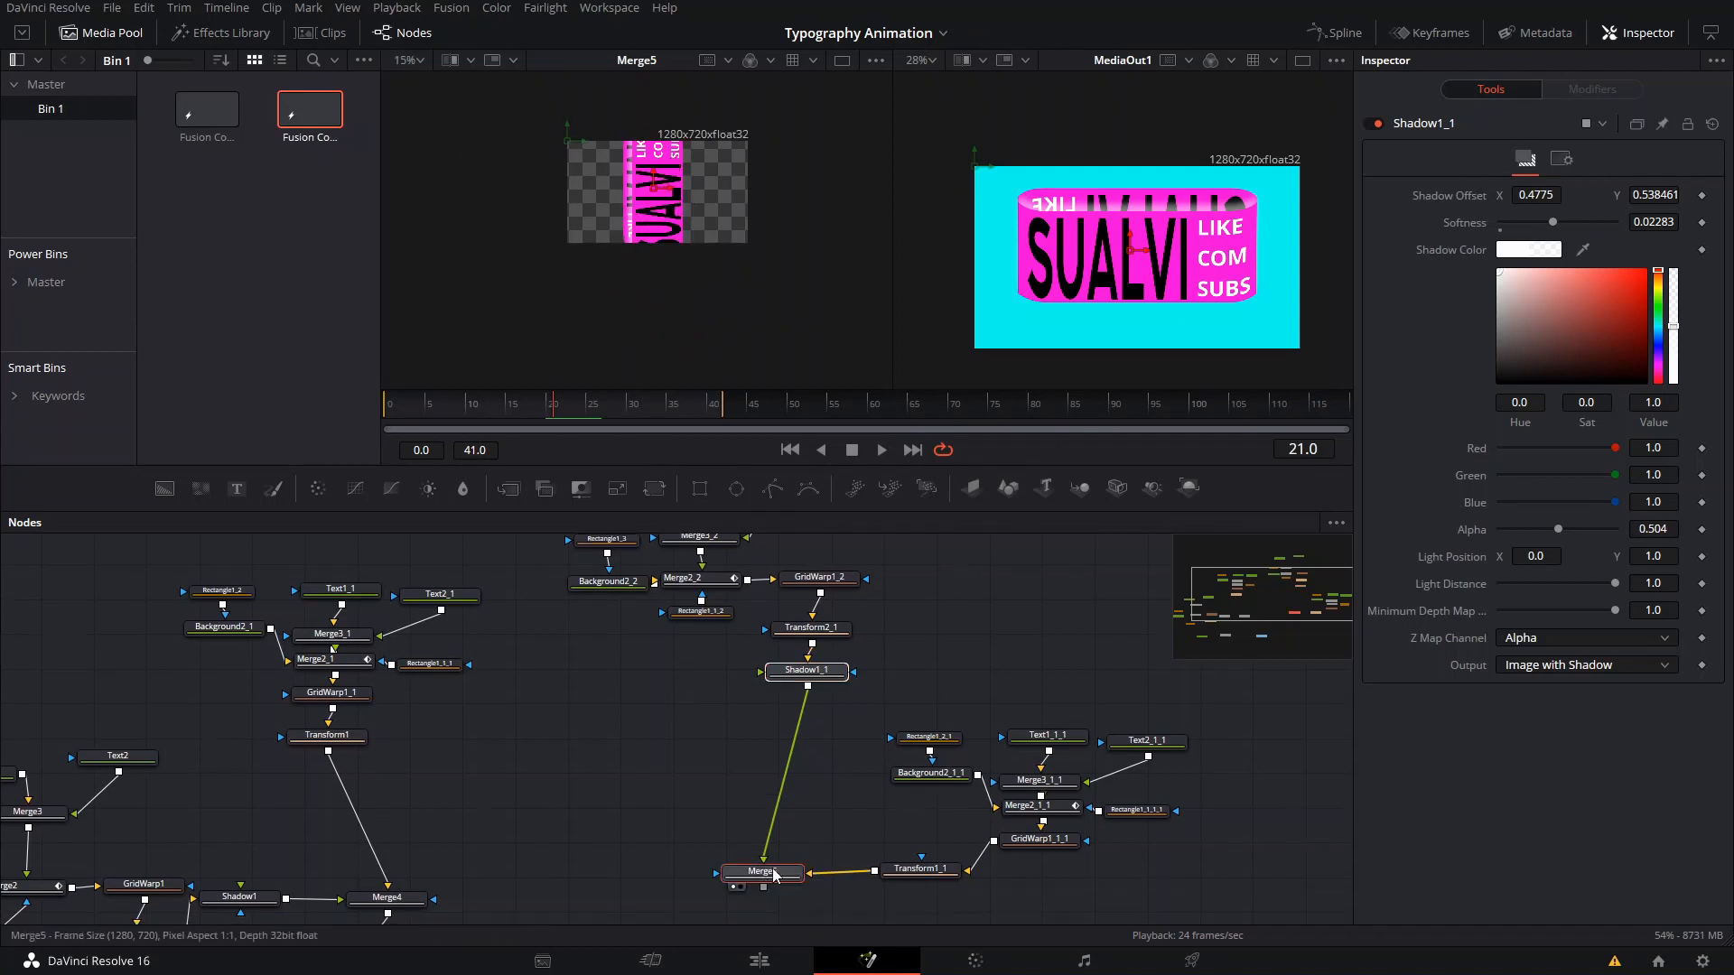
drag(1551, 241, 1535, 254)
key(ctrl+z)
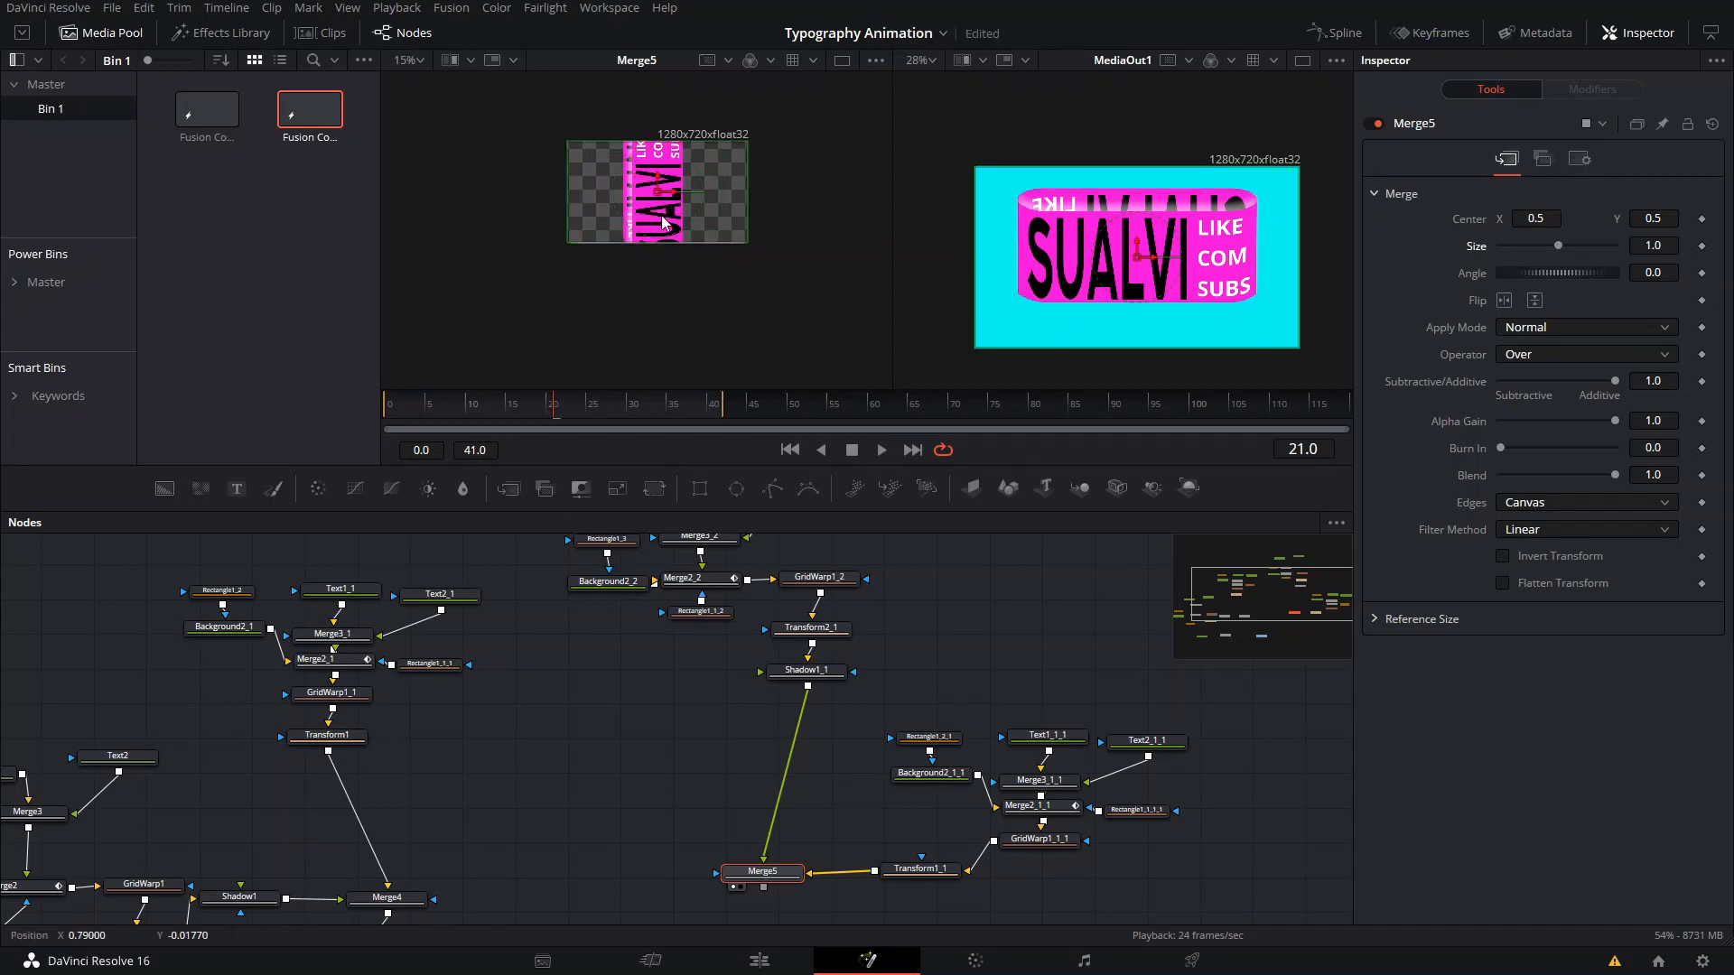
Add a Transform node after Merge5 and place it beside the merge in the node graph.
scroll(647, 203, up, 1)
key(shift+space)
text(t)
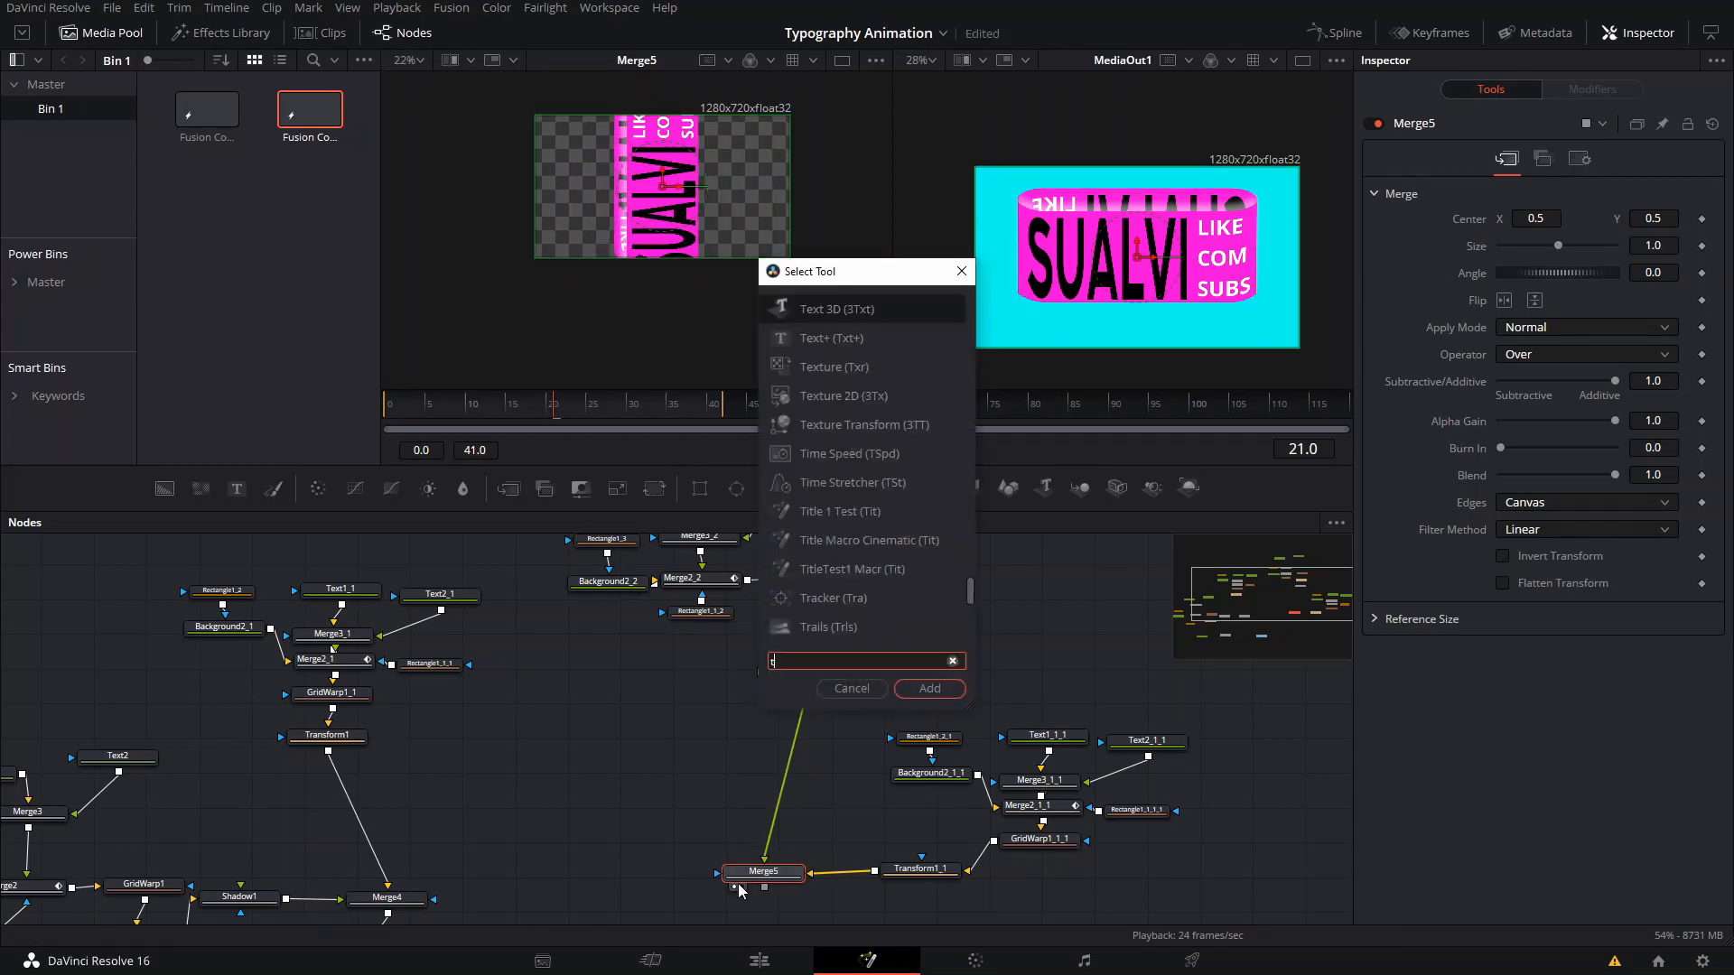
text(rans)
key(Return)
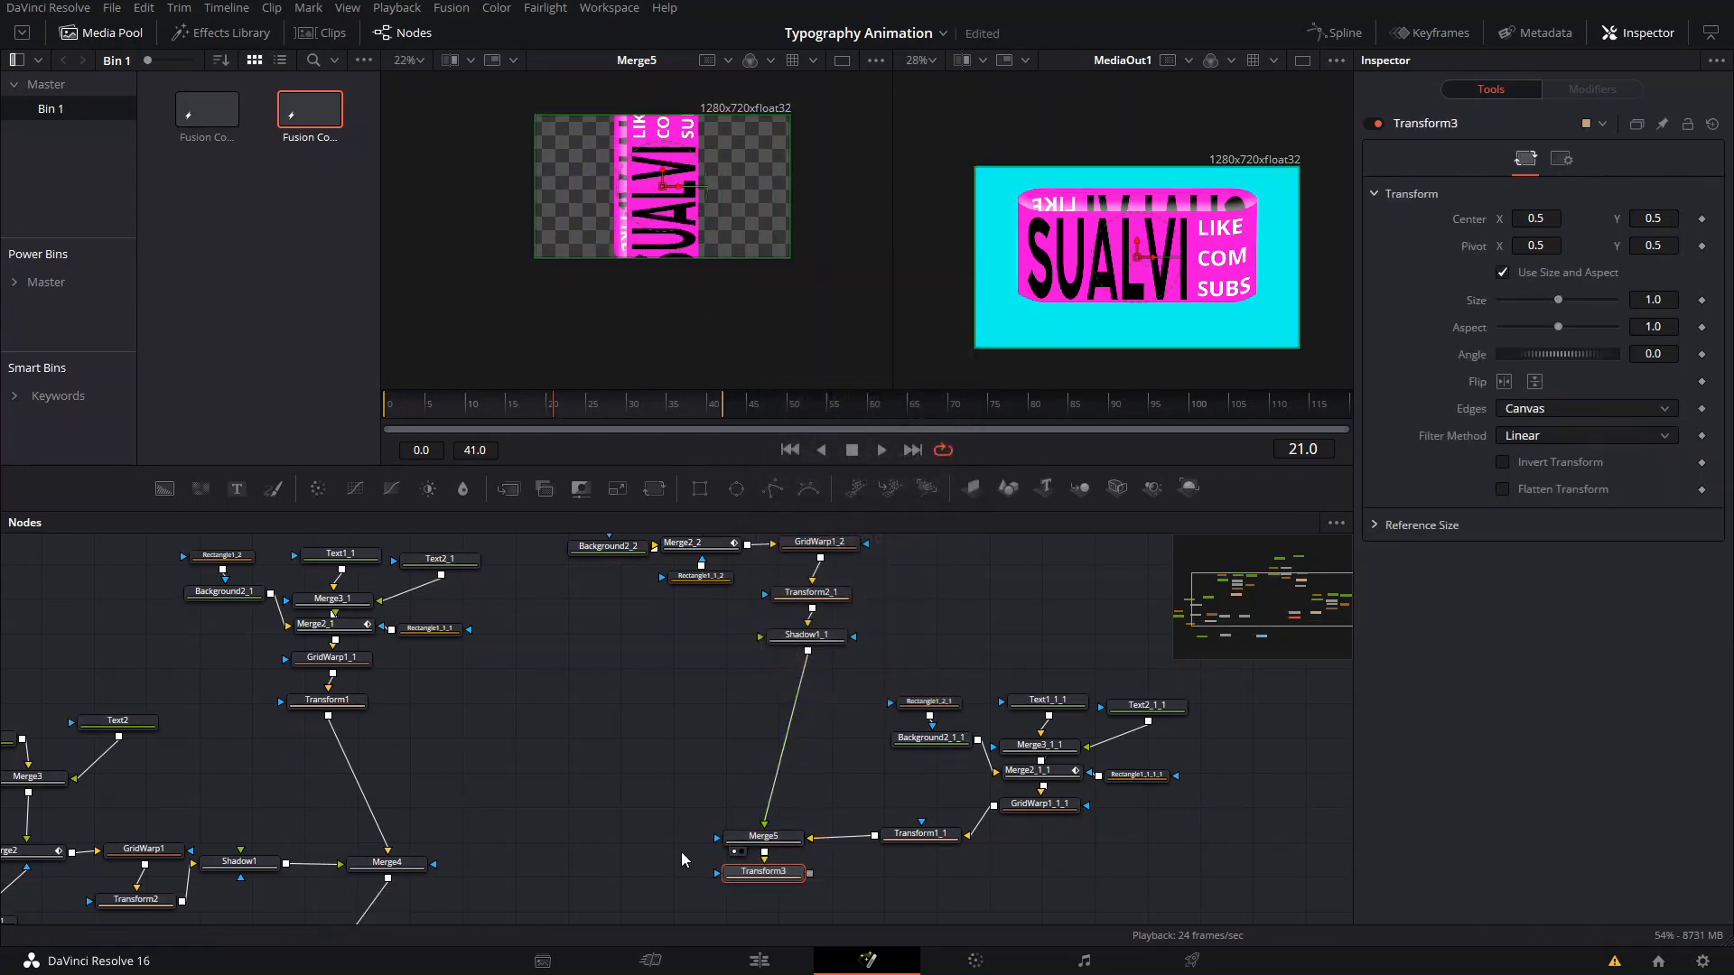
drag(681, 852, 592, 842)
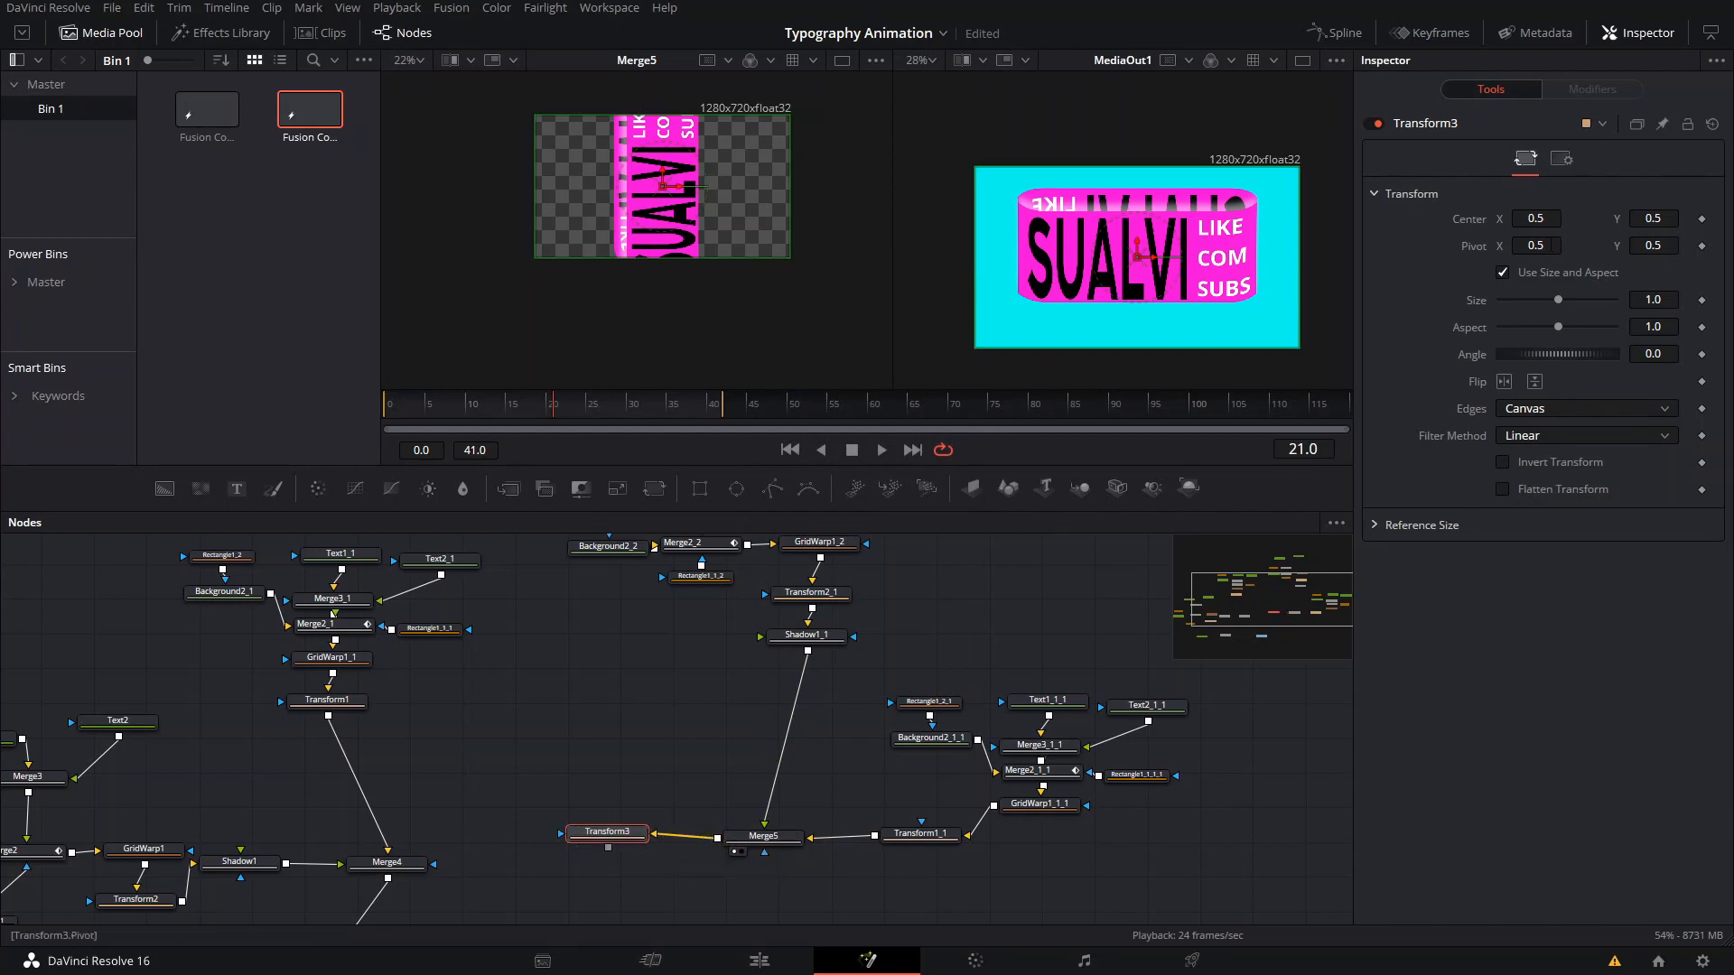
Set Transform3's Size to 0.67 and show its output in the first viewer.
drag(1556, 300, 1537, 311)
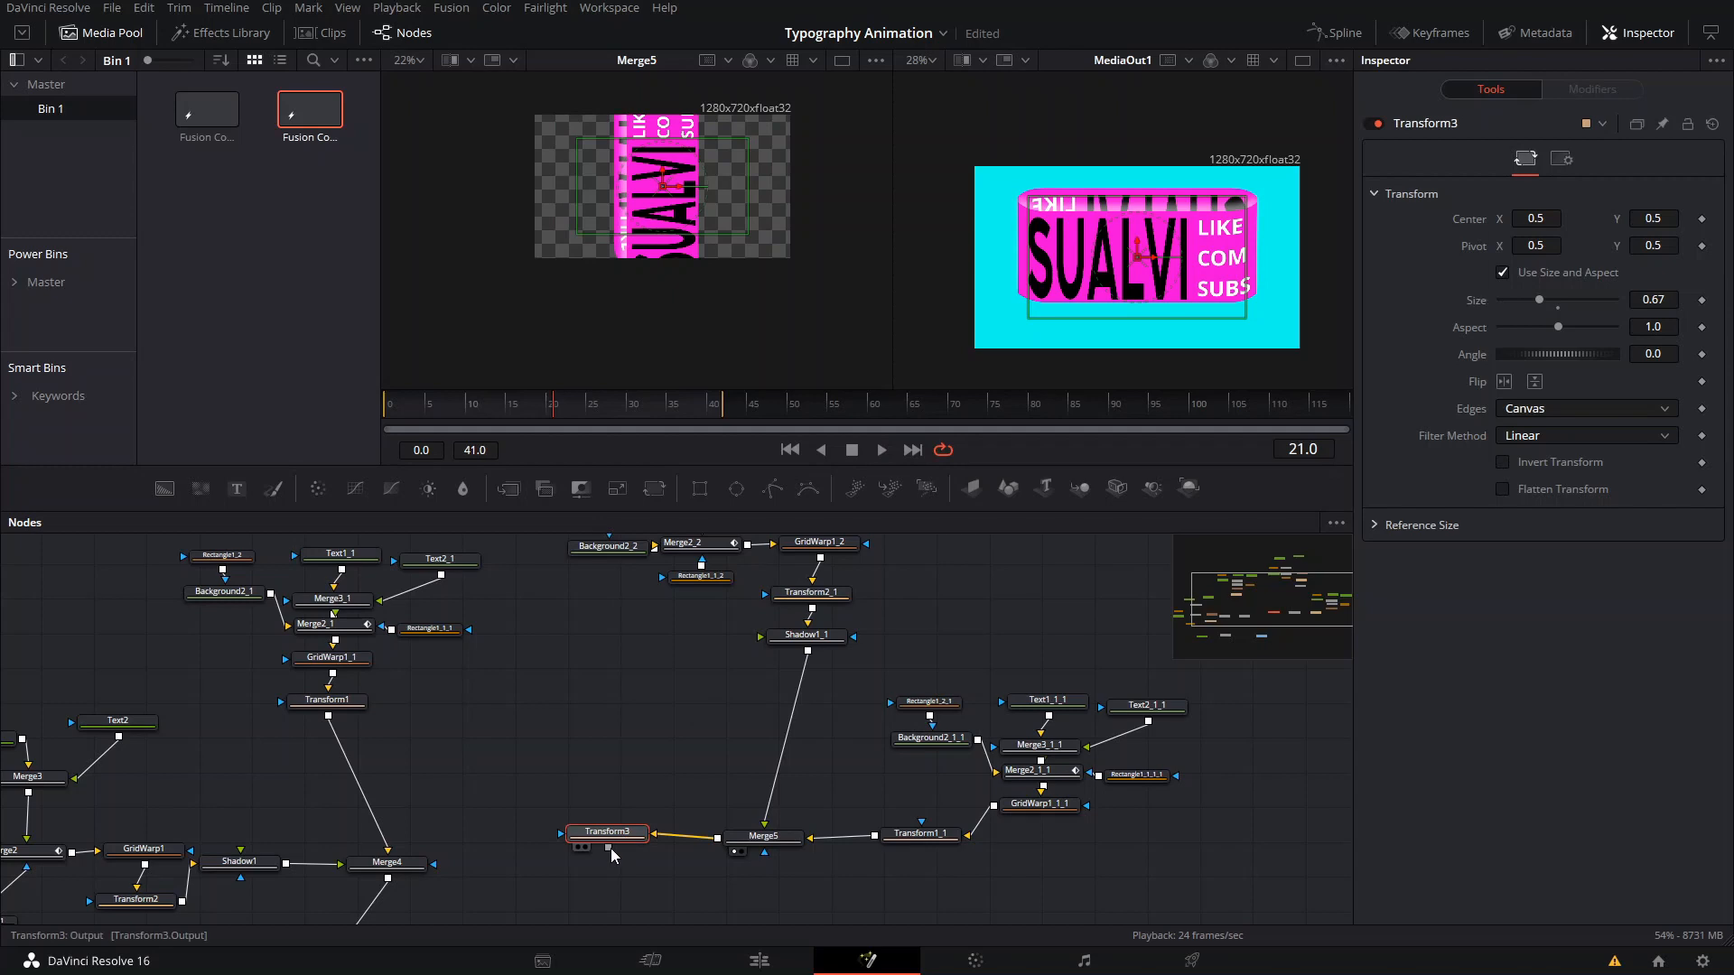
key(1)
scroll(698, 231, up, 1)
drag(698, 228, 722, 270)
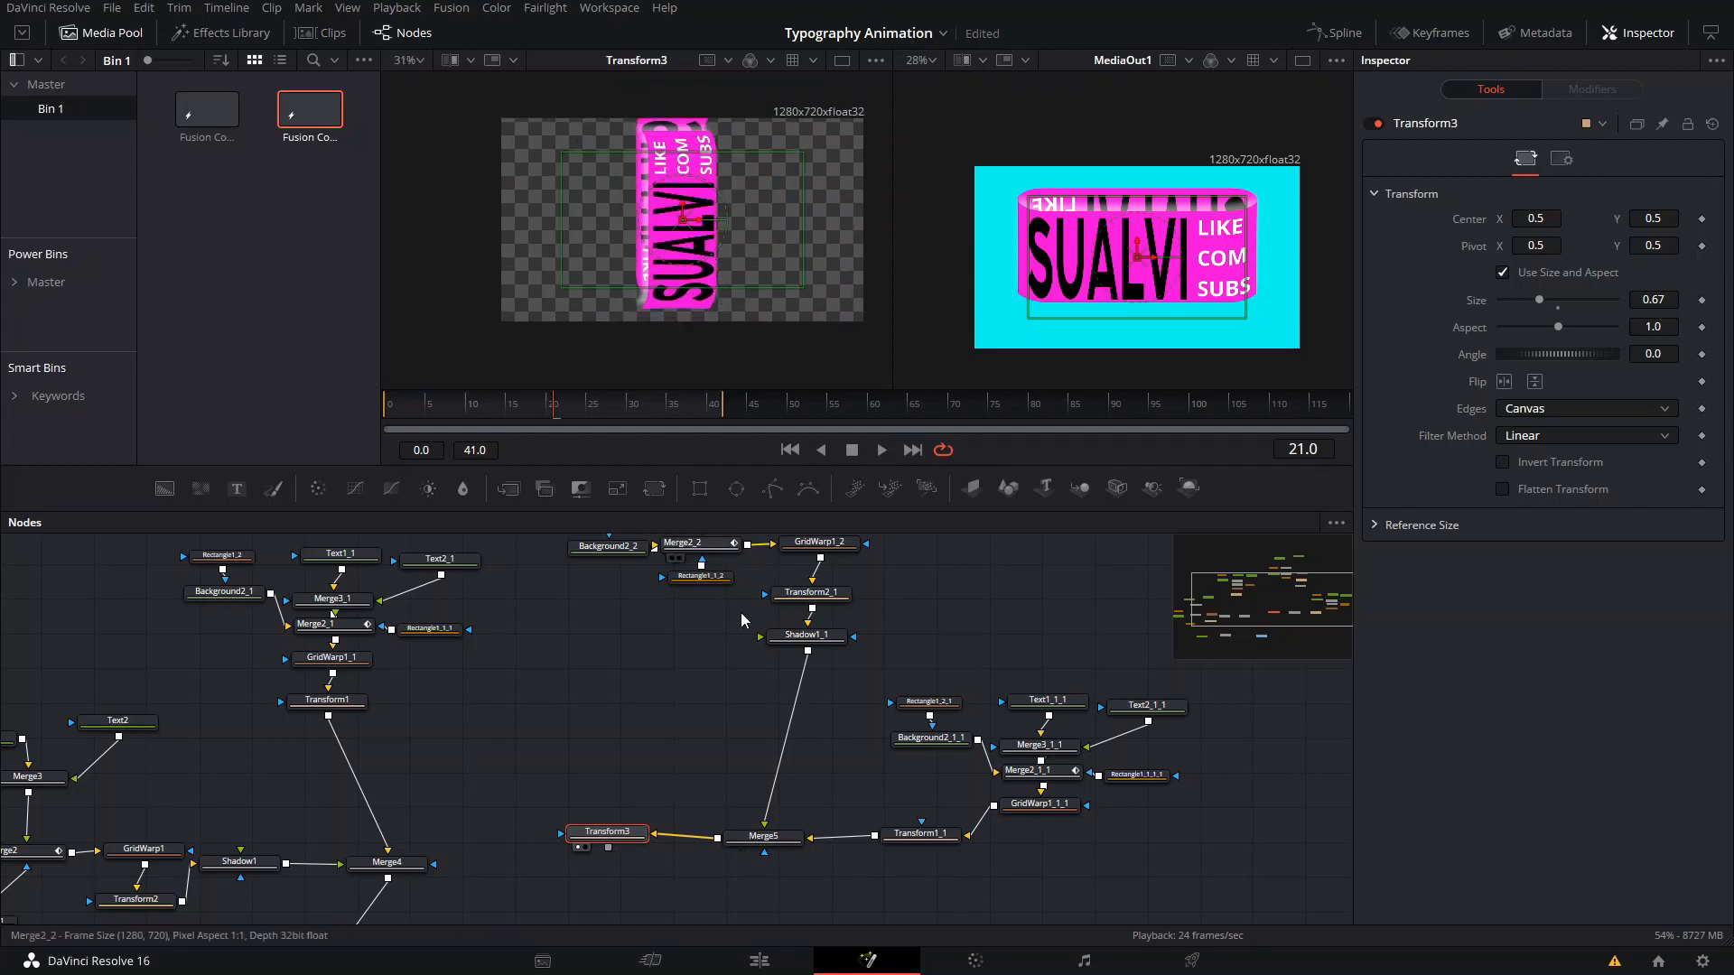
drag(608, 837, 615, 840)
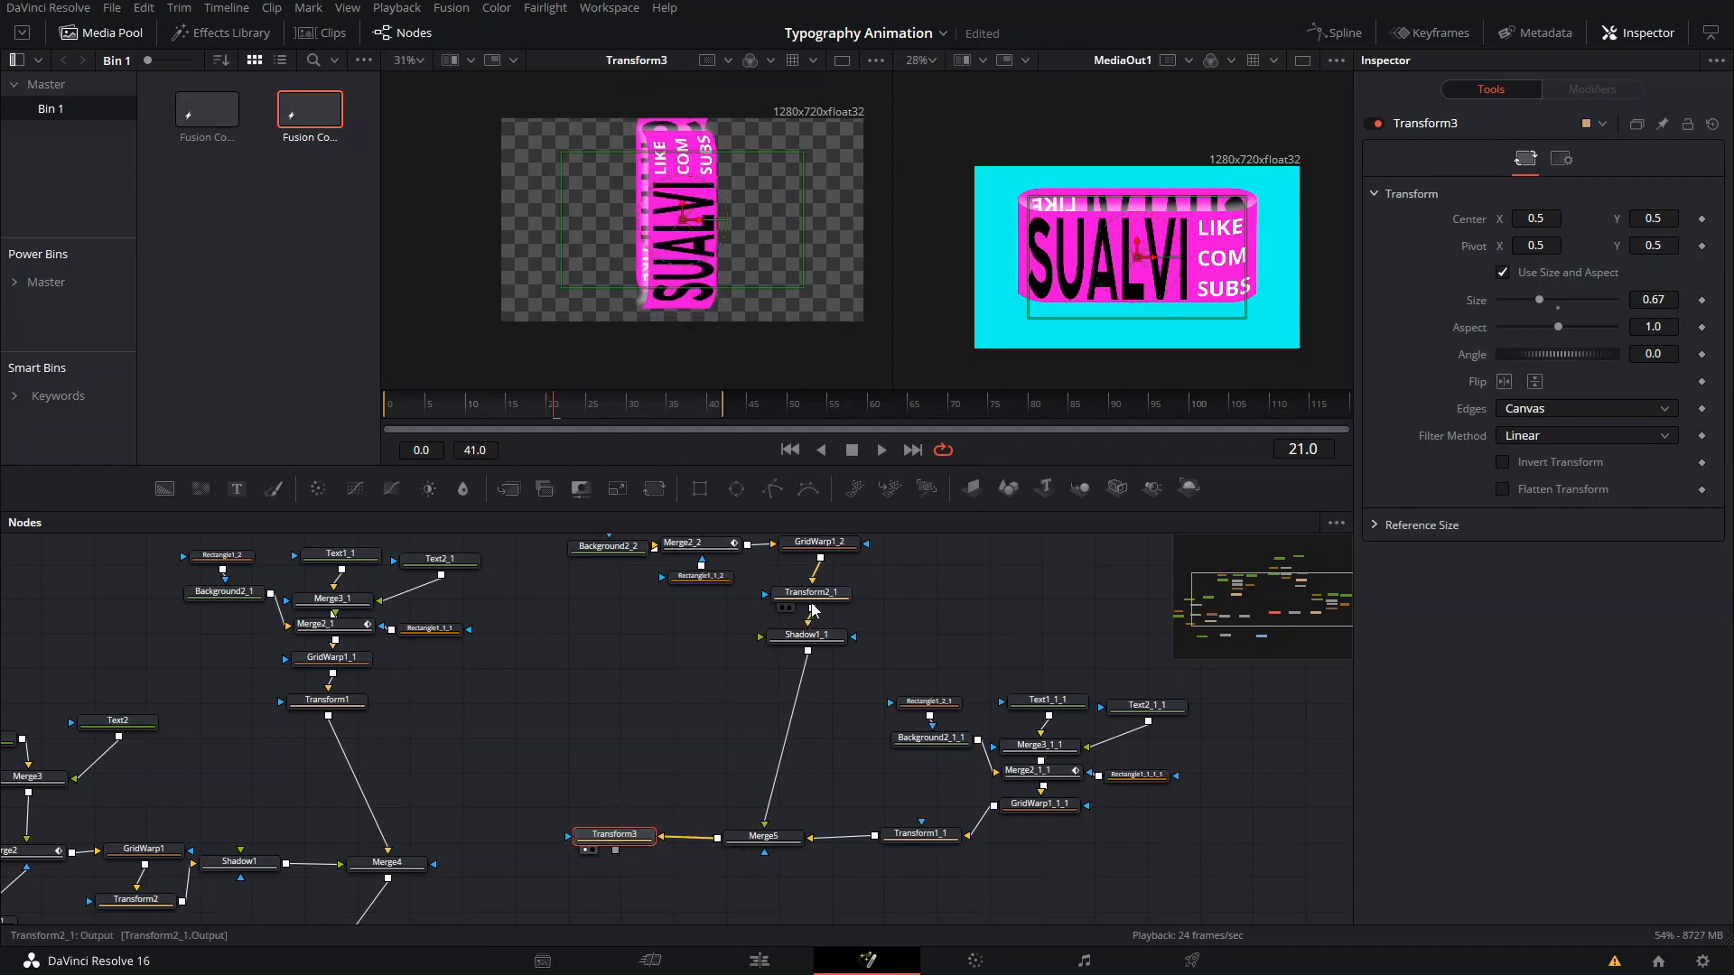
Try to reposition the rotated front banner with Transform2_1's center, and undo the move.
click(813, 594)
drag(682, 211, 685, 214)
key(ctrl+z)
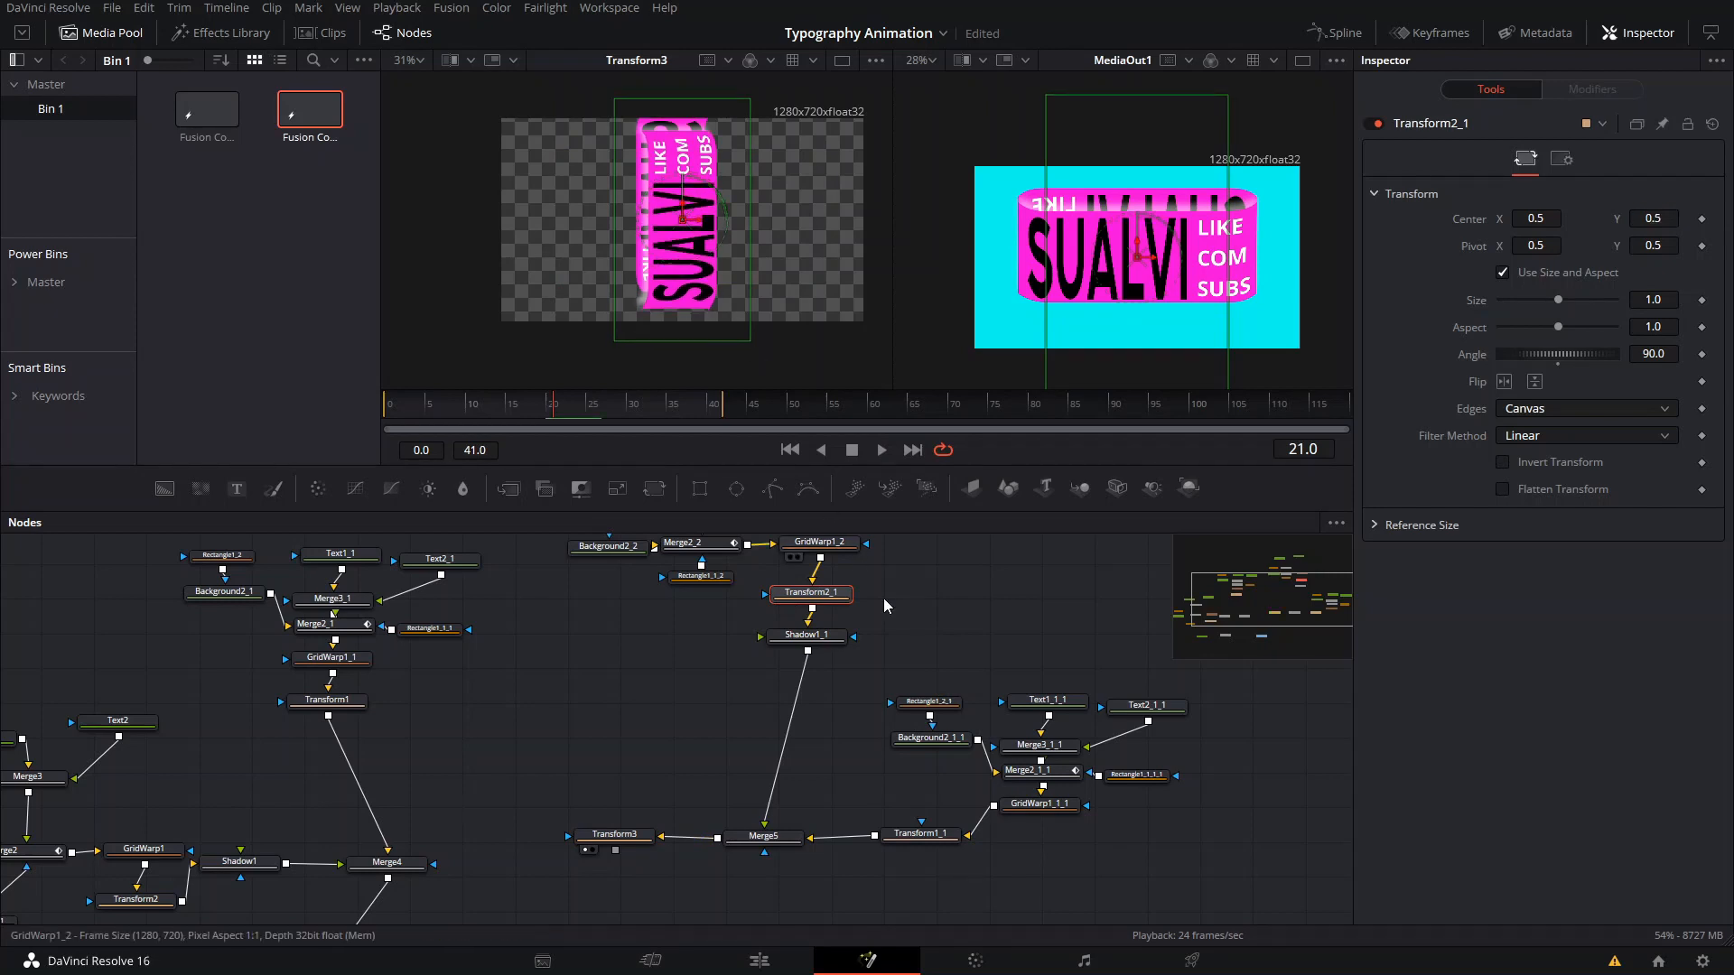
Align the rotated rear banner with the front one by moving Transform1_1's Center to about X 0.443, Y 0.501.
click(921, 835)
drag(672, 191, 670, 207)
scroll(670, 208, up, 6)
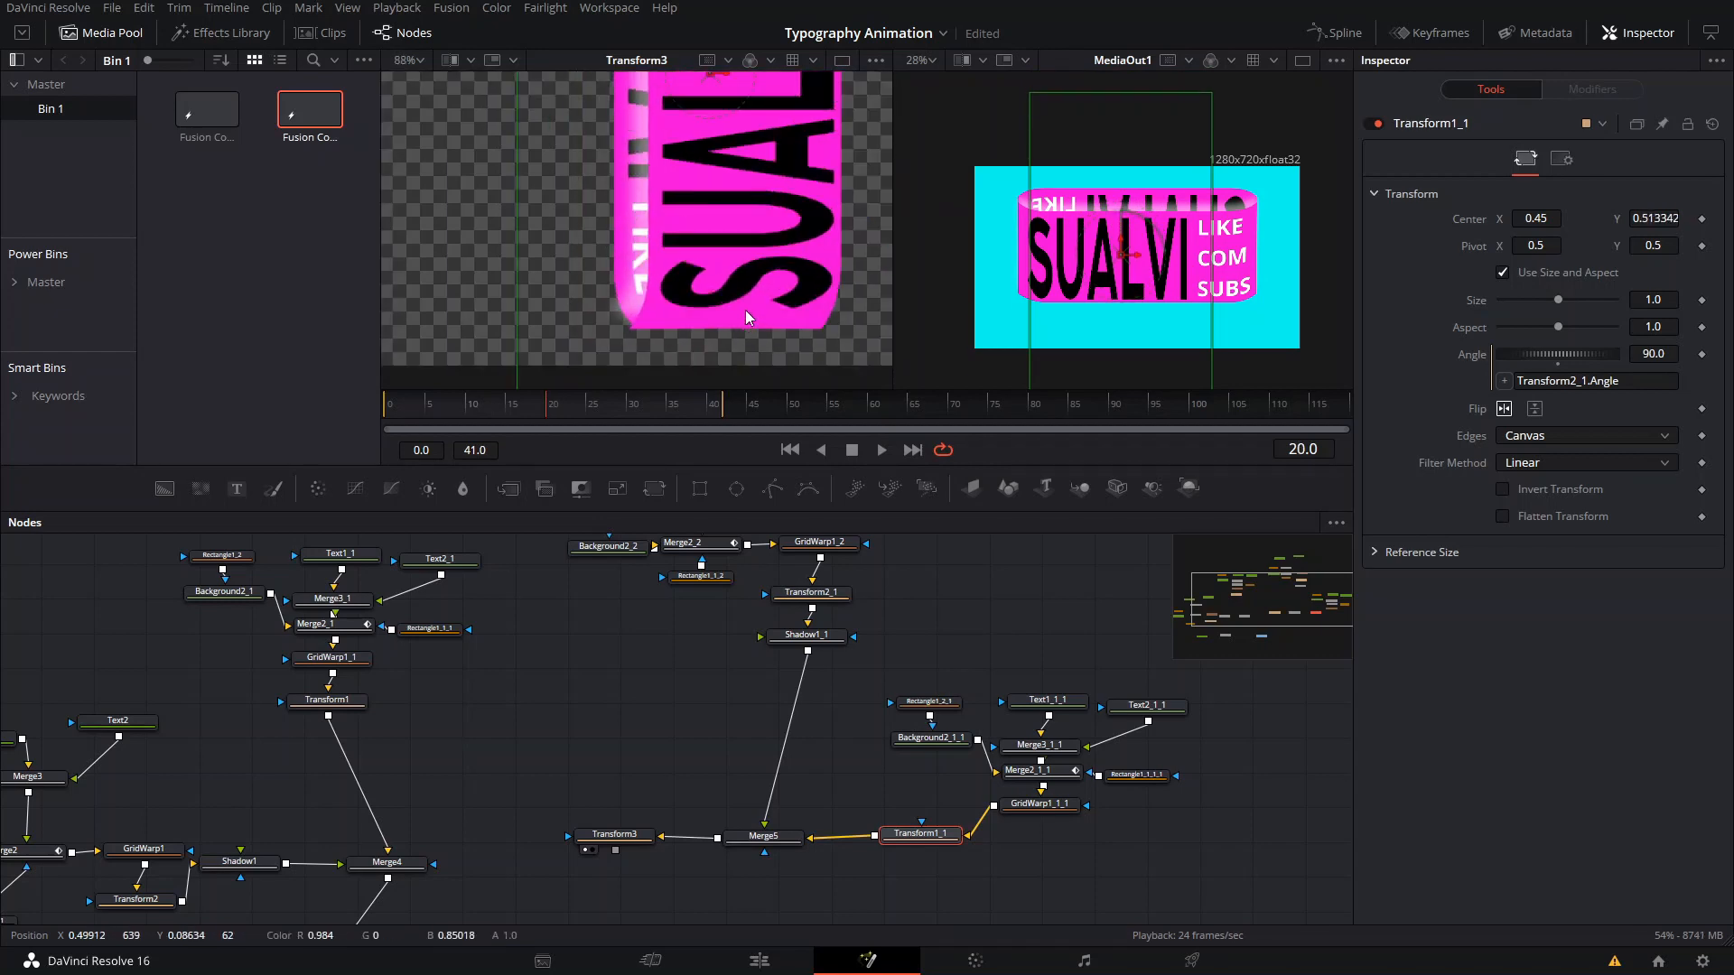
drag(716, 107, 730, 114)
scroll(765, 268, down, 3)
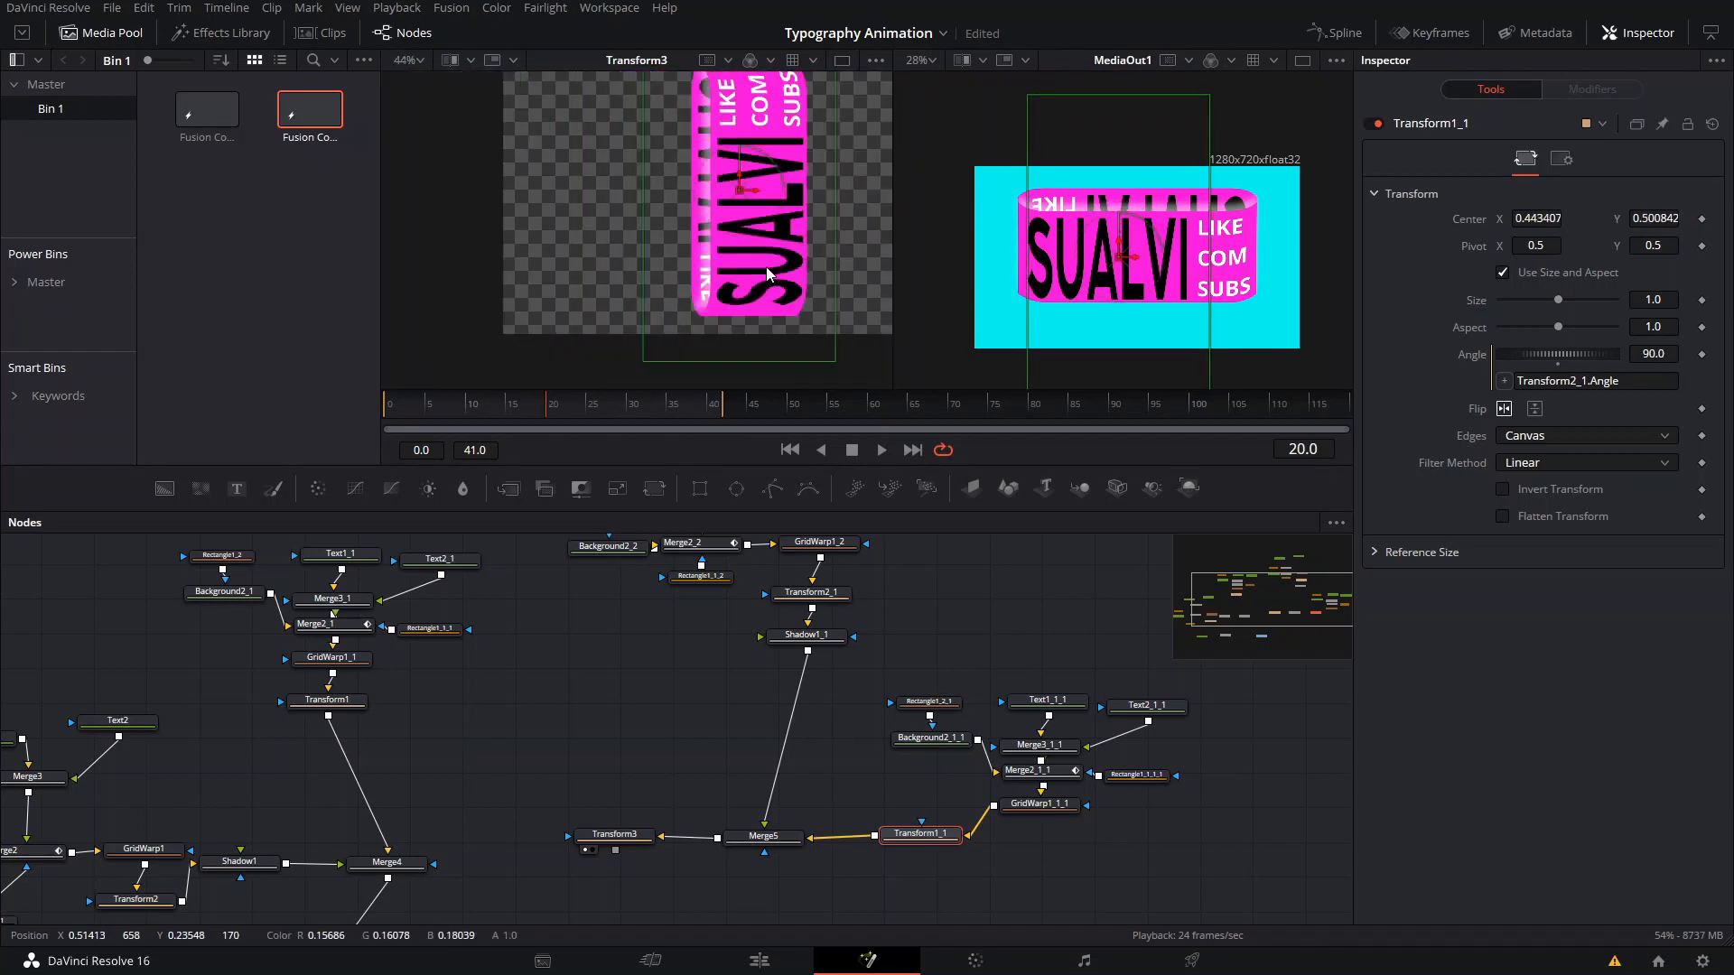
key(ctrl+s)
scroll(1185, 299, down, 1)
key(ctrl+z)
Compare the outputs of Merge5 and Transform3 in the first viewer.
click(744, 842)
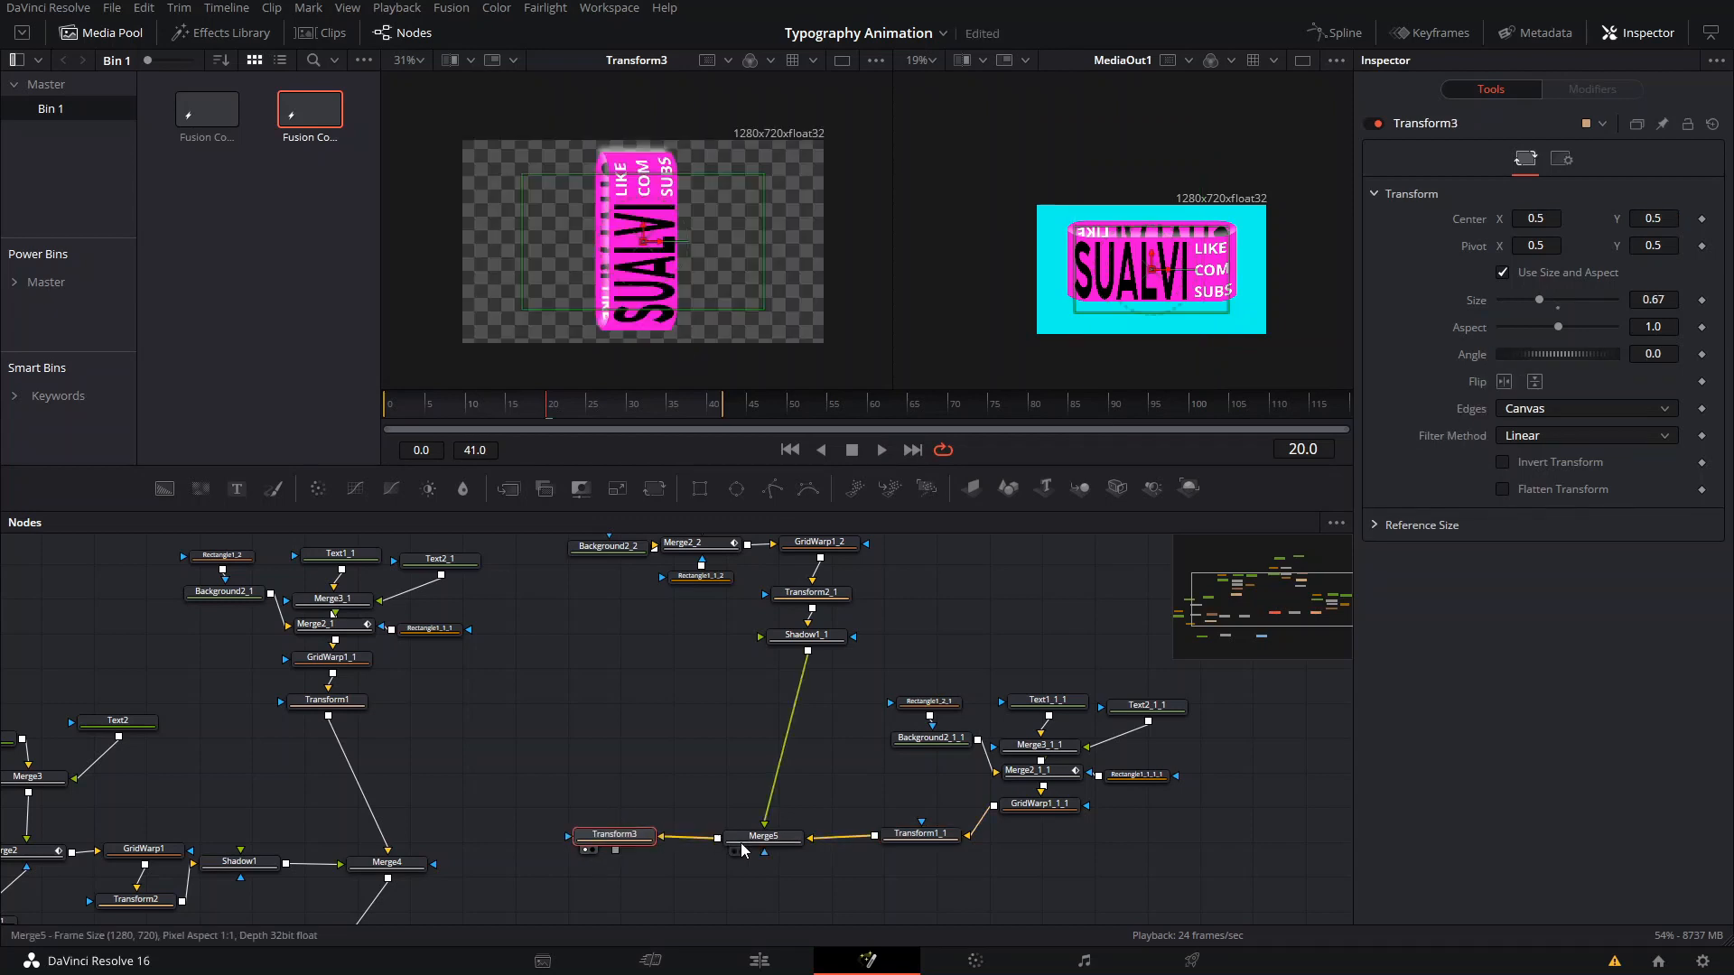
key(1)
click(617, 839)
key(1)
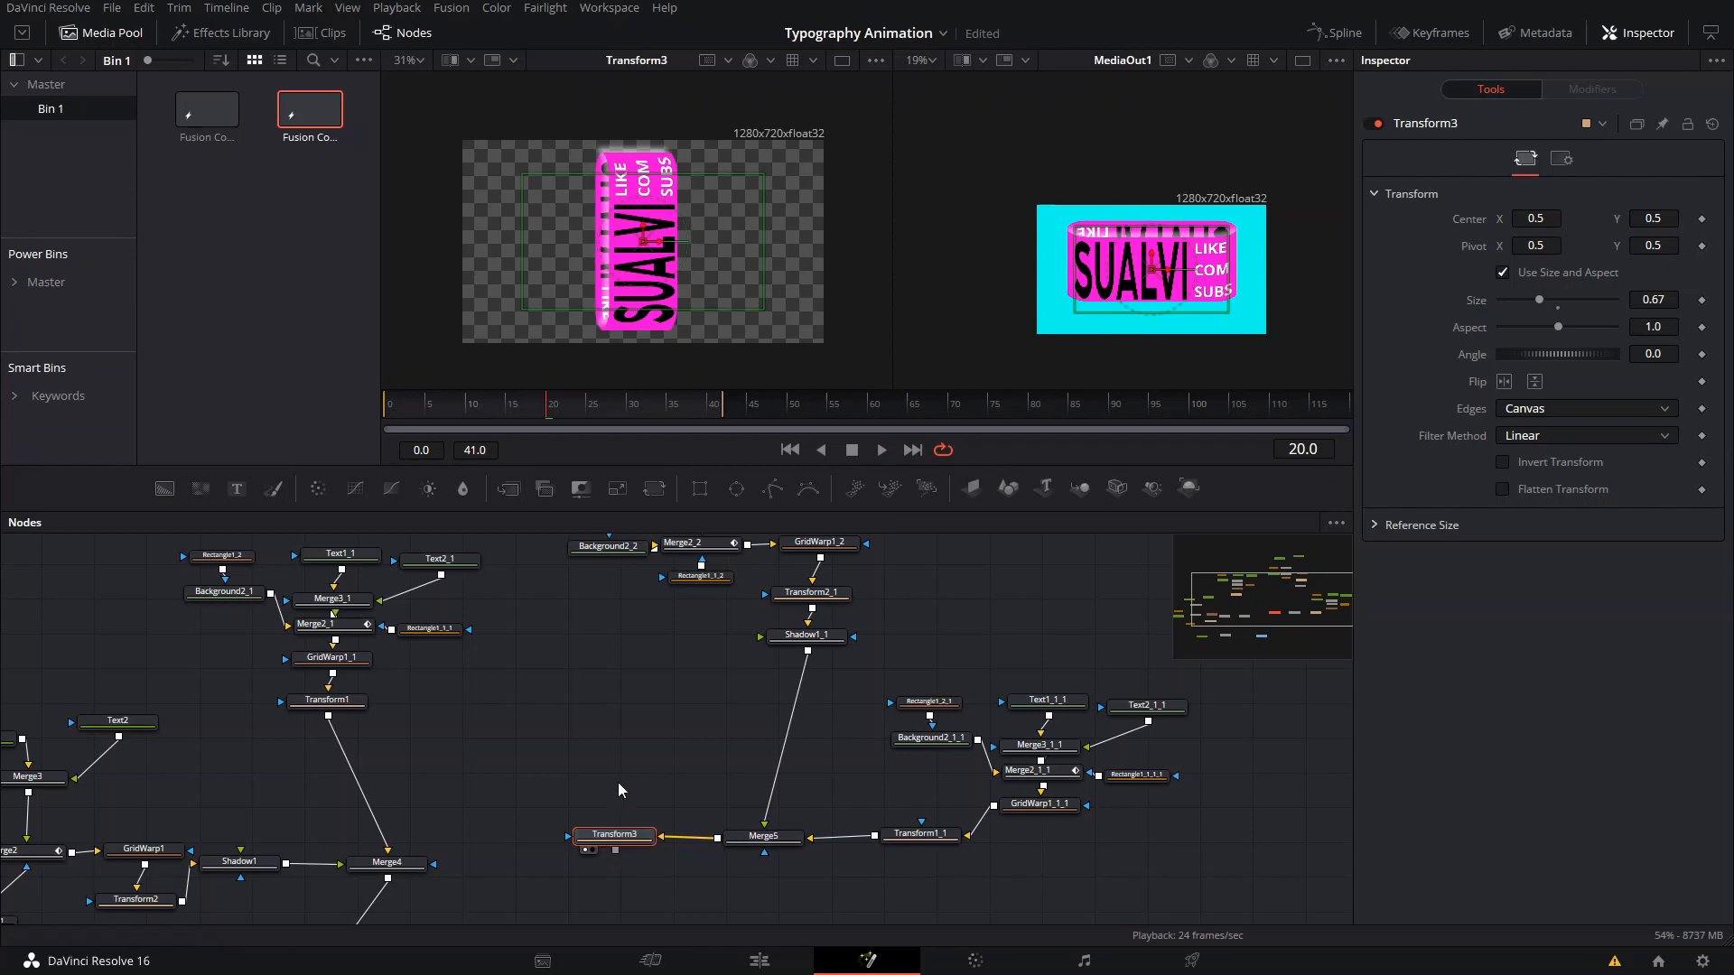
Move Transform3 below Merge5 and disconnect it from the merge's output.
drag(618, 783, 604, 706)
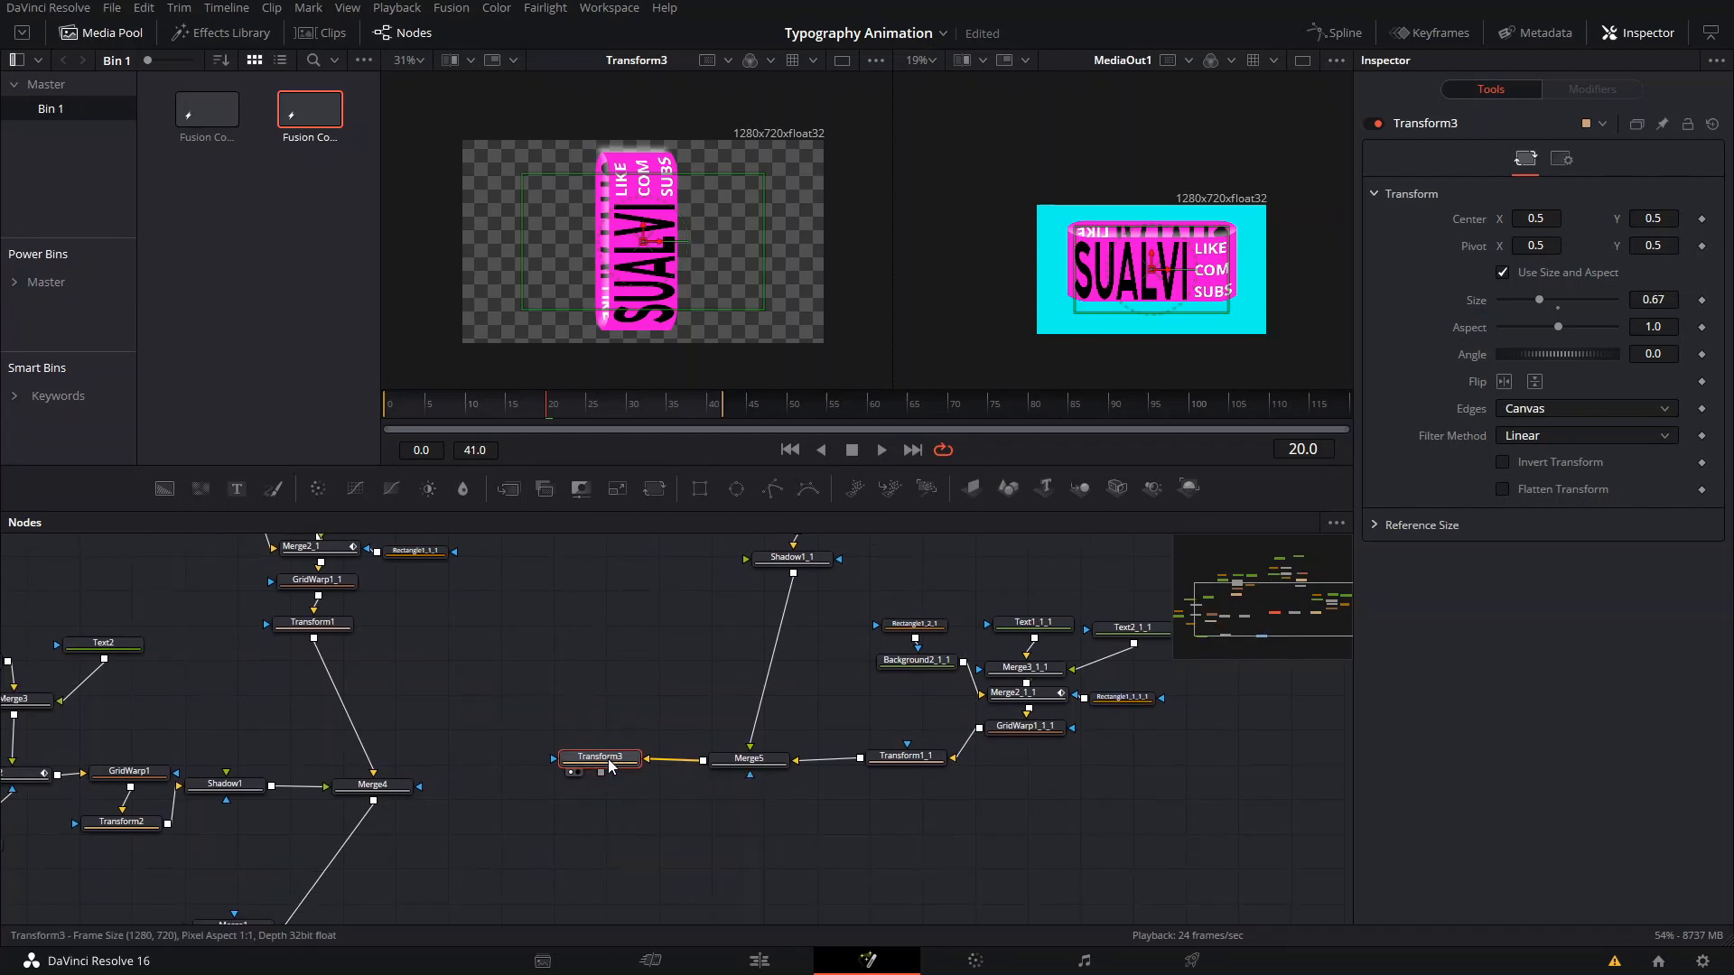
drag(896, 734, 943, 832)
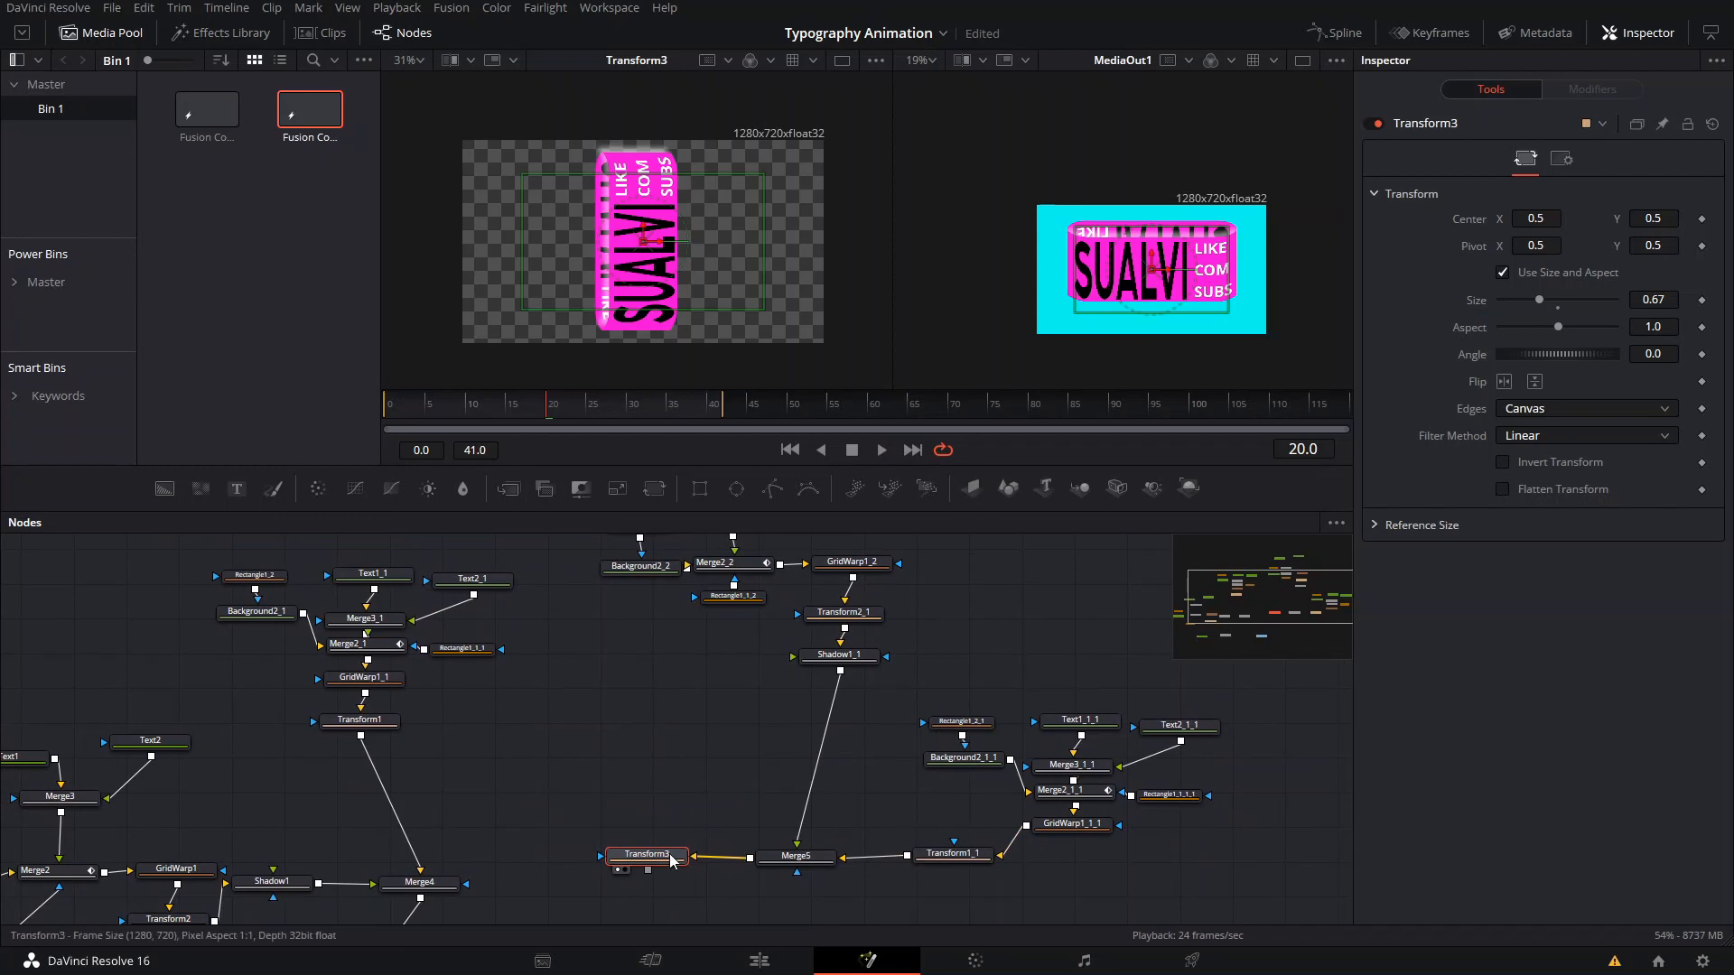
scroll(712, 789, down, 5)
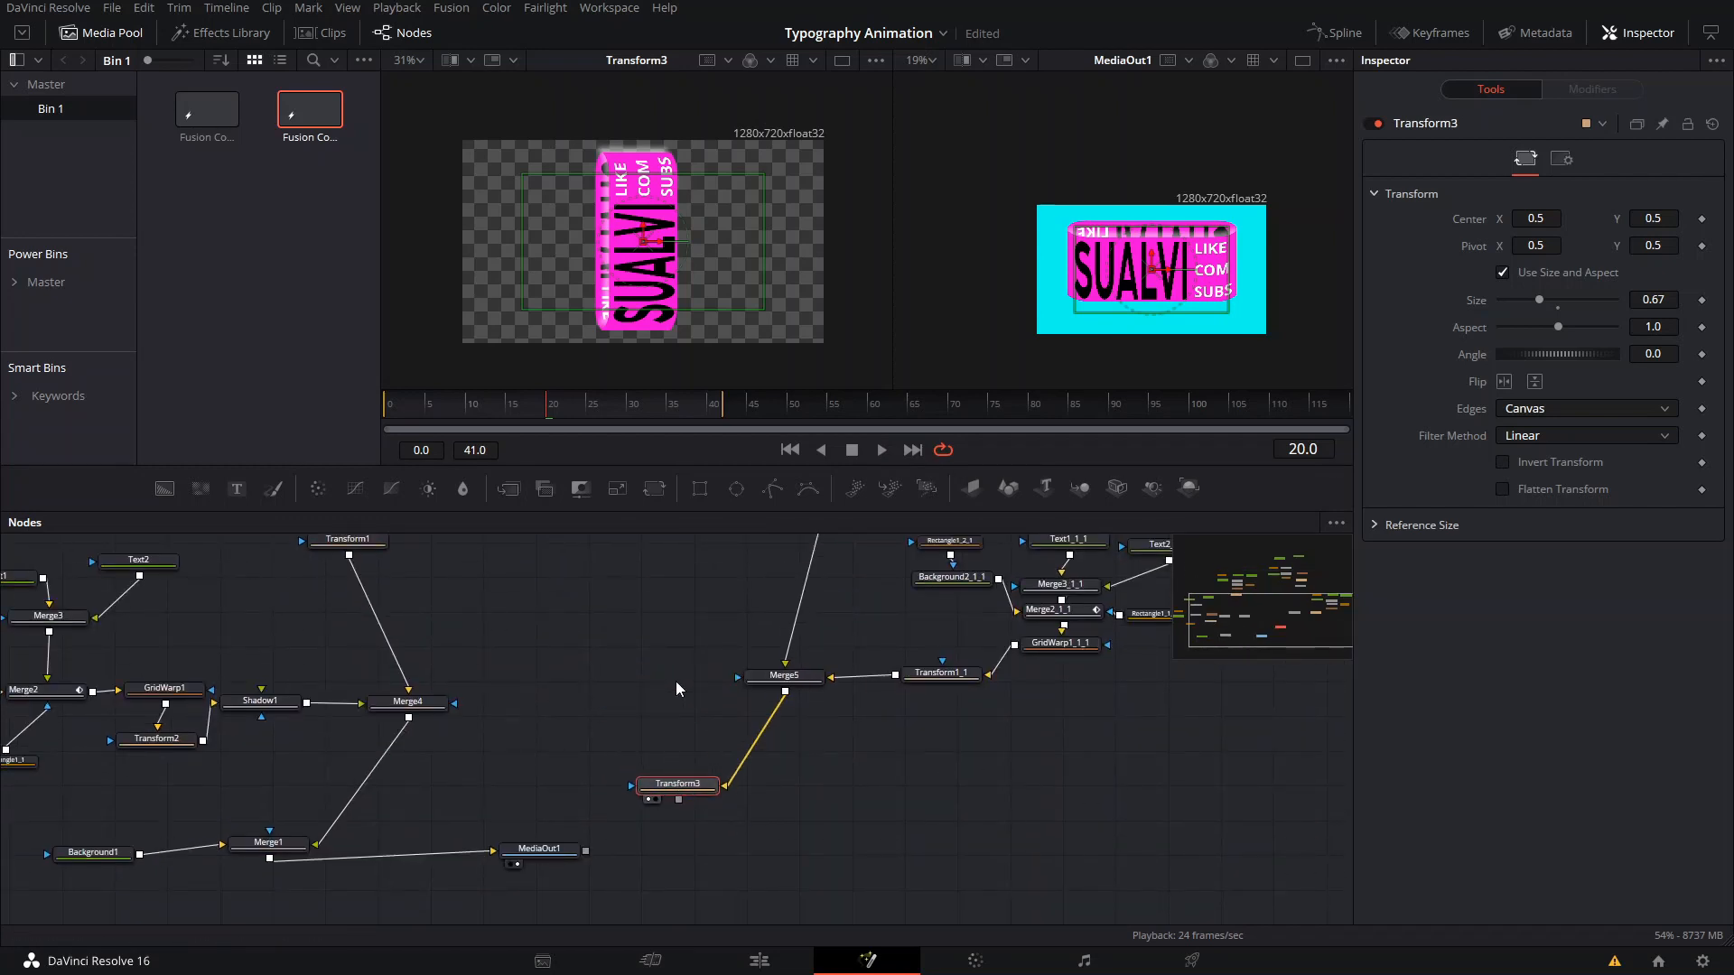
scroll(675, 680, up, 3)
click(934, 782)
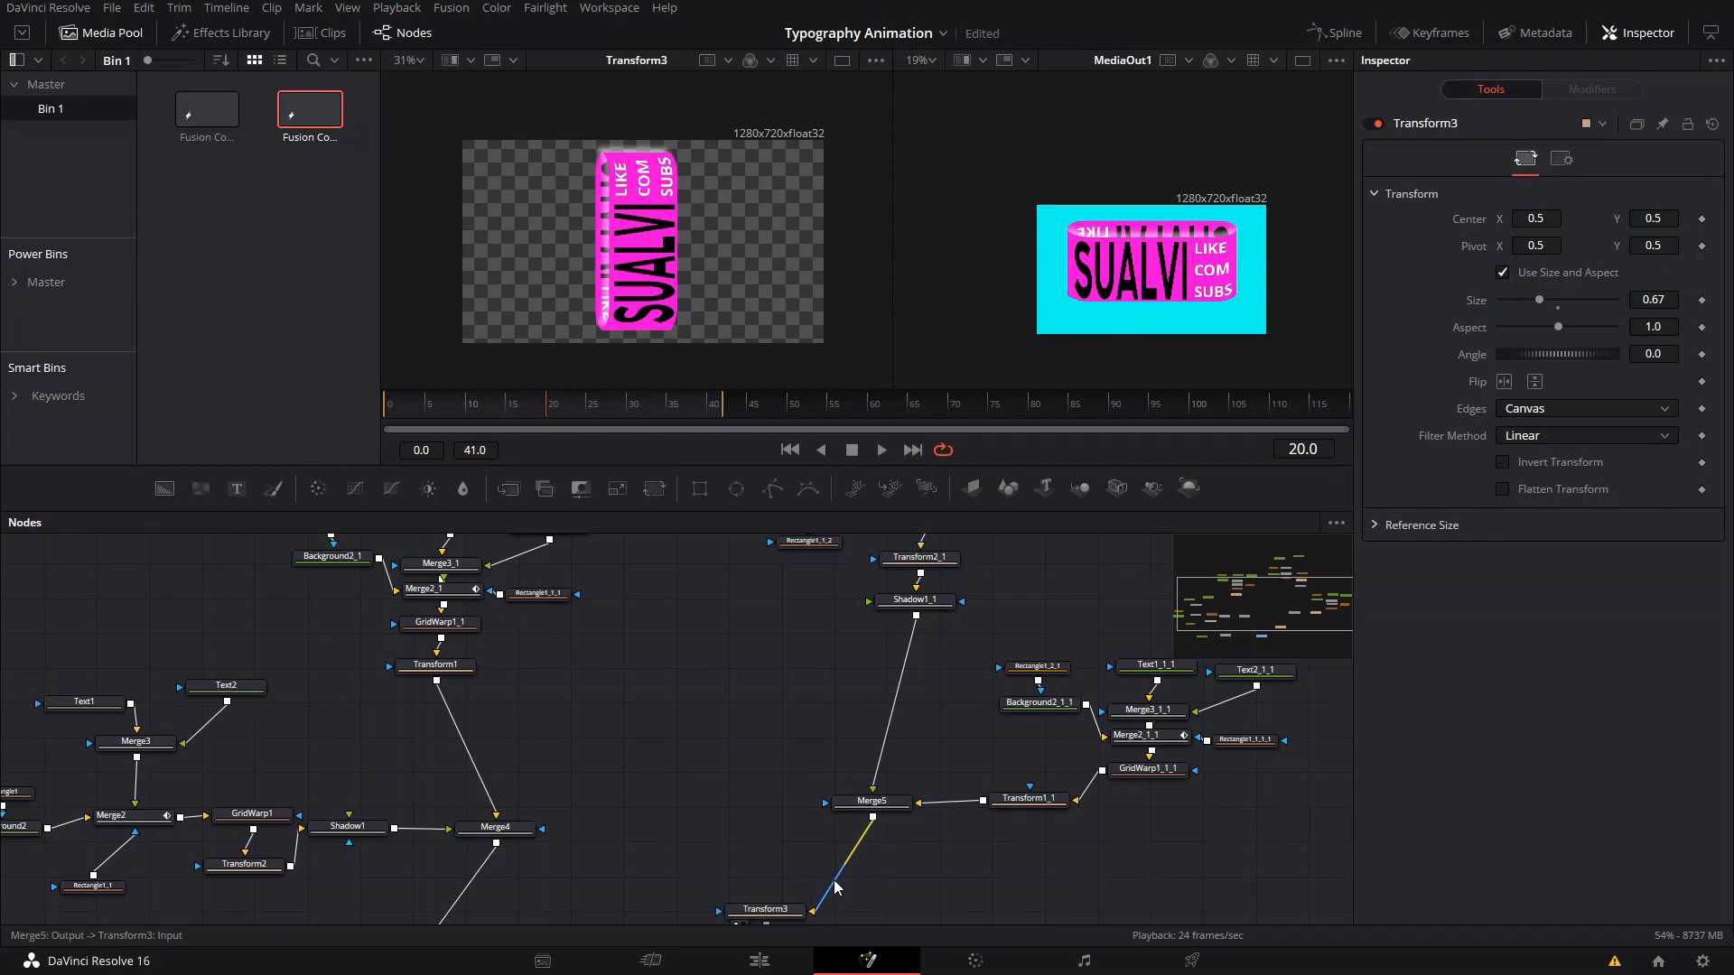
drag(856, 860, 771, 684)
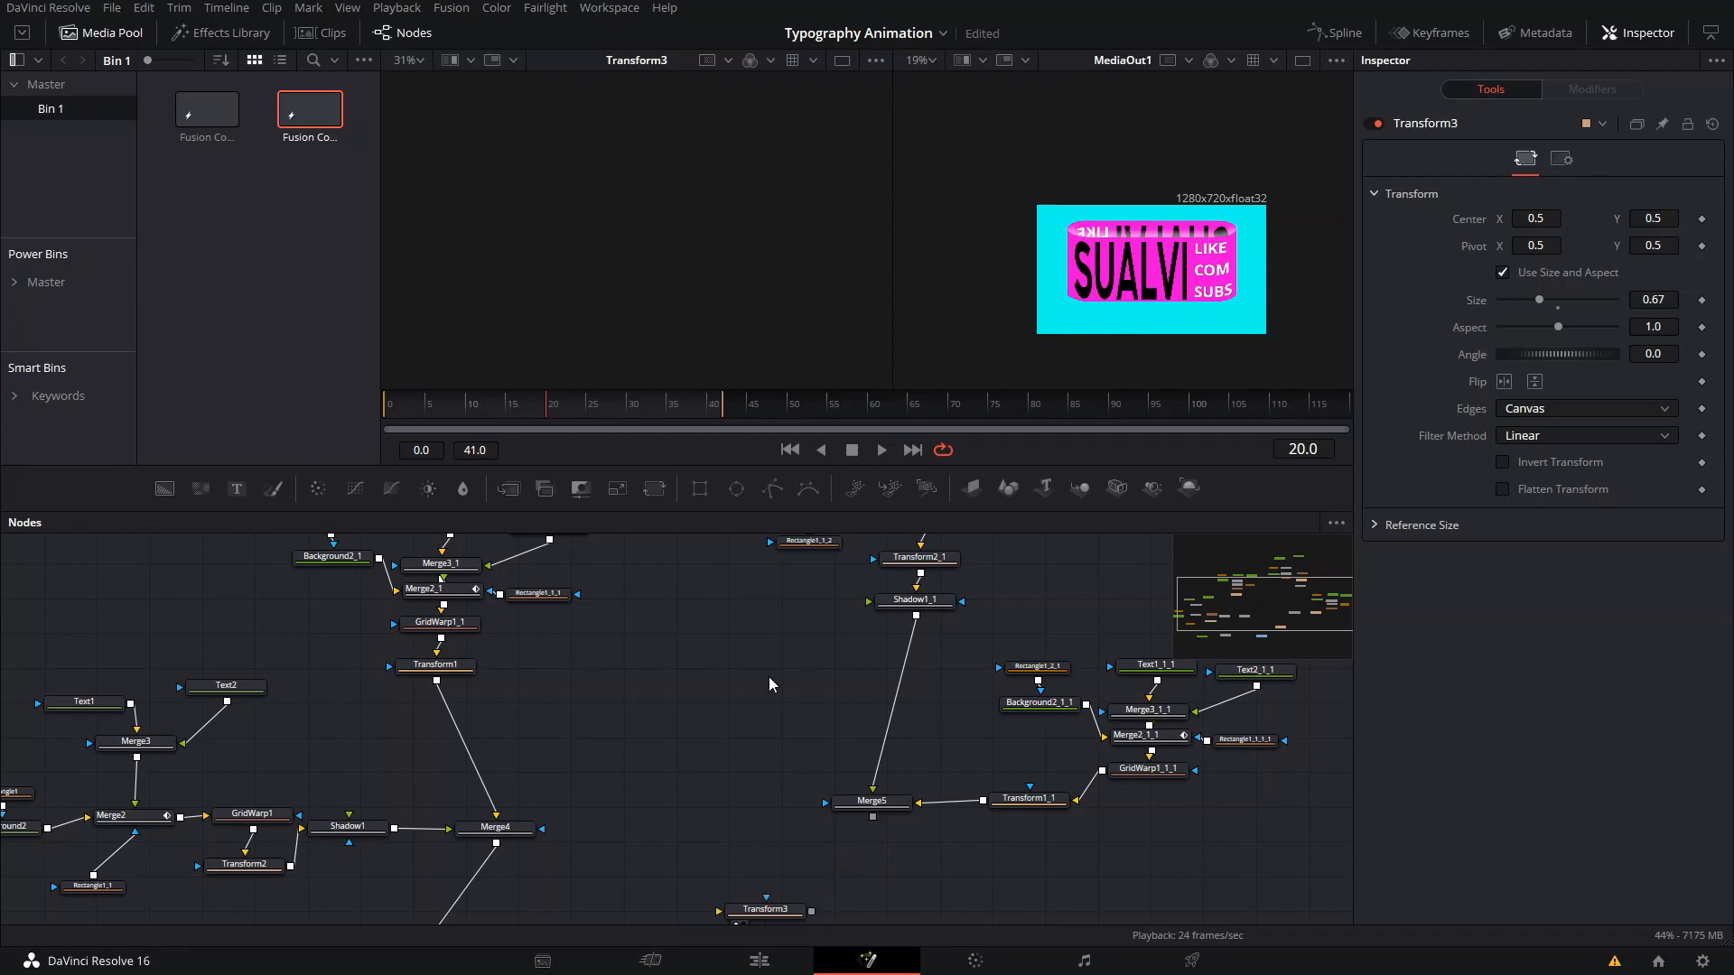
Merge Merge5's output over Merge4 so both rings combine, and show the new merge in the second viewer.
click(873, 803)
drag(586, 816, 689, 781)
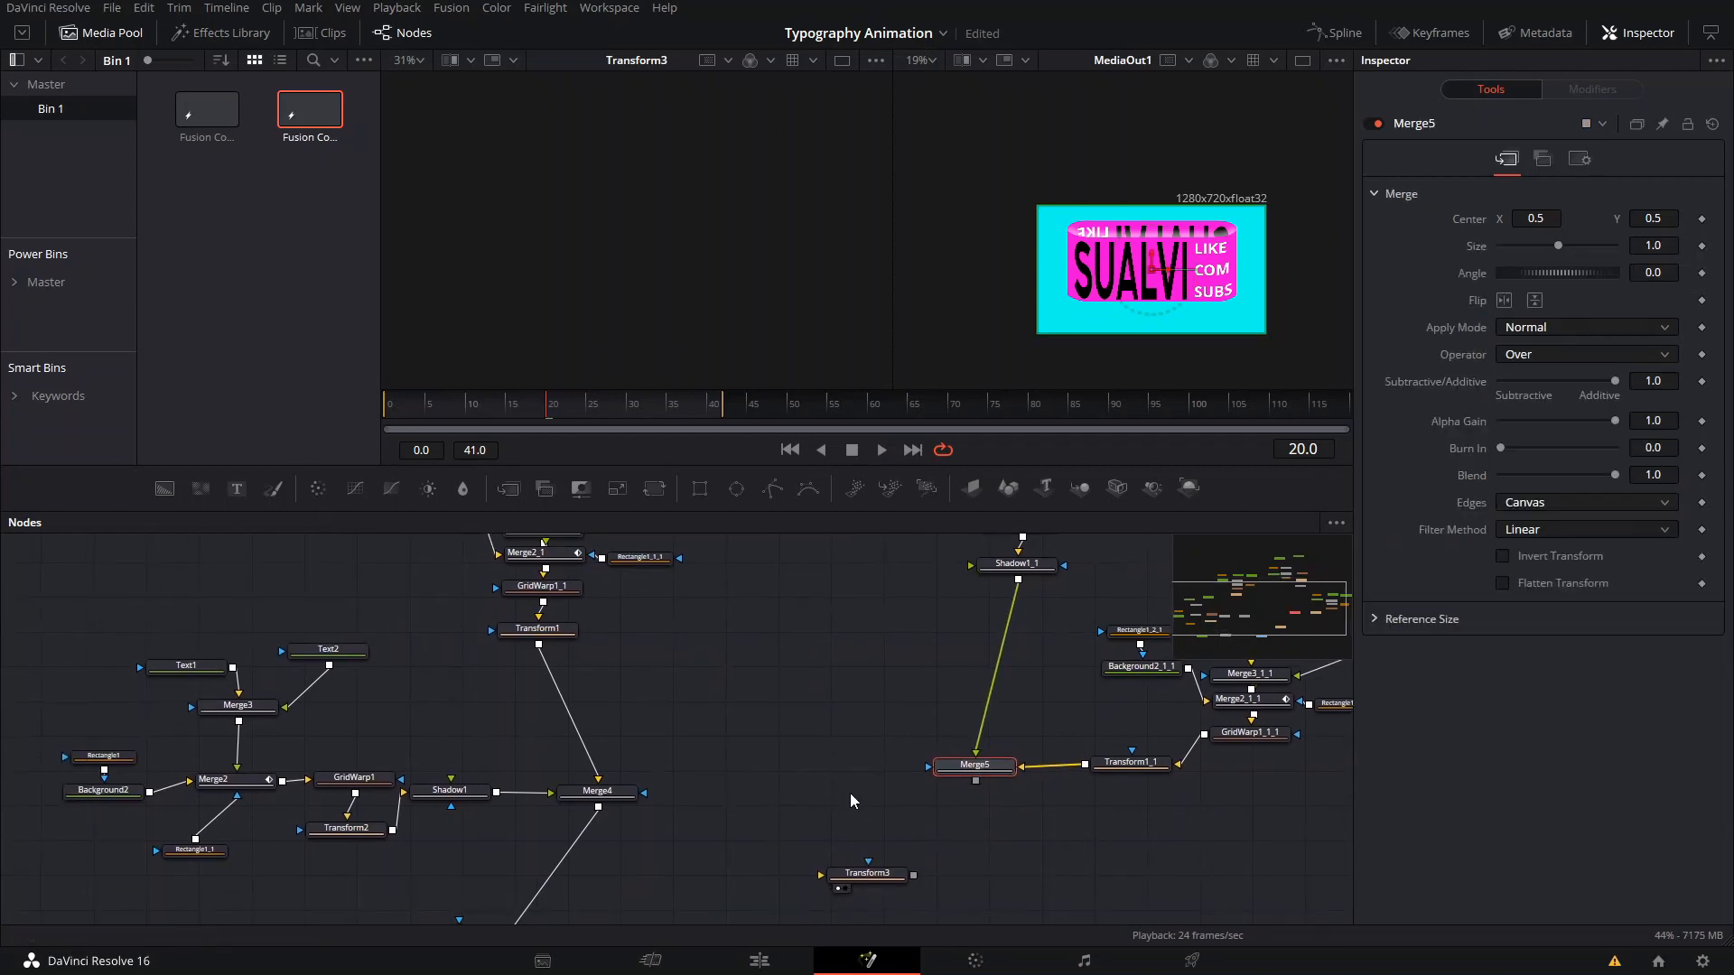
drag(974, 782, 599, 814)
drag(996, 804, 666, 868)
key(2)
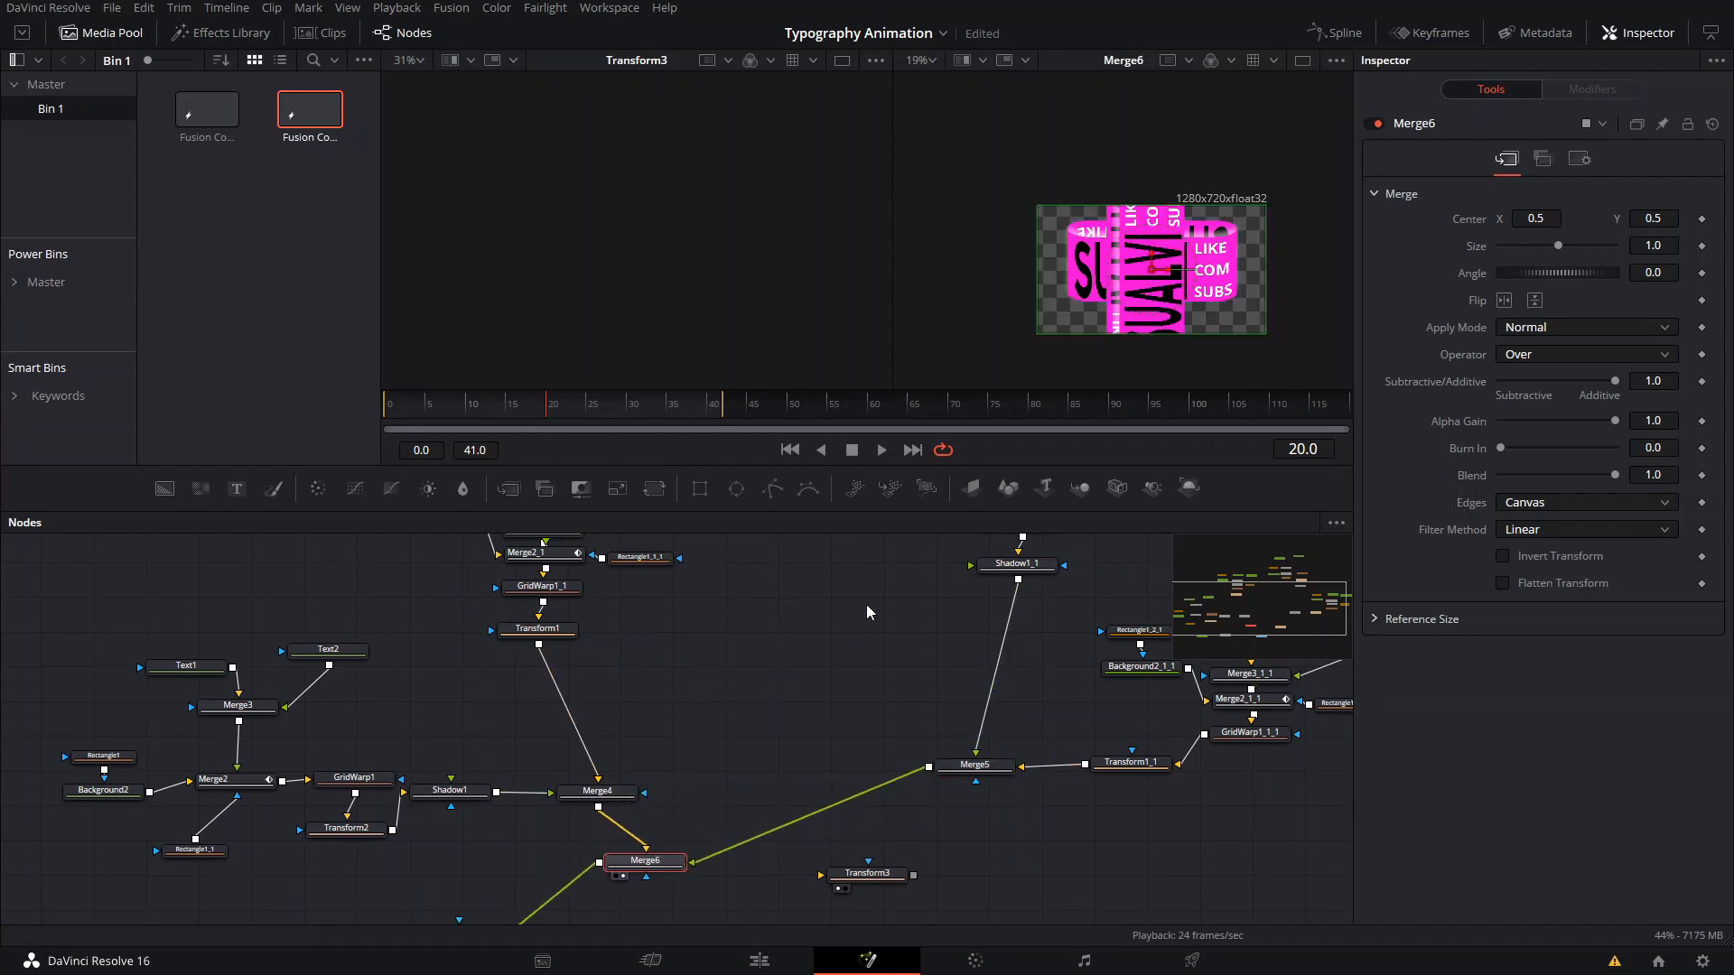
Show MediaOut1 in the second viewer to display both rings on the cyan background.
key(2)
drag(865, 604, 875, 400)
click(722, 740)
drag(797, 740, 631, 827)
key(2)
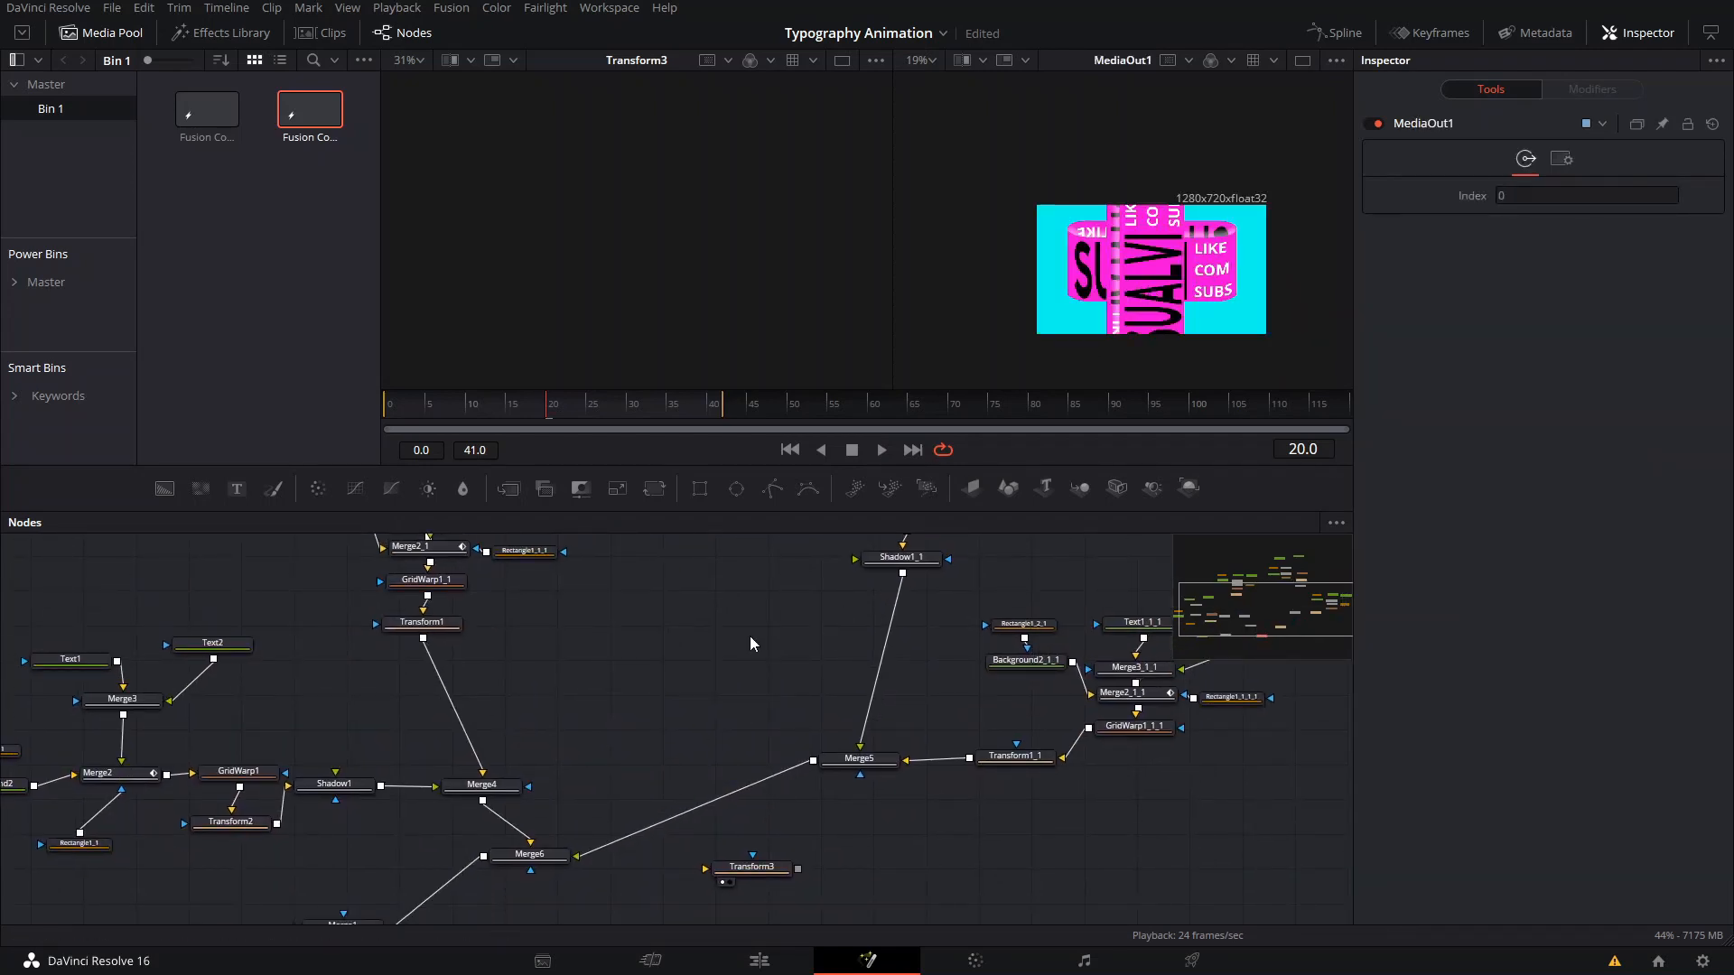
Examine how the banners overlap by selecting the horizontal front banner's nodes and the rotated front banner's nodes.
drag(793, 648, 681, 697)
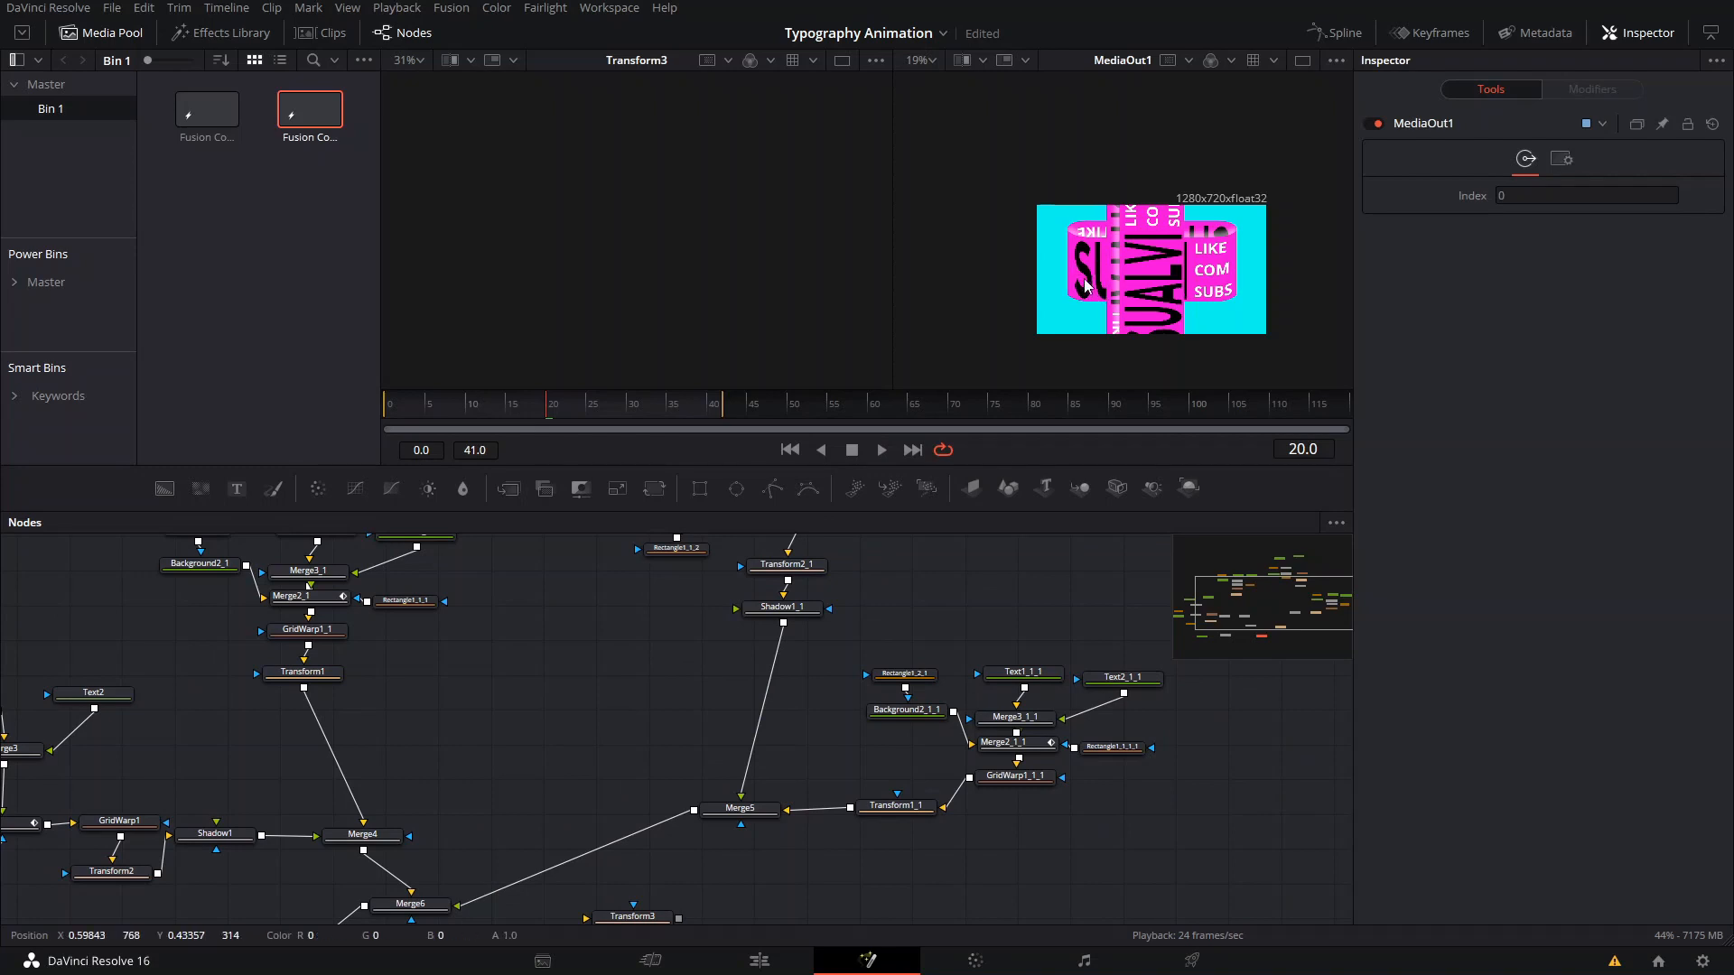
drag(589, 718, 780, 704)
drag(56, 629, 413, 887)
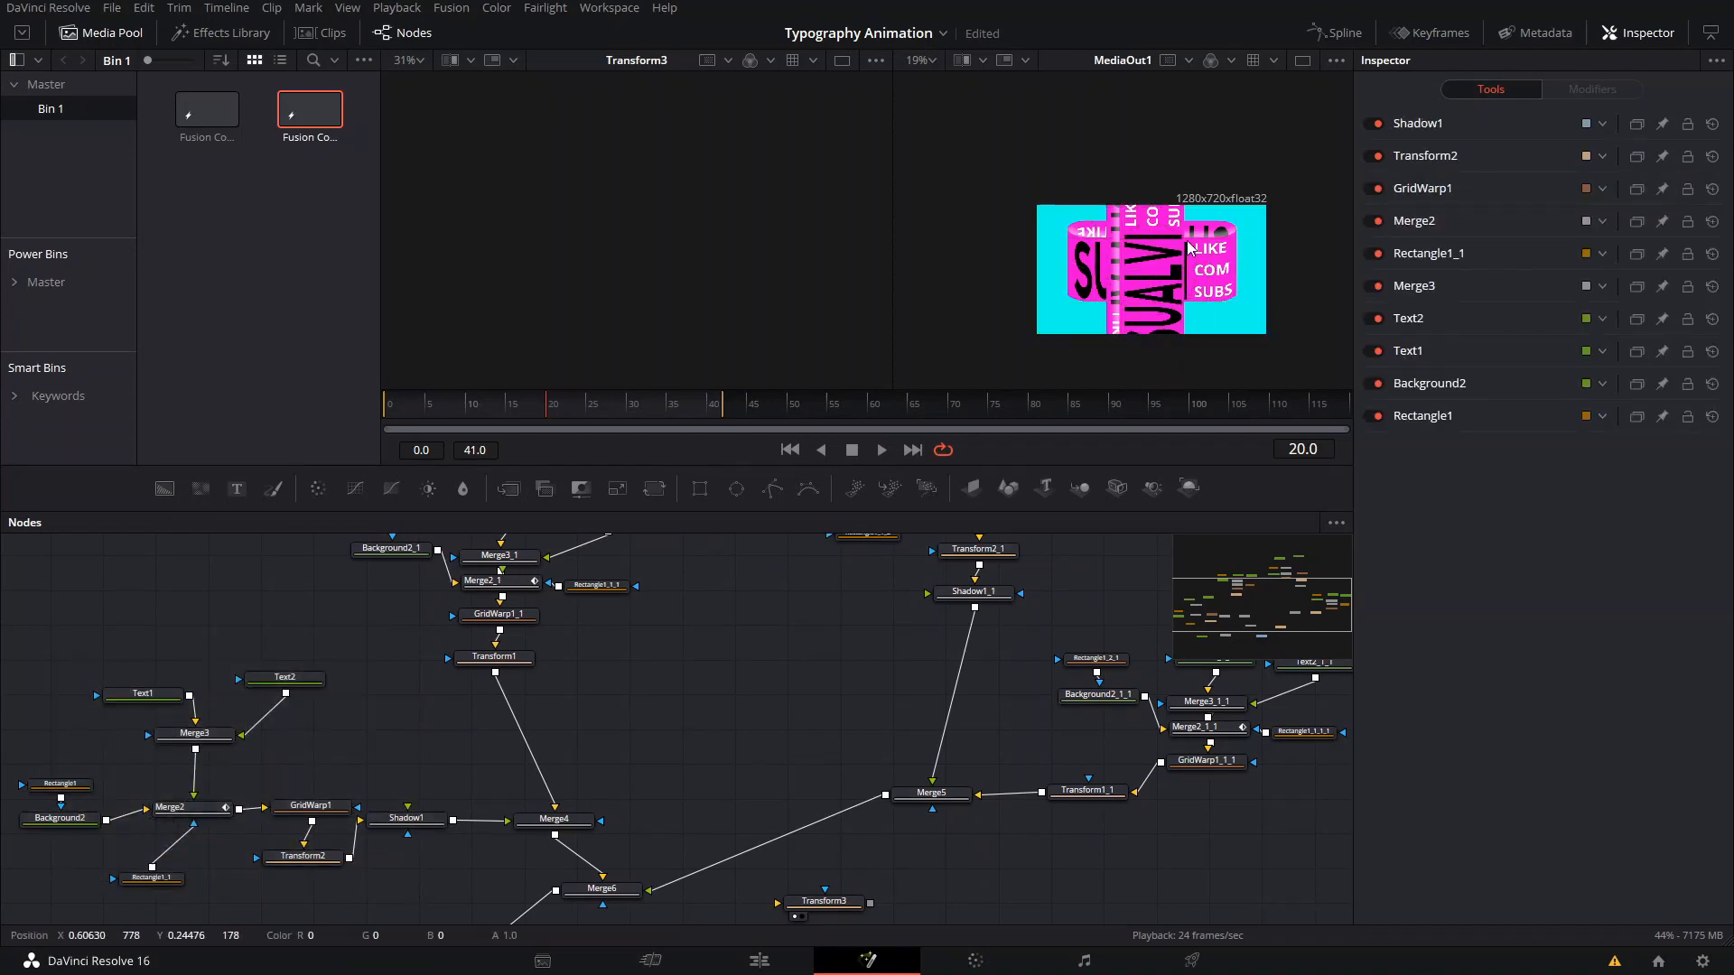
scroll(999, 736, up, 5)
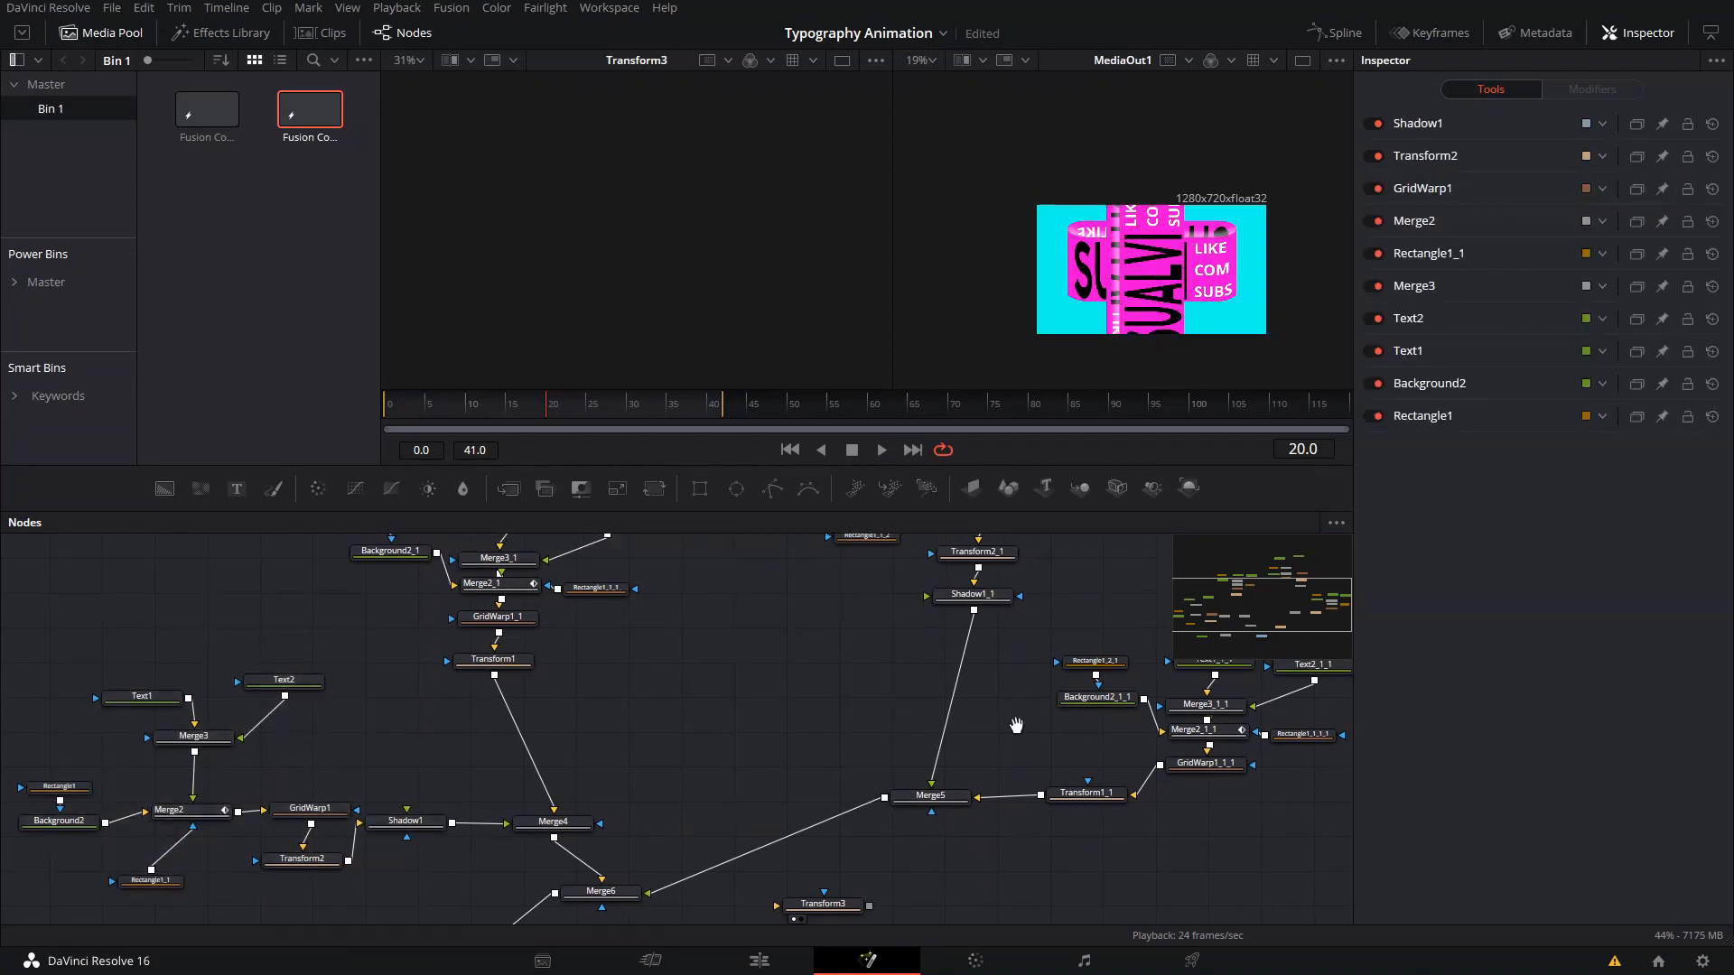
drag(820, 774, 1042, 925)
scroll(1011, 650, down, 4)
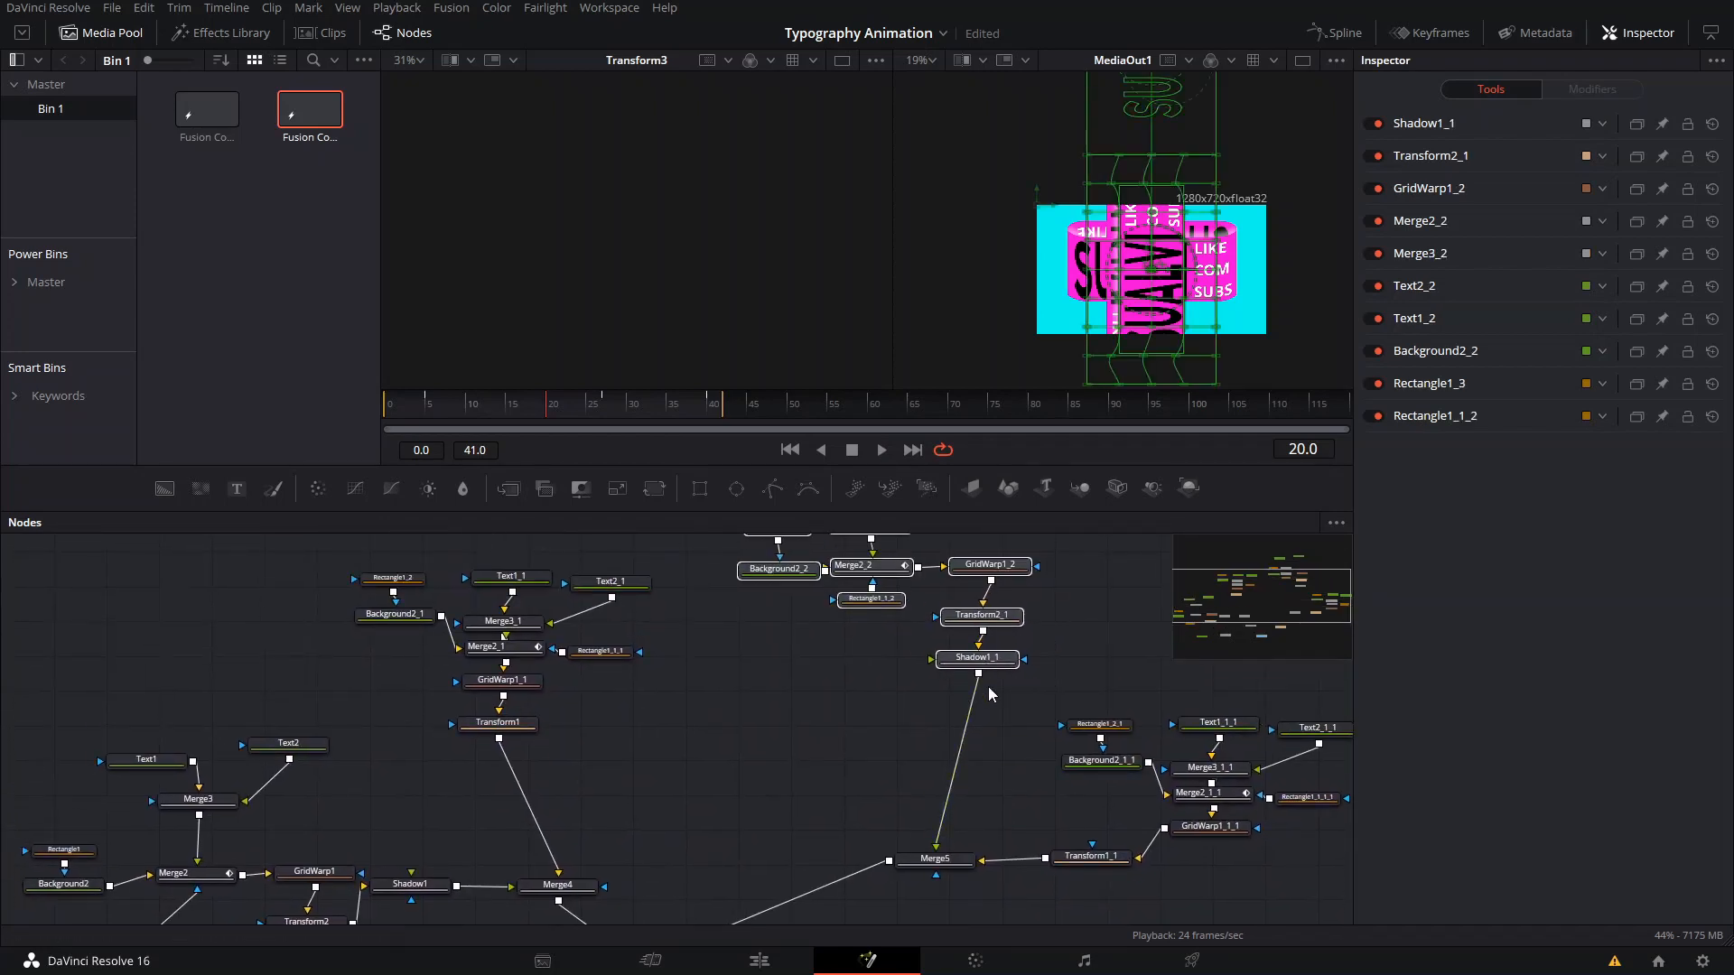
Disconnect the rotated front banner's Shadow1_1 from Merge5.
click(988, 691)
click(941, 823)
scroll(886, 762, up, 1)
scroll(886, 762, up, 2)
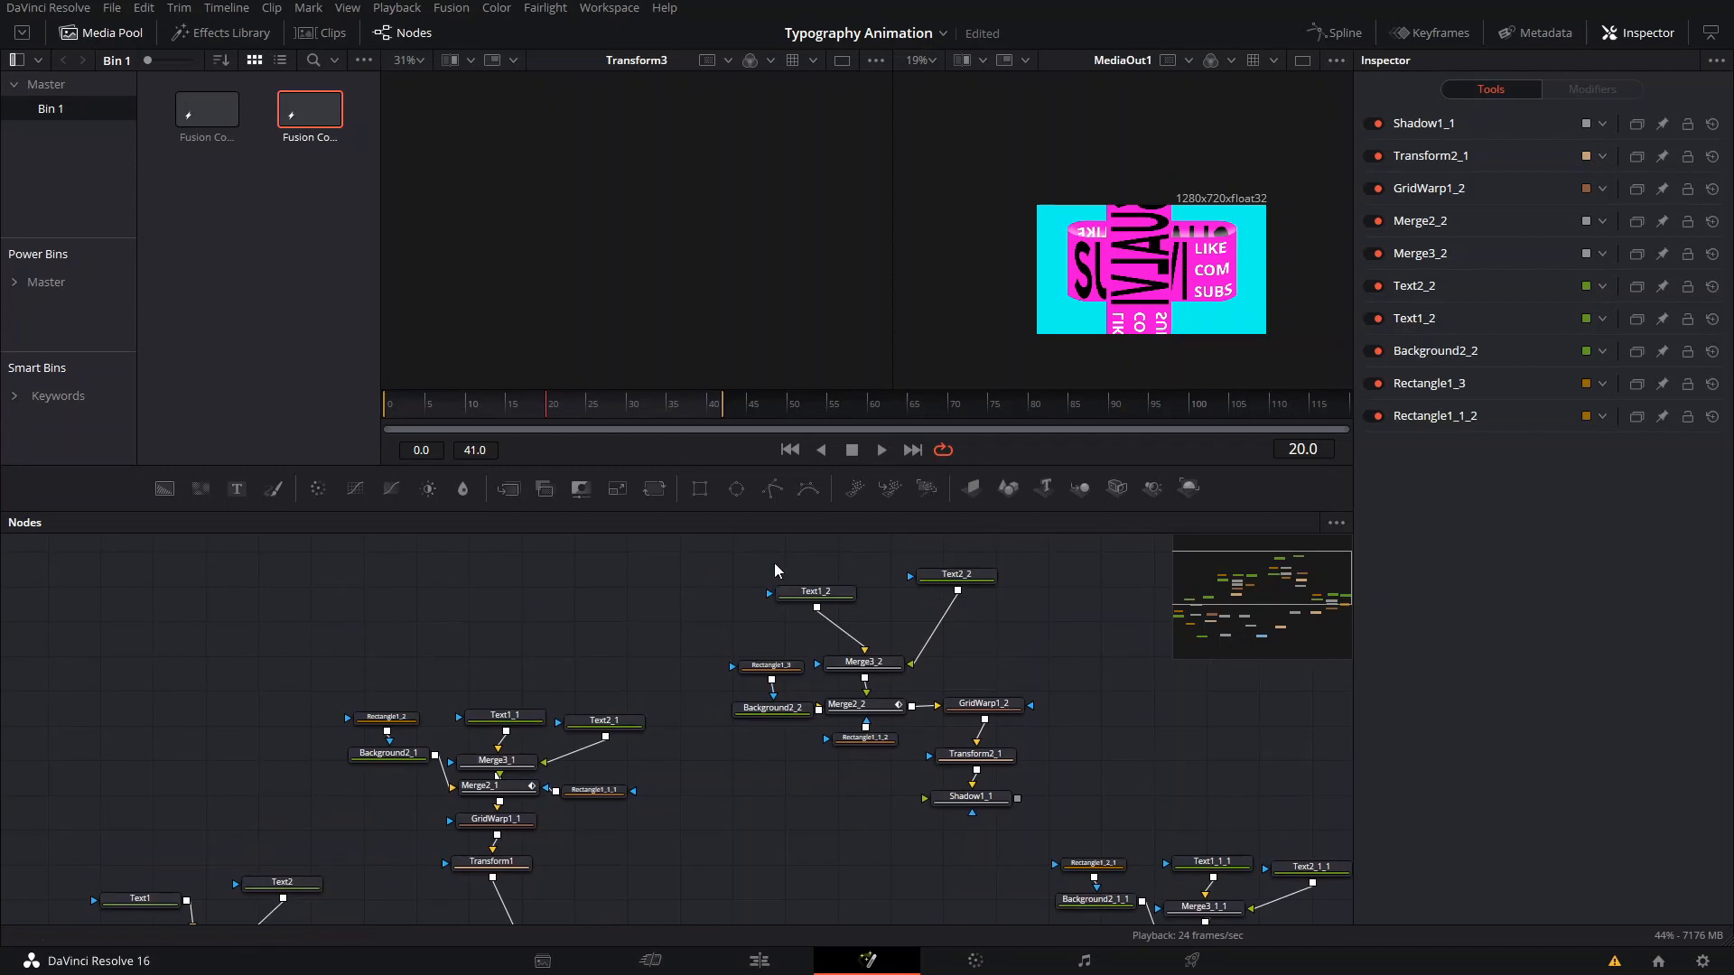
Move the rotated front banner's nodes beside the horizontal rear banner's group, and disconnect Transform1 from Merge4.
drag(759, 544, 1043, 701)
drag(951, 794, 233, 760)
scroll(819, 746, down, 4)
drag(605, 780, 654, 690)
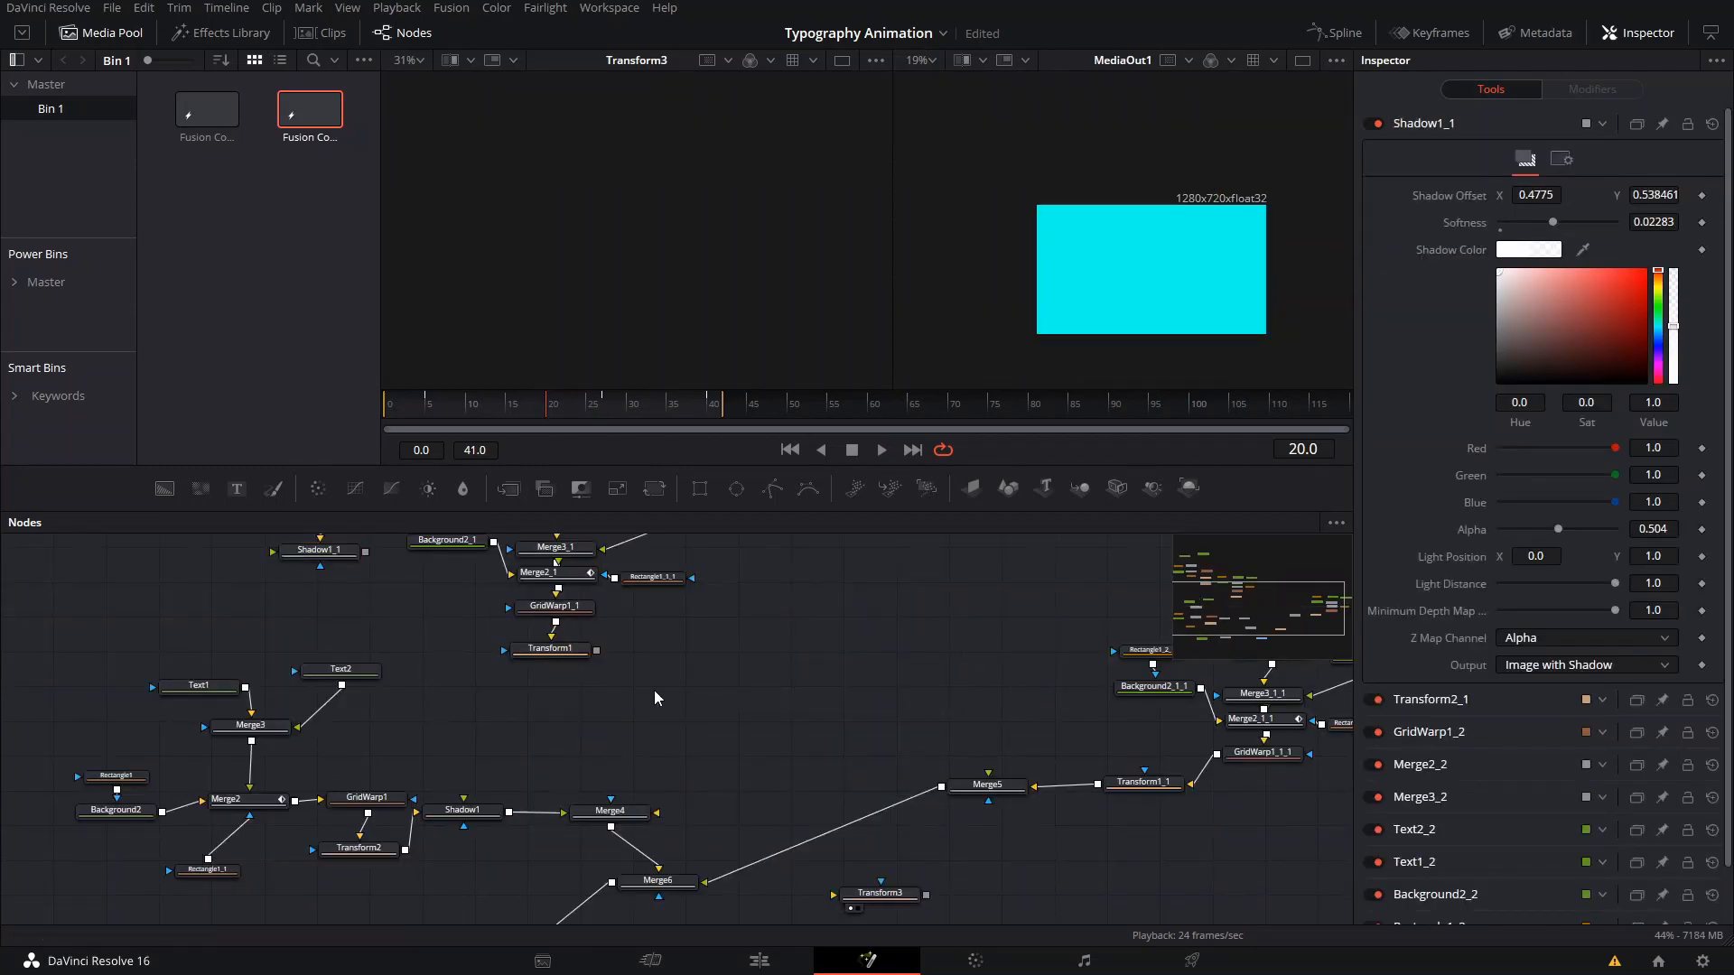
Move the horizontal rear banner's node group, ending in Transform1, over towards Merge5.
scroll(654, 690, up, 2)
drag(866, 574, 1120, 686)
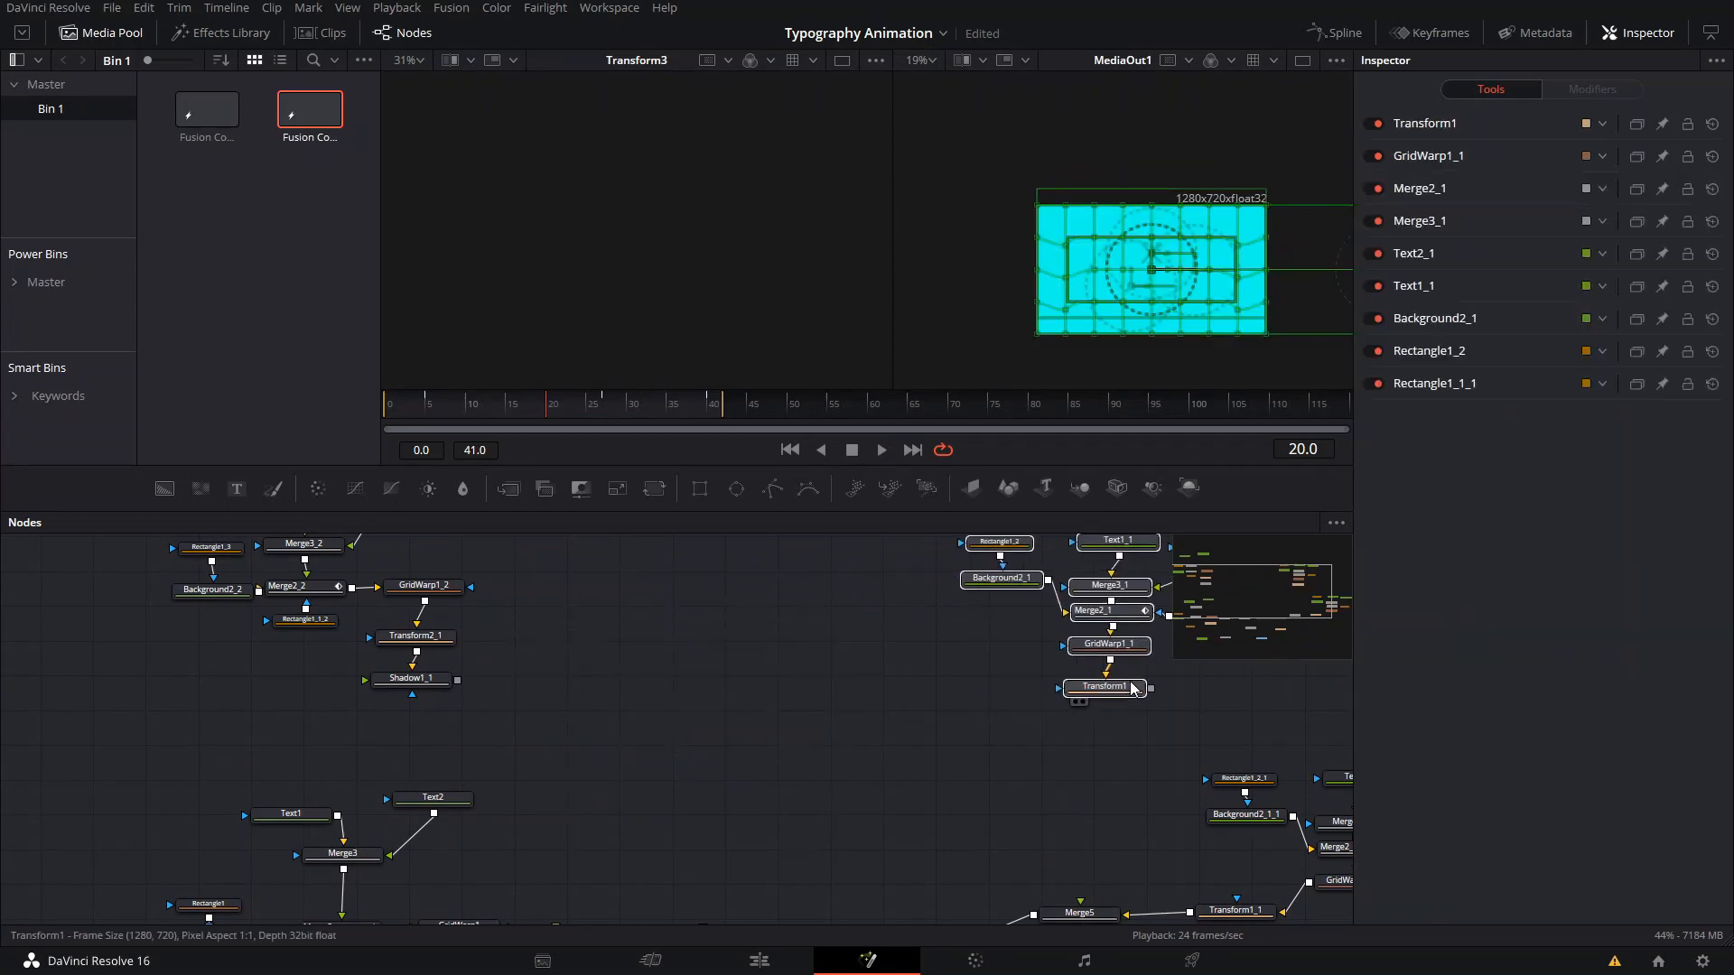
scroll(478, 760, left, 3)
Place the rotated front banner's nodes above the horizontal front banner's group and connect Shadow1_1 to Merge4.
click(306, 714)
drag(306, 713, 372, 711)
drag(360, 587, 813, 830)
drag(923, 874, 769, 698)
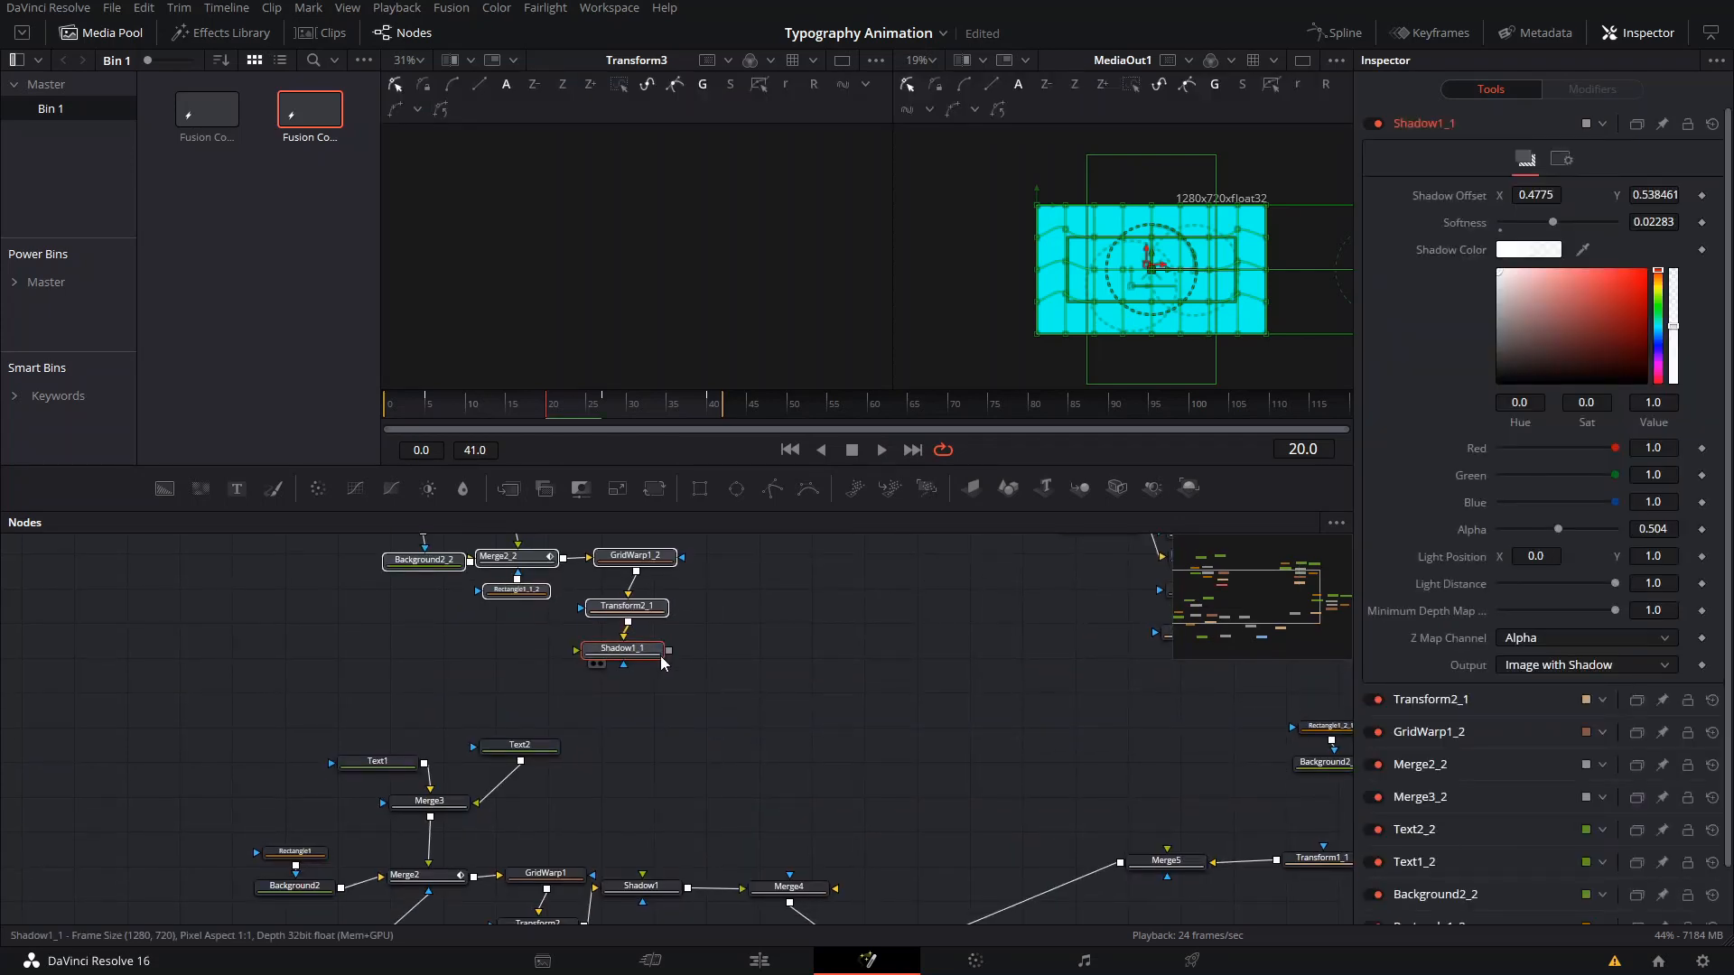
drag(669, 649, 814, 894)
click(795, 873)
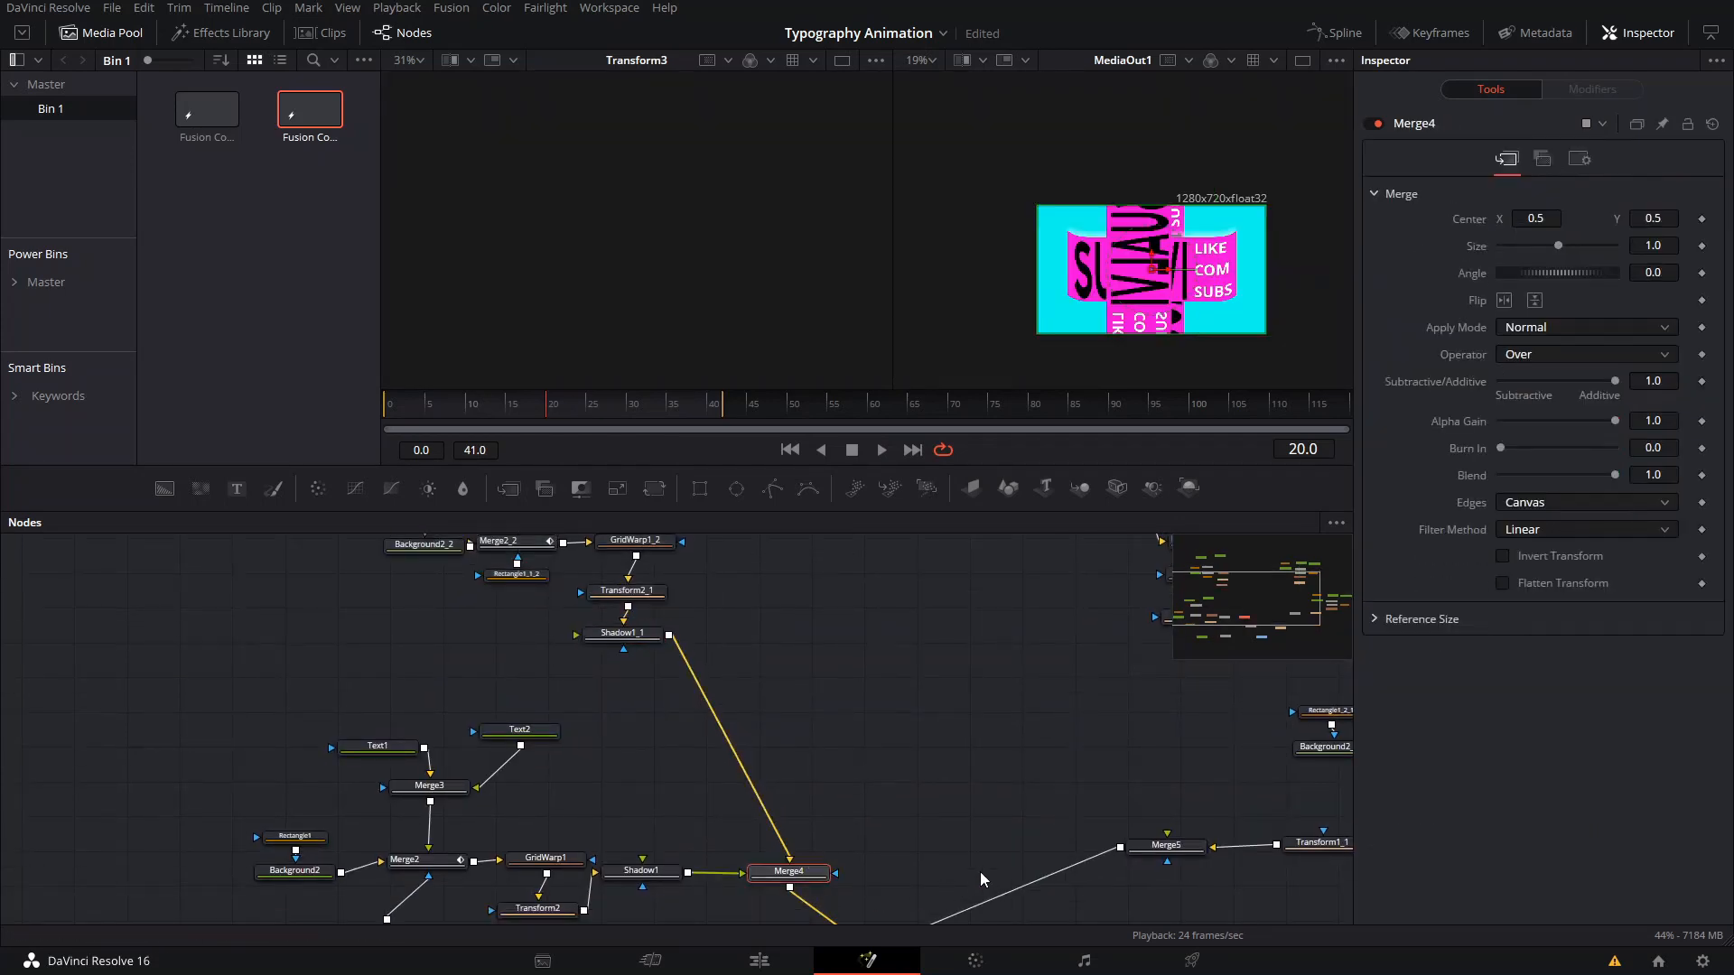
click(931, 738)
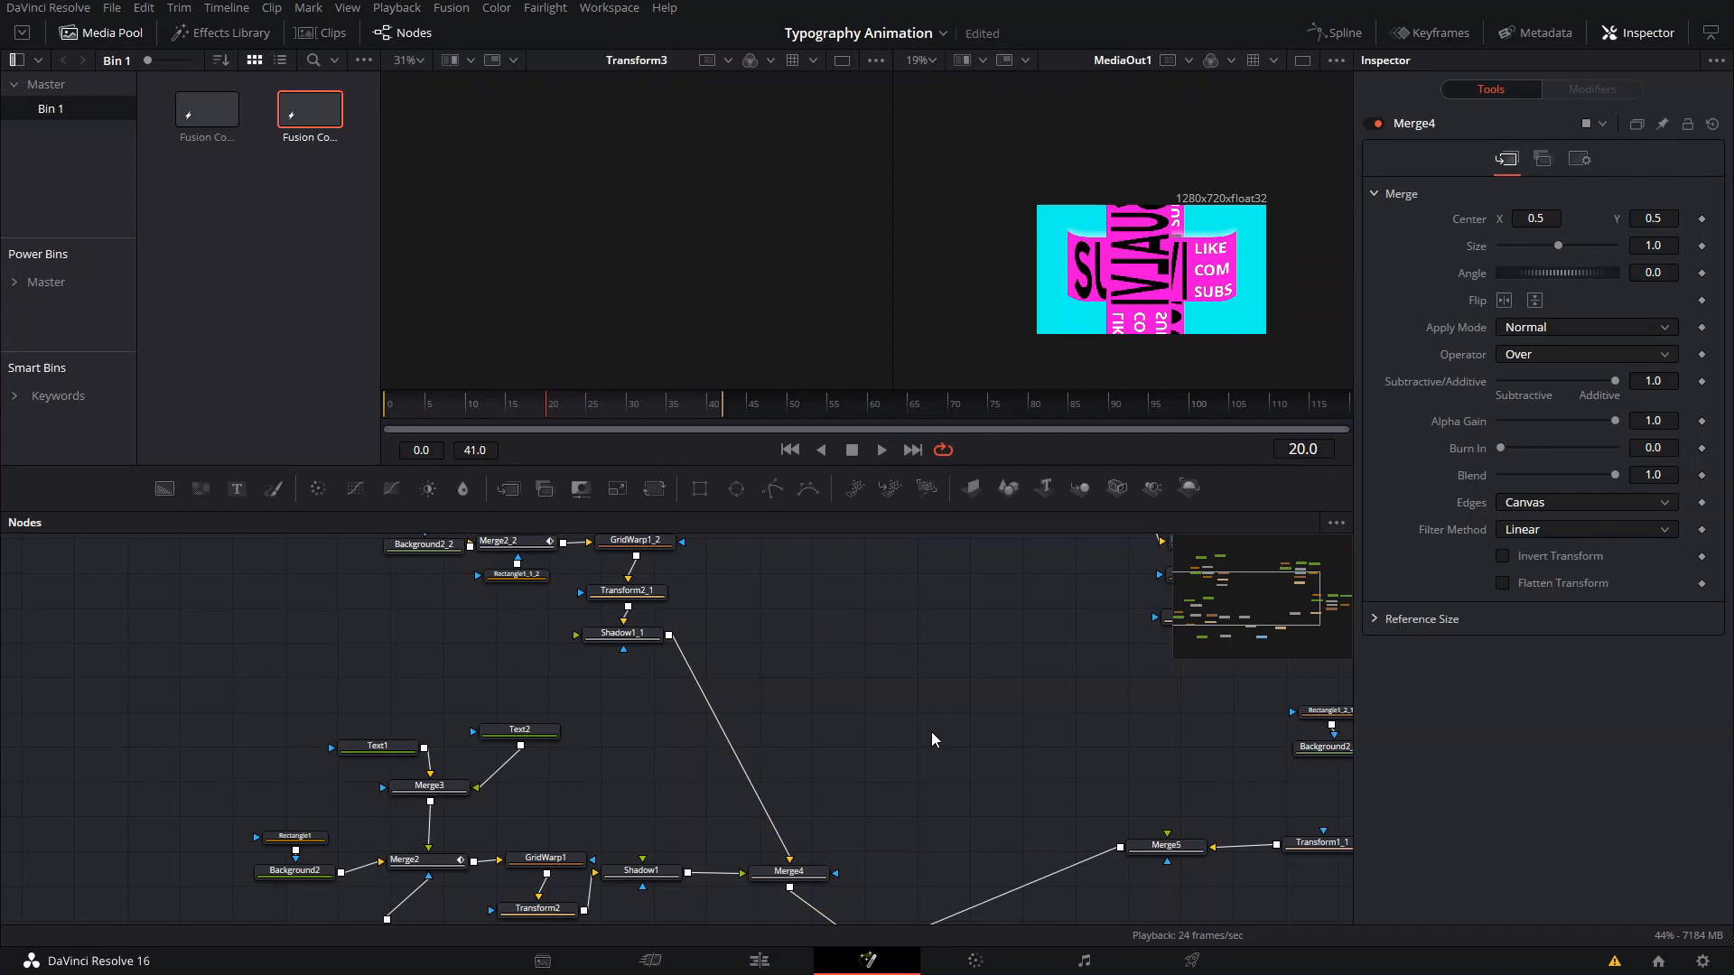
Connect the horizontal rear banner's Transform1 output to Merge5's foreground input.
drag(932, 733, 746, 699)
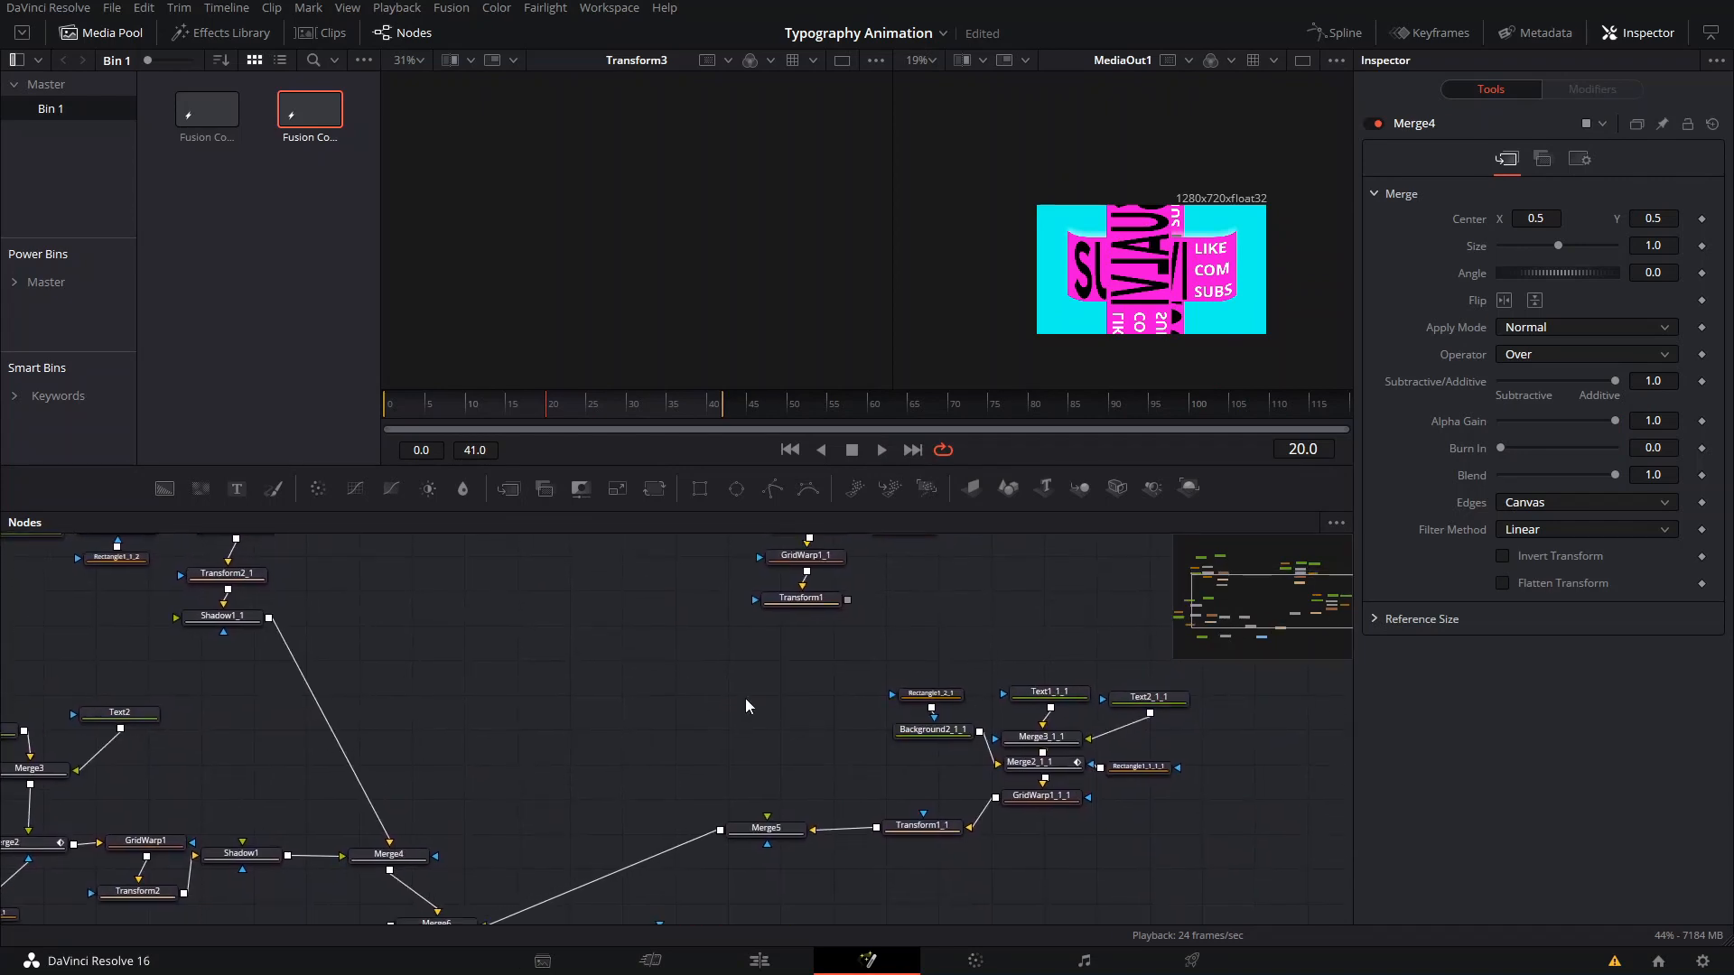
drag(847, 599, 767, 824)
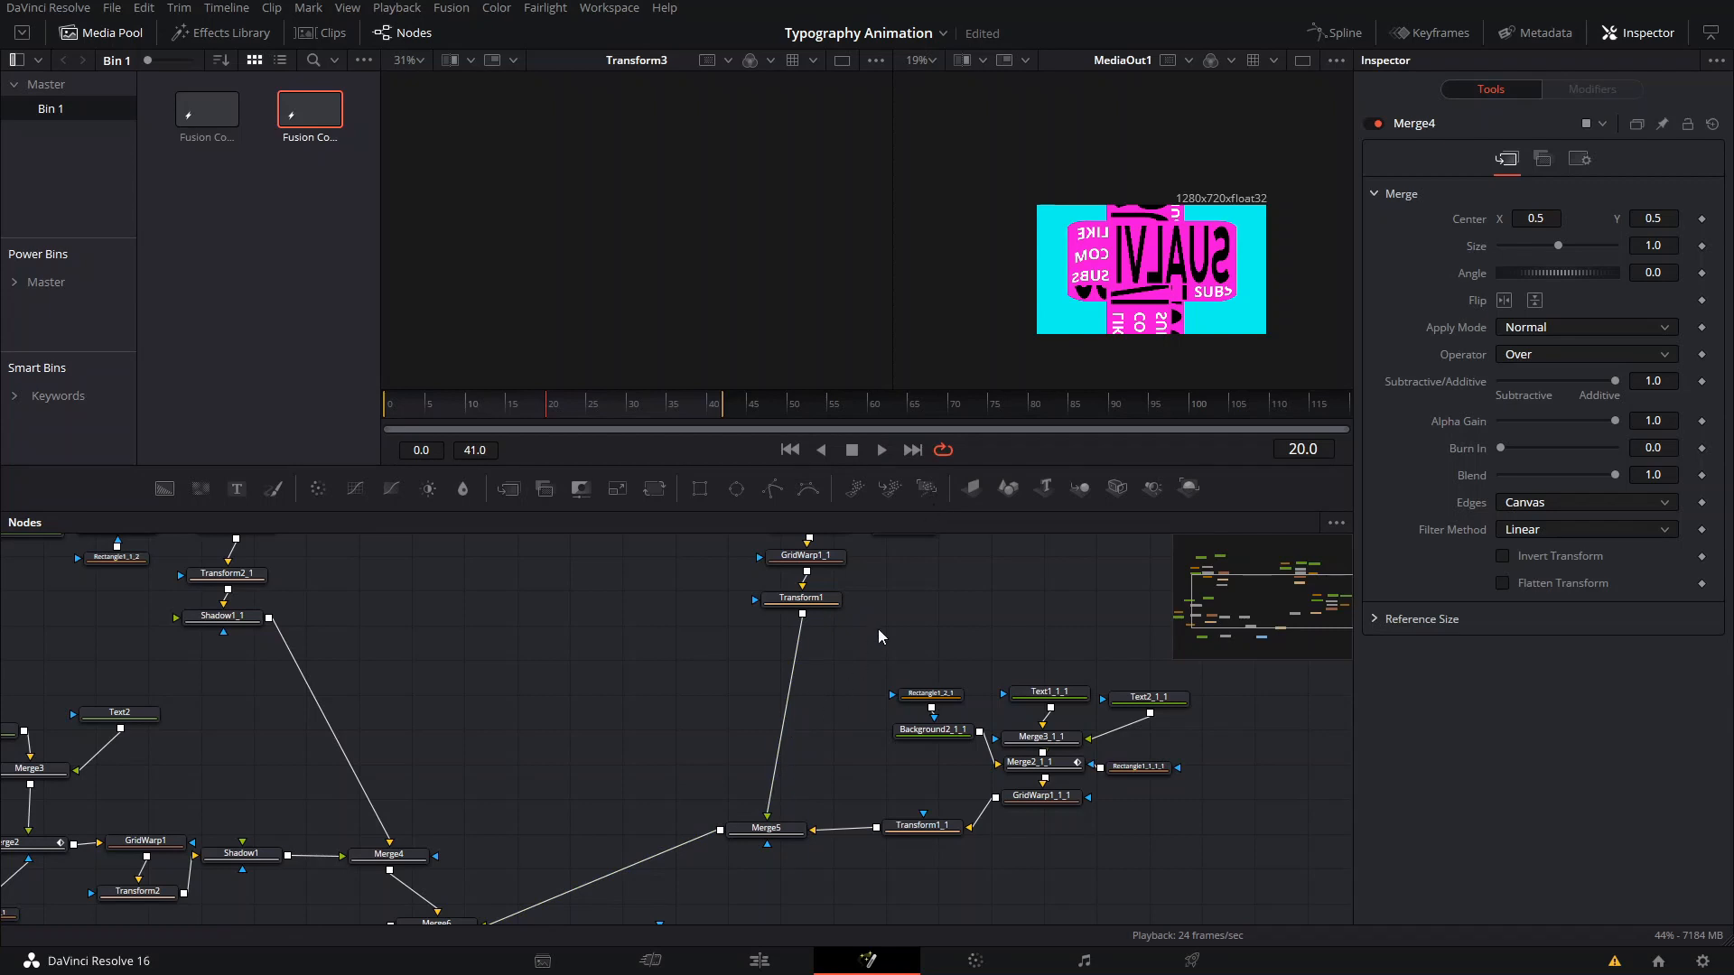
Tidy the final part of the node graph by repositioning Merge6, Merge1, MediaOut1 and Background1 into a compact group.
drag(619, 797, 672, 655)
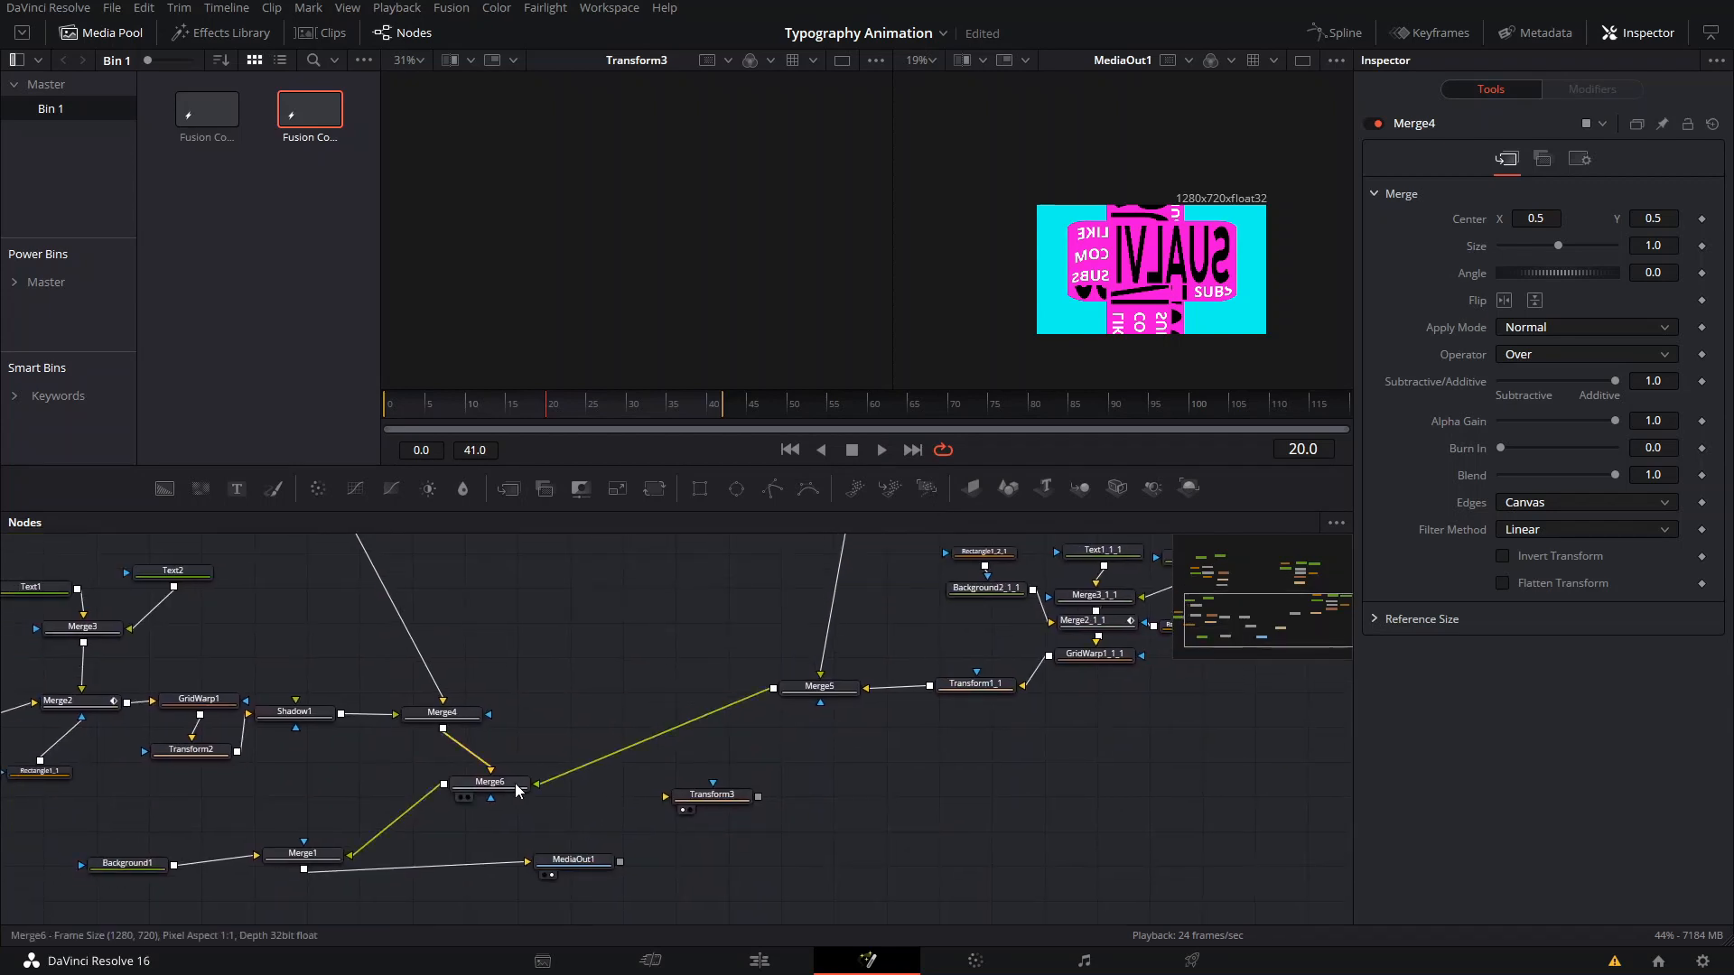
click(512, 791)
drag(507, 794, 534, 787)
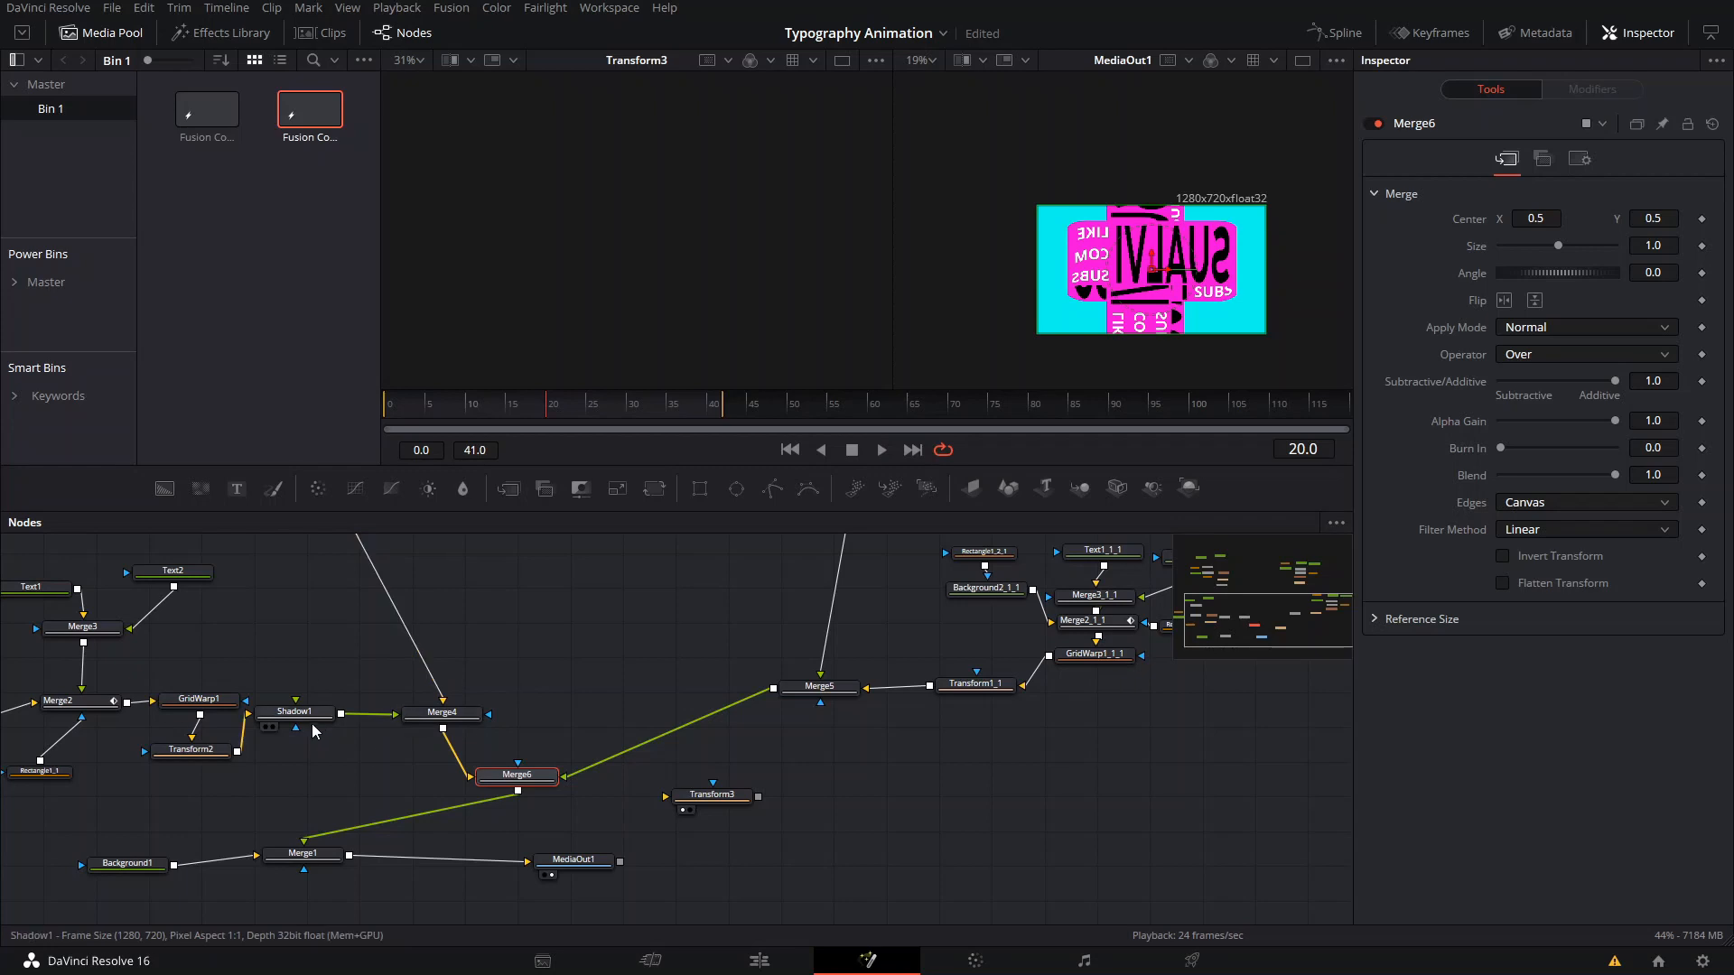
drag(315, 856, 501, 892)
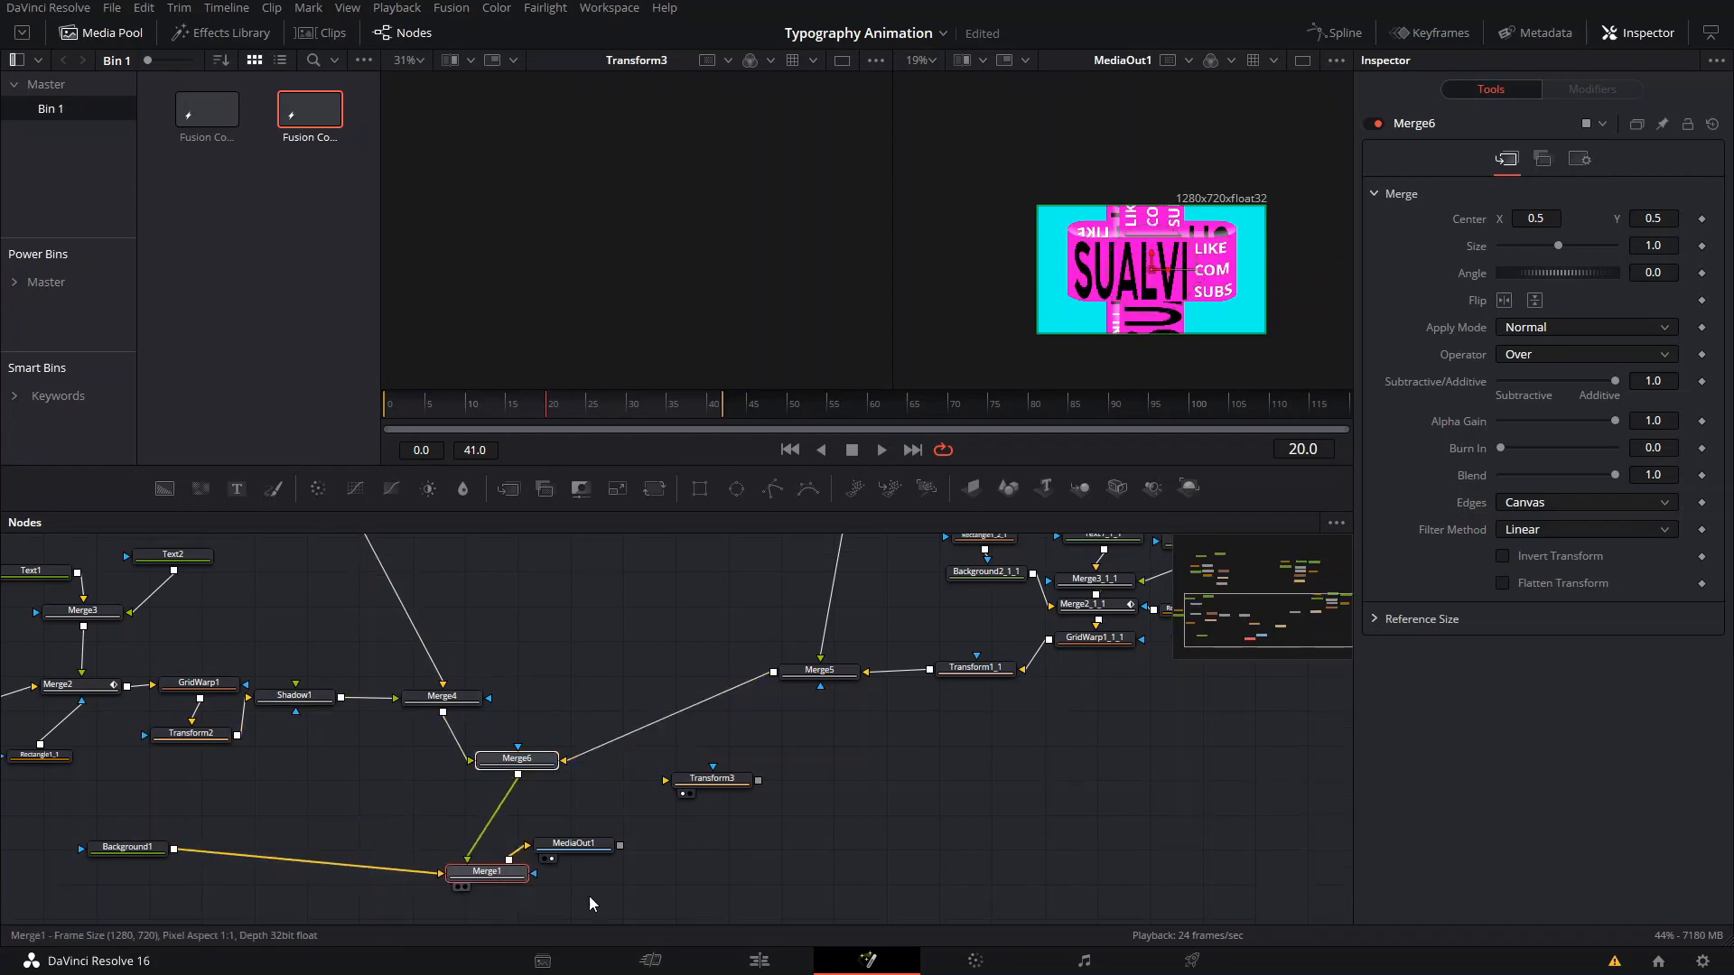
drag(596, 851, 729, 888)
drag(142, 825, 375, 871)
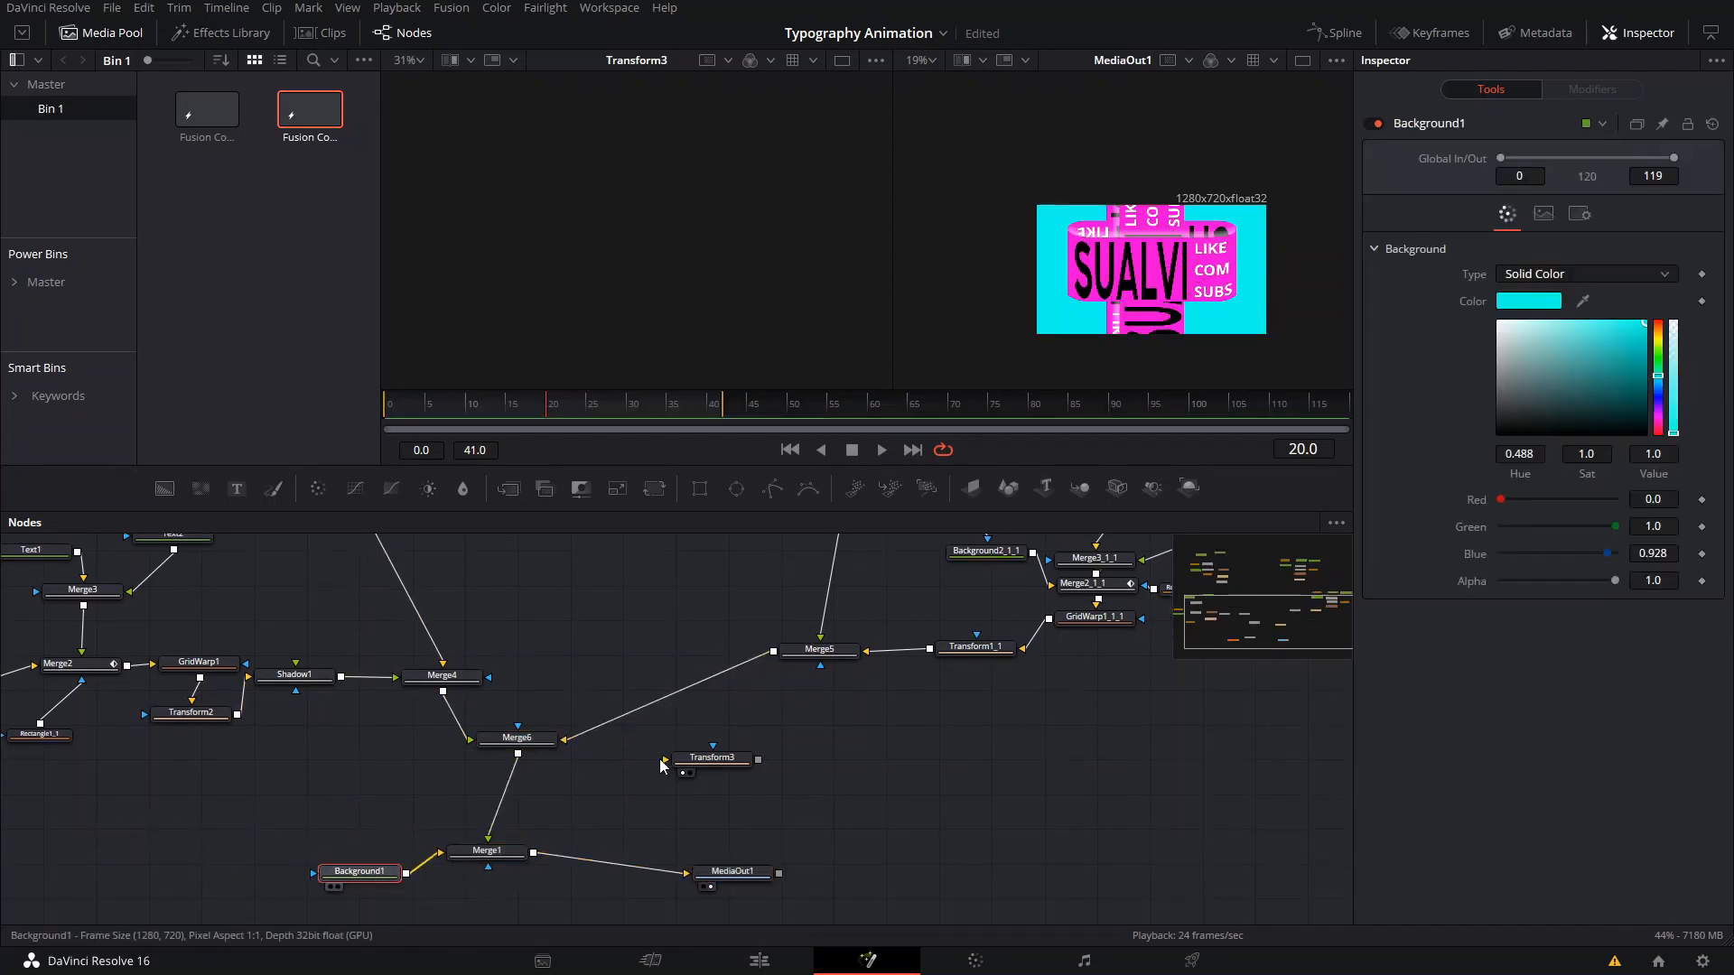
Space out the nodes around the banner merges by repositioning Merge5, Merge4, Shadow1 and the unconnected Transform3.
drag(620, 731, 602, 808)
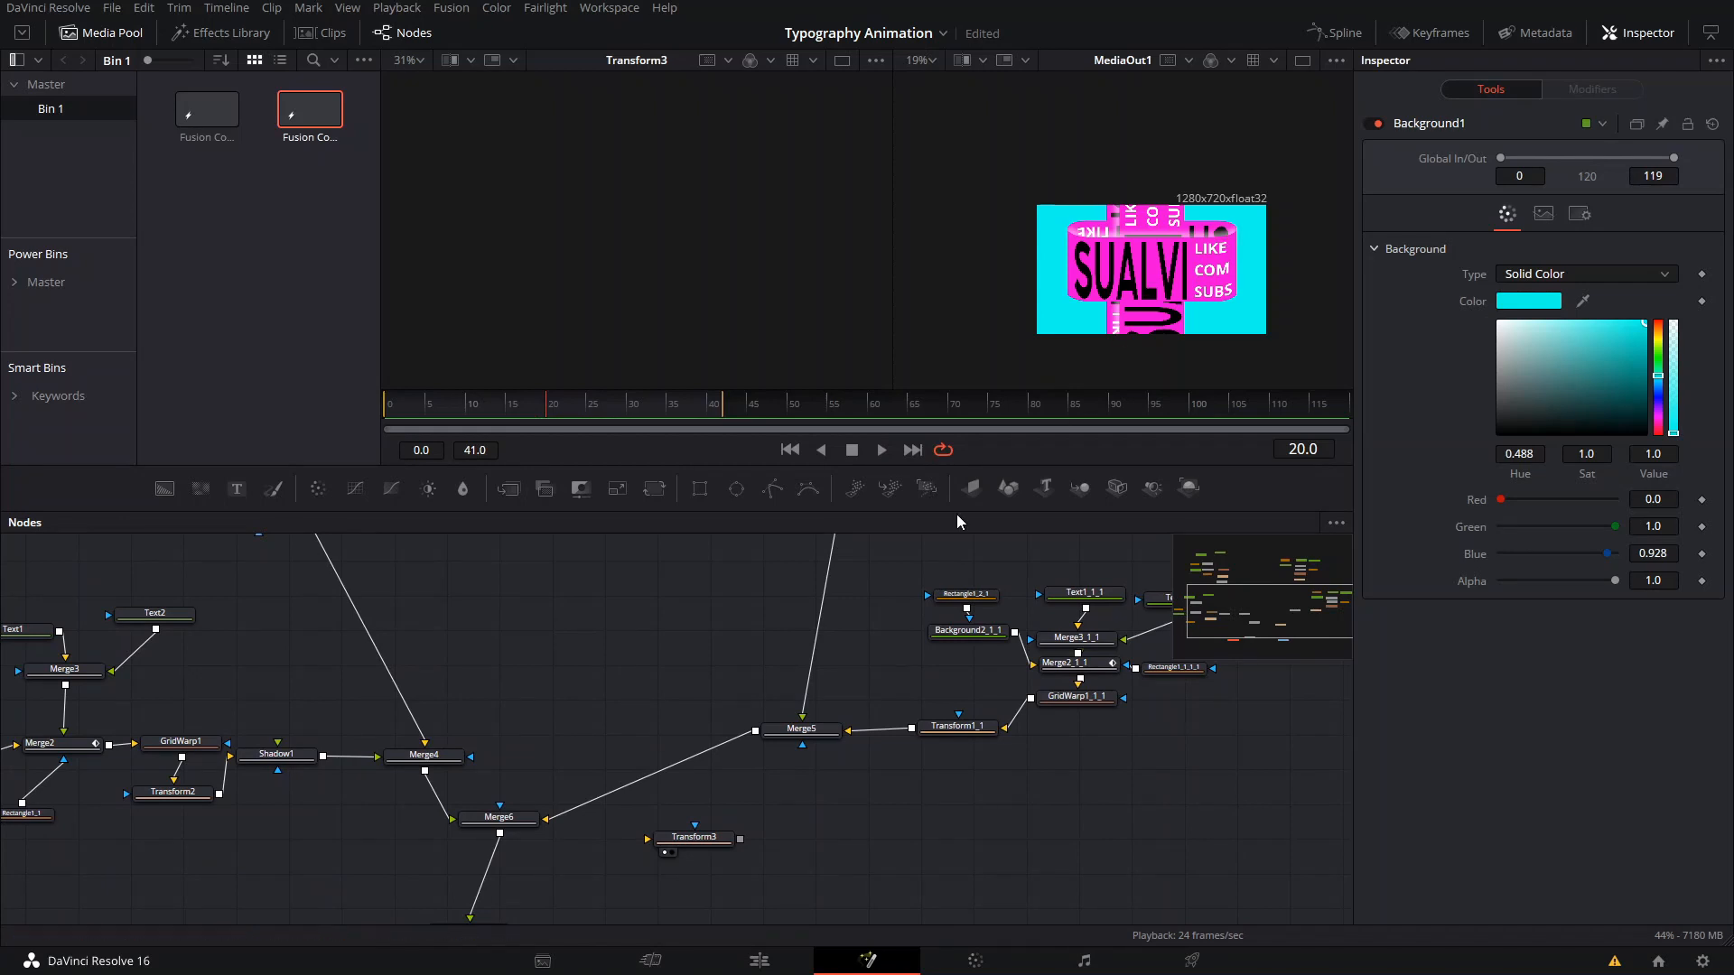
drag(799, 735, 798, 716)
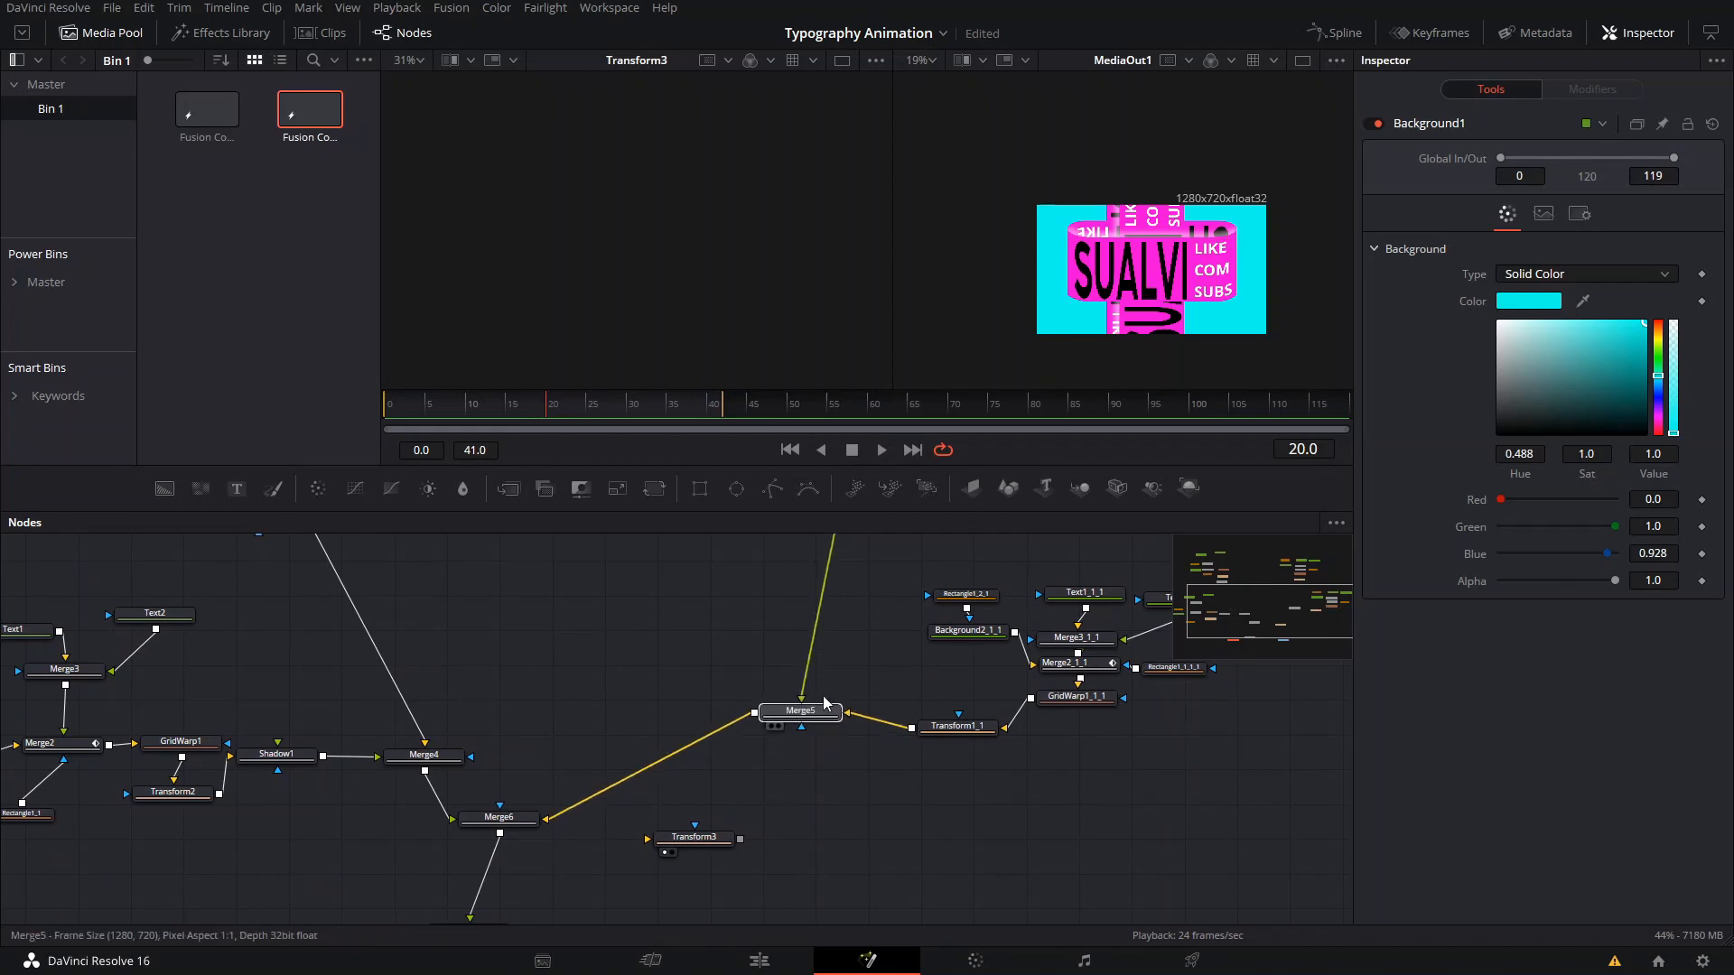
drag(926, 607, 957, 629)
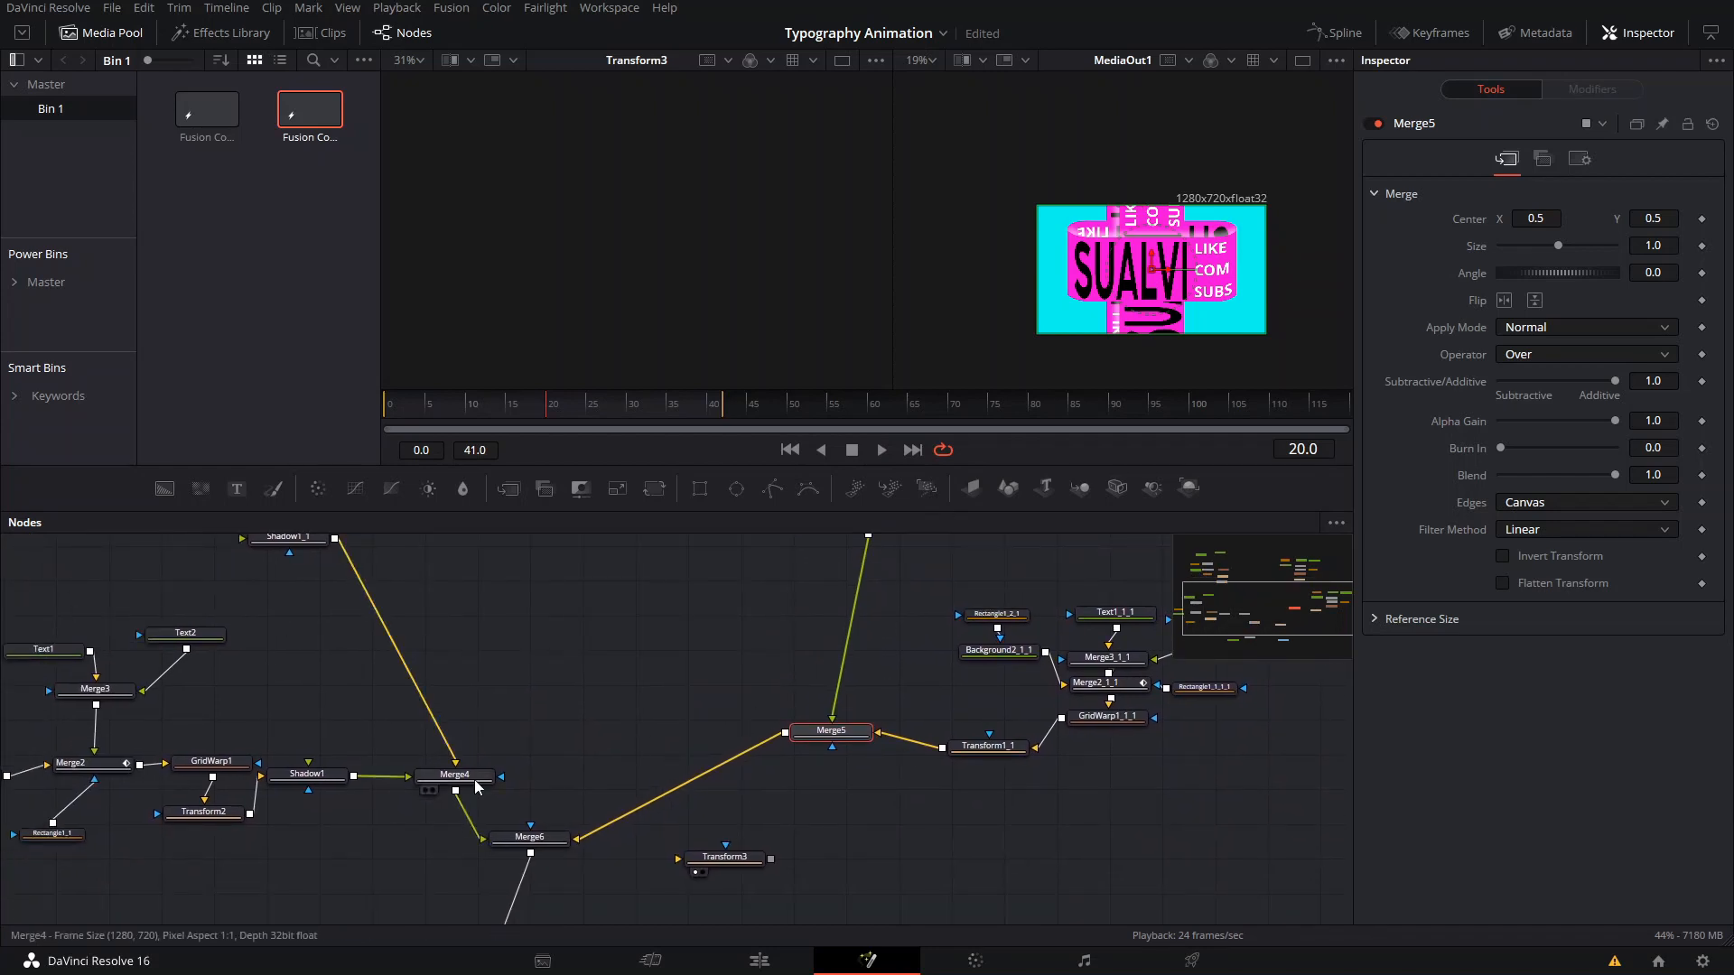
drag(475, 780, 496, 758)
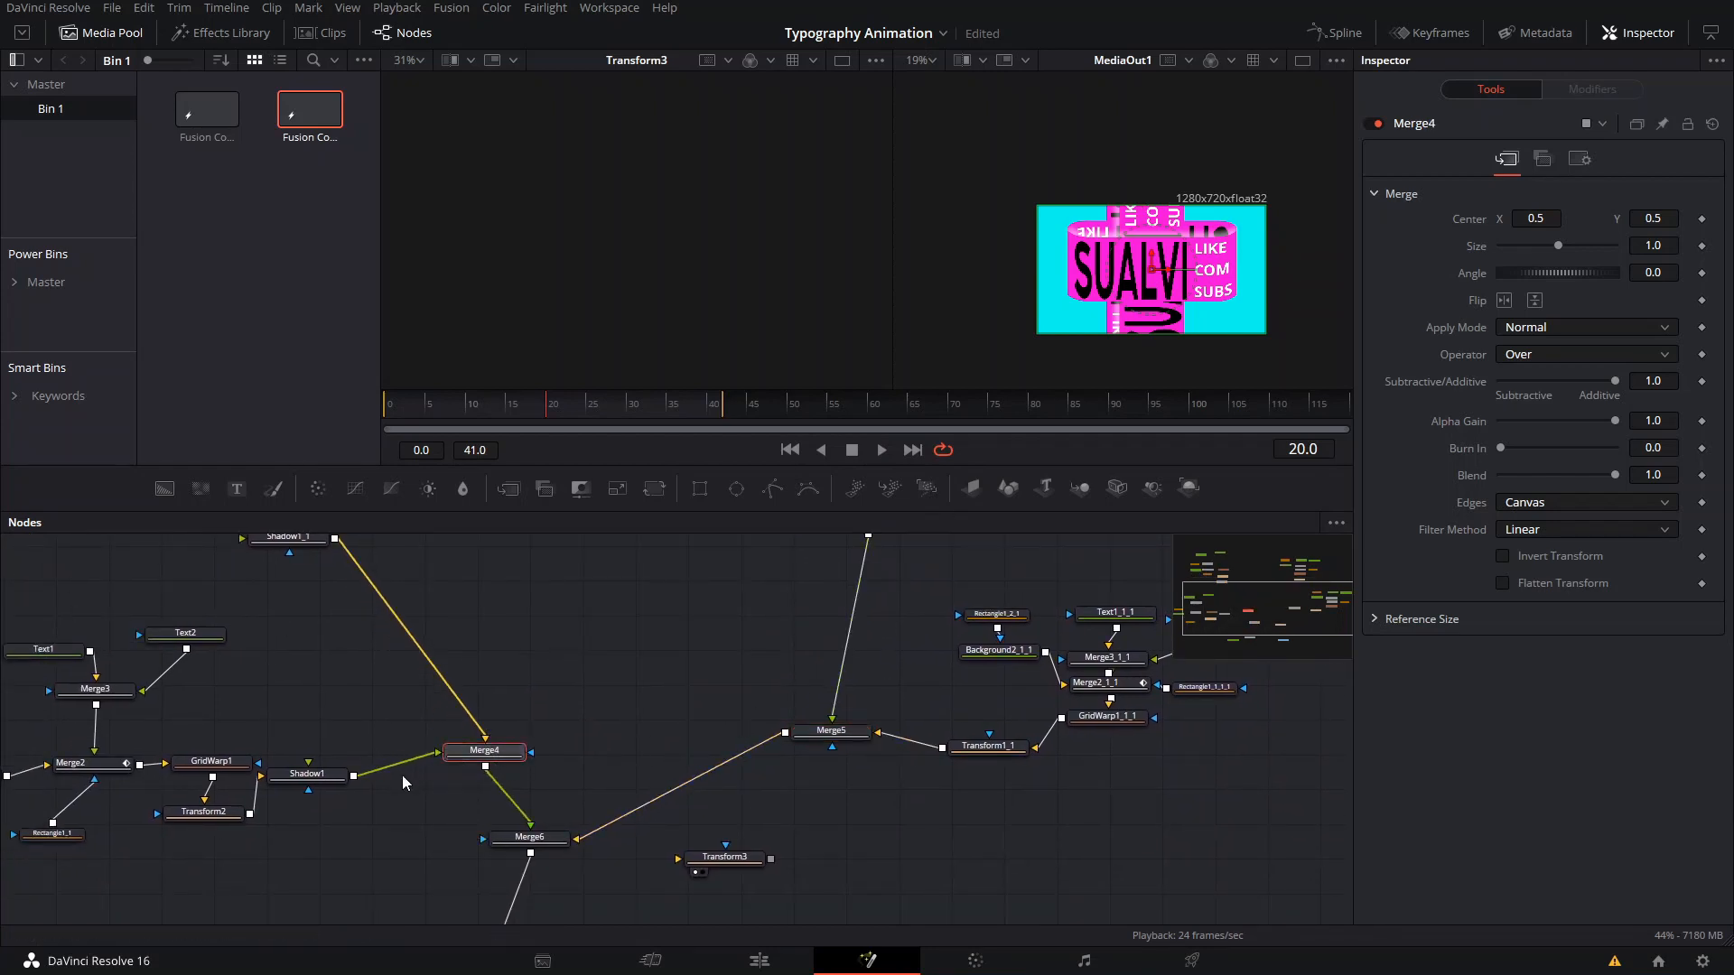
drag(328, 731, 392, 748)
drag(379, 794, 439, 802)
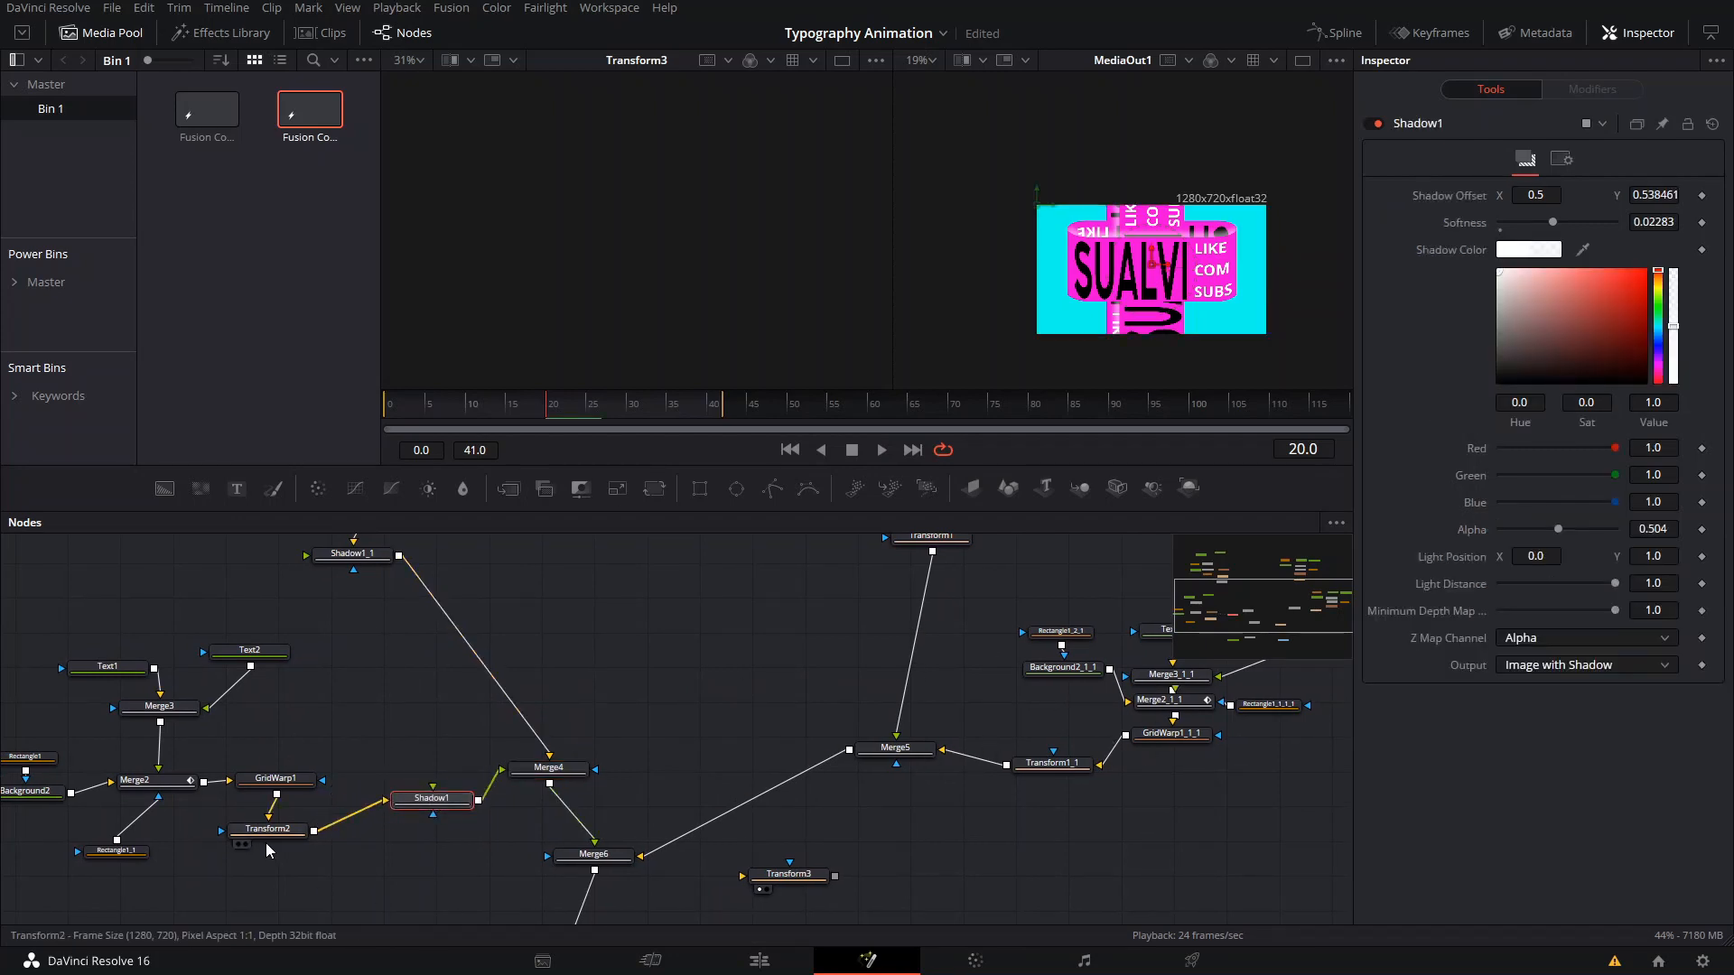
click(798, 878)
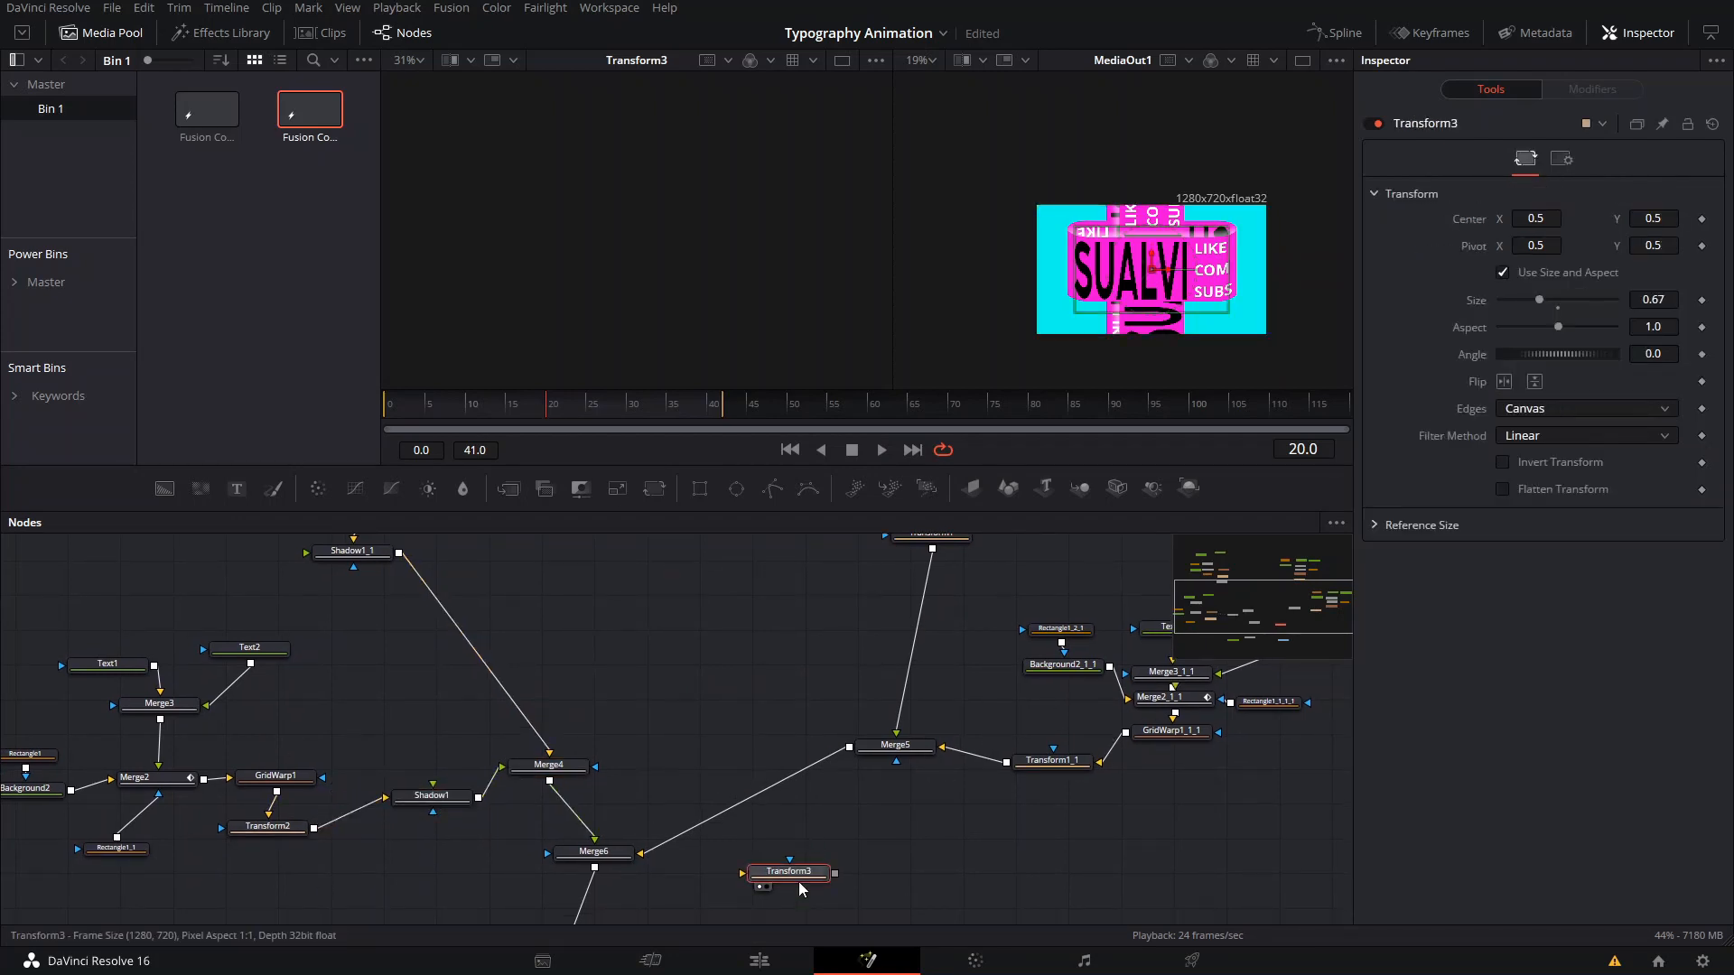
drag(782, 794, 809, 905)
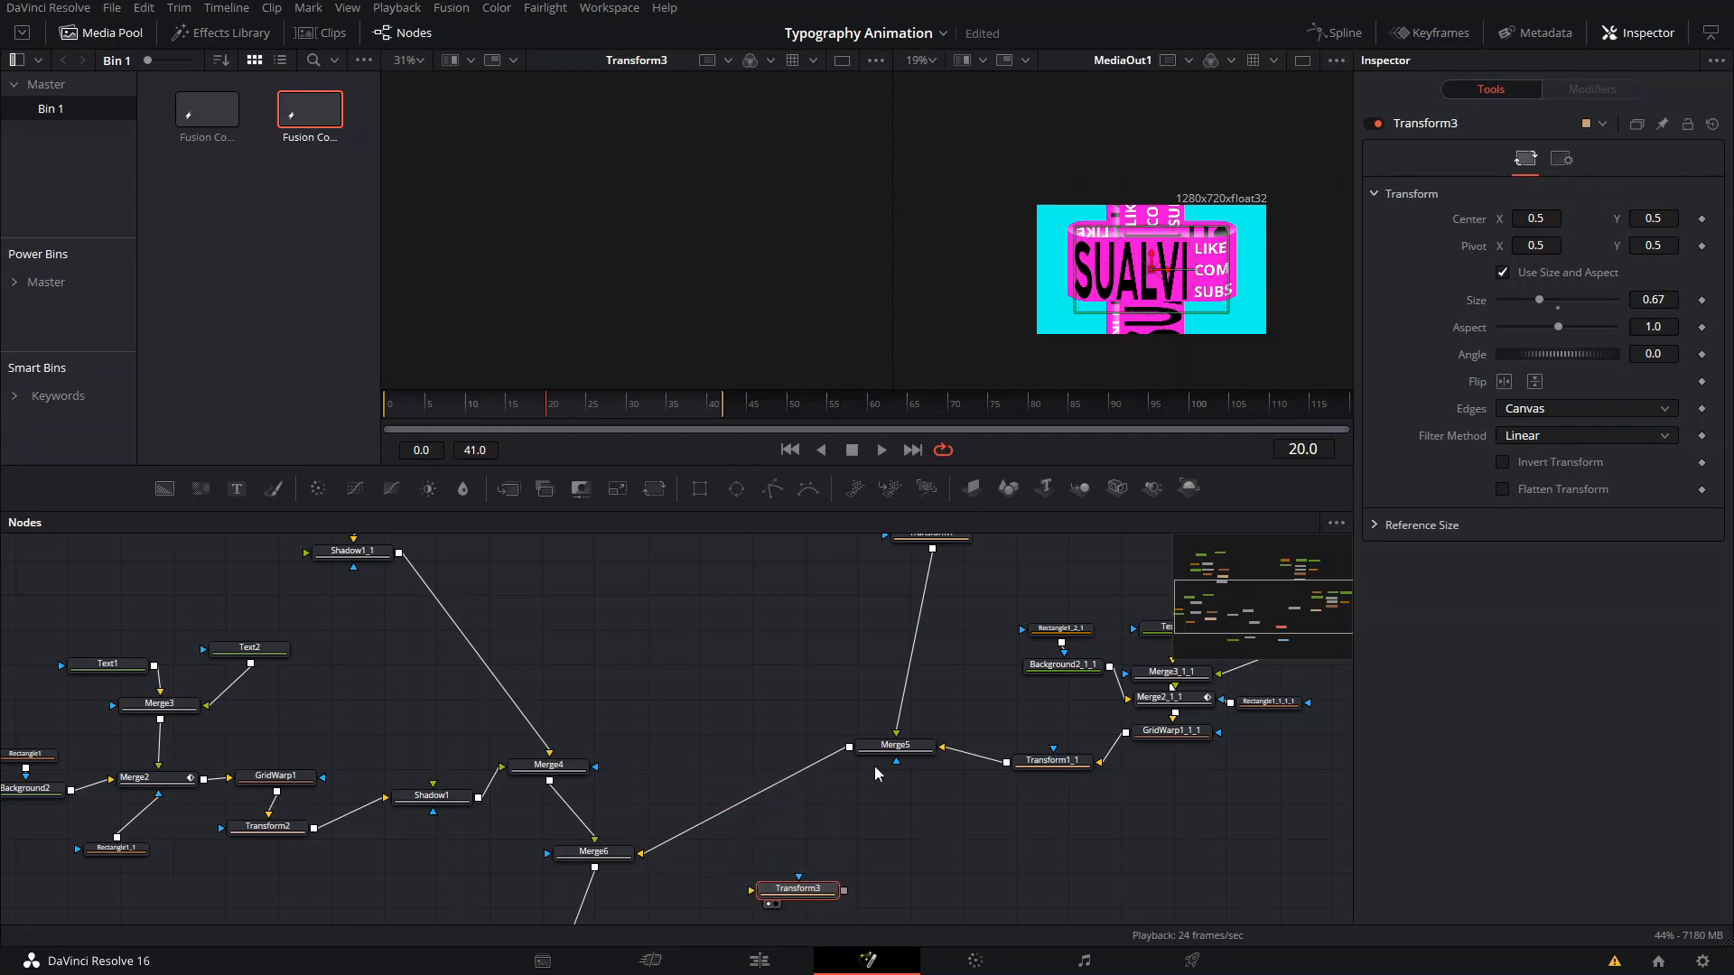
Set the Size to 0.8 on both rotated banners' transforms, Transform1_1 and Transform2_1.
drag(1071, 710, 979, 831)
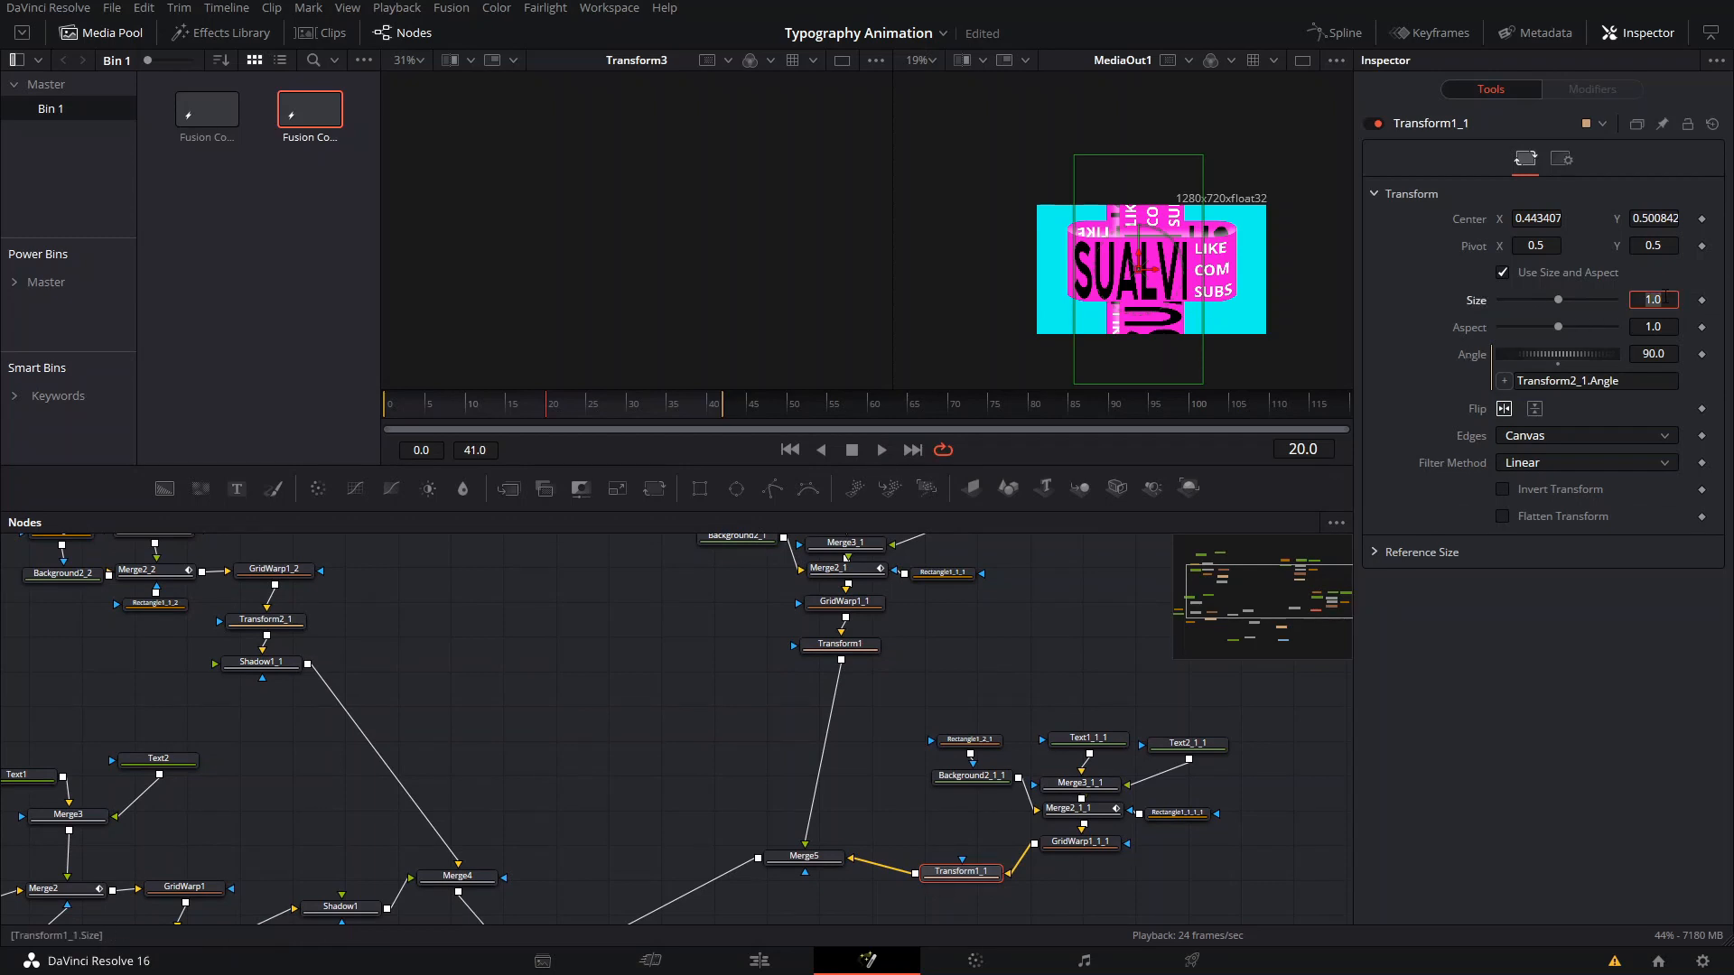
text(0.8)
key(Tab)
drag(547, 753, 805, 832)
click(523, 697)
click(1639, 299)
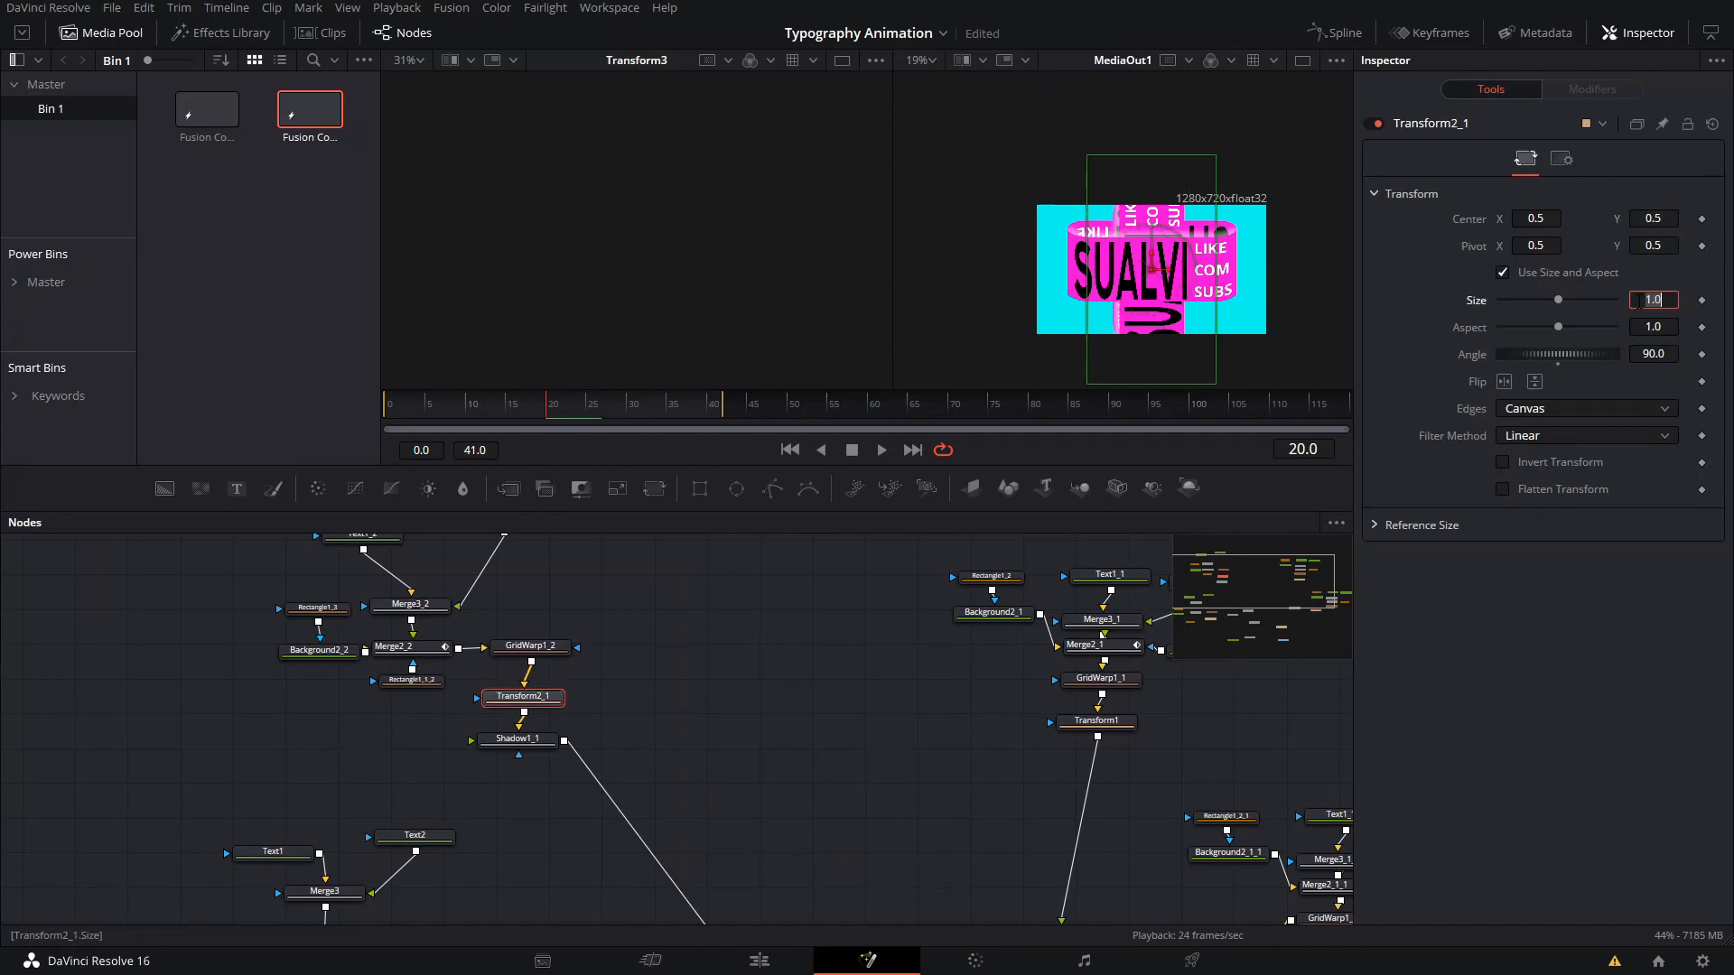
key(Tab)
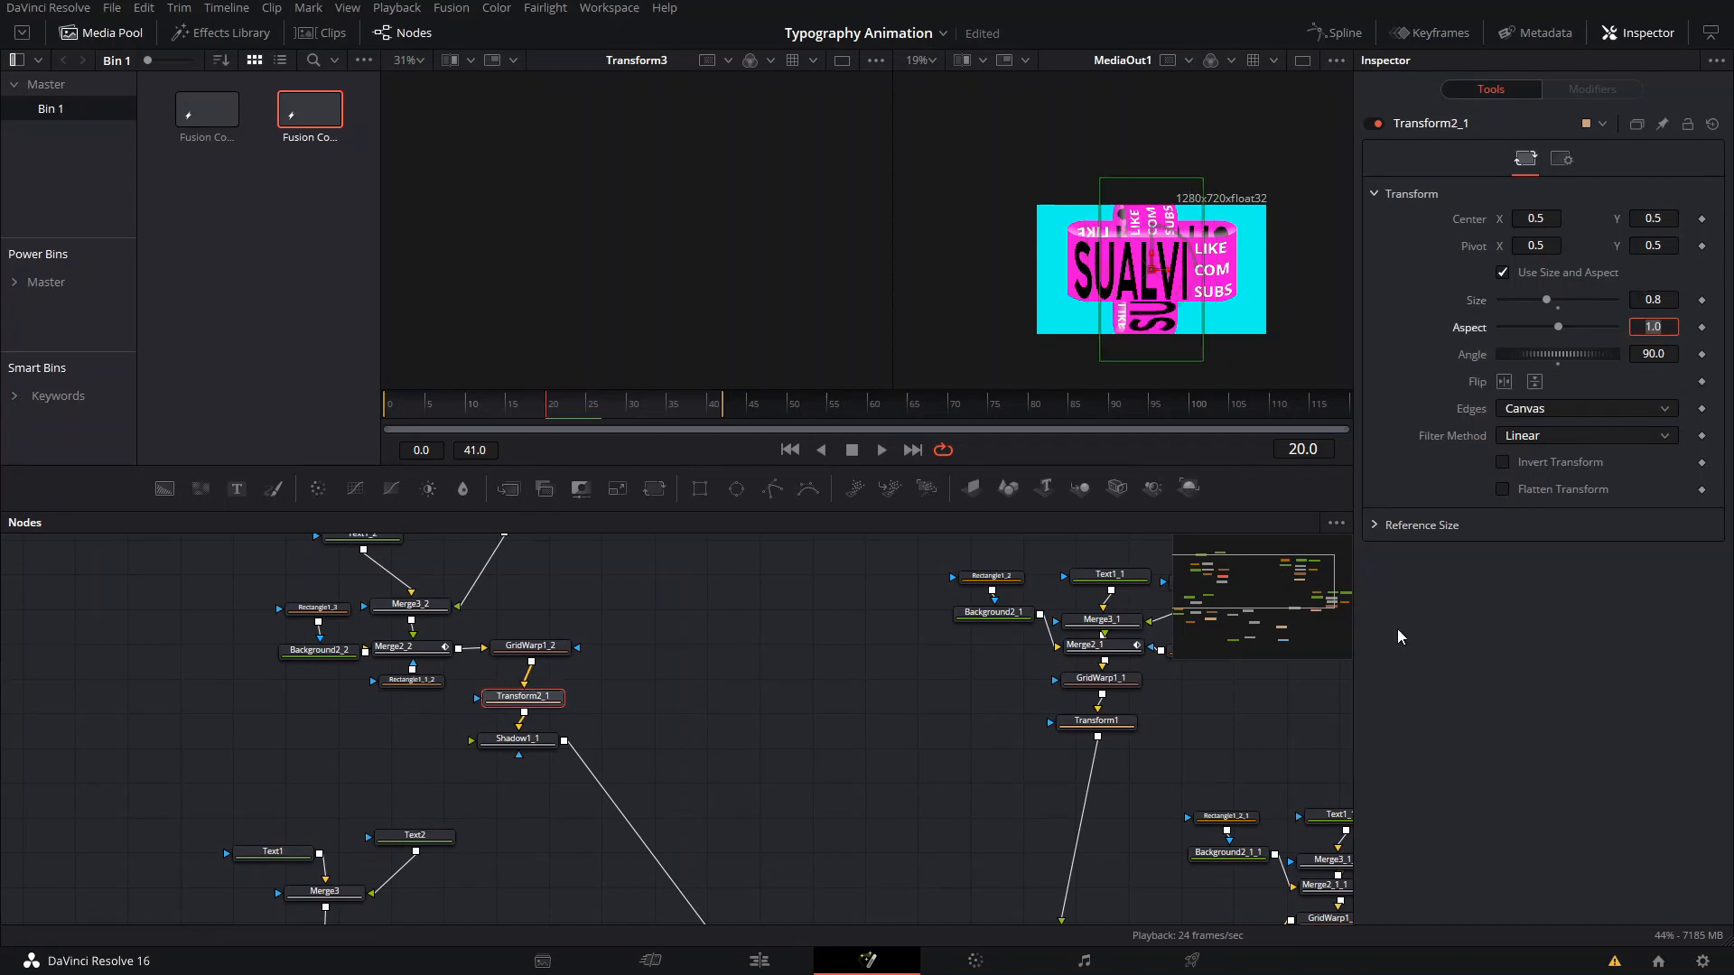
Set the Size to 0.8 on both horizontal banners' transforms, Transform1 and Transform2.
drag(1124, 791, 1045, 714)
click(1035, 651)
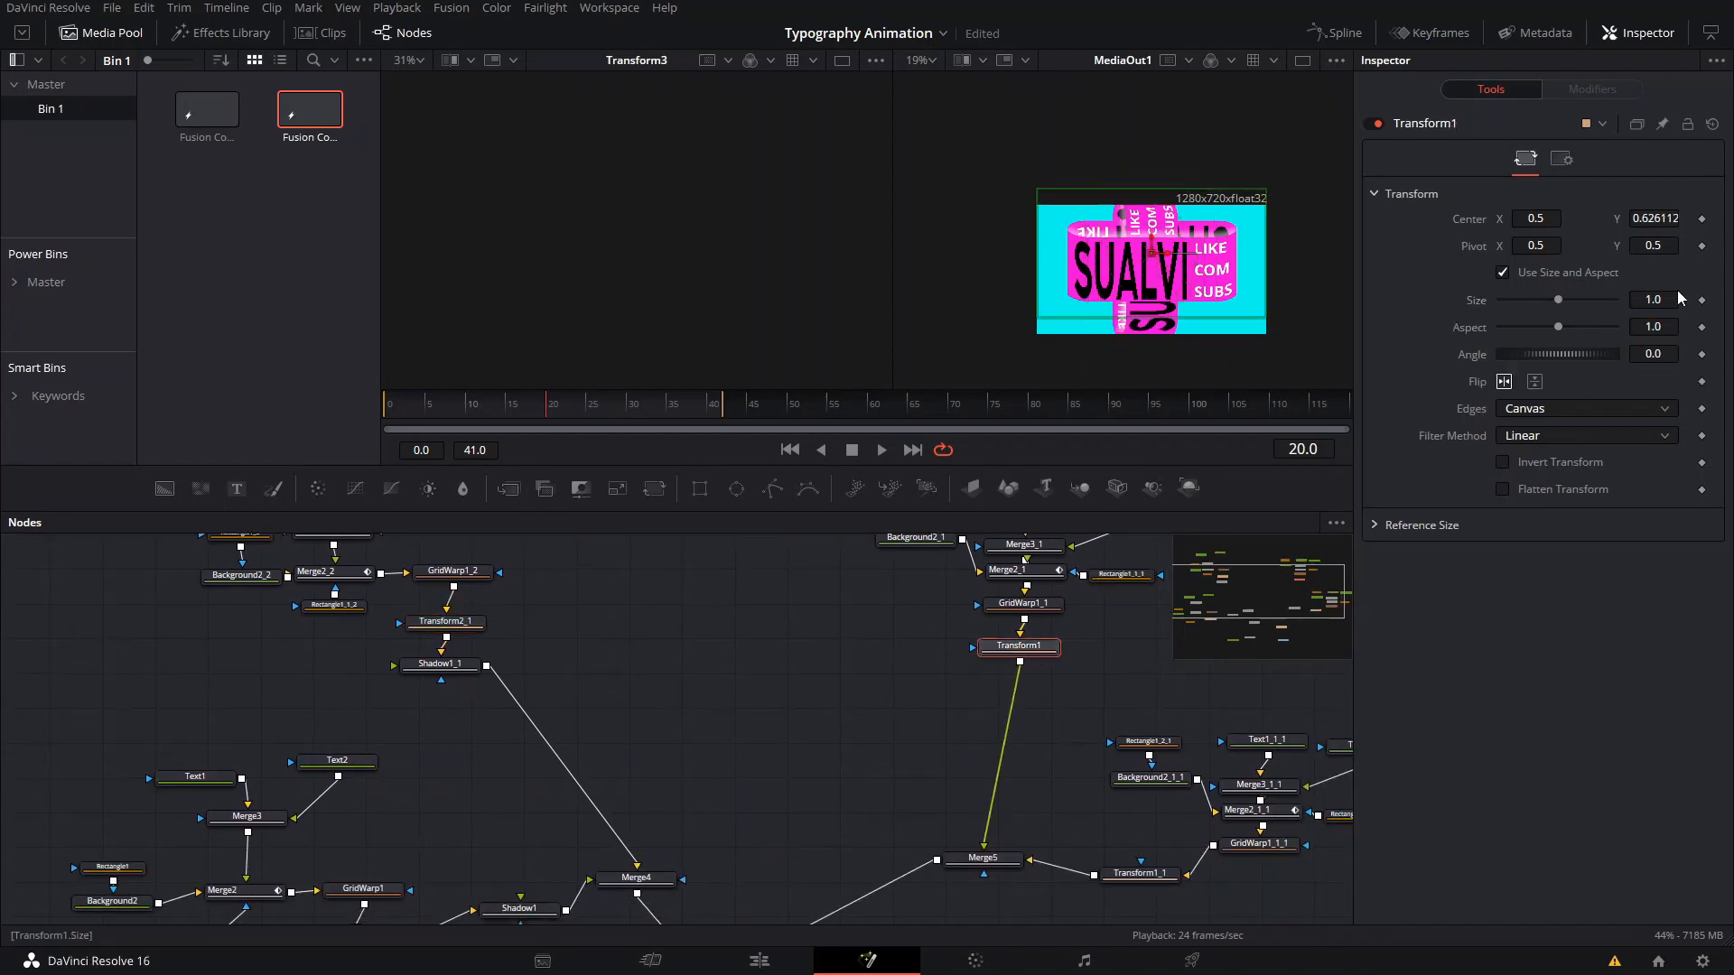
text(.8)
key(Tab)
drag(451, 830, 627, 636)
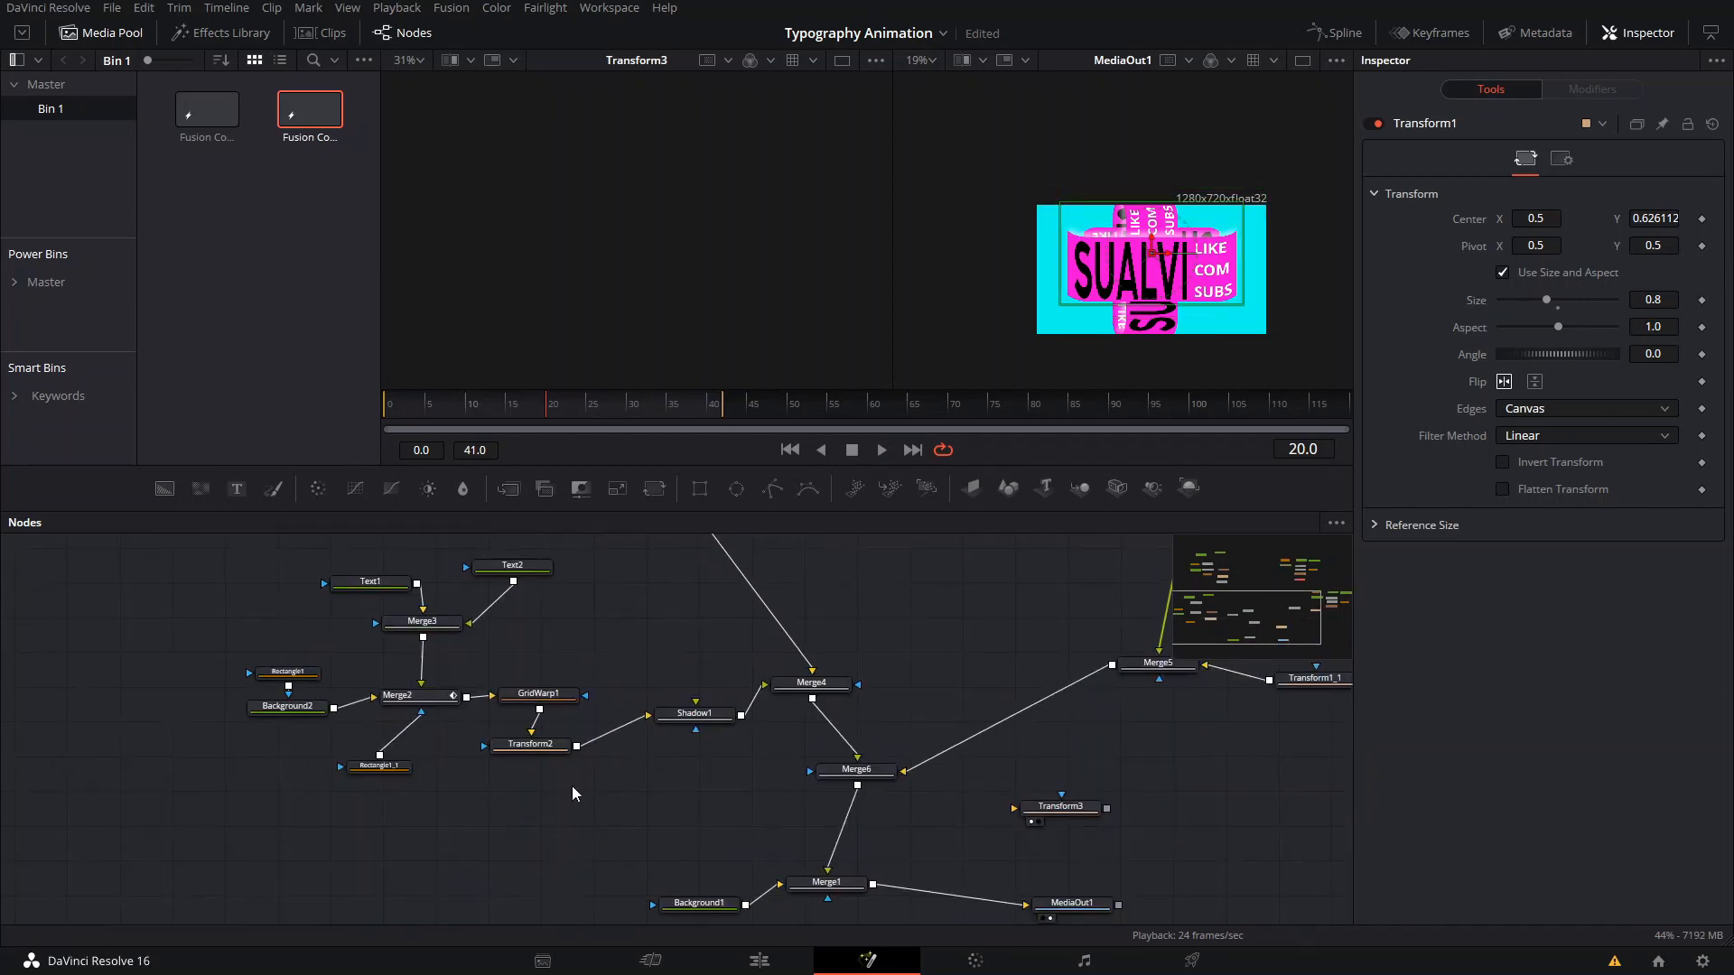
click(531, 744)
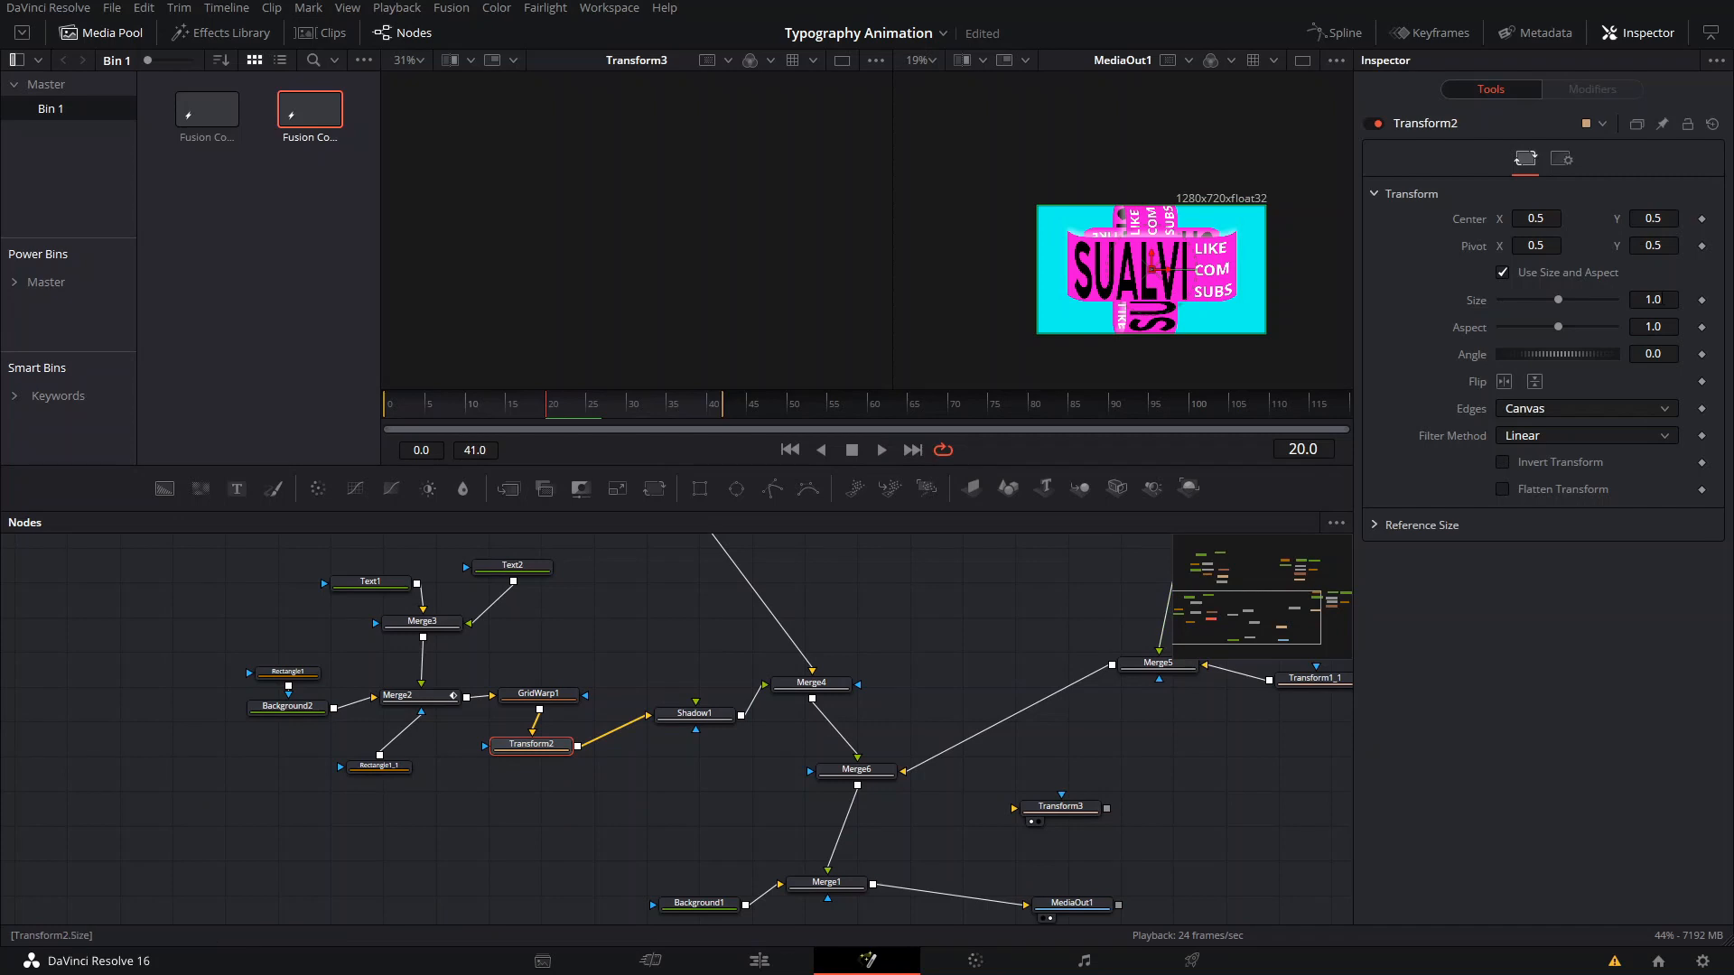
key(Tab)
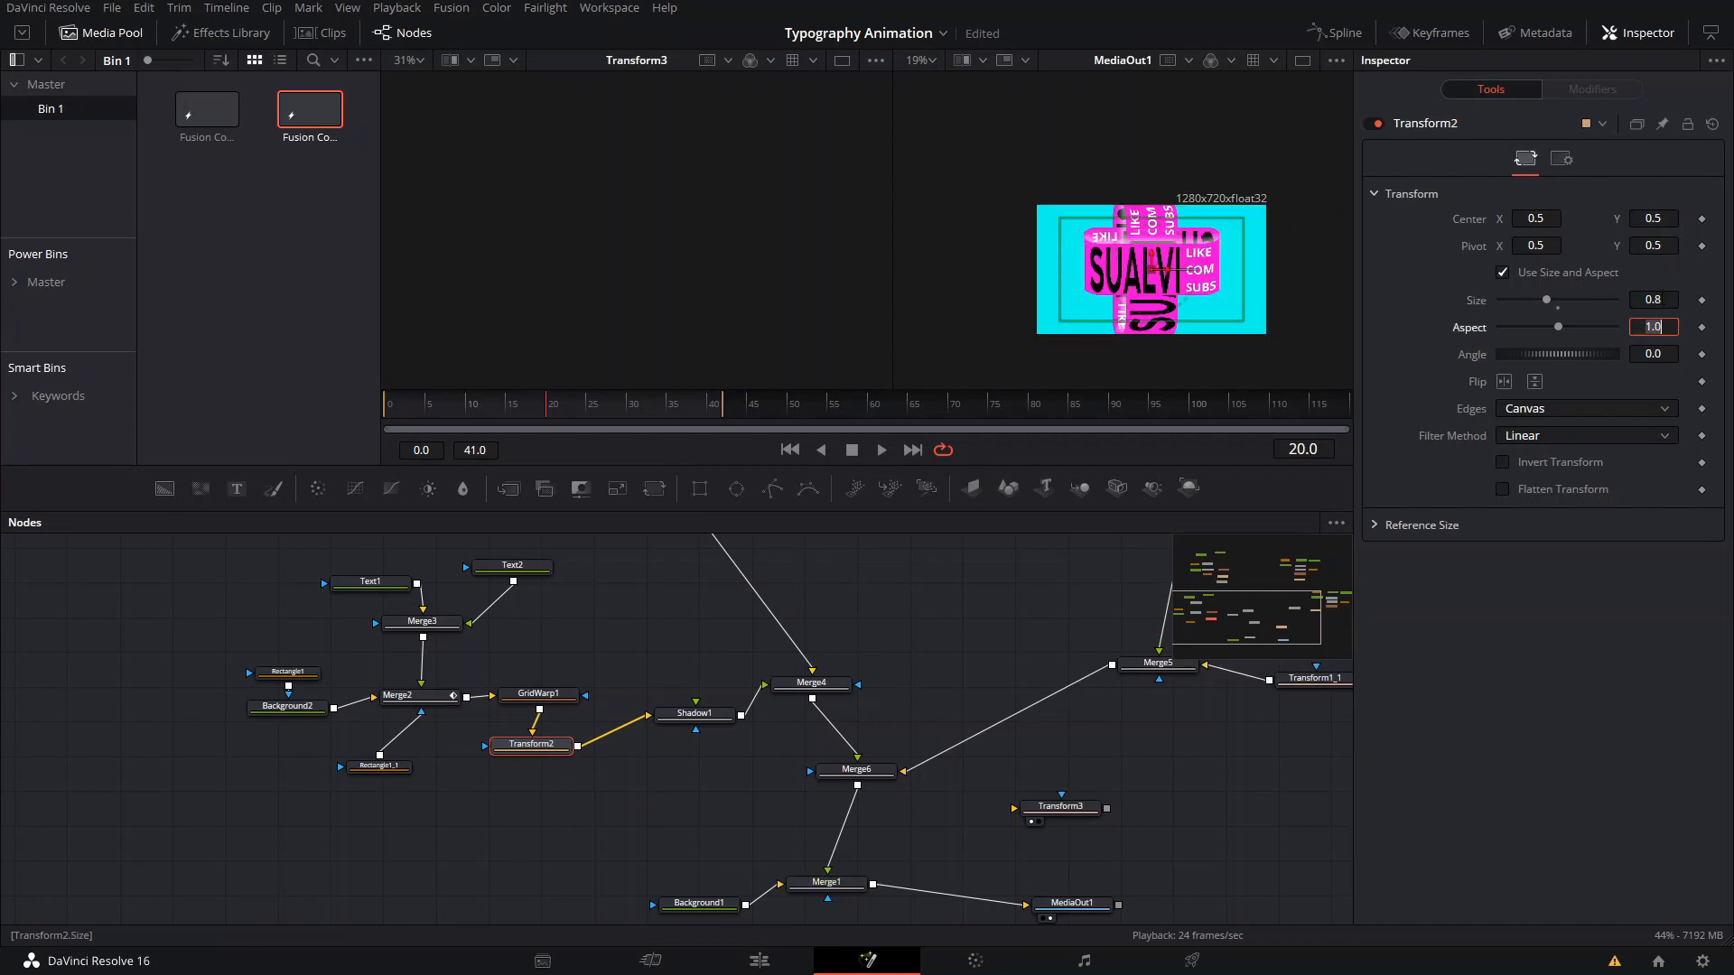
scroll(1153, 242, up, 4)
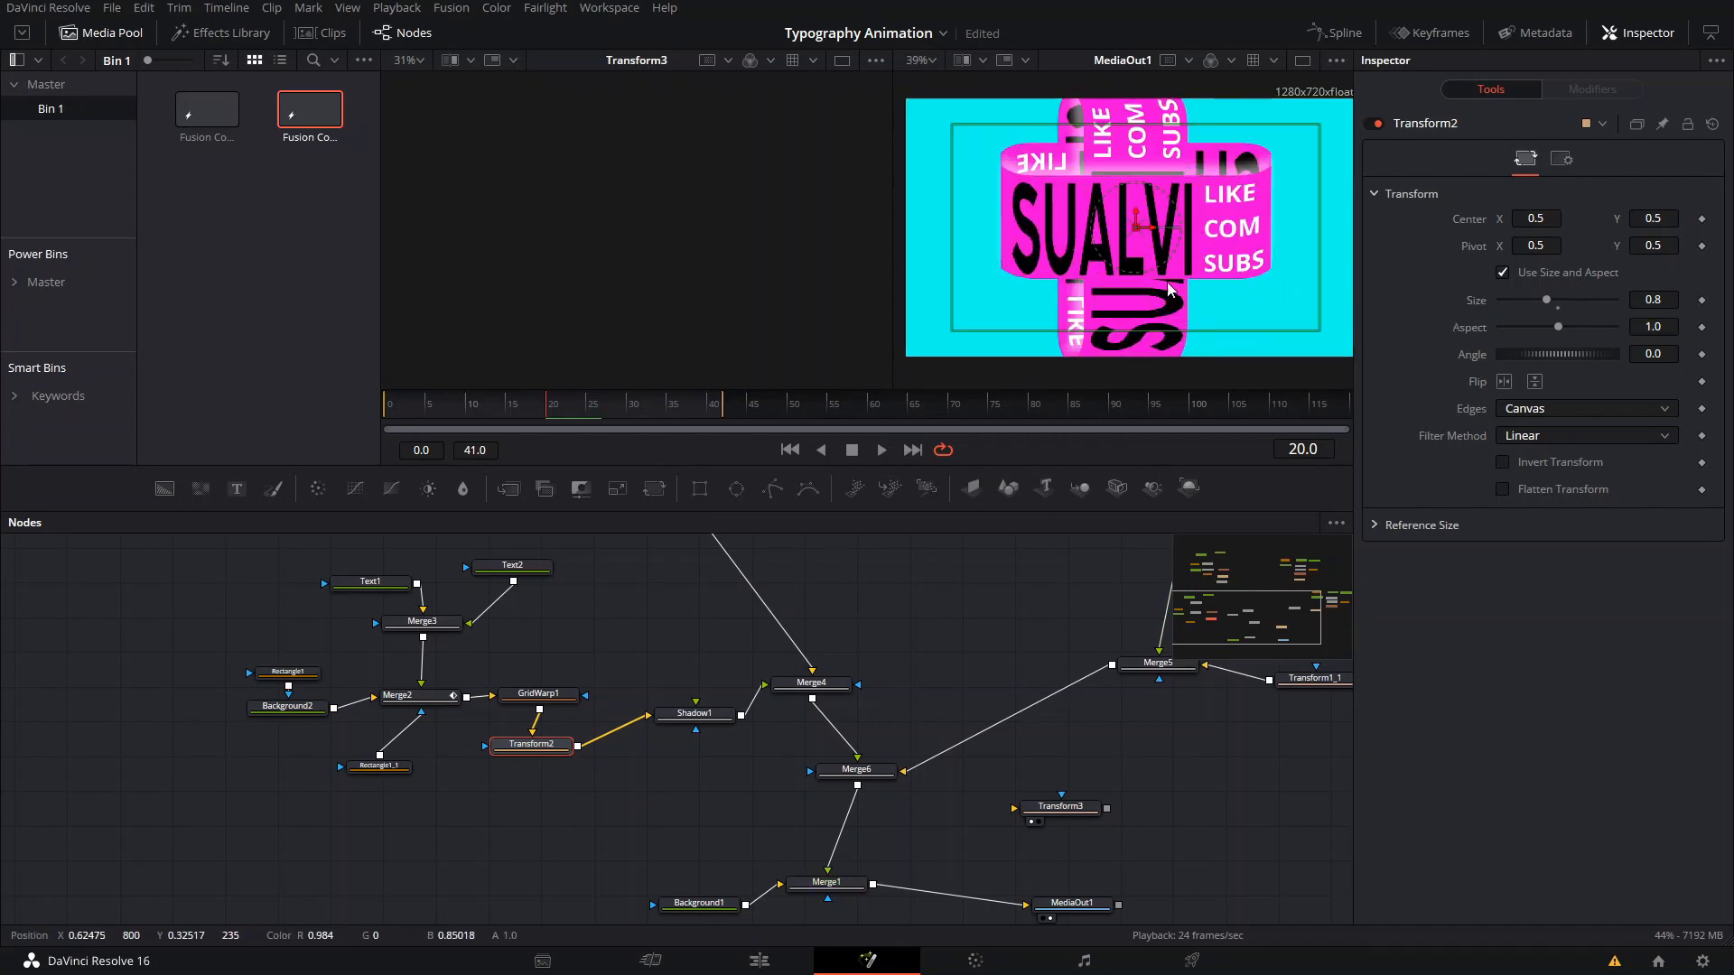
scroll(1153, 242, down, 2)
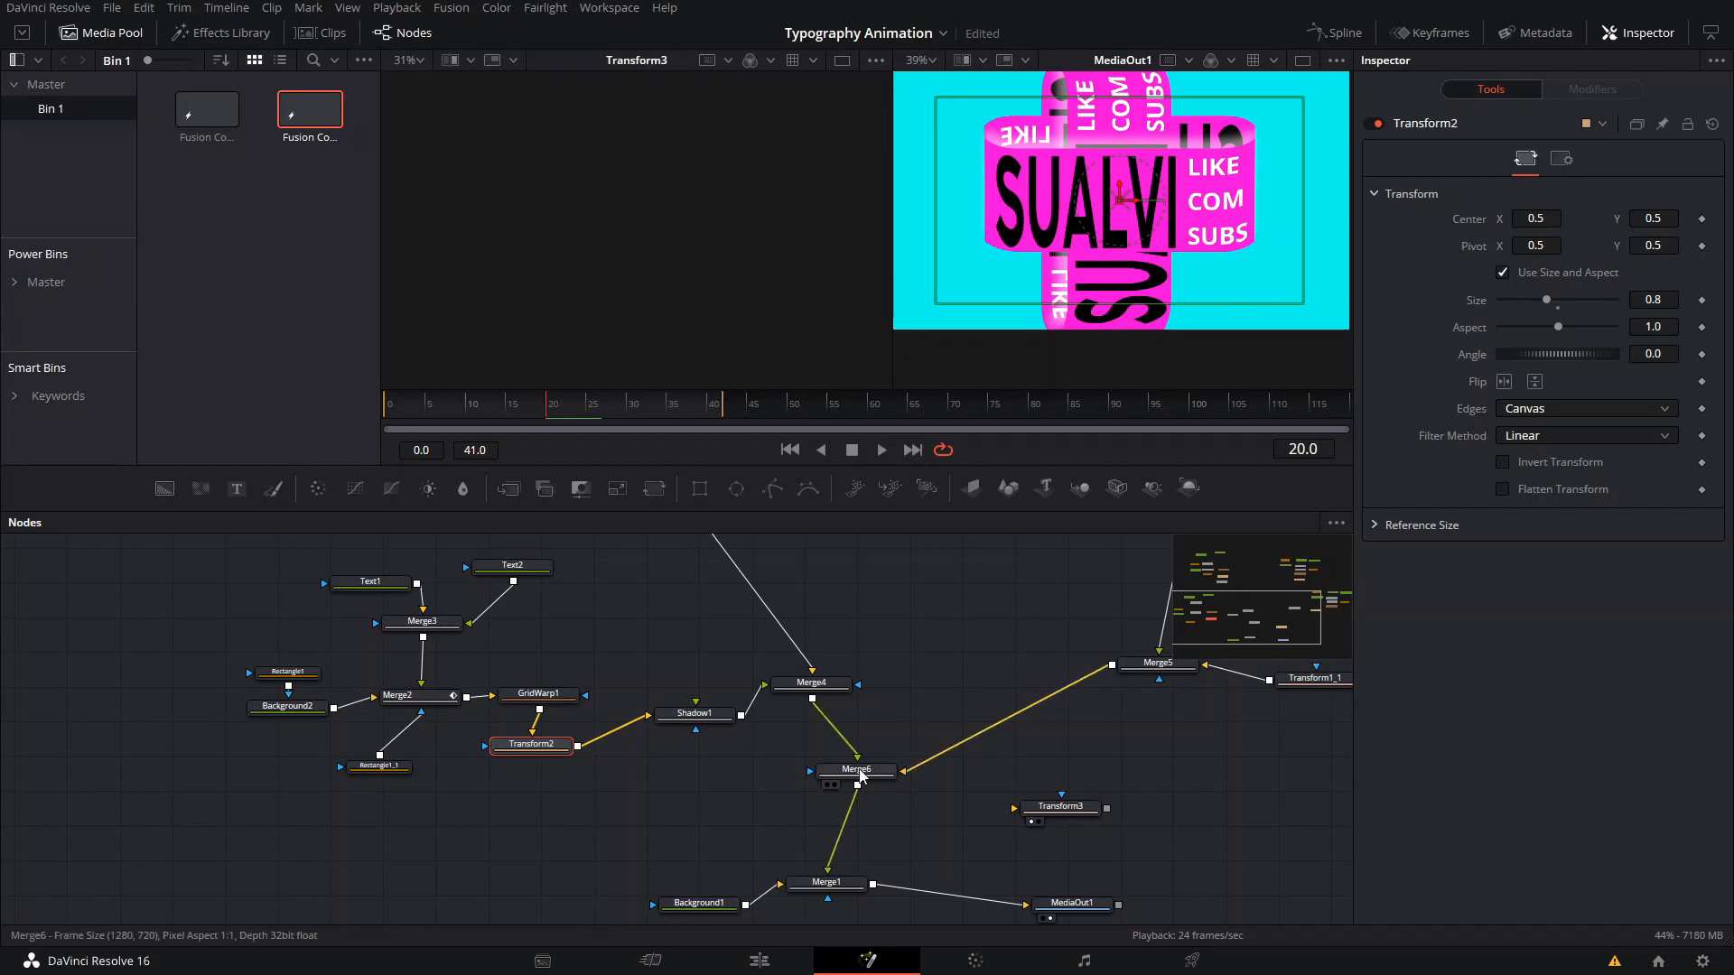
Move Merge6 closer to Merge4 and insert Transform3 into the connection between Merge6 and Merge1.
mouse_move(856, 770)
mouse_down()
mouse_move(827, 727)
mouse_move(839, 742)
mouse_up()
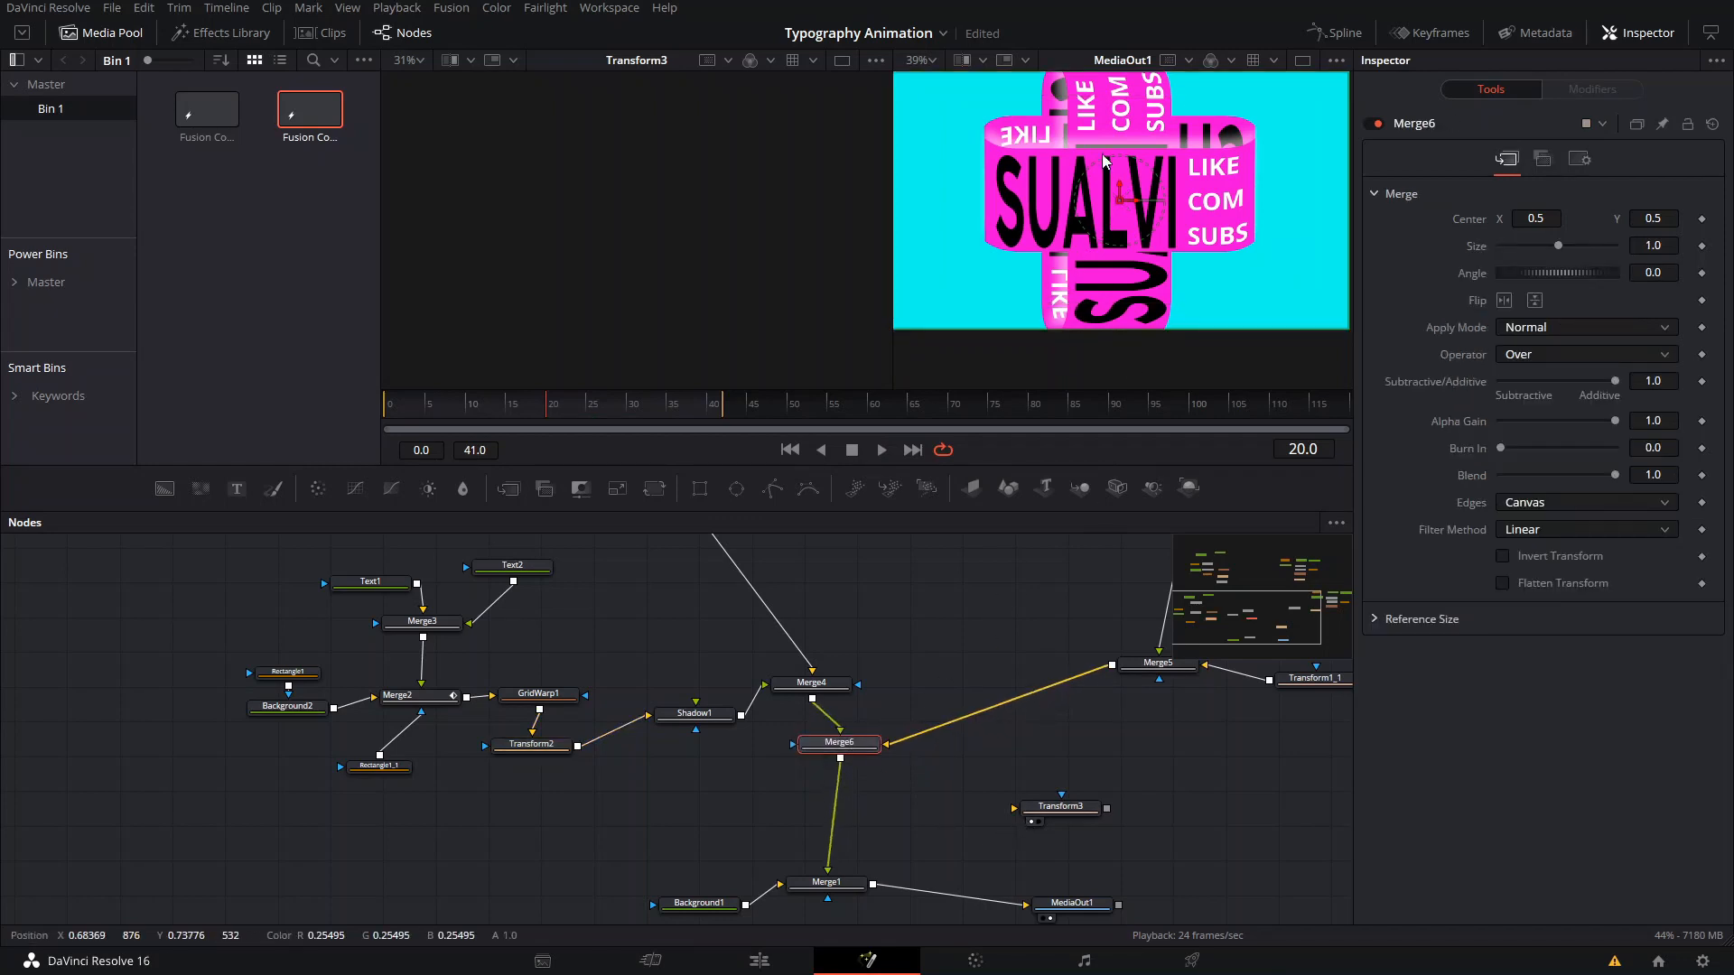
drag(1178, 227, 1098, 322)
drag(1046, 547, 930, 569)
drag(1051, 281, 1089, 252)
drag(832, 753, 920, 682)
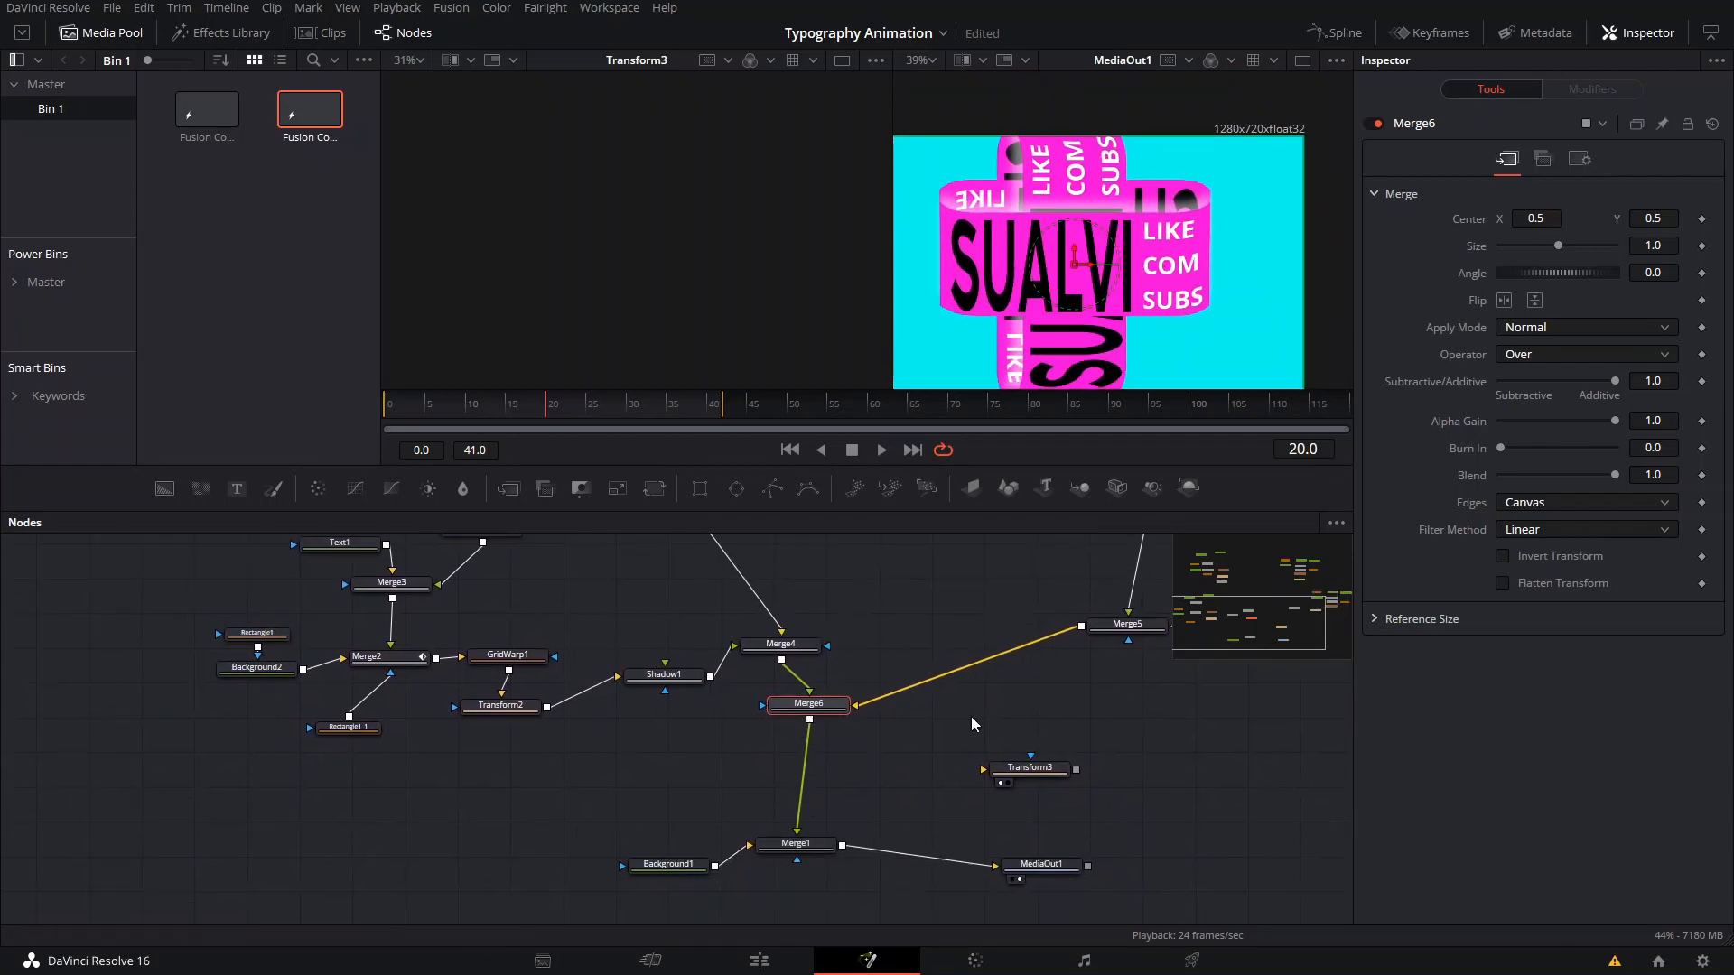
drag(988, 771, 817, 767)
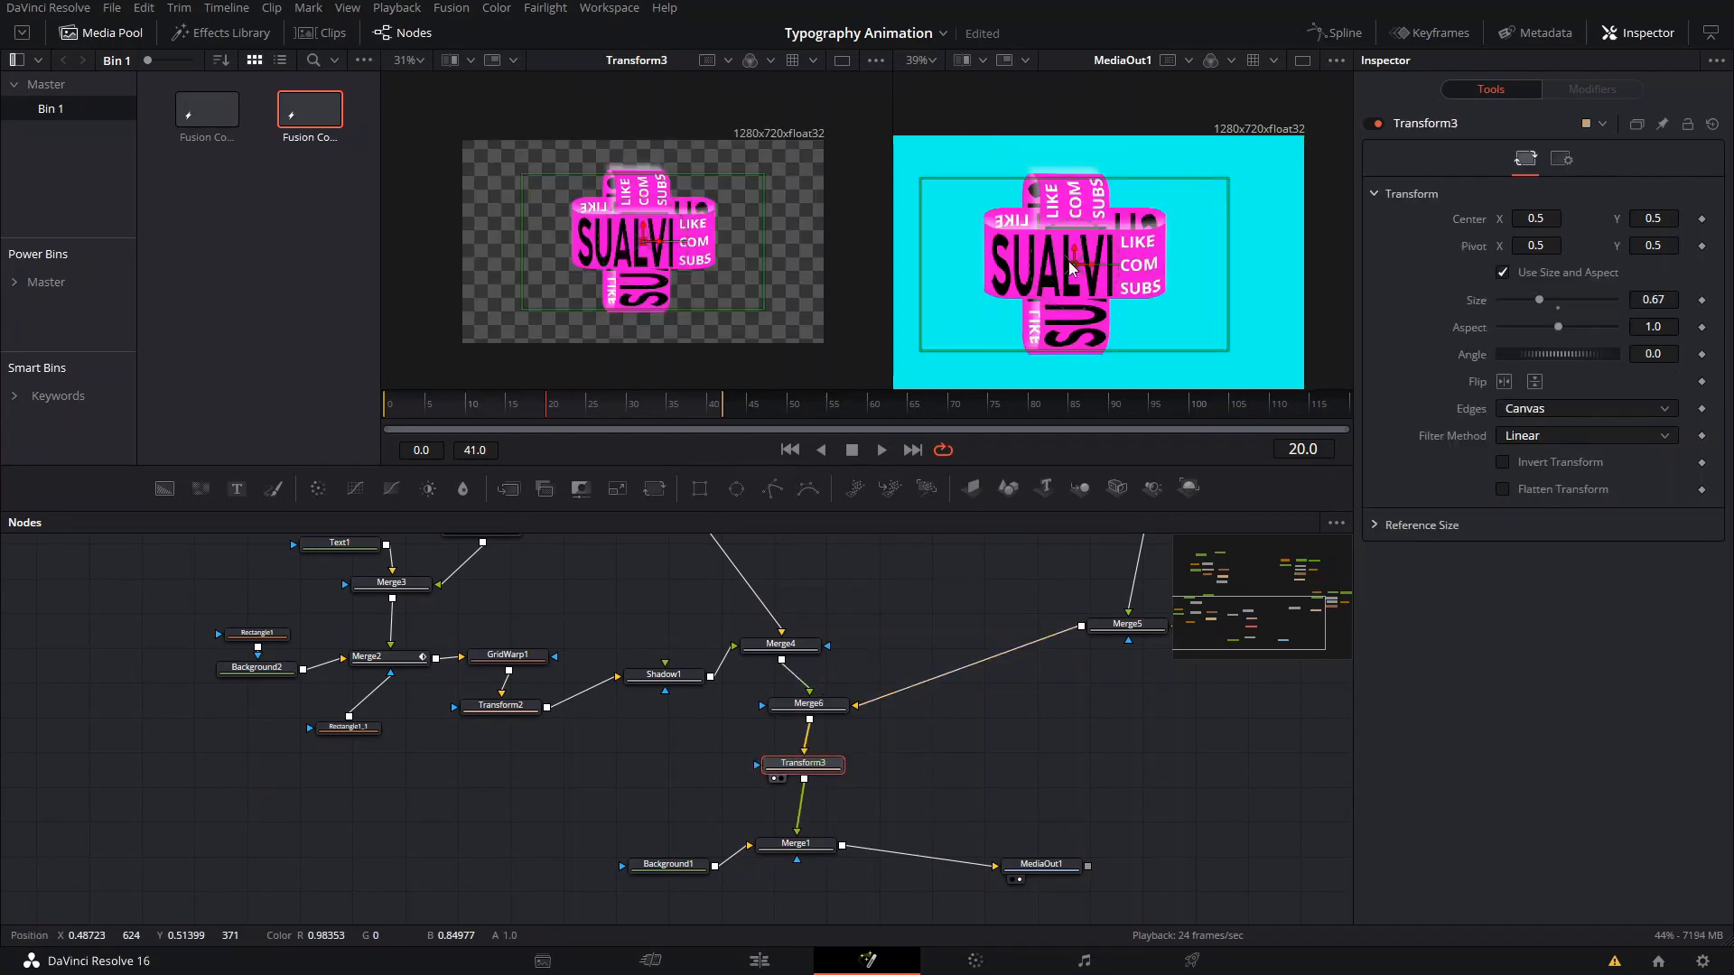
drag(1091, 268, 1153, 270)
scroll(1137, 269, down, 2)
scroll(1138, 269, up, 4)
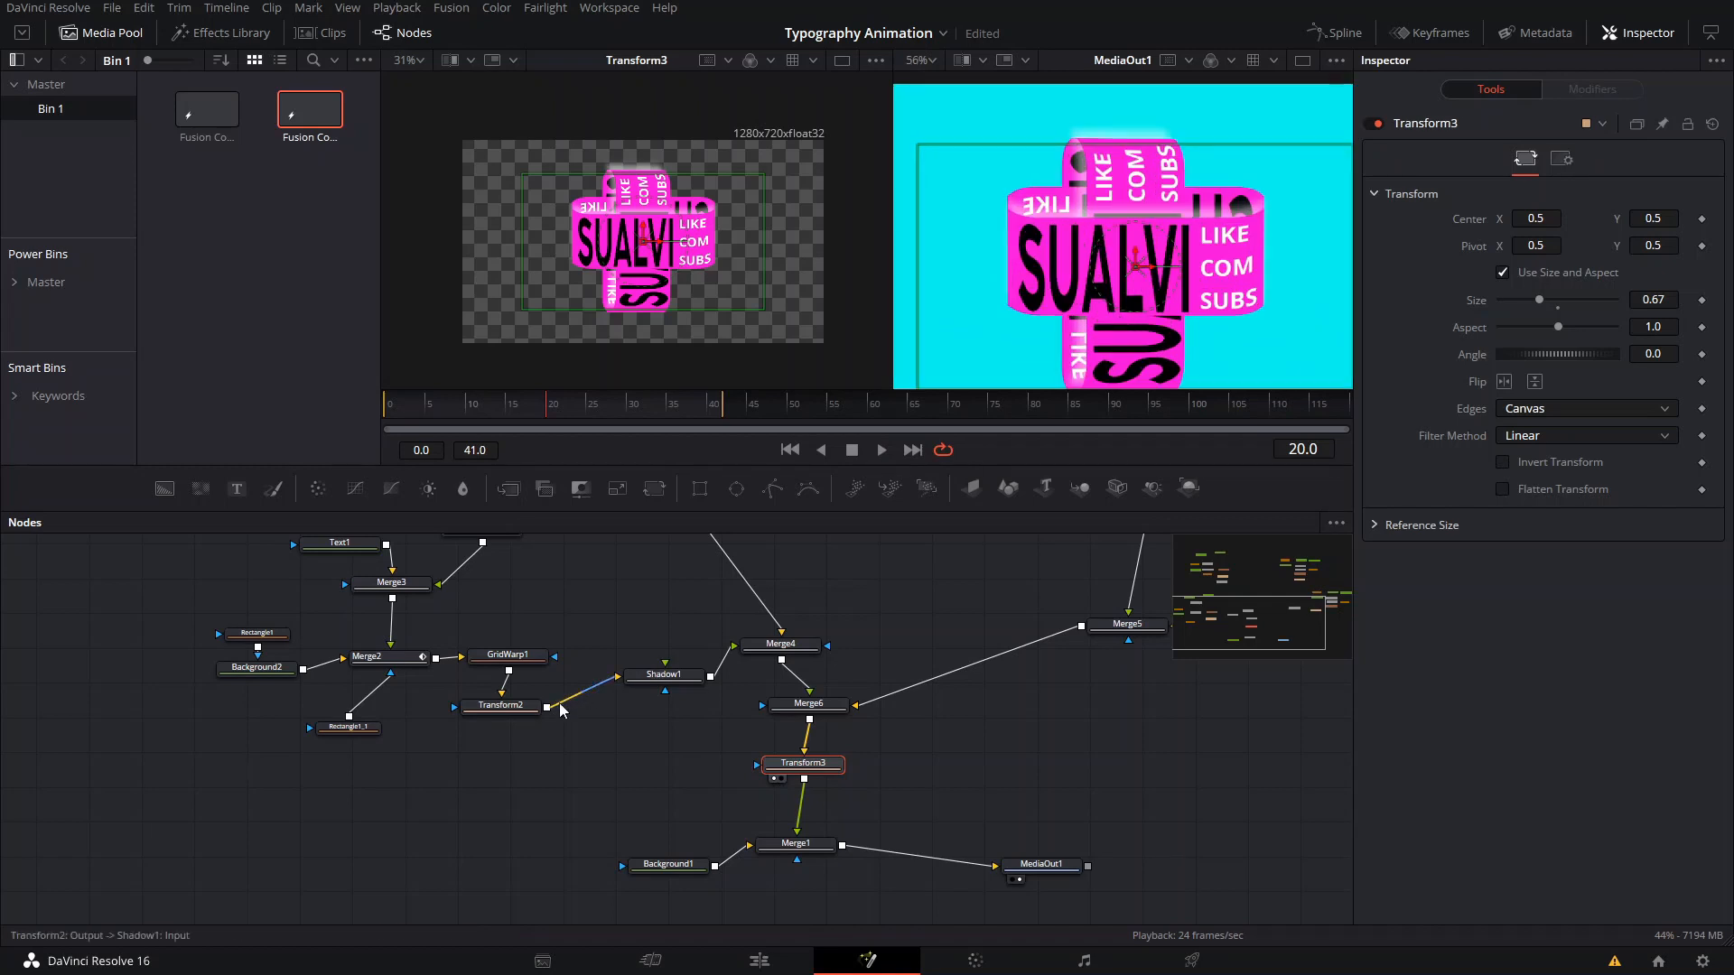
Lower the horizontal front banner by moving Transform2's center to Y about 0.452.
click(511, 711)
drag(1135, 256, 1098, 264)
scroll(1138, 267, down, 2)
Lower the horizontal rear banner by moving Transform1's center to Y about 0.553.
drag(1037, 616, 870, 680)
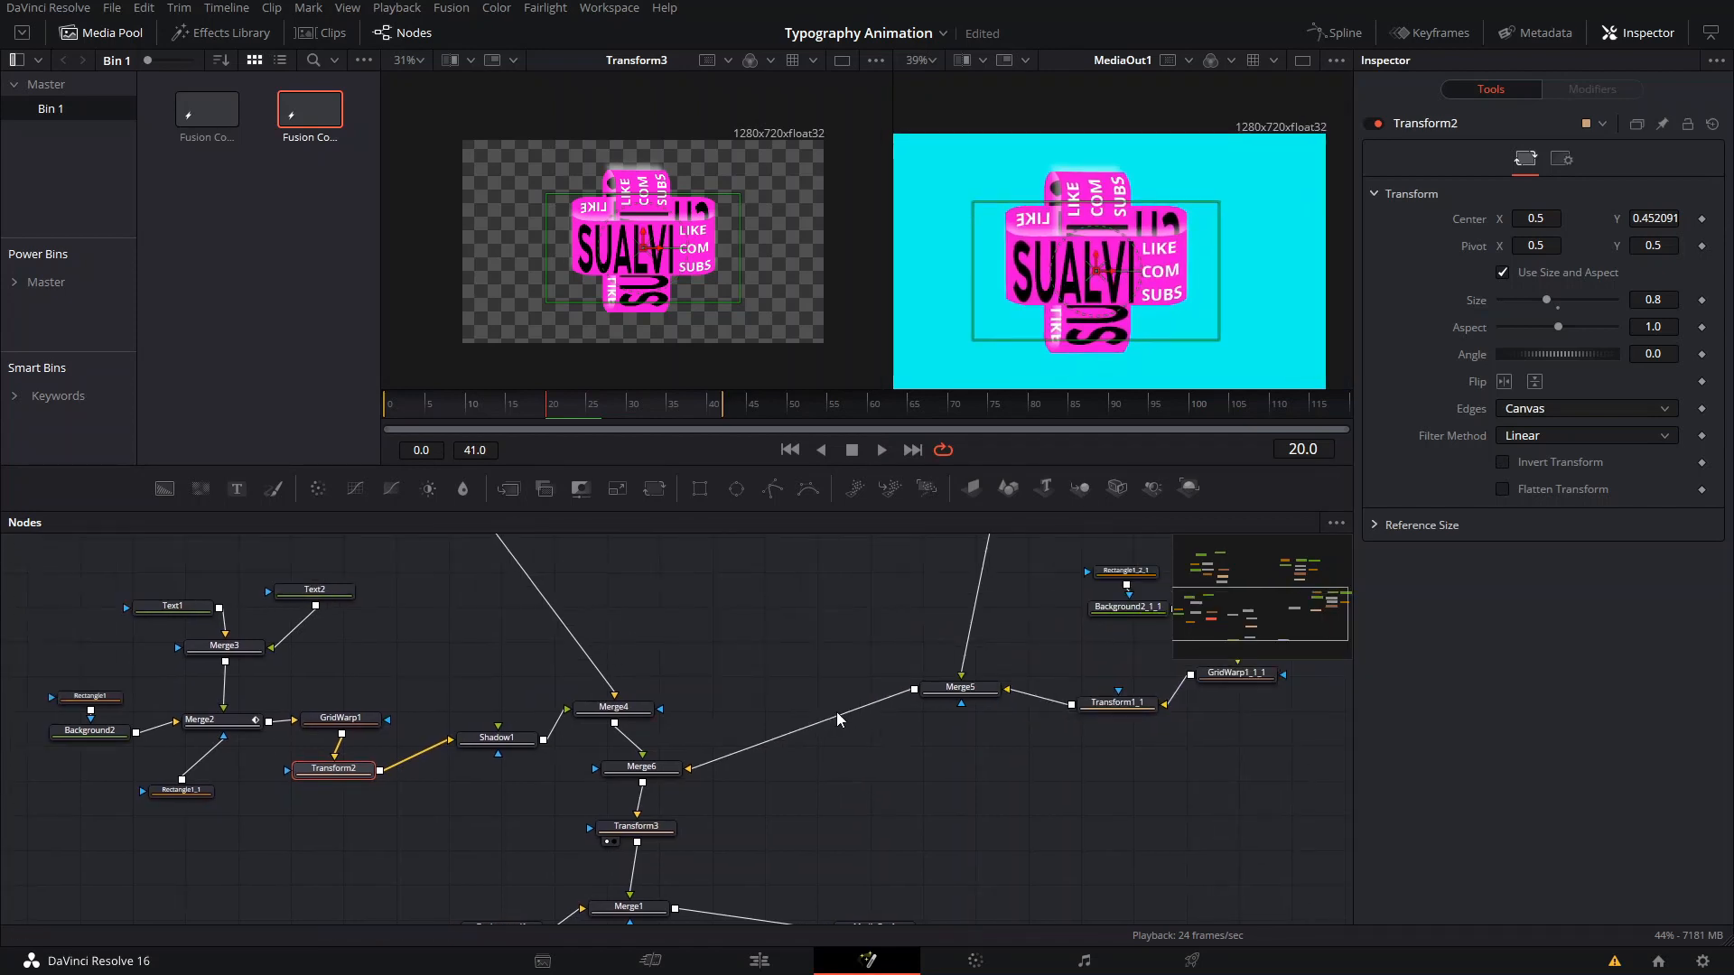
click(1128, 706)
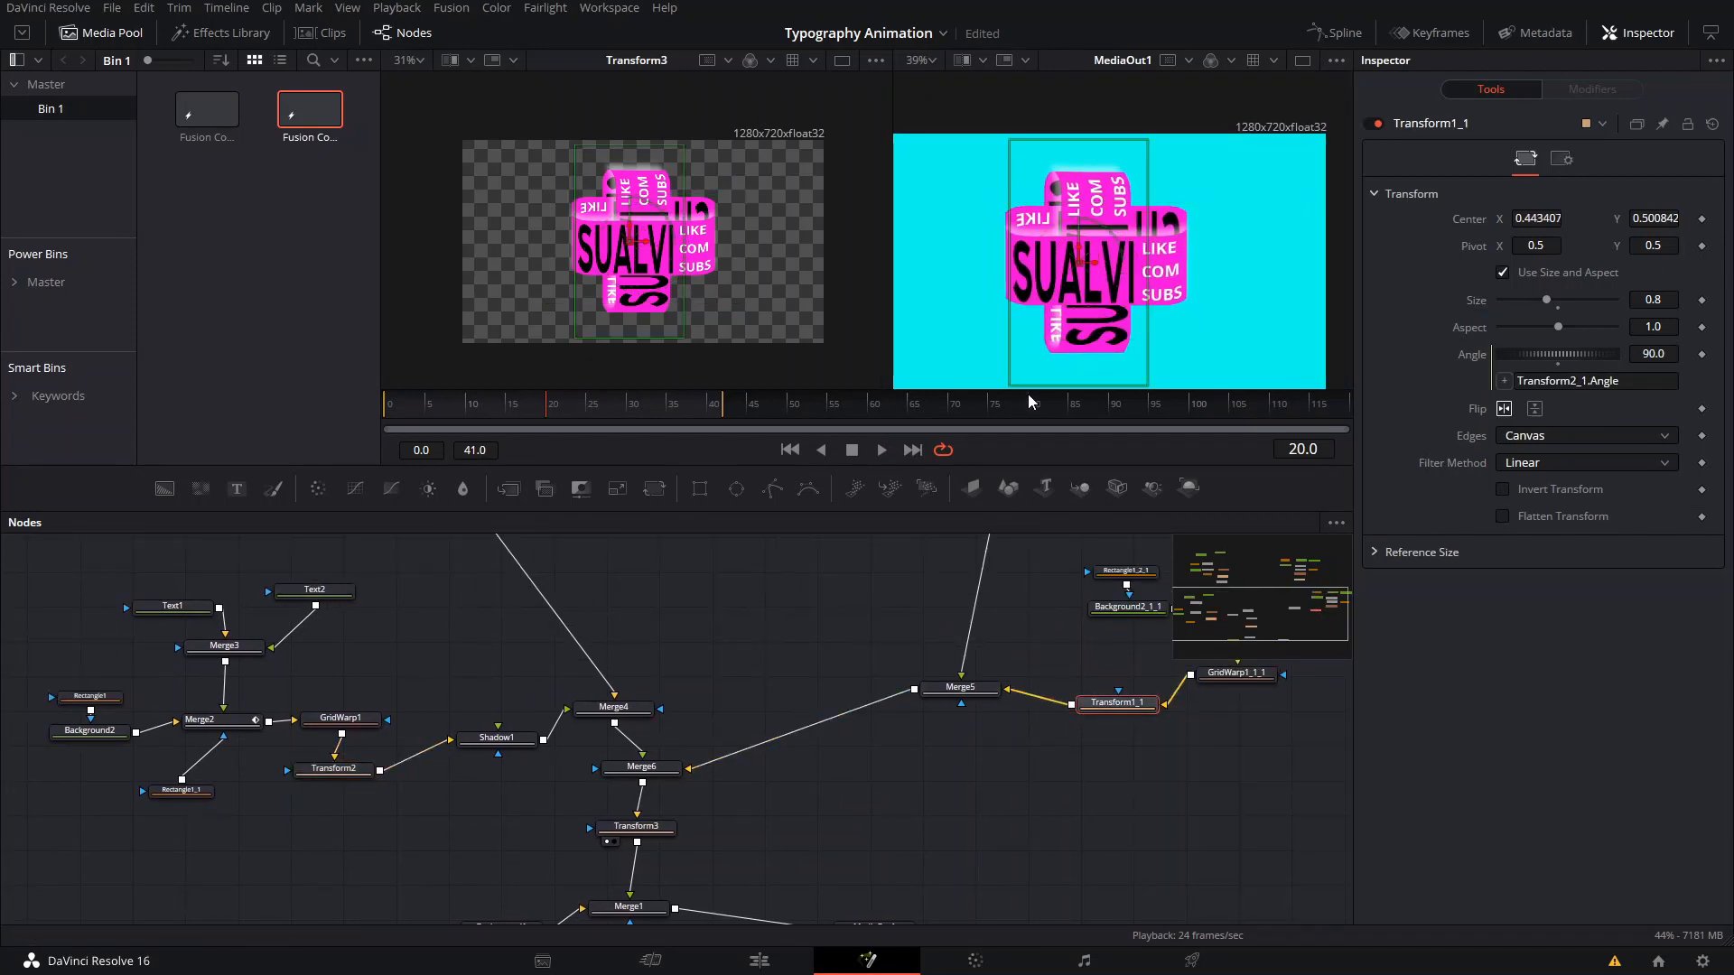
drag(1063, 676, 1052, 859)
click(984, 658)
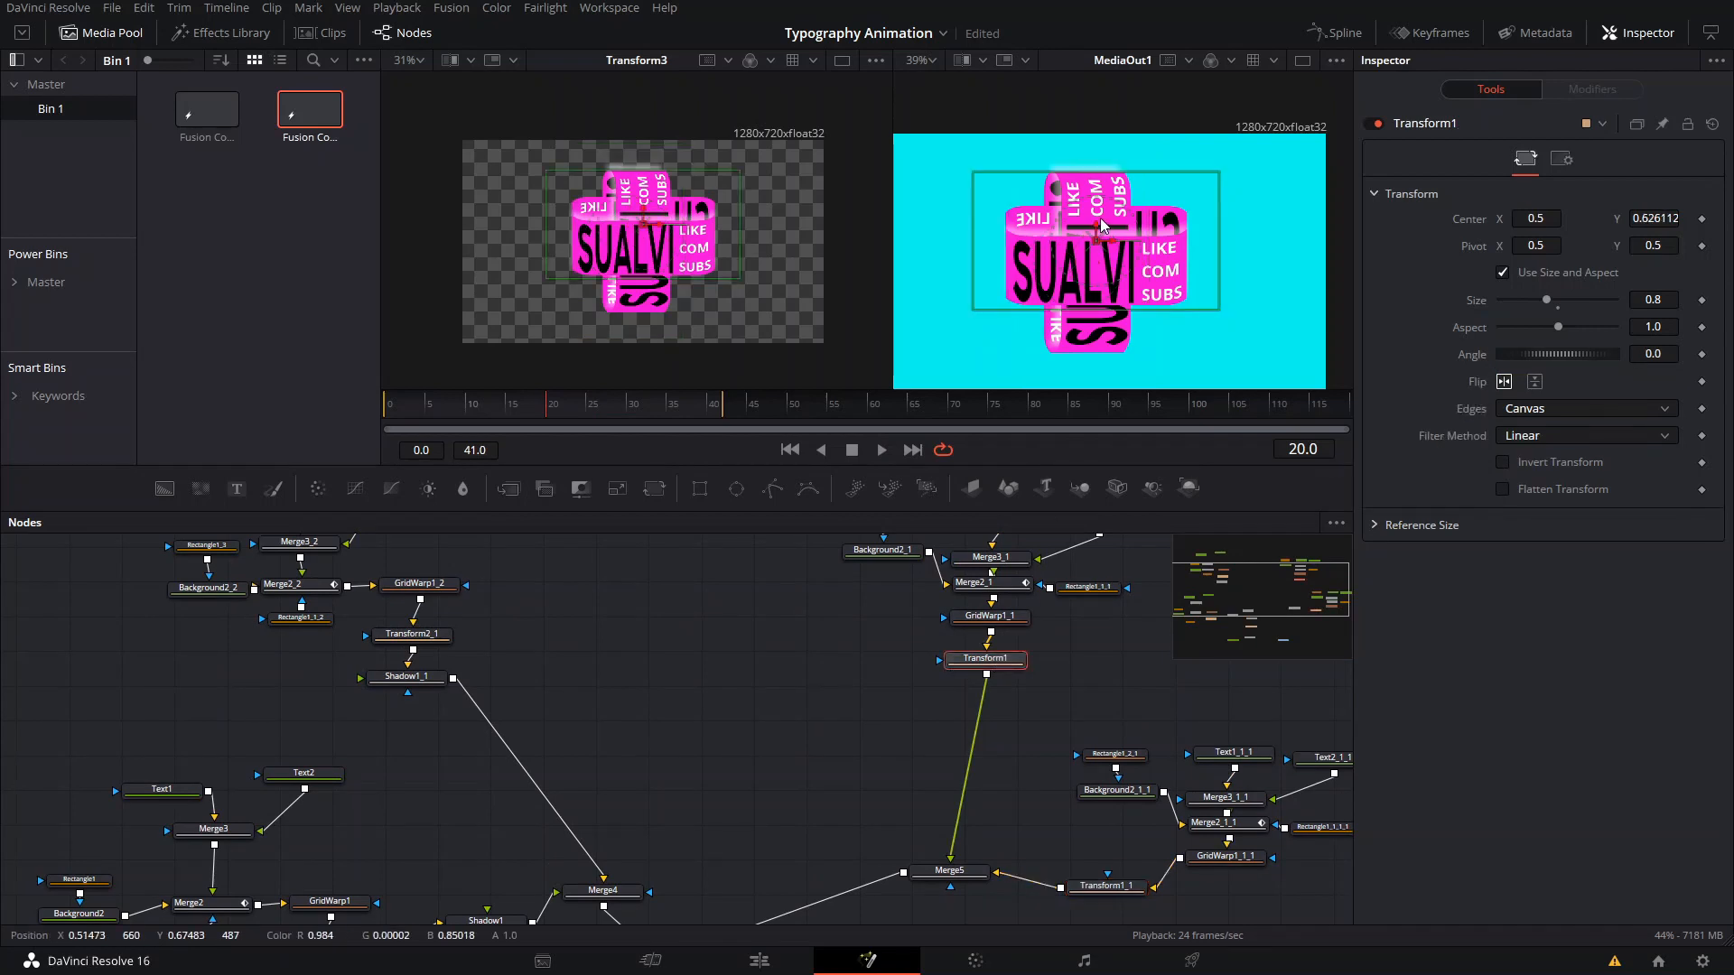
drag(1097, 232, 1094, 243)
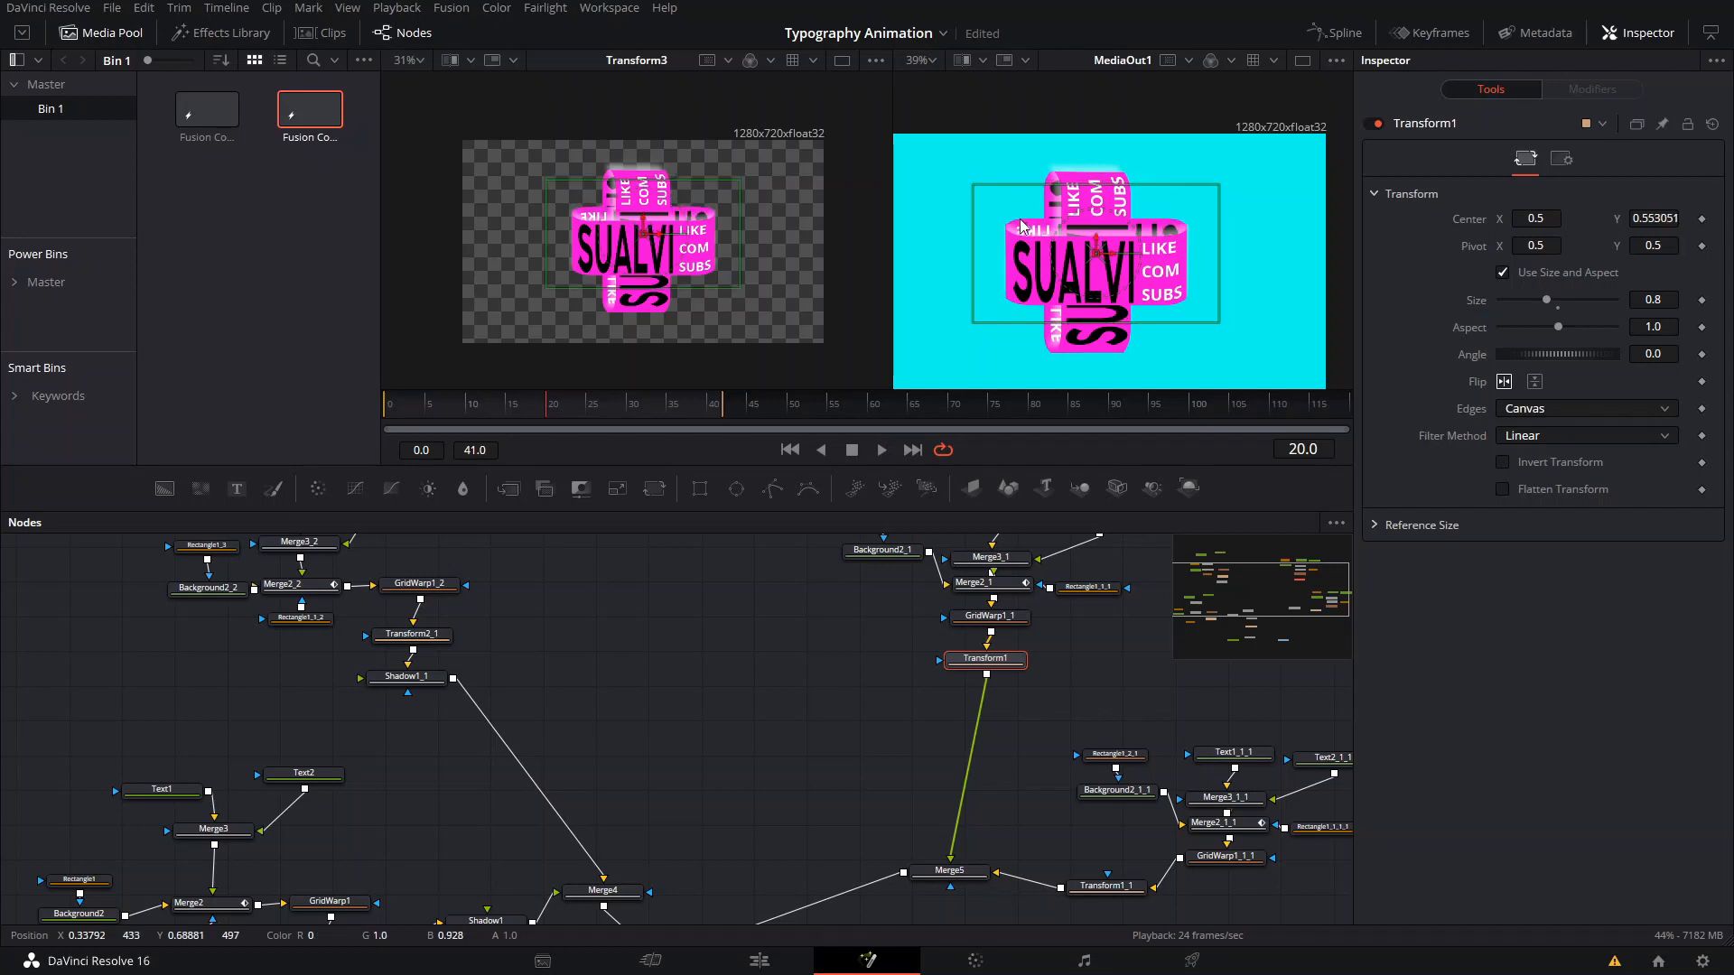
Fine-tune the horizontal rear banner's vertical position against the front banner's corner, nudging Transform1's center to Y 0.528051.
scroll(1188, 309, up, 6)
drag(1038, 180, 1093, 263)
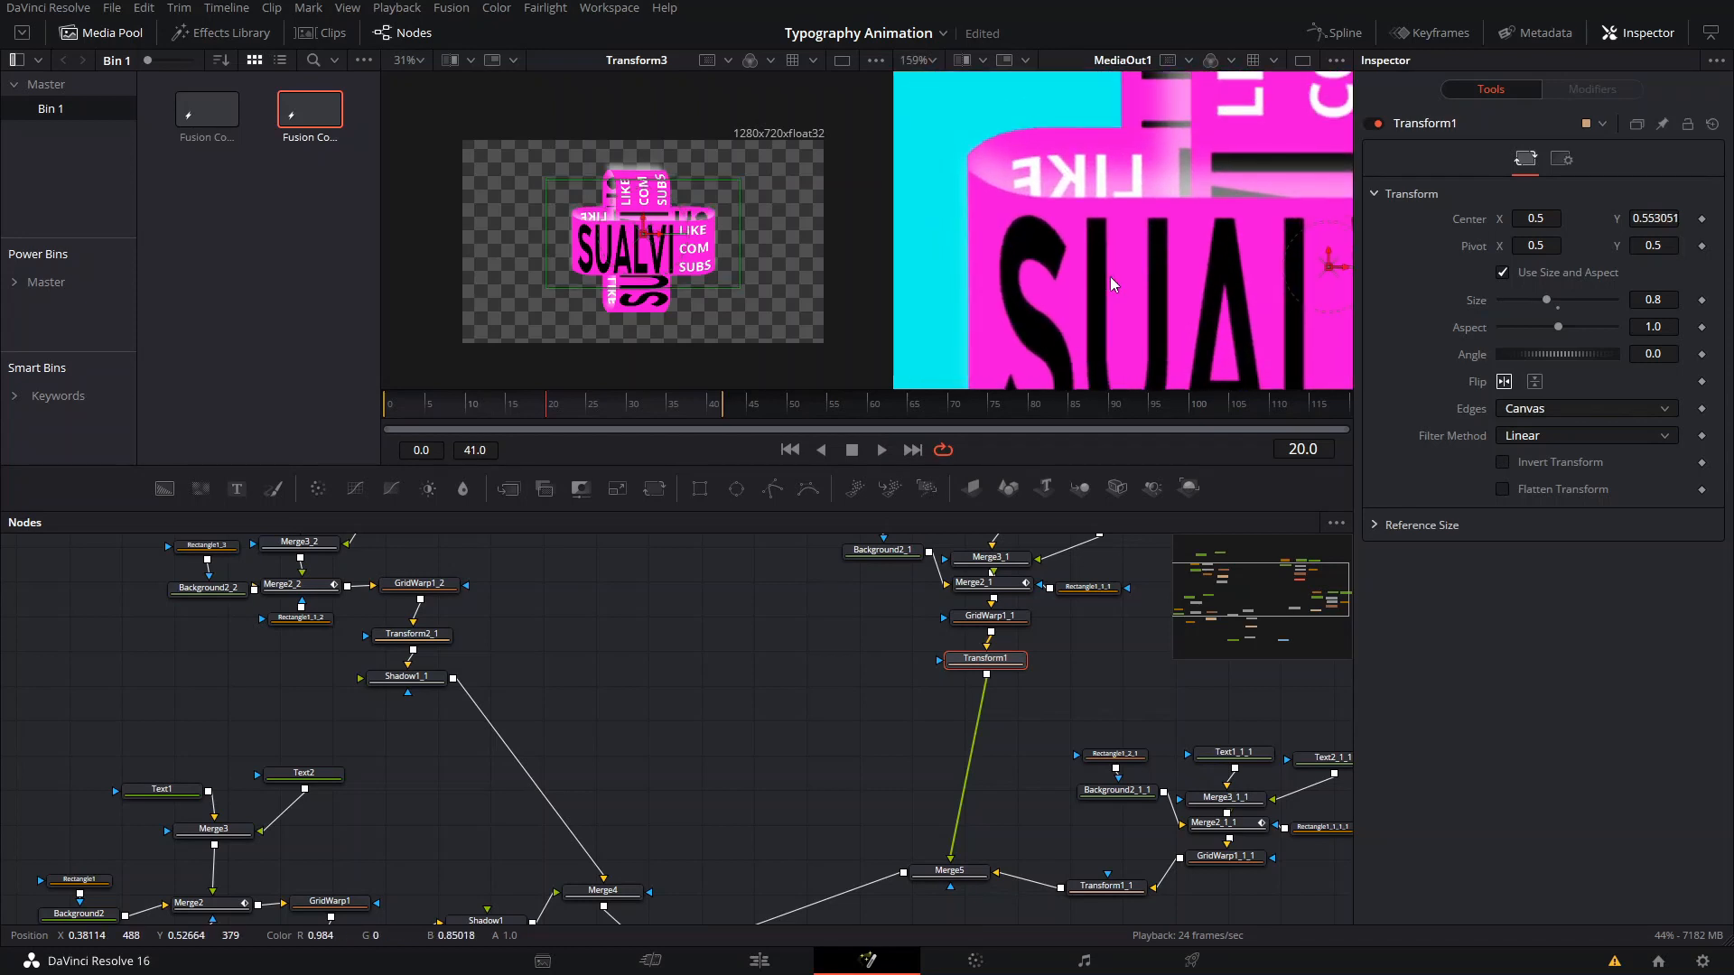
scroll(973, 225, up, 2)
drag(990, 208, 1016, 341)
scroll(1022, 305, up, 2)
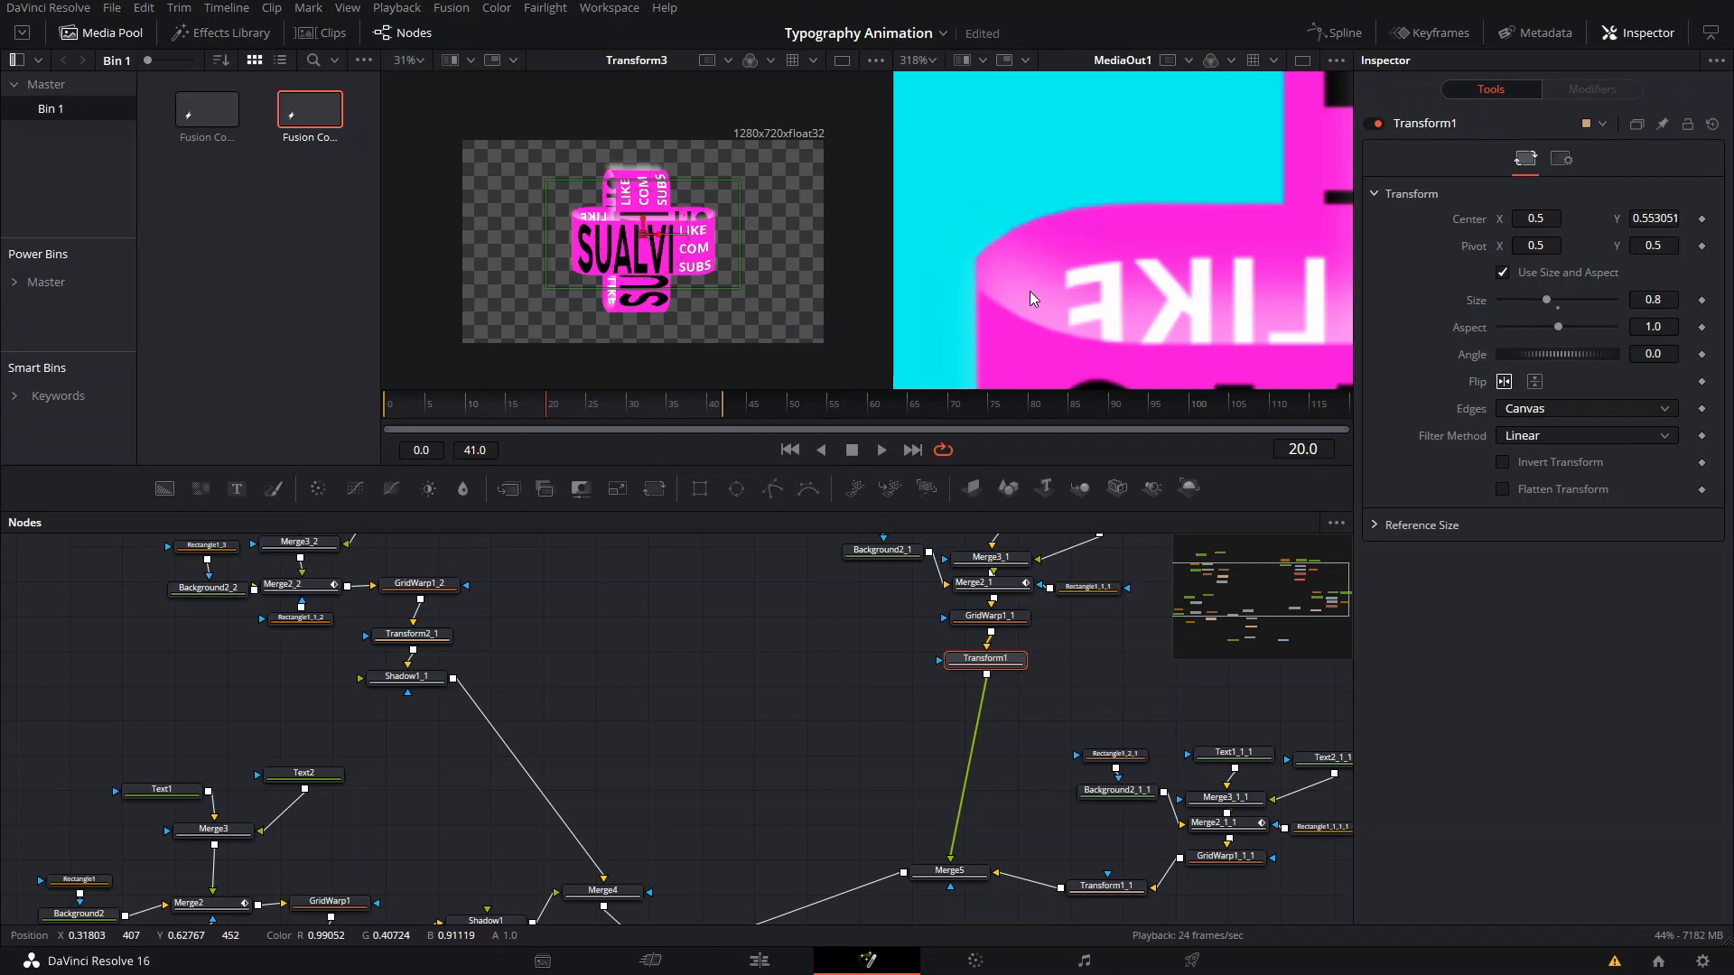
key(Down)
key(Down)
key(Down)
key(Down)
key(Down)
key(Down)
key(Down)
key(Down)
key(Down)
key(Down)
key(Down)
key(Down)
key(Down)
key(Down)
key(Down)
key(Down)
key(Down)
key(Down)
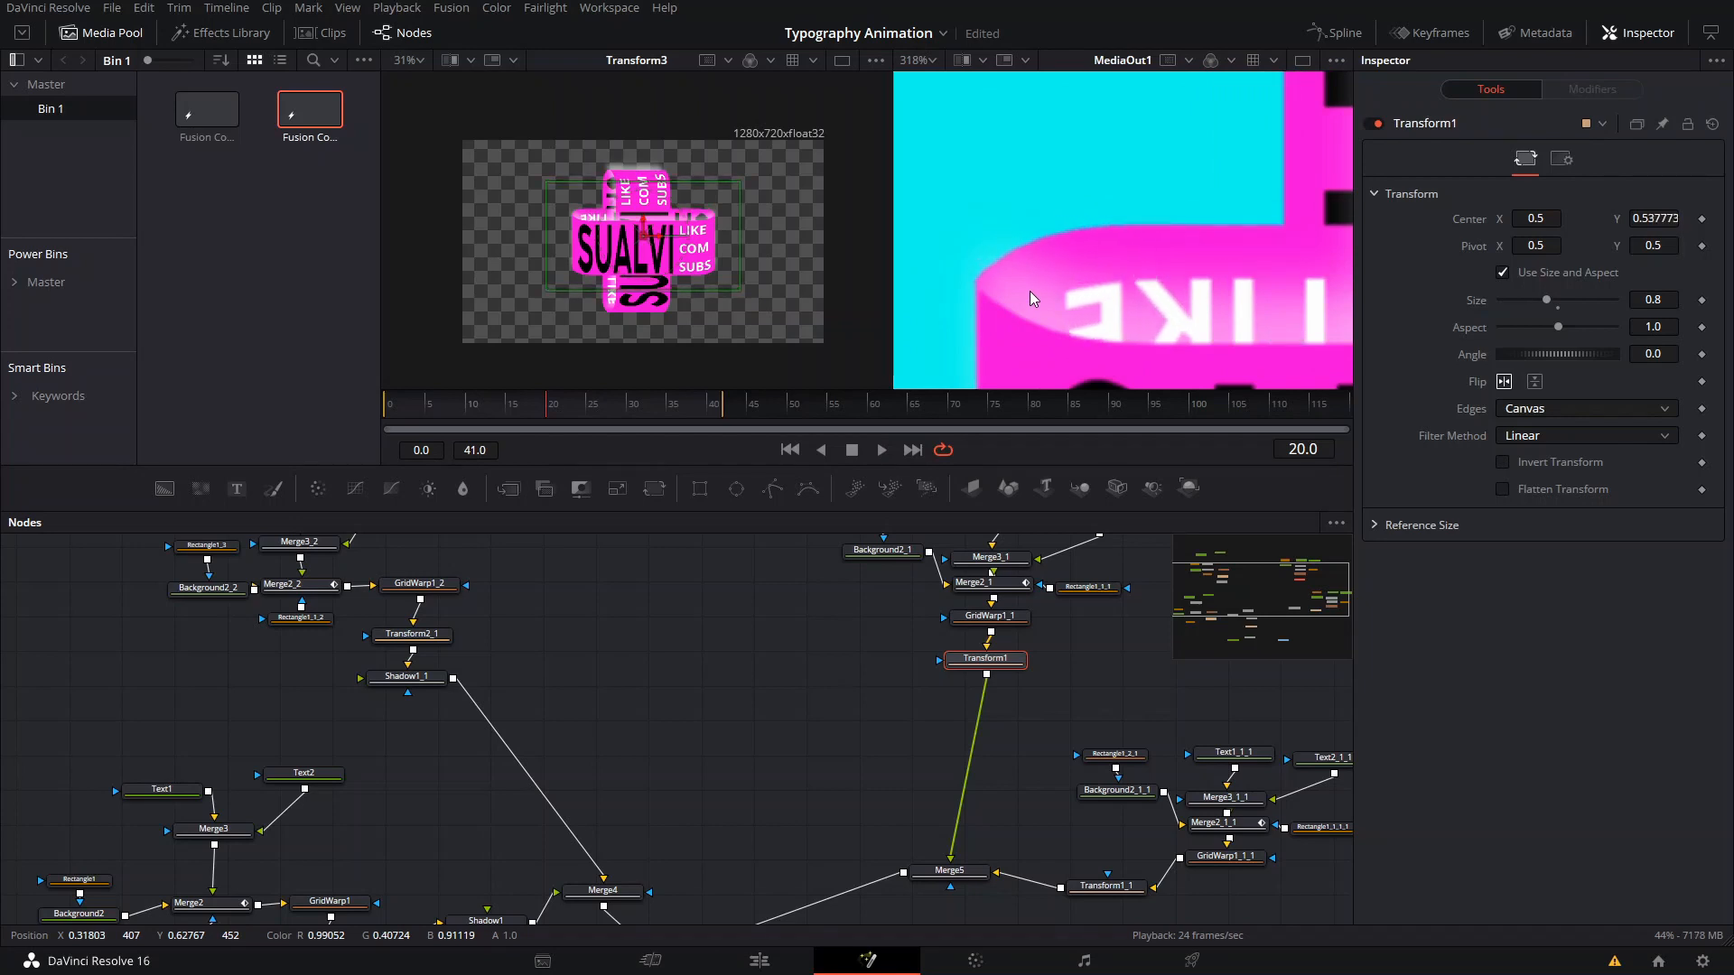
key(Down)
key(Down)
key(Down)
key(Down)
key(Down)
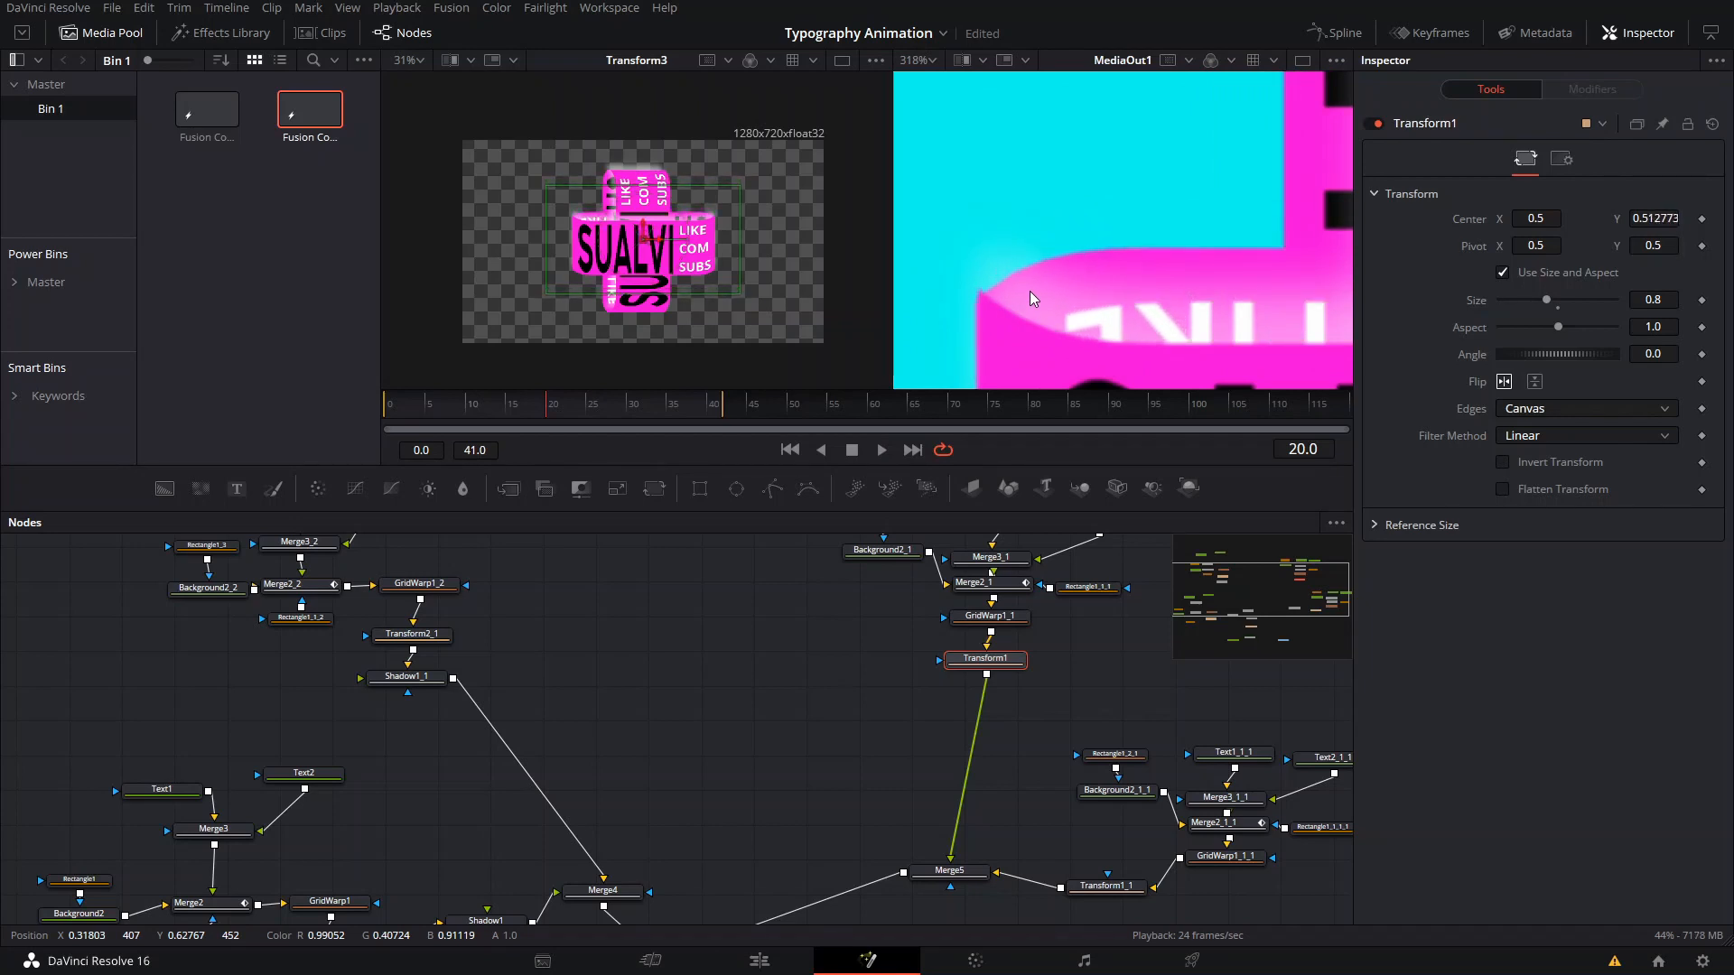
key(Up)
key(Up)
key(Up)
key(Up)
key(Up)
key(Up)
key(Up)
key(Up)
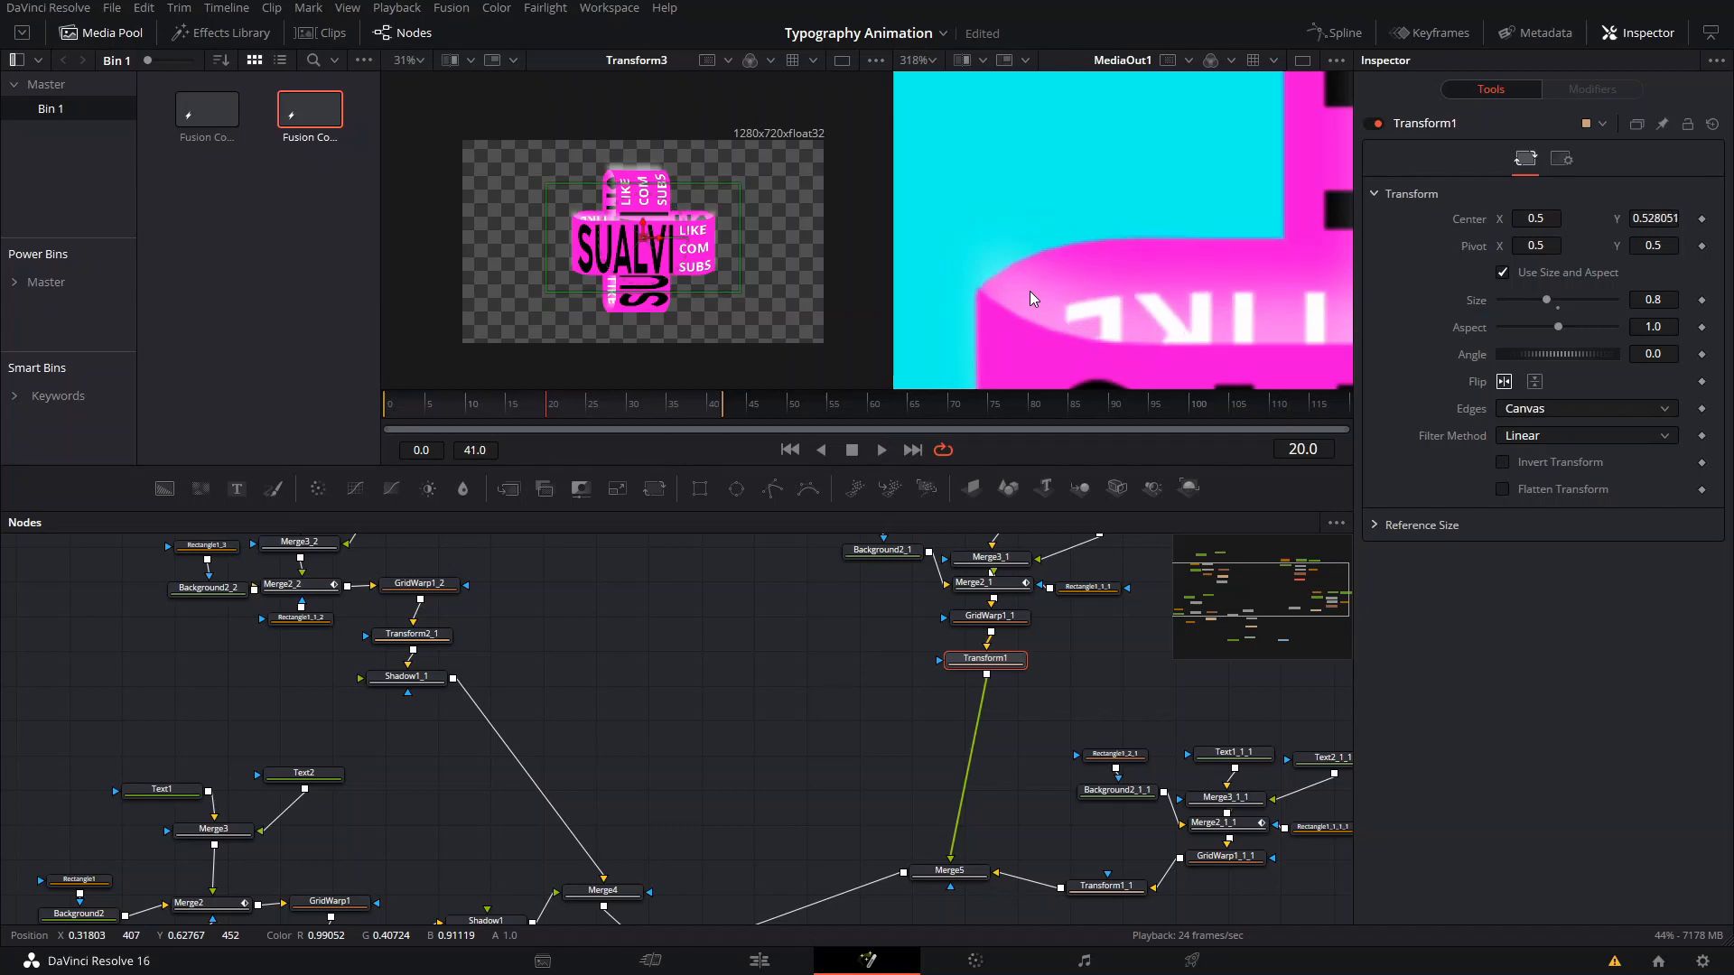
Nudge the horizontal rear banner up to meet the front banner's corner, setting Transform1's center to Y 0.534995.
key(Up)
key(Up)
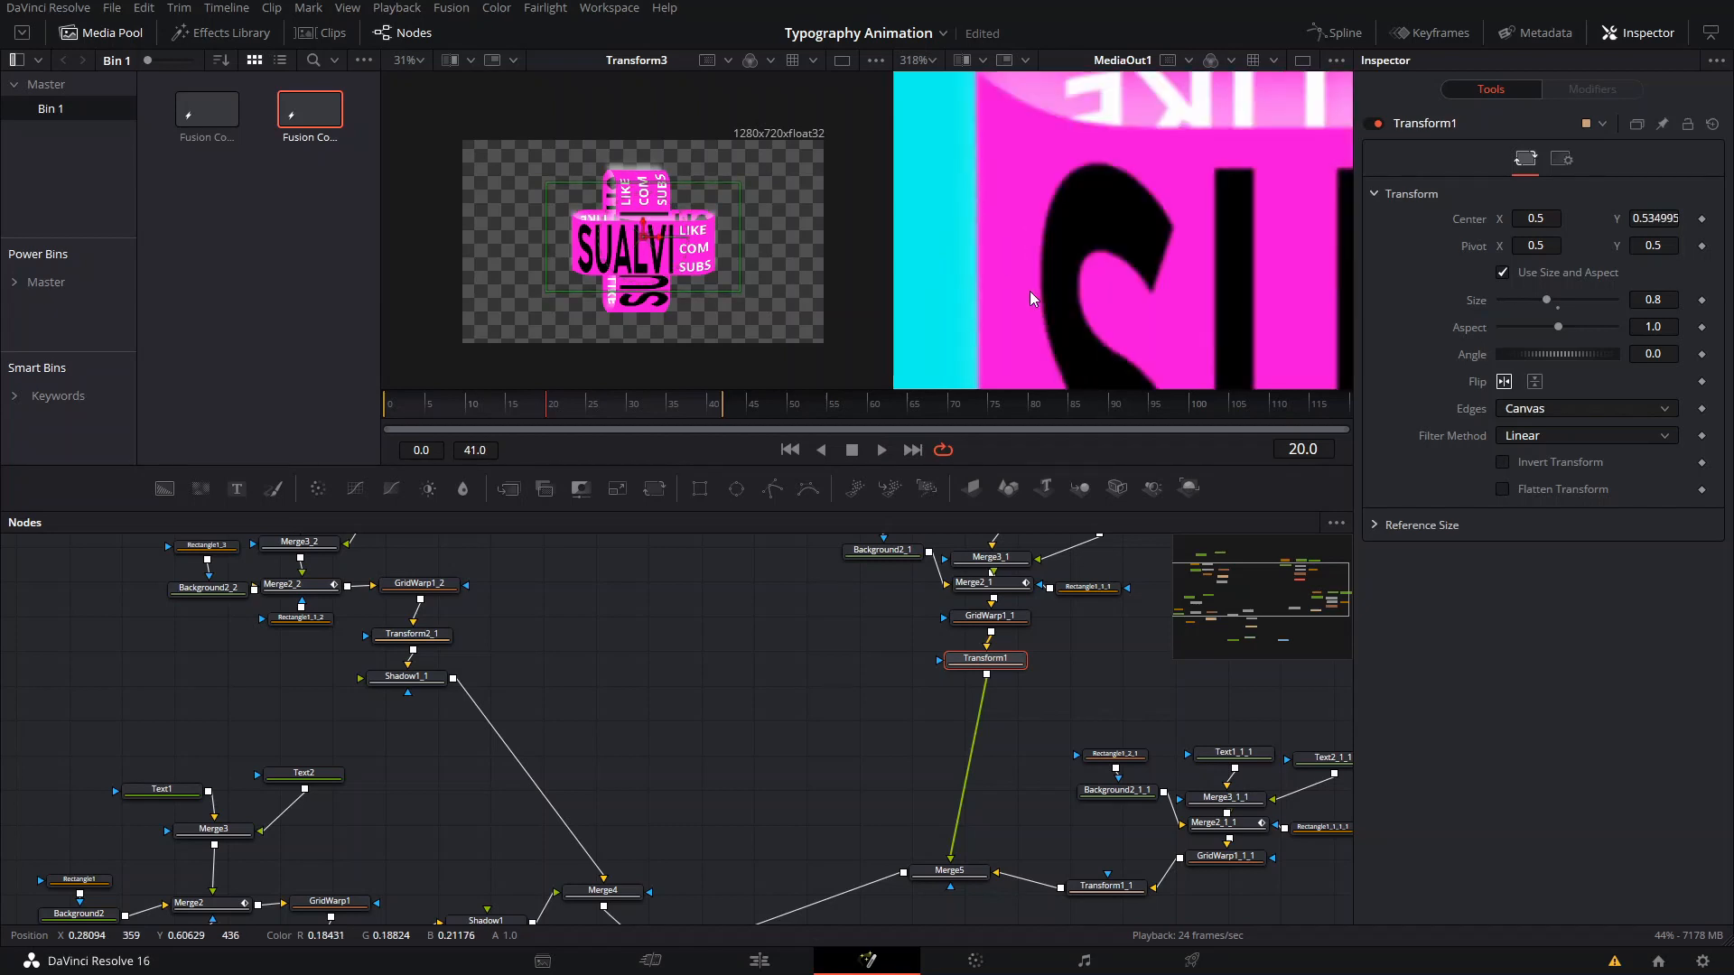
scroll(1029, 291, down, 8)
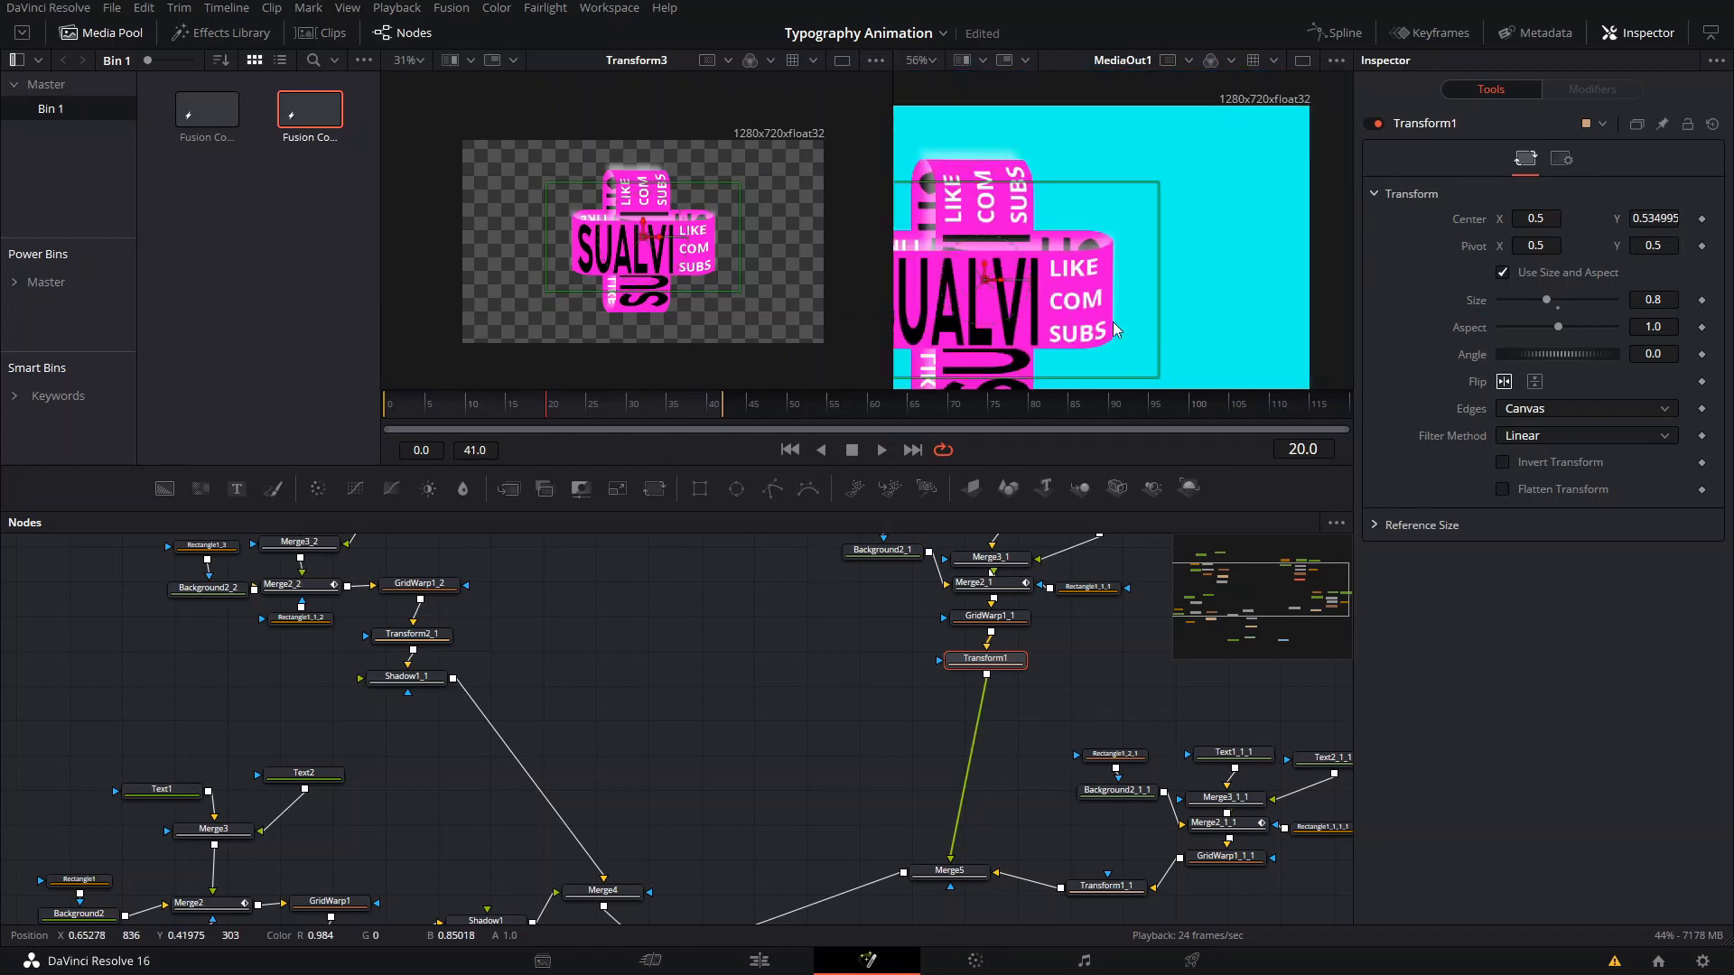
scroll(1106, 866, down, 1)
Shift the vertical rear banner by moving Transform1_1's center to X about 0.464 and Y about 0.511.
click(1106, 871)
click(1116, 776)
click(1088, 572)
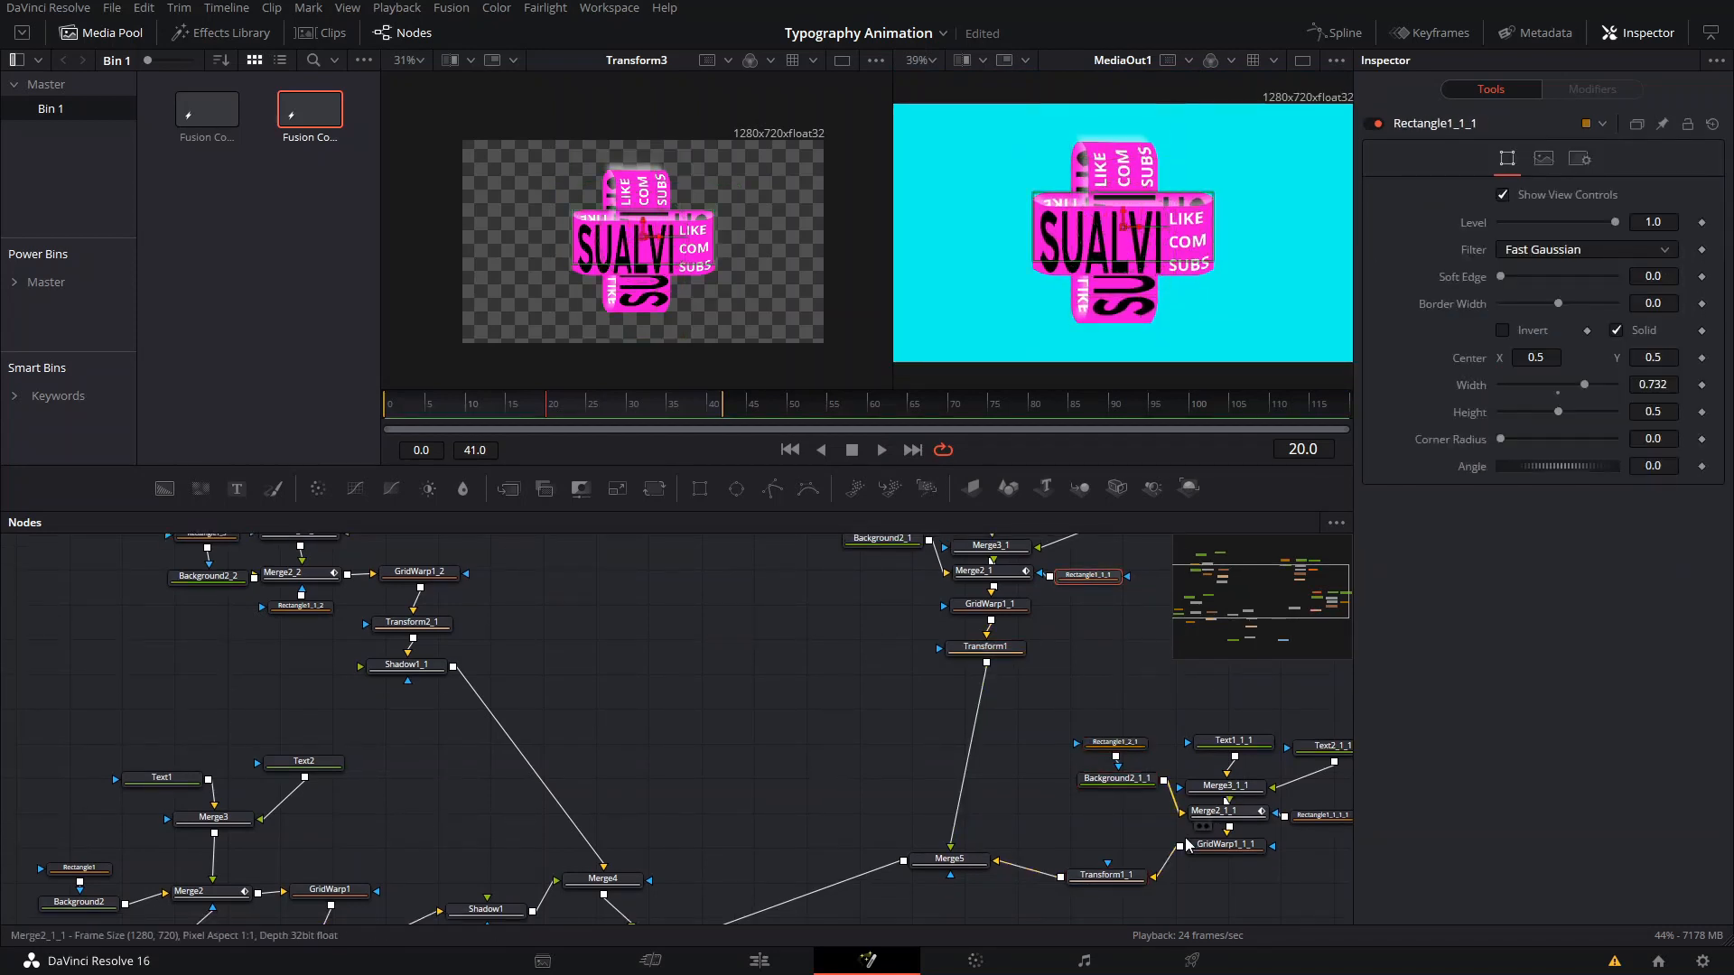
click(1121, 873)
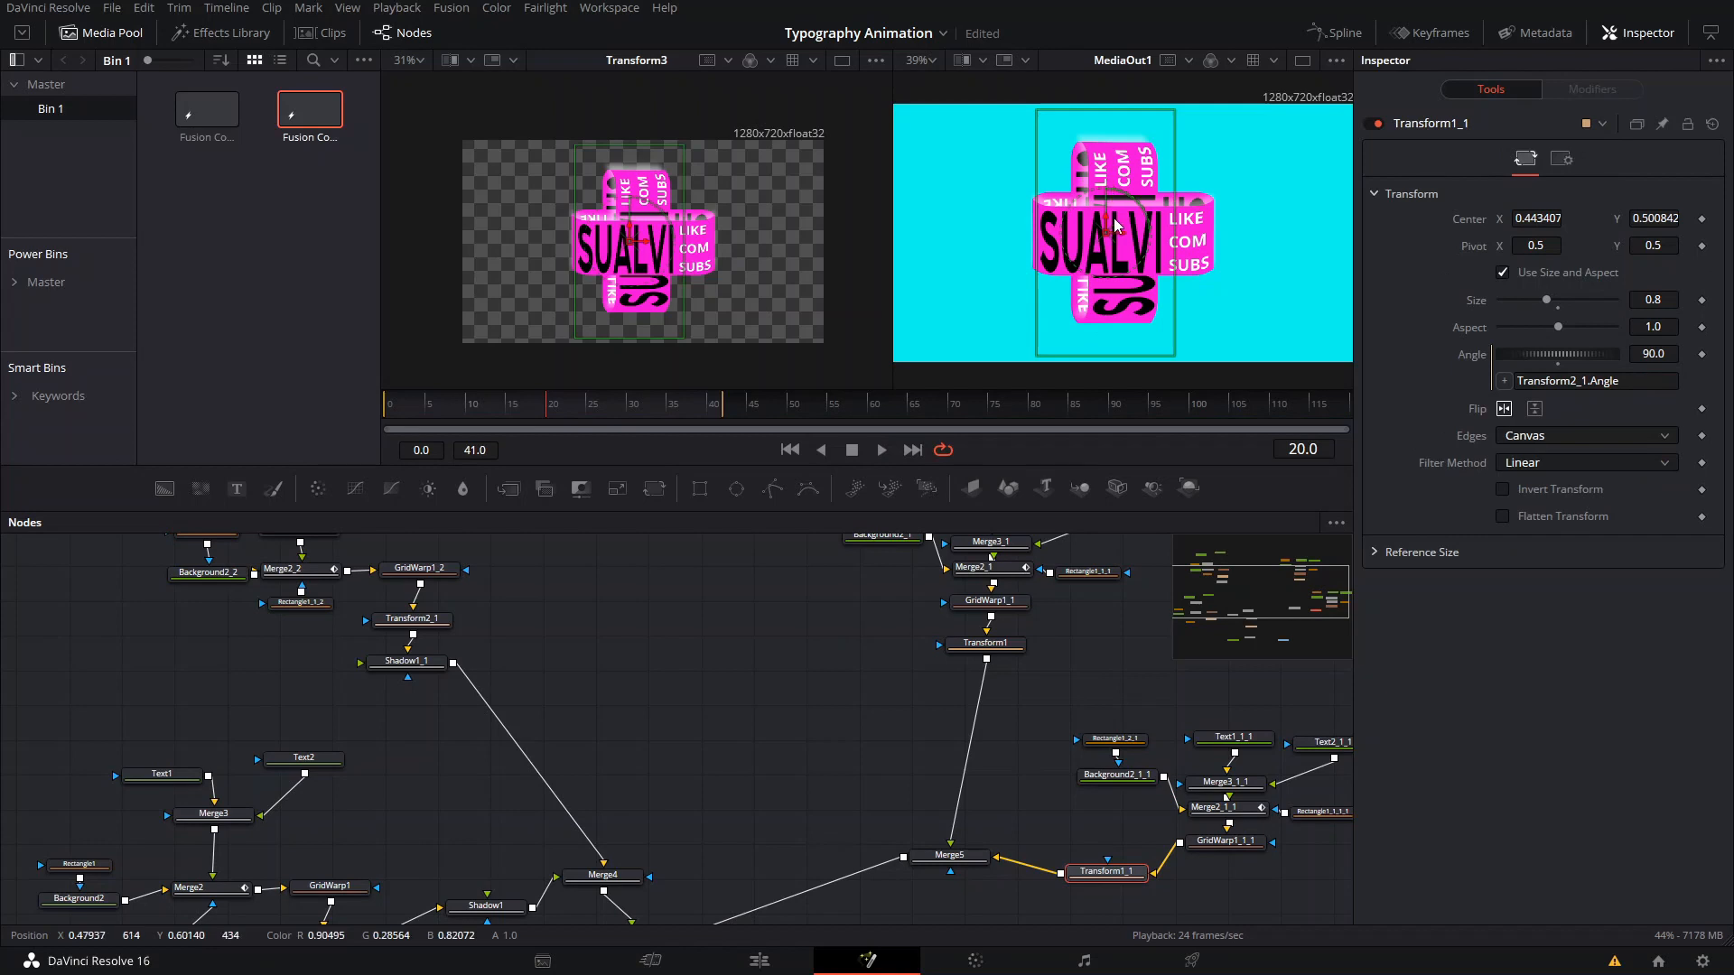
drag(1107, 218, 1133, 237)
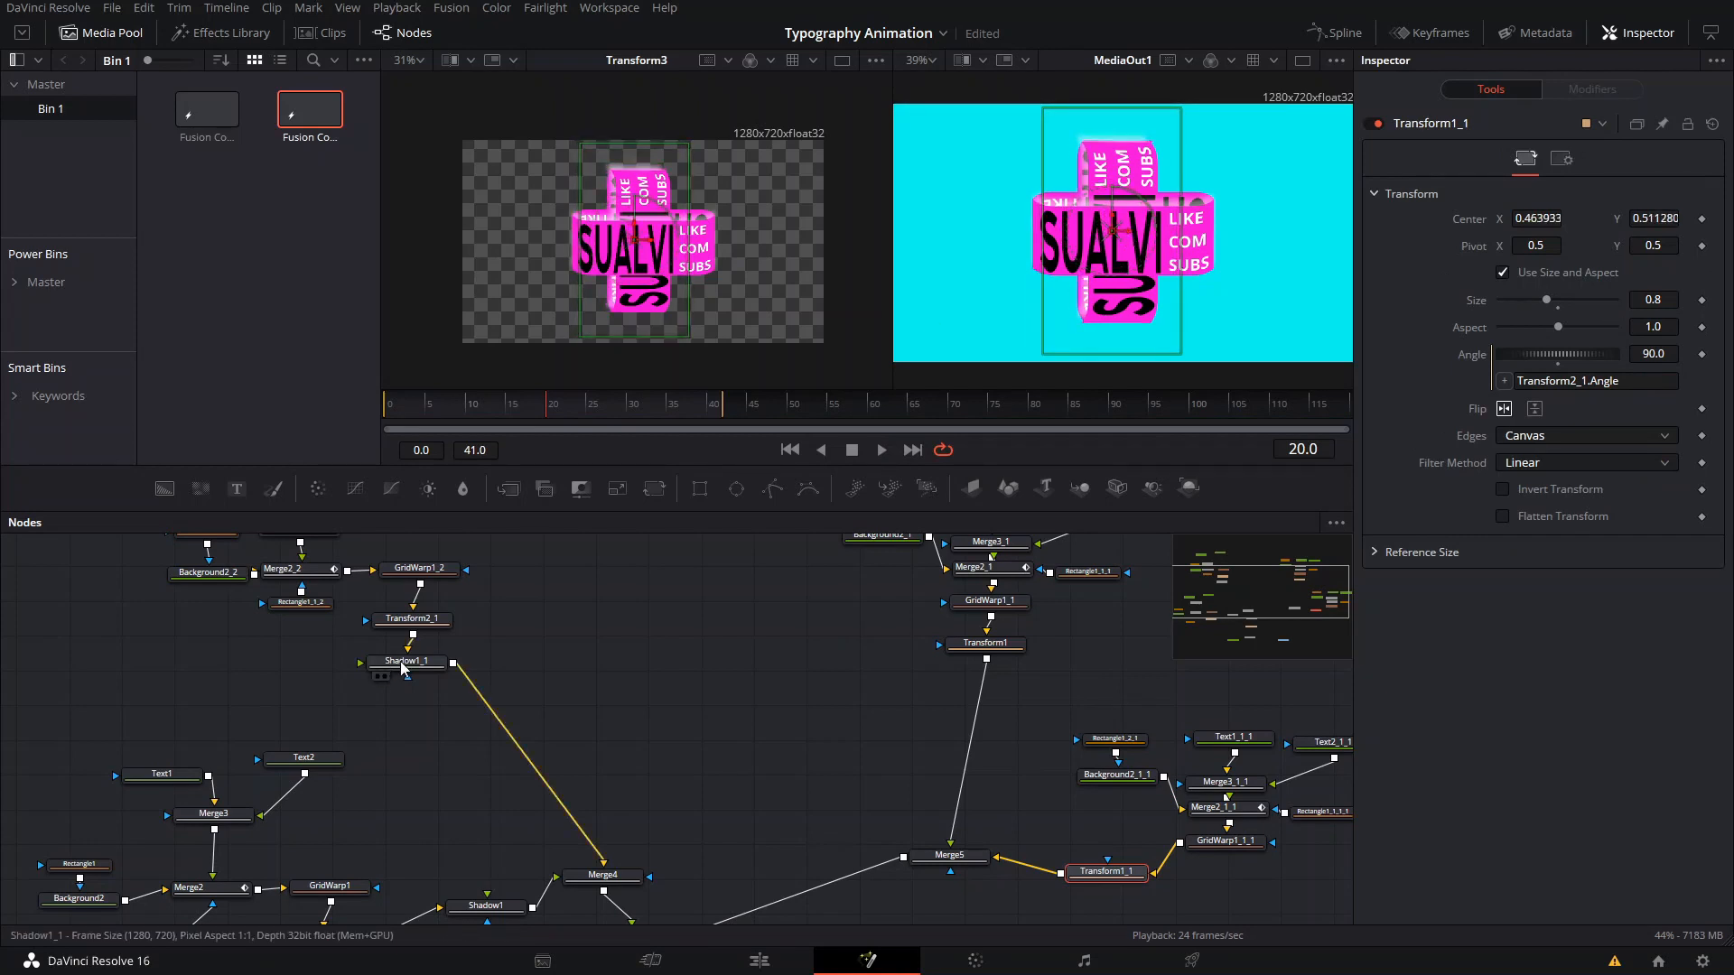
Reposition the vertical front banner by moving Transform2_1's center to X about 0.523 and Y about 0.511.
click(412, 619)
drag(1140, 242, 1151, 240)
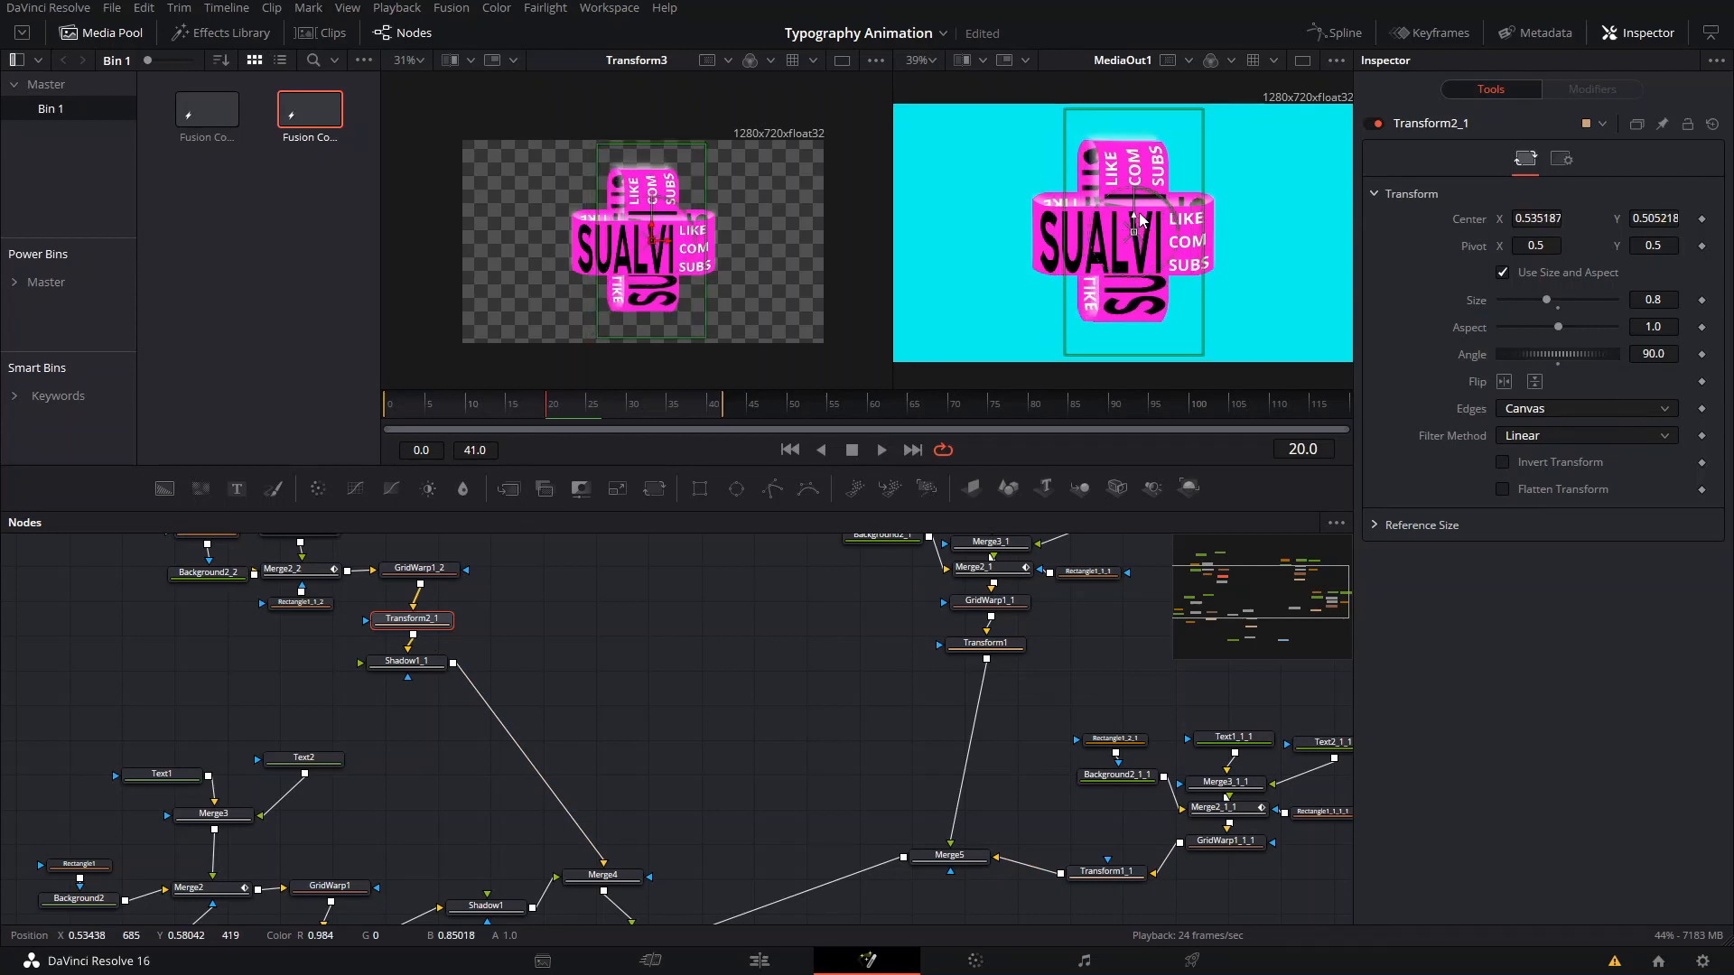
drag(1151, 226, 1145, 229)
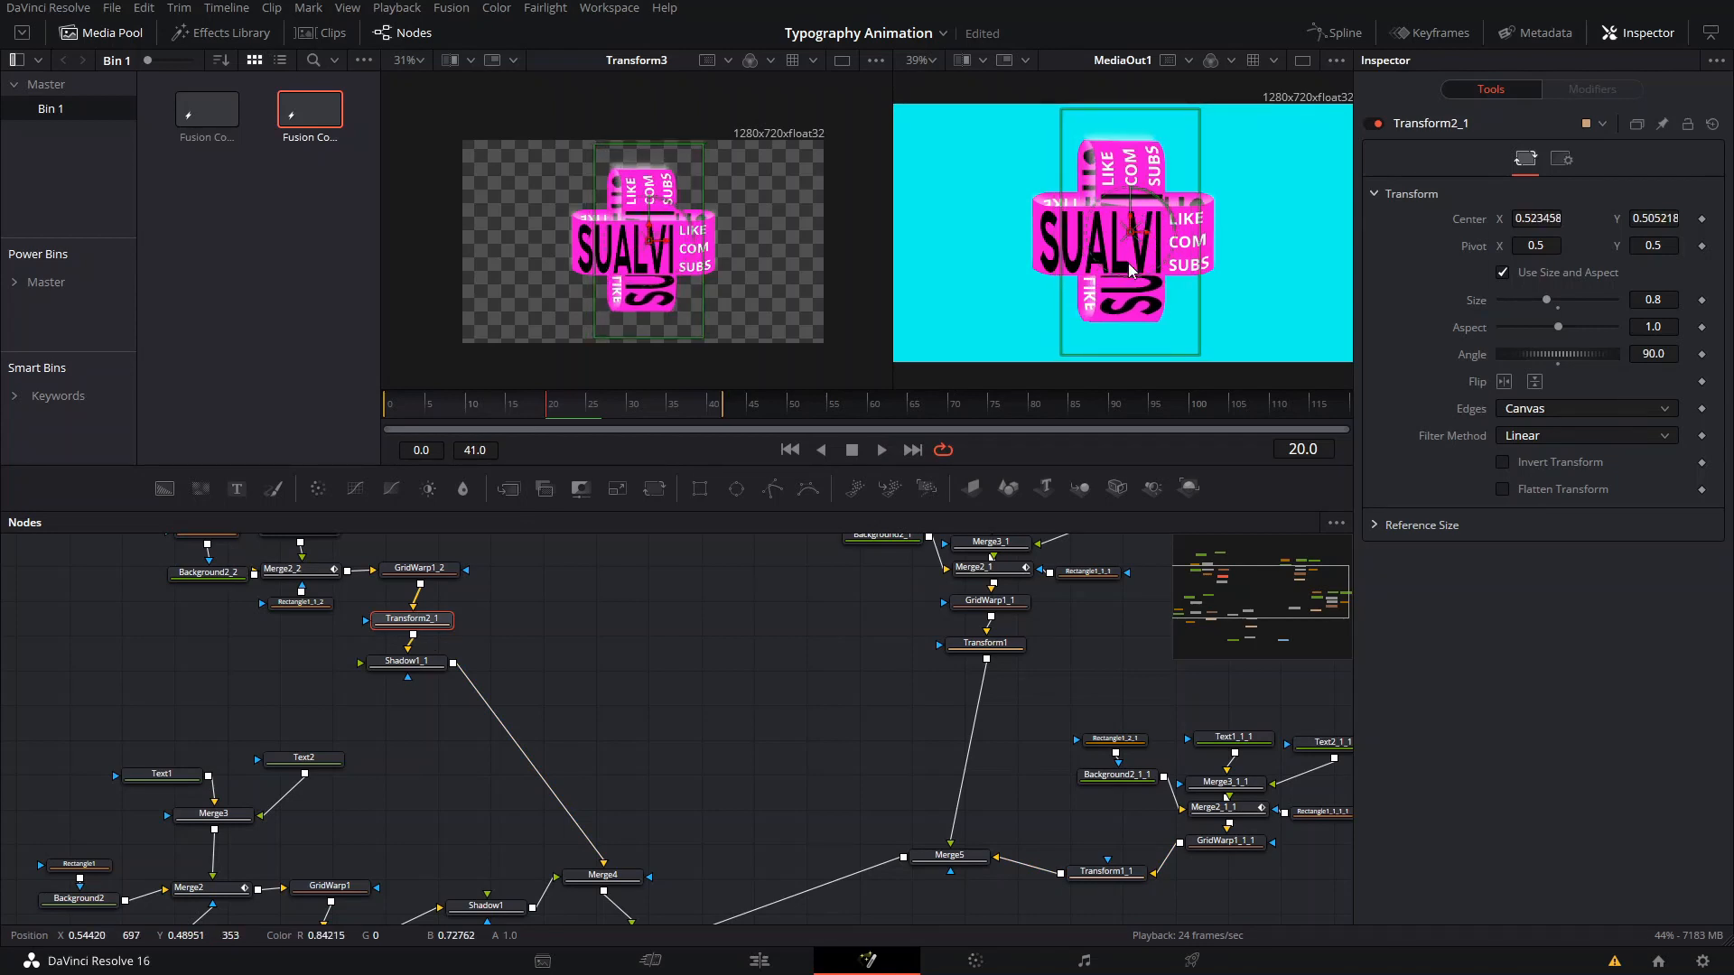
scroll(1138, 289, up, 5)
drag(1141, 128, 1141, 125)
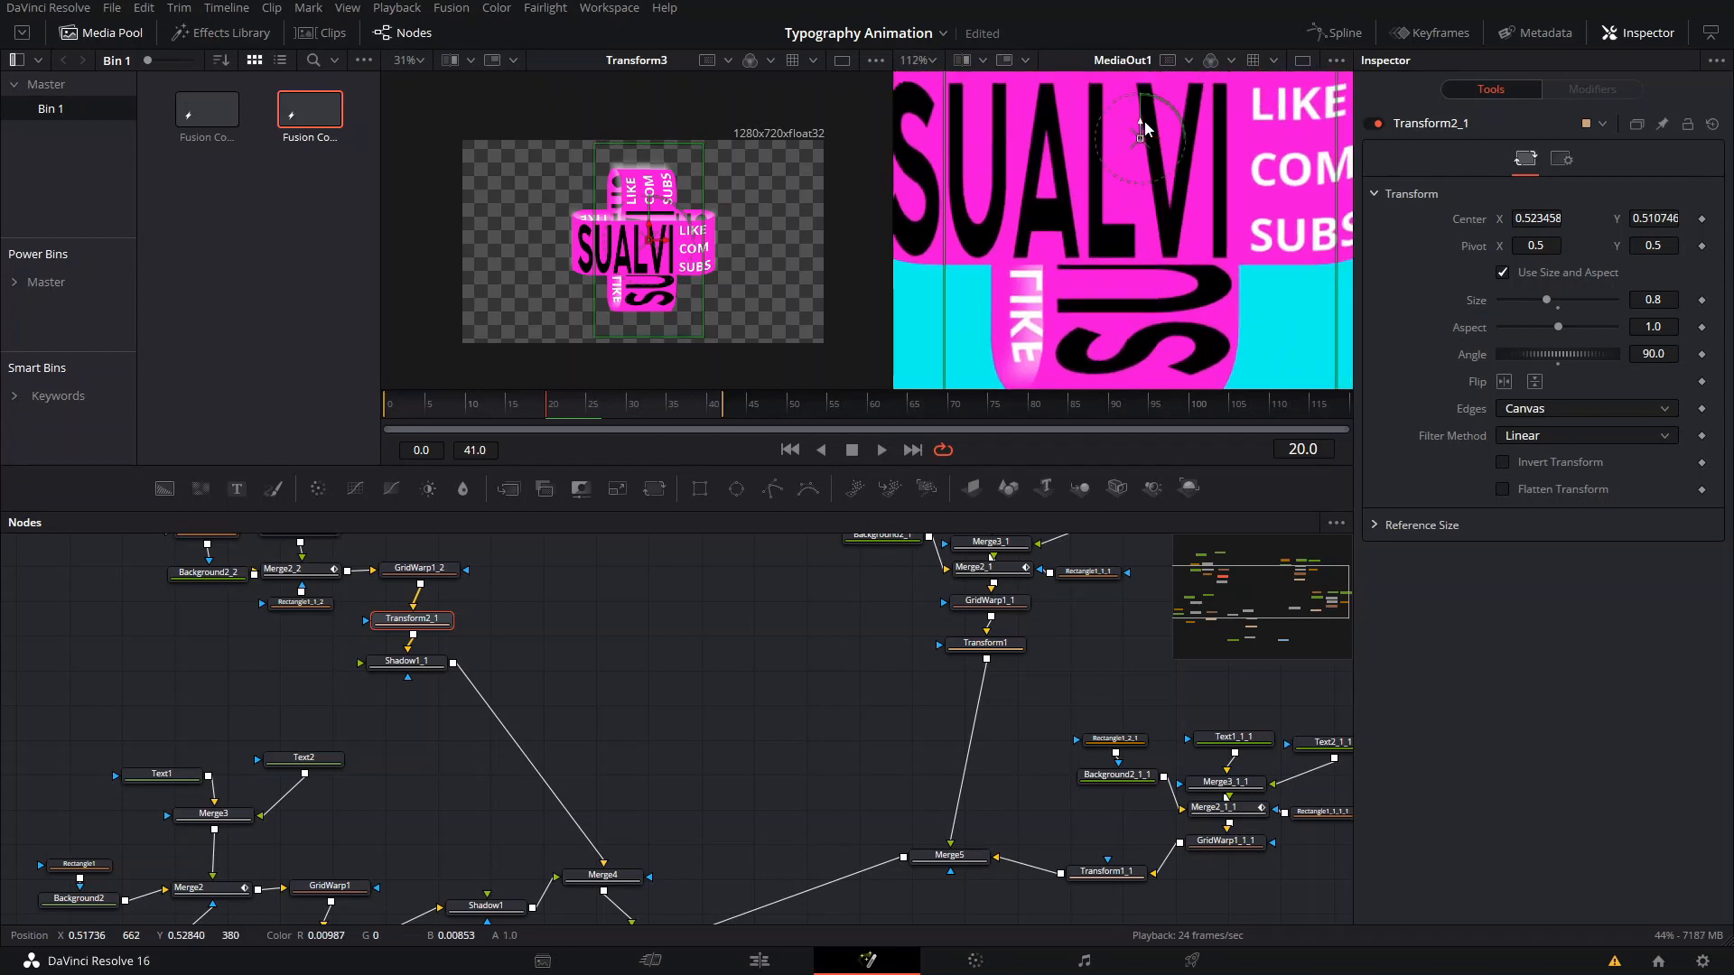
Line up the vertical front banner with its rear banner by moving Transform2_1's center to X about 0.509.
drag(1116, 230, 1127, 213)
scroll(1166, 132, up, 4)
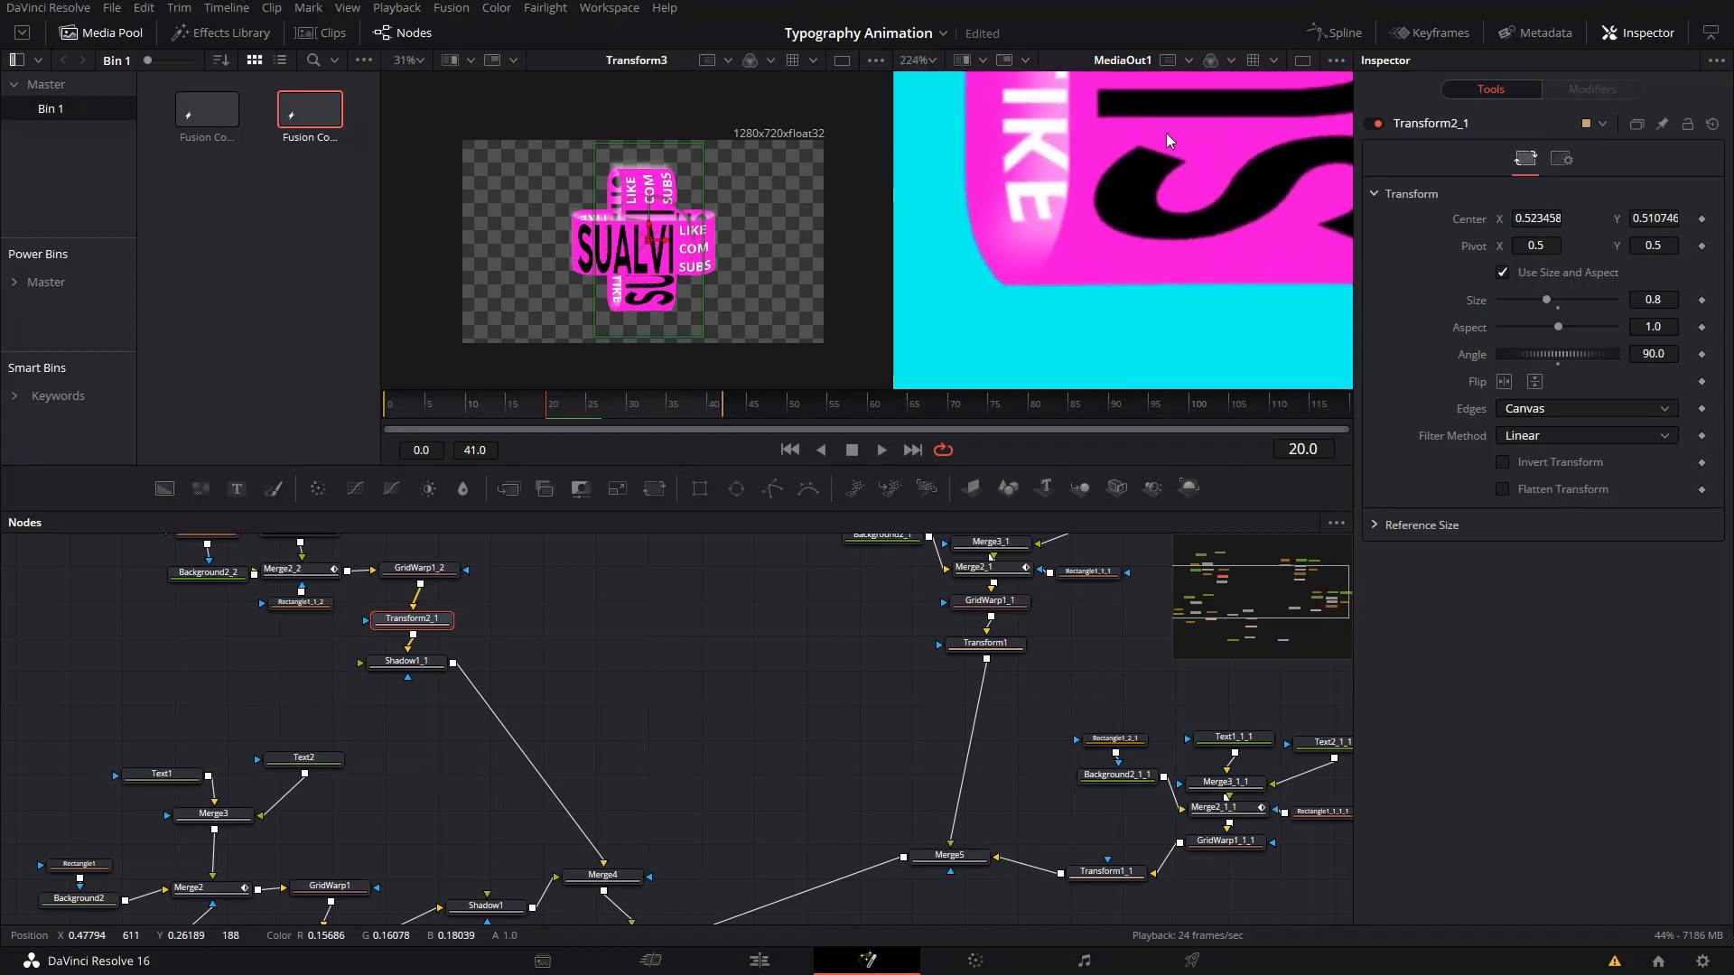
drag(1167, 137, 1156, 143)
key(ctrl+z)
scroll(1109, 327, down, 4)
drag(1106, 323, 1102, 336)
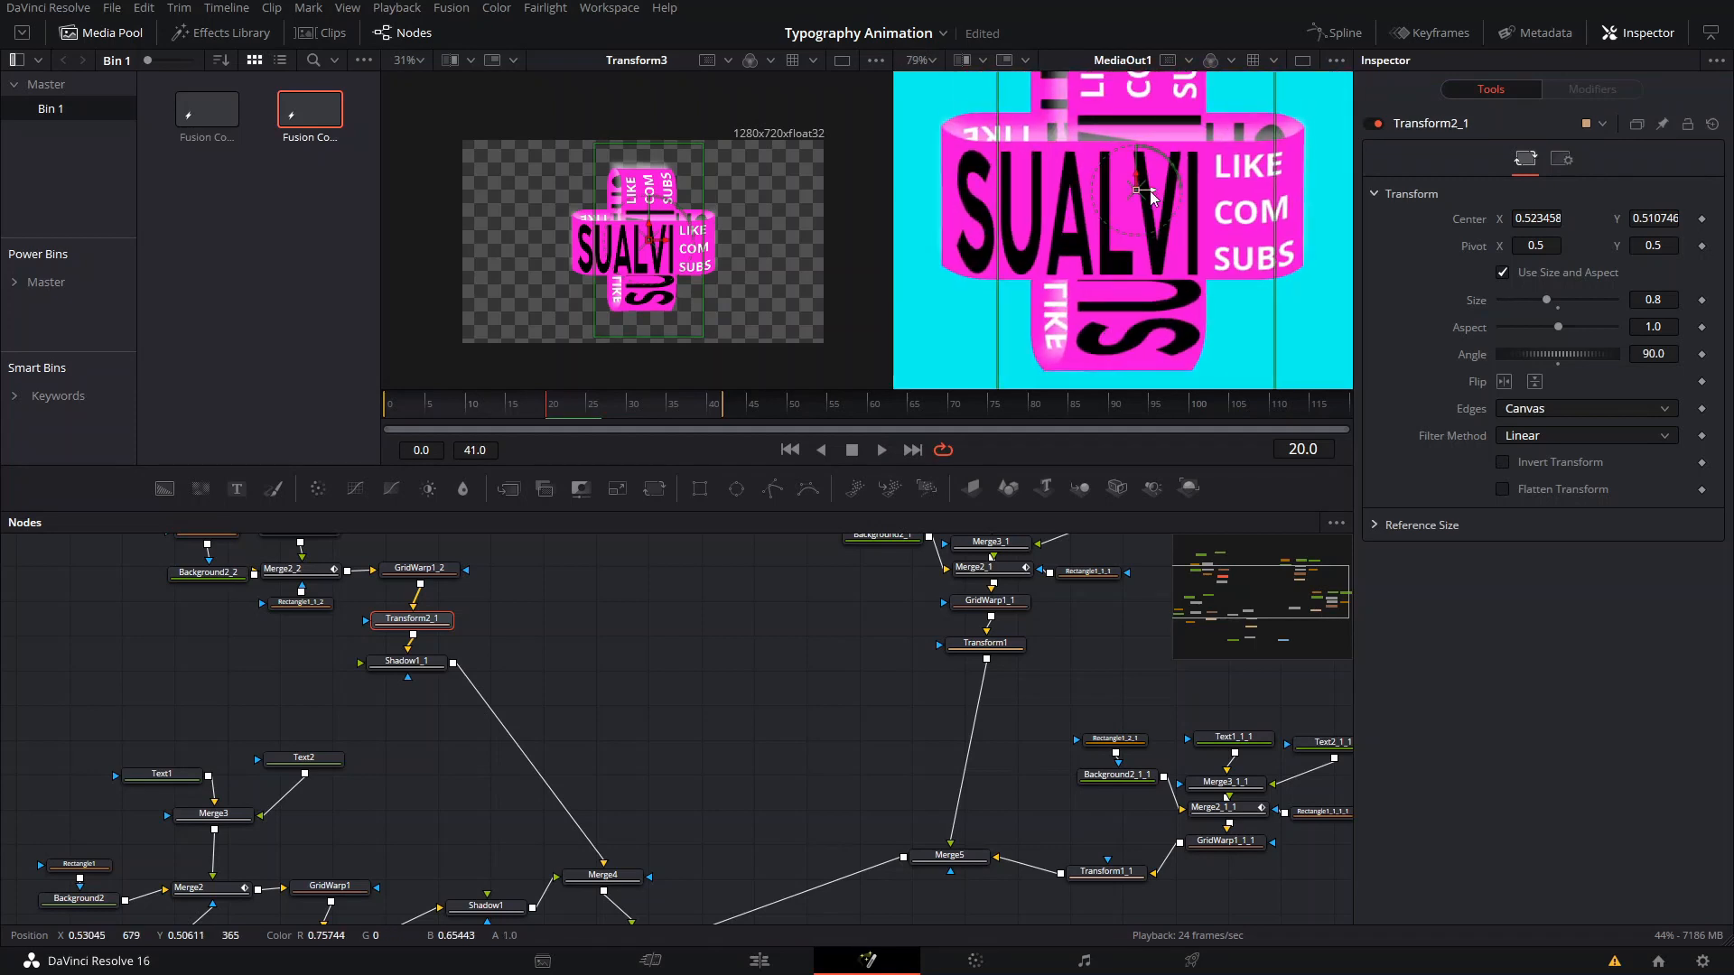
drag(1149, 192, 1141, 197)
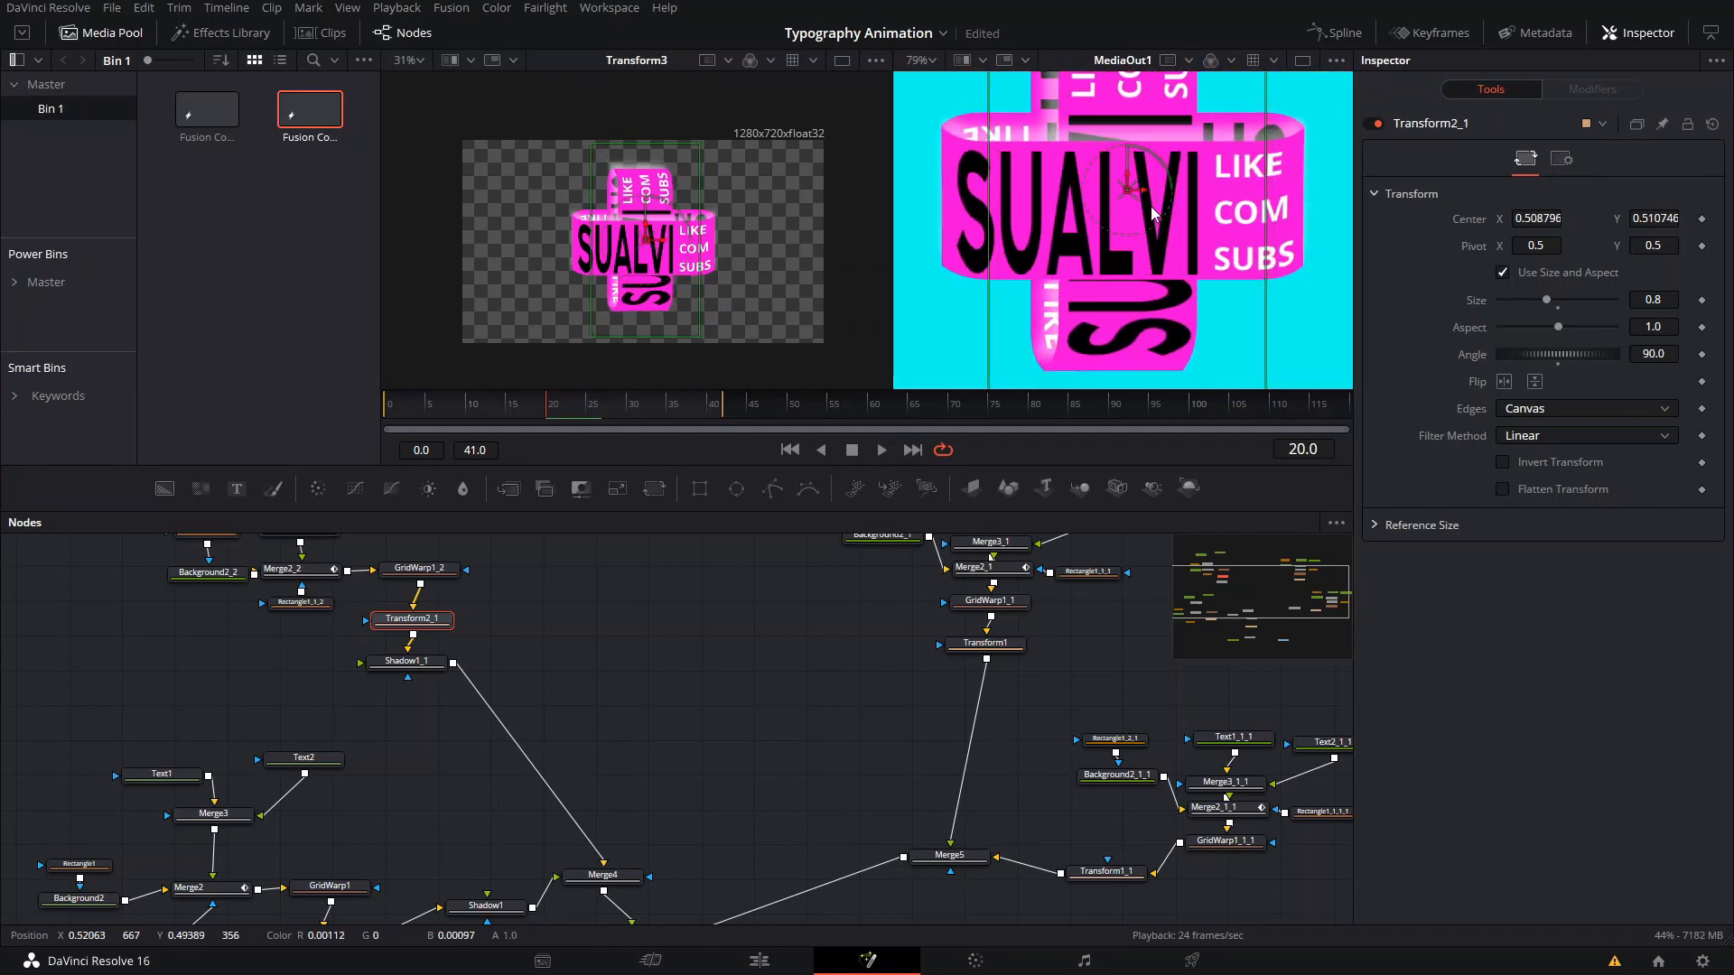
scroll(1152, 213, down, 3)
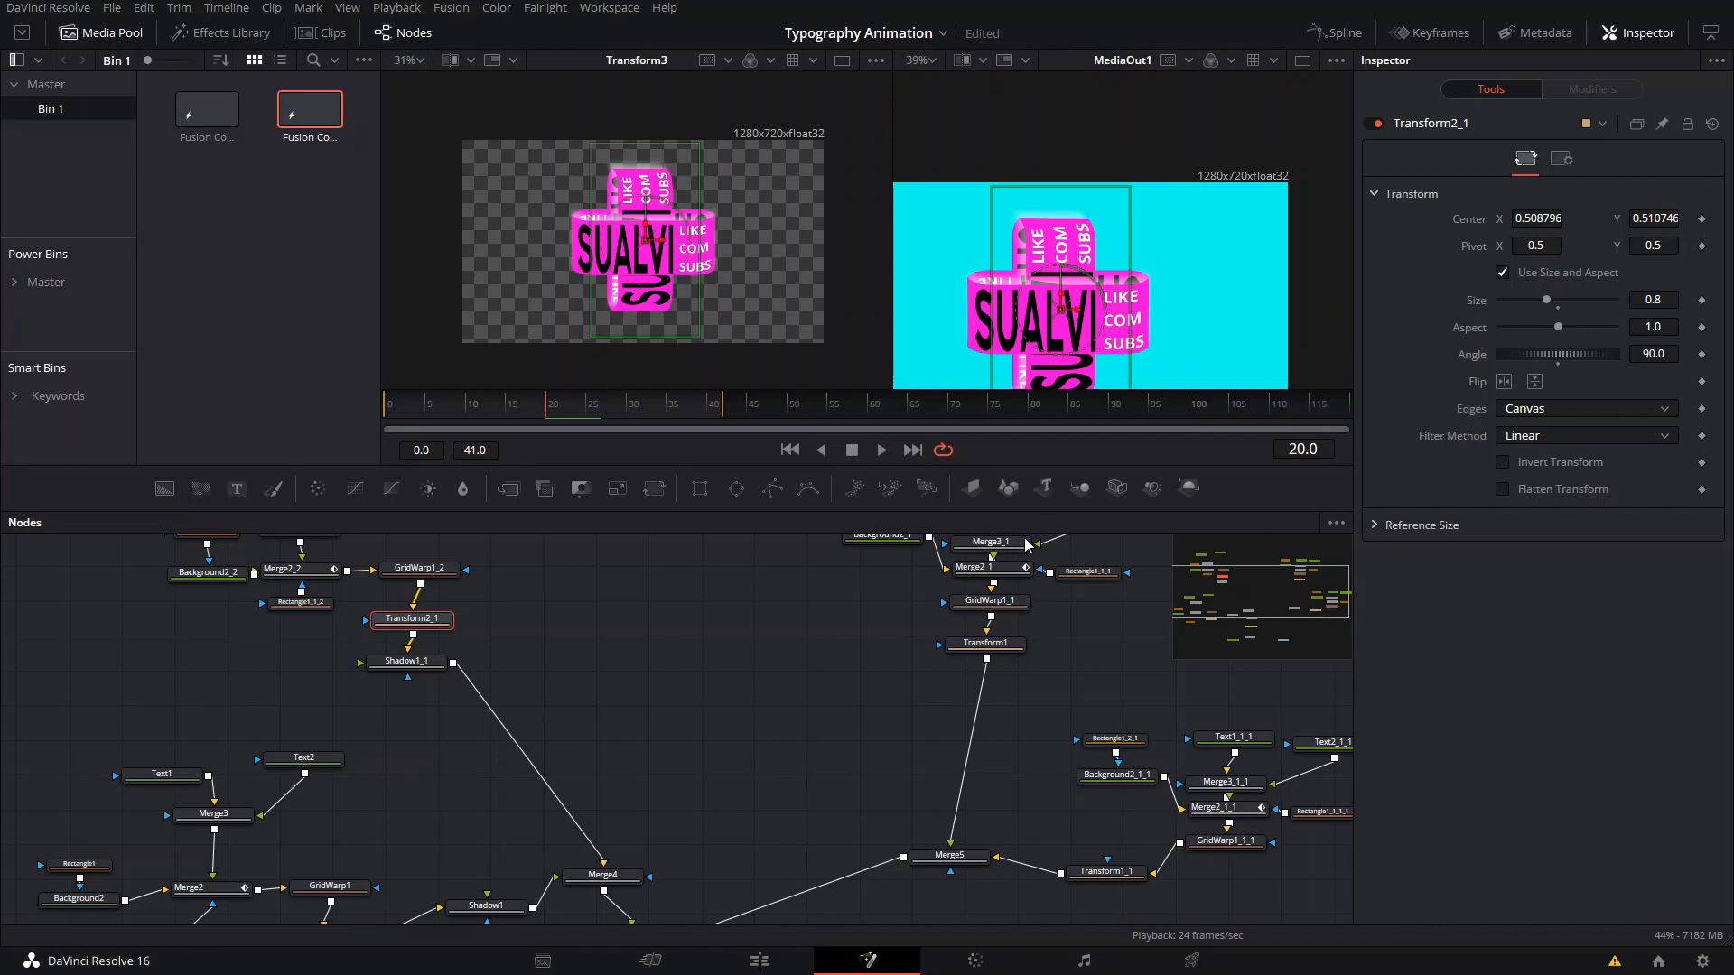
Play back the composition to check the aligned rings in motion.
click(681, 566)
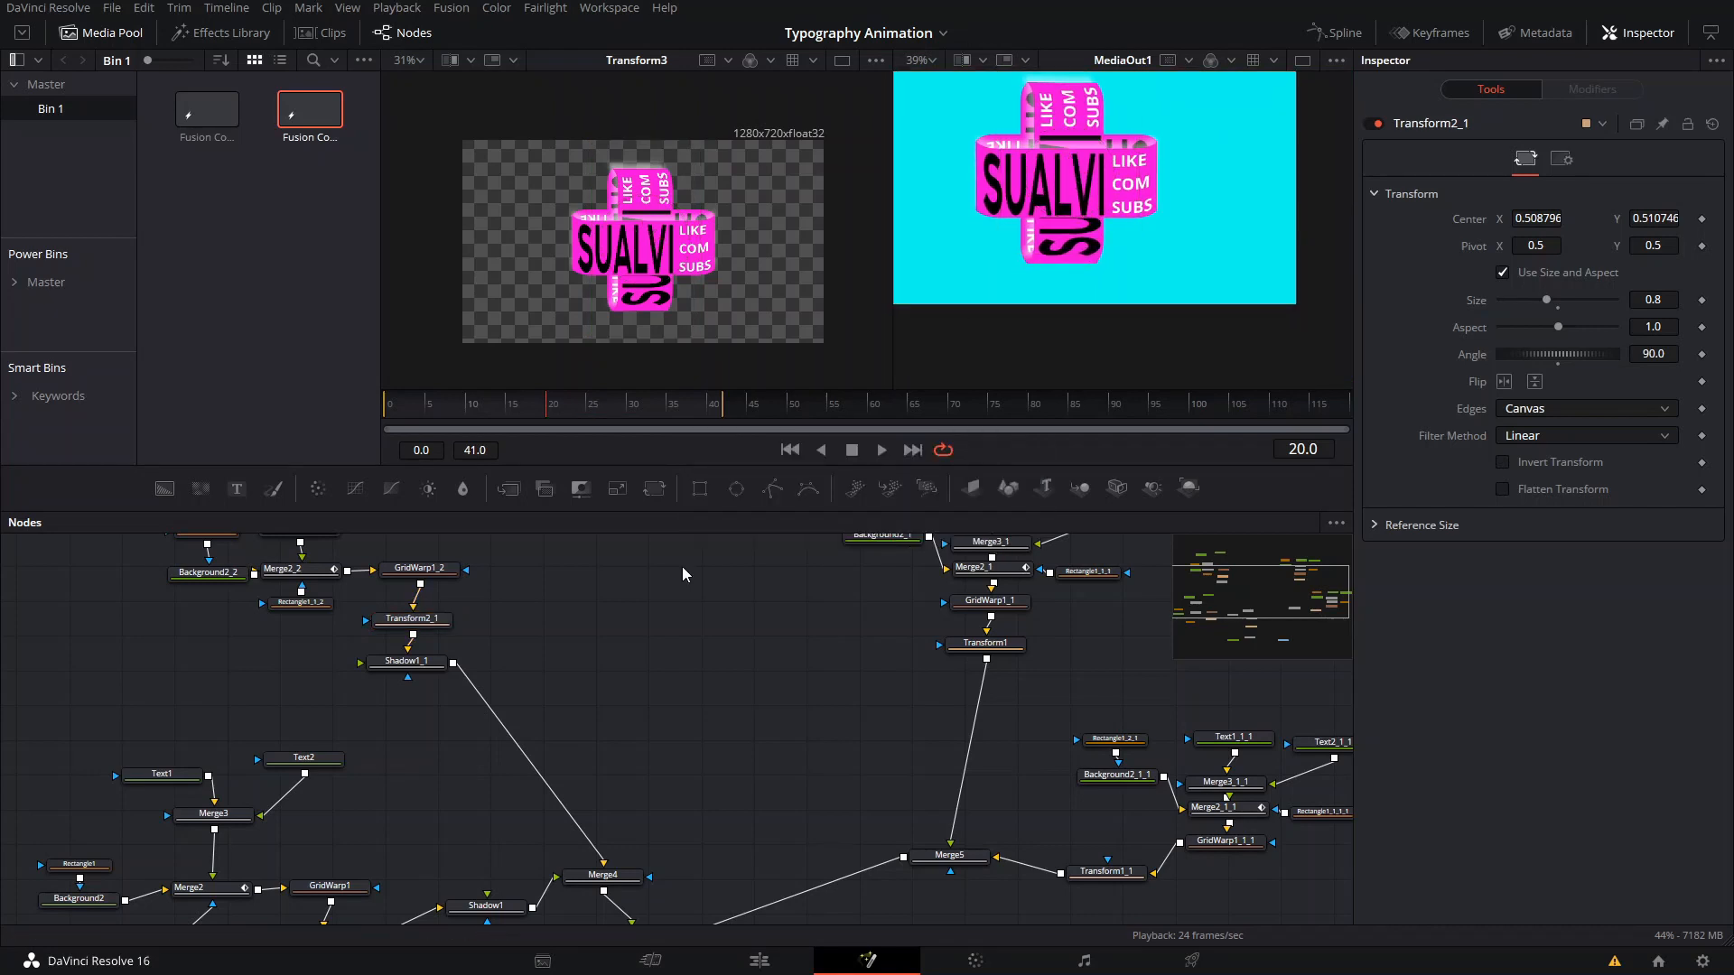
drag(1046, 193, 1134, 258)
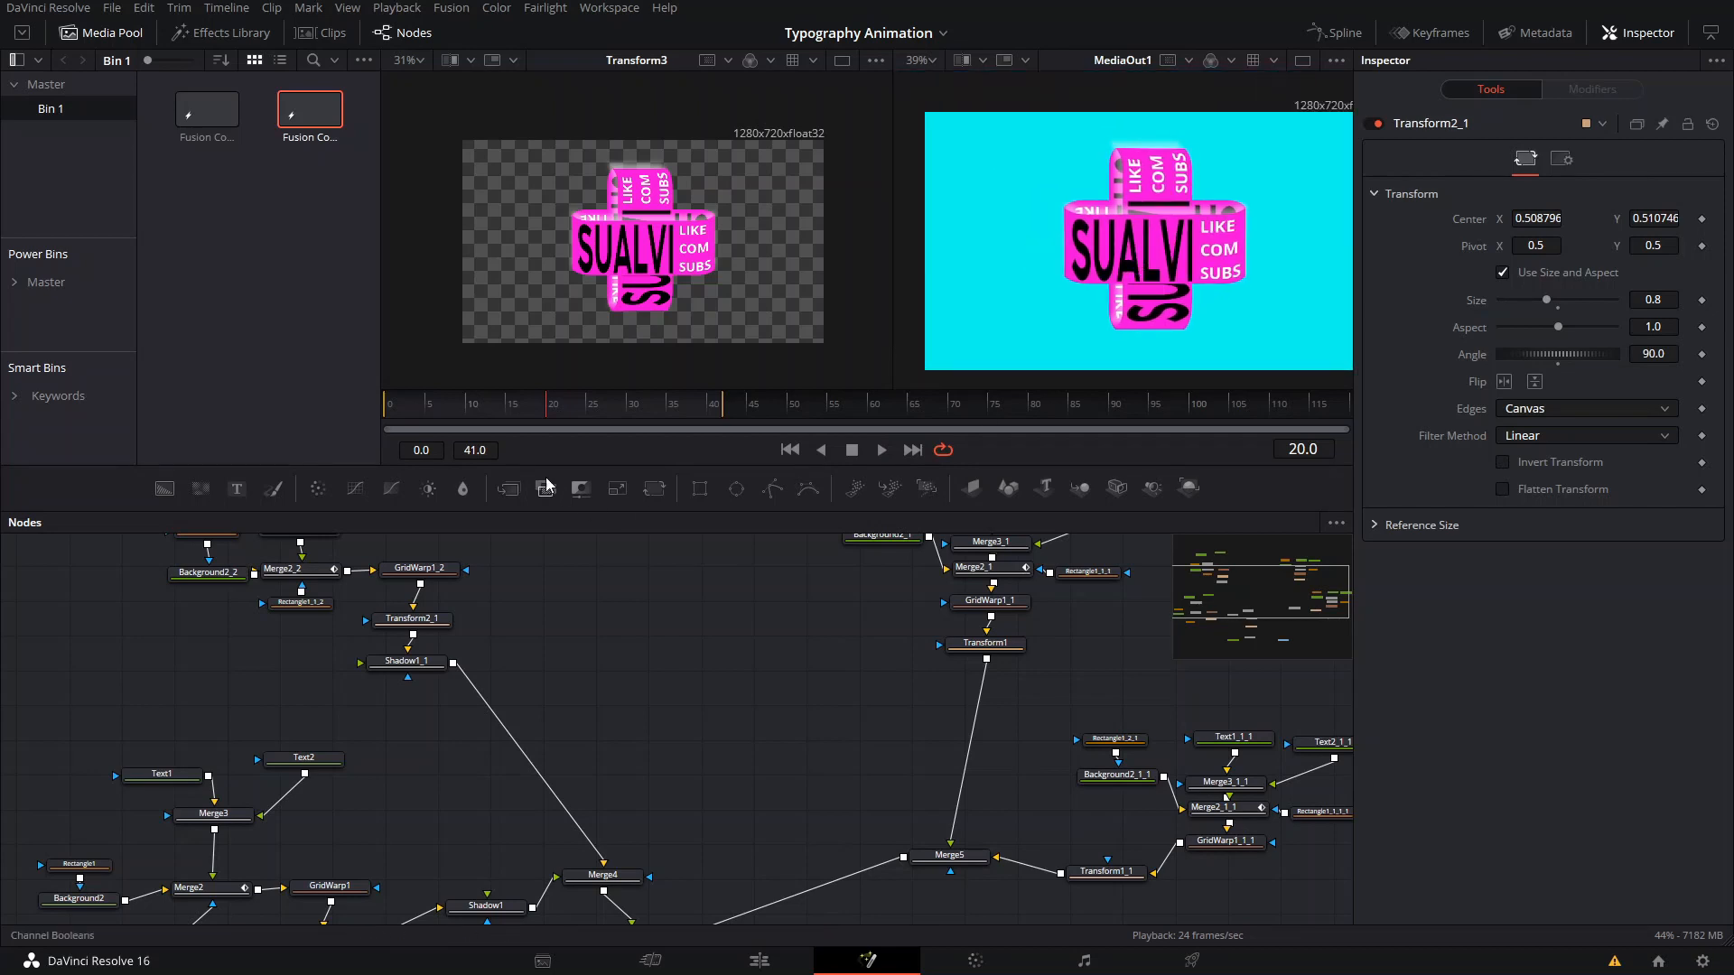
key(space)
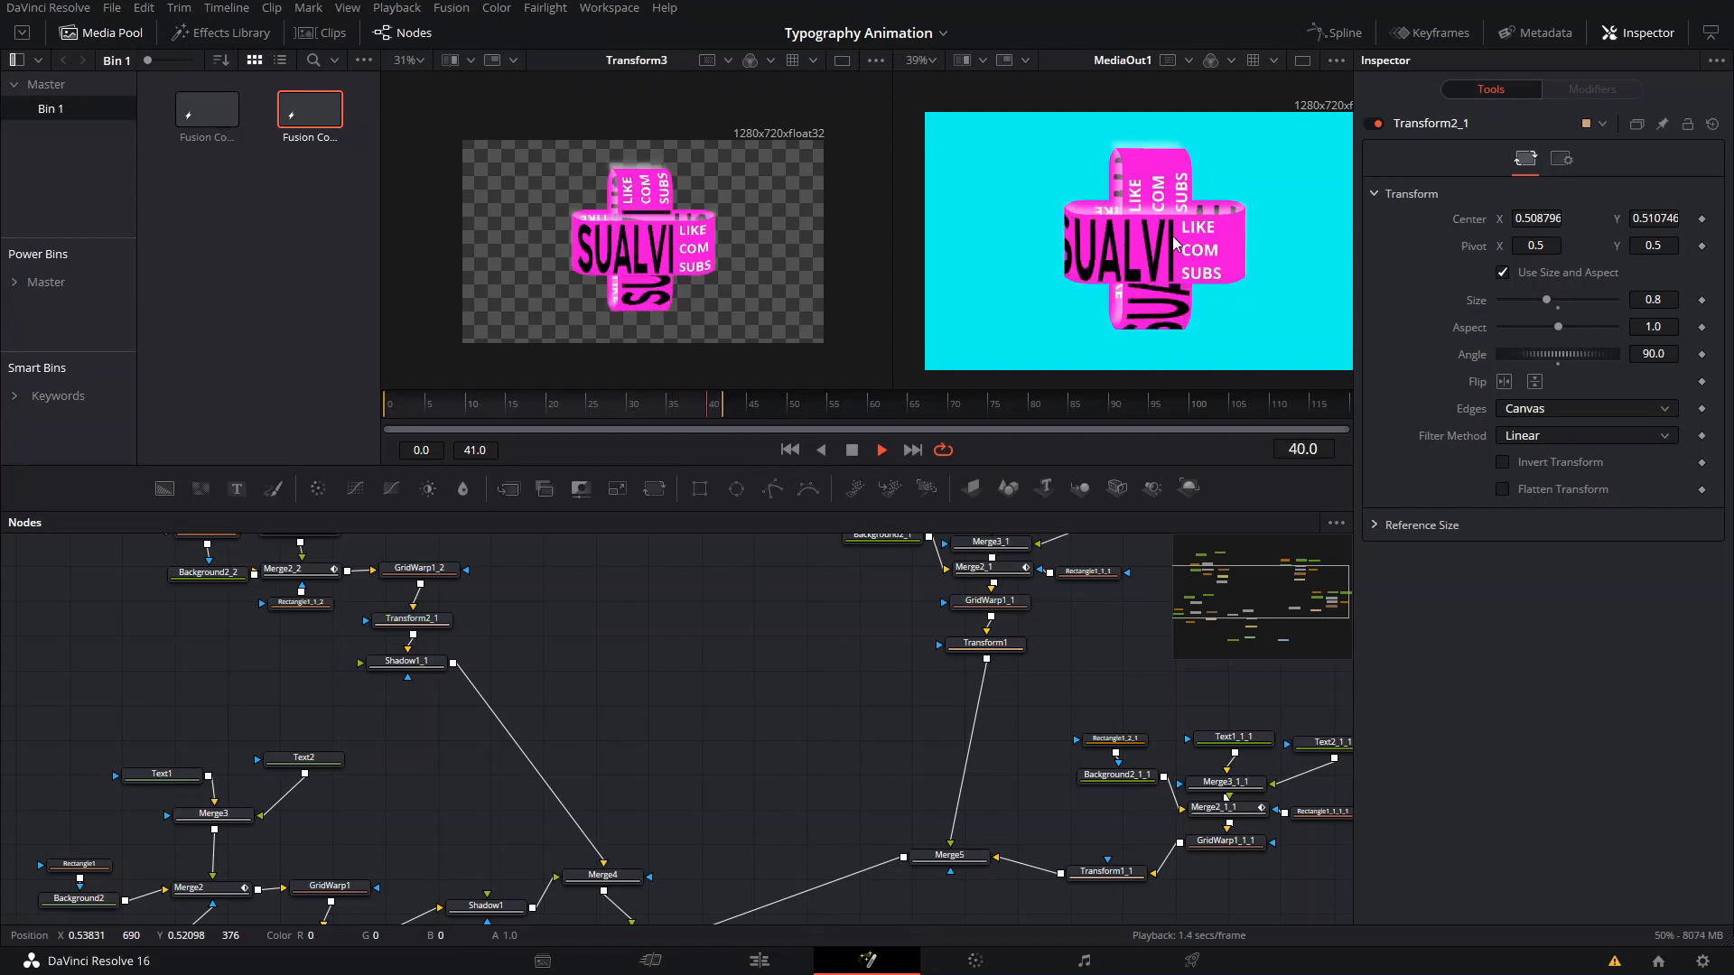
key(space)
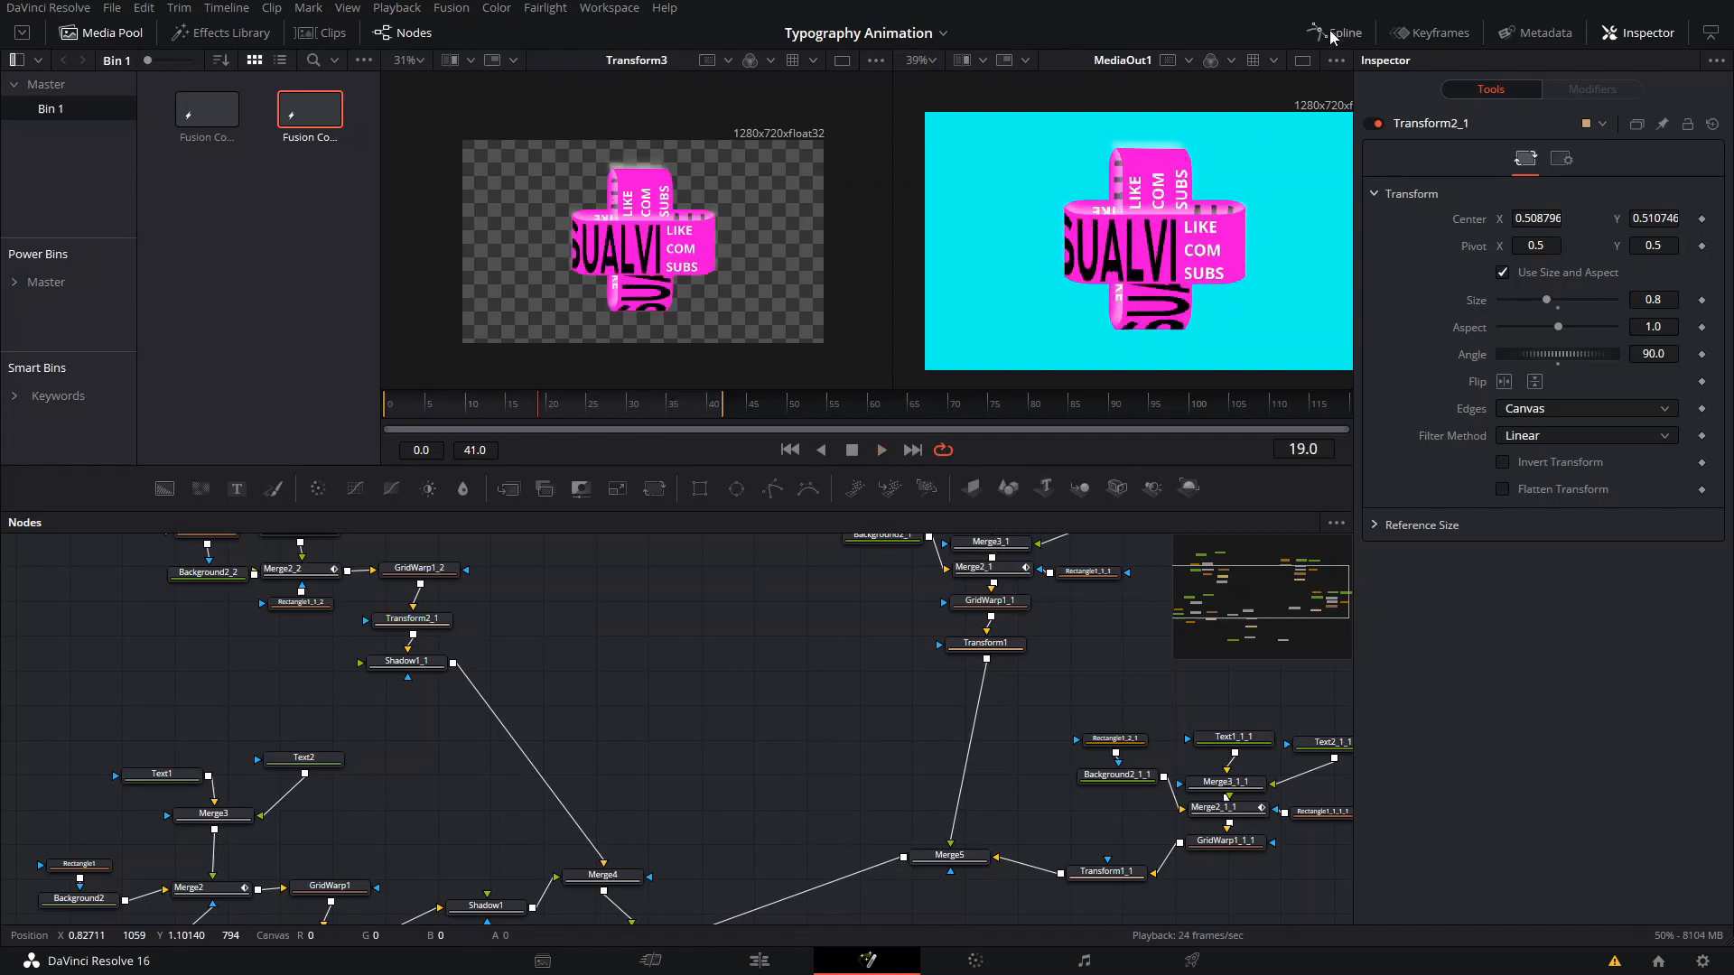
Show the banner merges' displacement curves in the Spline editor and flatten all their keyframes for eased motion.
click(1346, 33)
click(925, 572)
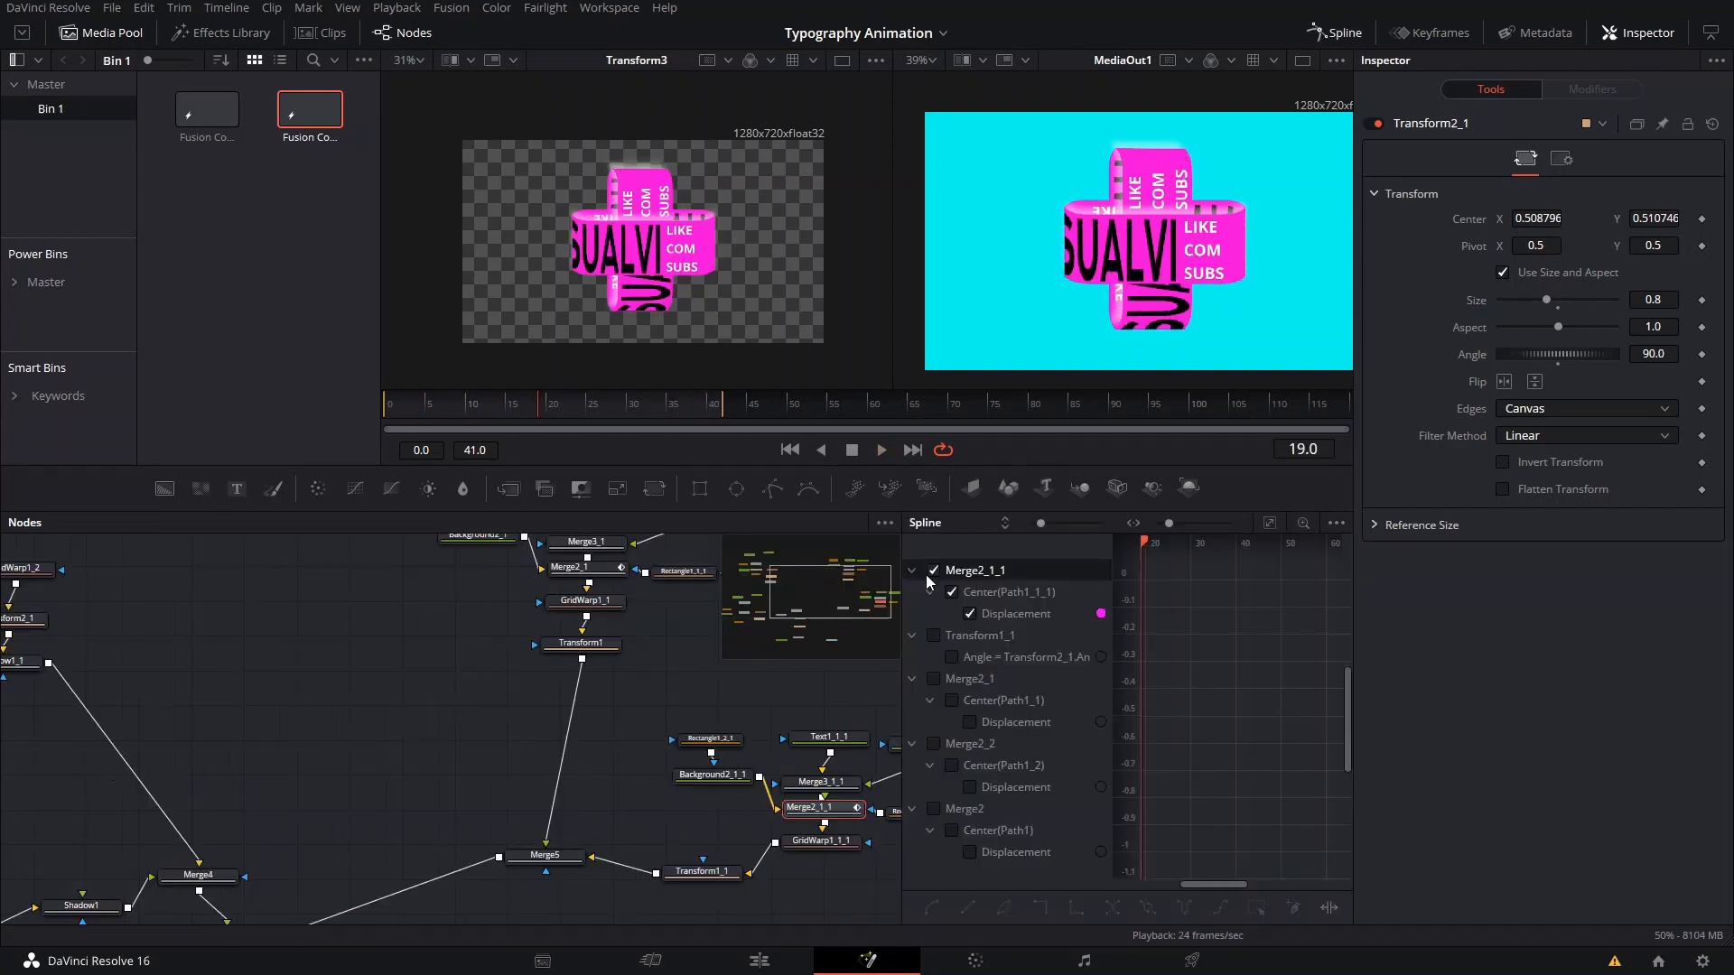
click(934, 679)
click(934, 744)
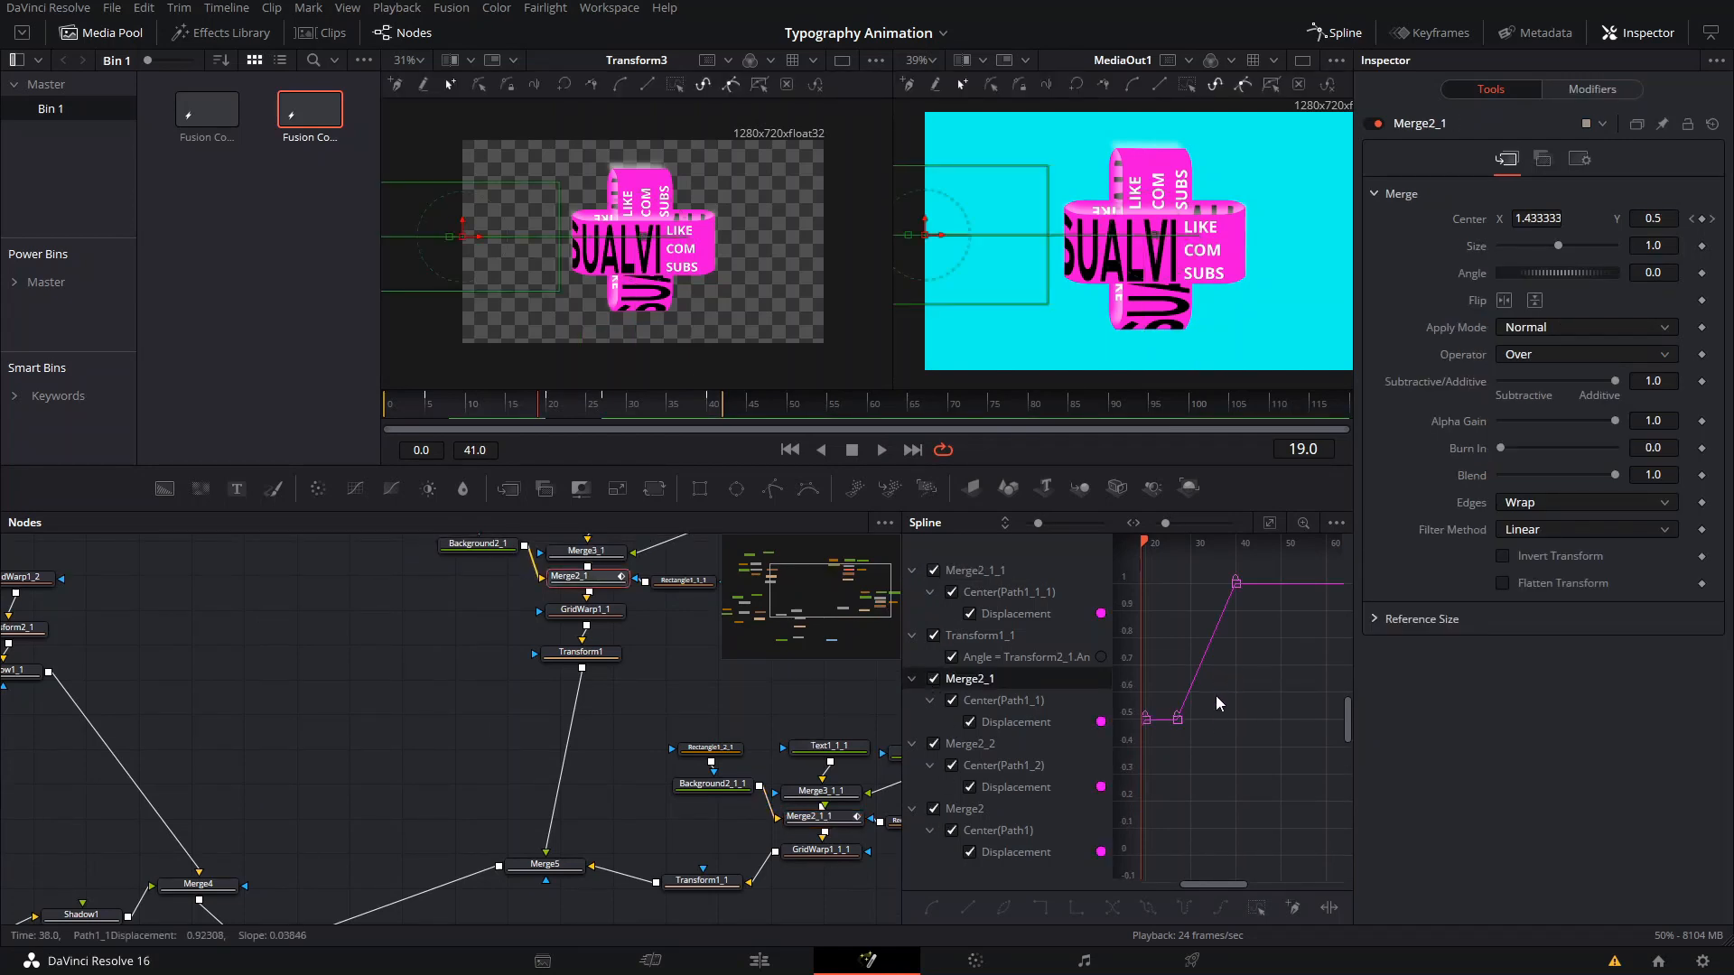
key(ctrl+a)
key(f)
drag(1206, 708, 1340, 435)
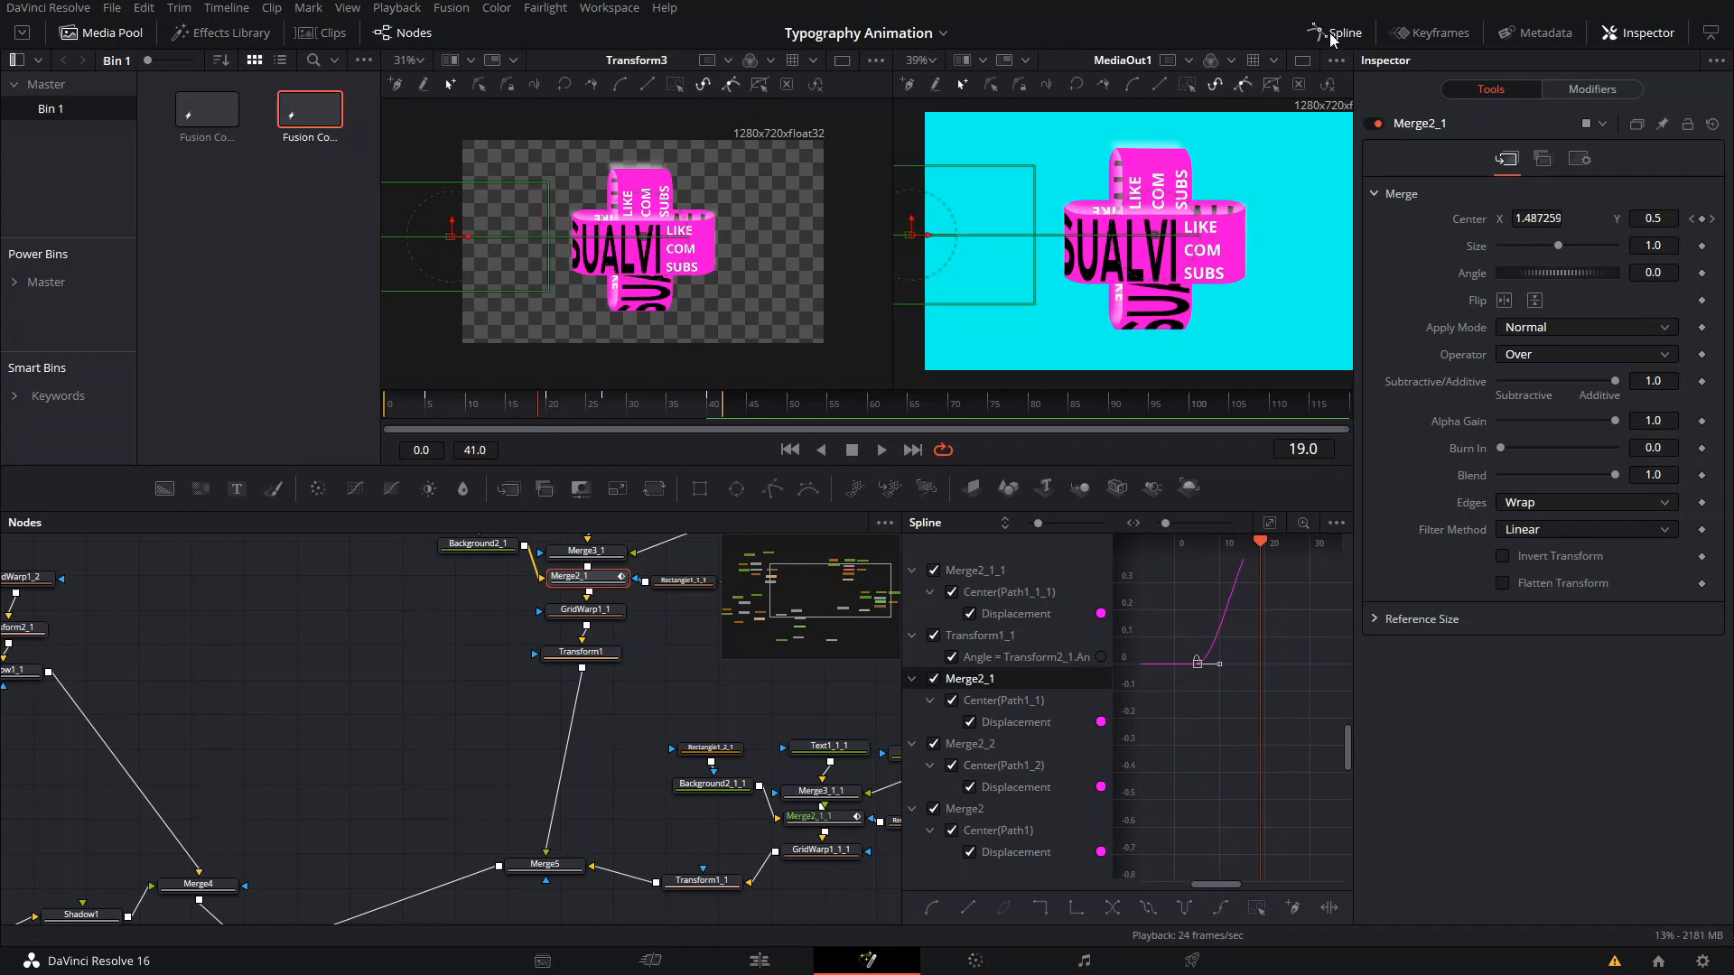
click(1336, 33)
Tilt the combined rings by setting Transform3's angle to 13 at frame 0, with a keyframe.
click(801, 663)
drag(501, 867, 727, 698)
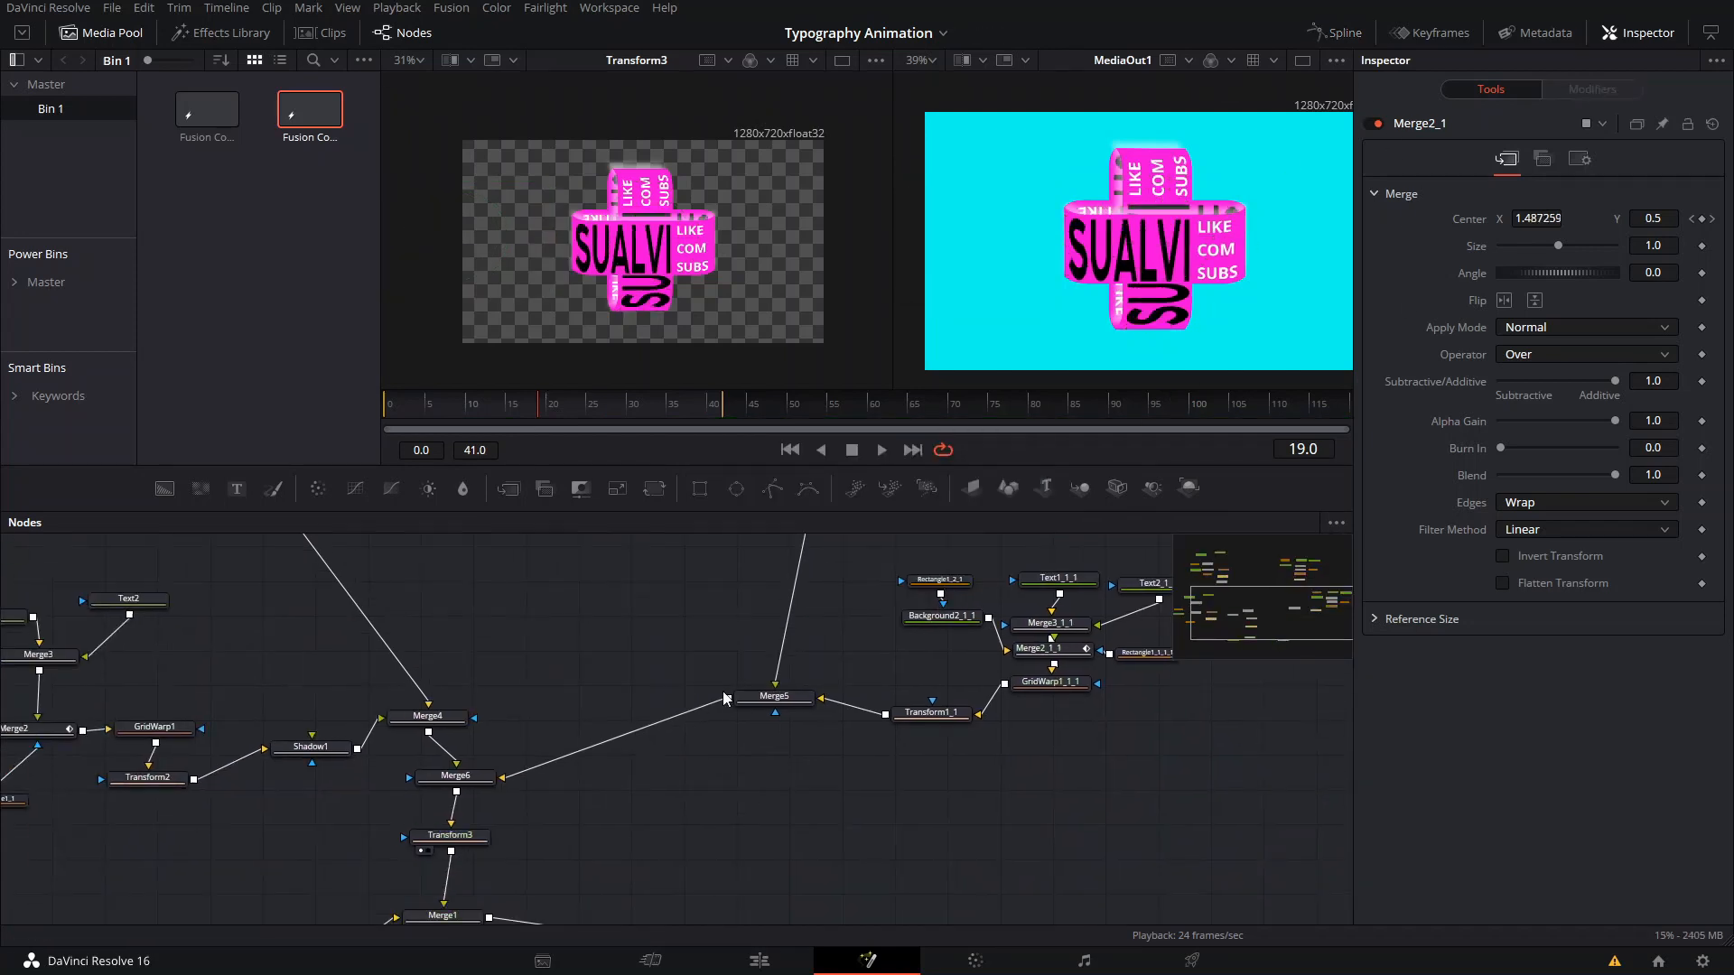
mouse_move(541, 727)
mouse_down()
mouse_move(716, 642)
mouse_move(842, 612)
mouse_up()
click(748, 722)
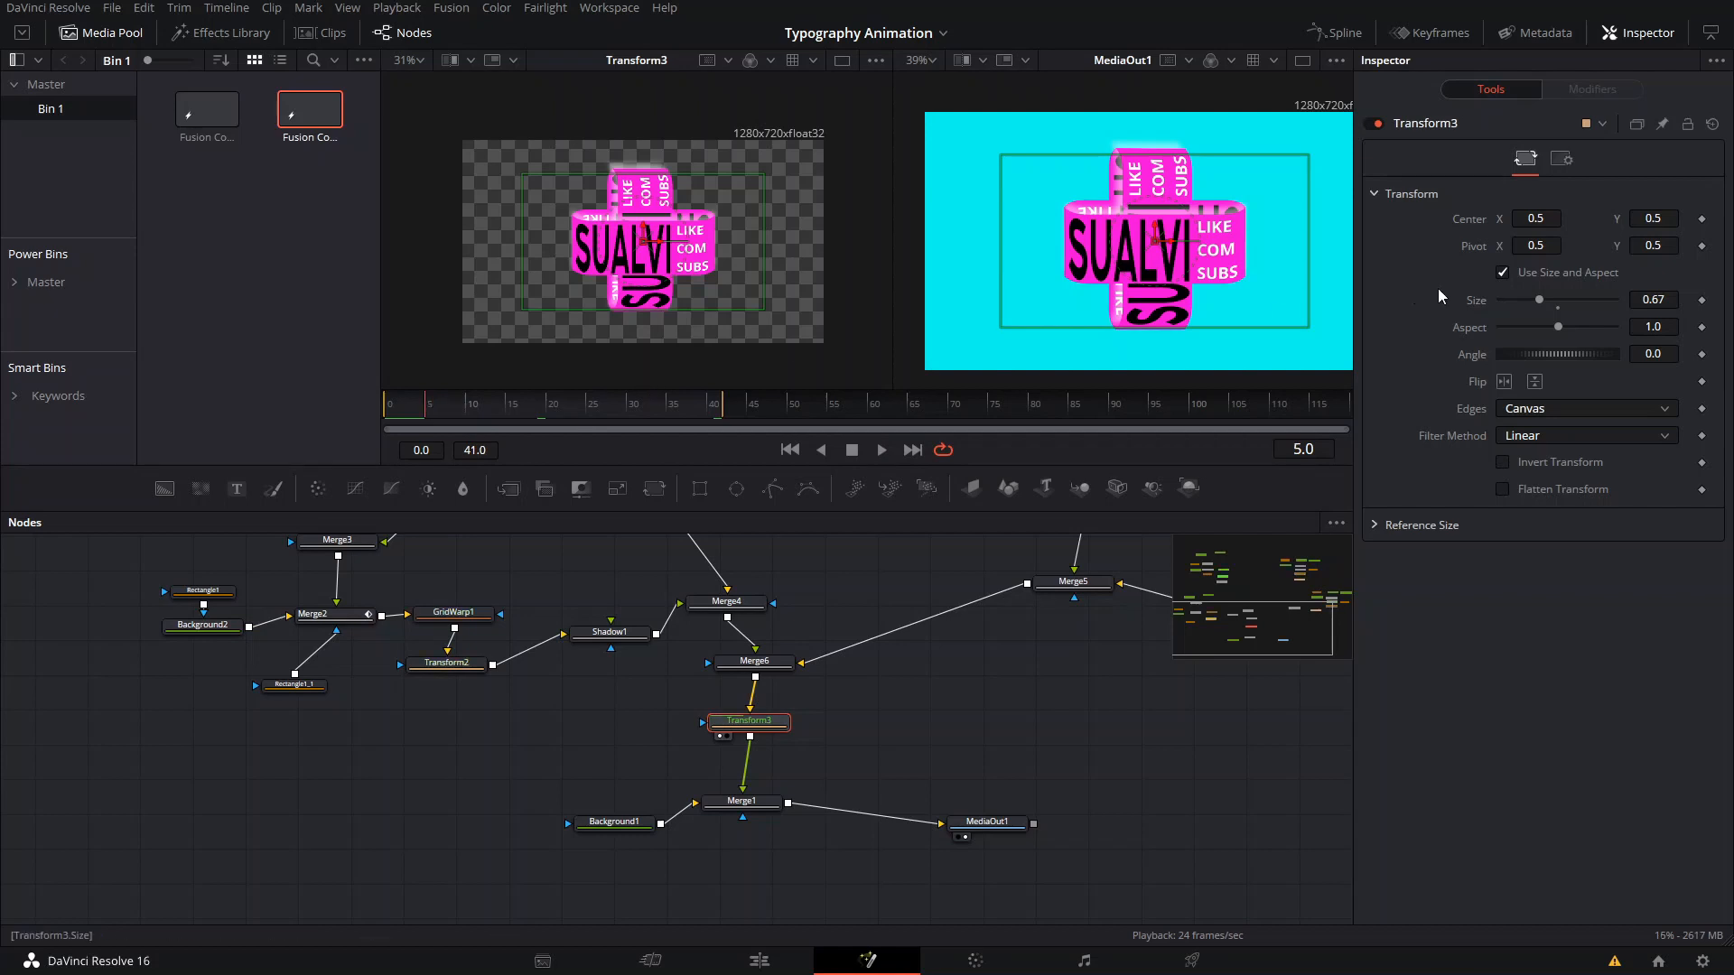
mouse_move(1556, 354)
mouse_down()
mouse_move(1578, 352)
mouse_move(1560, 357)
mouse_up()
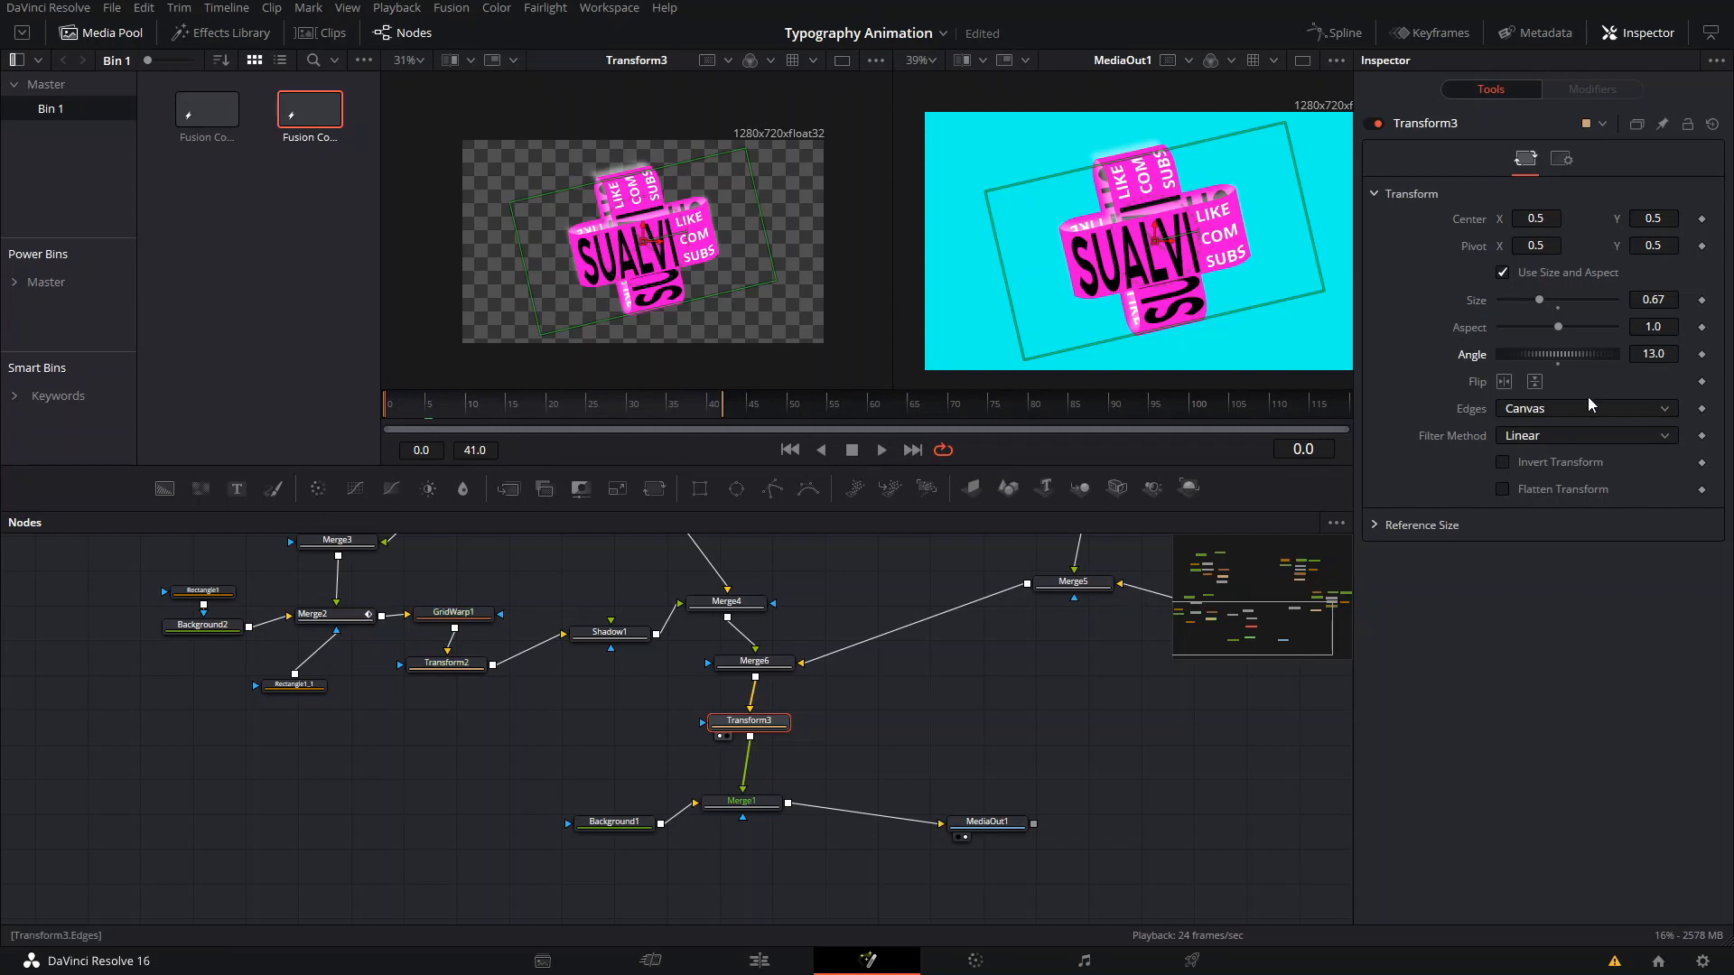
Keyframe Transform3's angle at -34 on frame 25 and 13 on frame 42, and return to frame 0.
click(509, 413)
drag(577, 414, 589, 408)
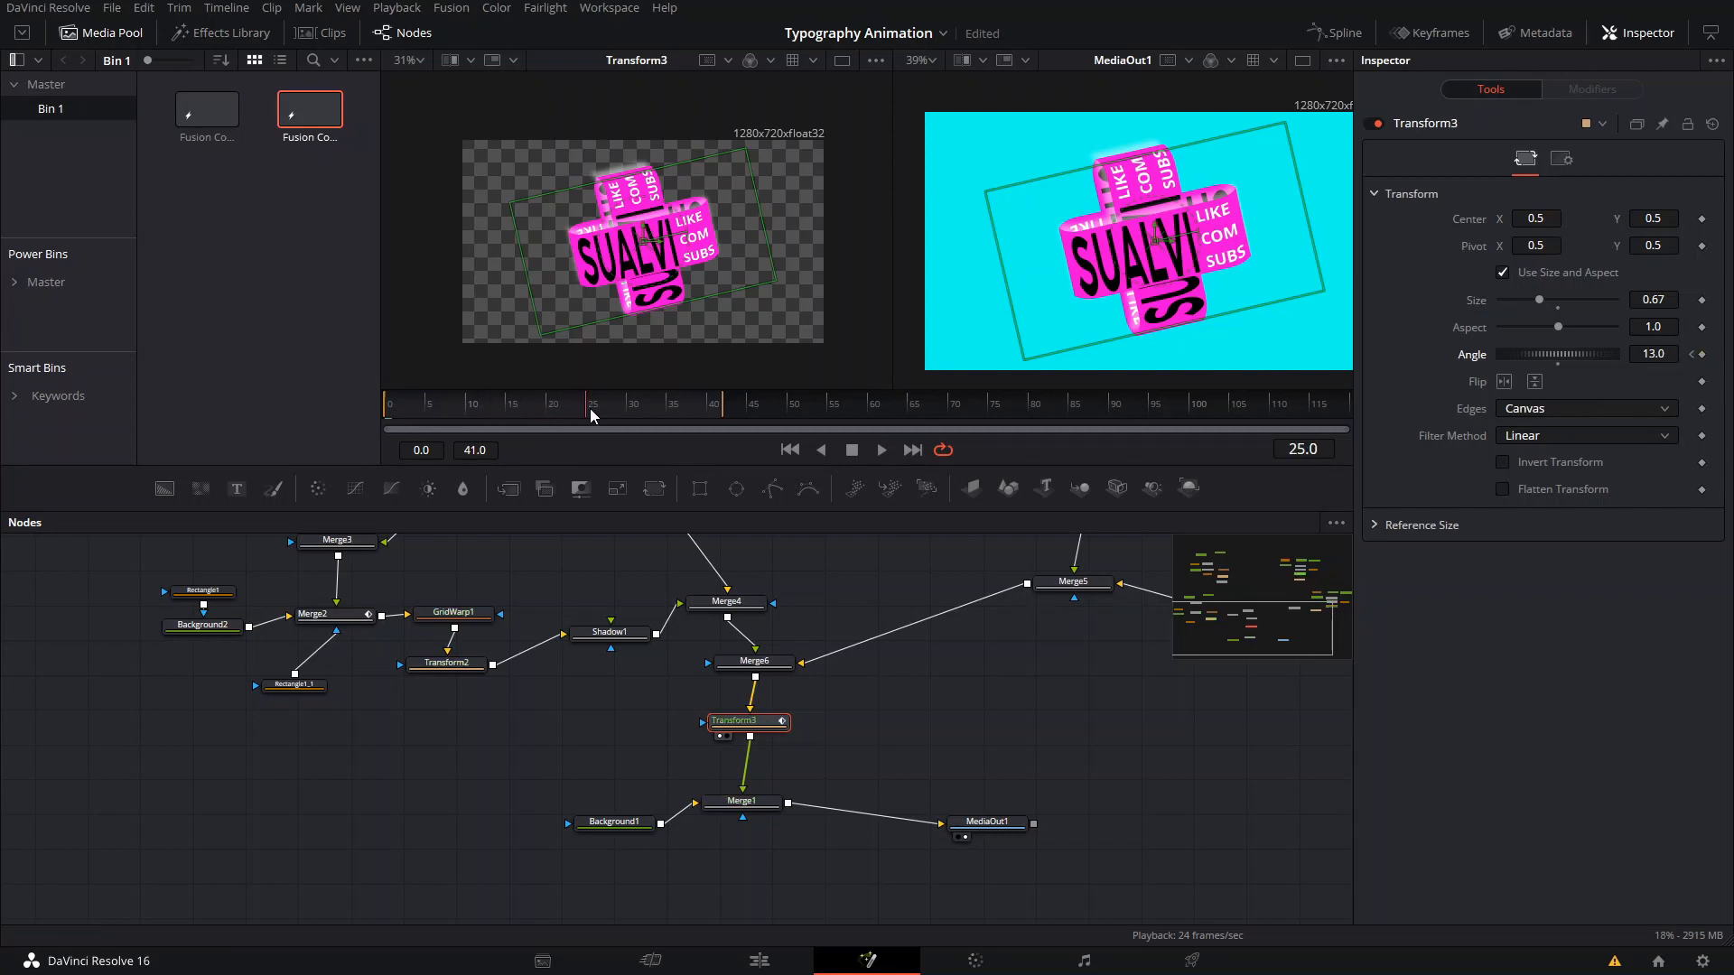
drag(1564, 358, 1552, 379)
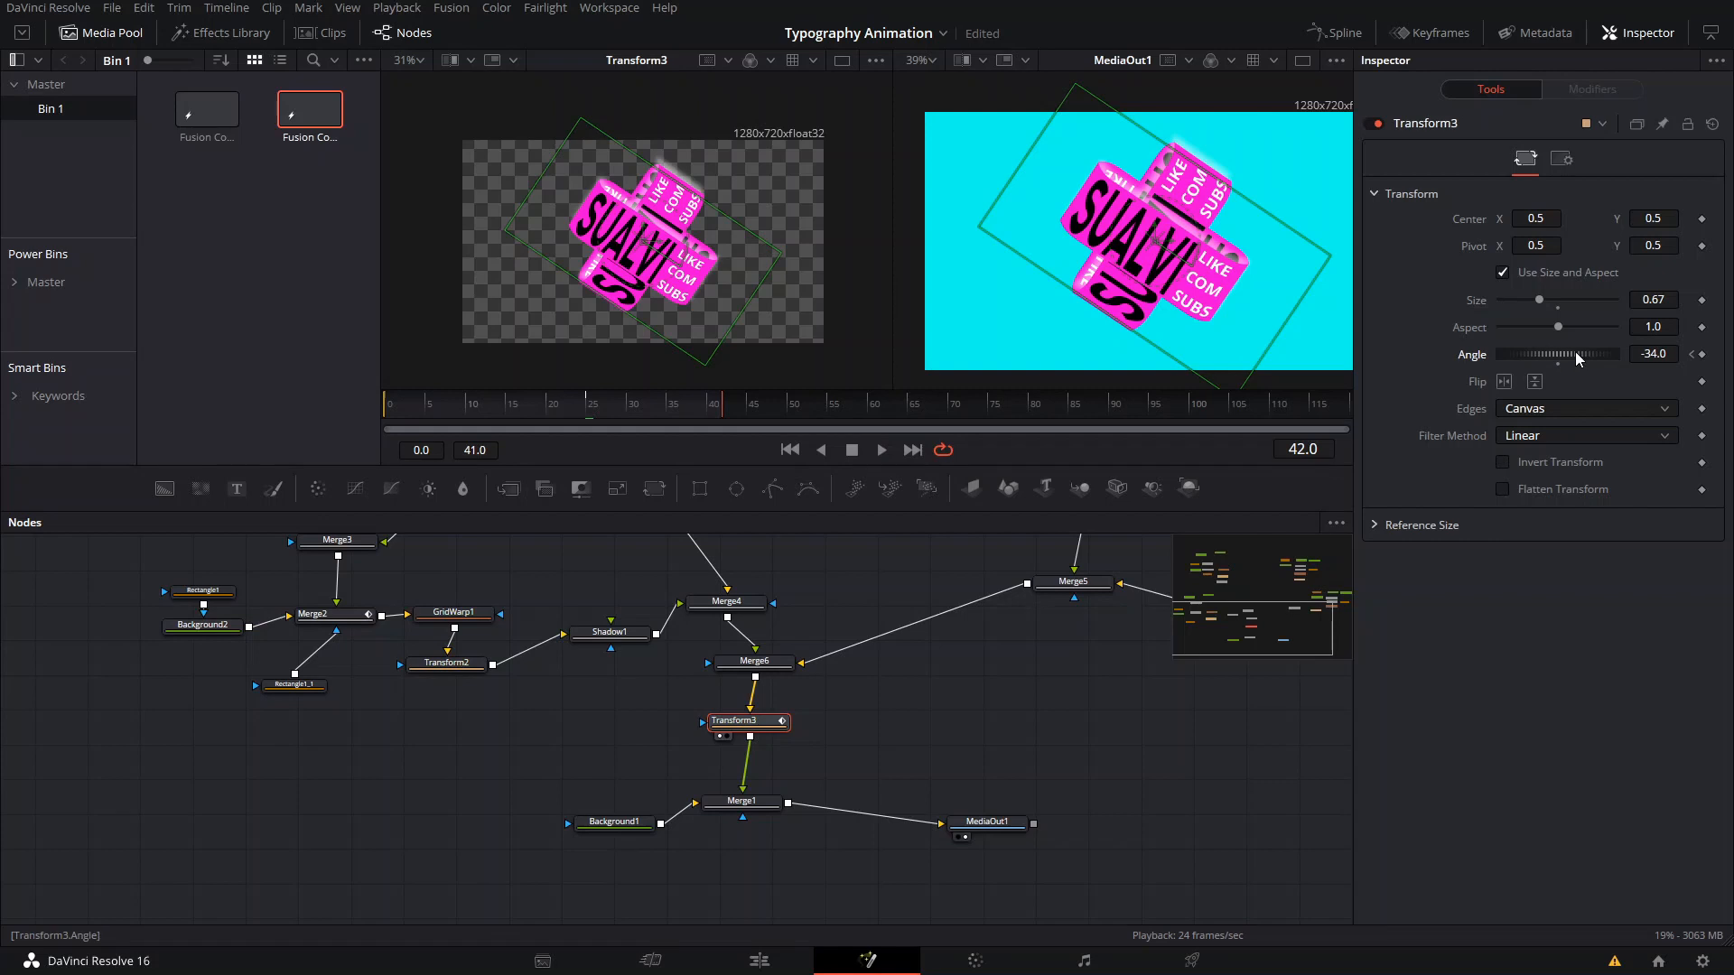
key(Return)
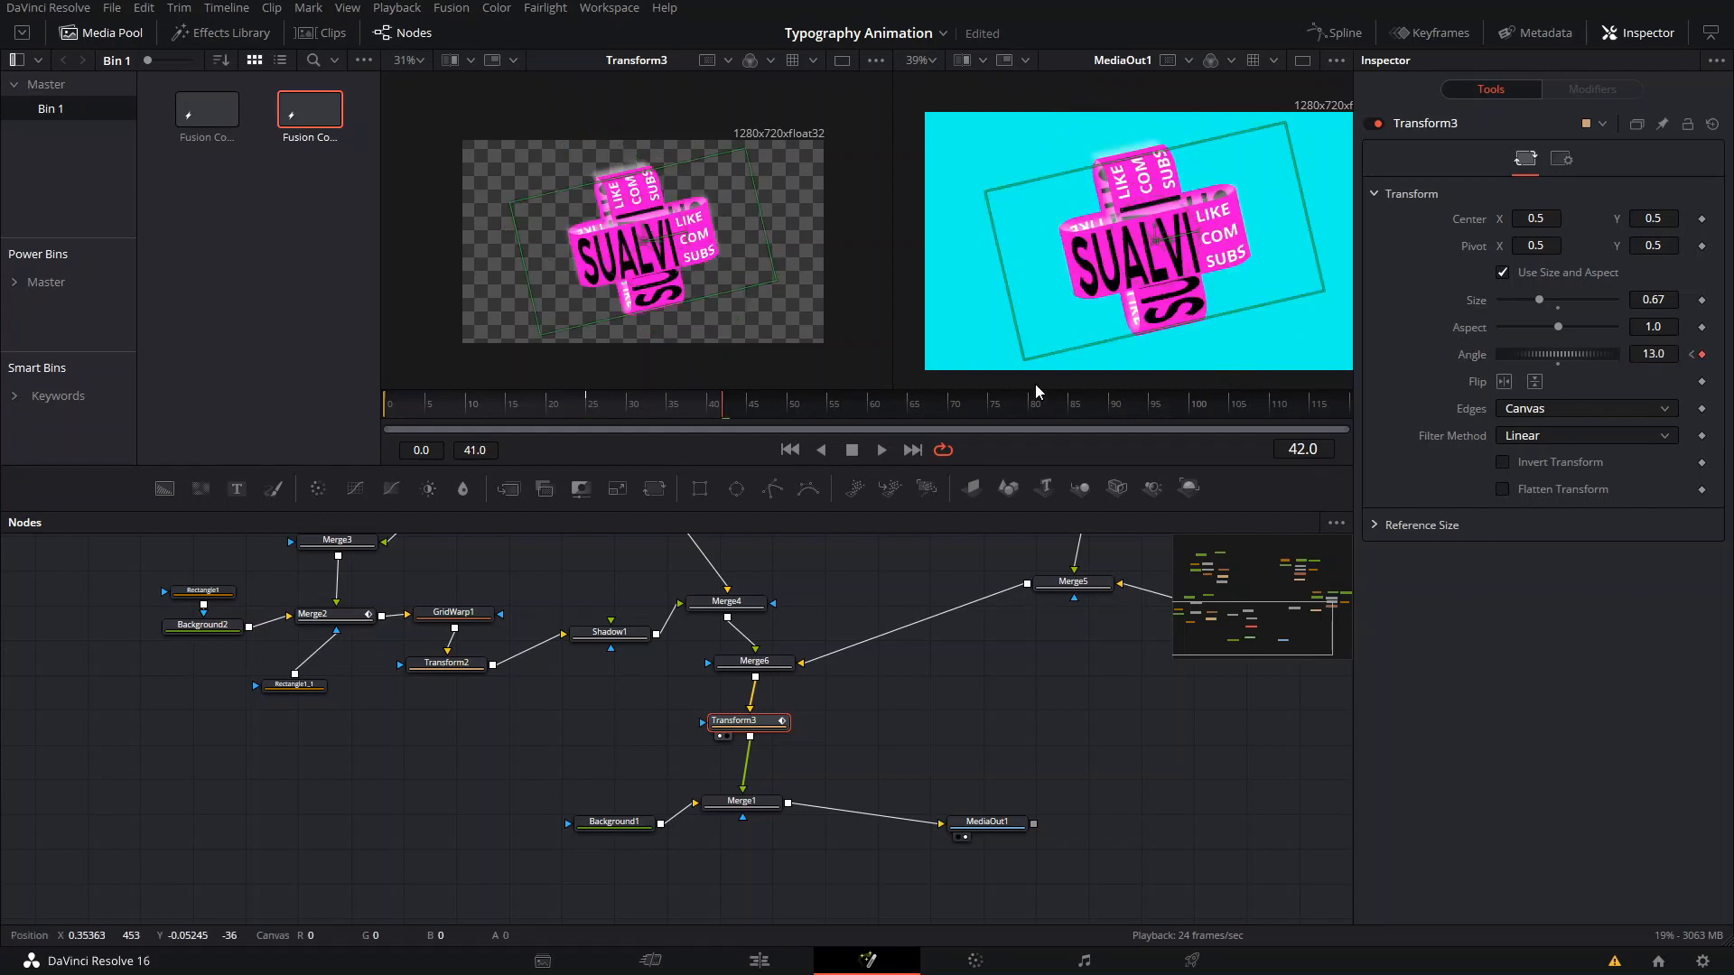
click(432, 408)
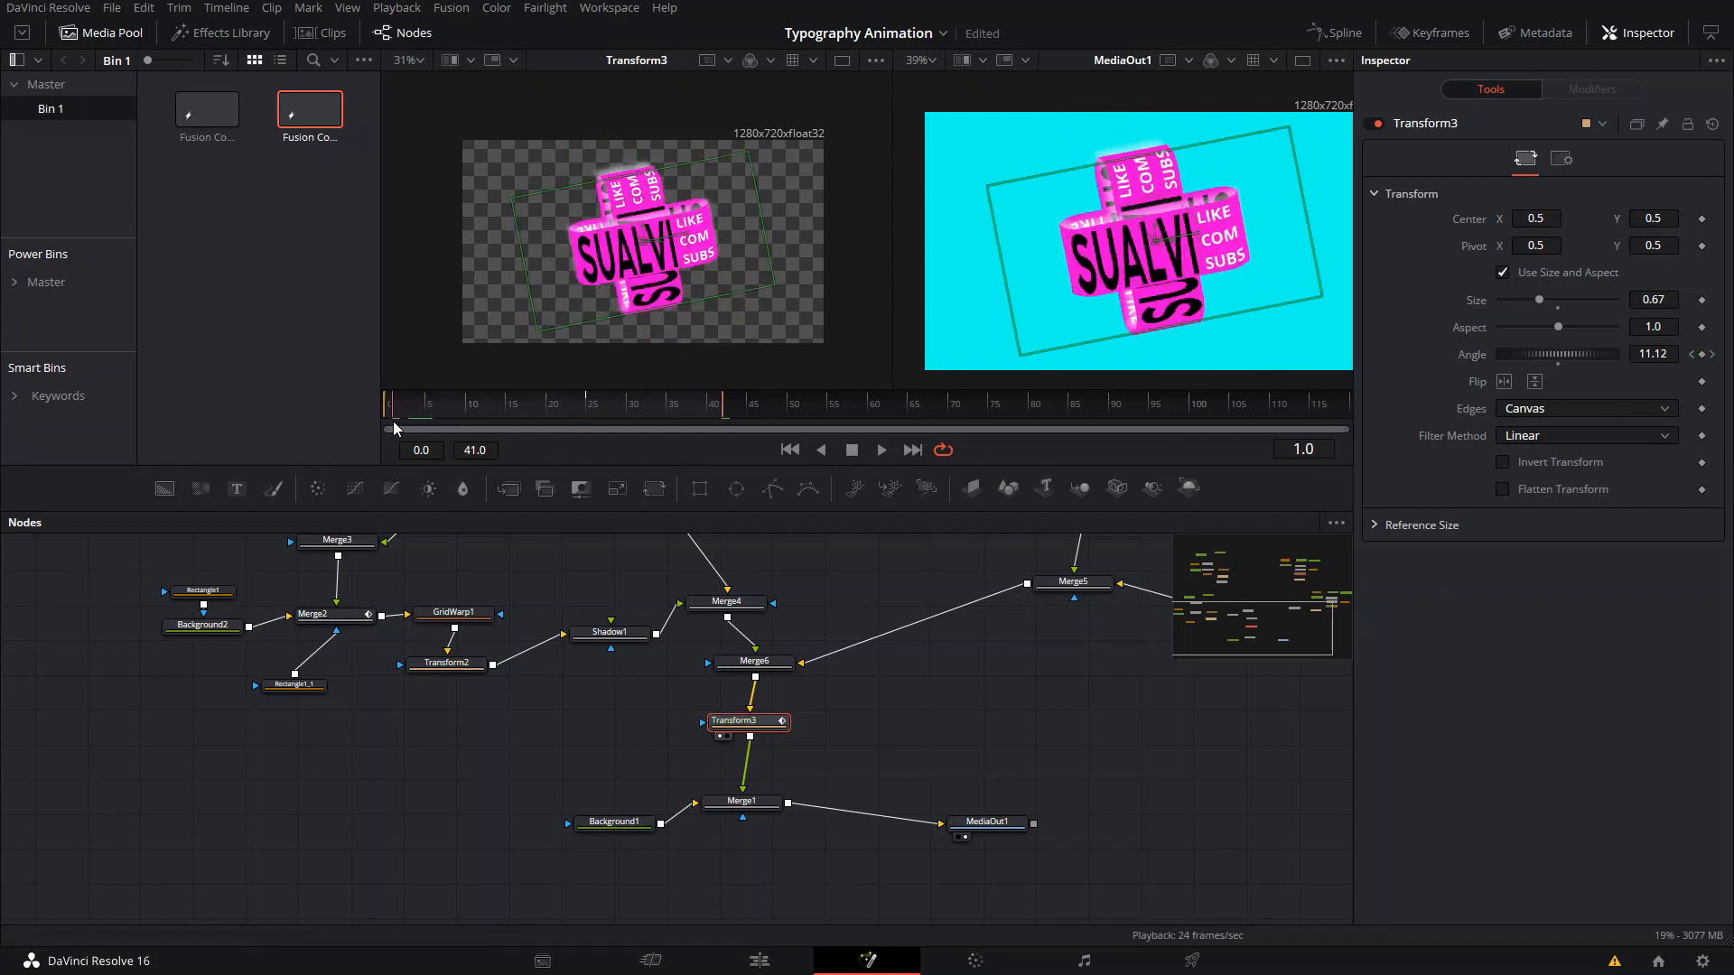
drag(430, 425, 393, 430)
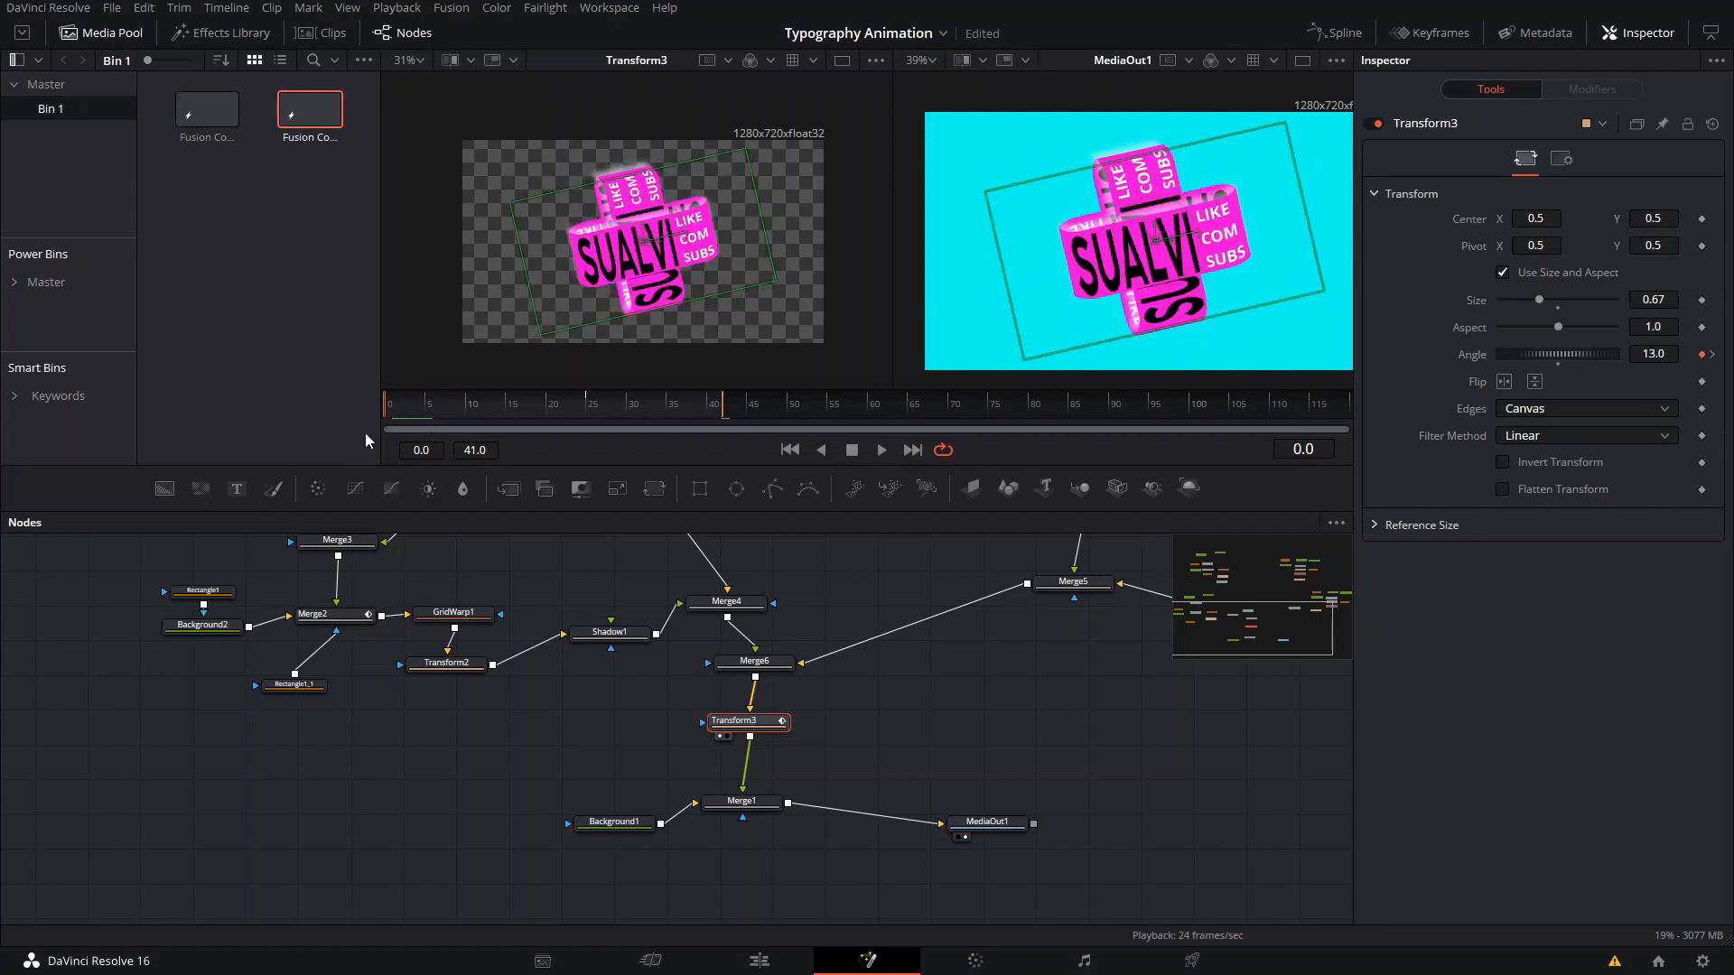
Limit the Spline editor to Transform3's Angle curve by disabling the curves of the other nodes.
click(1324, 36)
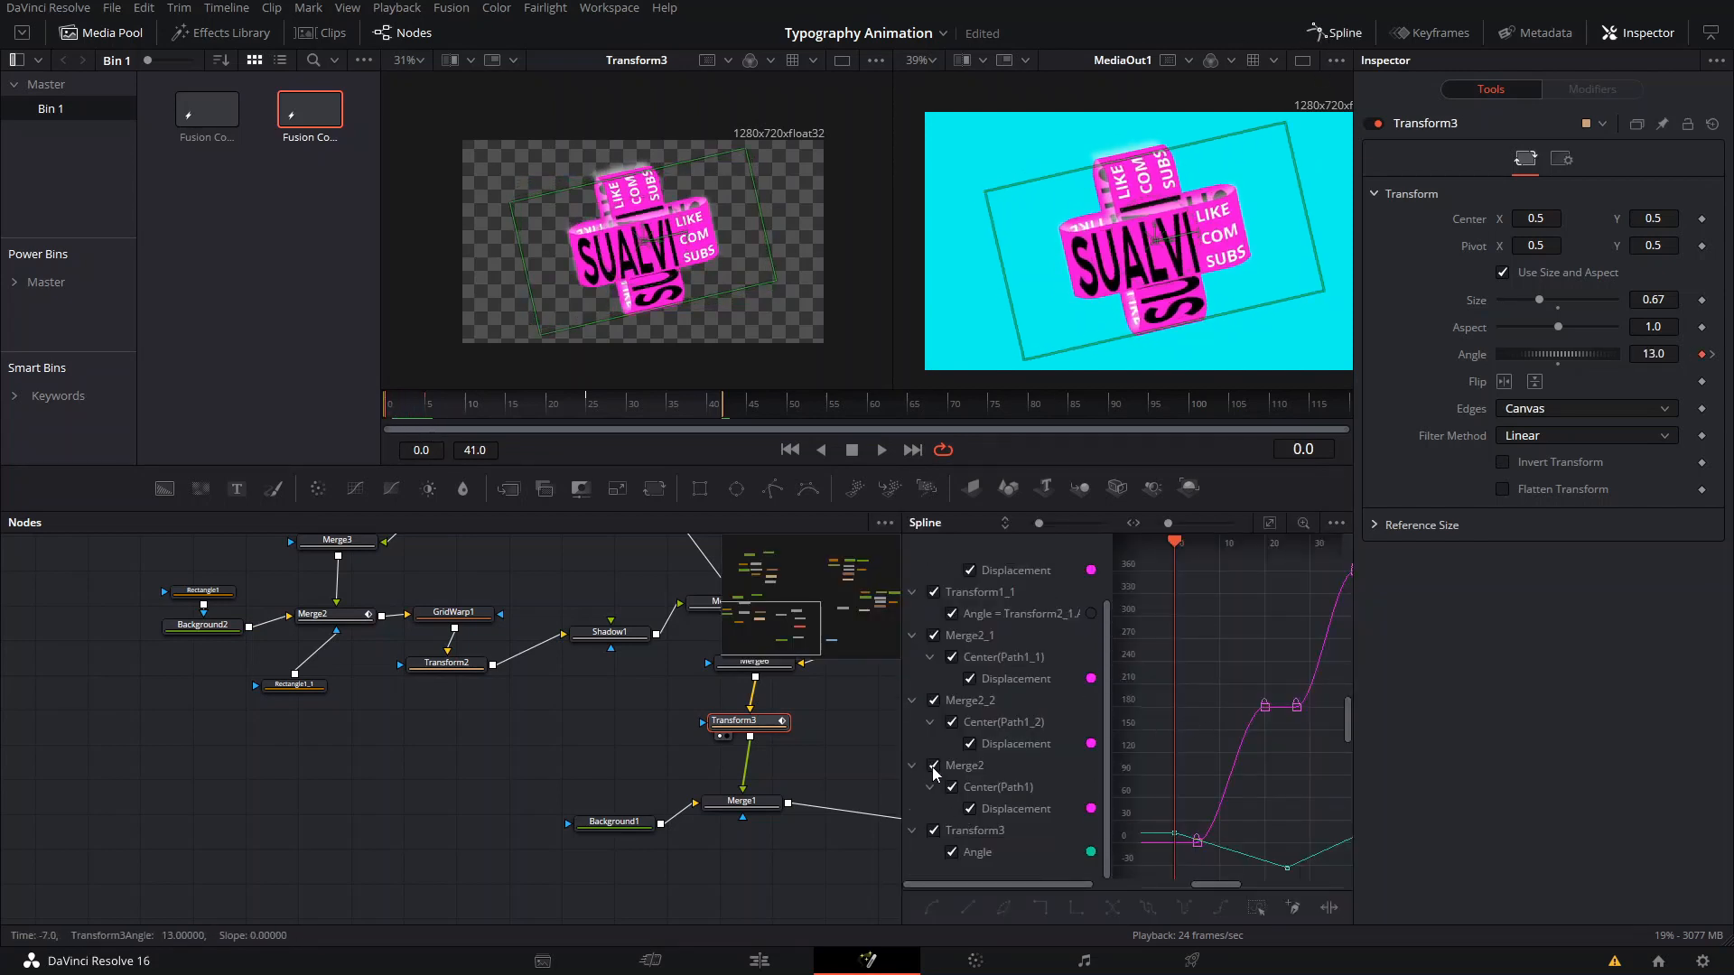
click(934, 767)
click(939, 636)
scroll(940, 637, up, 2)
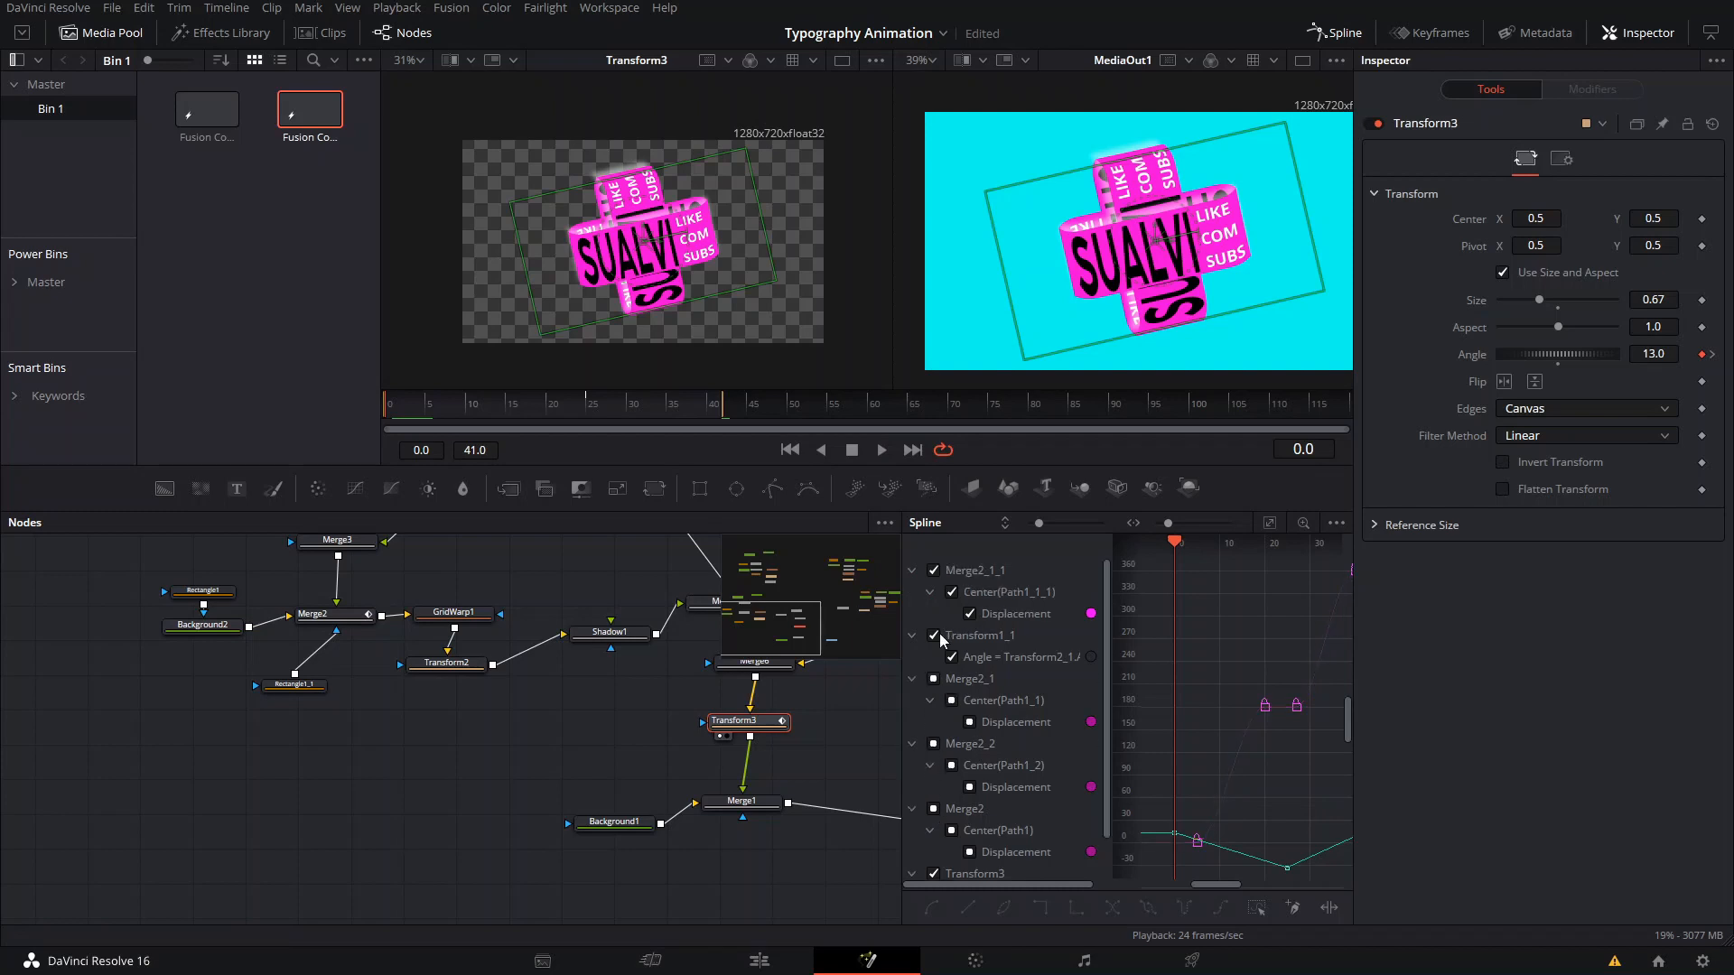
scroll(943, 614, down, 2)
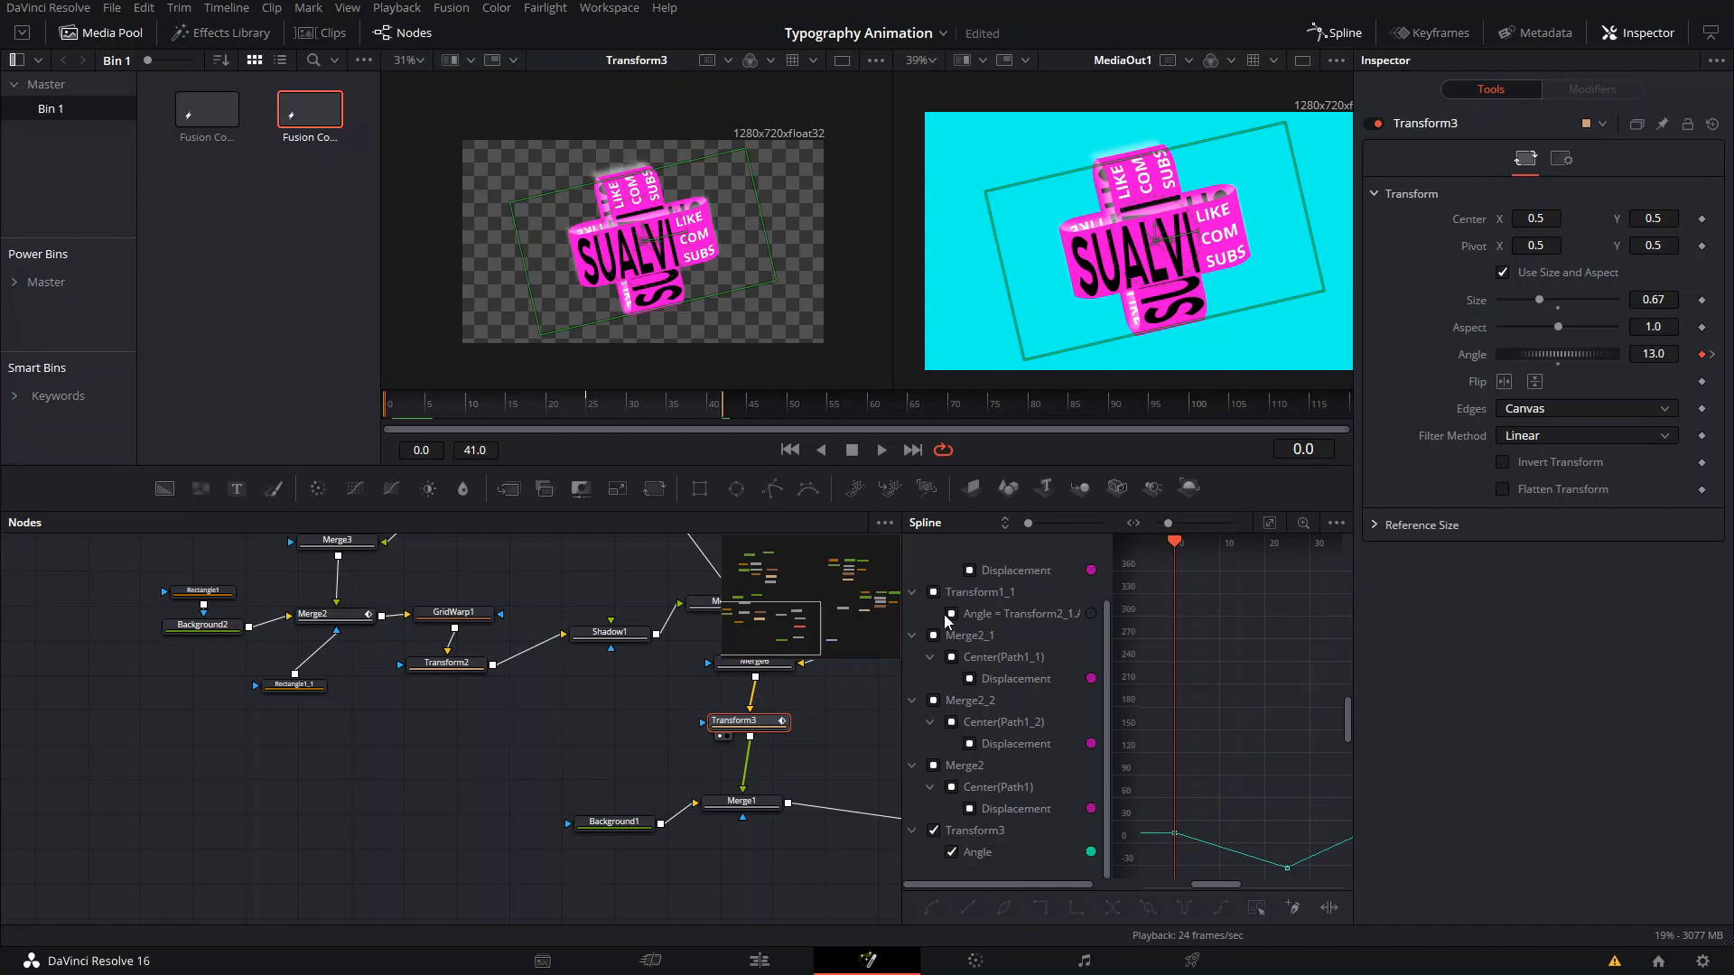
click(968, 830)
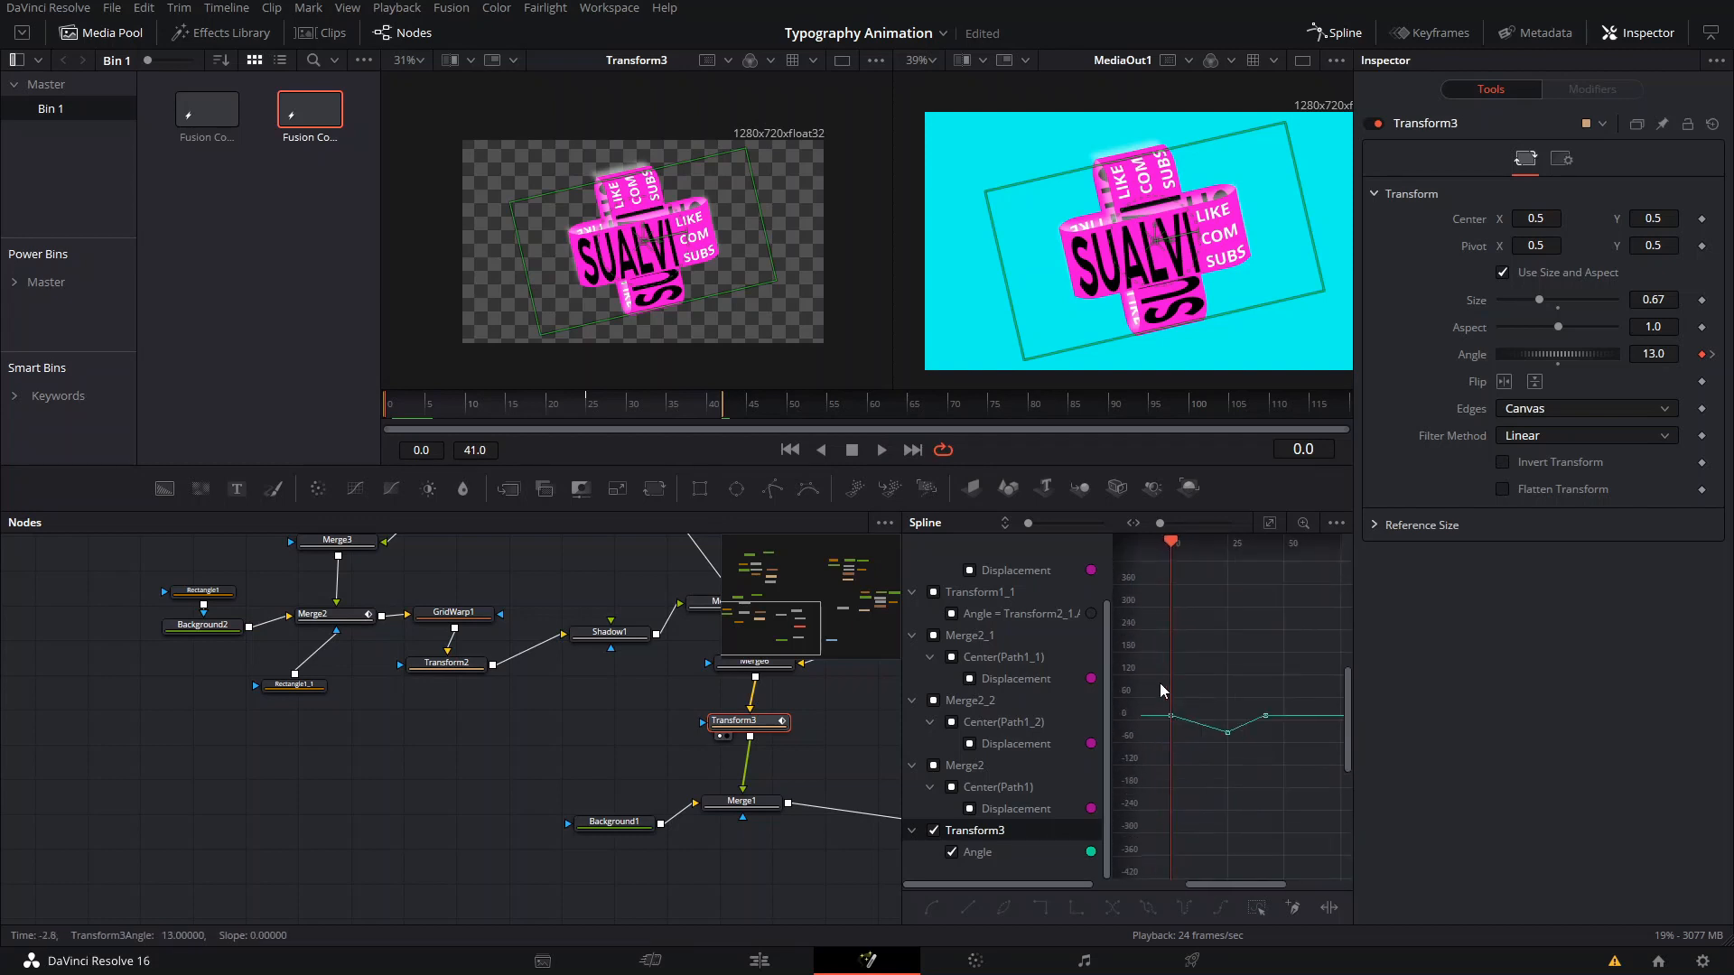
Ease Transform3's angle curve with a flat middle keyframe and pull the handles of the first and last keyframes upward.
scroll(1203, 796, up, 2)
mouse_move(1215, 679)
mouse_down()
mouse_move(1250, 744)
mouse_move(1206, 709)
mouse_move(1187, 659)
mouse_move(1181, 684)
mouse_move(1185, 665)
mouse_up()
drag(1307, 712, 1238, 678)
Play the animation from frame 0 to review the rings' eased rotation.
mouse_move(409, 413)
mouse_down()
mouse_move(733, 424)
mouse_move(384, 415)
mouse_up()
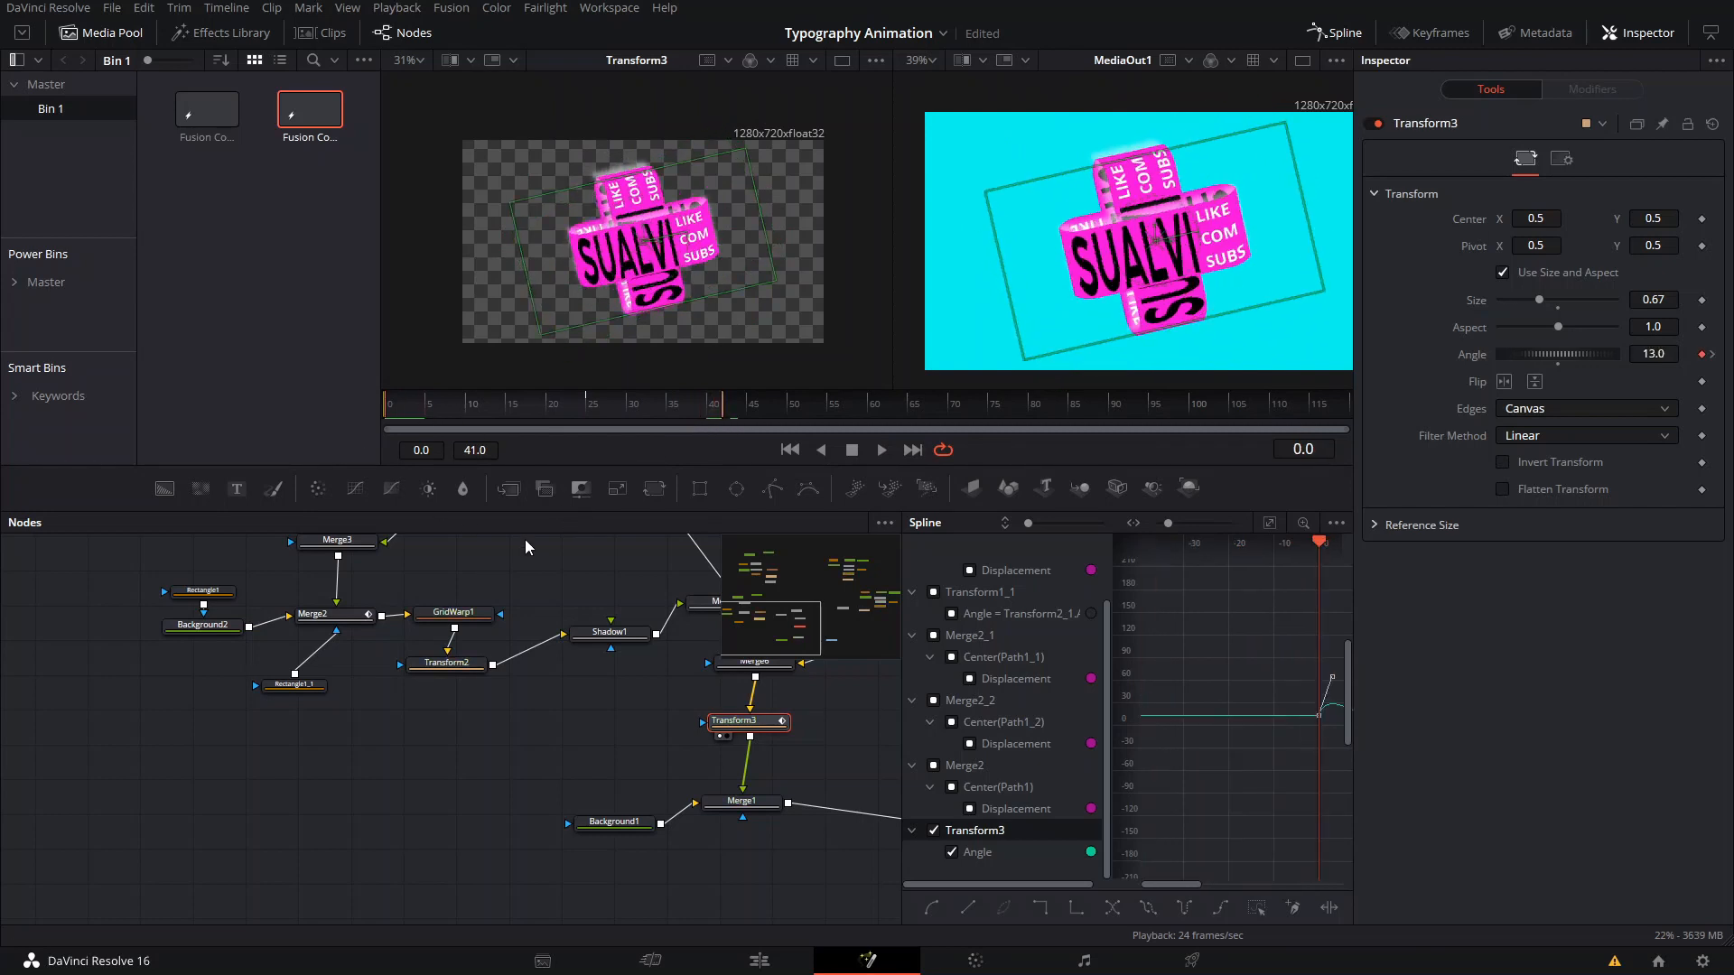
click(524, 539)
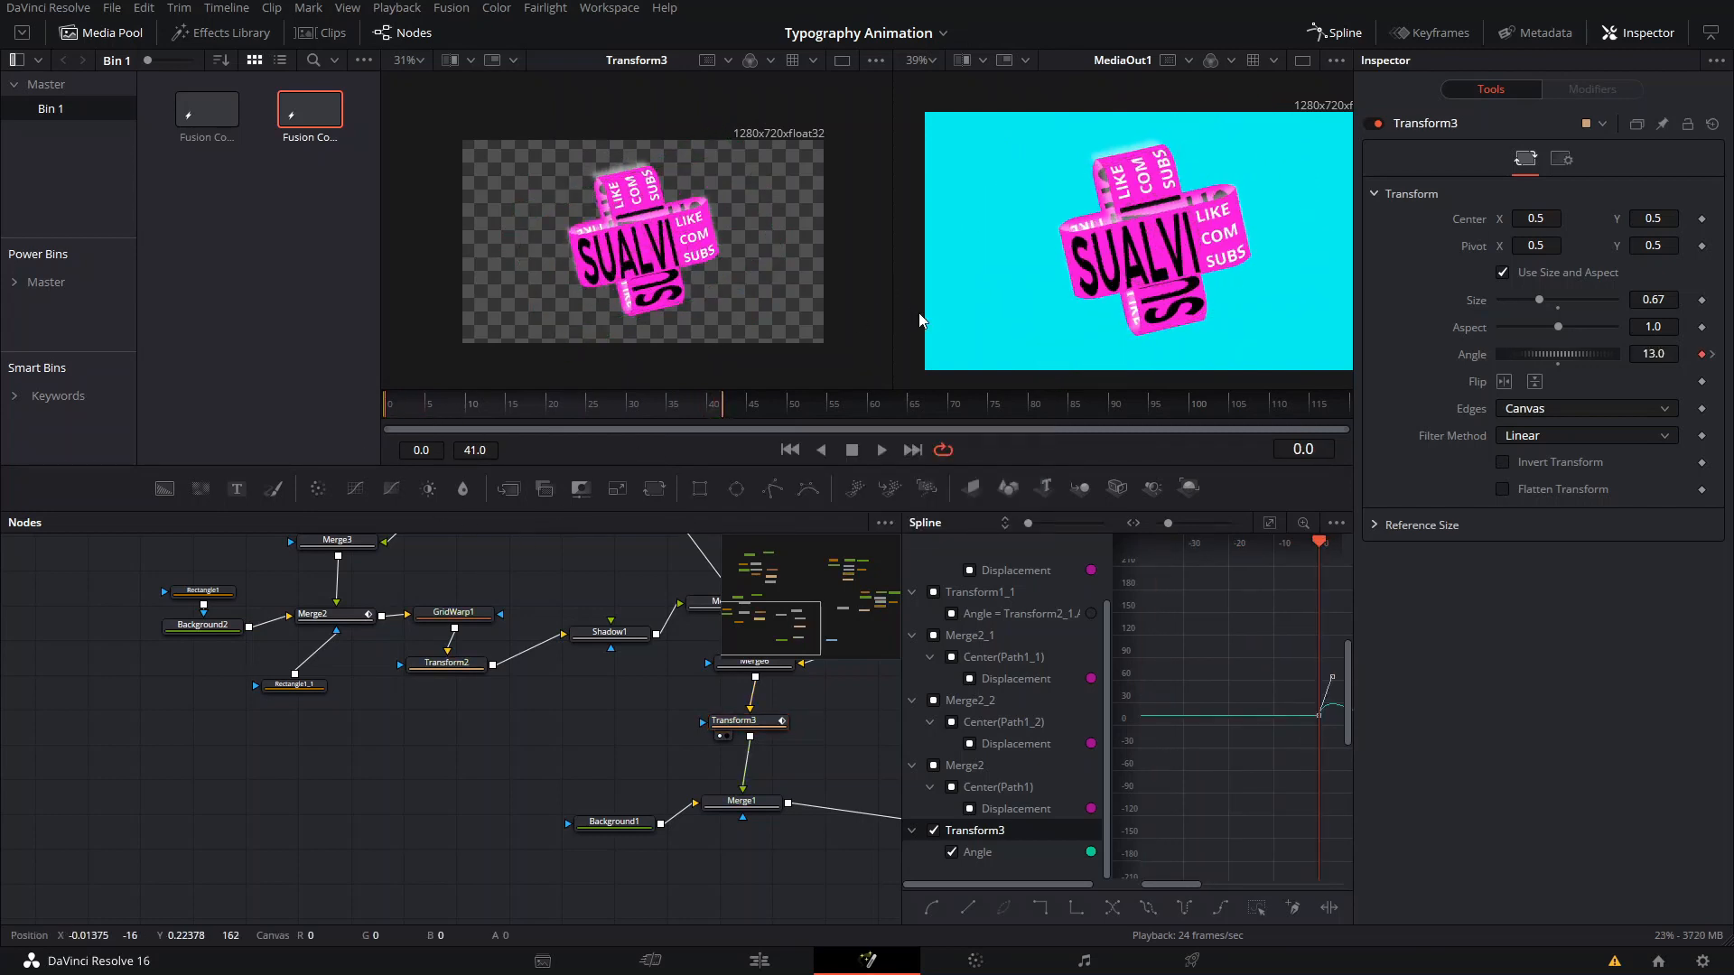
key(space)
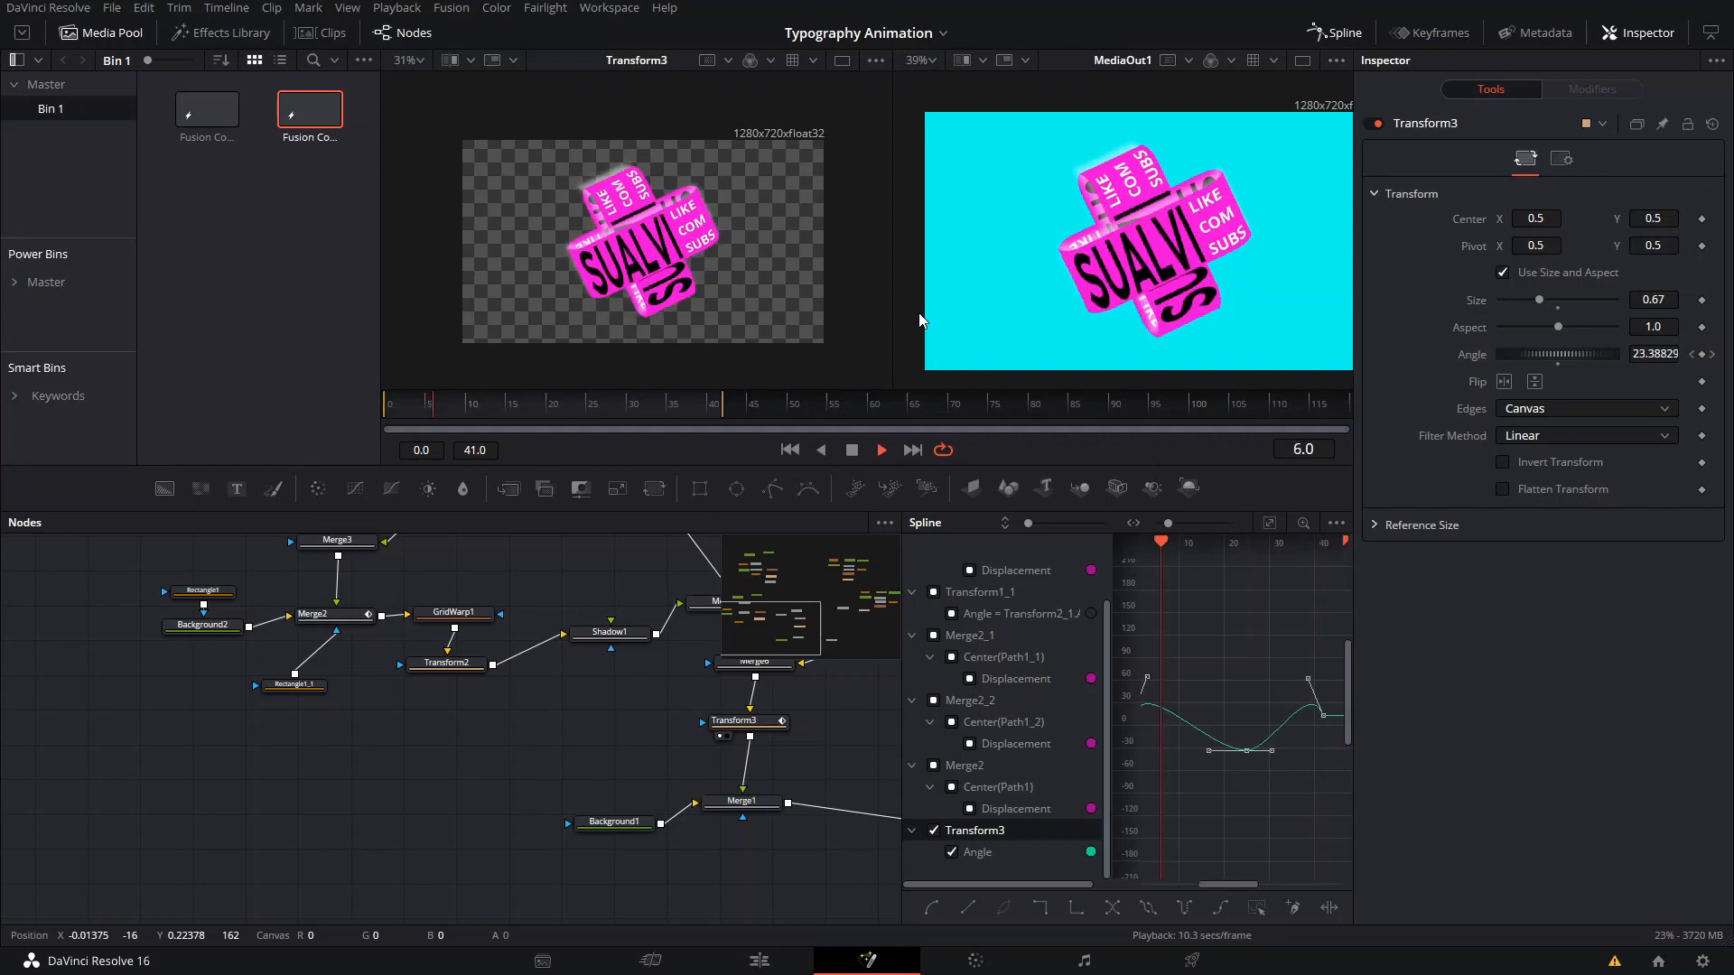
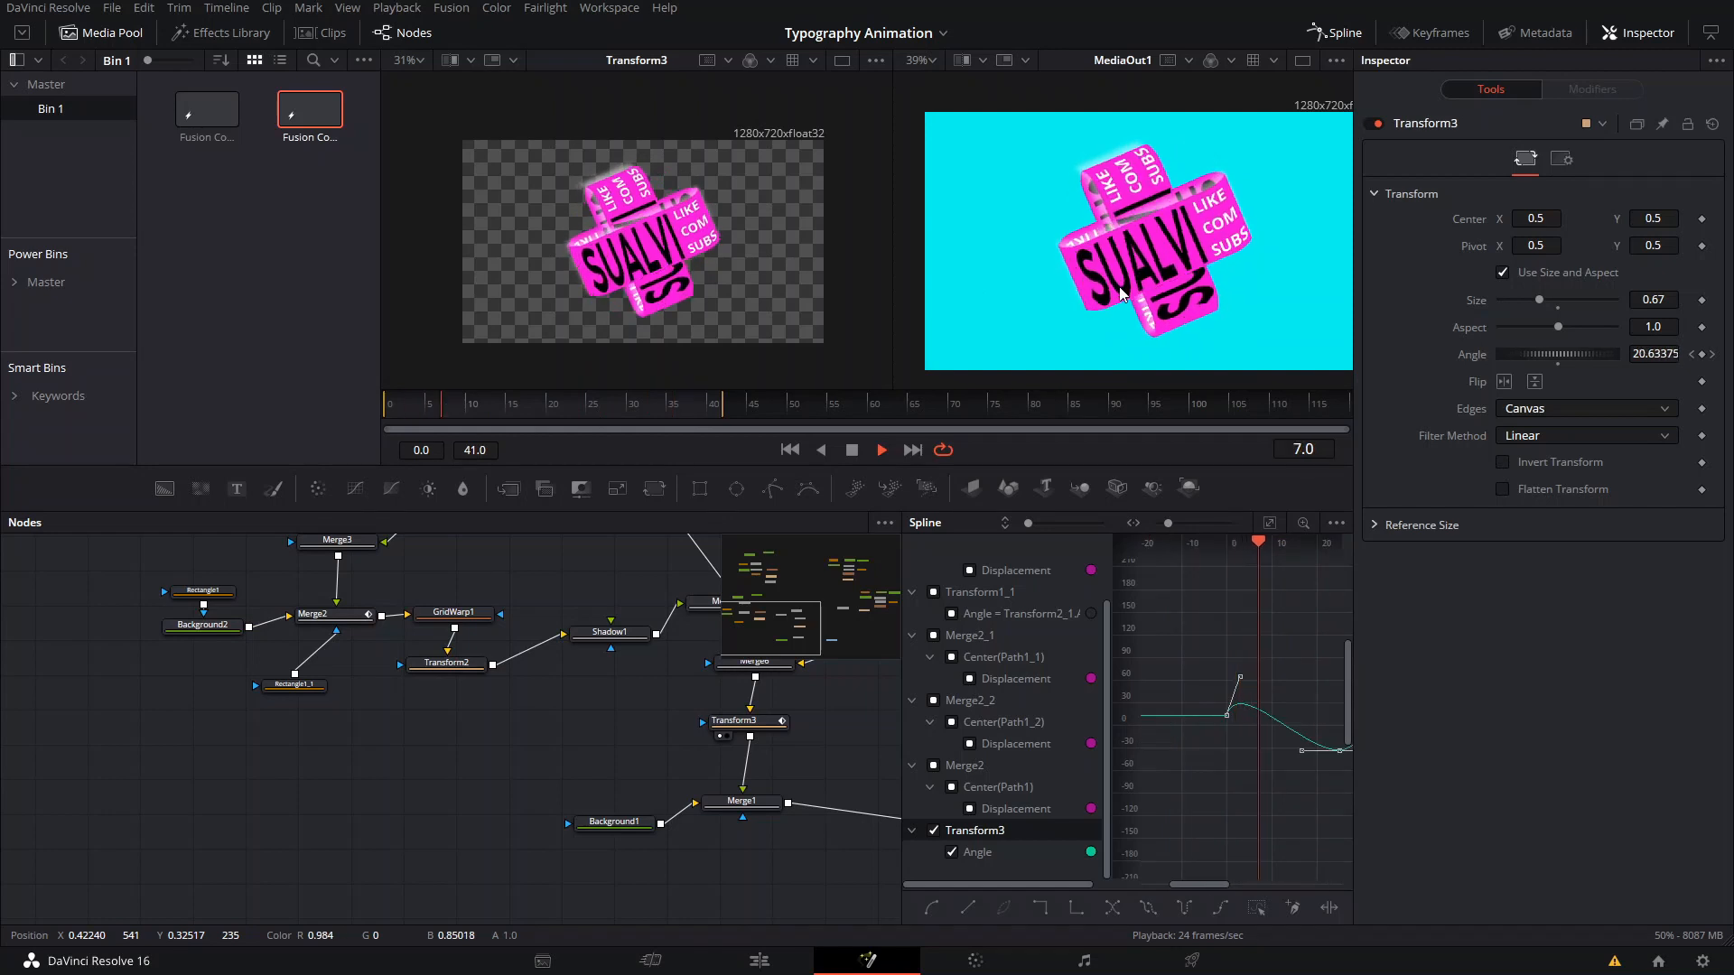
Stop playback, add a Shadow node between Merge1 and MediaOut1, and try raising its vertical shadow offset.
key(space)
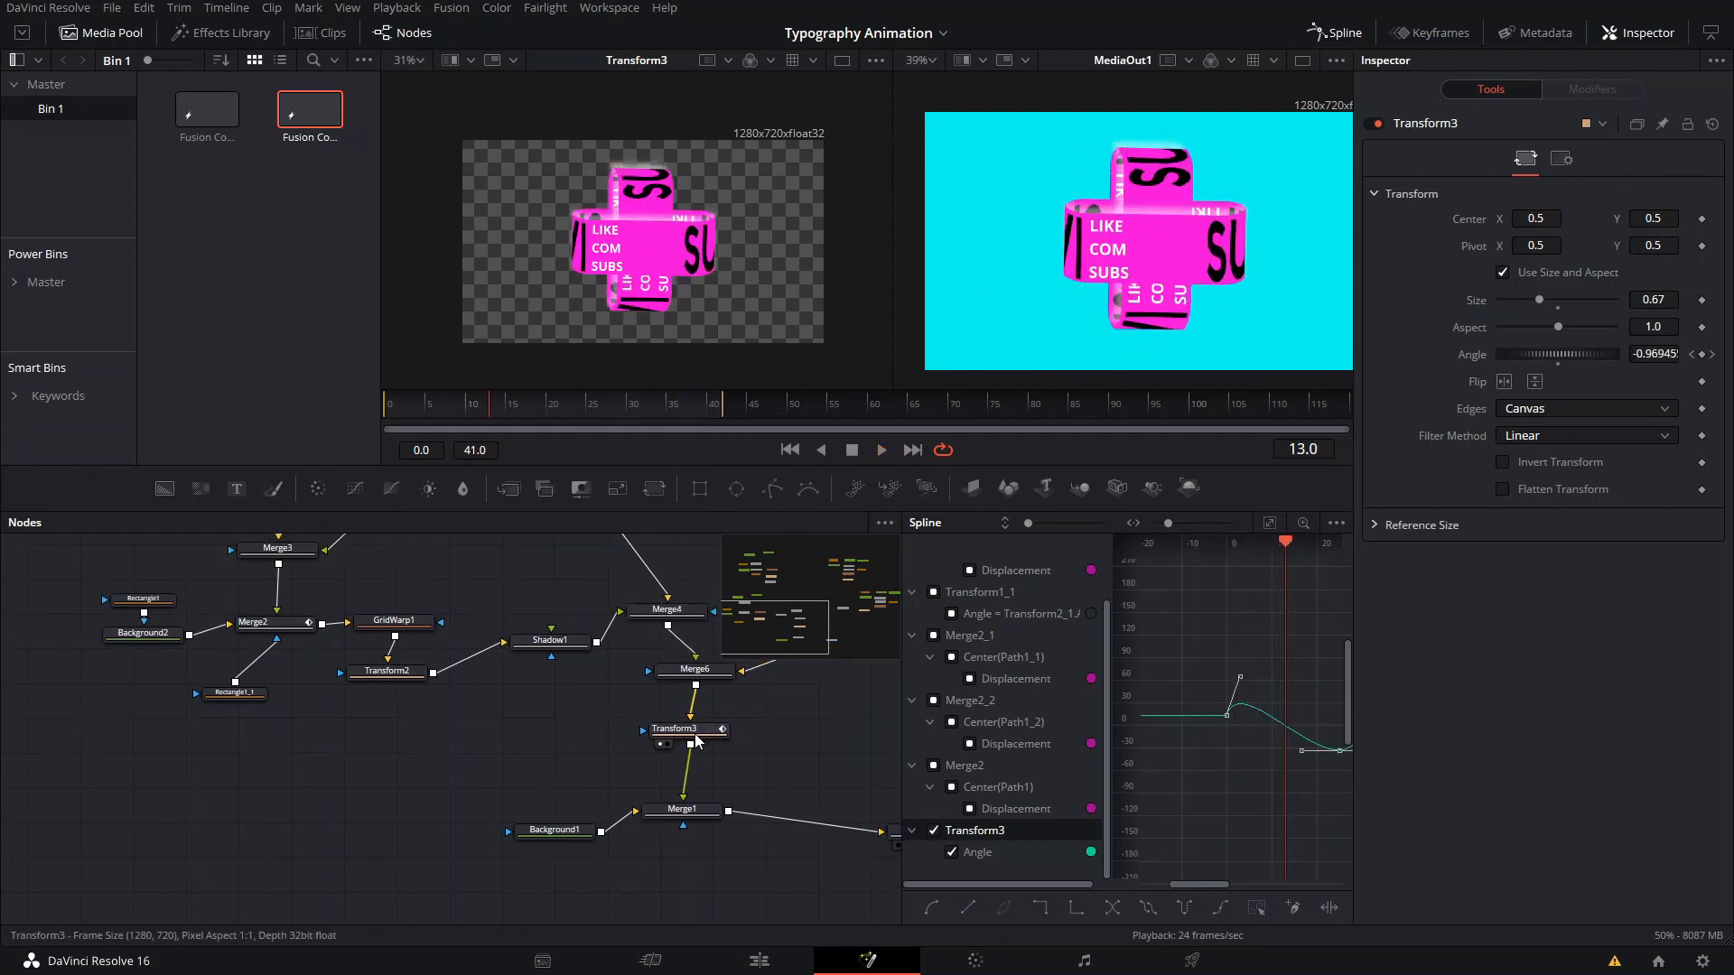
click(693, 733)
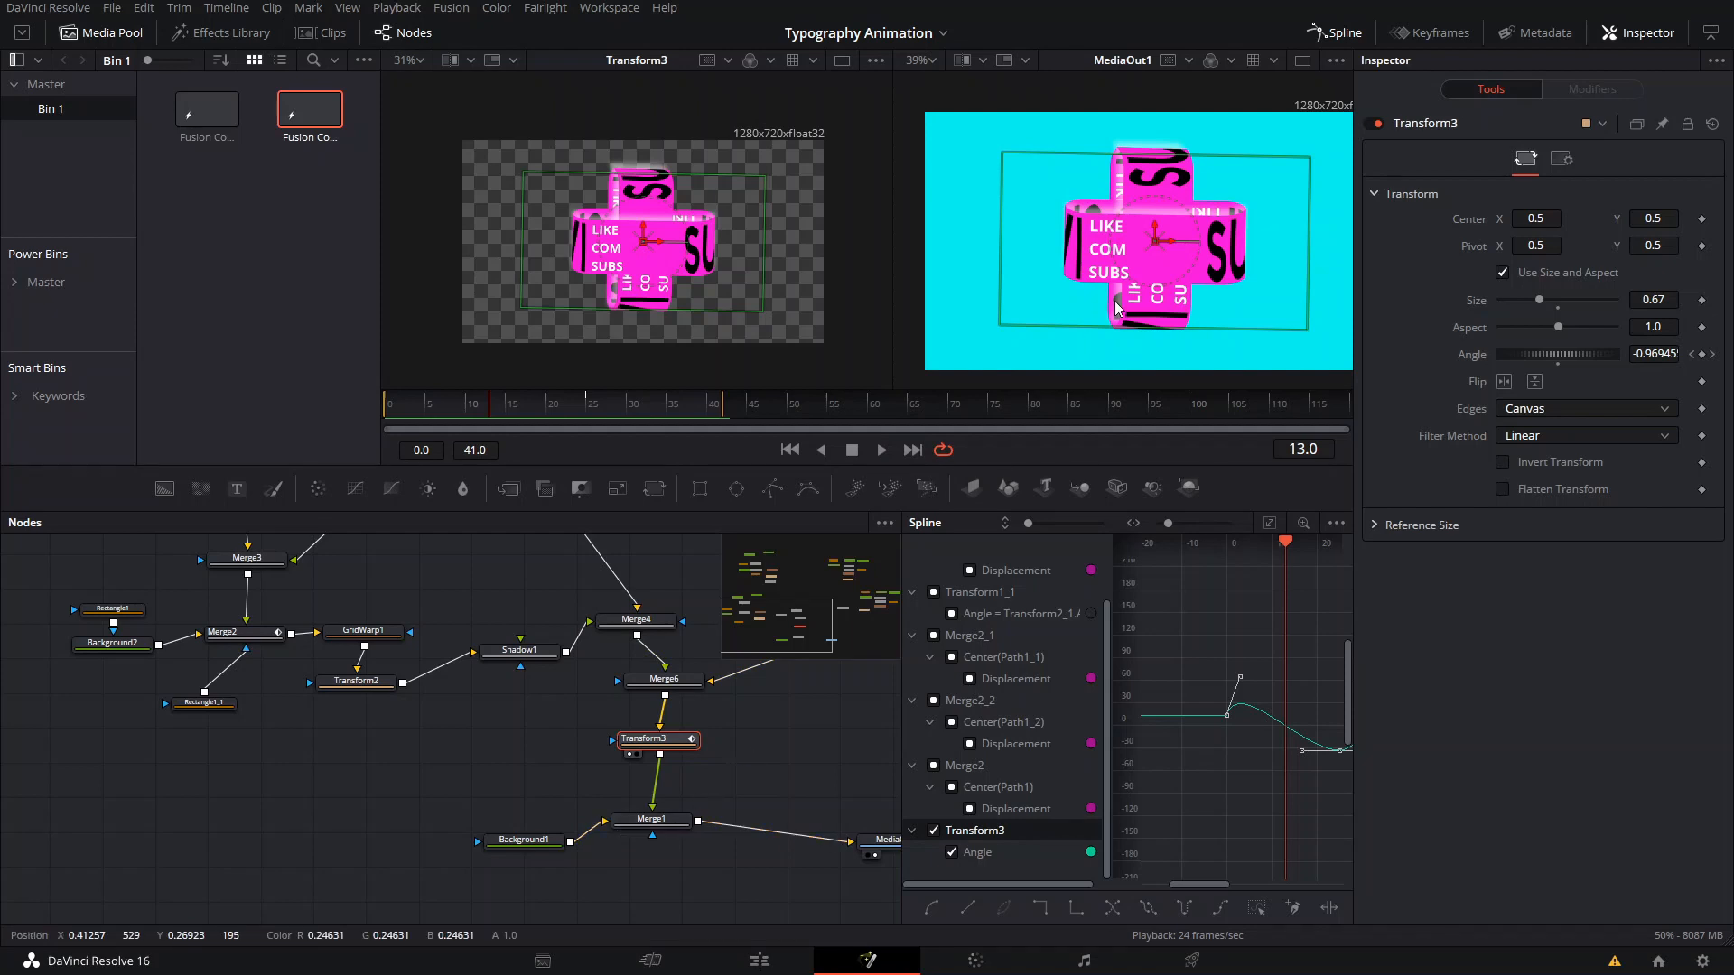
scroll(1092, 271, down, 2)
click(664, 825)
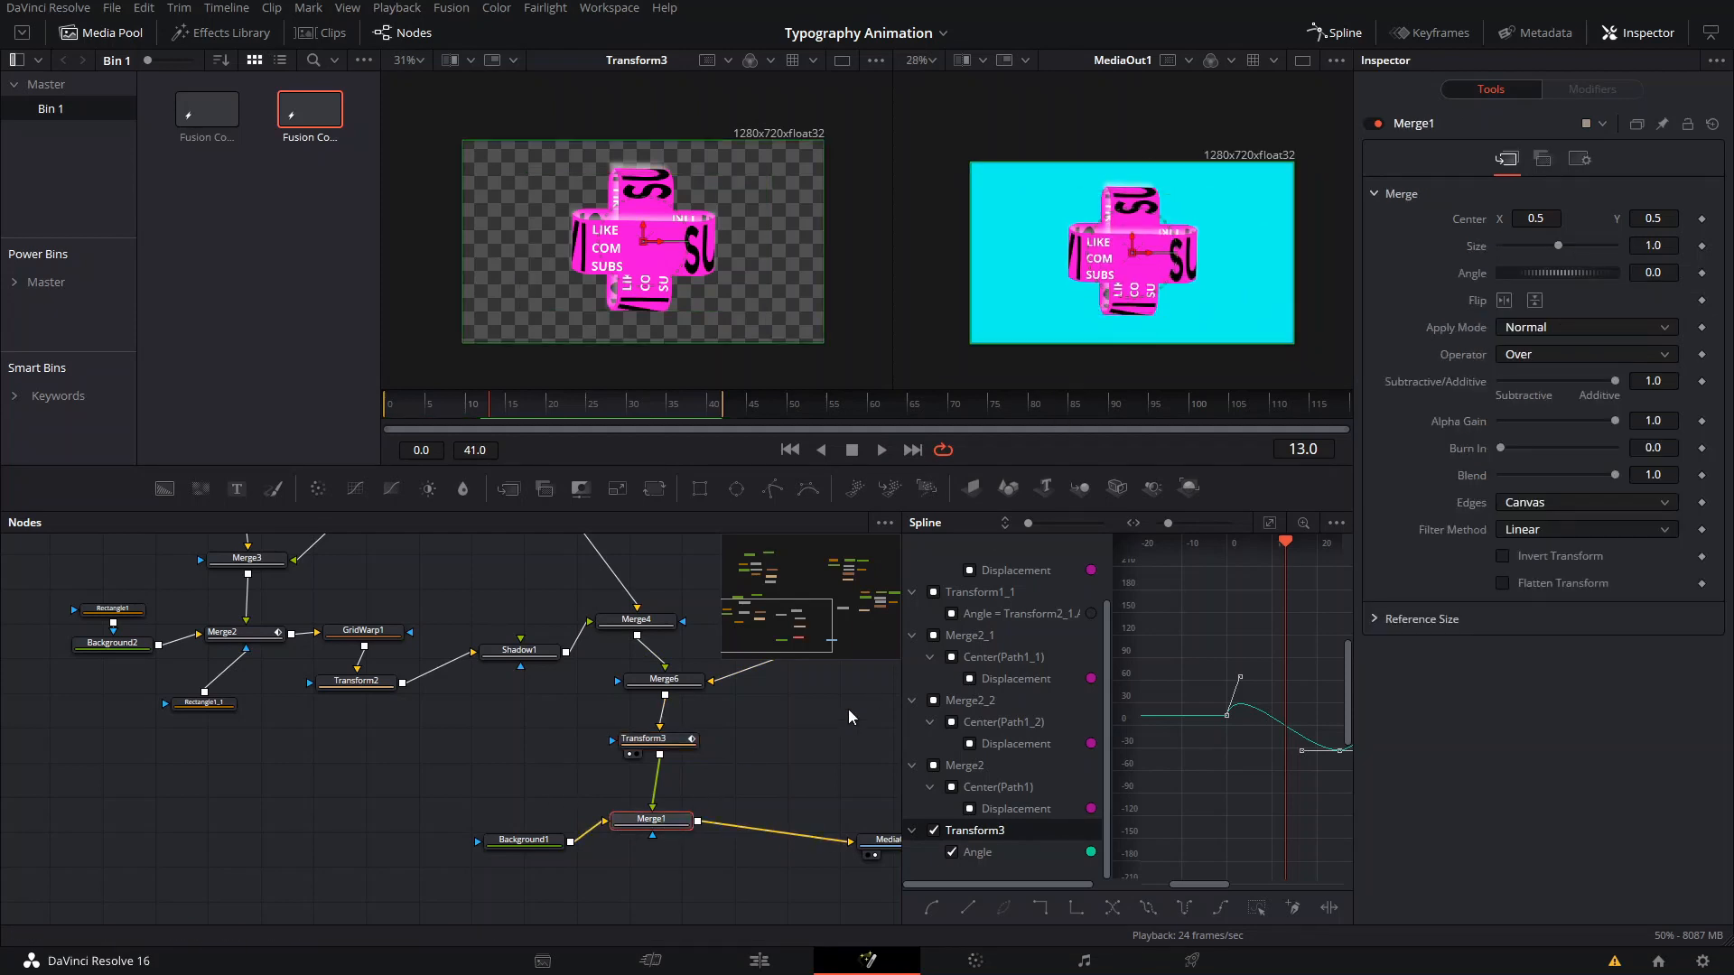
key(shift+space)
text(shad)
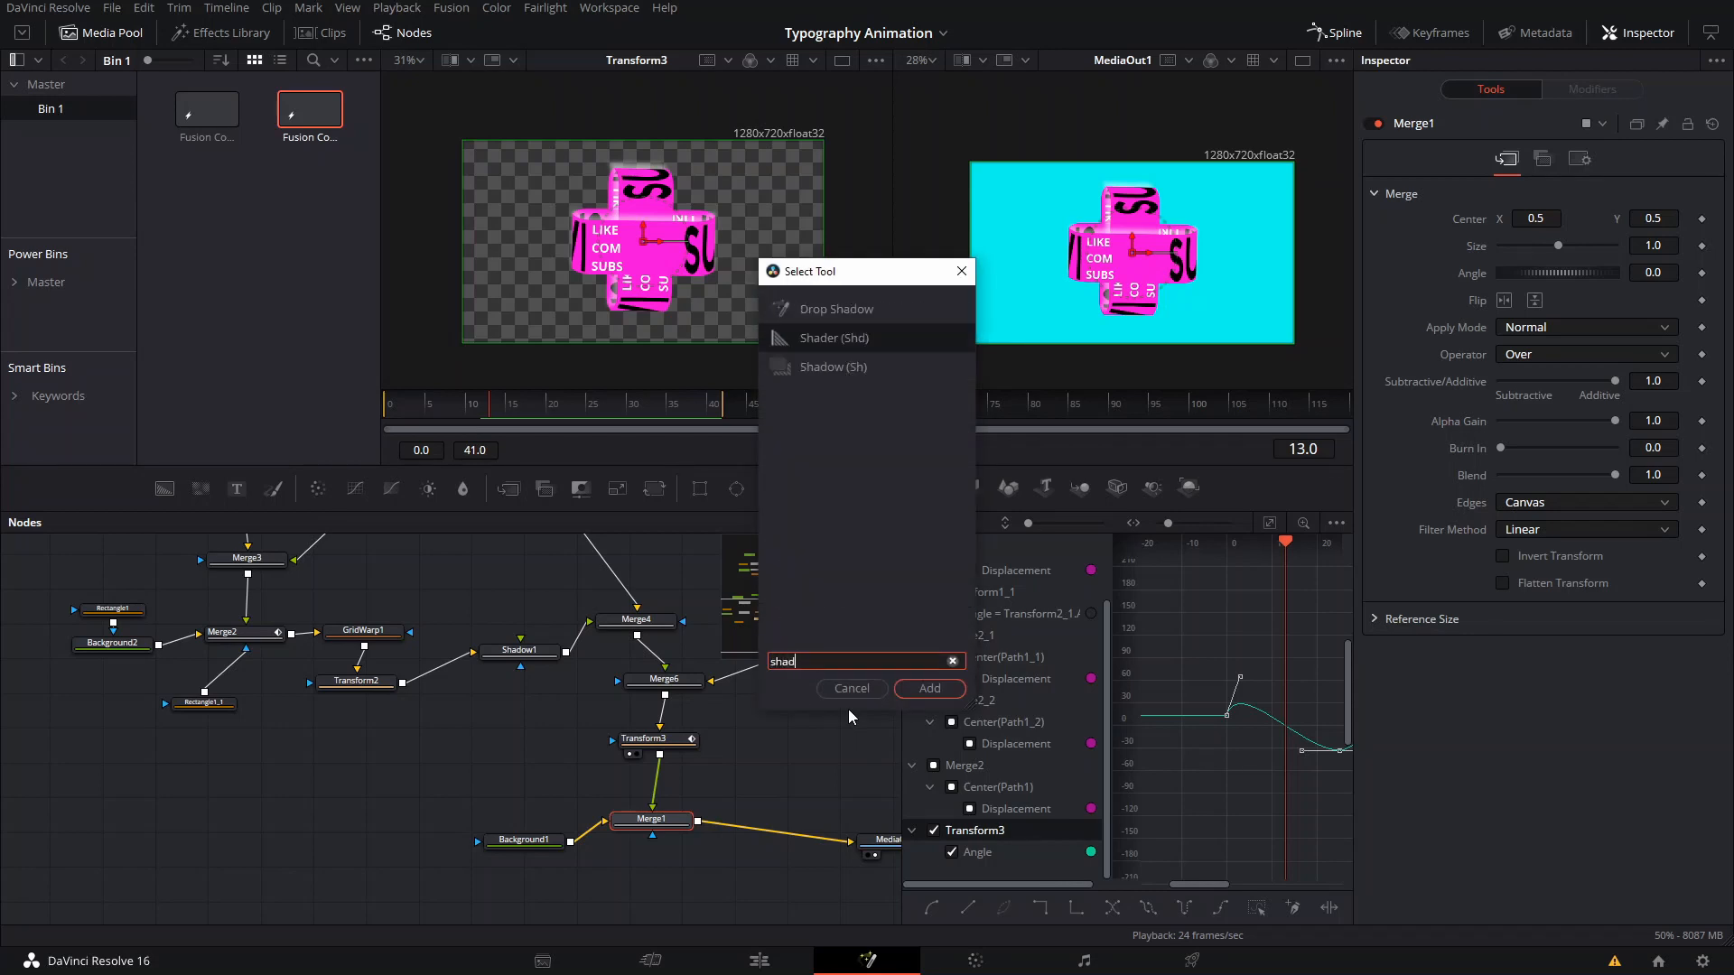
key(Down)
key(Return)
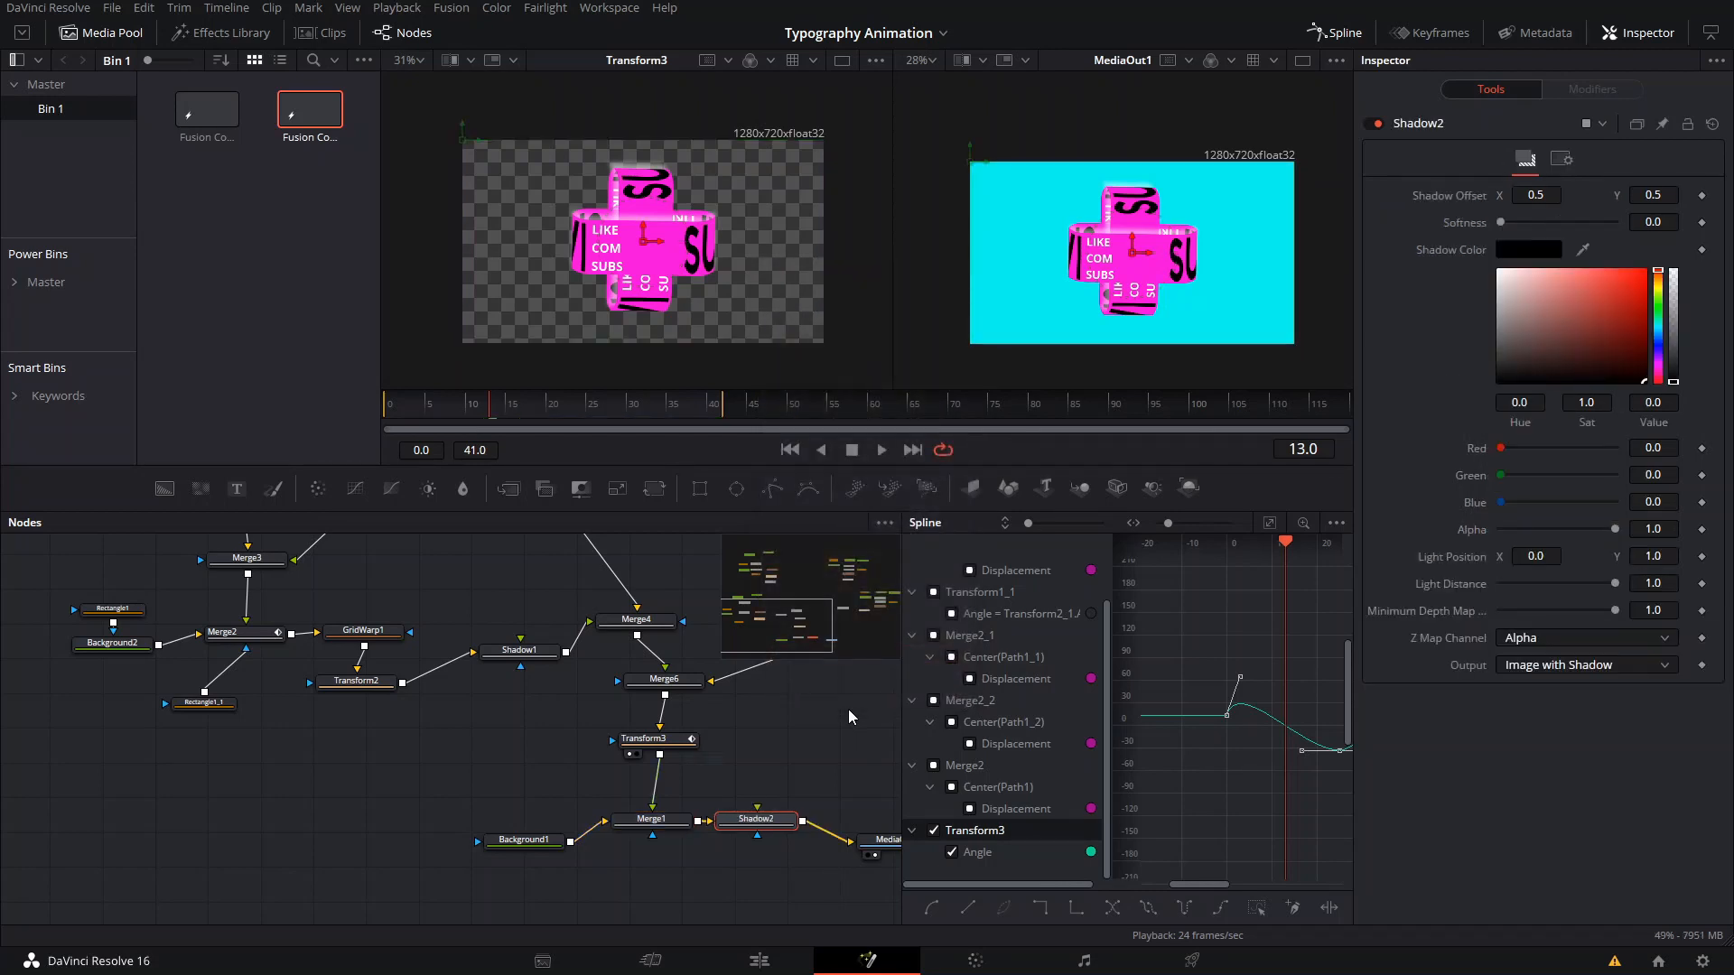
scroll(1149, 292, up, 2)
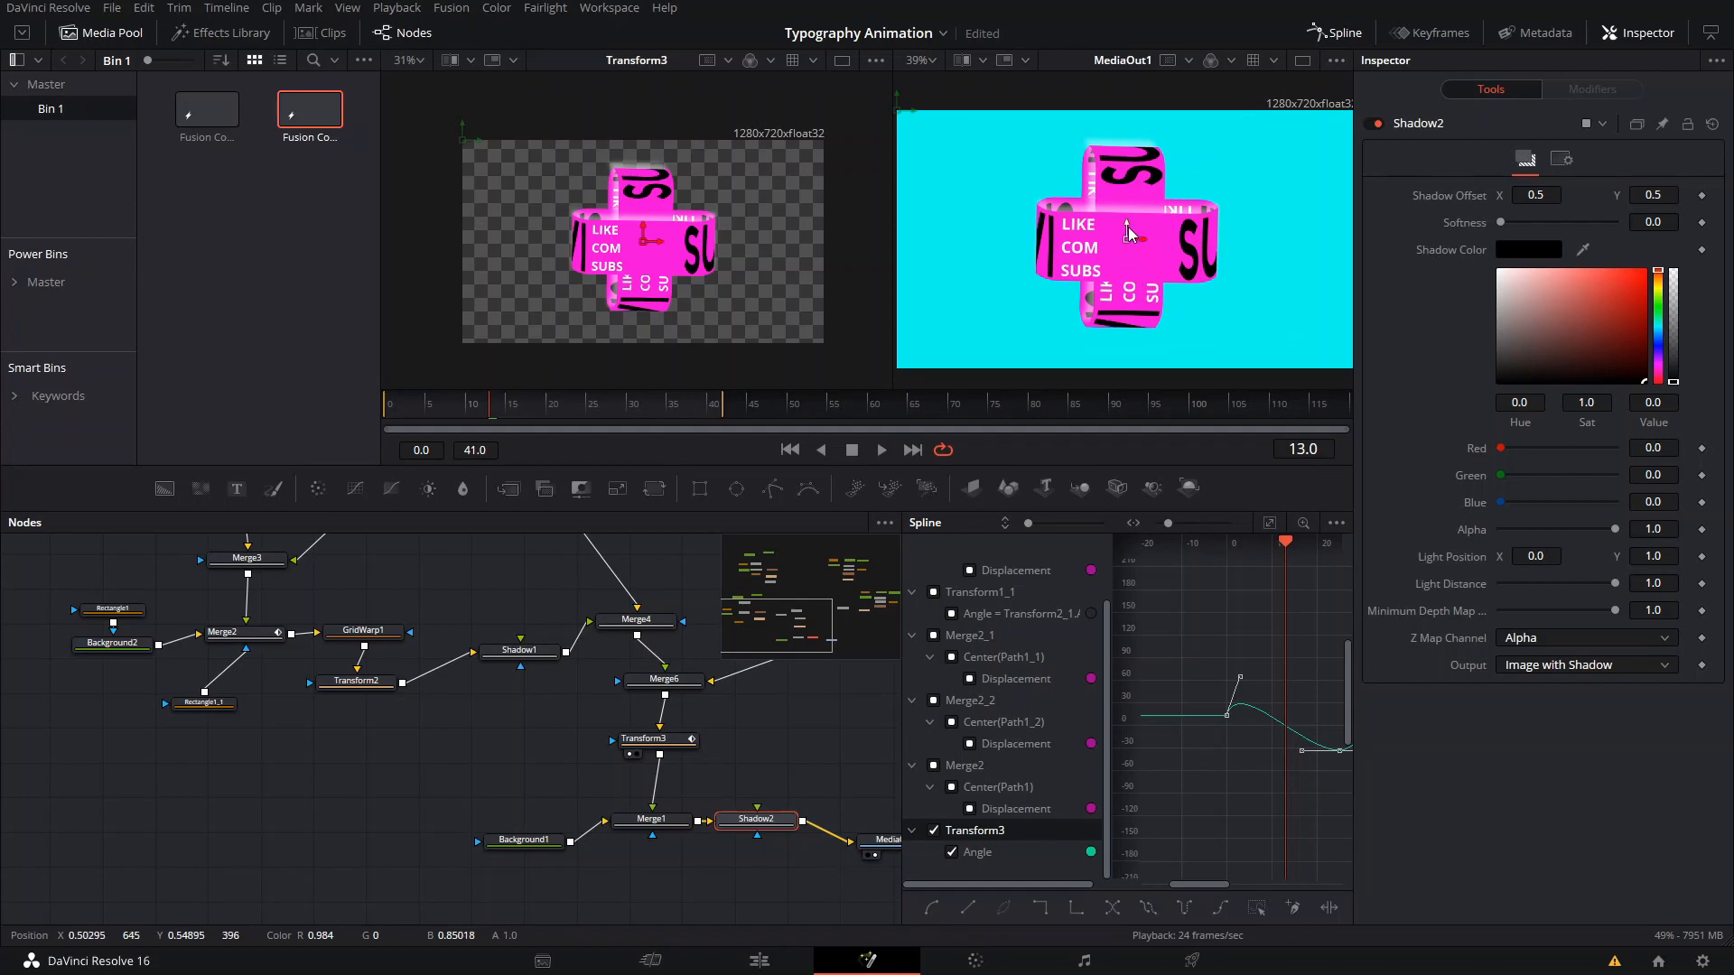
drag(1128, 226, 1129, 187)
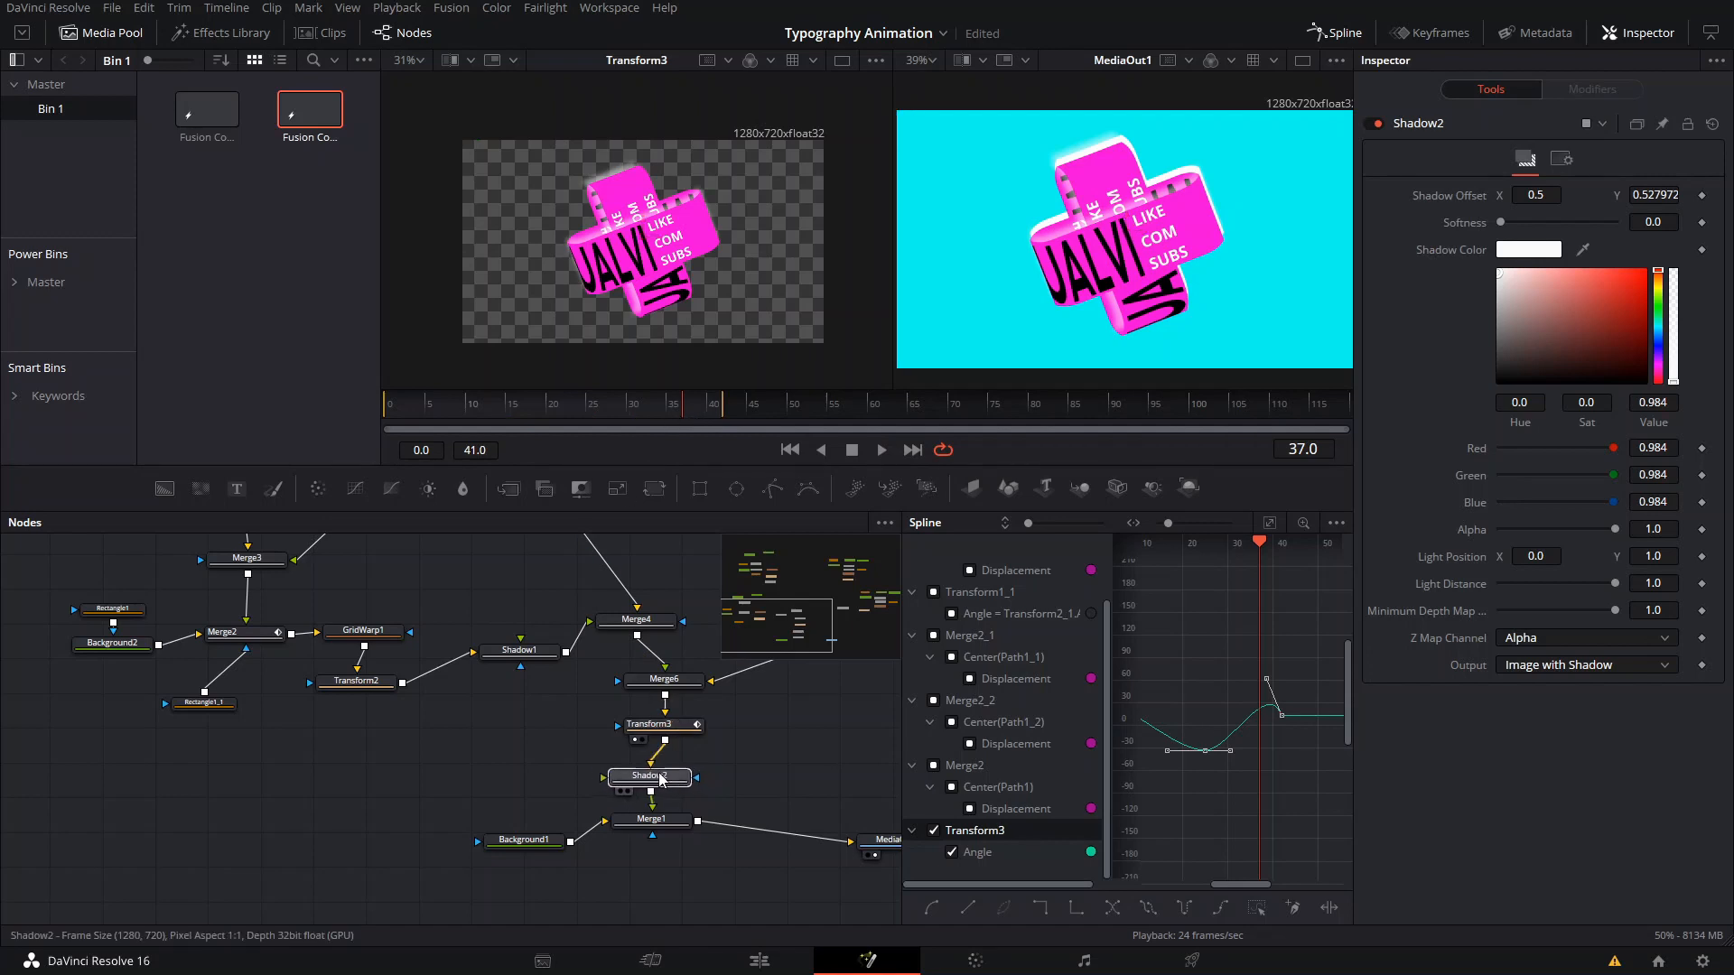
Pull Shadow2 out of the node chain and insert a Drop Shadow node between Transform3 and Merge1.
drag(660, 777, 448, 785)
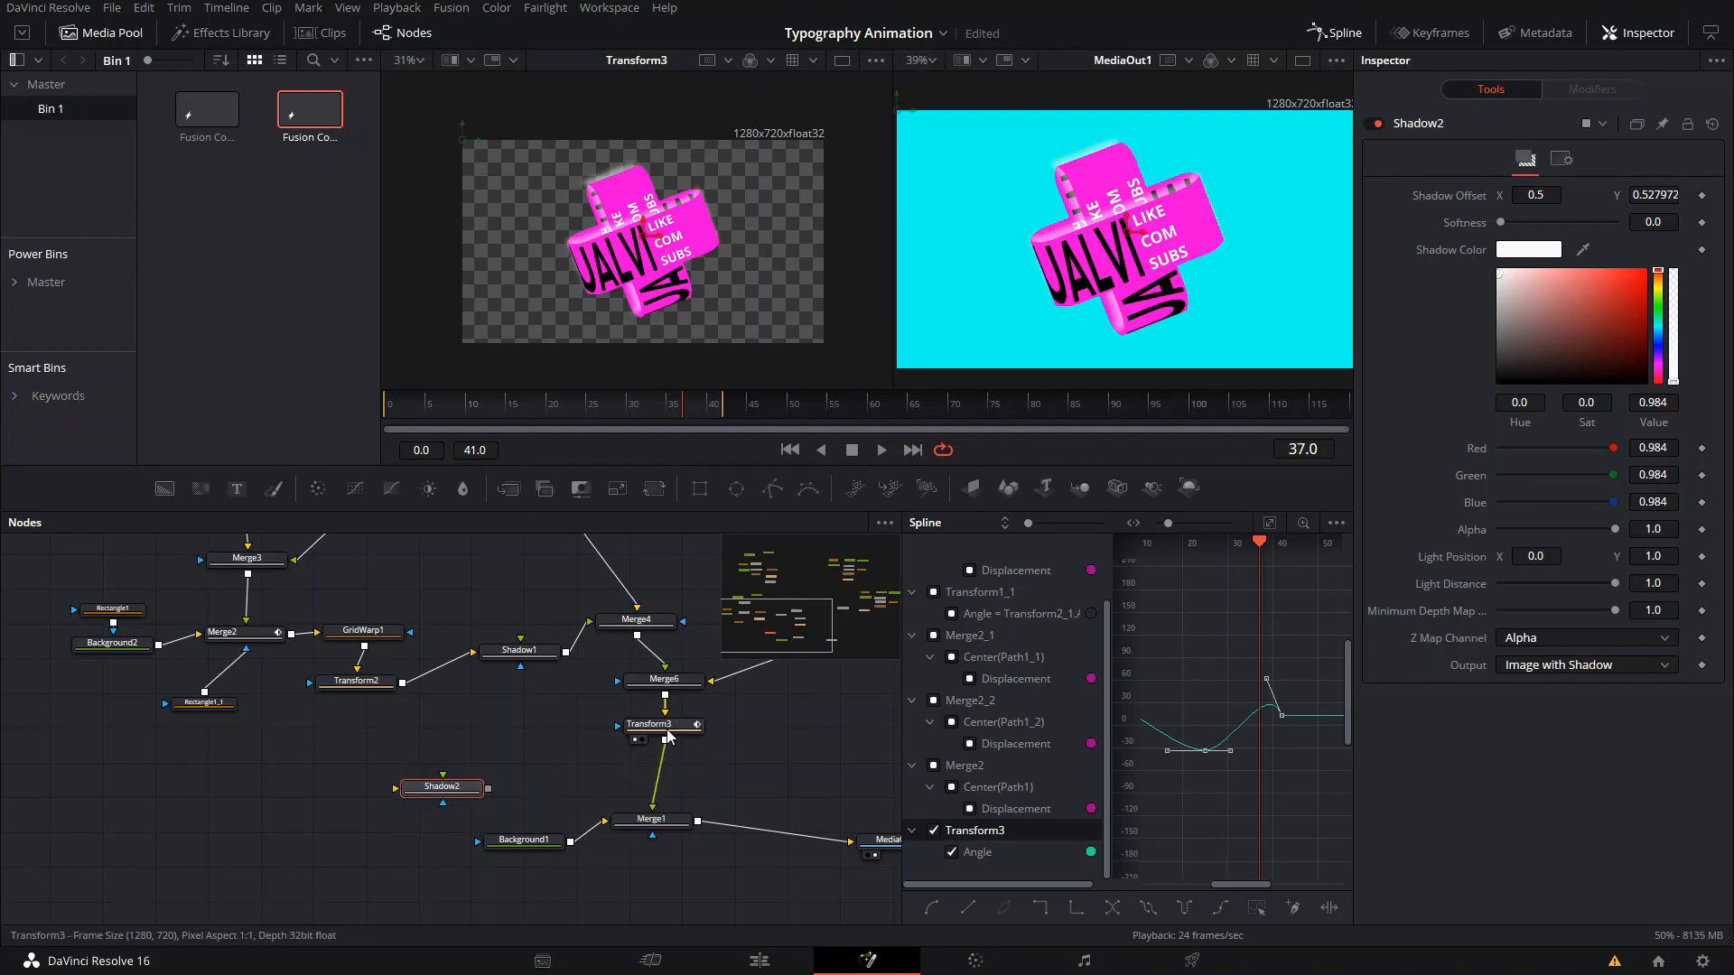
click(661, 725)
key(shift+space)
text(drop)
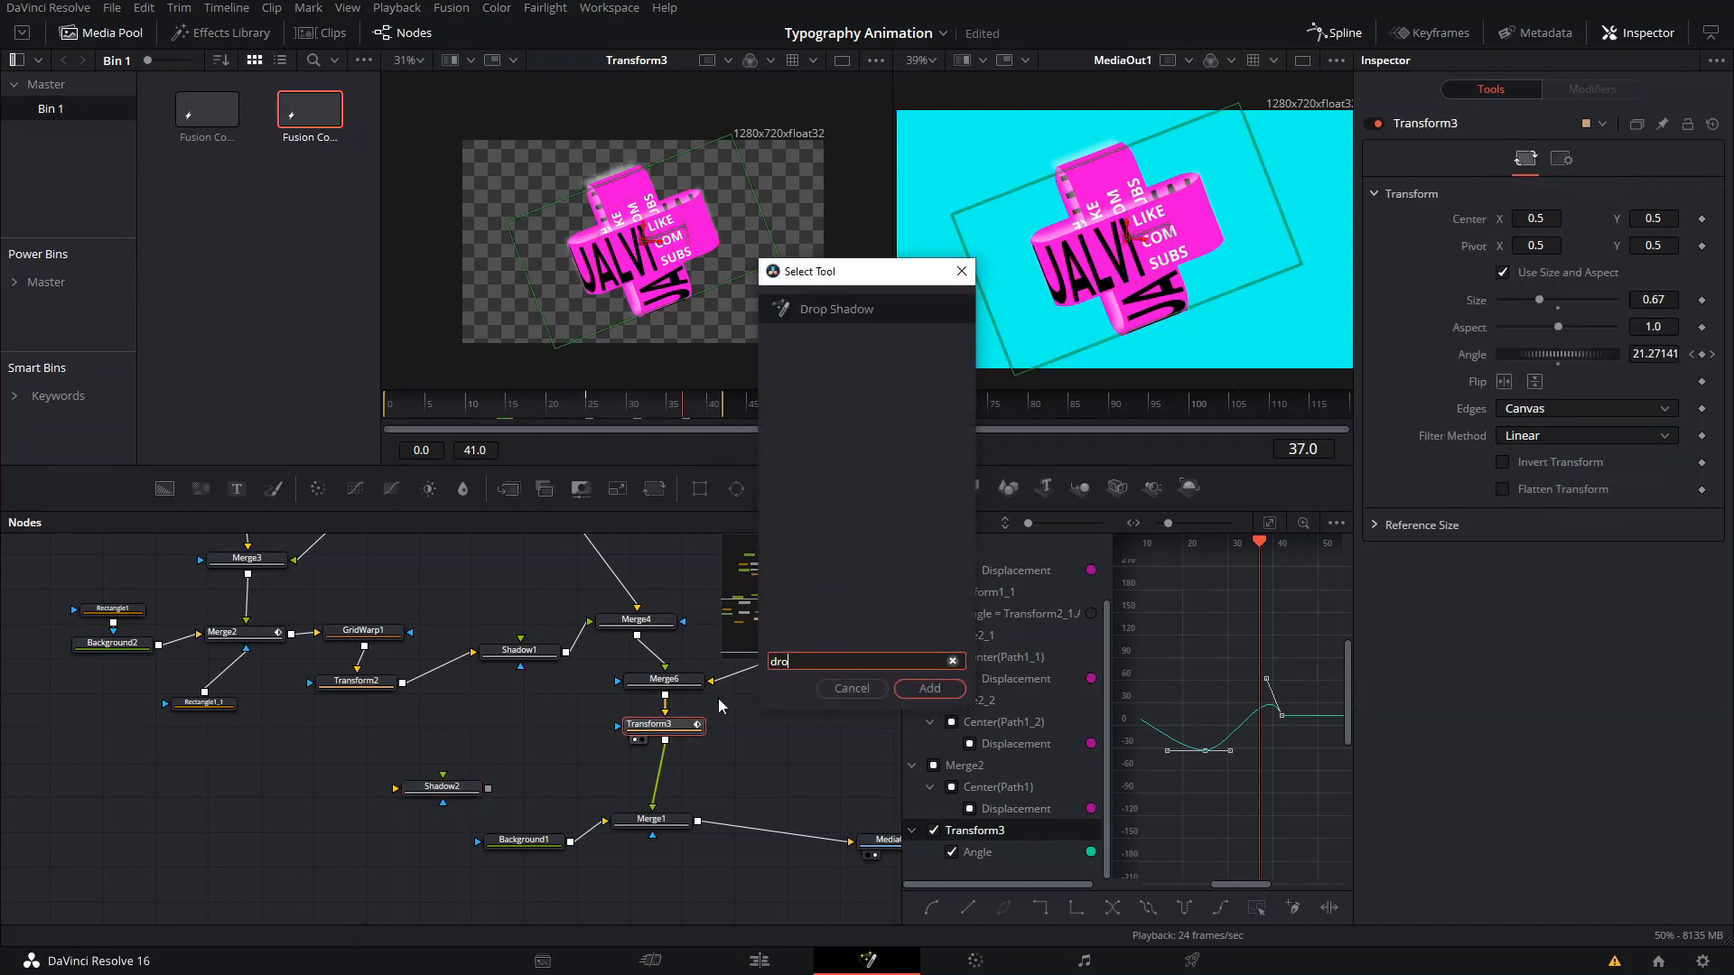
key(Return)
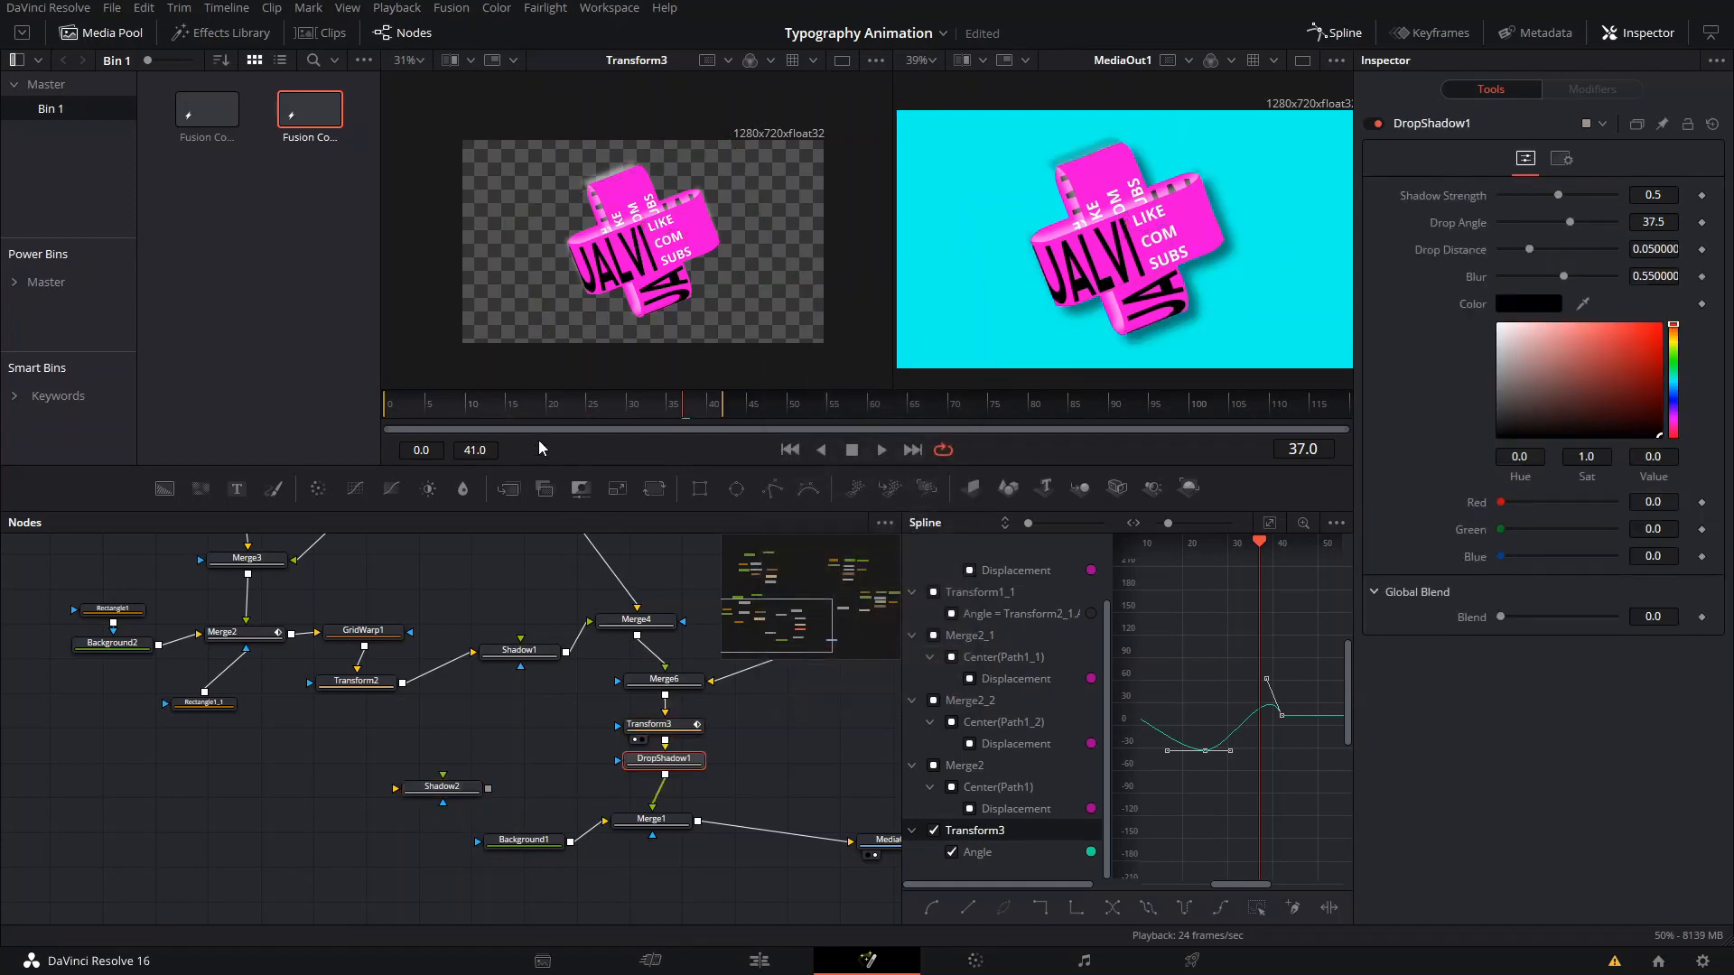
Check the drop shadow on several frames and set its angle to -90, distance to 0.126 and blur to 0.693.
click(553, 405)
click(479, 403)
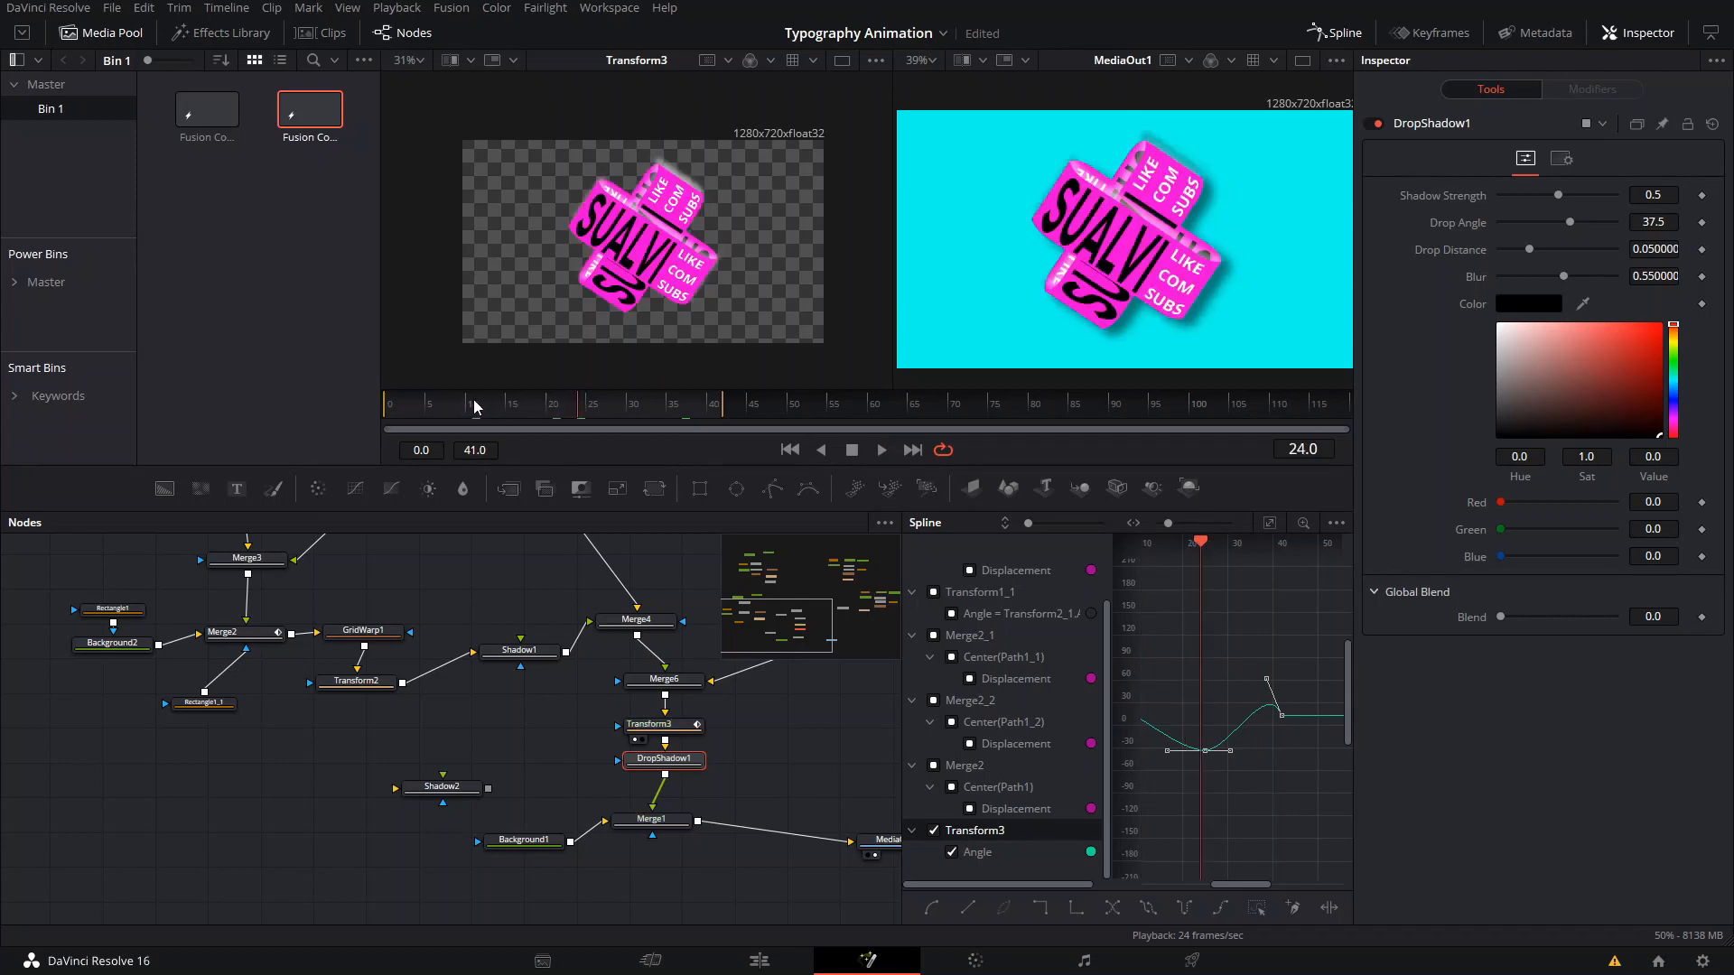
click(474, 403)
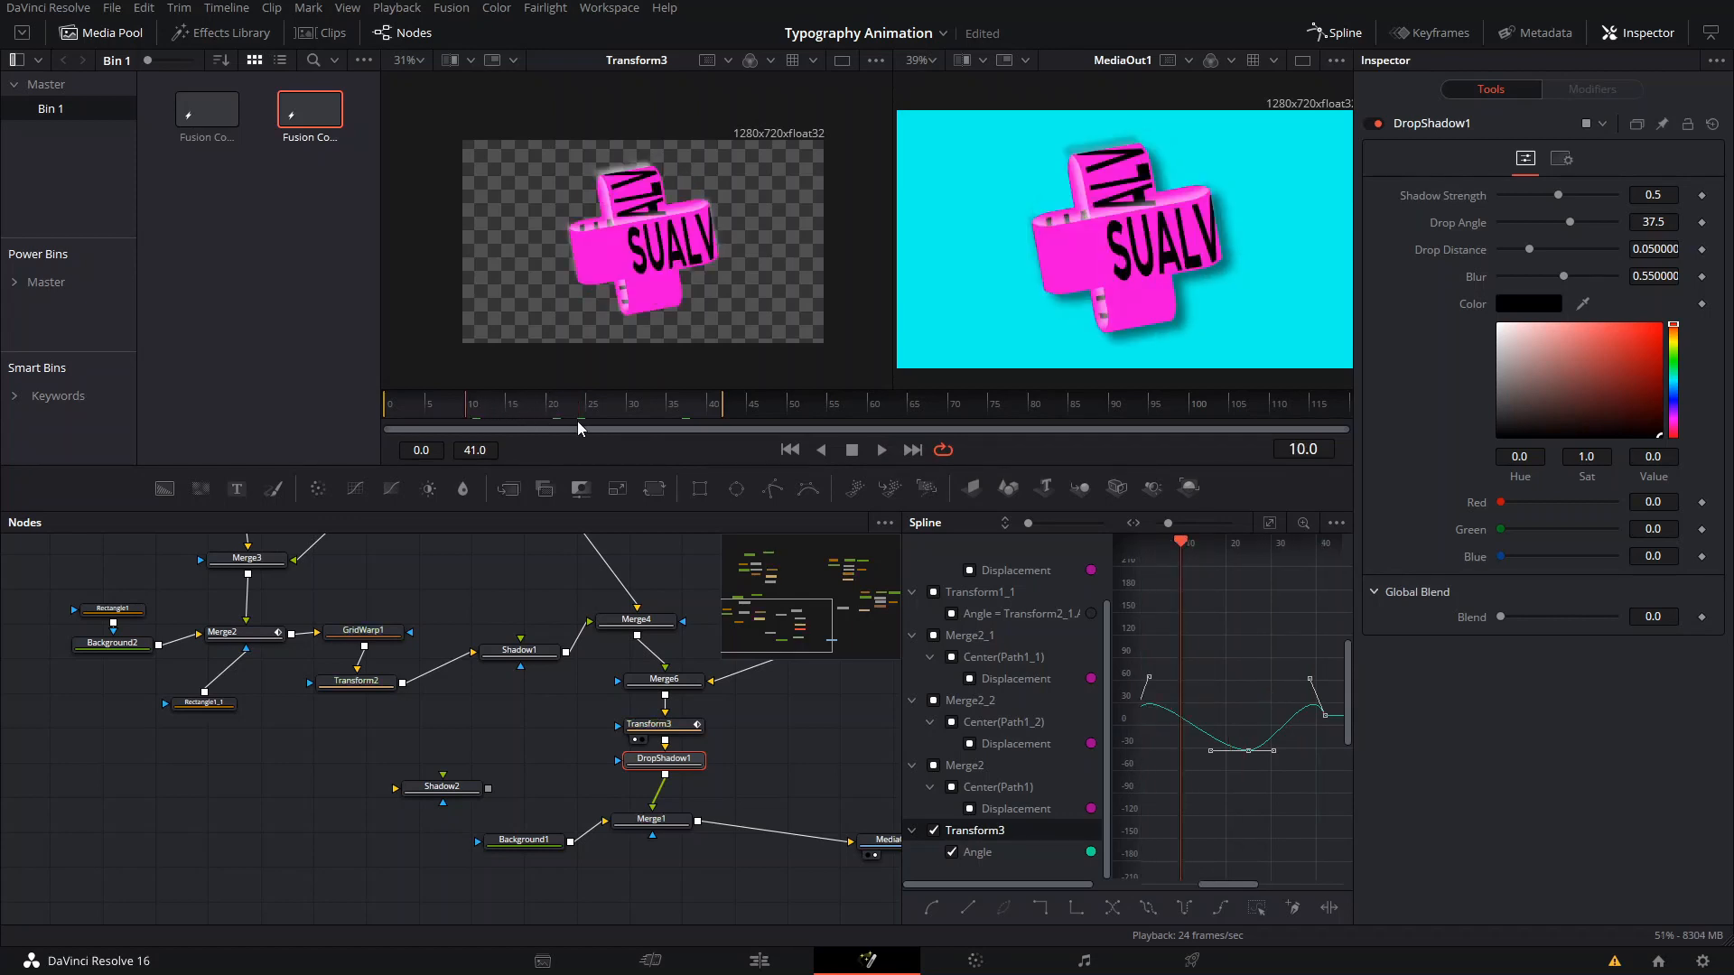
click(620, 415)
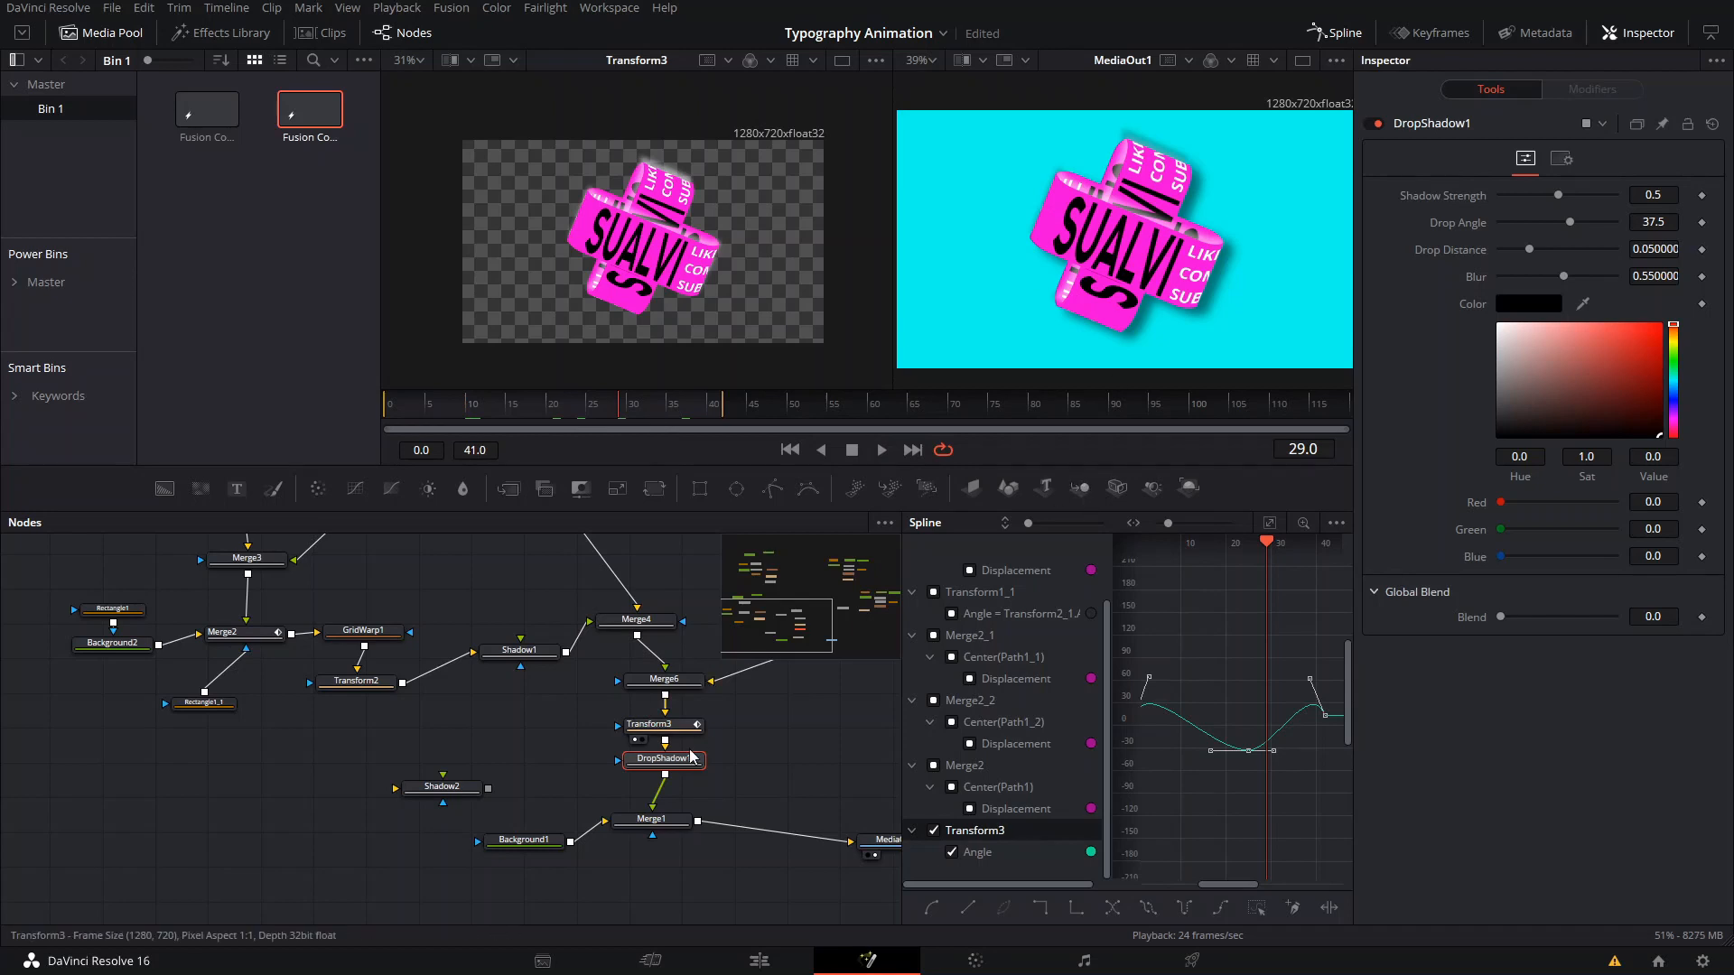
drag(1569, 220, 1526, 238)
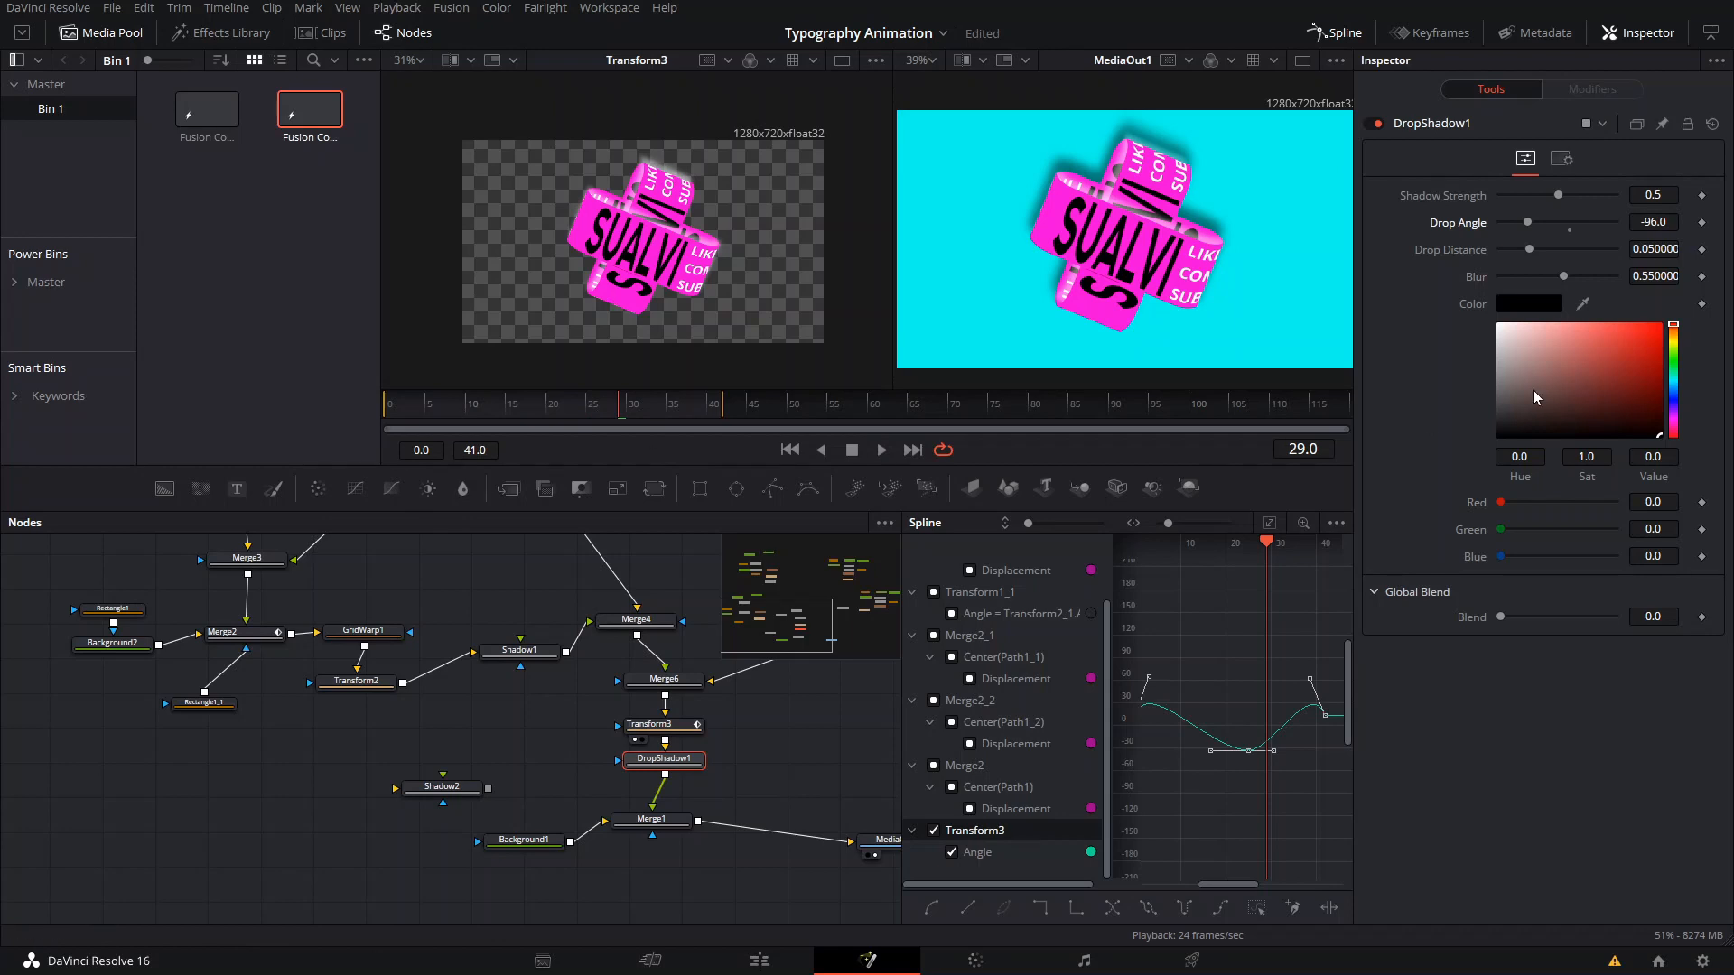
mouse_move(1531, 247)
mouse_down()
mouse_move(1578, 264)
mouse_move(1532, 215)
mouse_up()
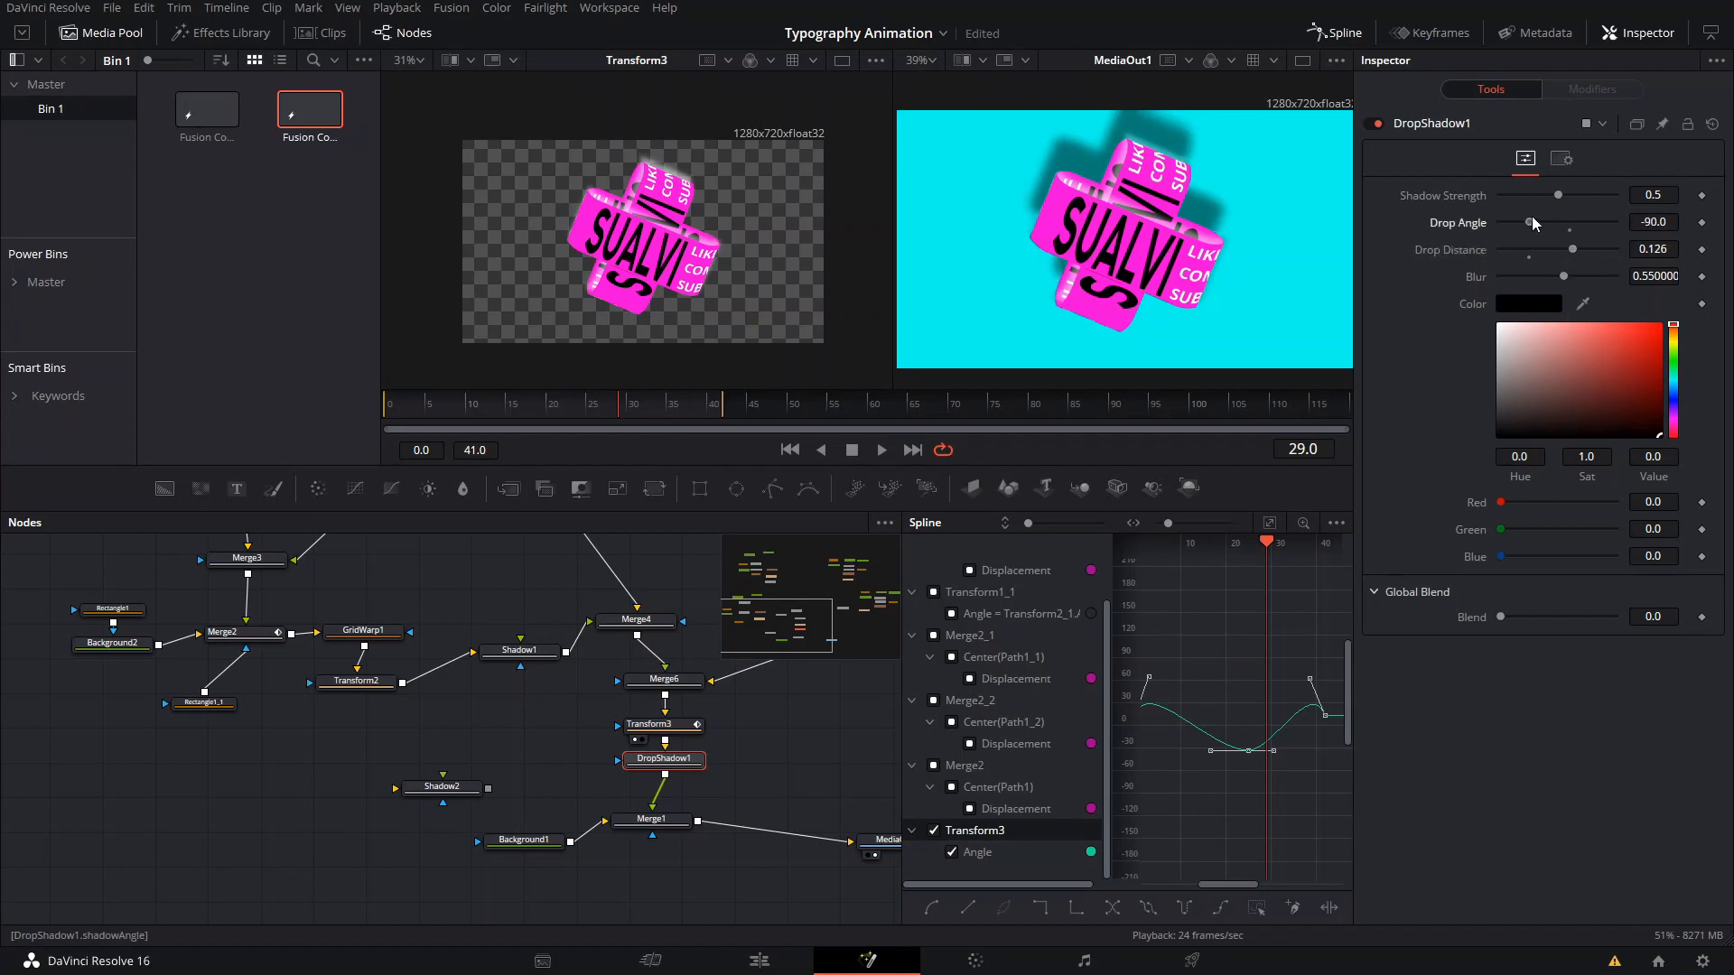
drag(1562, 274, 1485, 318)
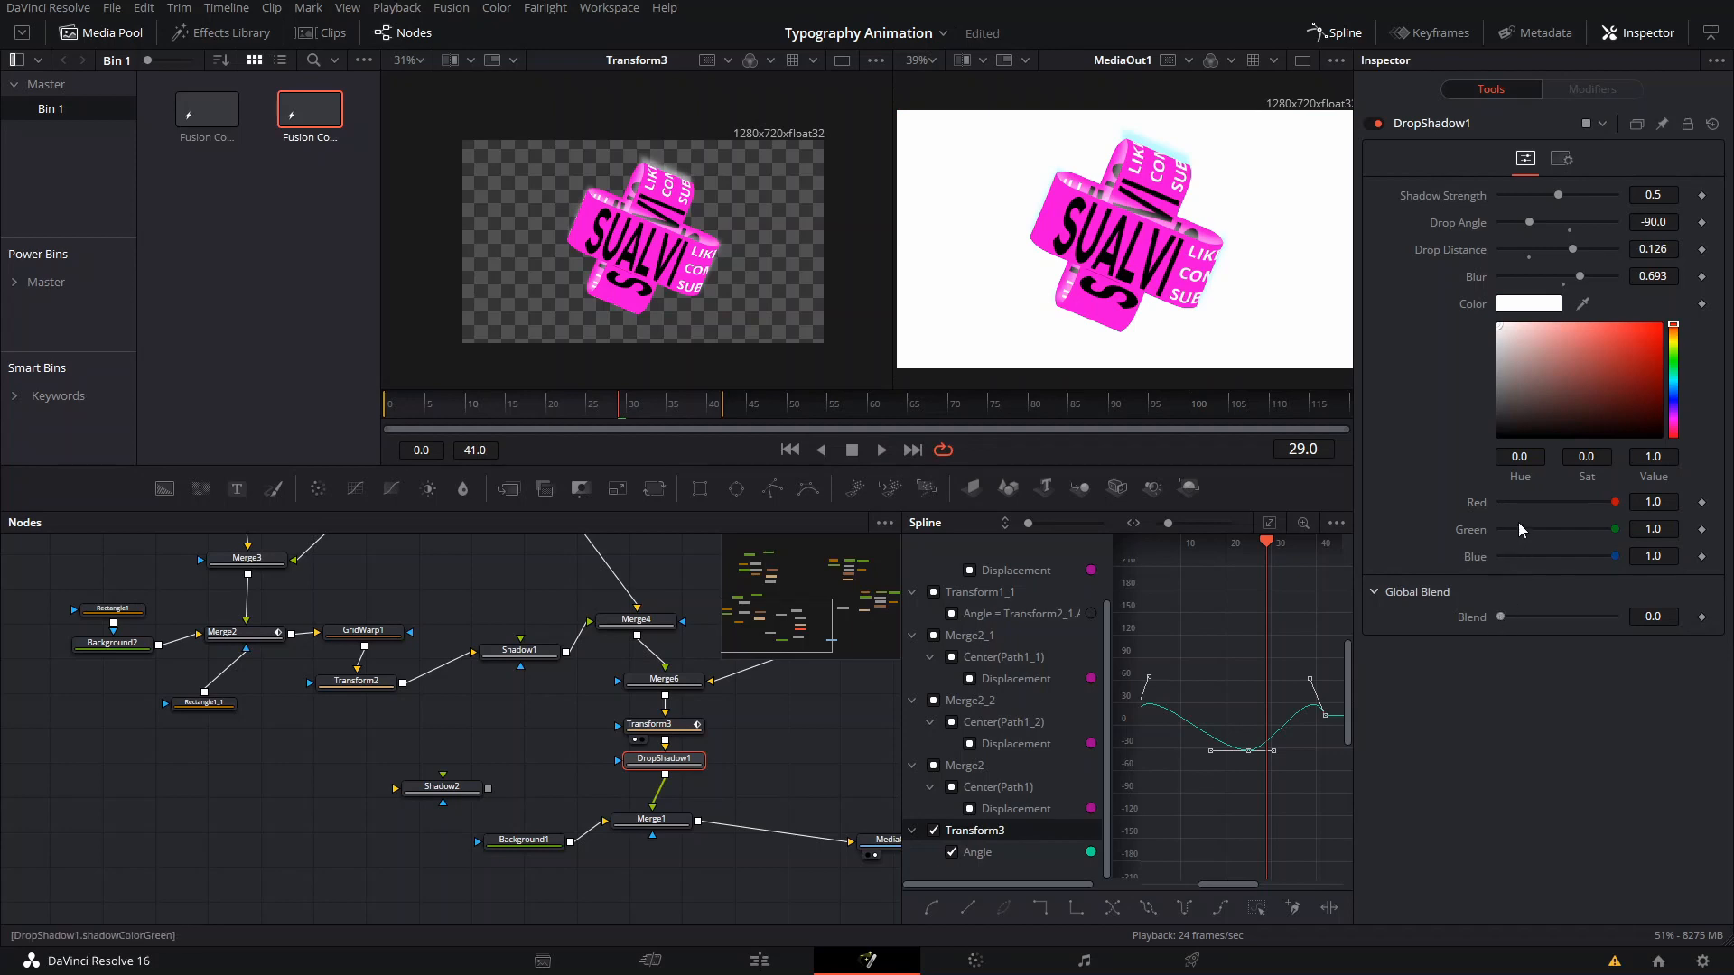
Try different colors for DropShadow1's shadow and return it to black.
drag(1543, 333, 1697, 469)
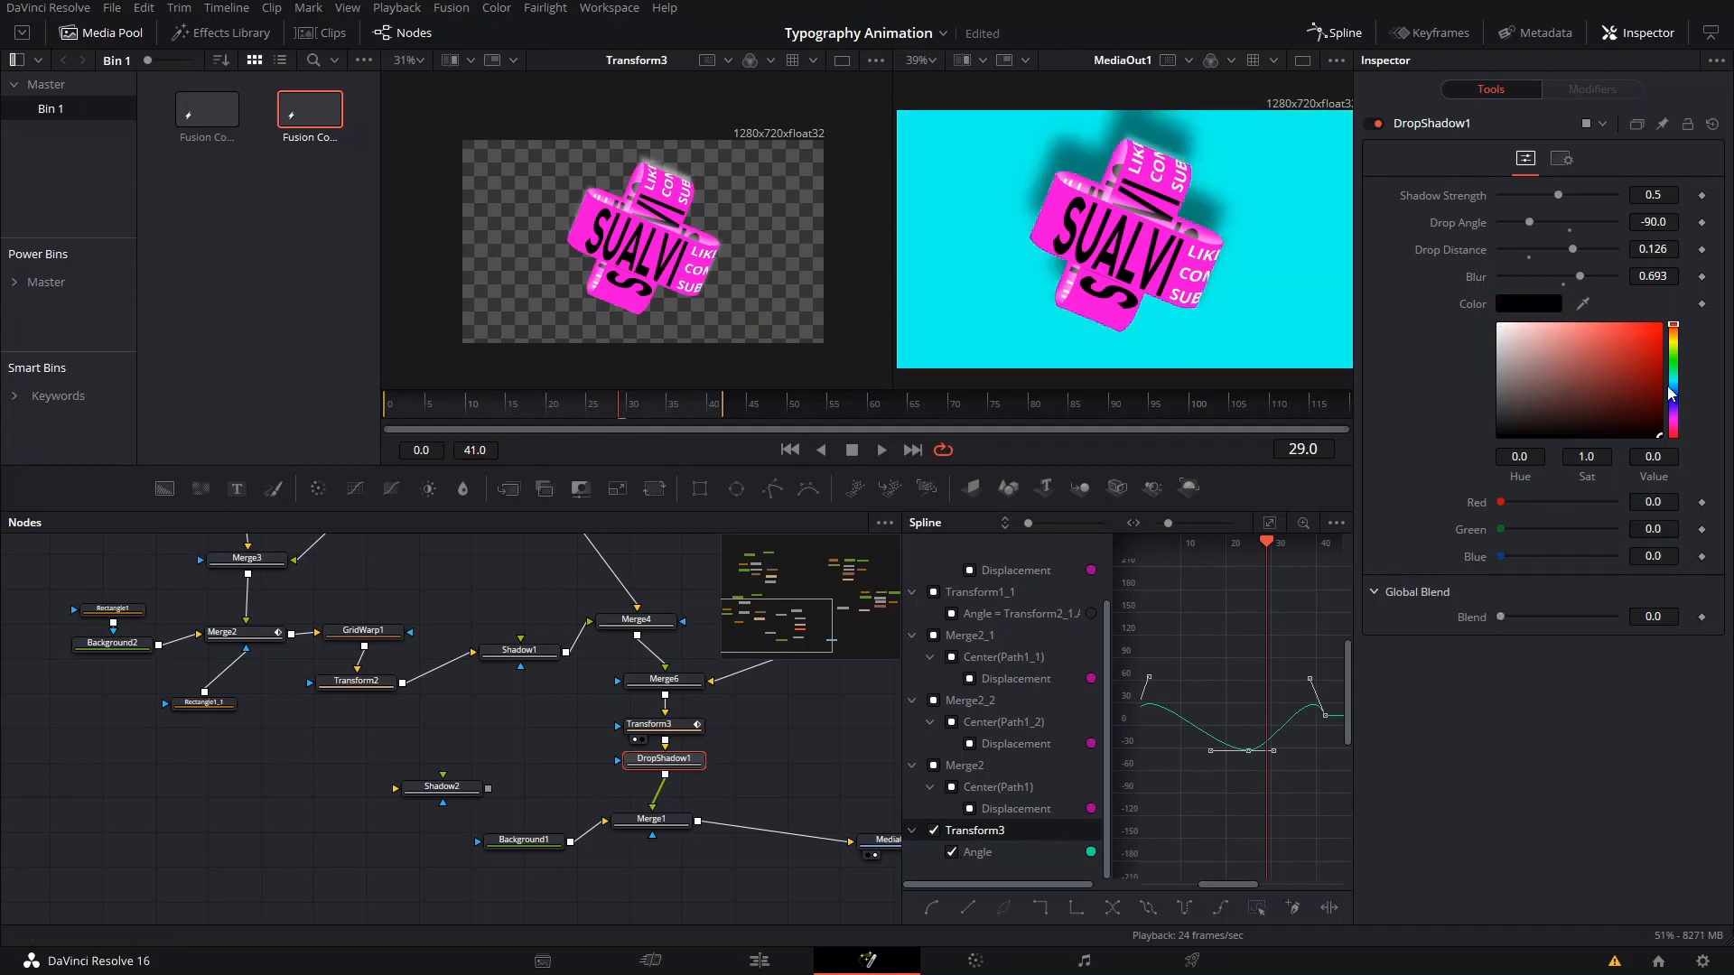
mouse_move(1670, 394)
mouse_down()
mouse_move(1673, 342)
mouse_move(1677, 365)
mouse_move(1678, 341)
mouse_move(1703, 365)
mouse_move(1697, 391)
mouse_move(1696, 343)
mouse_move(1717, 430)
mouse_move(1711, 391)
mouse_up()
click(1656, 343)
drag(1533, 425, 1661, 444)
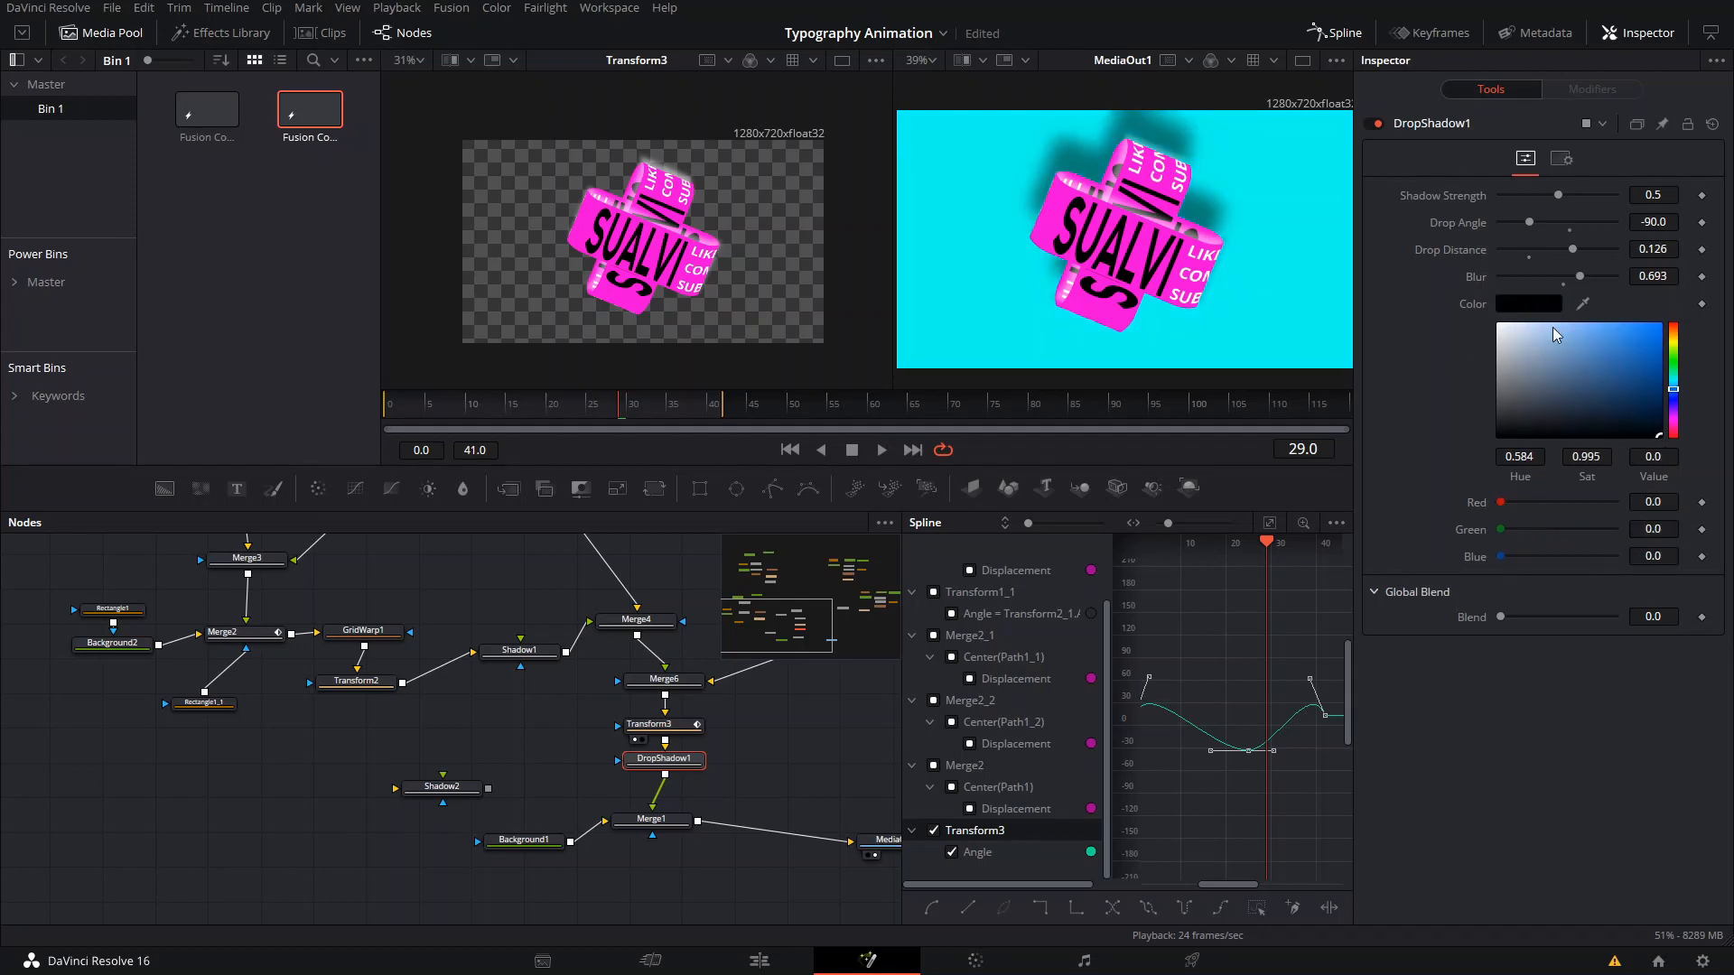
Play the animation and inspect the drop shadow around the rings up close, keeping the shadow strength at 0.5.
mouse_move(1560, 196)
mouse_down()
mouse_move(1589, 199)
mouse_move(1559, 208)
mouse_up()
drag(1207, 267, 1177, 342)
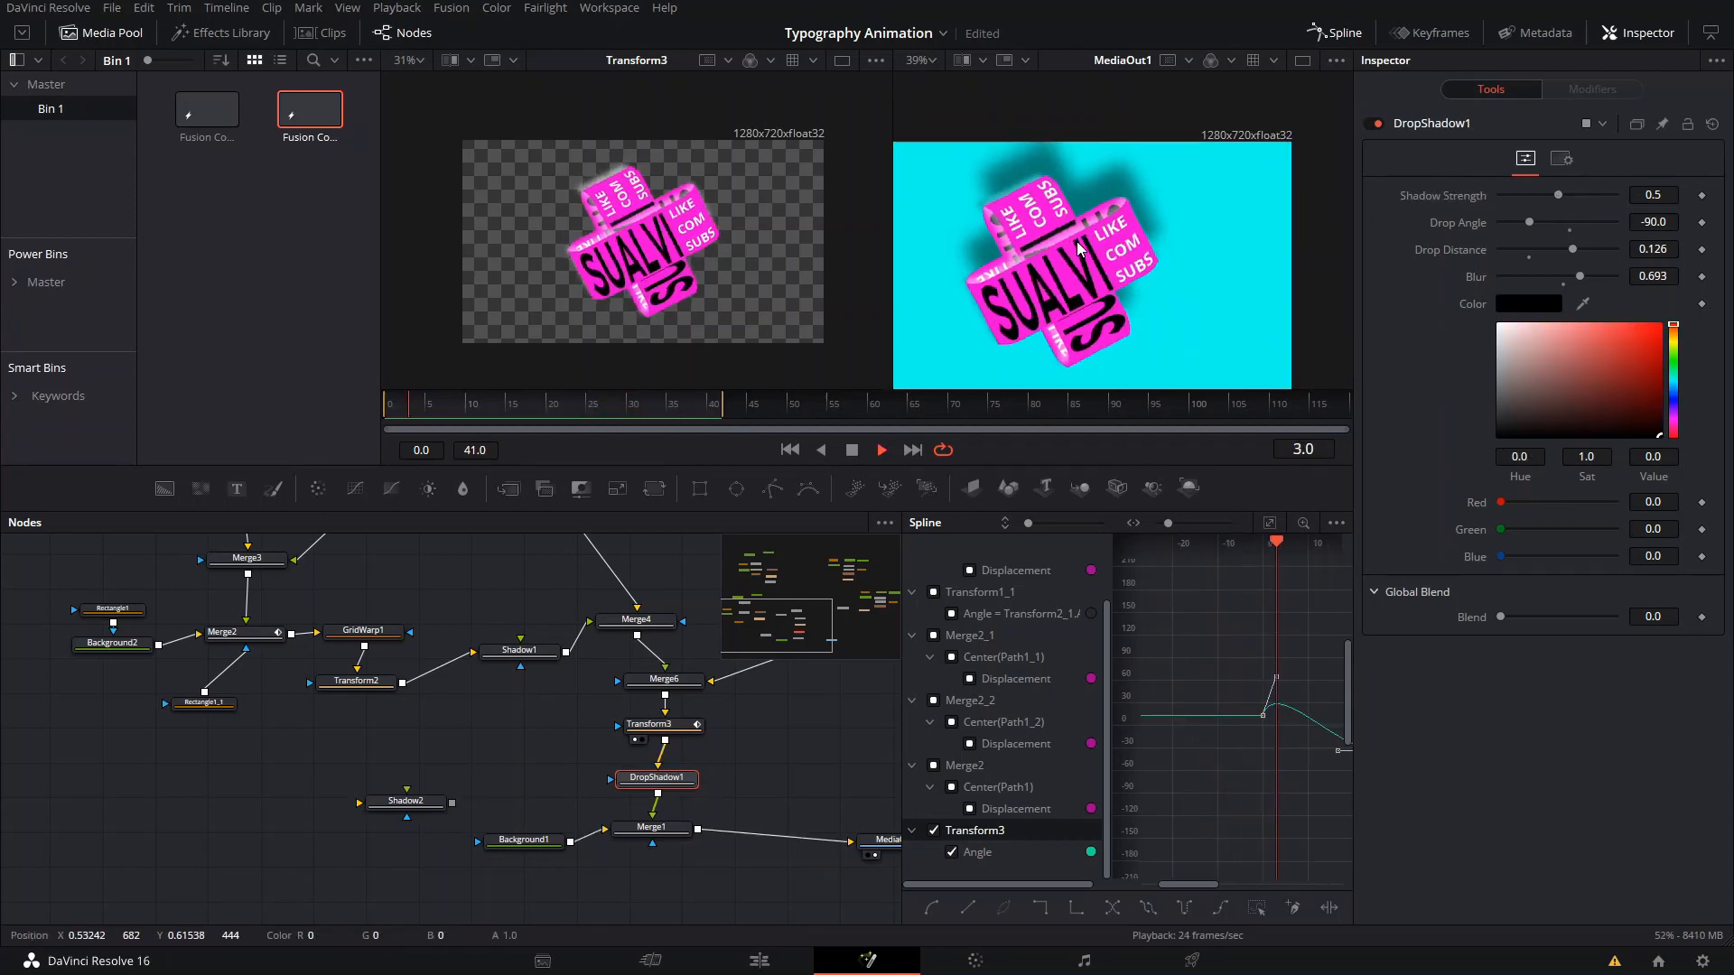
scroll(1086, 207, up, 5)
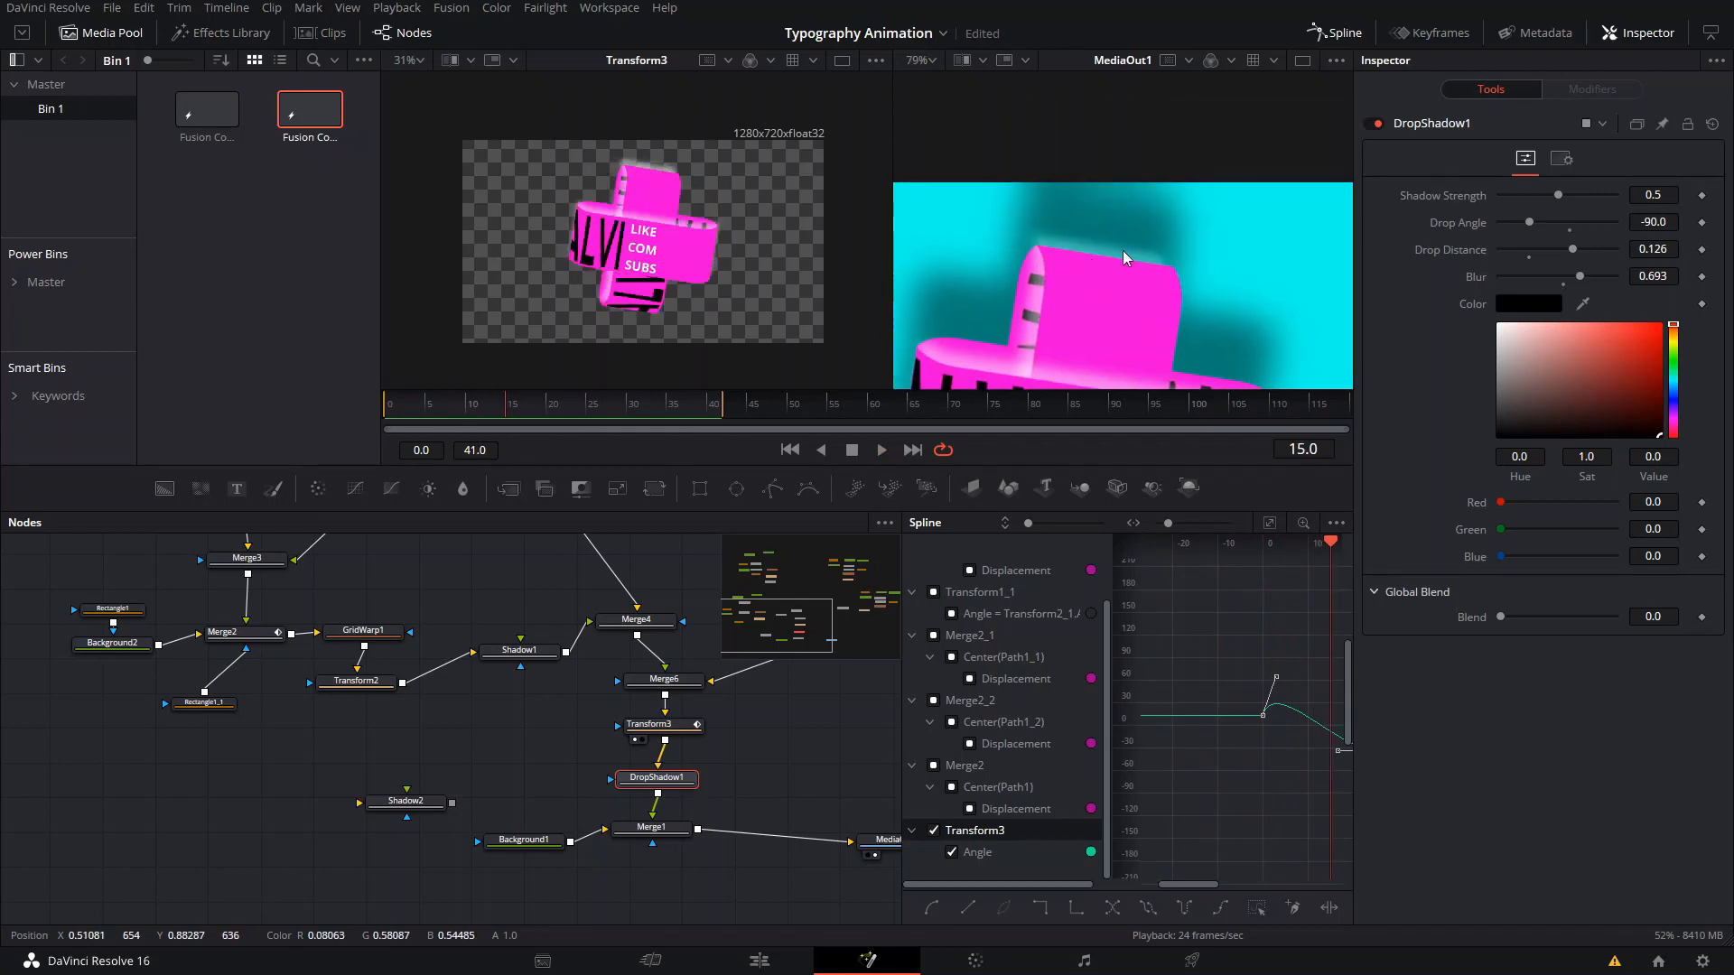
scroll(1112, 279, down, 2)
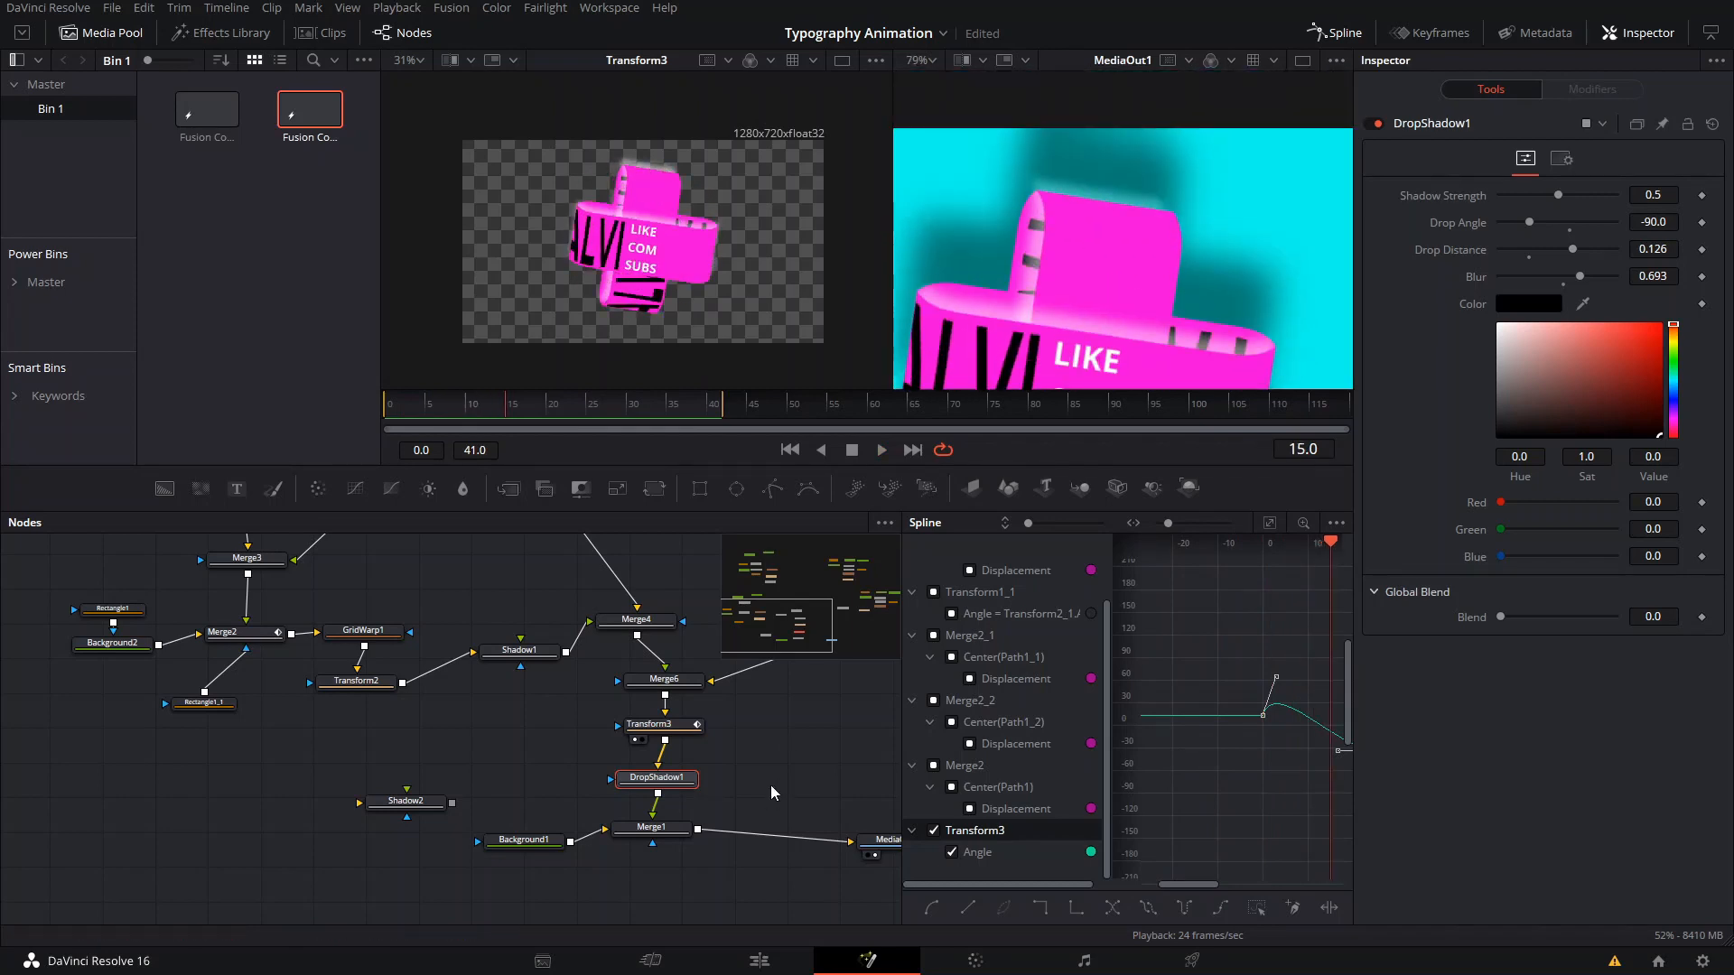
Select Shadow1_1 in the upper ring's branch and lower its vertical shadow offset to about 0.463.
drag(771, 783, 619, 892)
scroll(1043, 307, down, 2)
scroll(547, 827, up, 5)
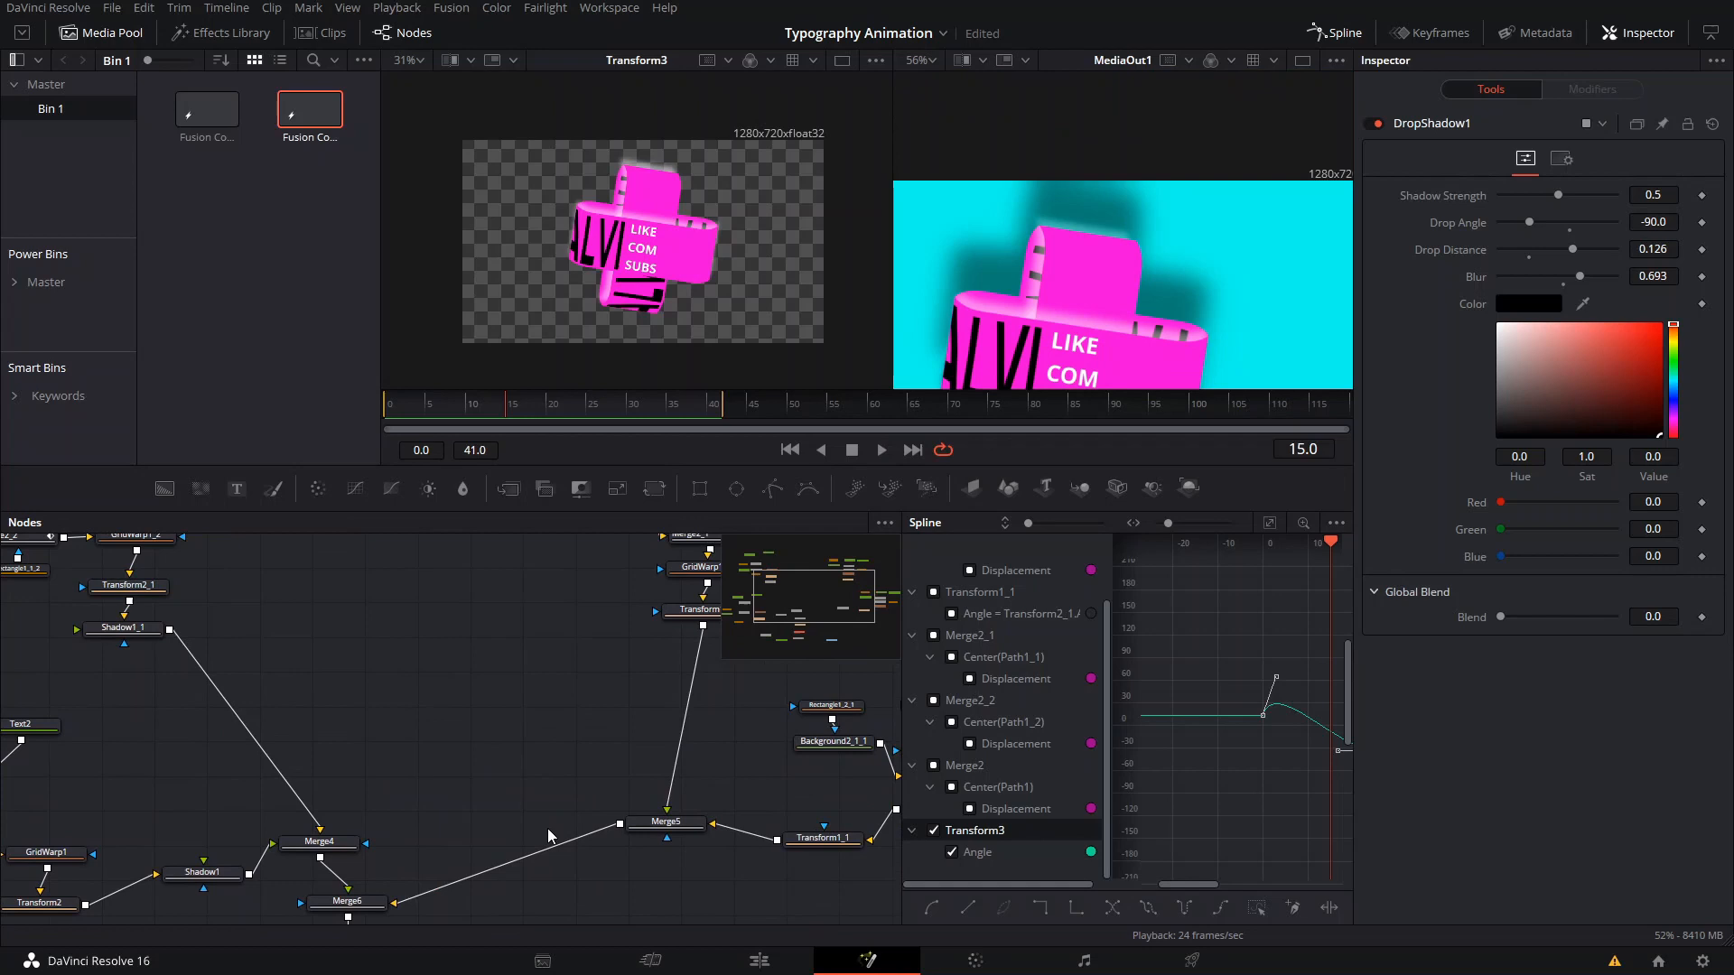
drag(446, 722, 706, 865)
click(552, 769)
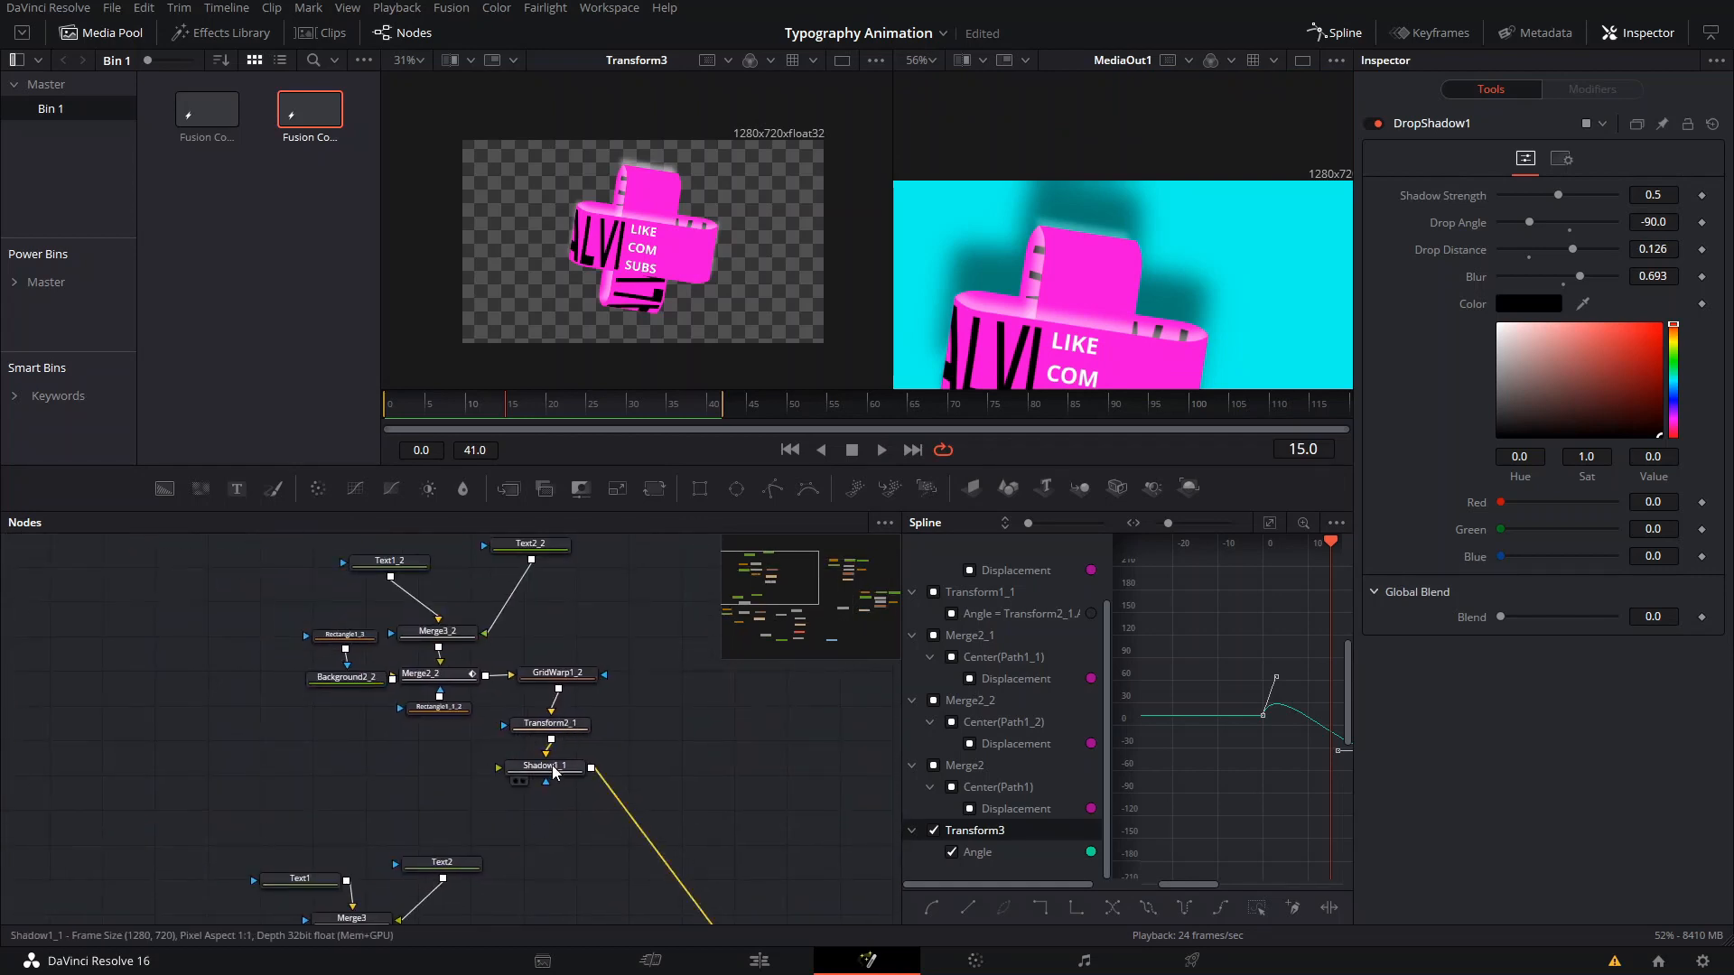
scroll(1096, 289, down, 2)
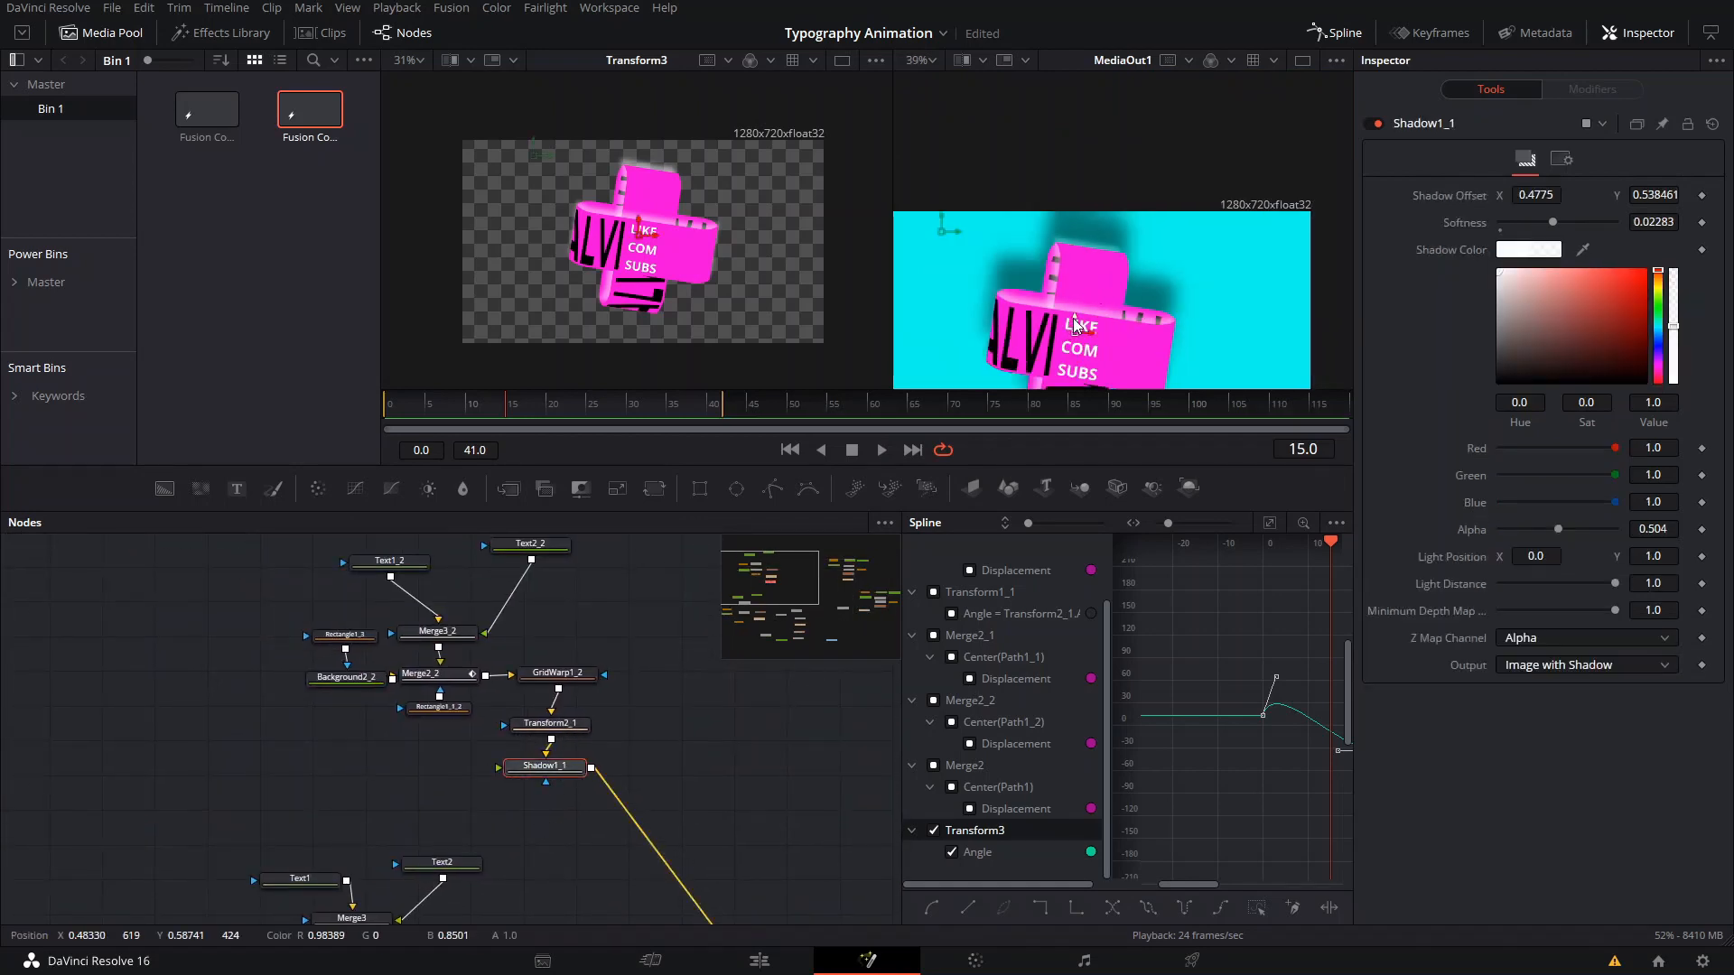
drag(1075, 325, 1075, 338)
Play the animation and examine Shadow1_1's shading on the rings up close.
click(881, 450)
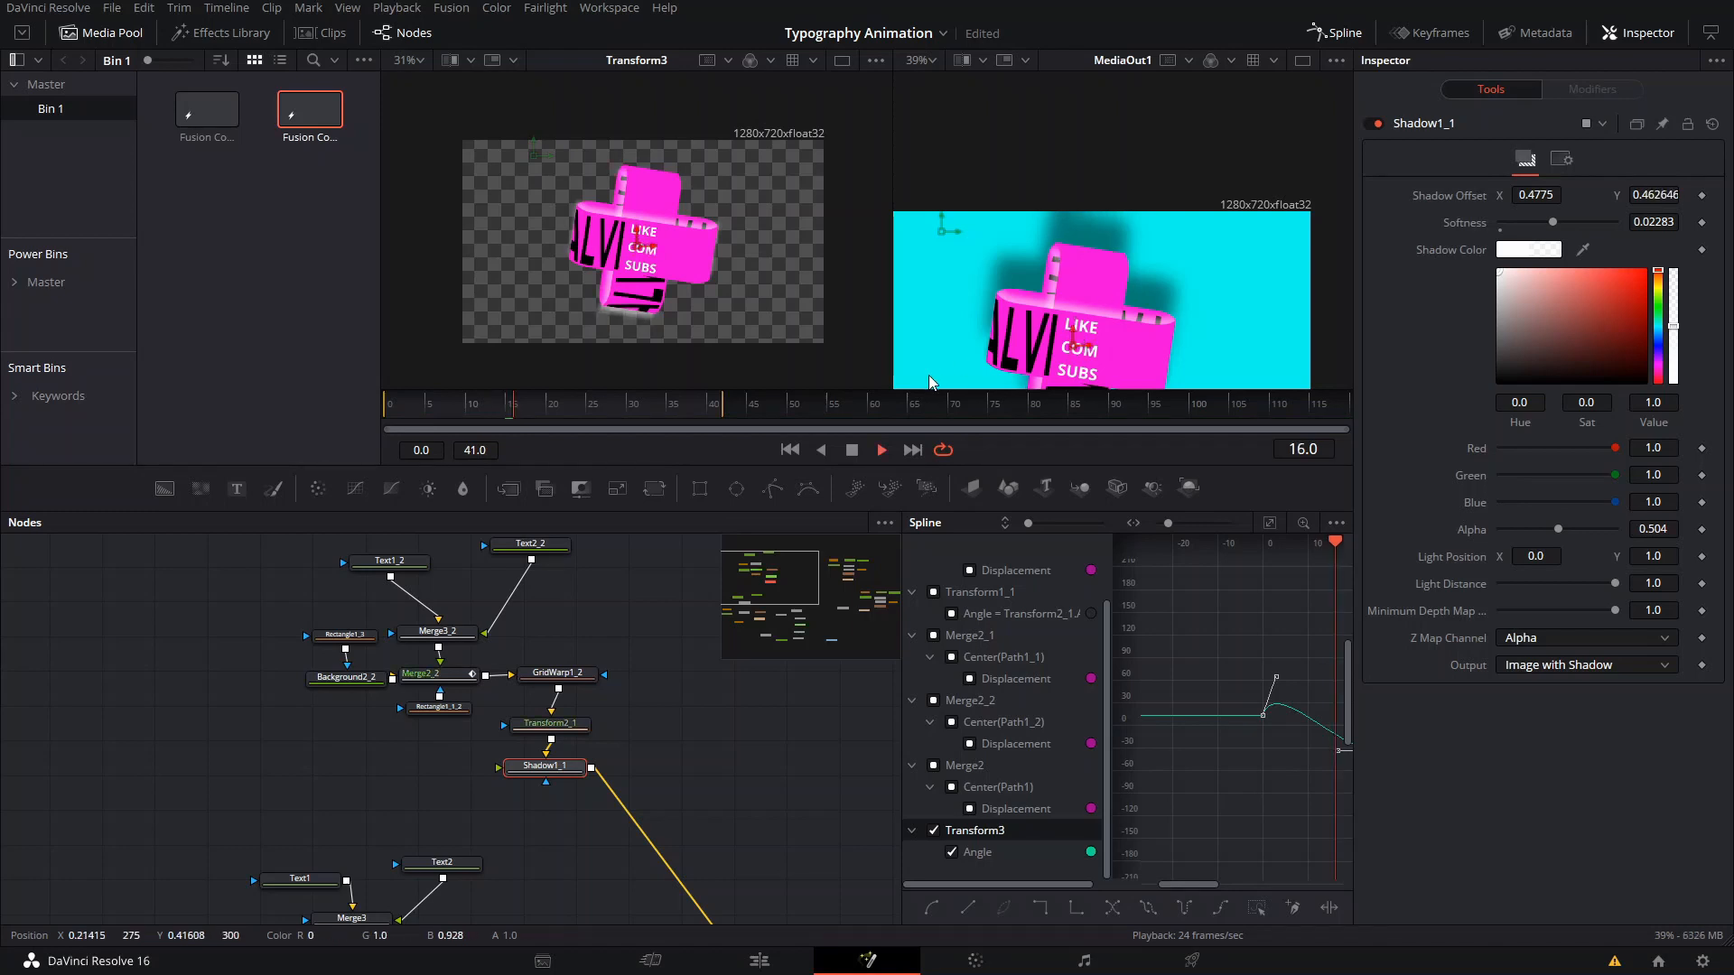
scroll(1109, 311, down, 2)
scroll(1031, 335, up, 5)
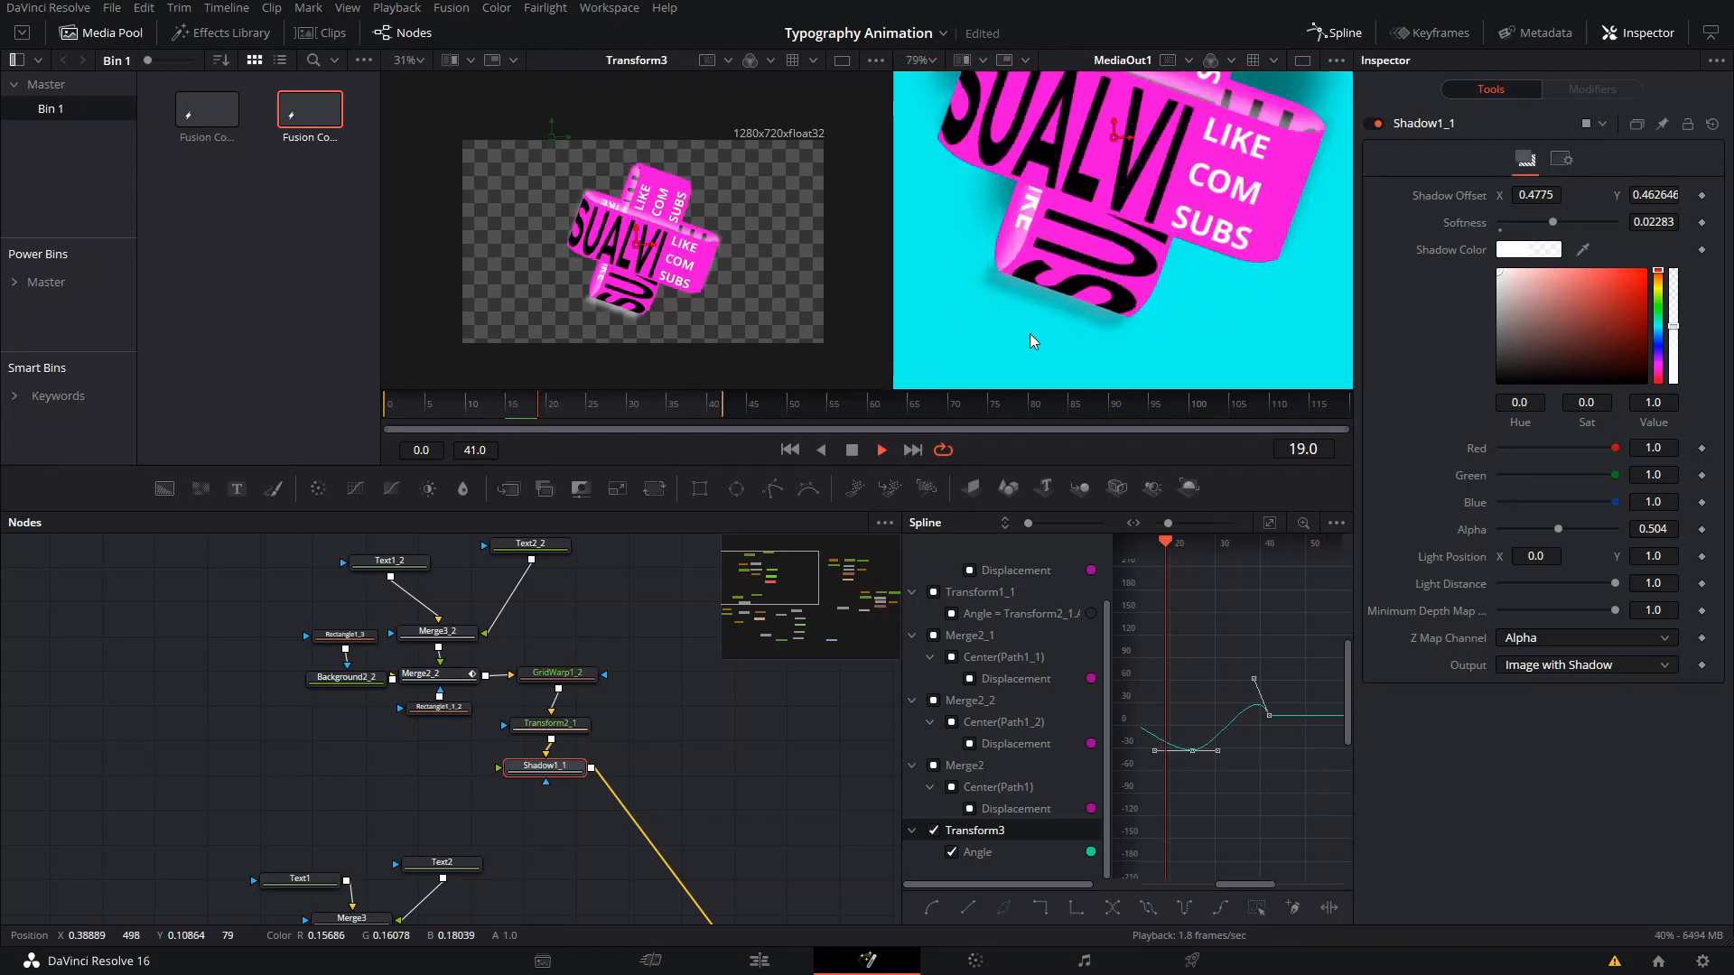
scroll(1080, 257, down, 5)
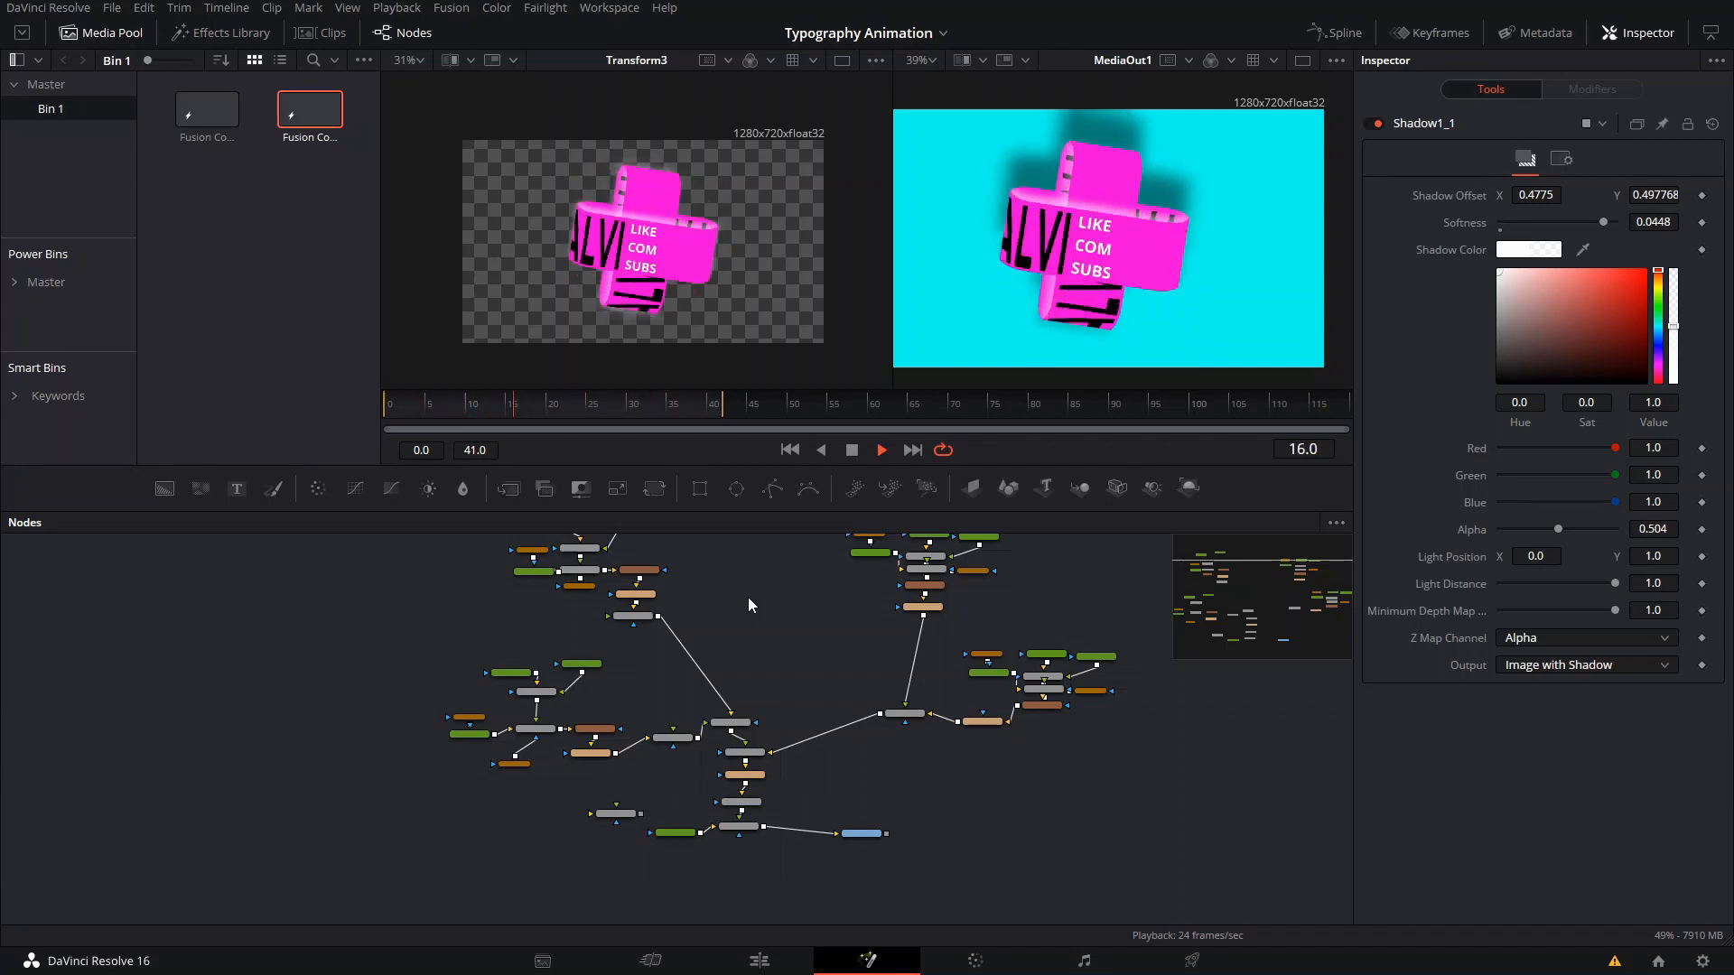
Delete the disconnected Shadow2 node beside the DropShadow1 chain.
scroll(749, 766, up, 5)
drag(742, 716, 742, 493)
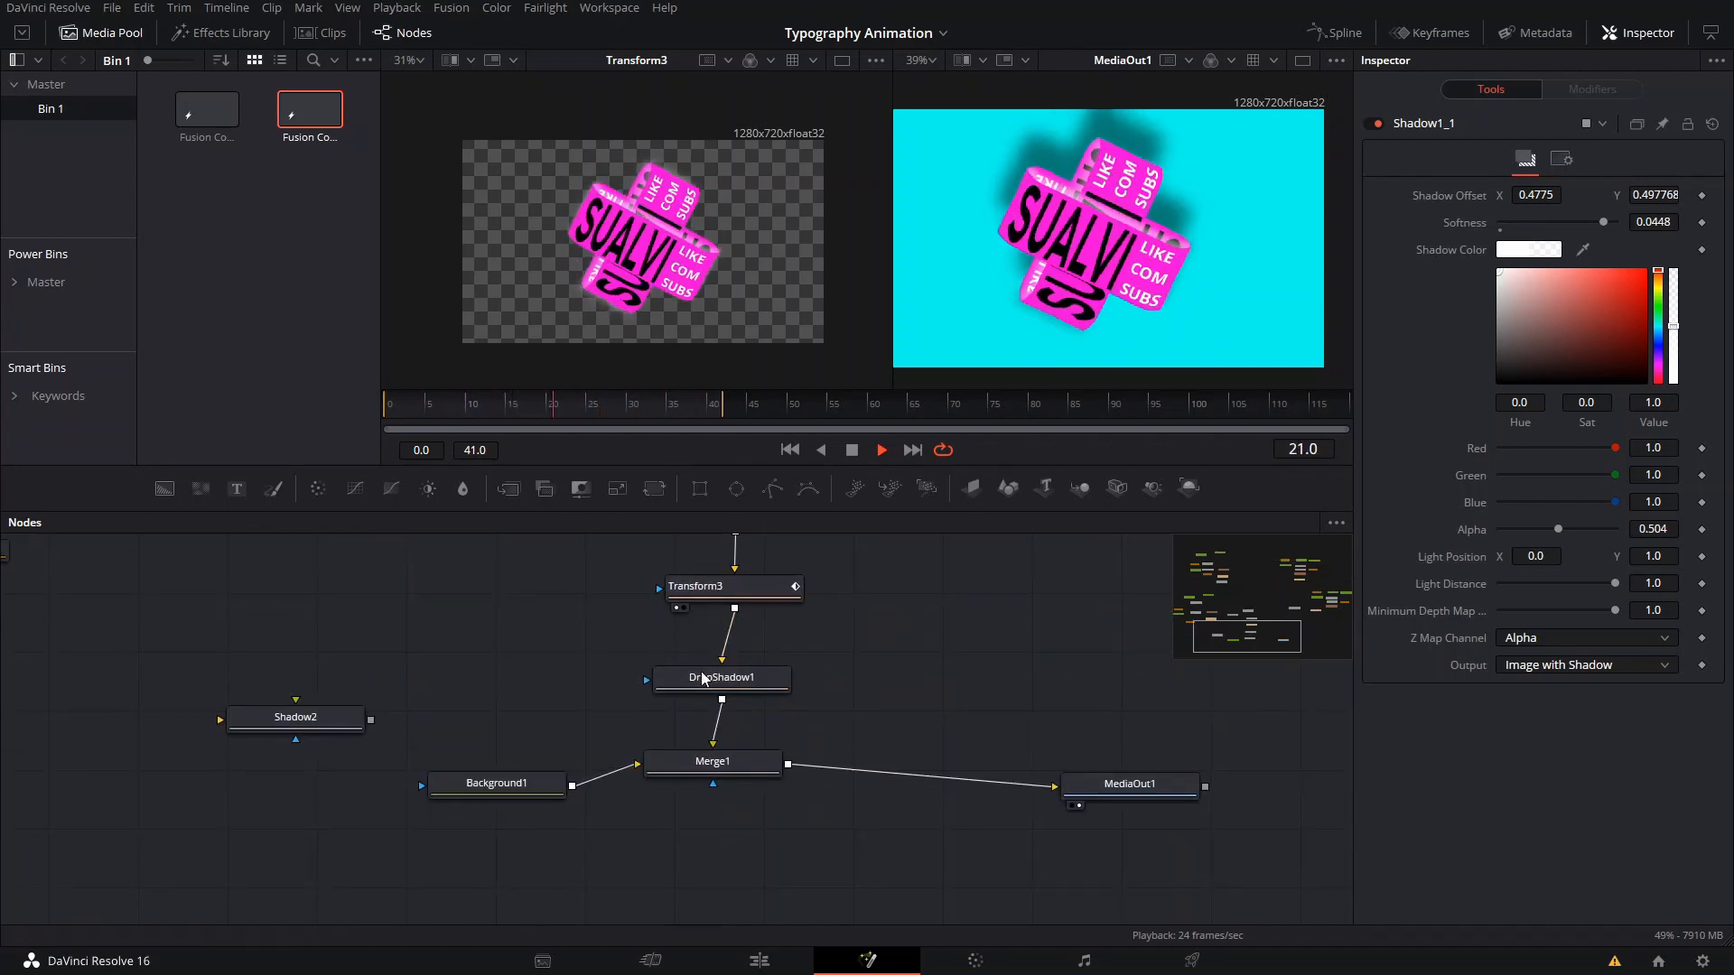
drag(704, 679, 768, 734)
drag(559, 738, 546, 778)
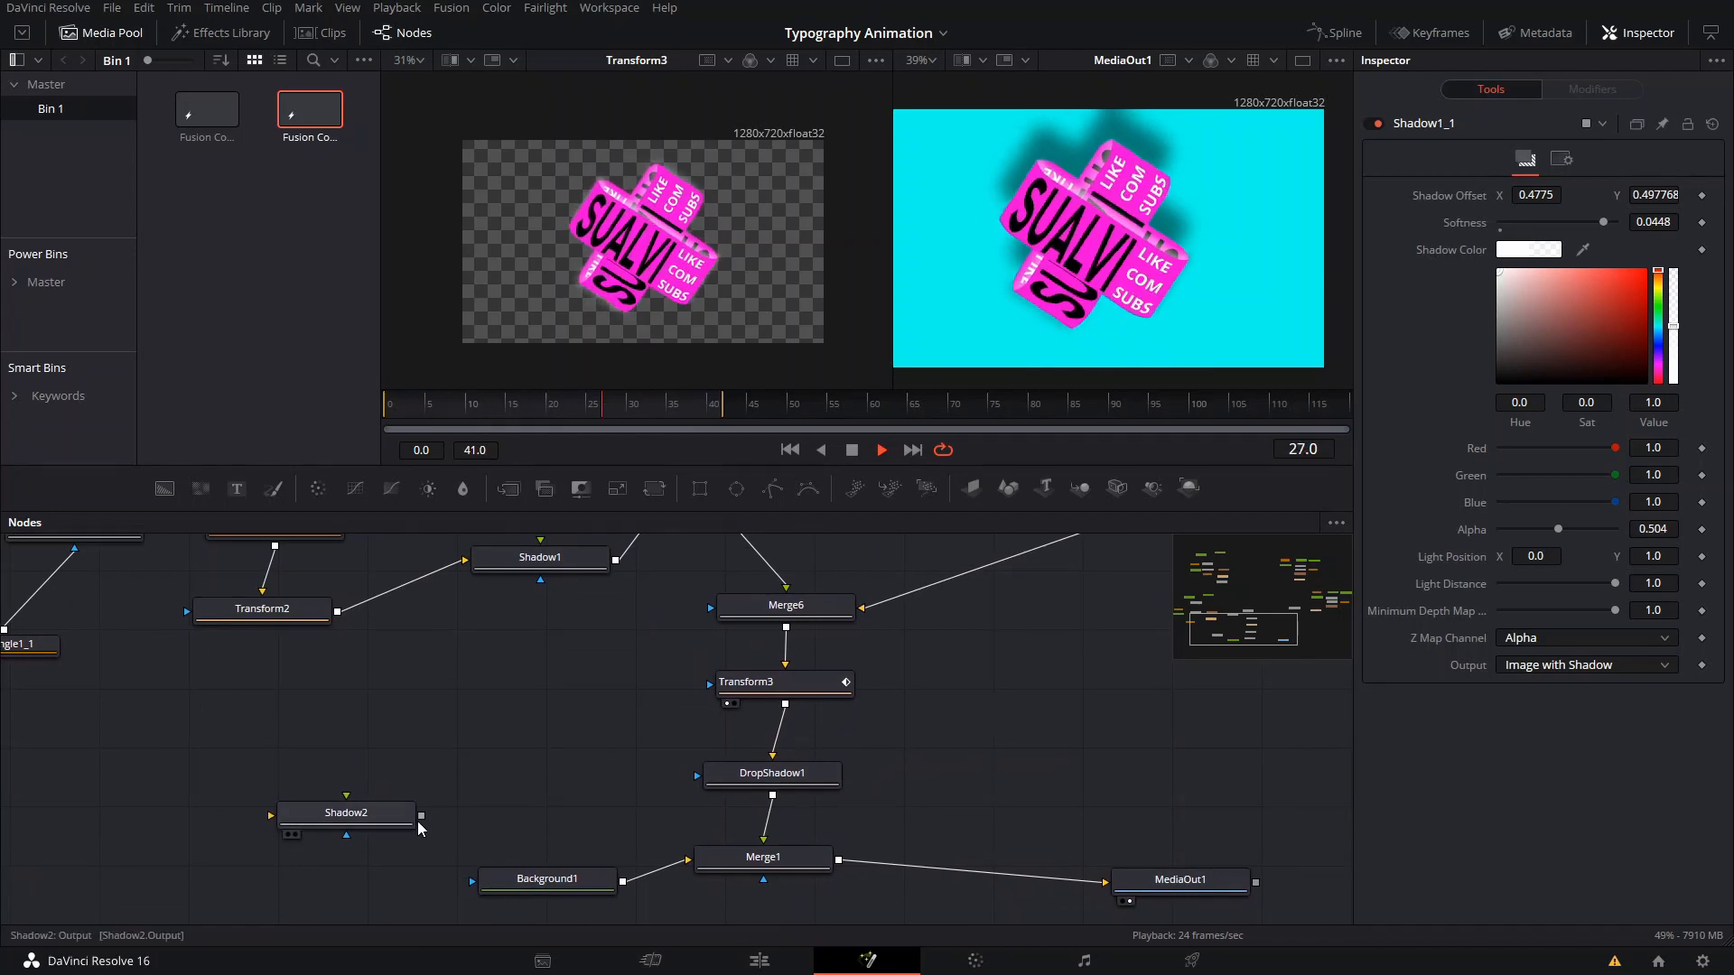
drag(412, 819, 482, 803)
key(Delete)
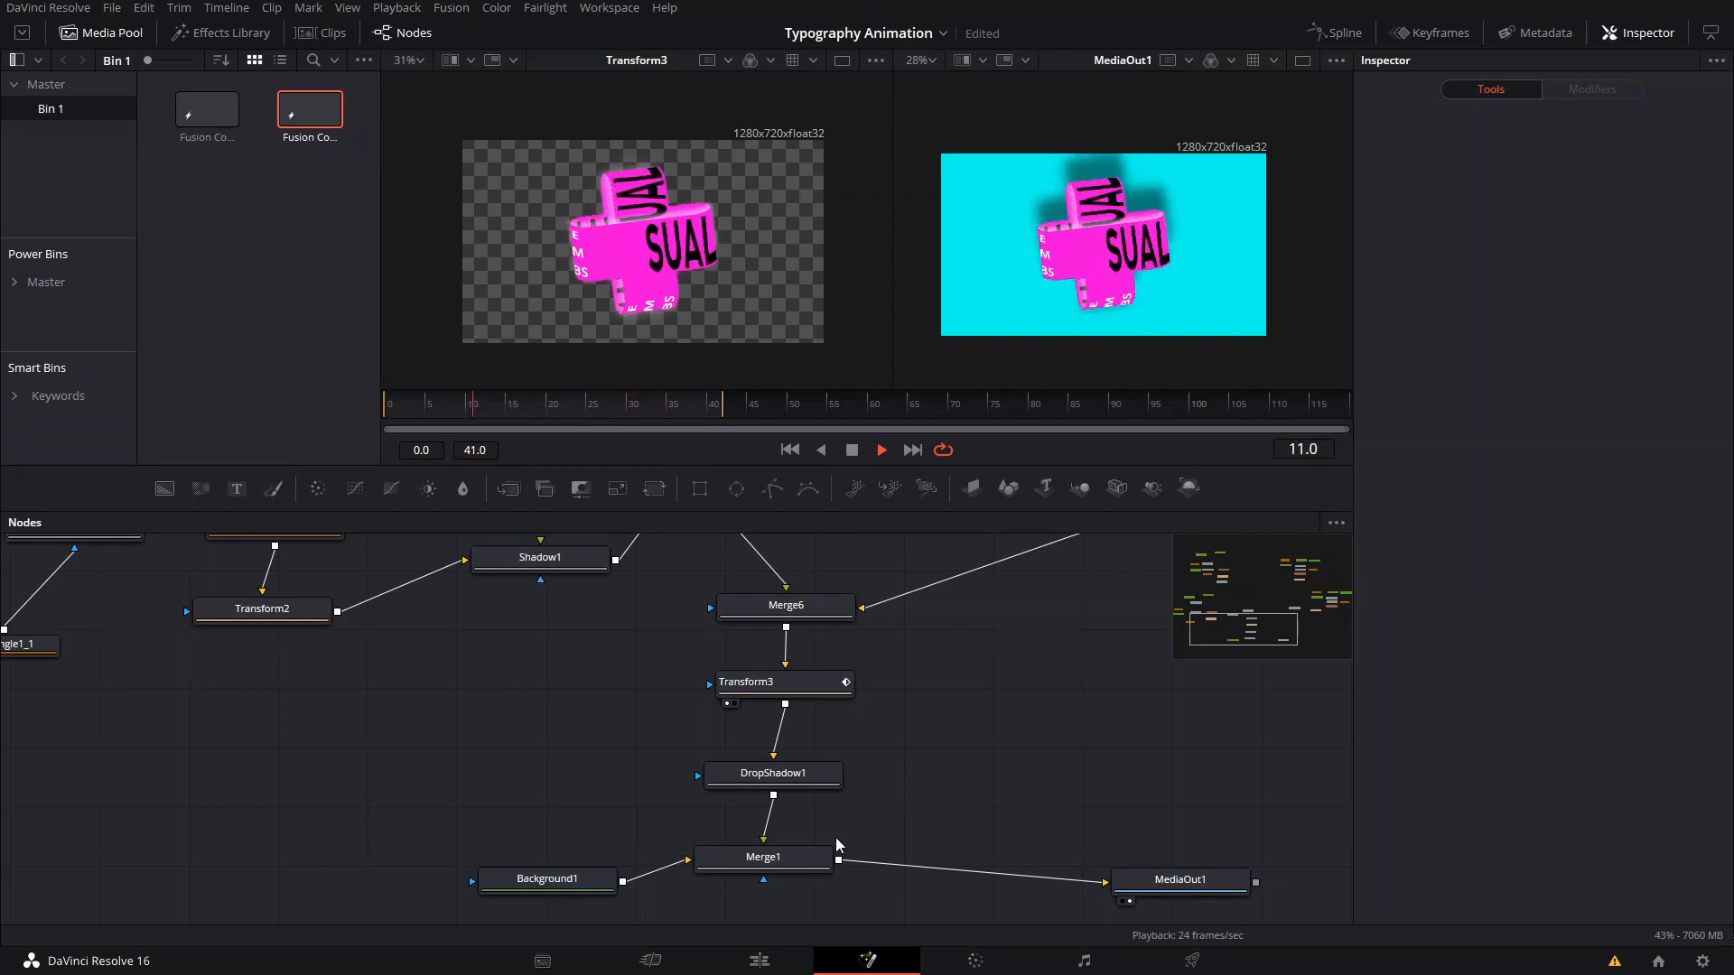
Review the playing animation in a single enlarged MediaOut1 viewer, checking the rings and their drop shadow.
key(space)
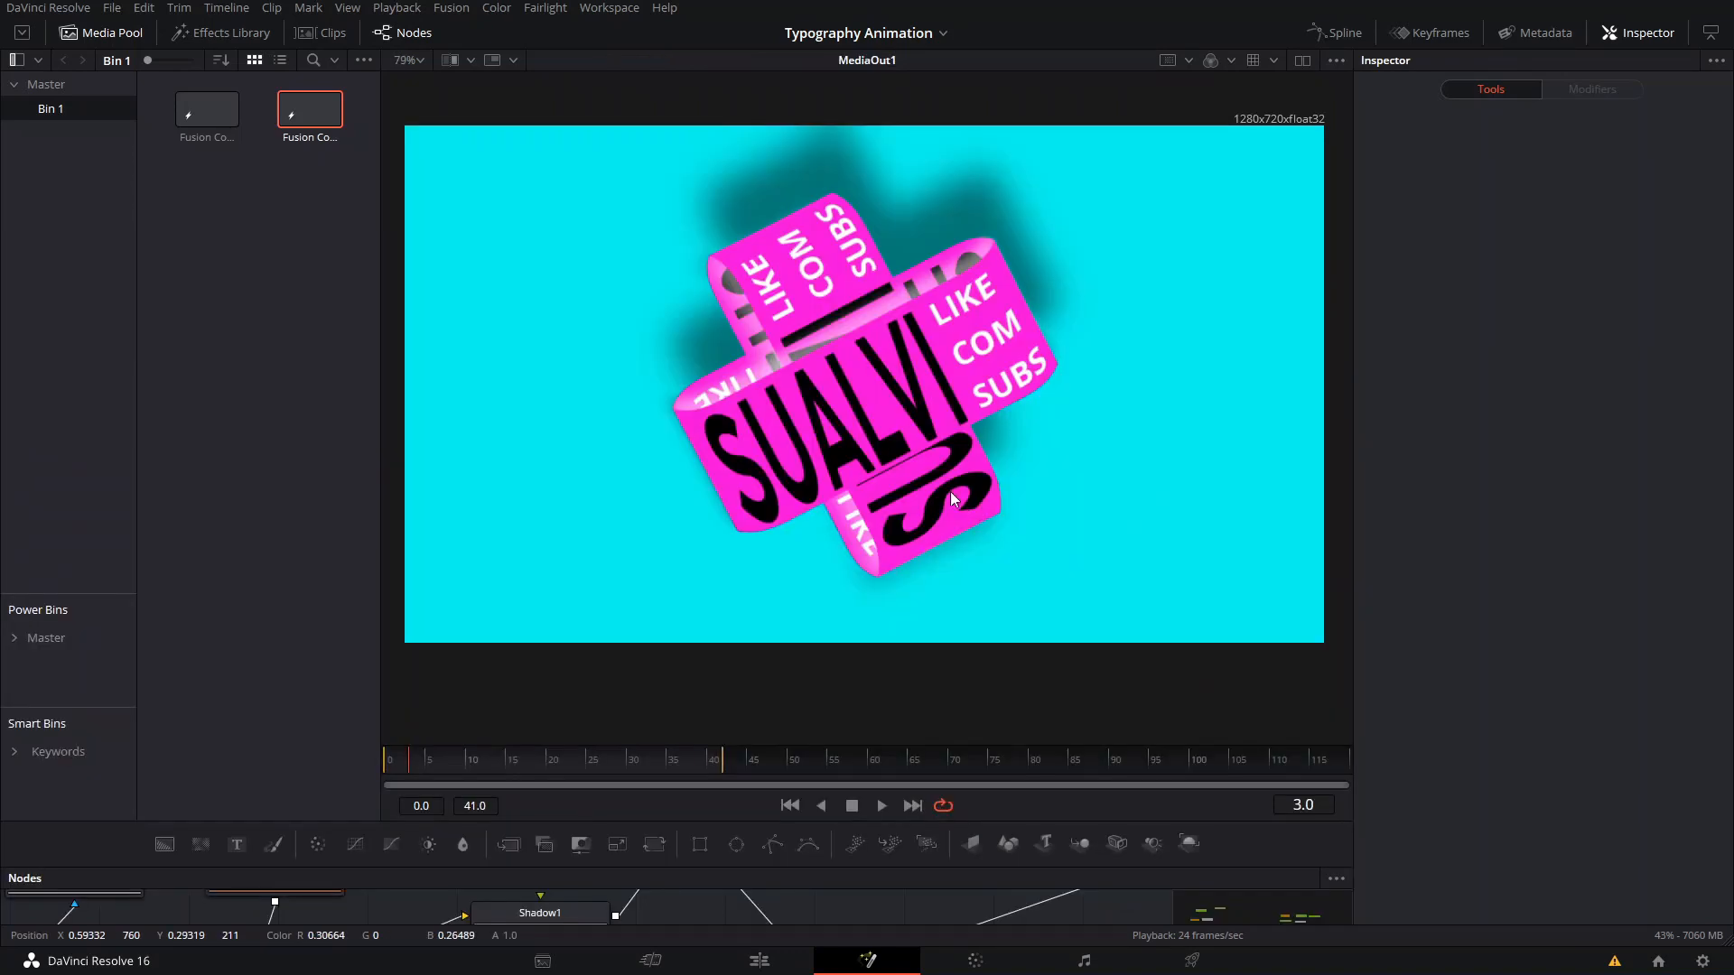
key(space)
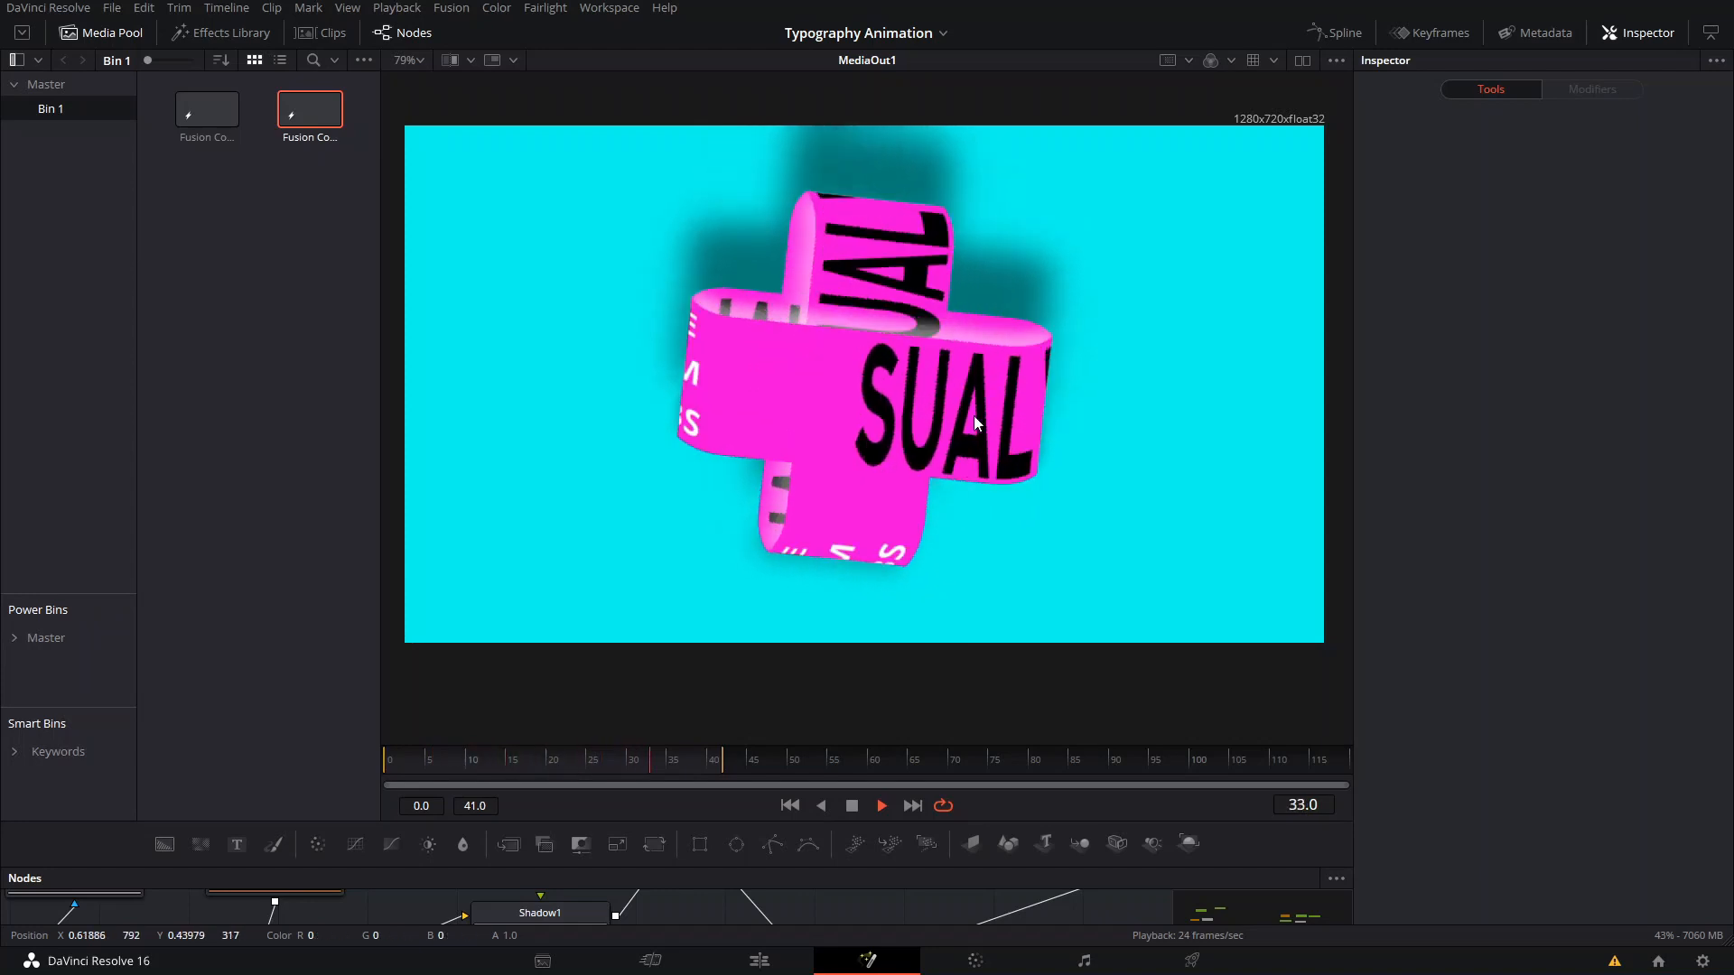
key(space)
scroll(856, 473, down, 3)
drag(869, 537, 911, 511)
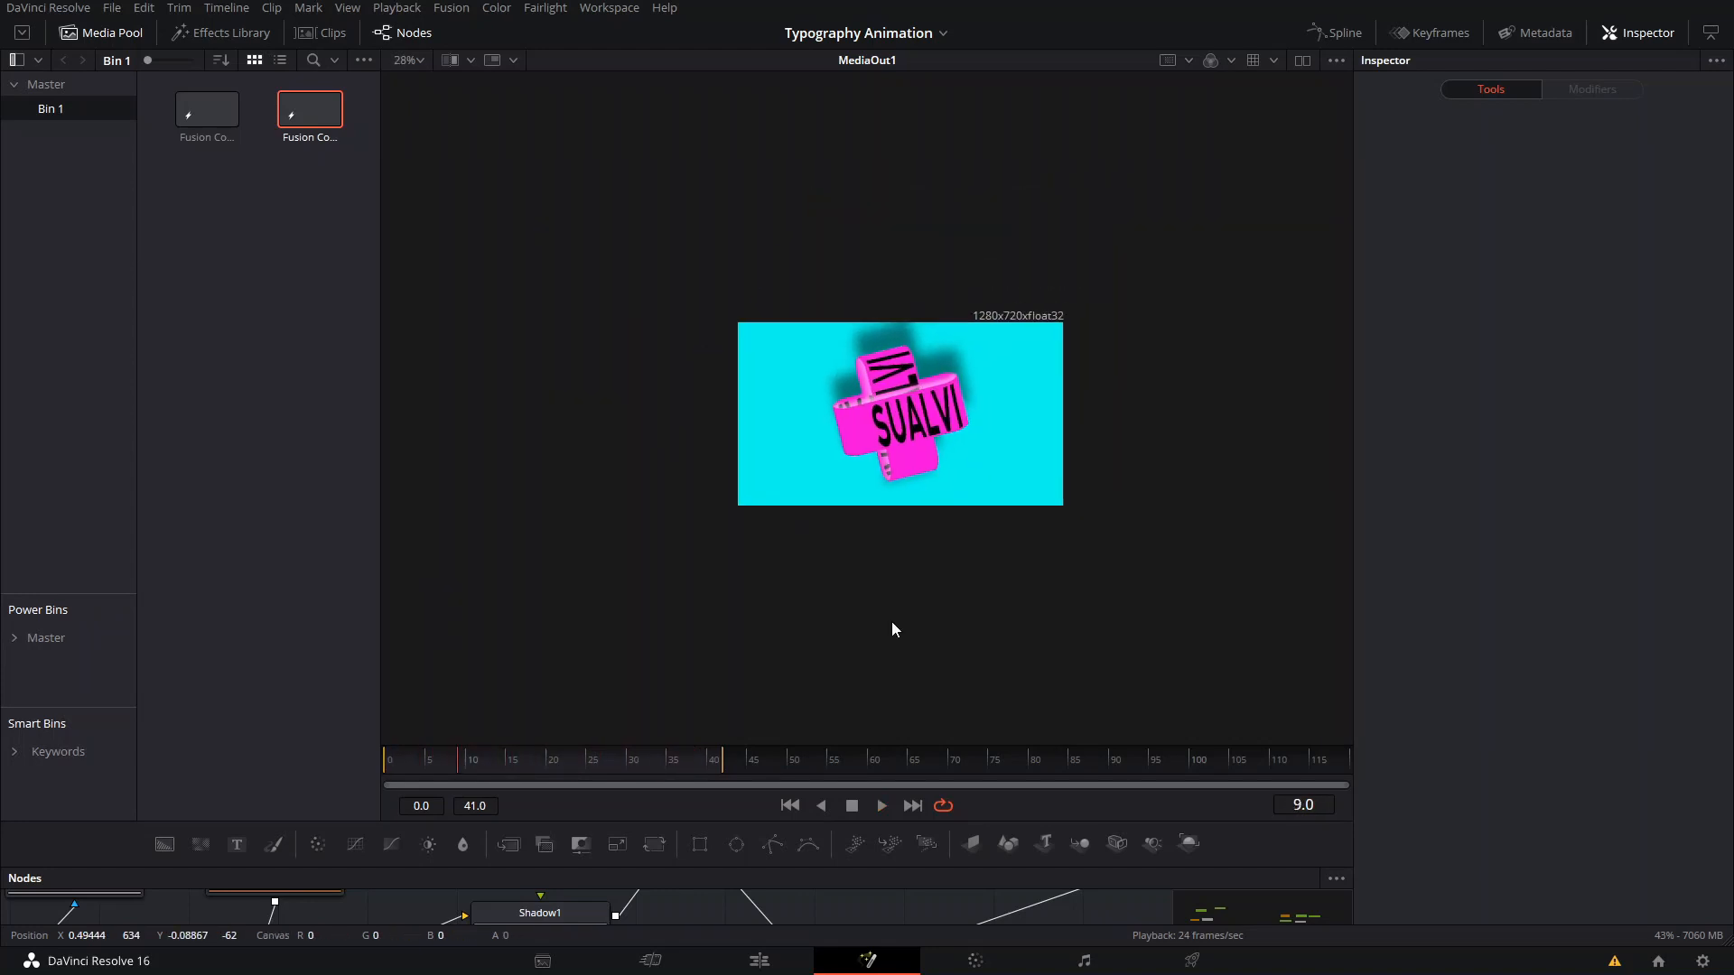
Go to frame 59, enlarge the node graph around the Merge2 branch and magnify the rings in the viewer.
click(860, 758)
drag(864, 745, 973, 398)
drag(692, 619, 957, 824)
drag(738, 673, 923, 657)
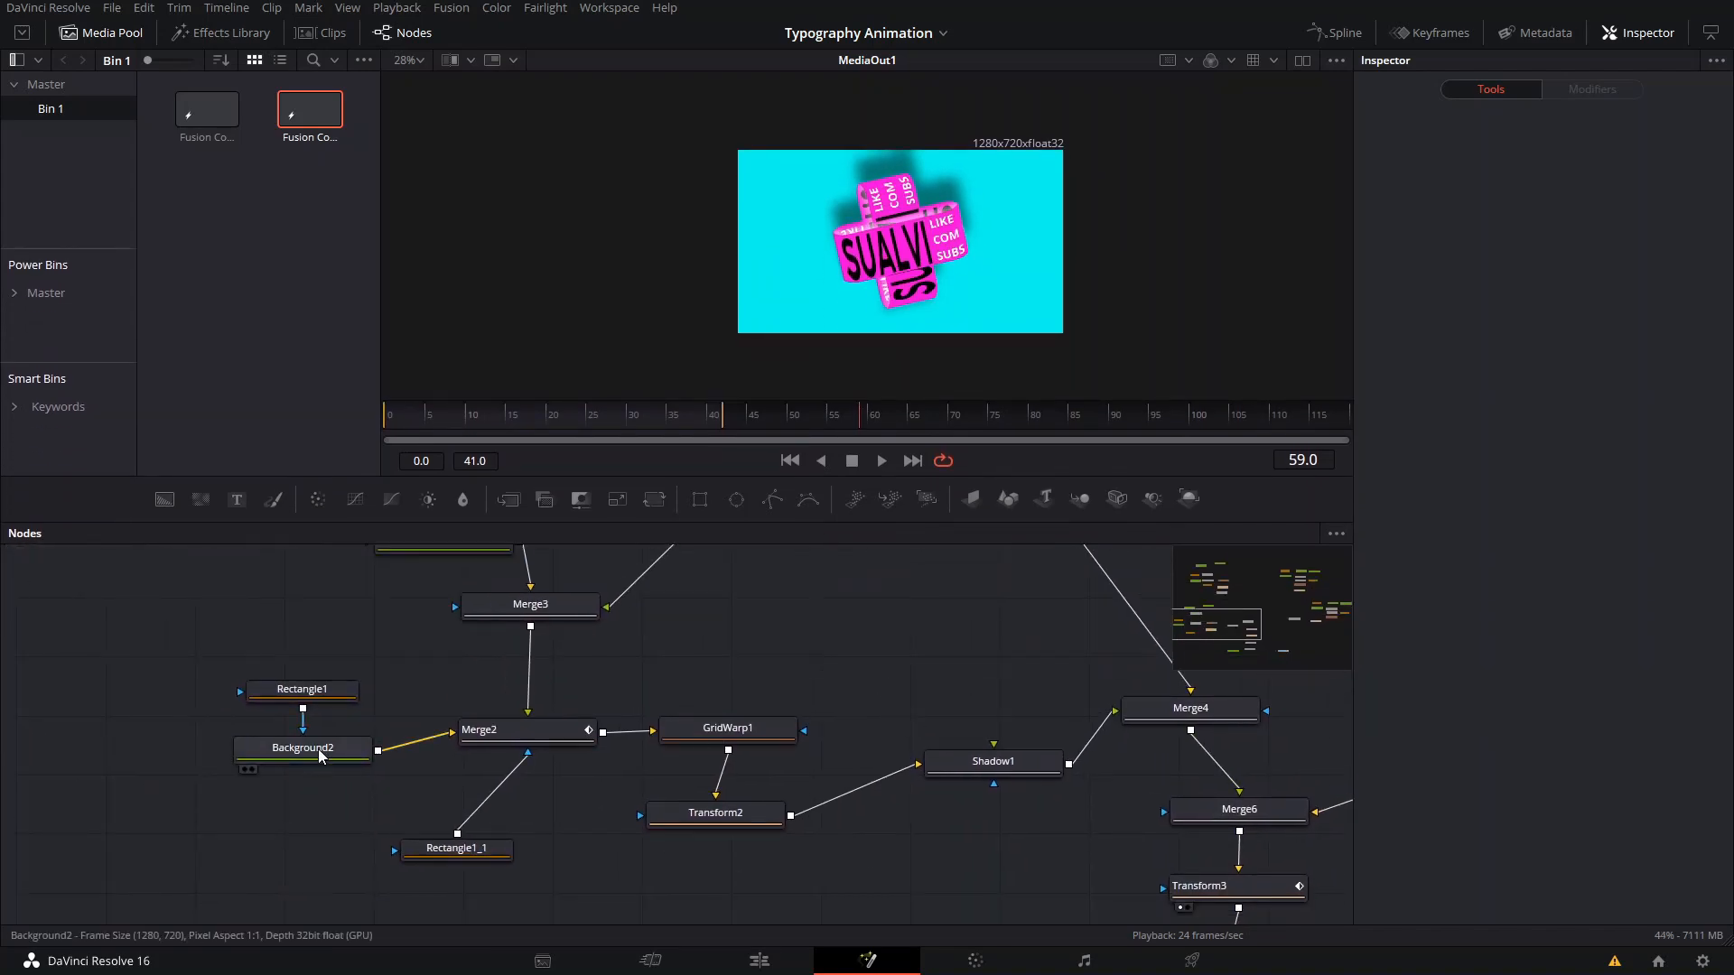
click(318, 756)
scroll(858, 247, up, 2)
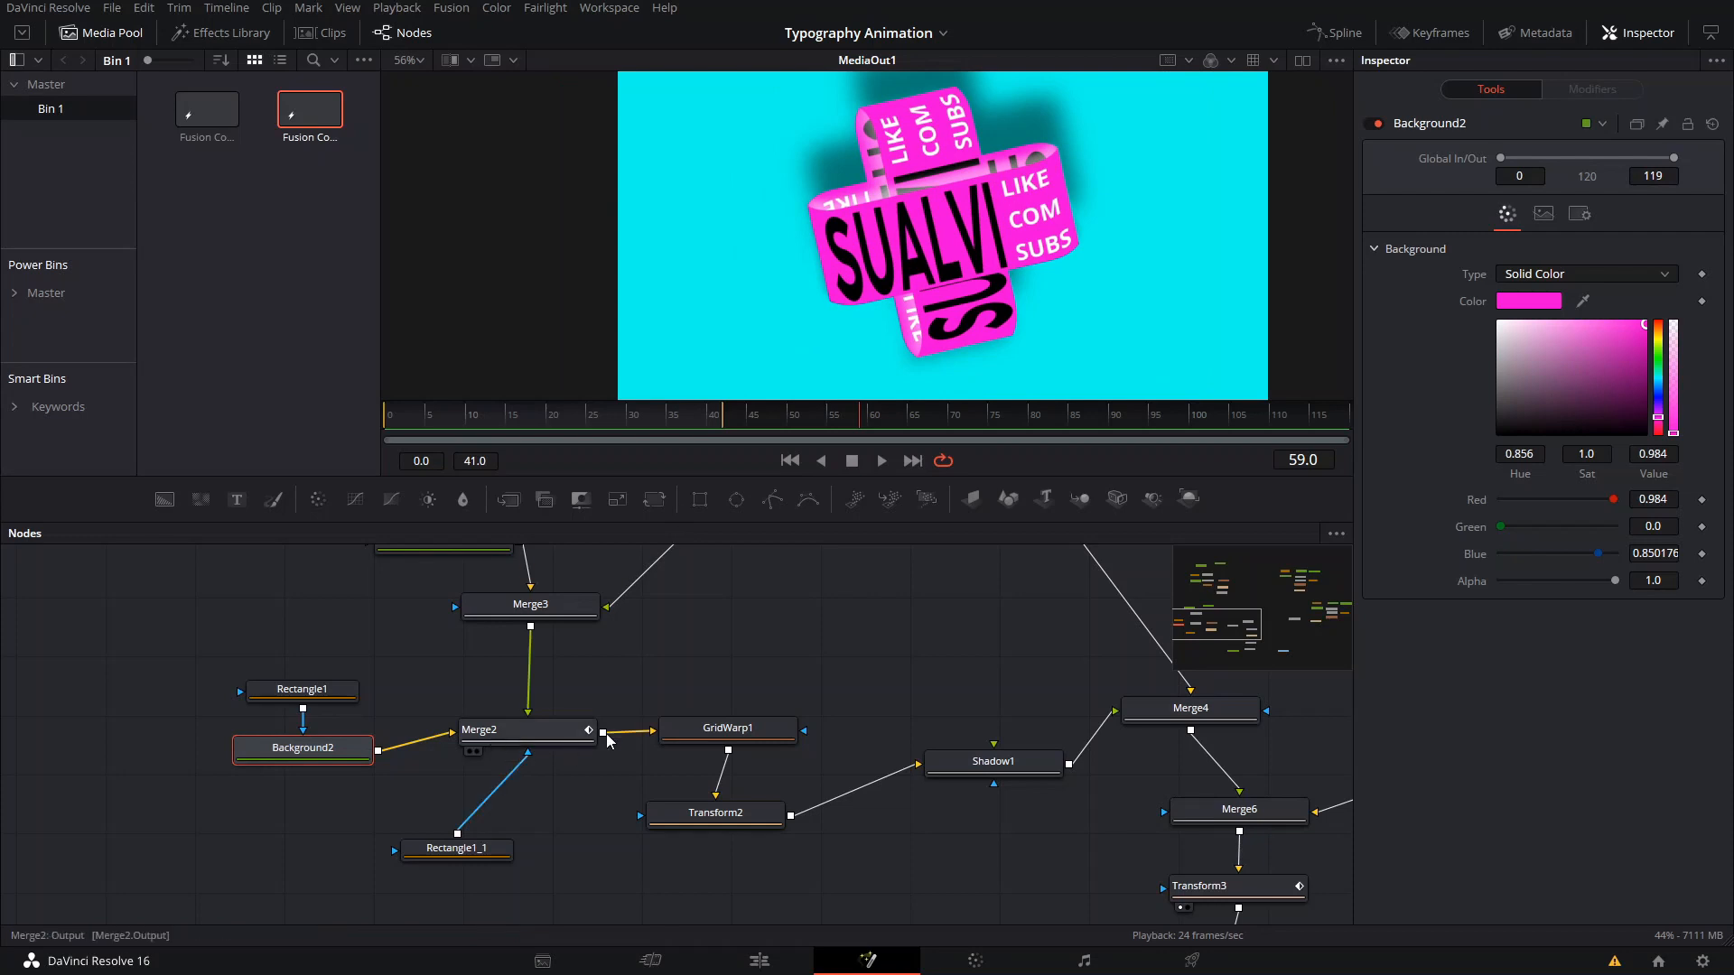
click(558, 742)
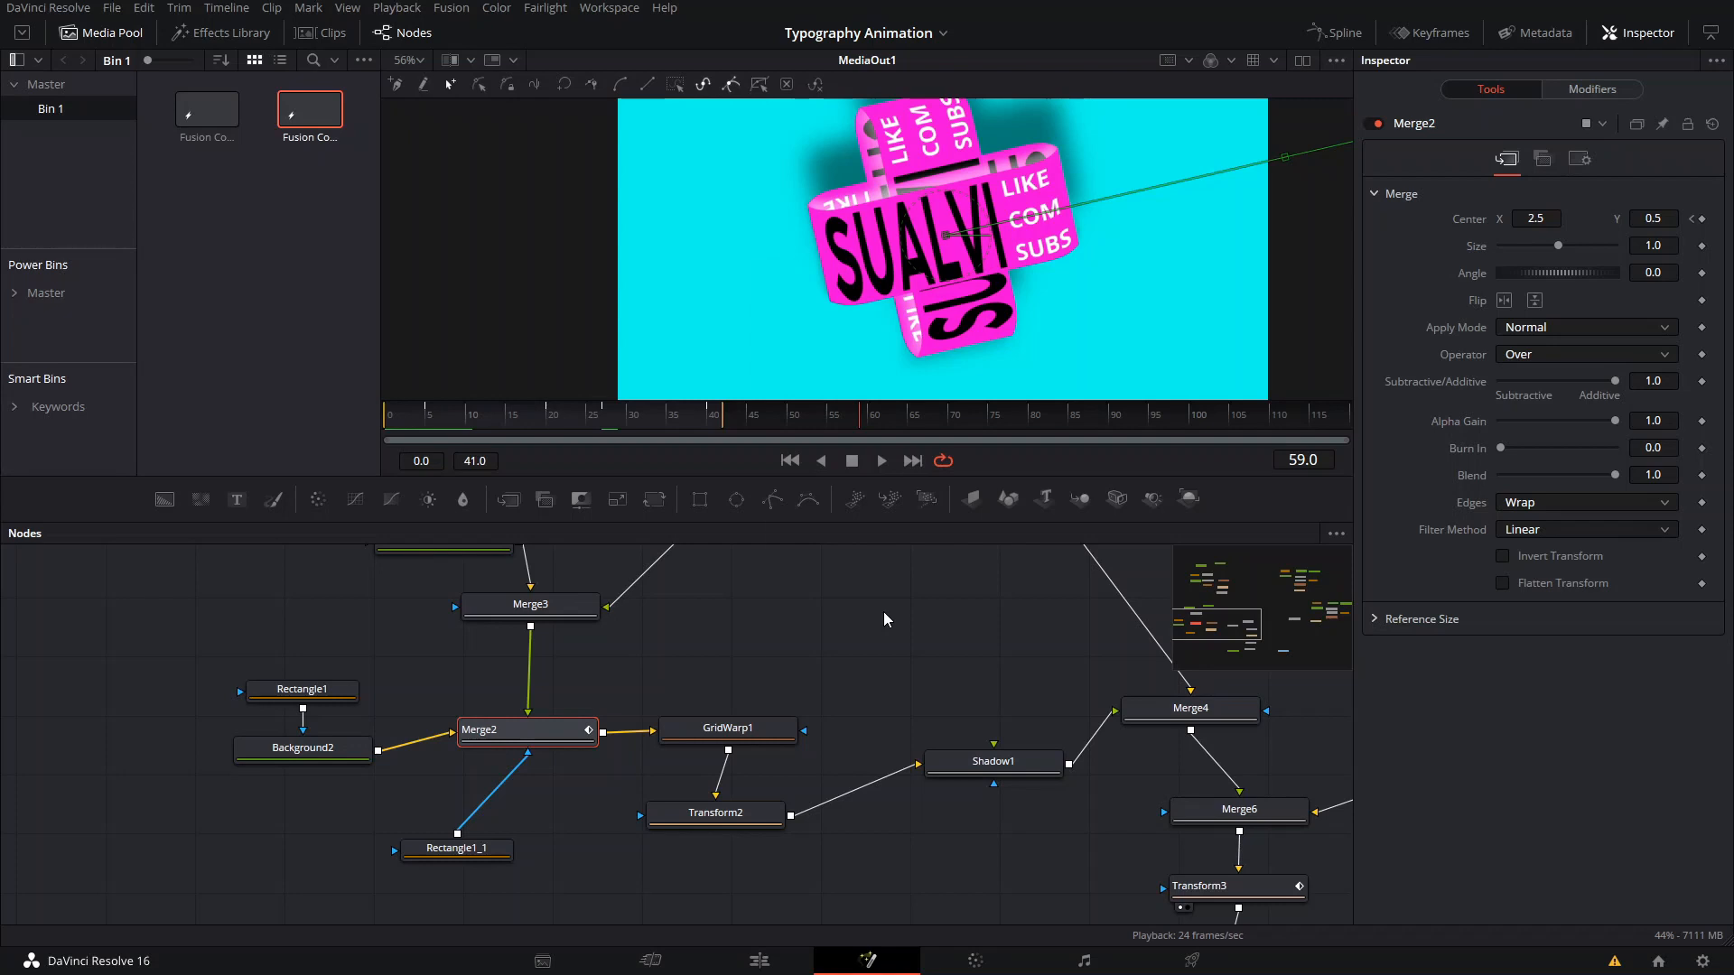
key(shift+space)
text(paint)
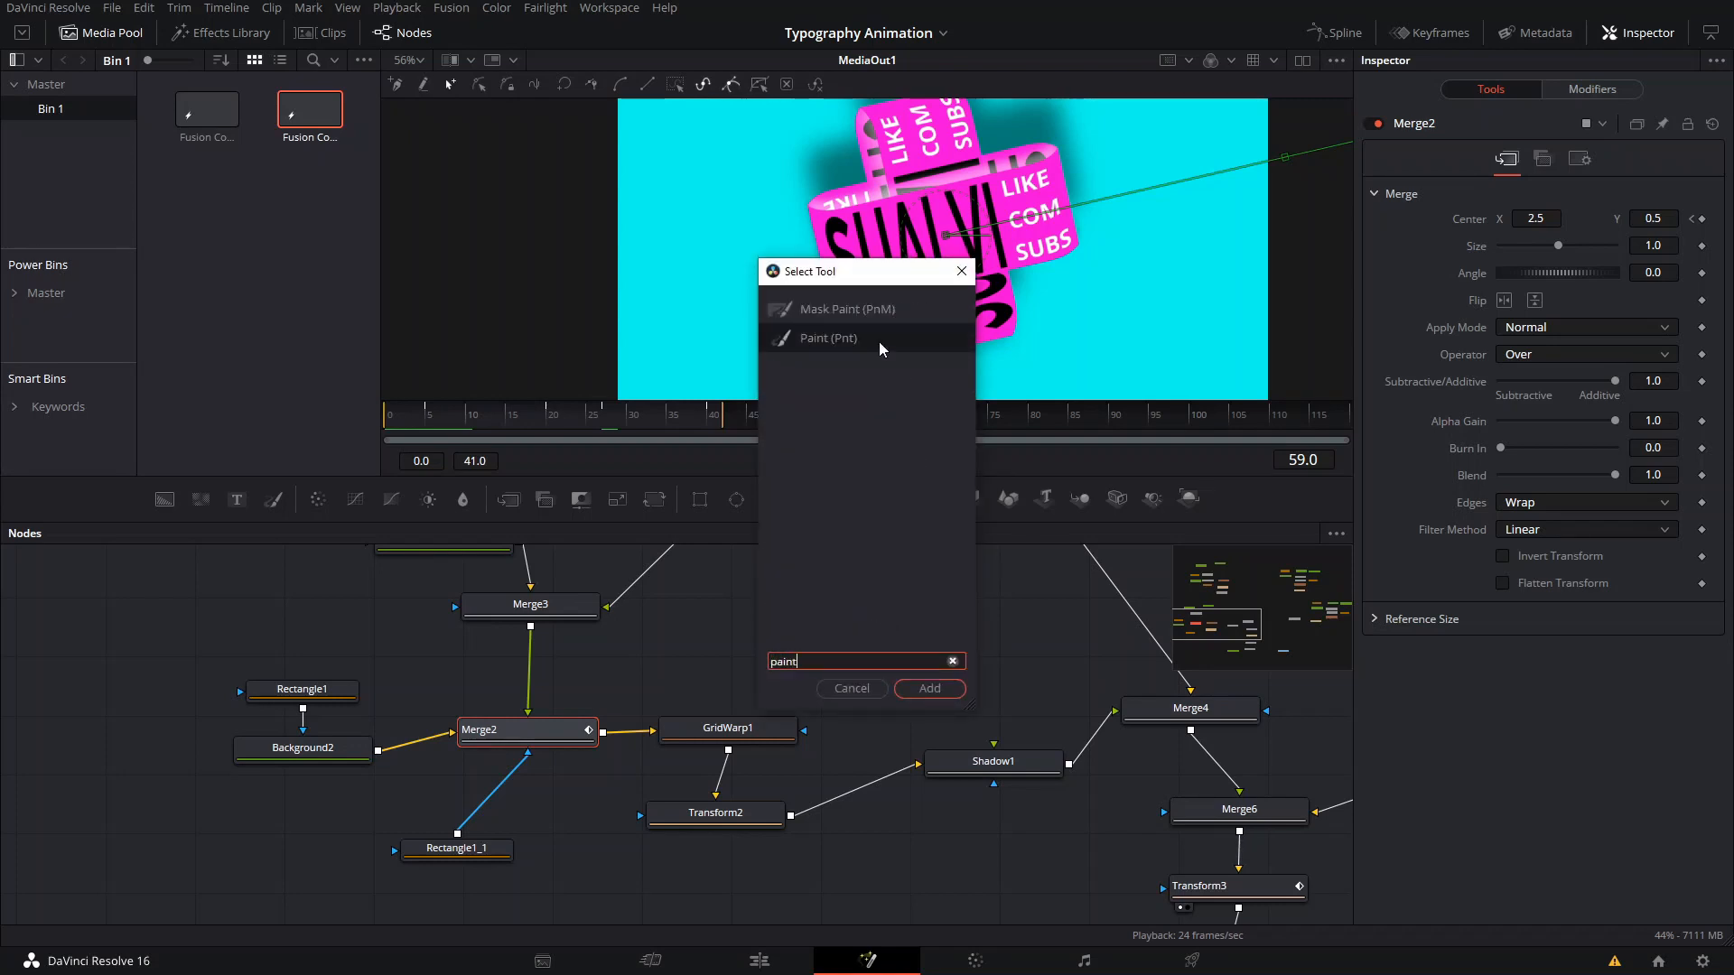
click(957, 274)
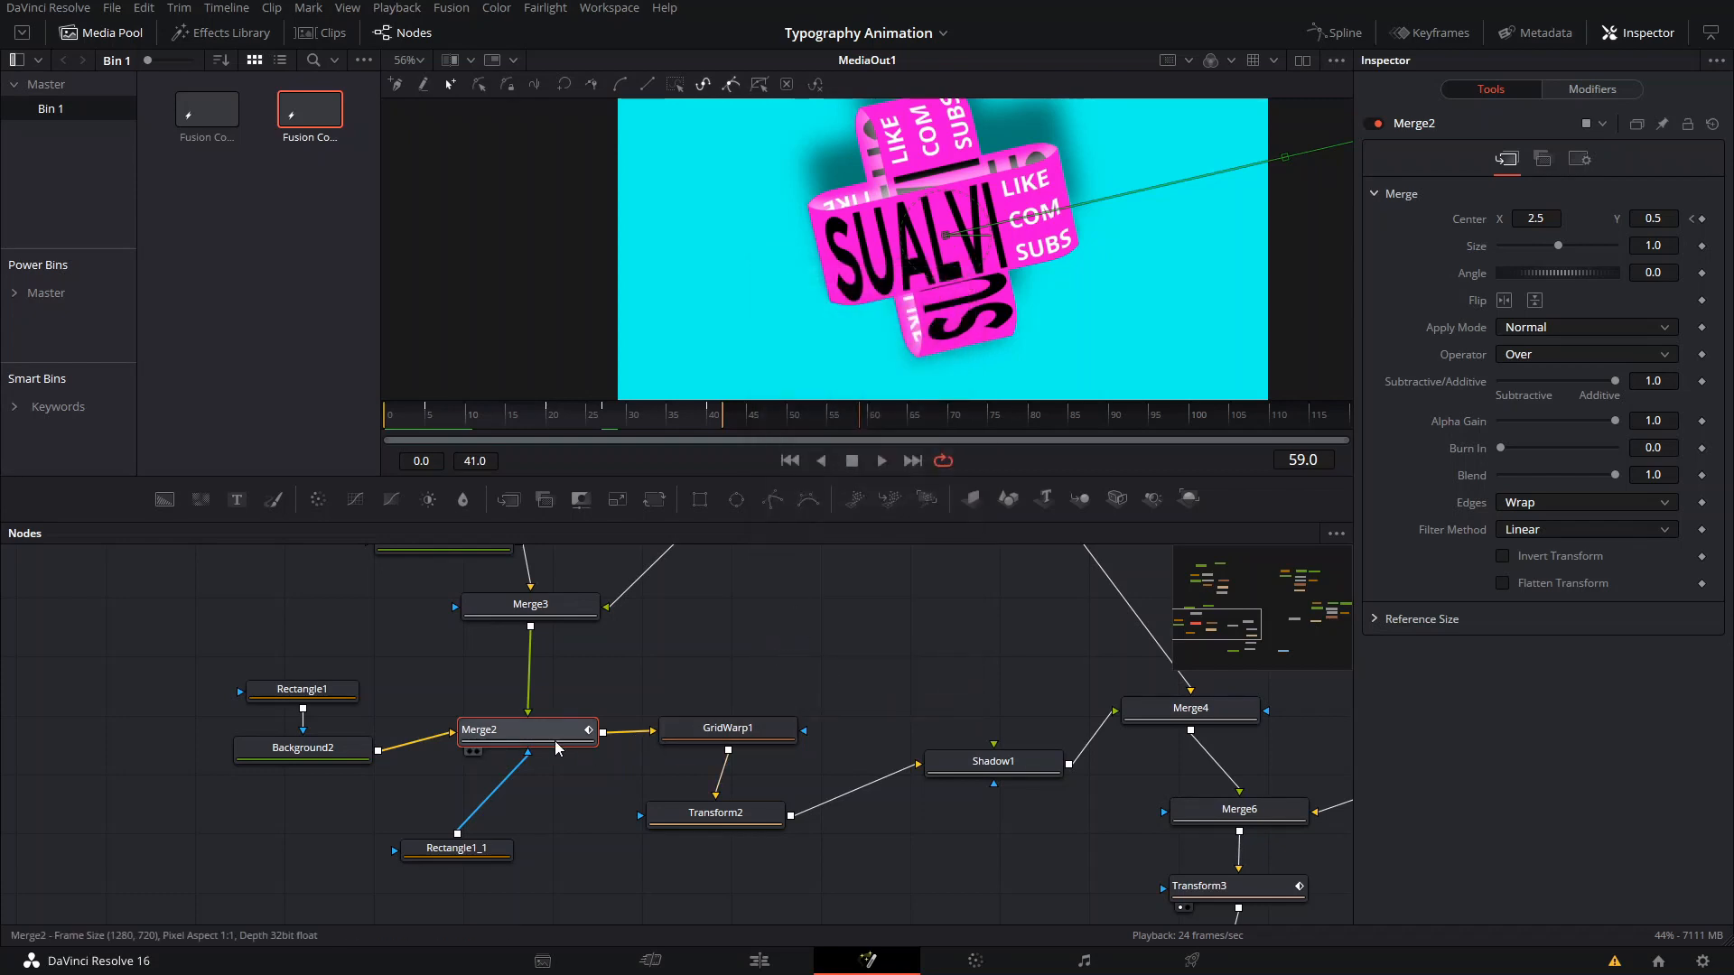
click(165, 500)
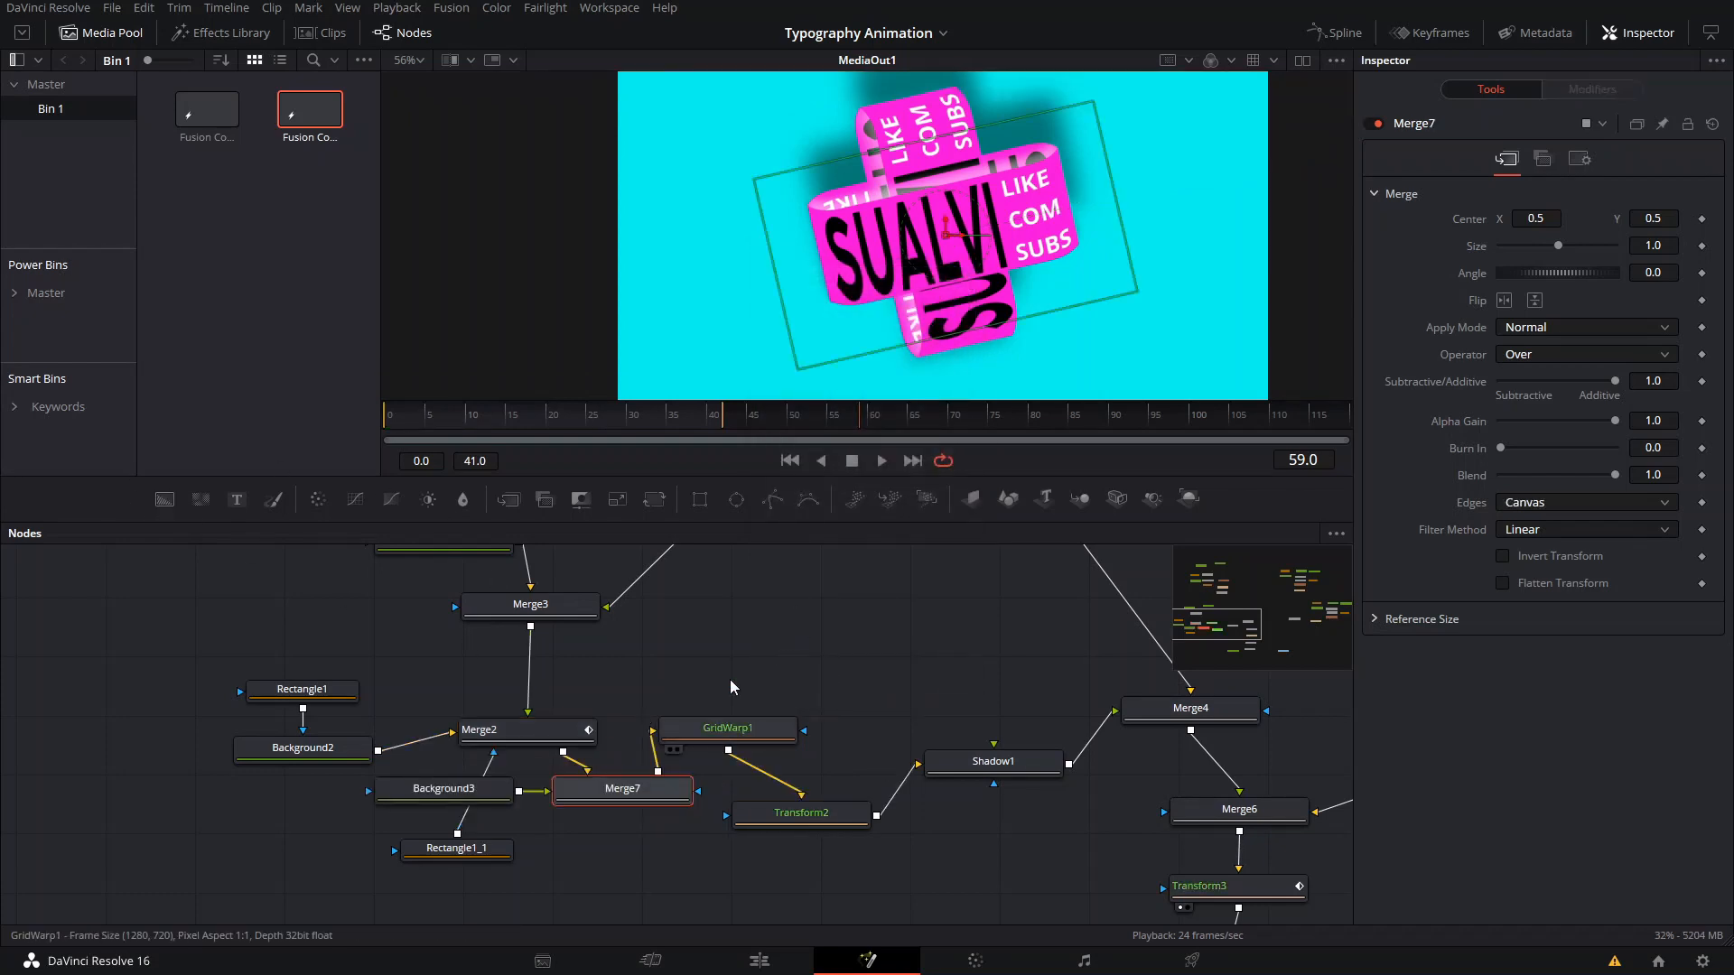
key(ctrl+z)
Insert a Paint node between Merge2 and GridWarp1, shifting GridWarp1 slightly to make room.
mouse_move(716, 734)
mouse_down()
mouse_move(740, 738)
mouse_move(727, 748)
mouse_up()
click(568, 733)
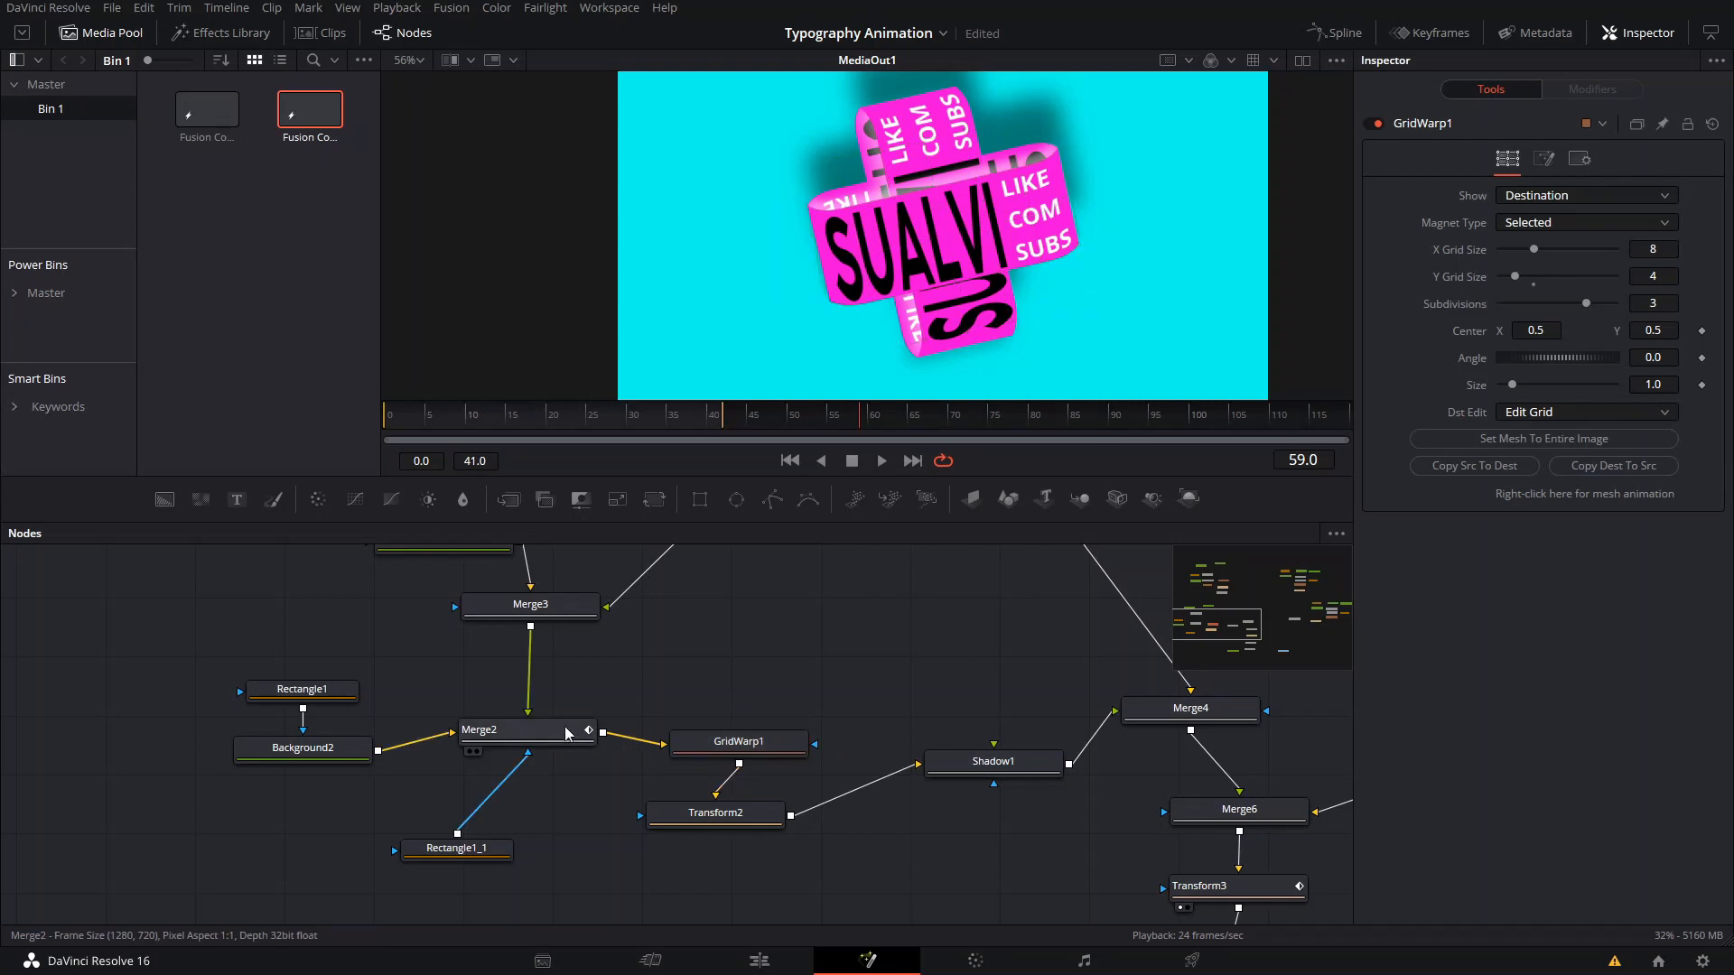
click(702, 744)
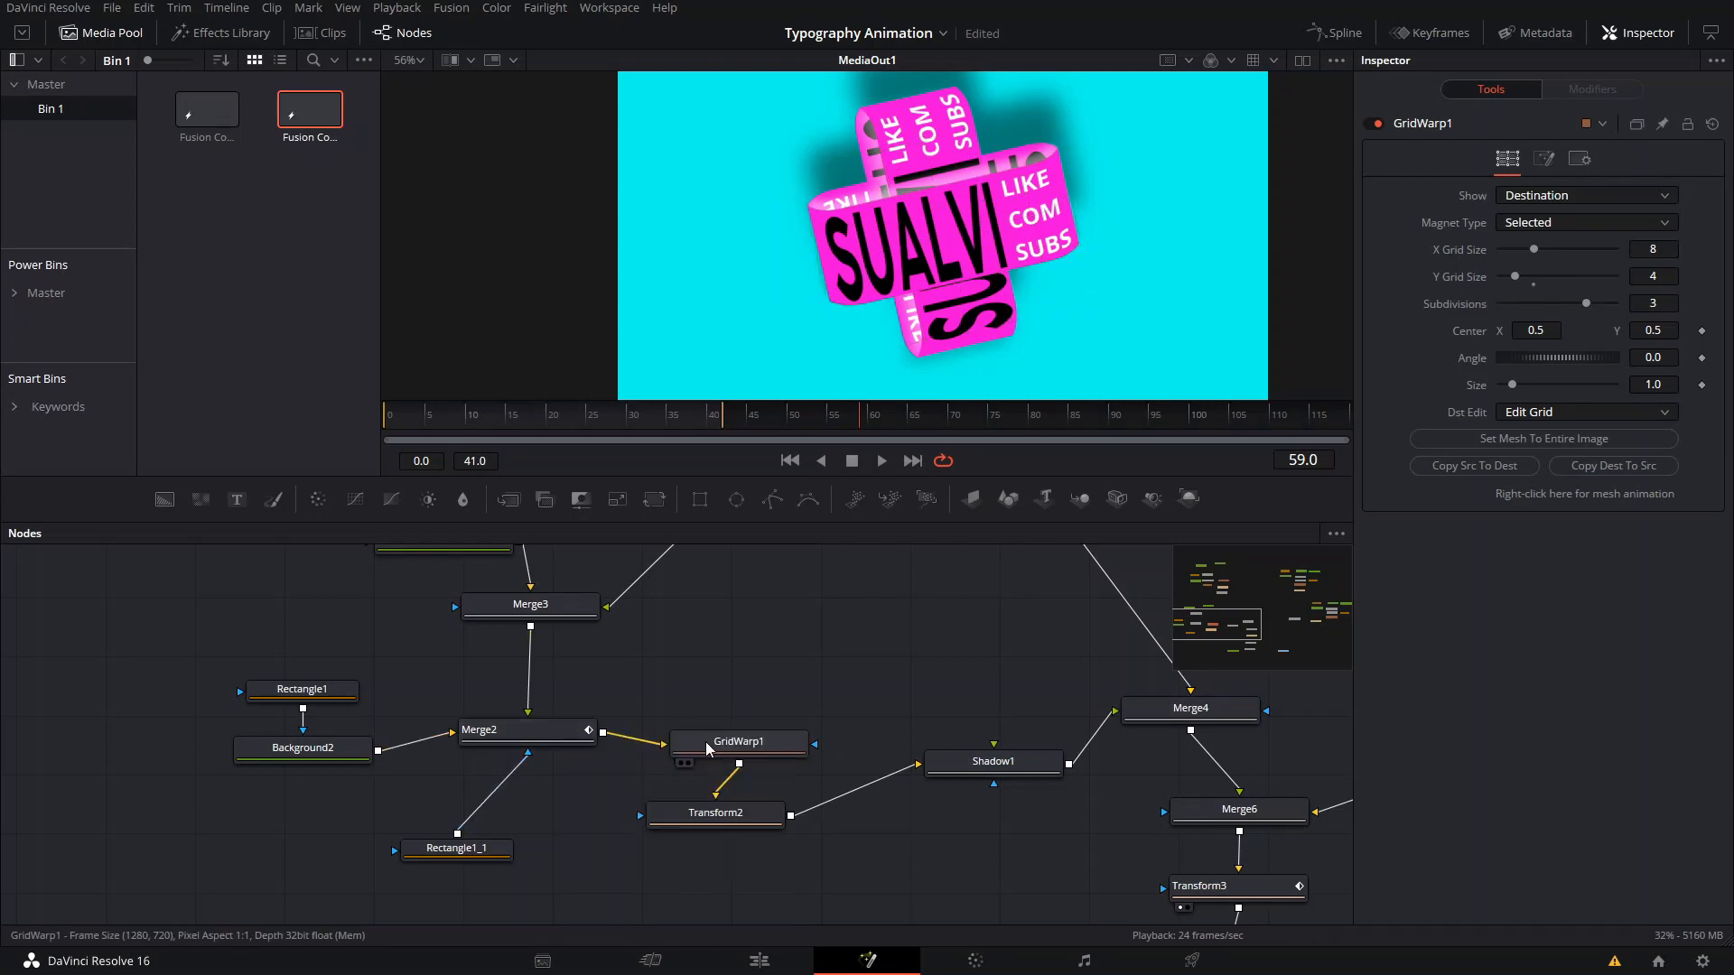
click(571, 736)
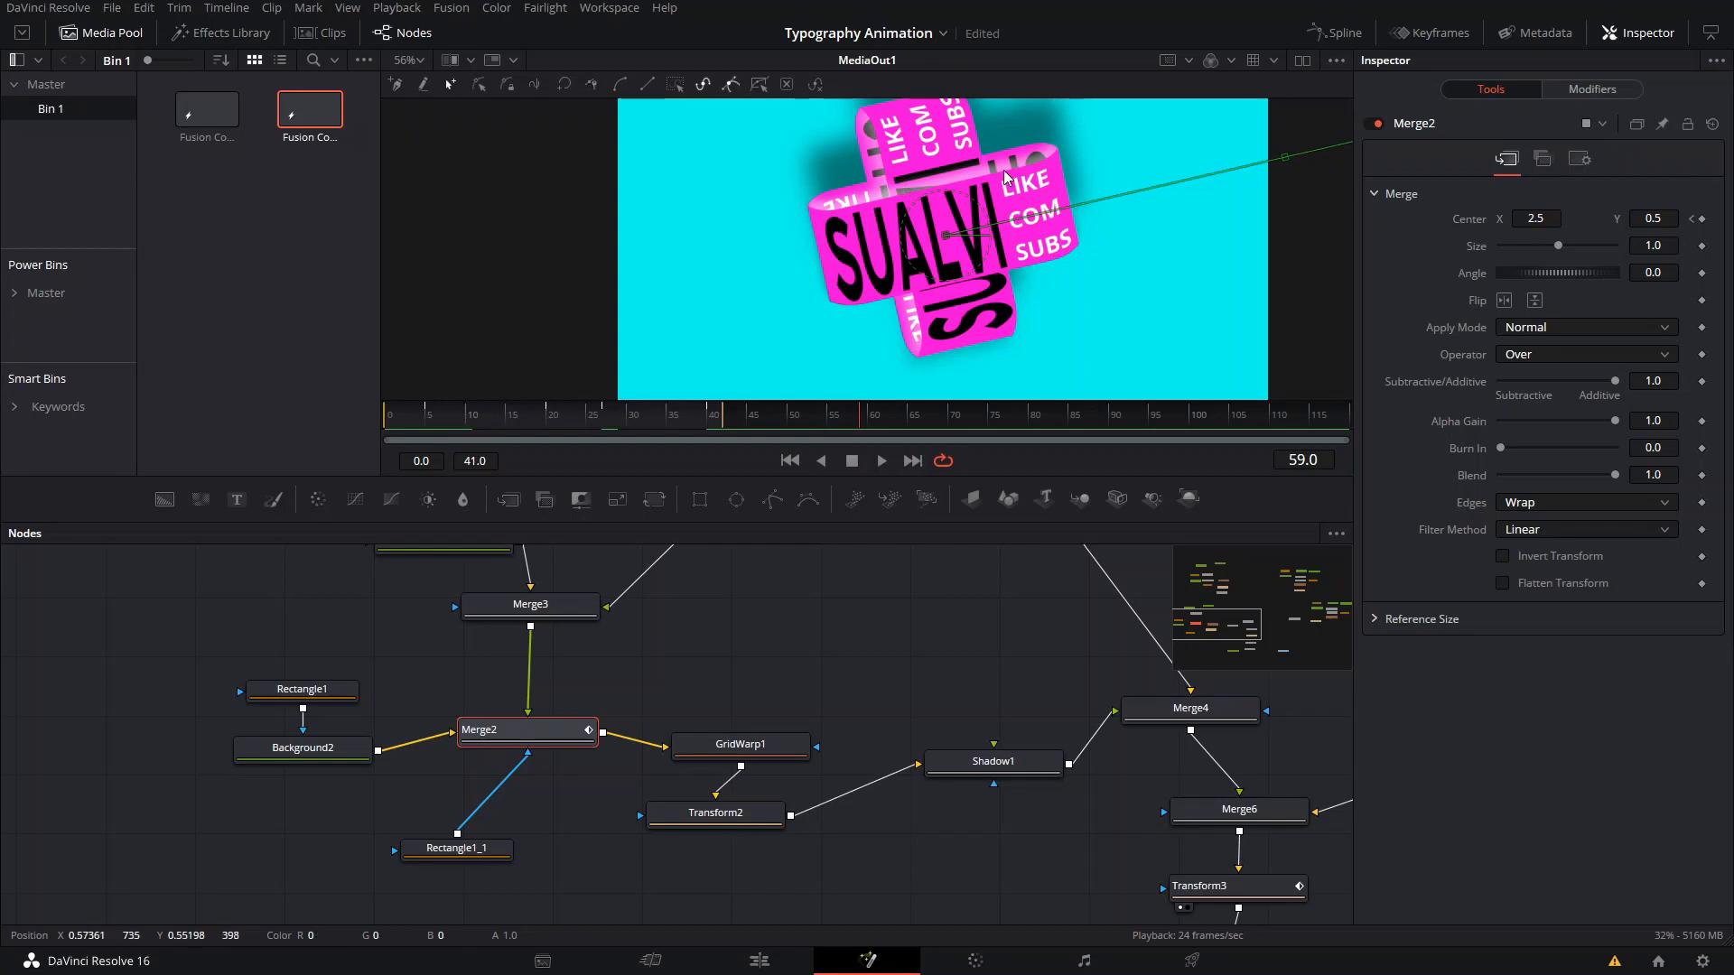
key(shift+space)
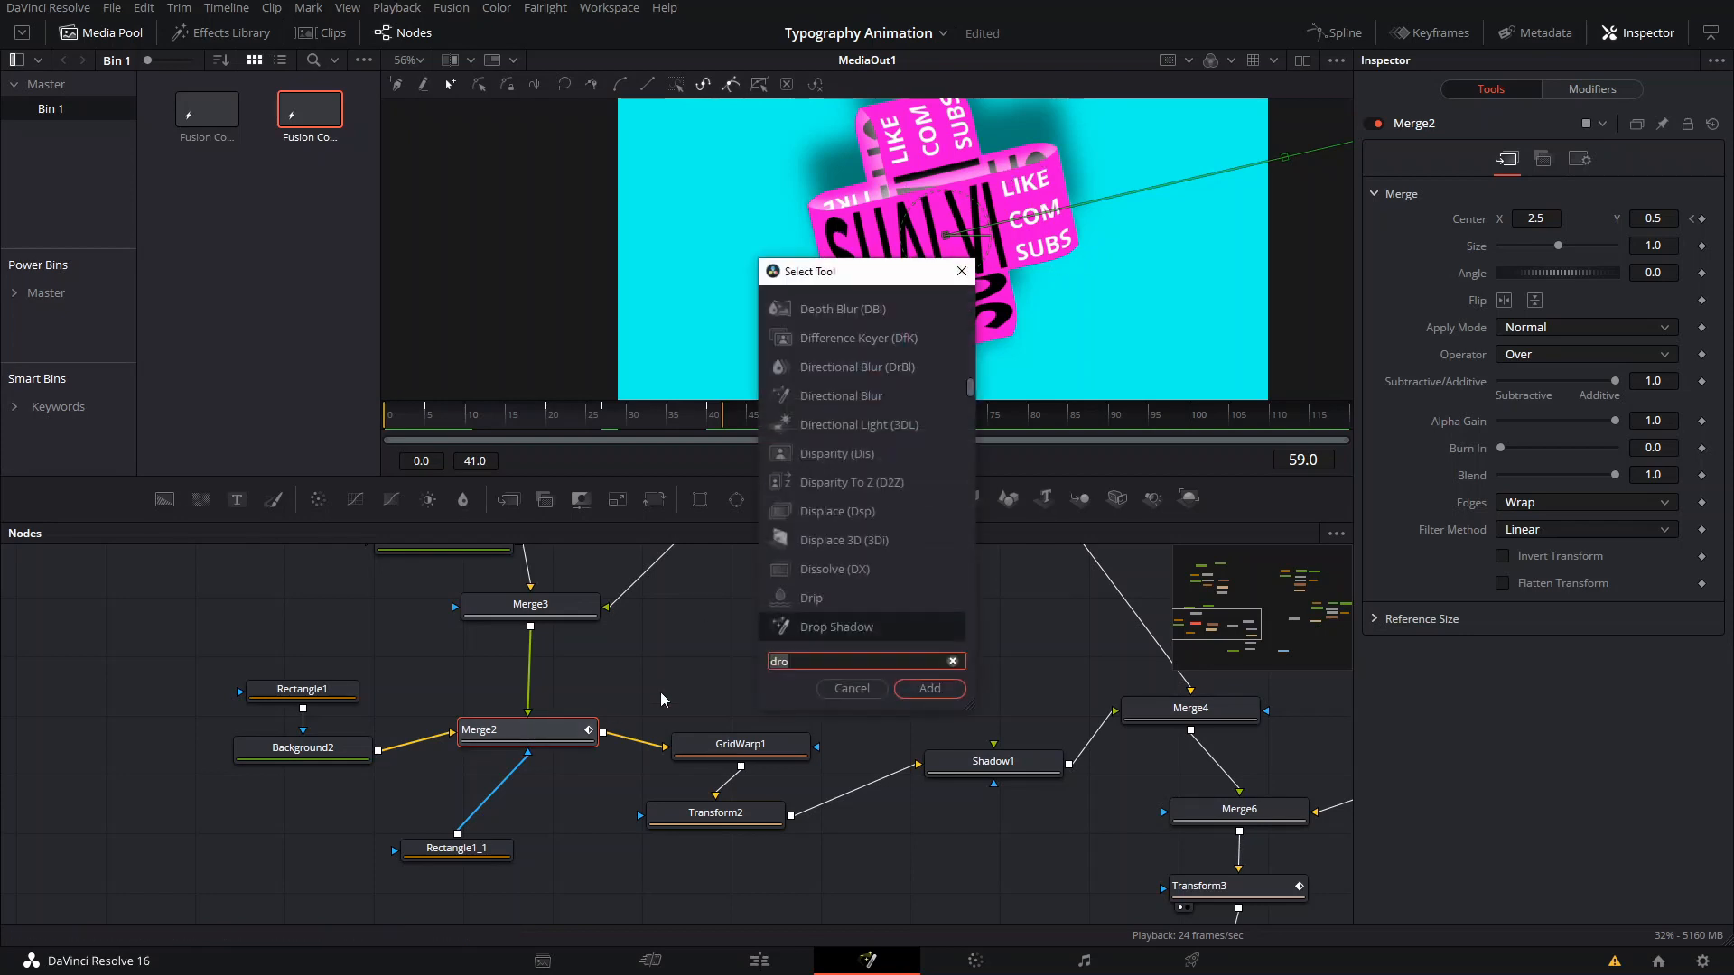
text(paint)
key(Return)
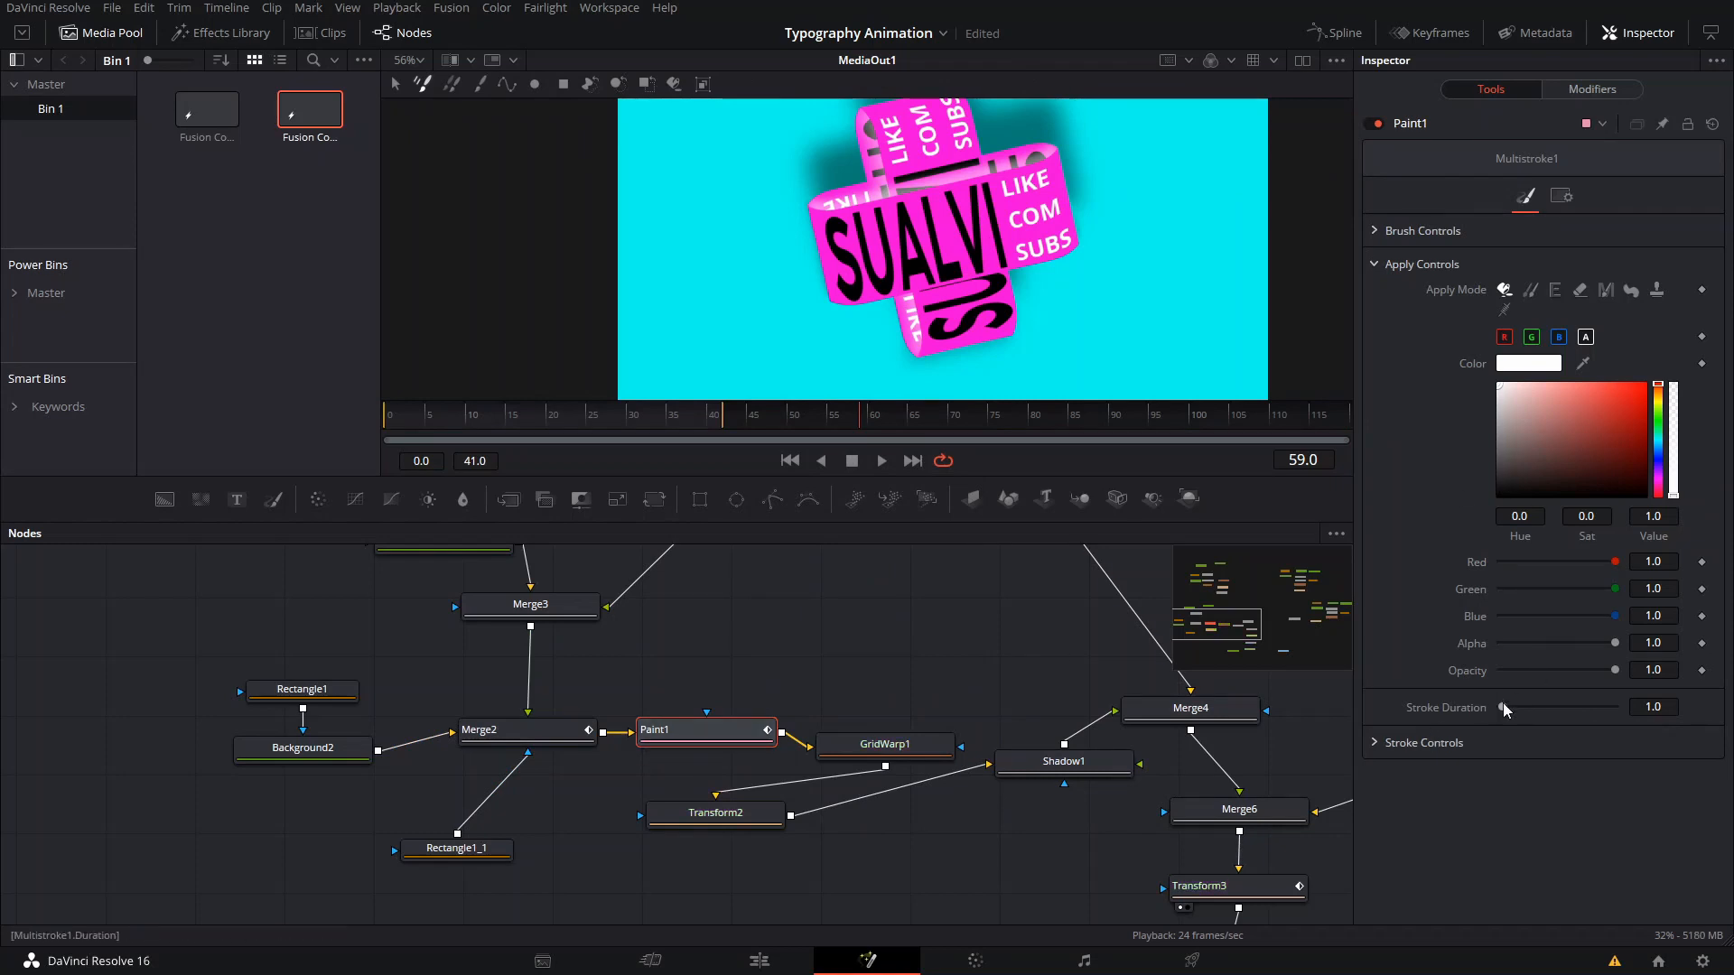
Lengthen the paint stroke duration, choose the Polyline Stroke for Paint1 and show Merge2's flat banner in the viewer.
mouse_move(1503, 707)
mouse_down()
mouse_move(1590, 723)
mouse_move(1617, 708)
mouse_up()
click(503, 143)
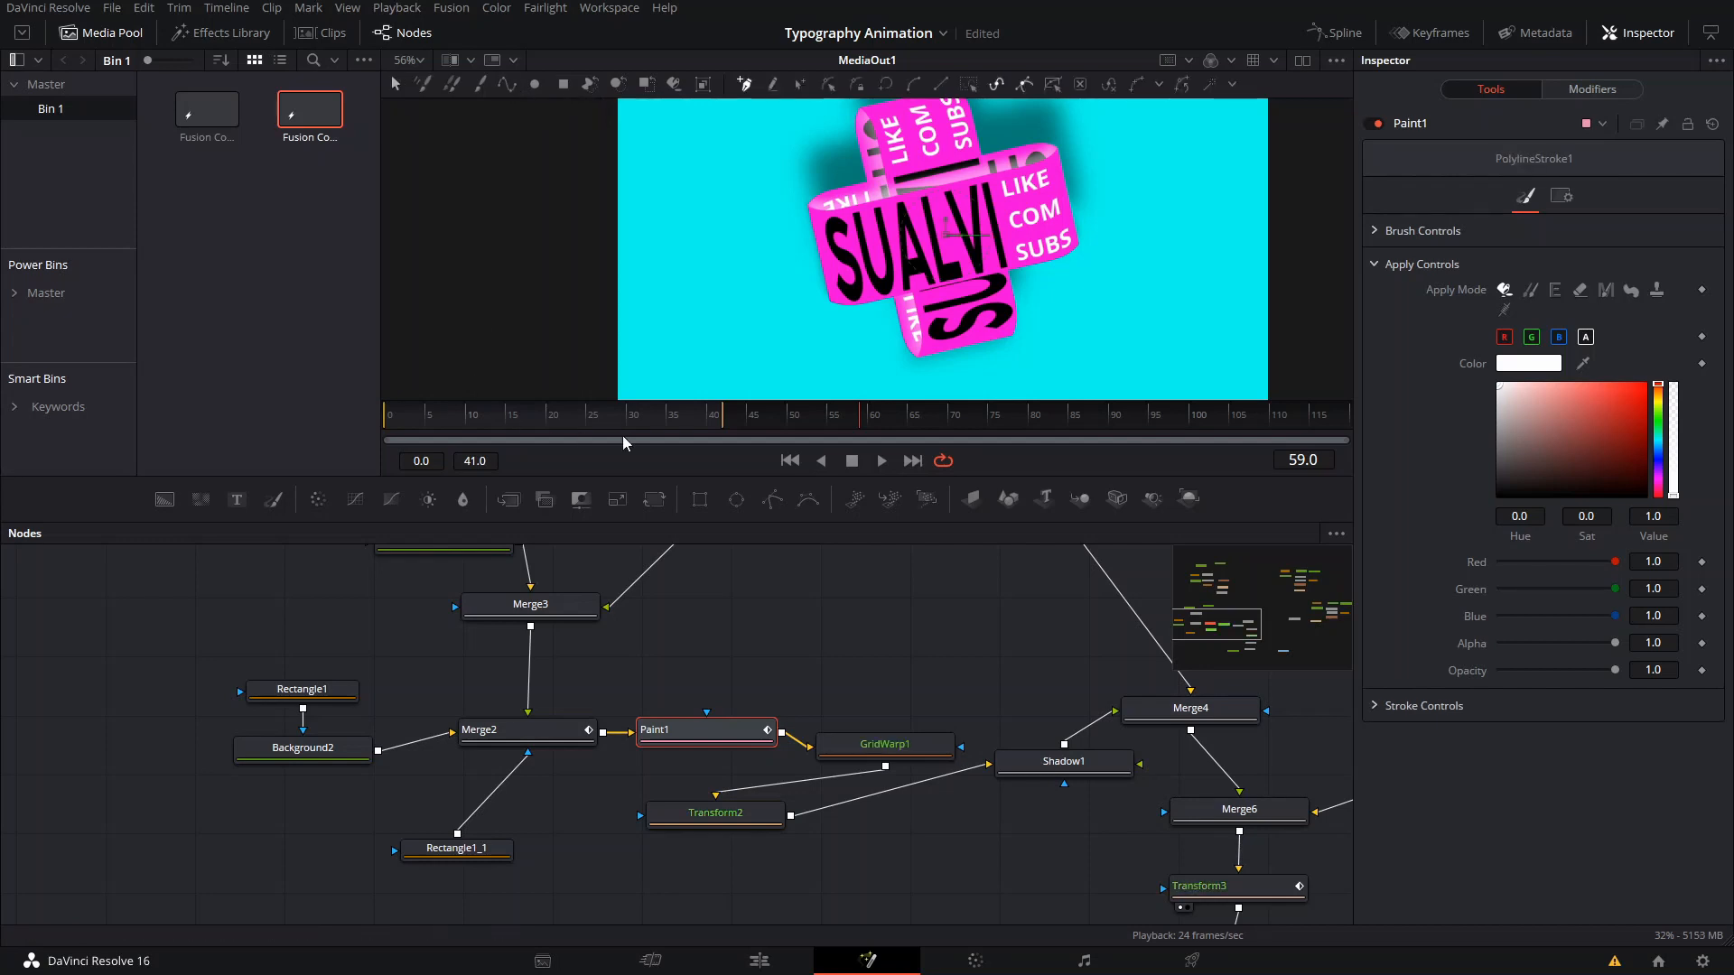
click(511, 738)
key(1)
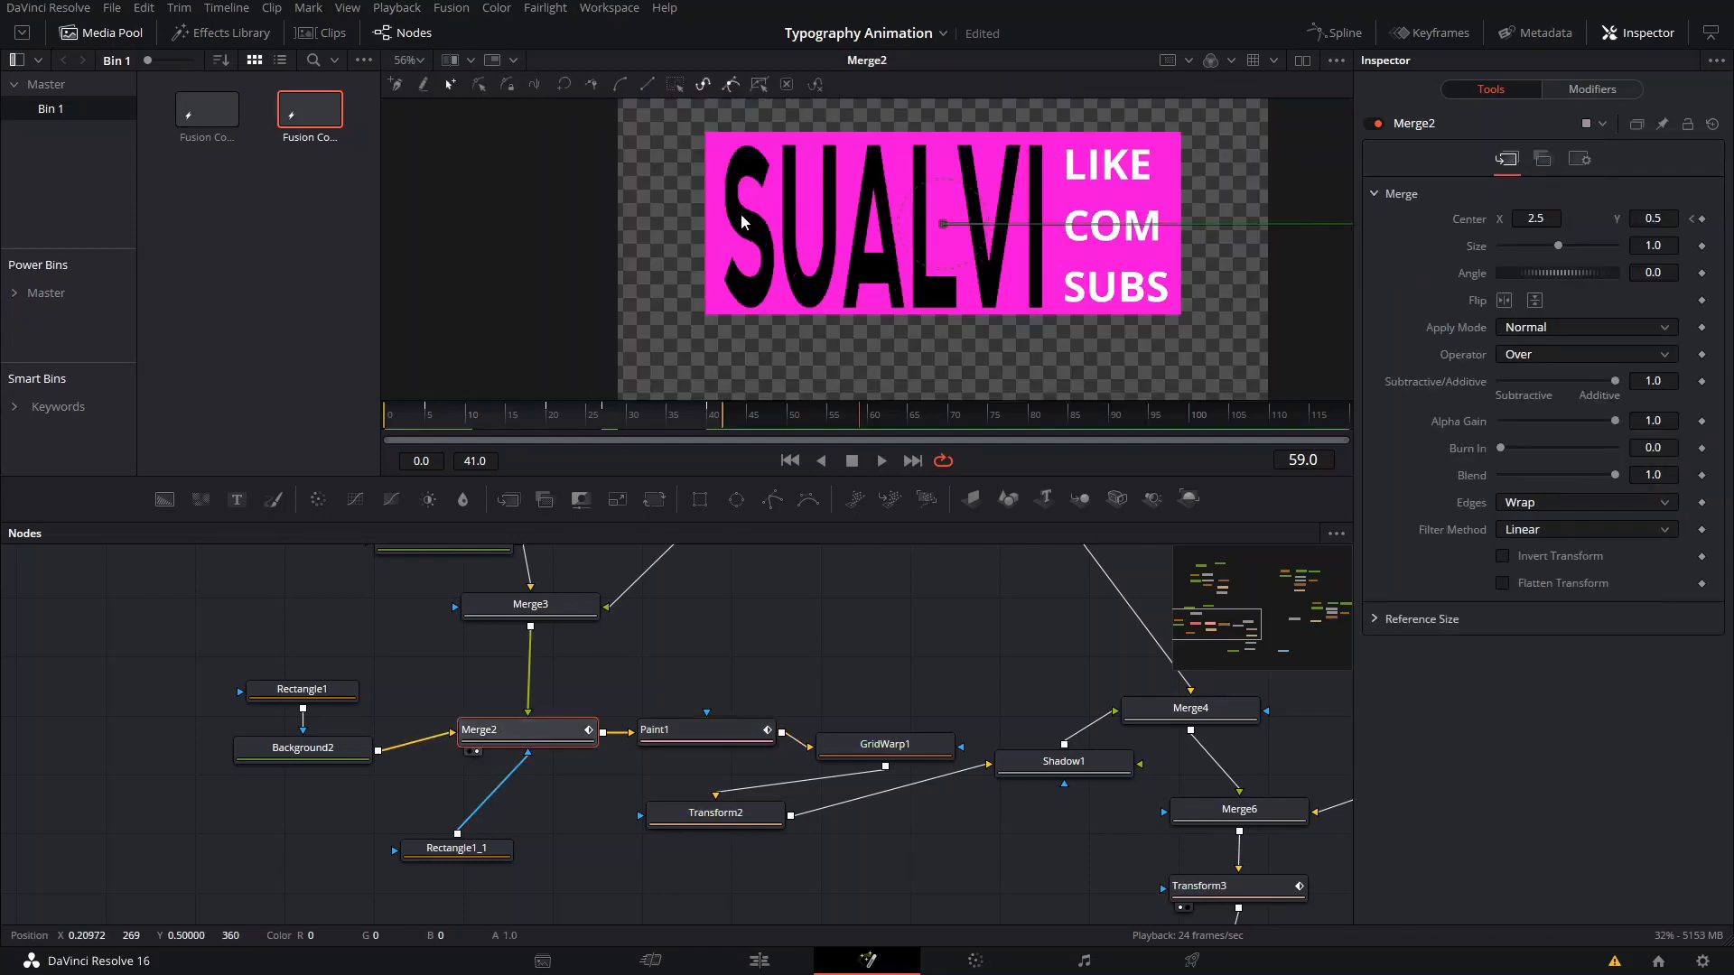
scroll(923, 225, up, 2)
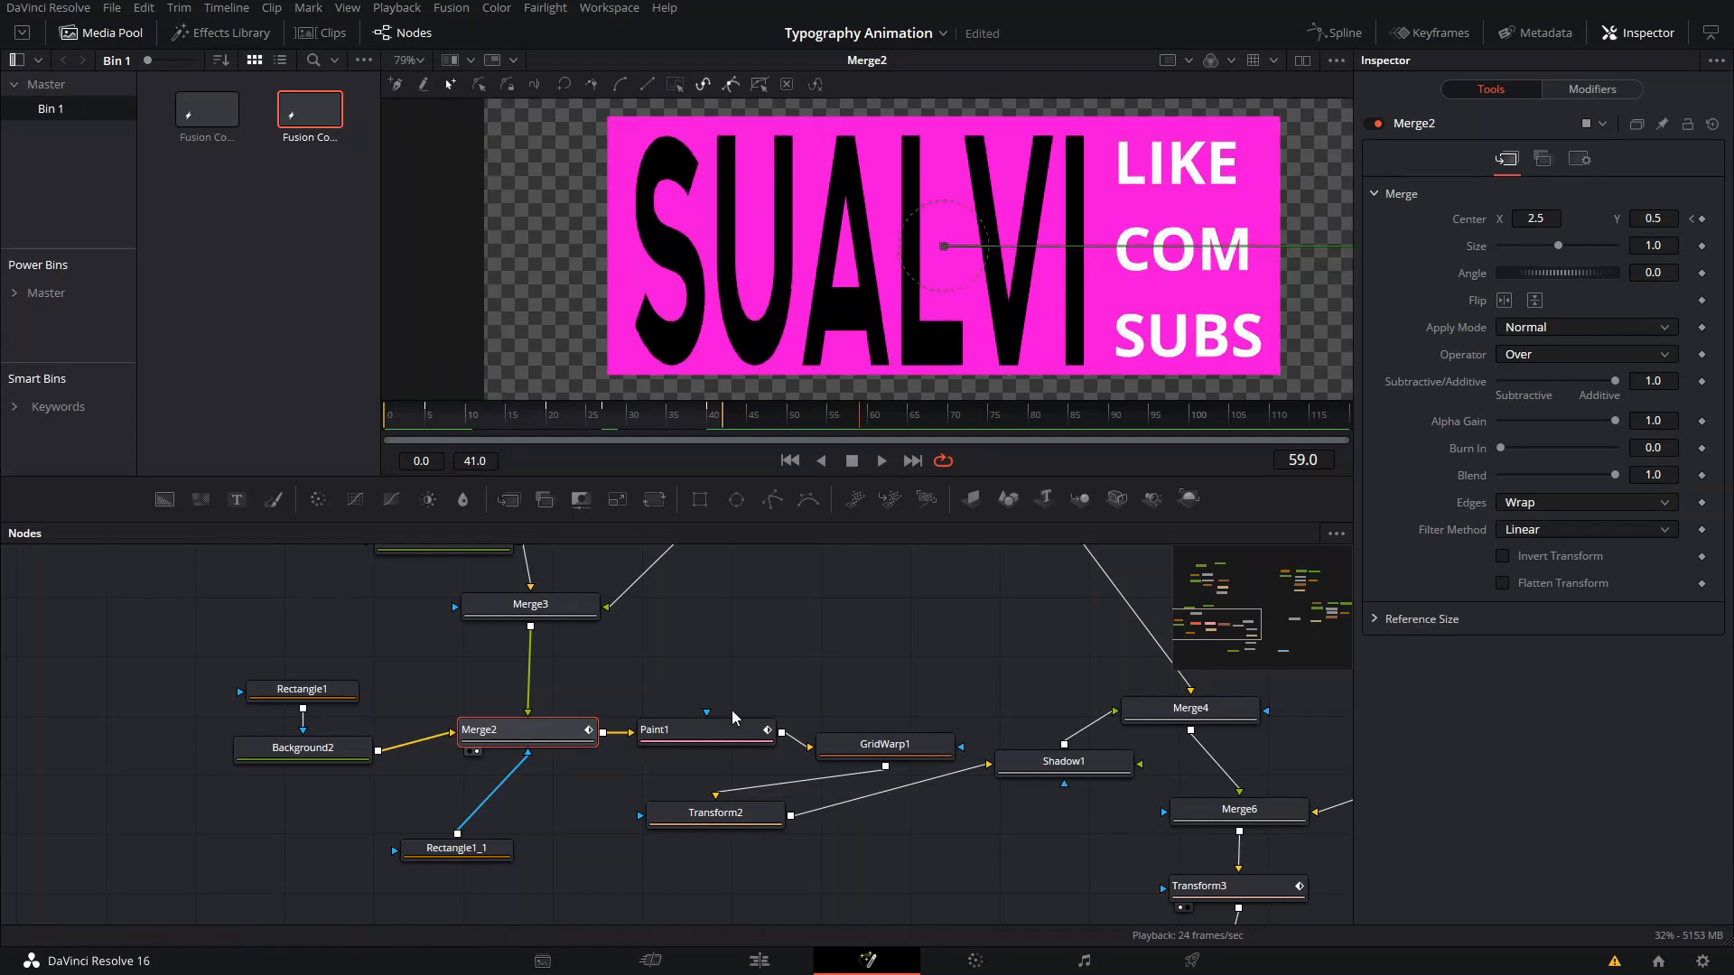
Draw a straight horizontal polyline stroke in Paint1 through the middle of the SUALVI banner.
click(705, 733)
scroll(981, 313, down, 2)
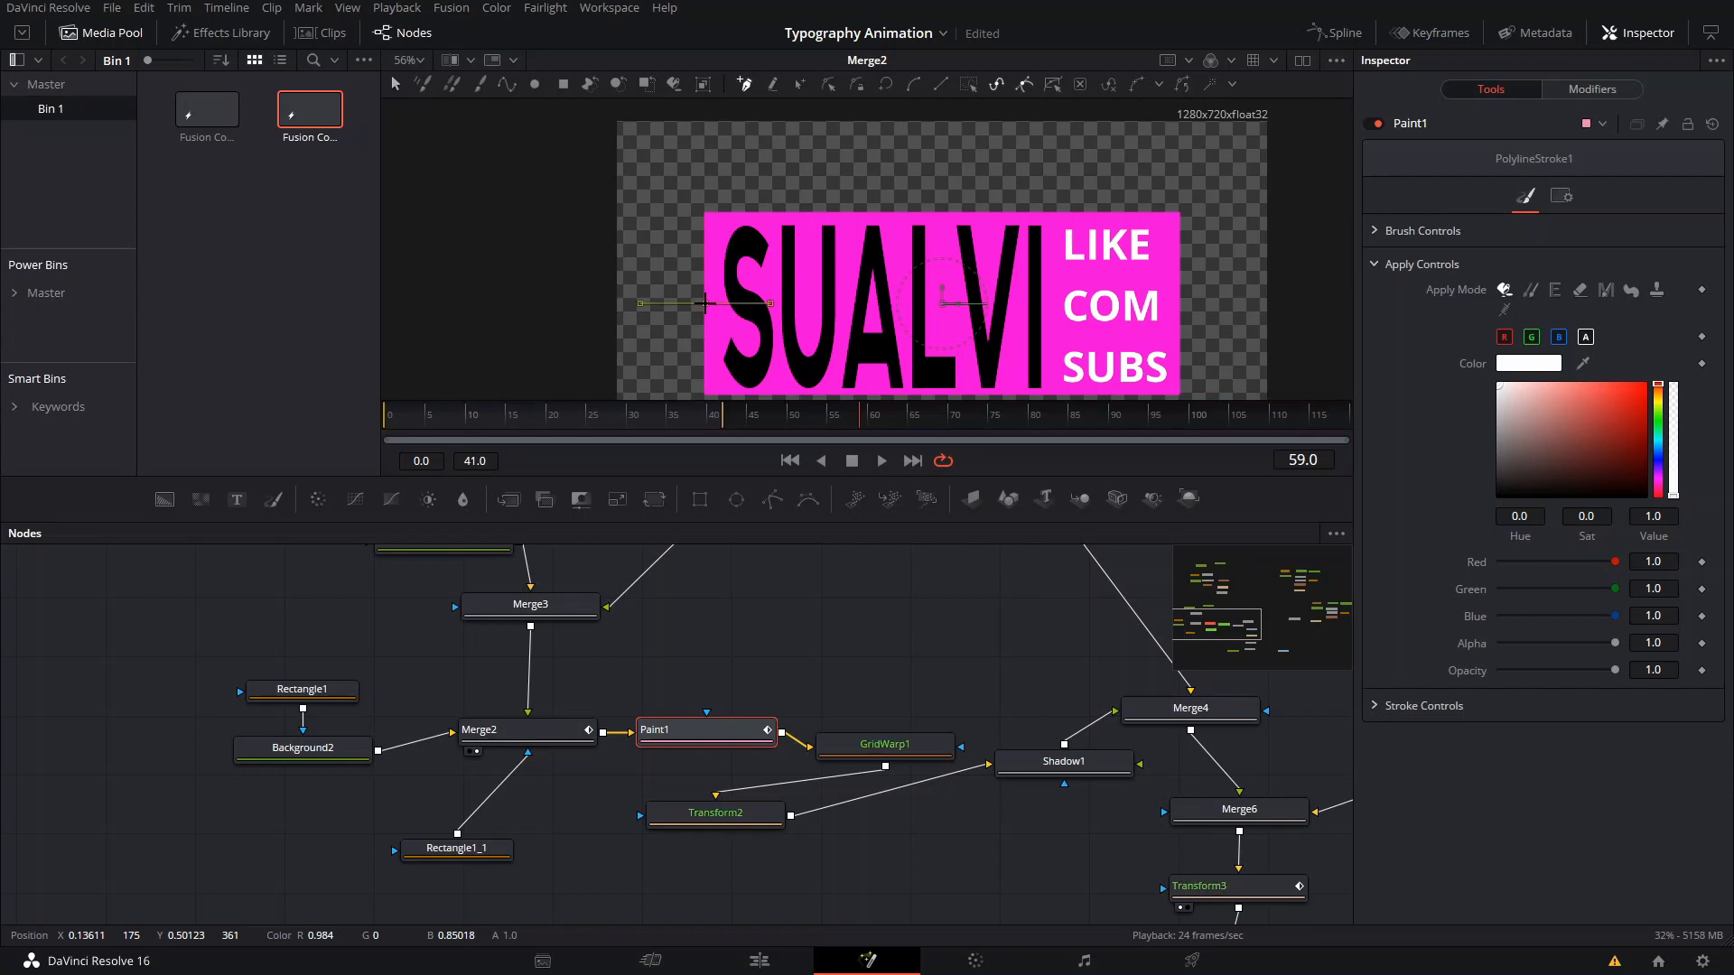
drag(1022, 304, 1120, 304)
View Paint1 and reduce the stroke's brush size to about 0.00727 and its softness to about 0.127.
click(1421, 231)
key(2)
scroll(846, 364, up, 4)
mouse_move(1557, 334)
mouse_down()
mouse_move(1420, 347)
mouse_move(1495, 316)
mouse_up()
scroll(1198, 294, up, 2)
drag(1638, 334, 1704, 317)
drag(1502, 334, 1514, 336)
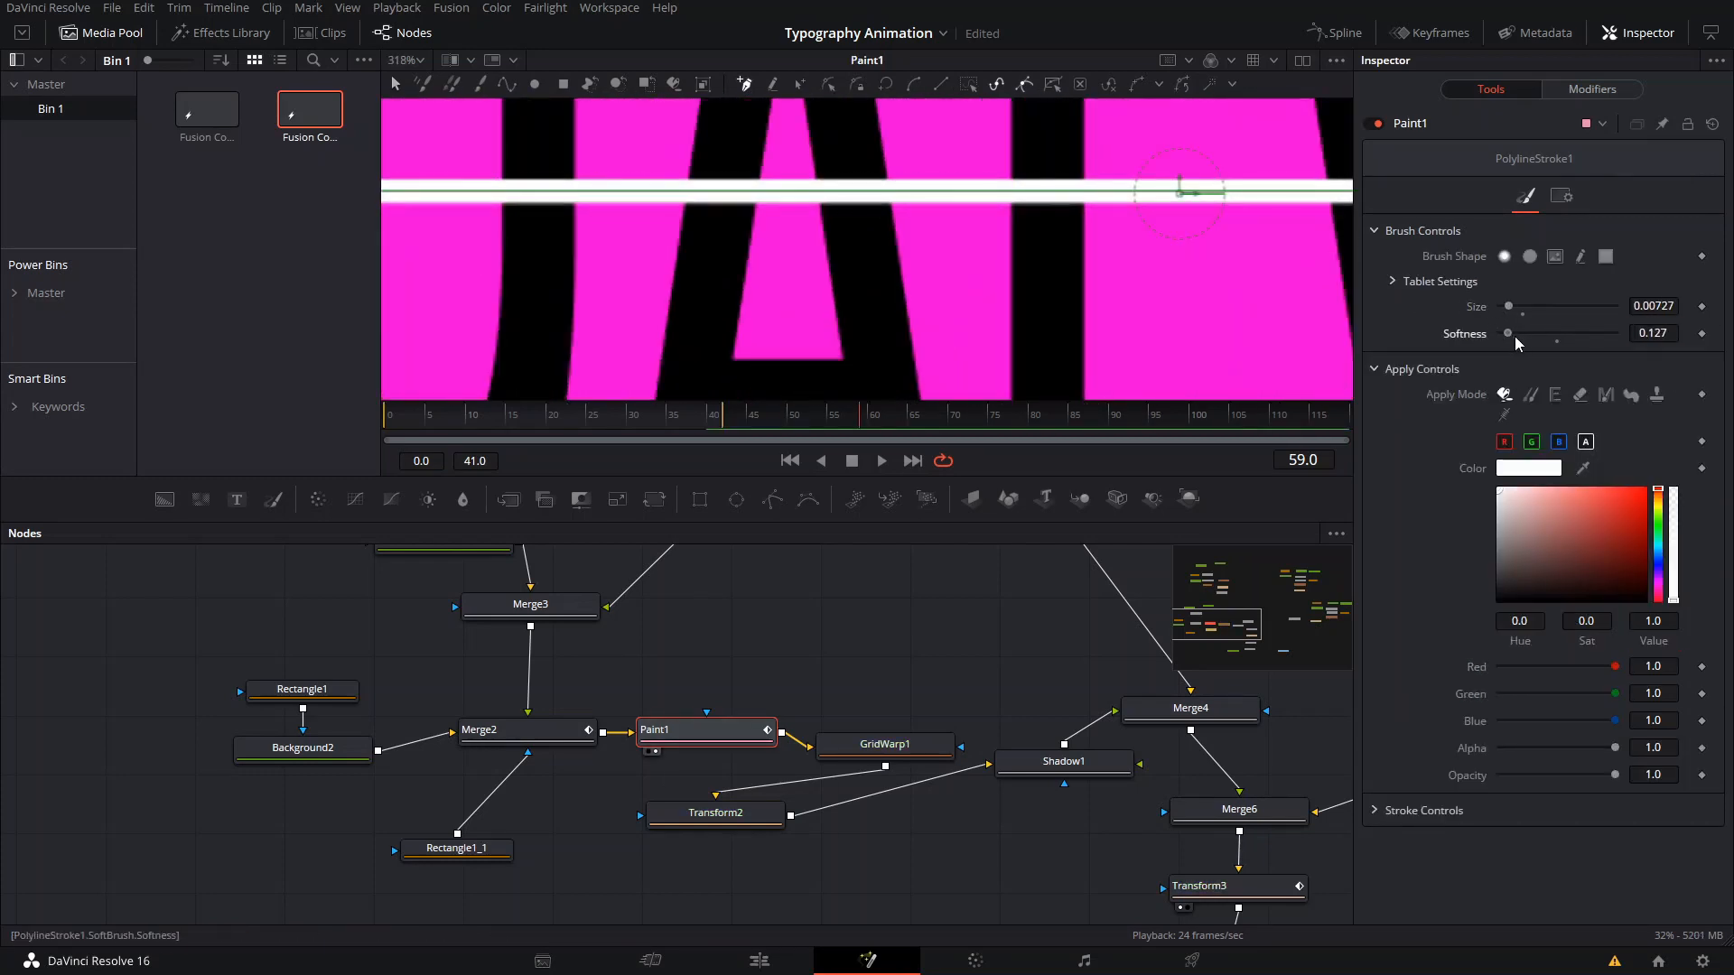
Extend the polyline stroke into a zigzag across the banner and thin its brush size to about 0.00467.
scroll(1174, 298, down, 1)
drag(1173, 298, 718, 328)
drag(1505, 309, 1501, 309)
scroll(1204, 303, down, 6)
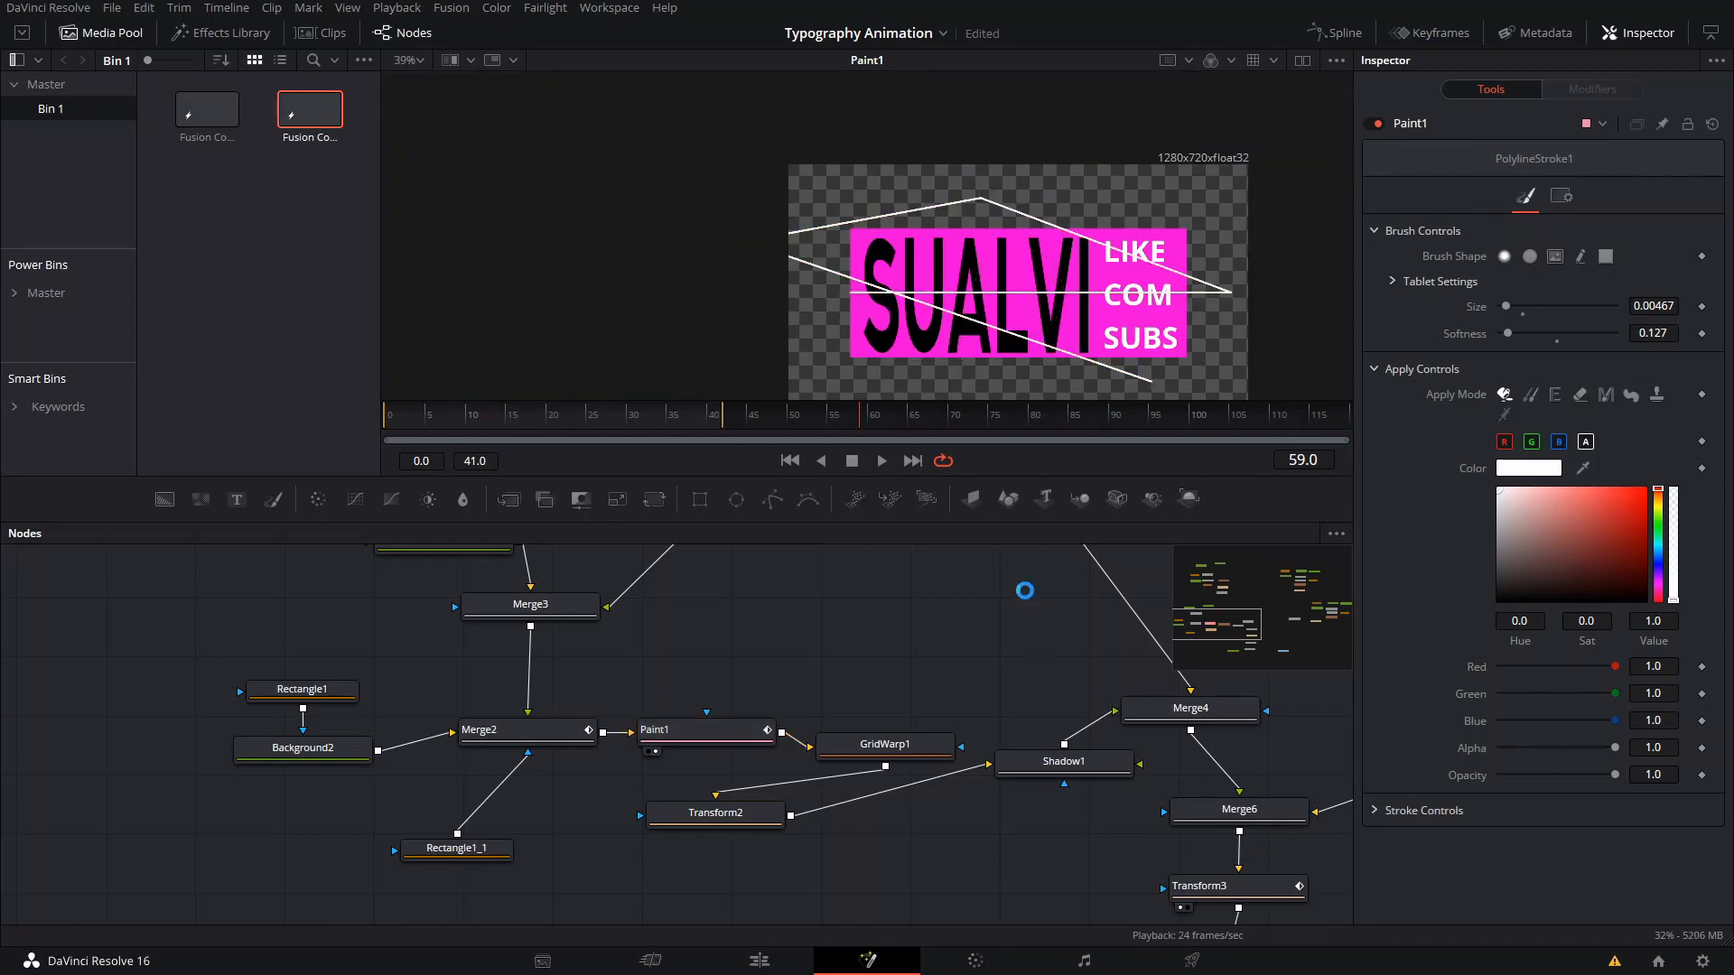
Show MediaOut1 in the viewer and save the project.
scroll(908, 736, down, 5)
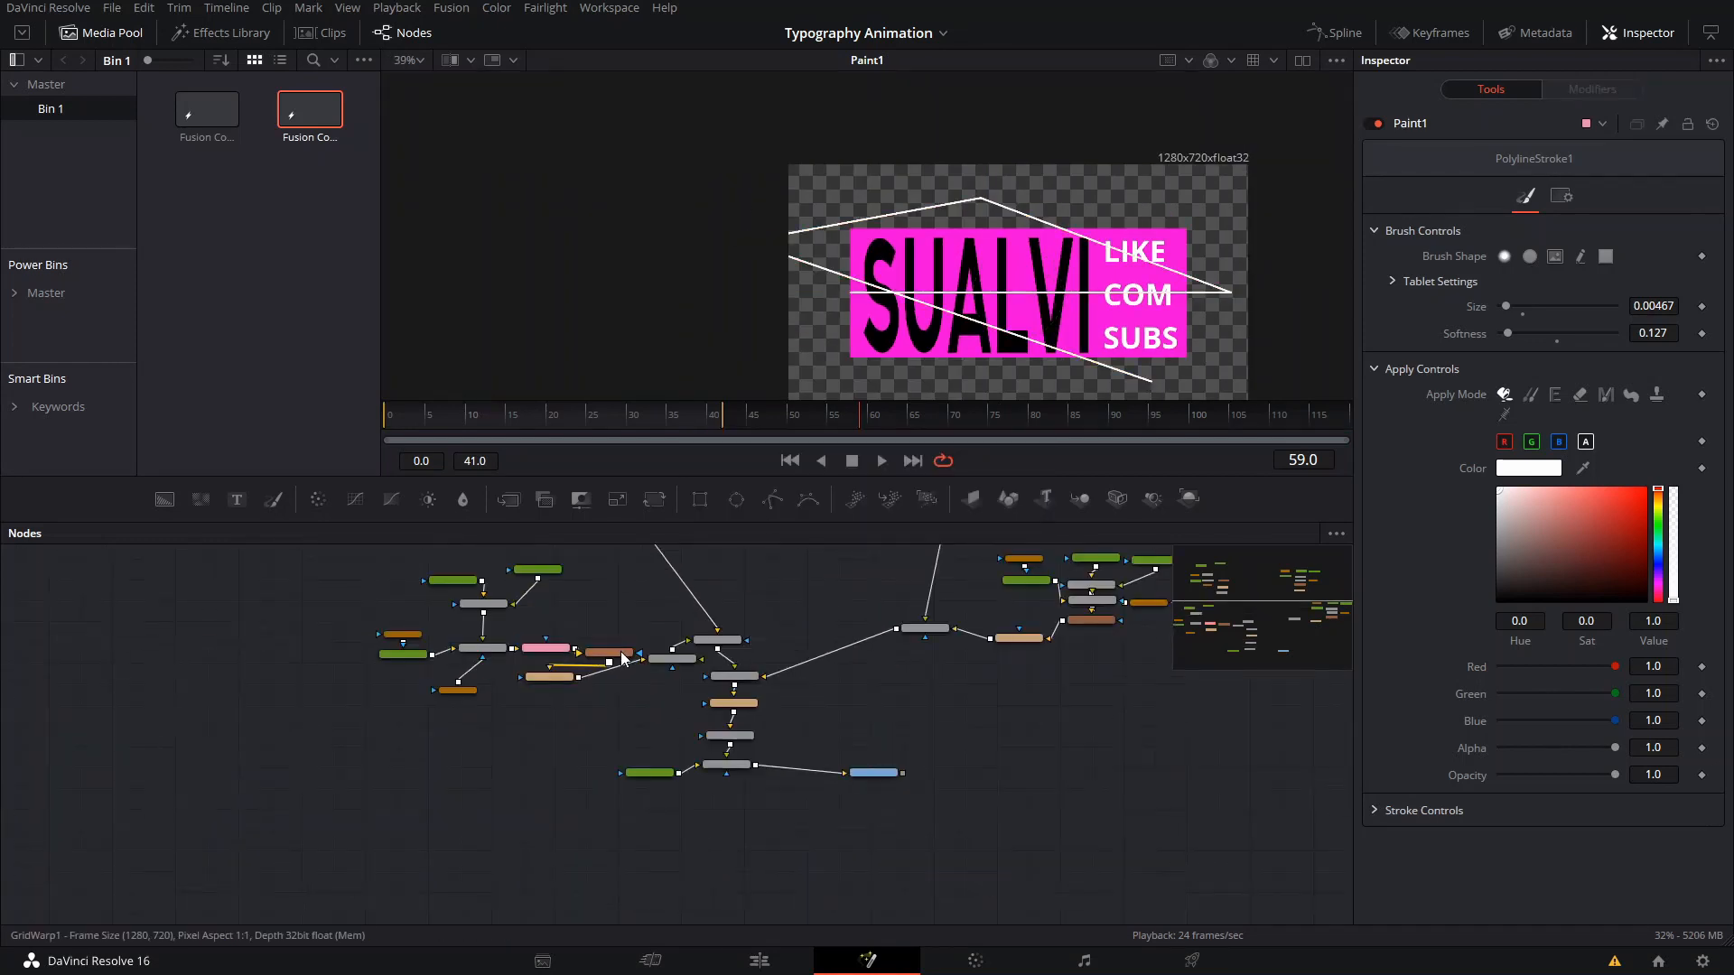
click(746, 767)
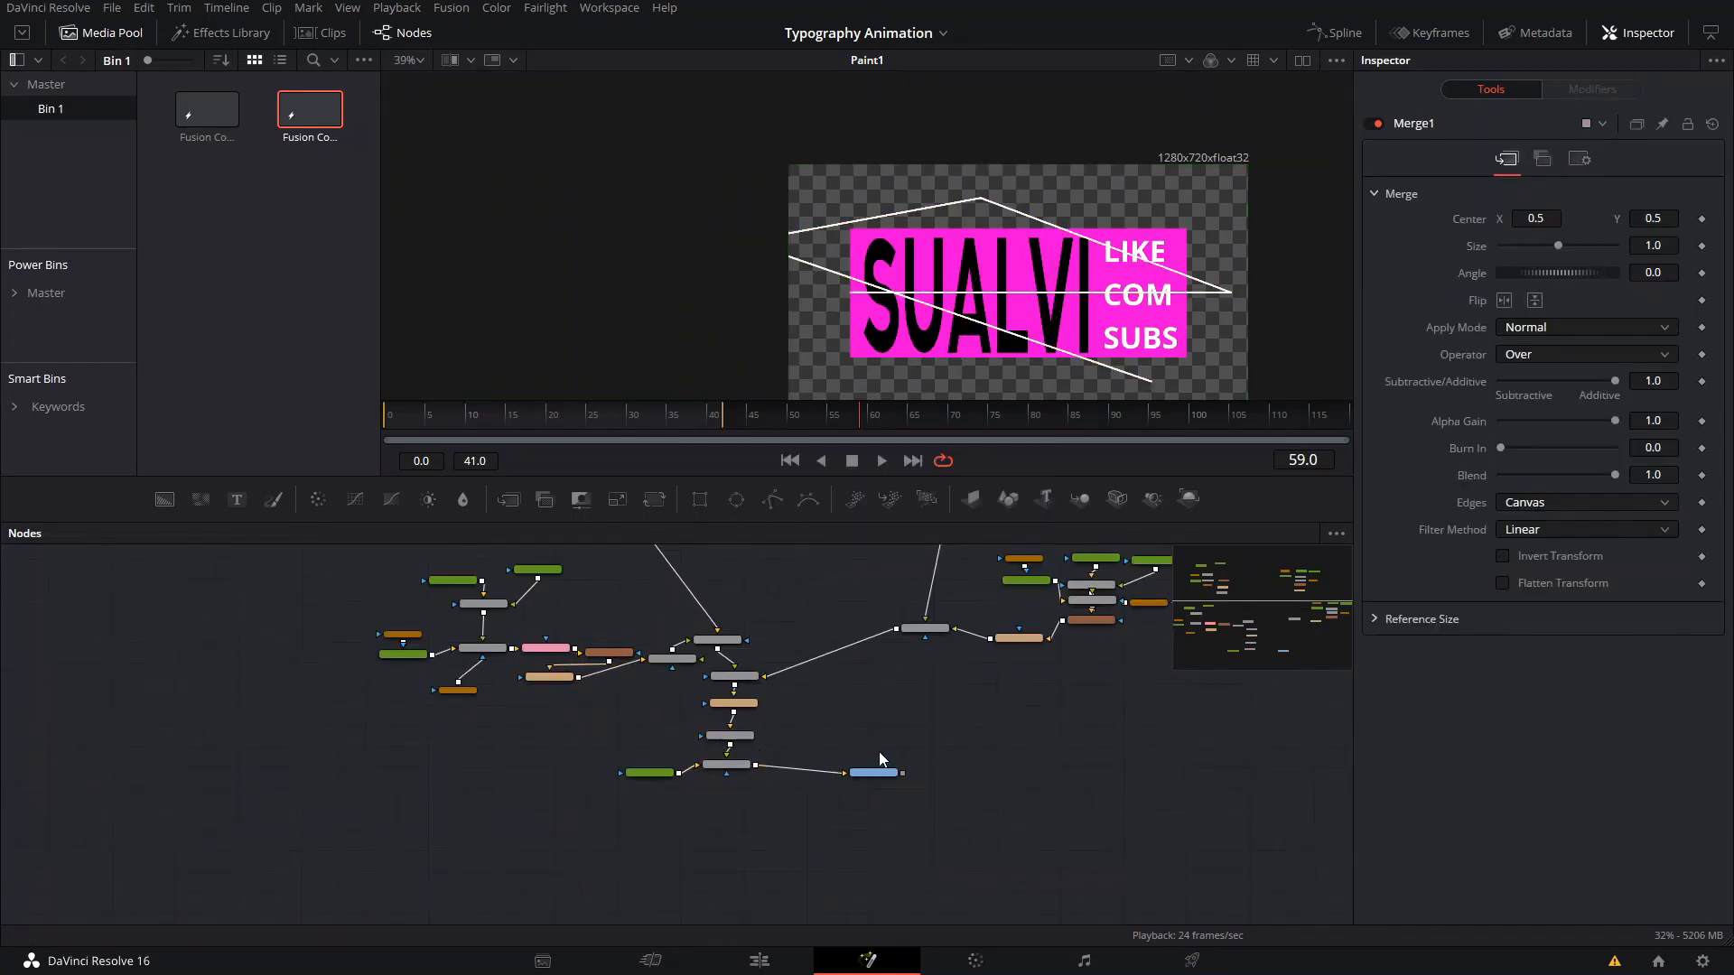
click(874, 773)
key(1)
key(ctrl+s)
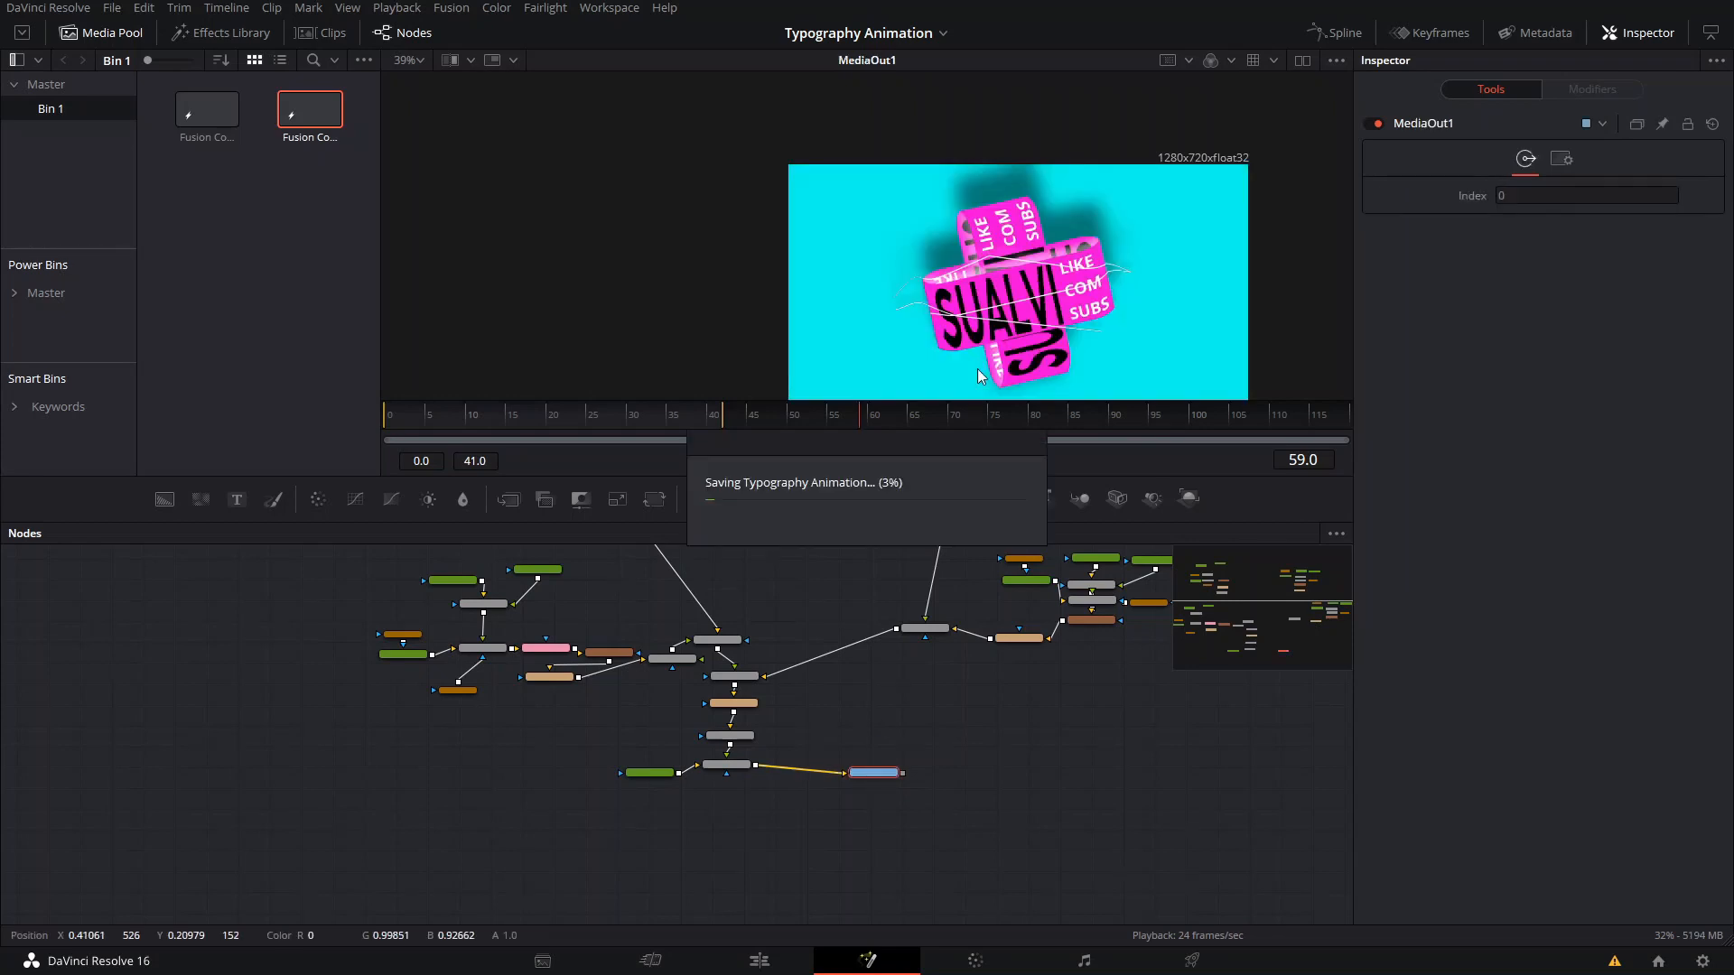
Duplicate the Rectangle1_1 mask above Paint1 and connect the copy to Paint1's effect mask input.
scroll(1094, 287, up, 3)
scroll(636, 672, up, 5)
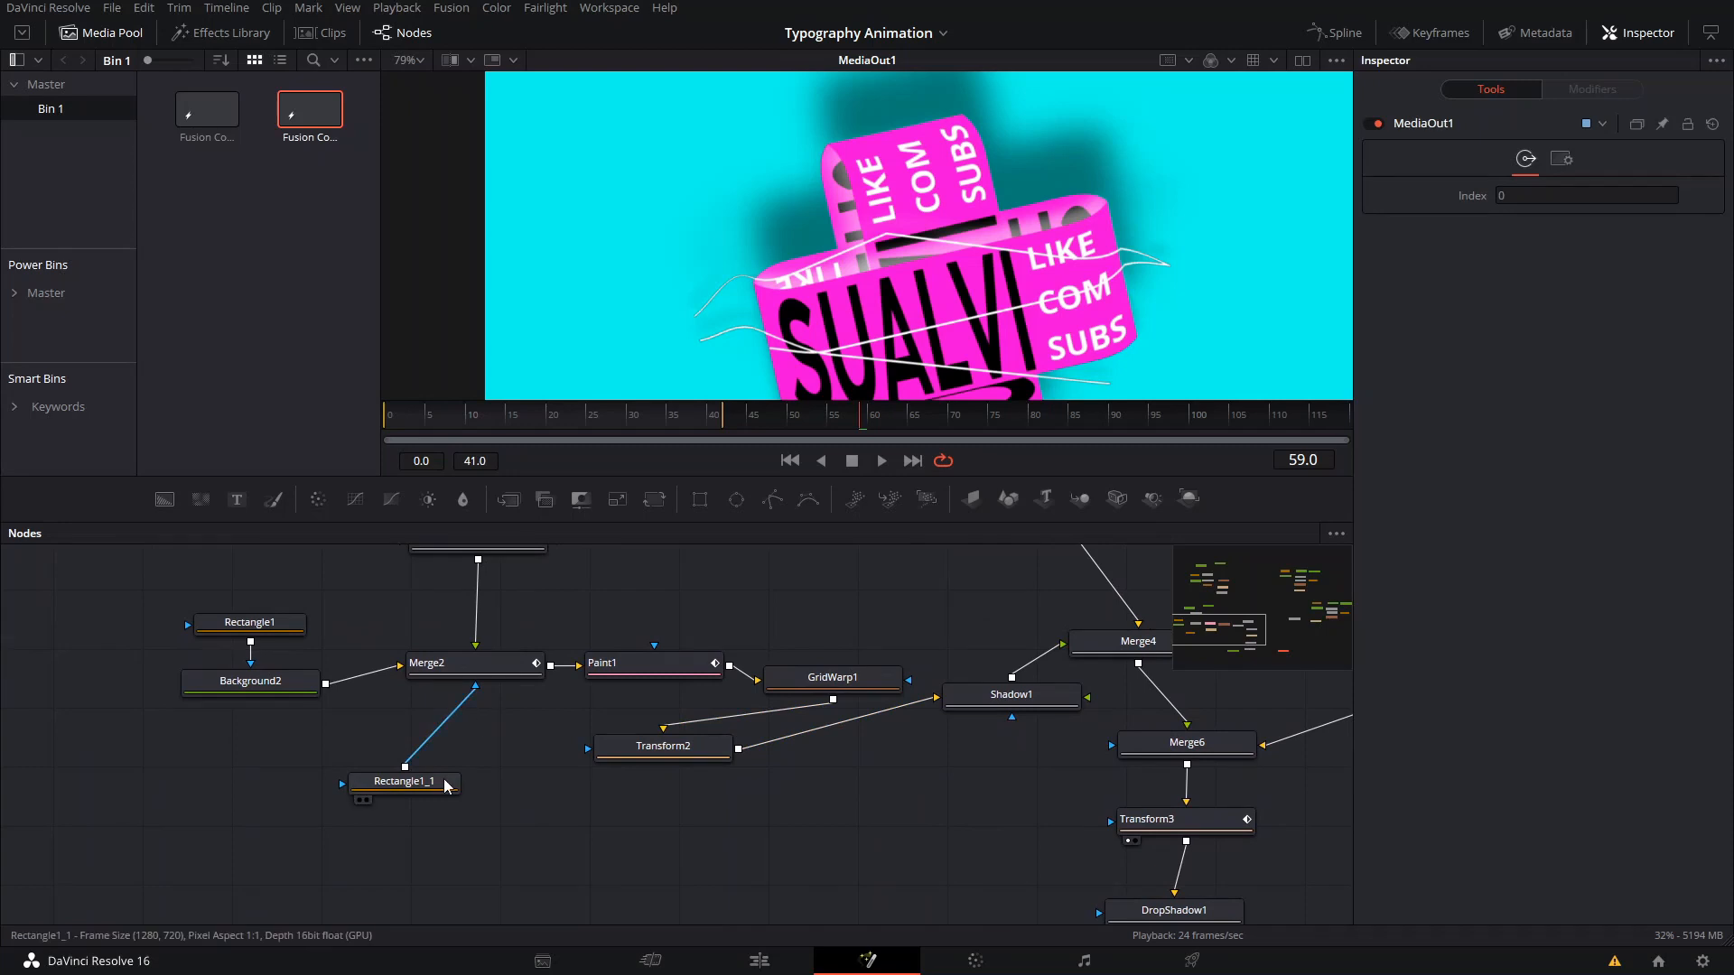
click(446, 785)
click(580, 596)
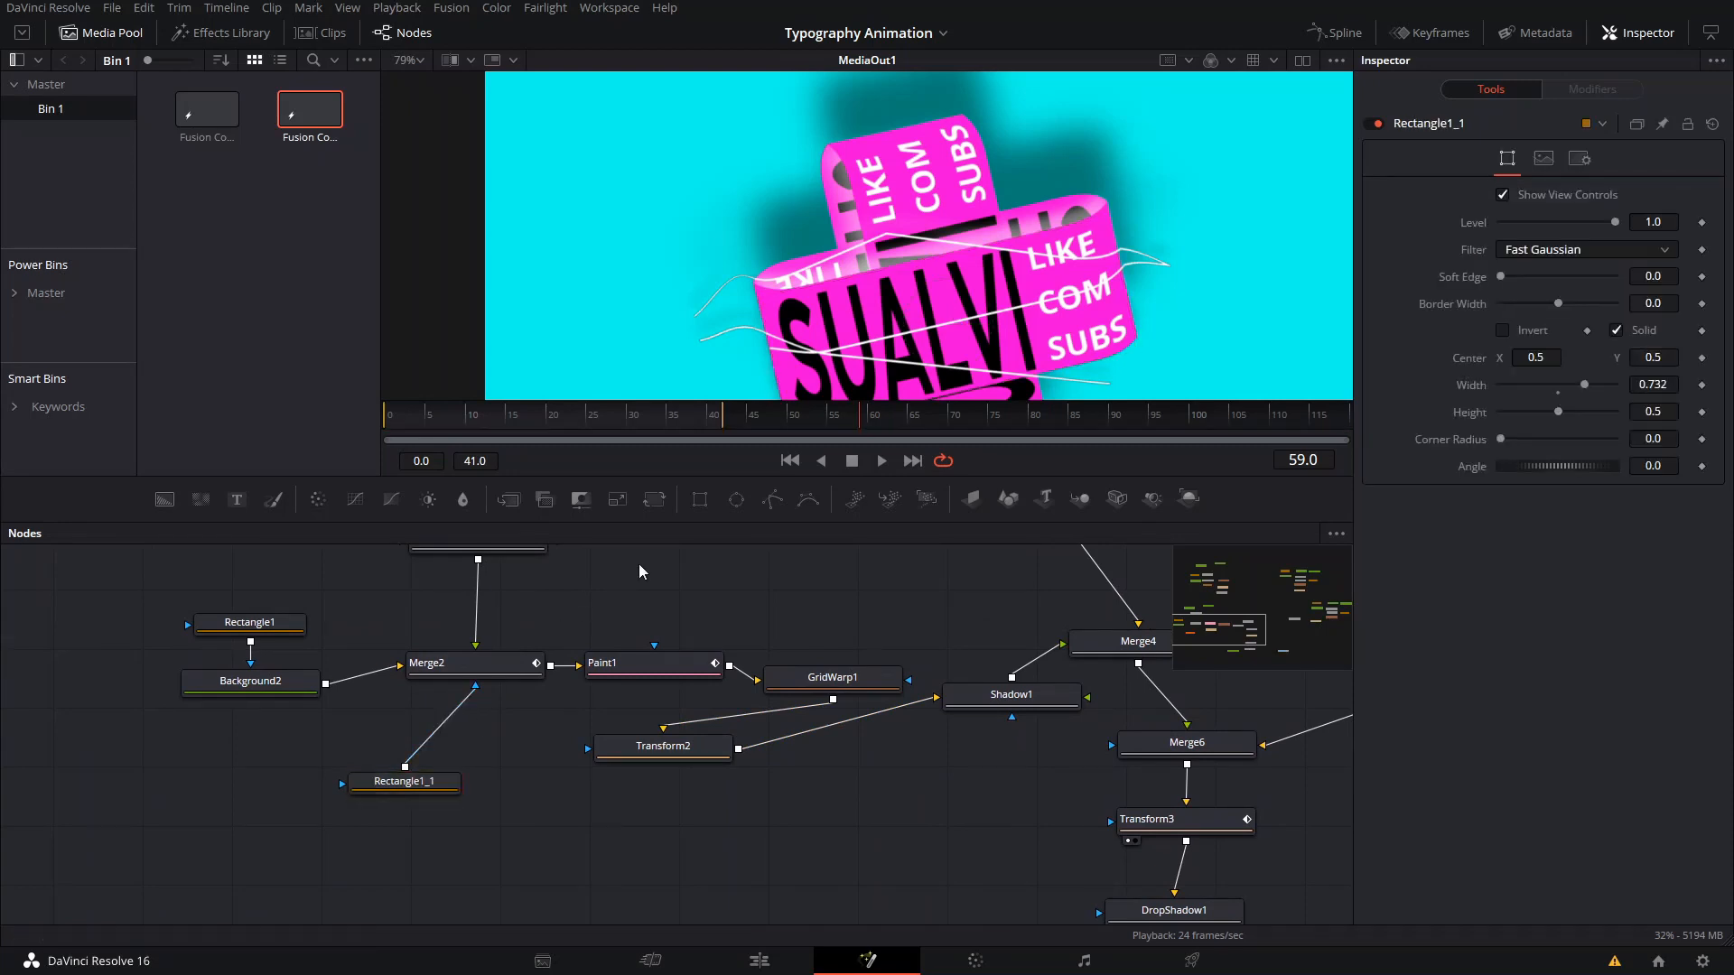
drag(672, 610, 639, 657)
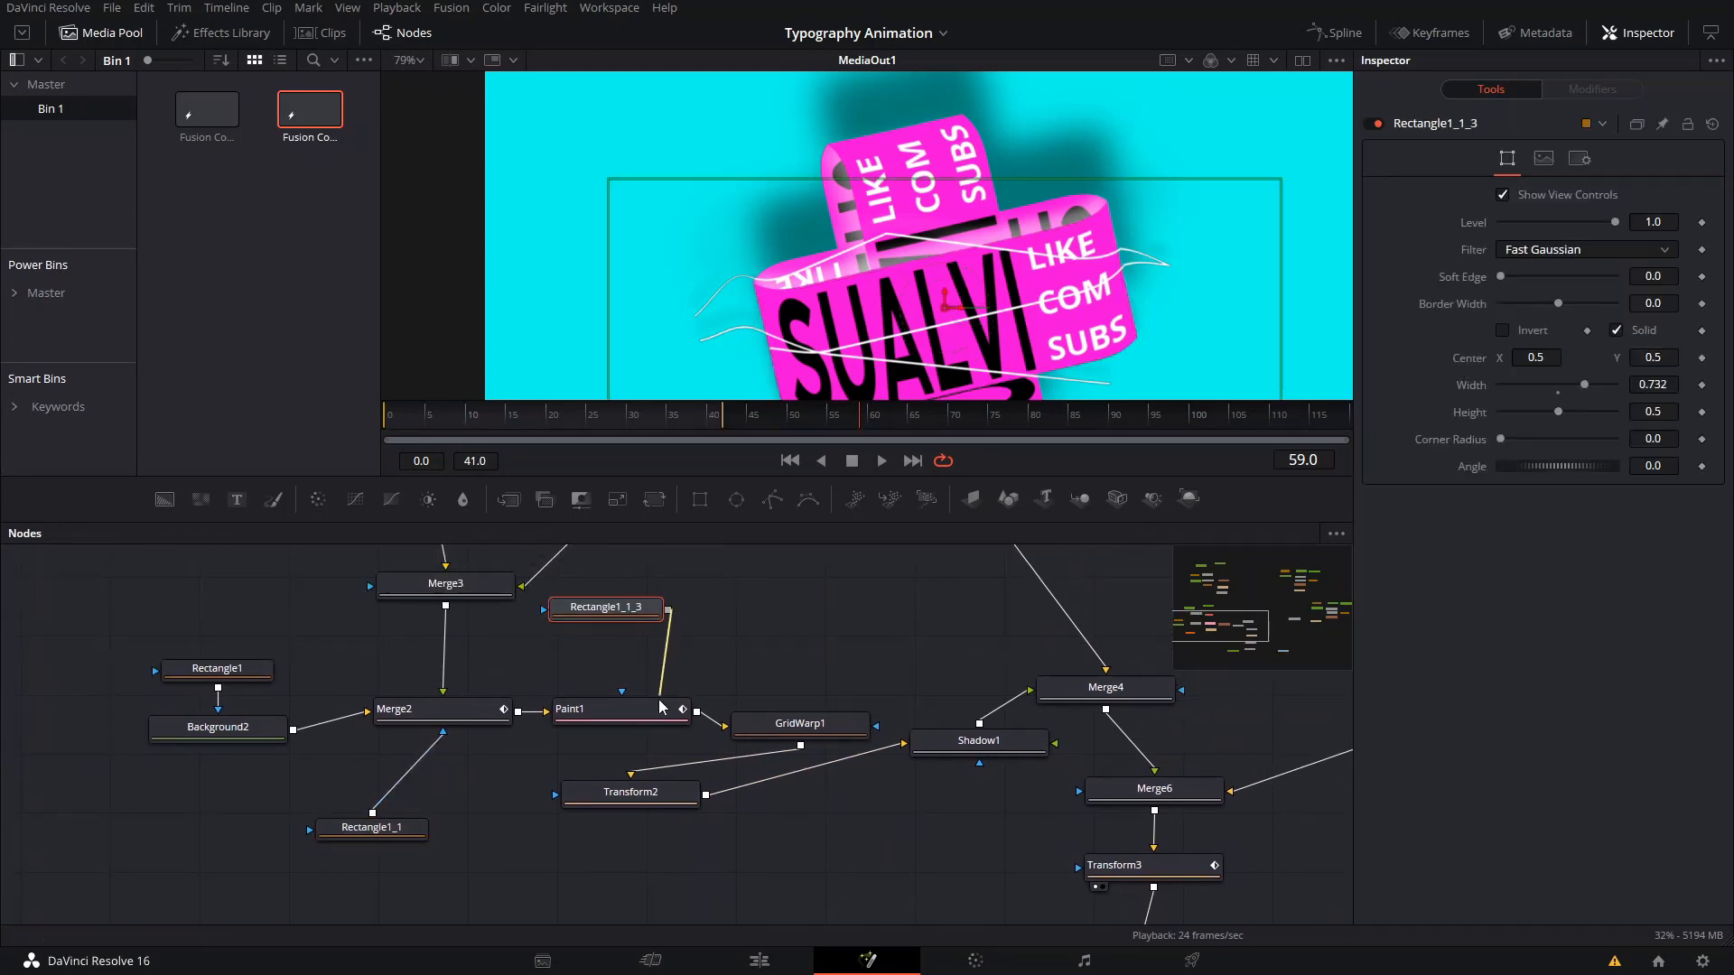
Examine the masked white strokes on the front ring up close and play the animation.
scroll(991, 147, up, 4)
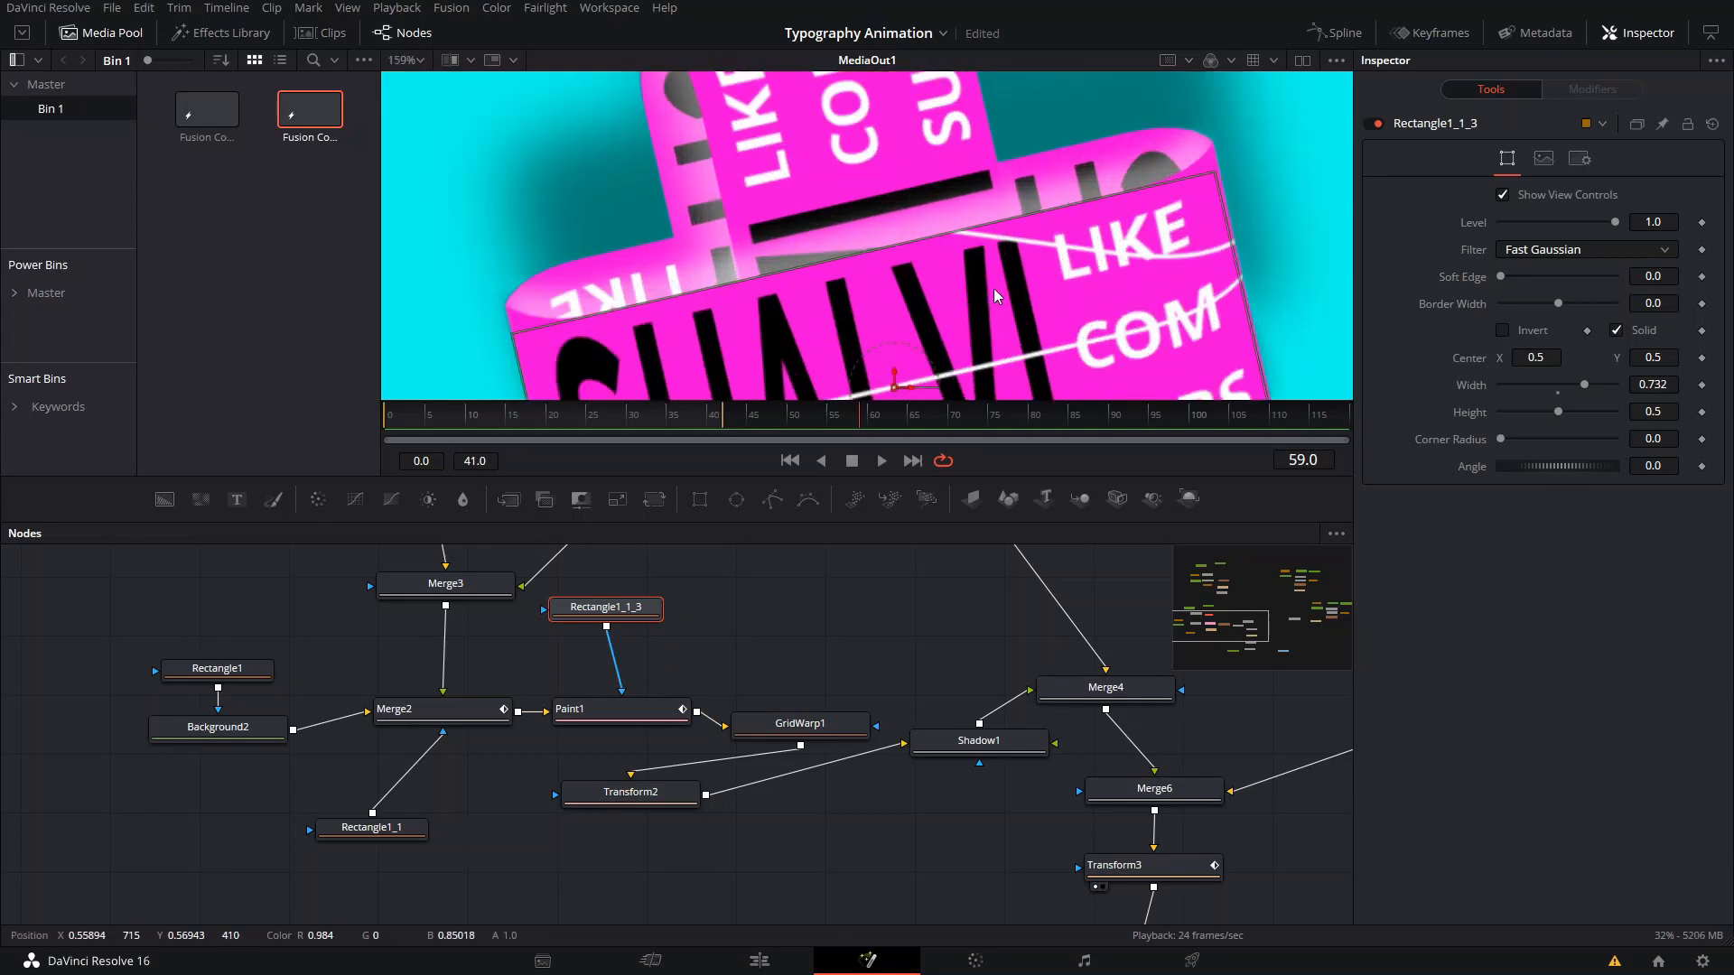
scroll(918, 237, down, 4)
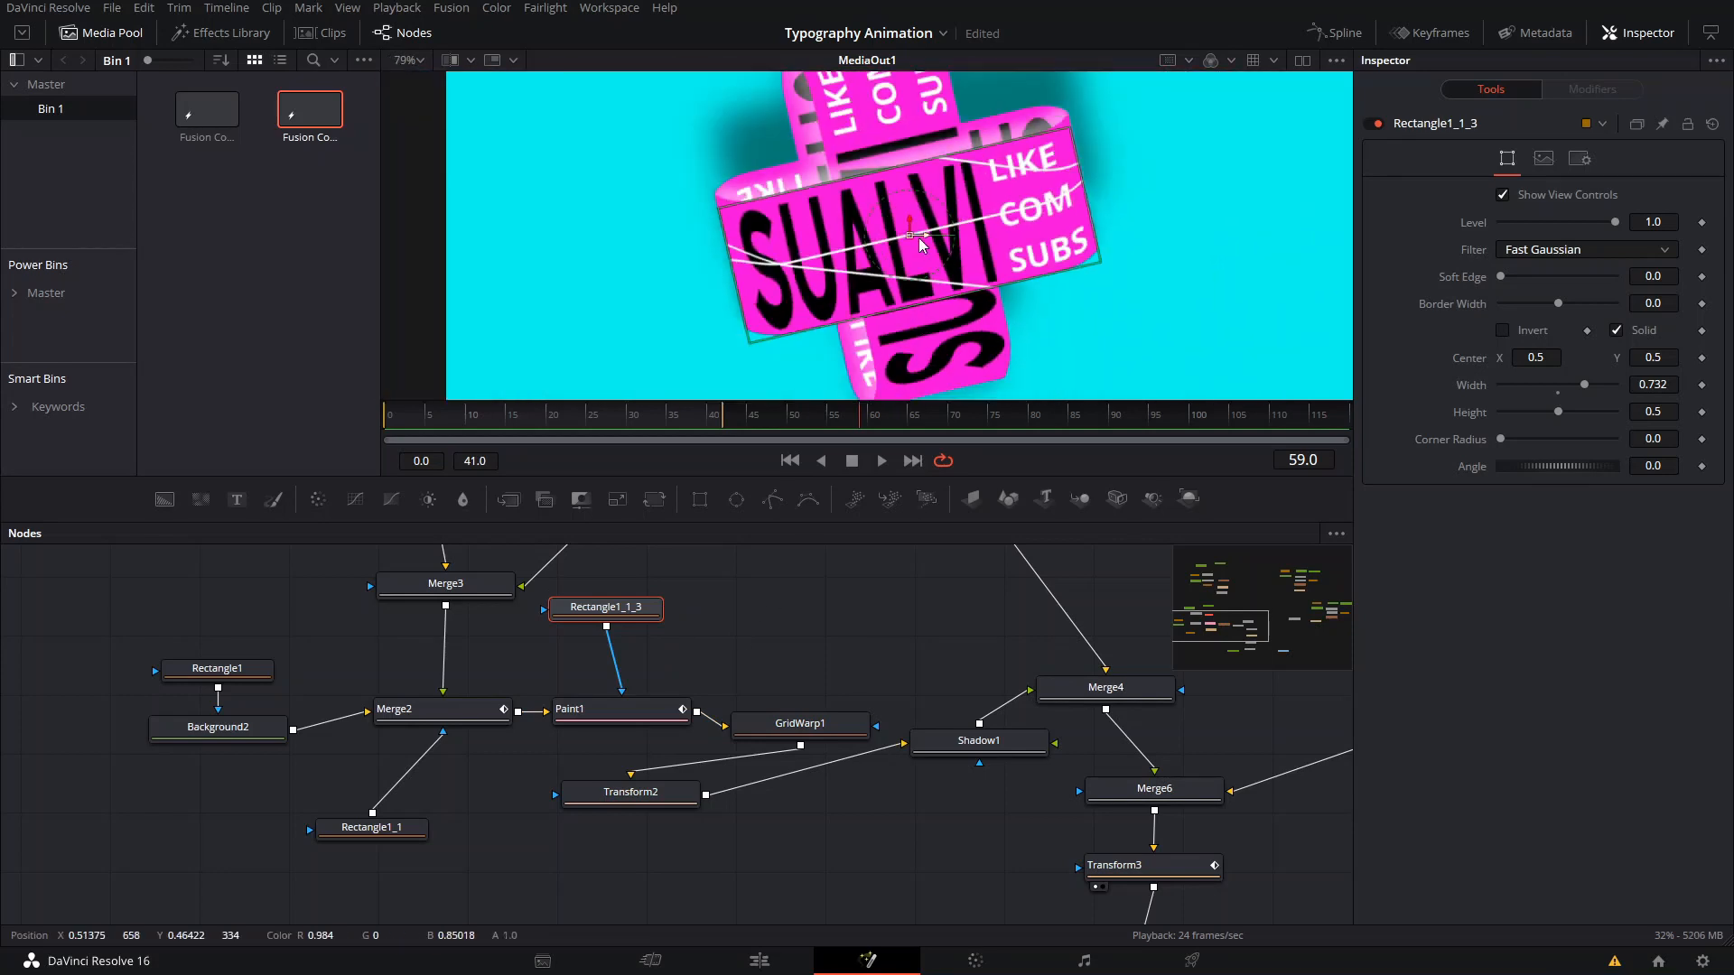
click(768, 582)
key(space)
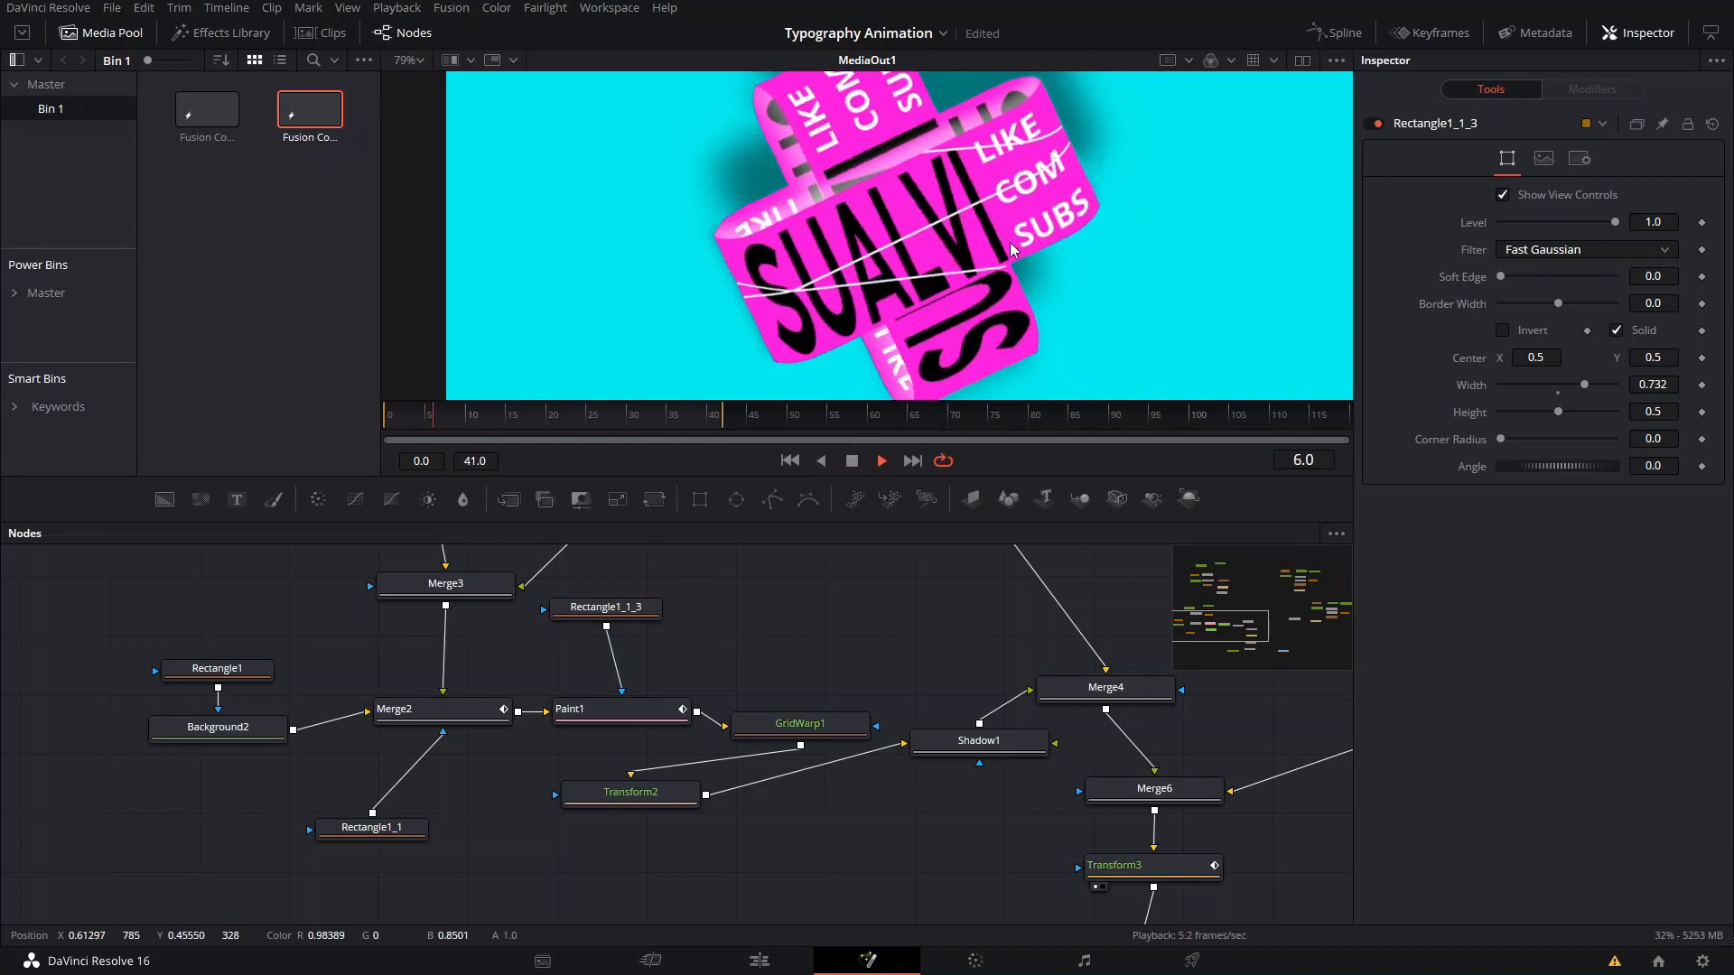